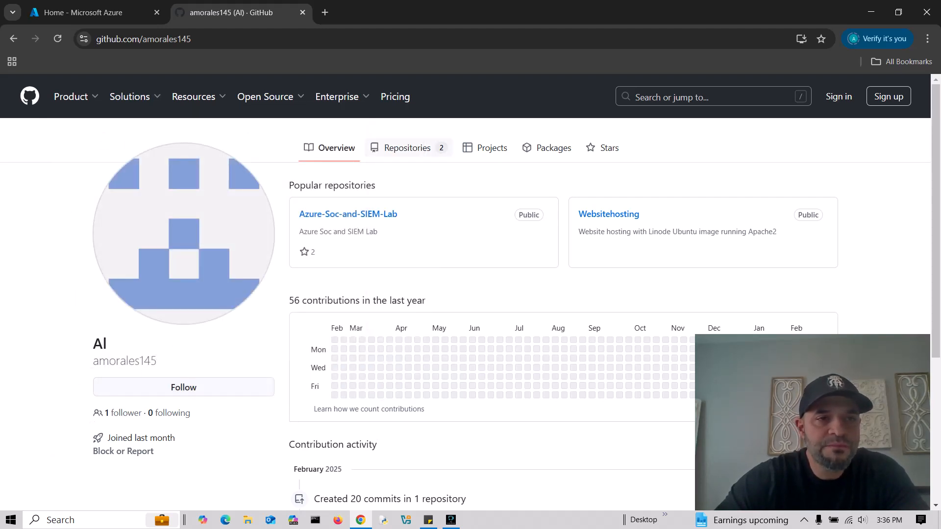
- Open the Azure-Soc-and-SIEM-Lab repository from the GitHub profile page
left_click(103, 12)
left_click(230, 13)
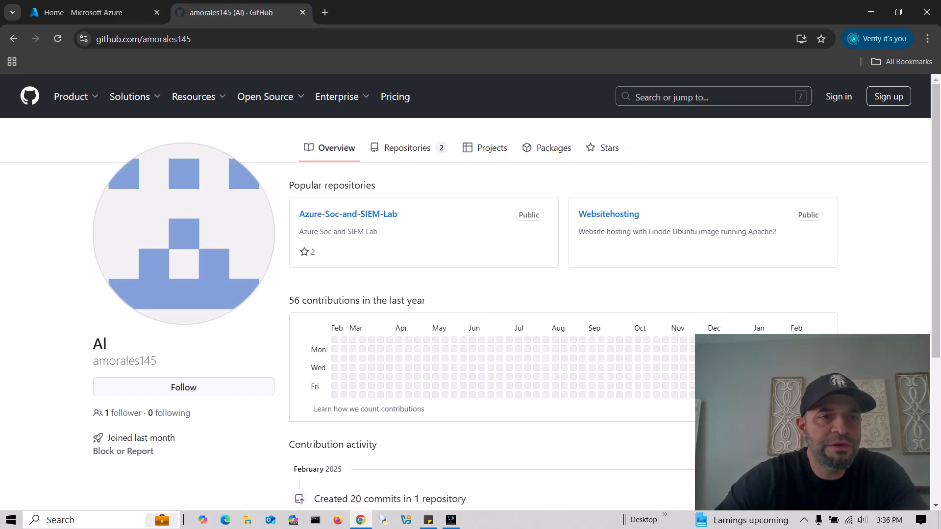
left_click(100, 13)
left_click(233, 13)
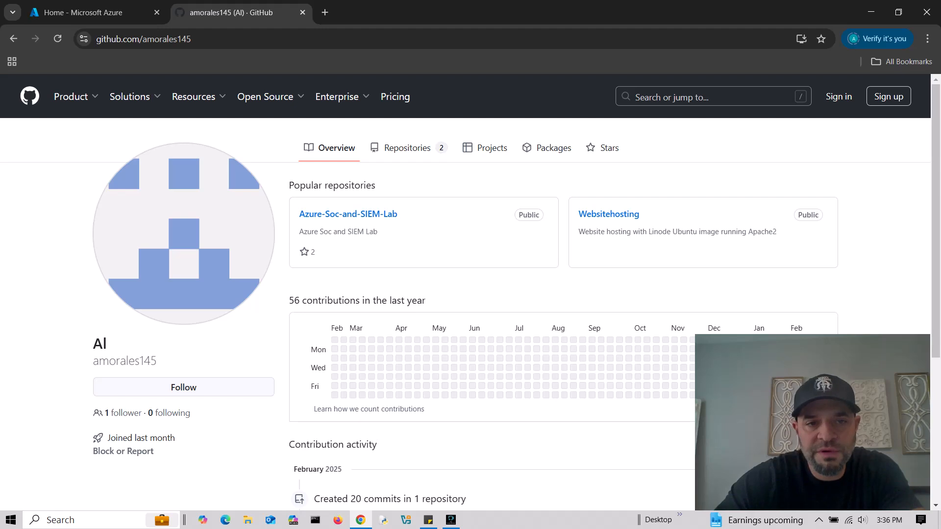
left_click(313, 214)
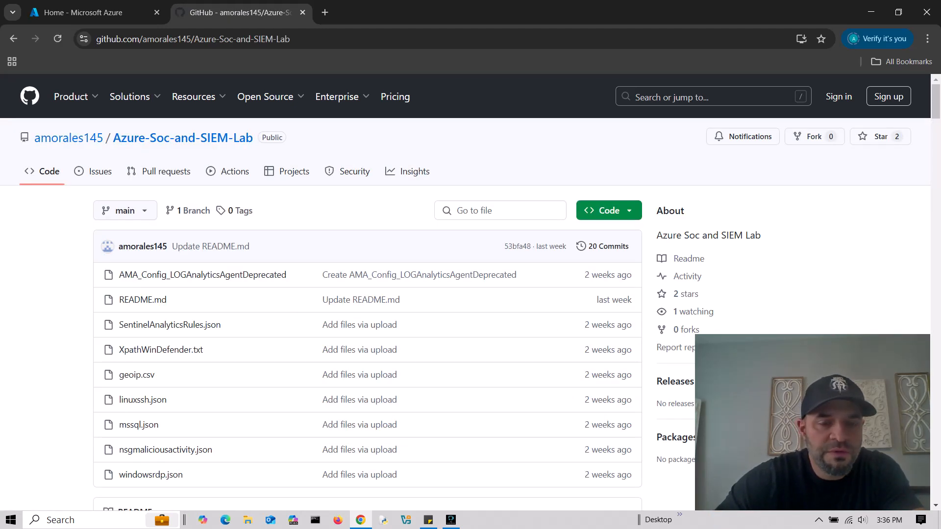
- Scroll through the repository's README setup guide and back up to the top
scroll(367, 294, "down", 5)
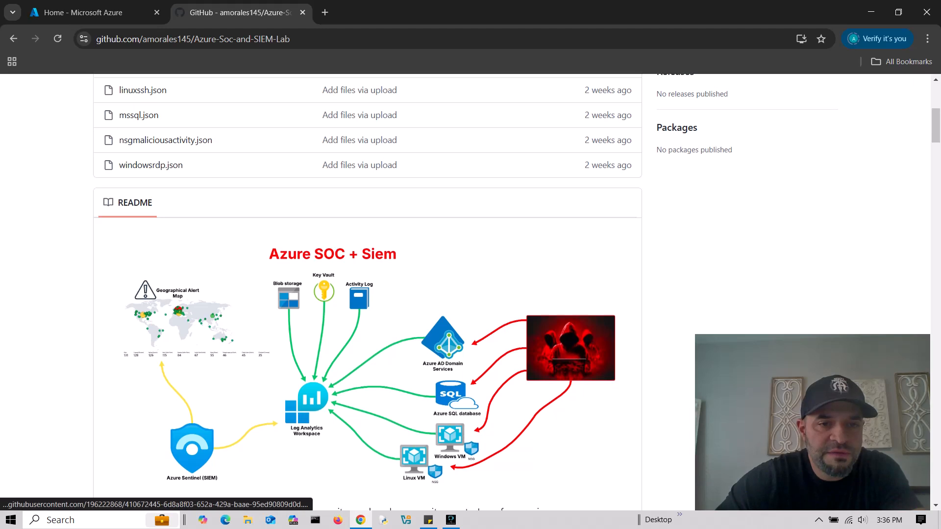
scroll(368, 294, "down", 1)
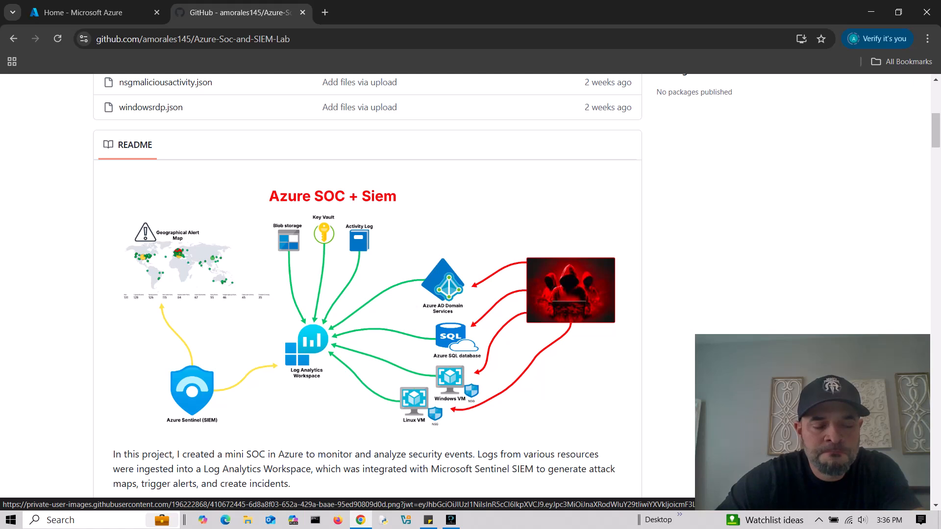
scroll(368, 294, "down", 7)
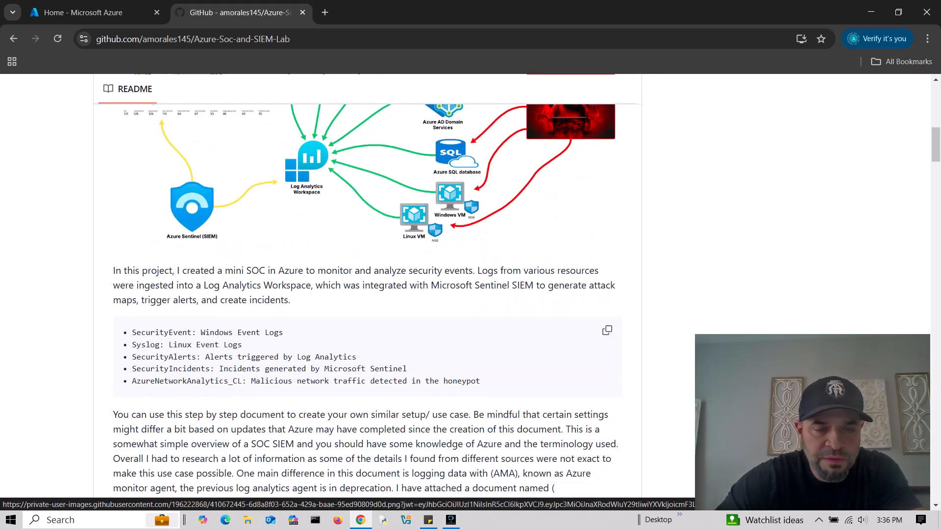
scroll(368, 294, "down", 20)
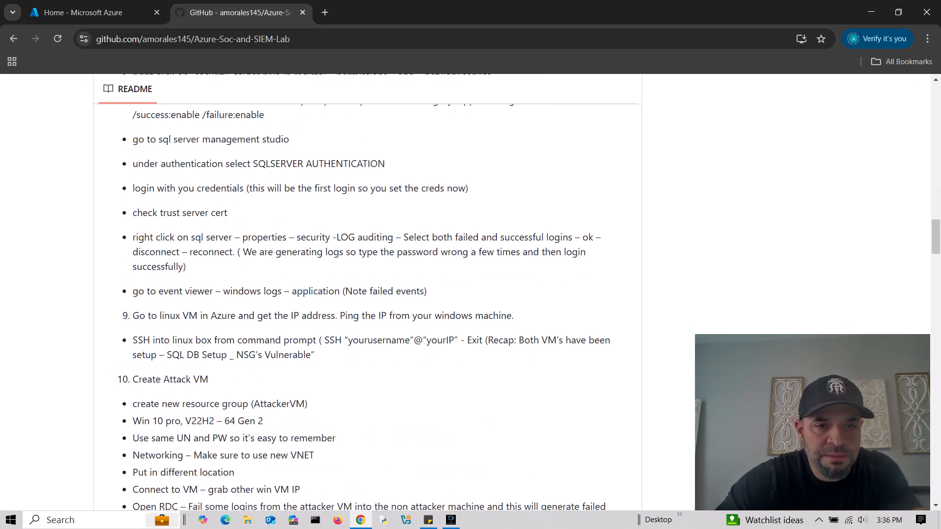
scroll(377, 304, "down", 11)
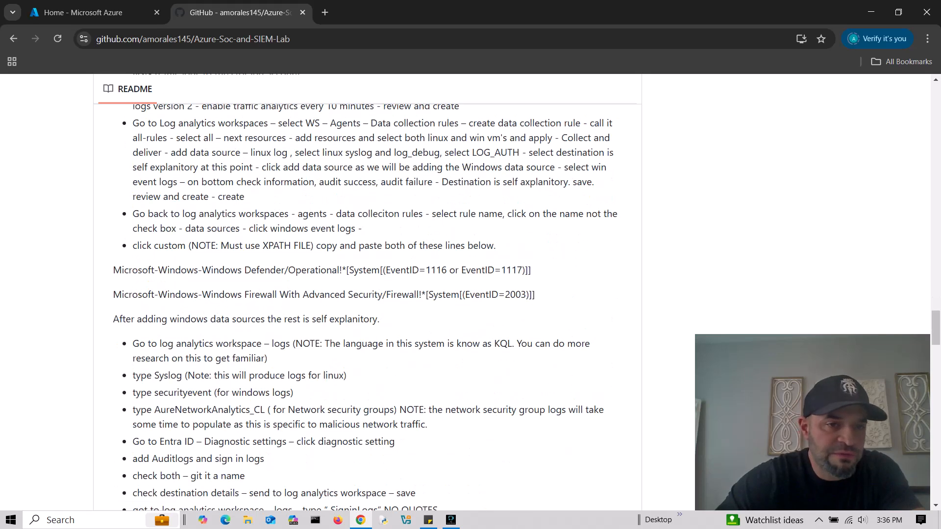
scroll(367, 294, "down", 5)
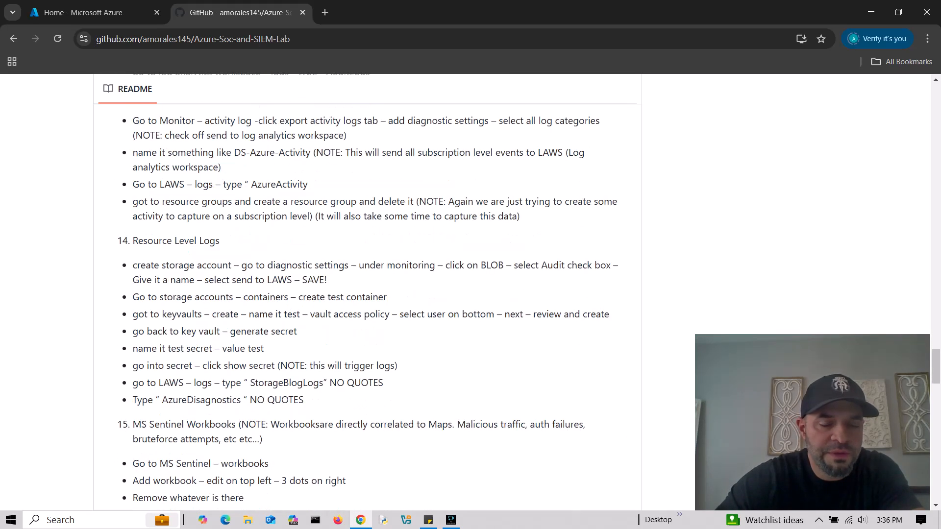
scroll(368, 294, "down", 20)
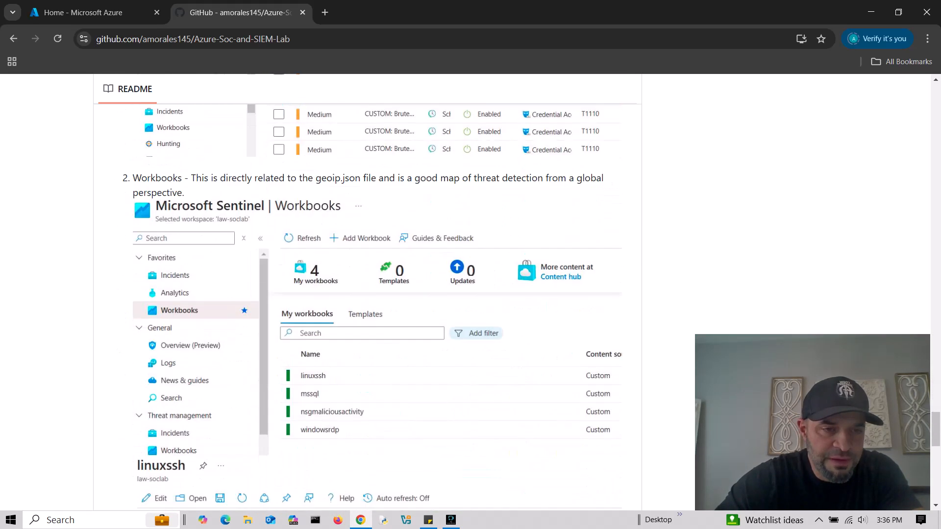
scroll(367, 294, "down", 4)
scroll(367, 294, "up", 6)
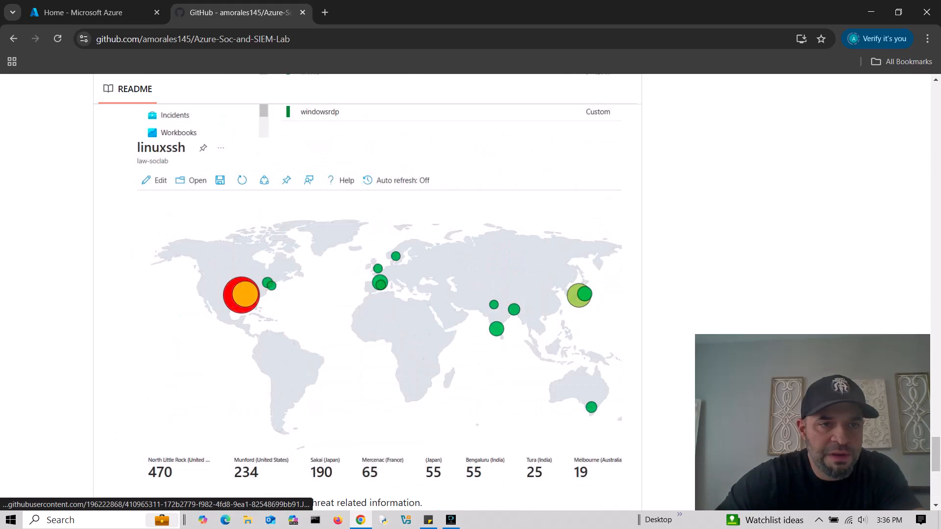
scroll(367, 294, "down", 6)
scroll(368, 294, "up", 20)
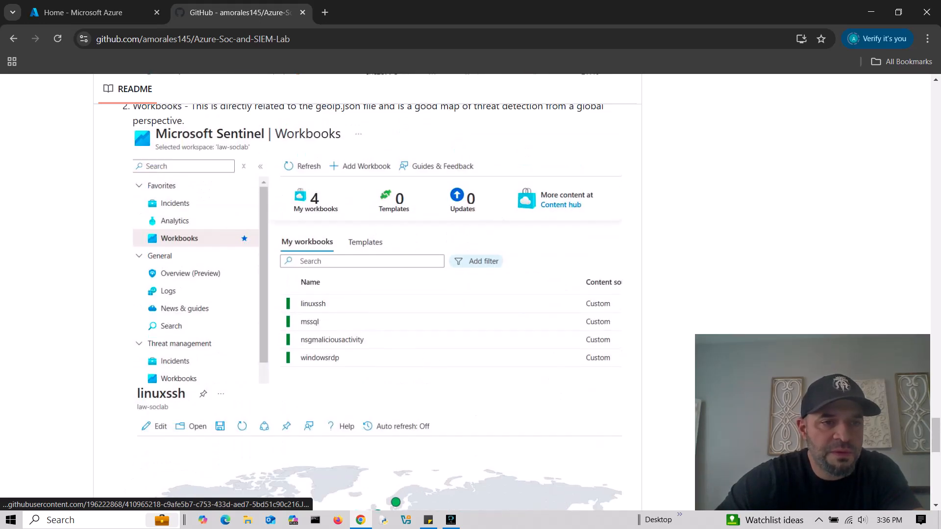
scroll(368, 294, "up", 20)
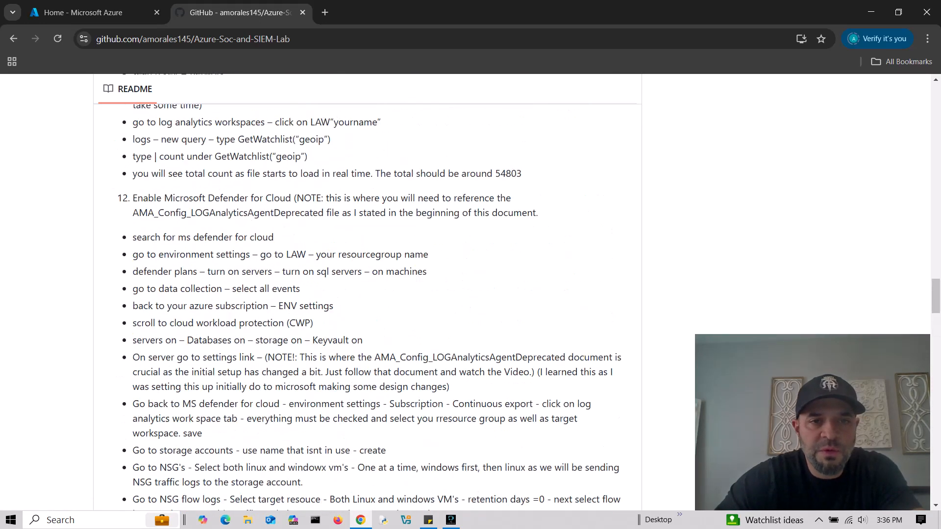
scroll(367, 294, "up", 10)
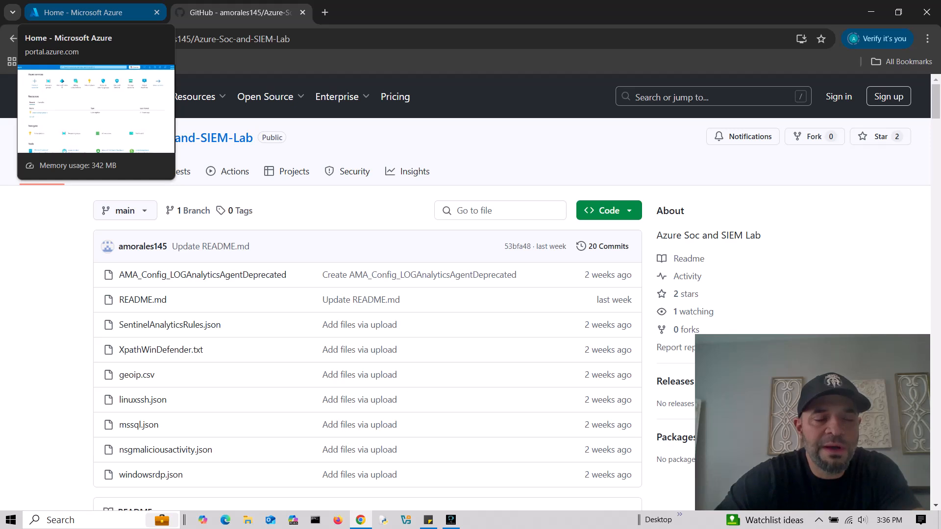
- From the Azure portal's Resource groups page, create resource group tekthree in East US
left_click(83, 12)
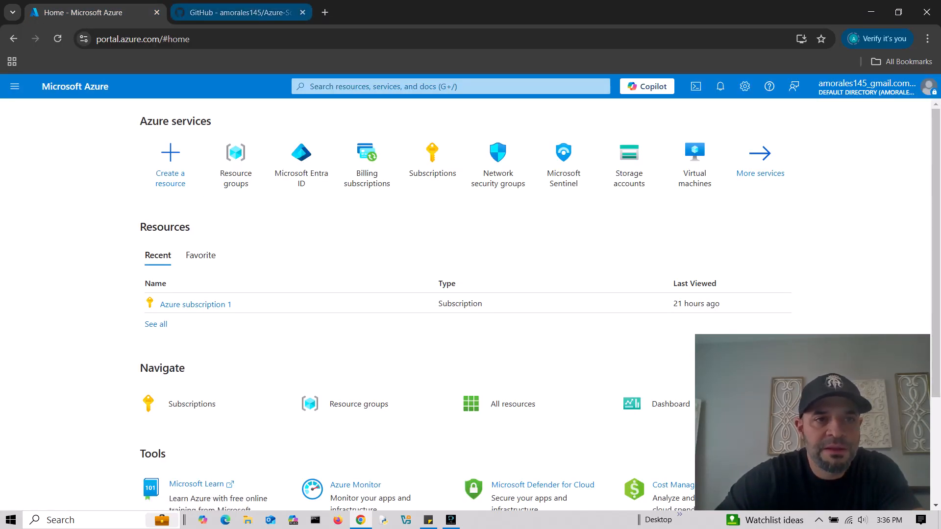
left_click(240, 12)
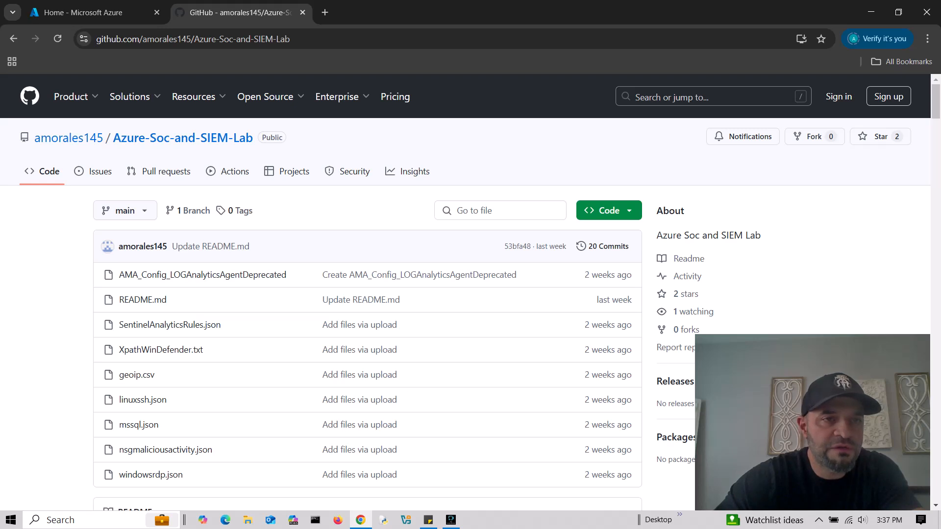
left_click(98, 12)
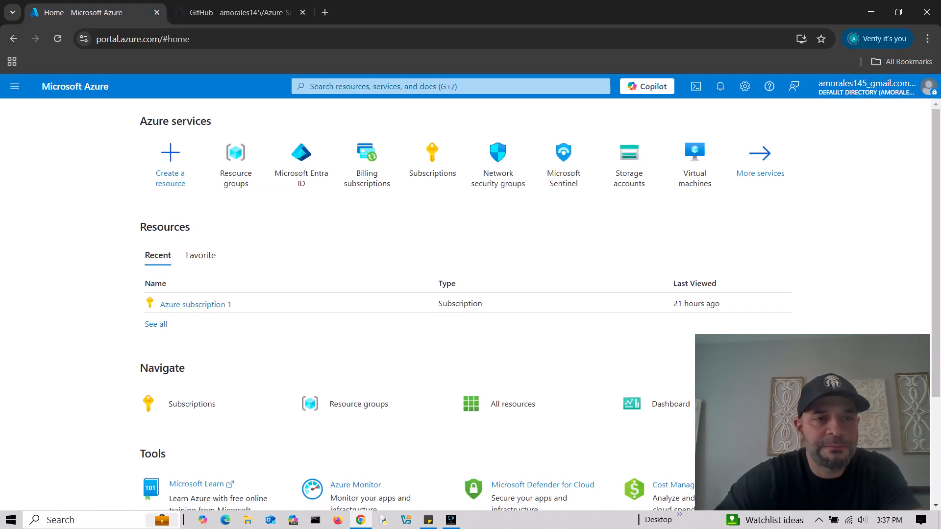
scroll(441, 275, "down", 1)
scroll(441, 274, "up", 1)
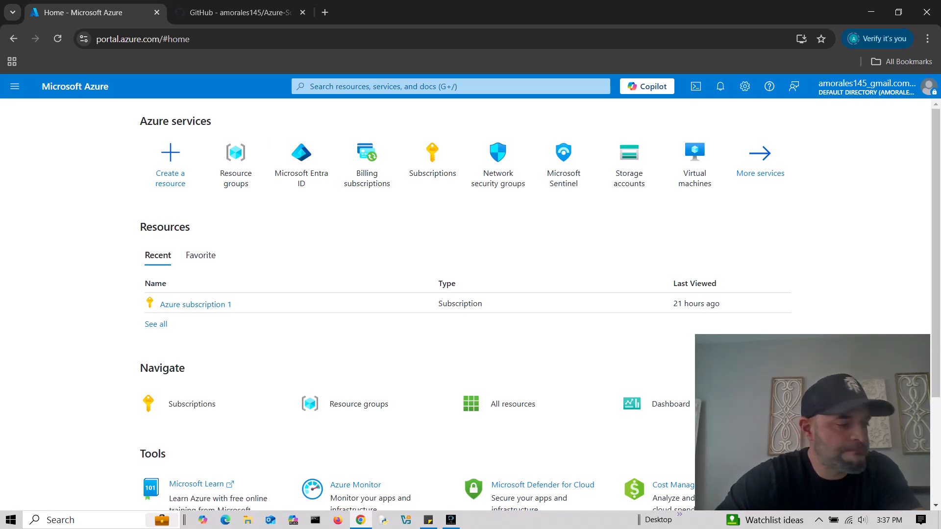
left_click(236, 160)
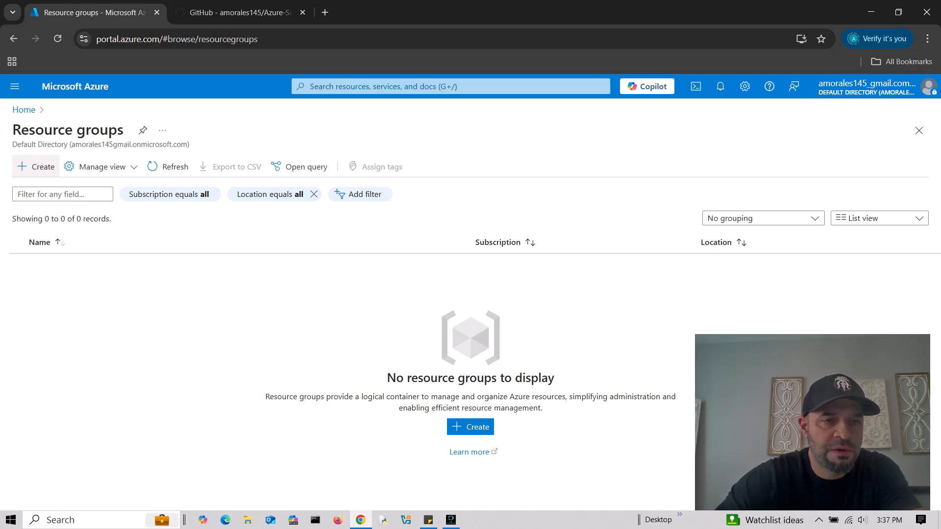
left_click(36, 166)
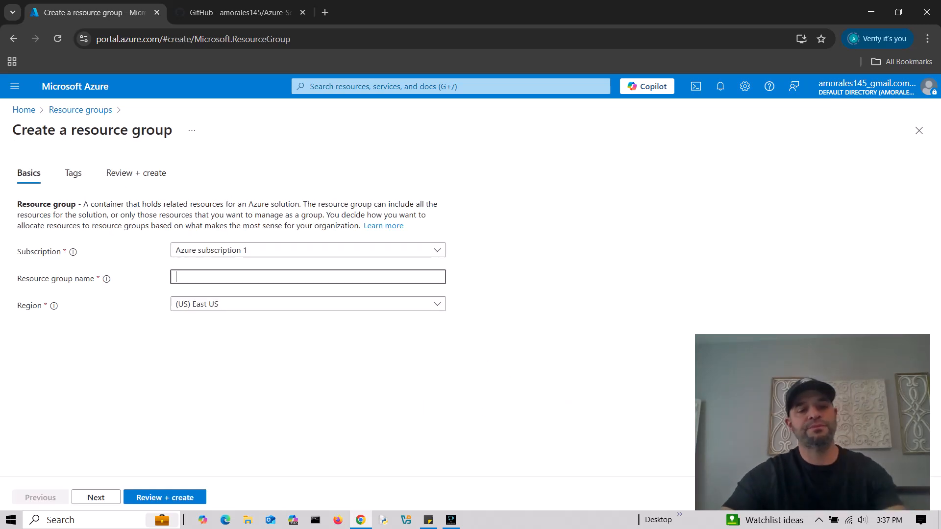
type("tek")
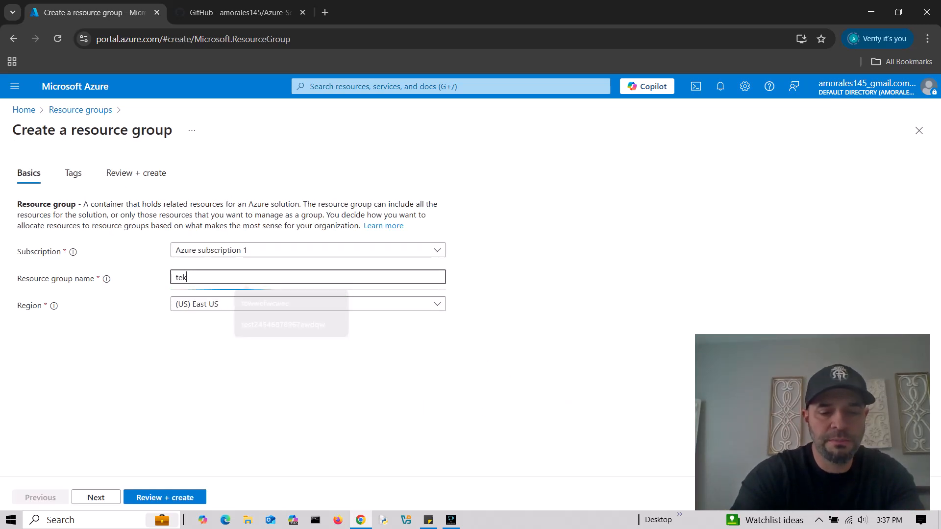
type("three")
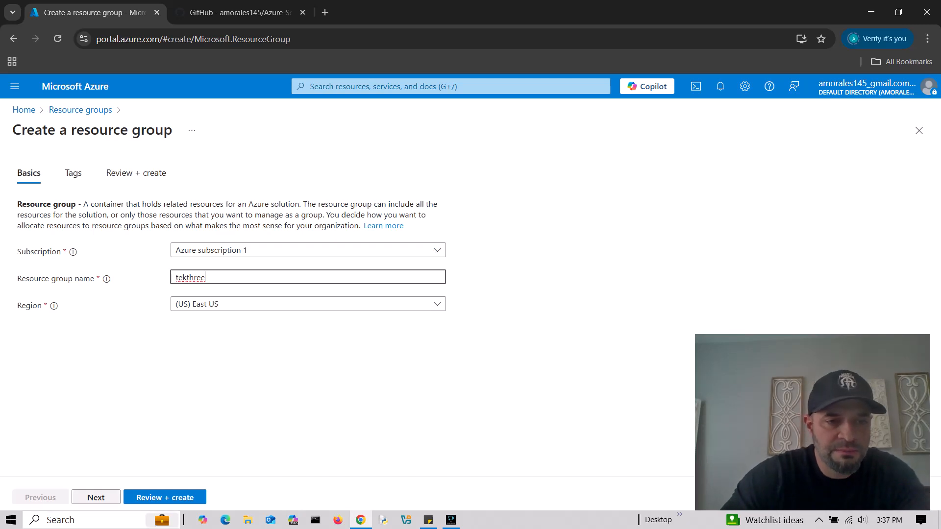
left_click(96, 497)
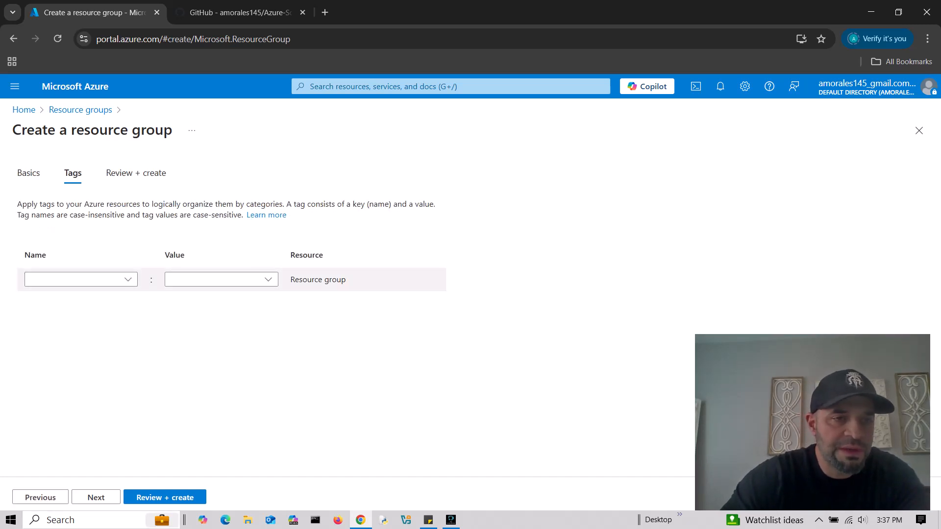
left_click(96, 497)
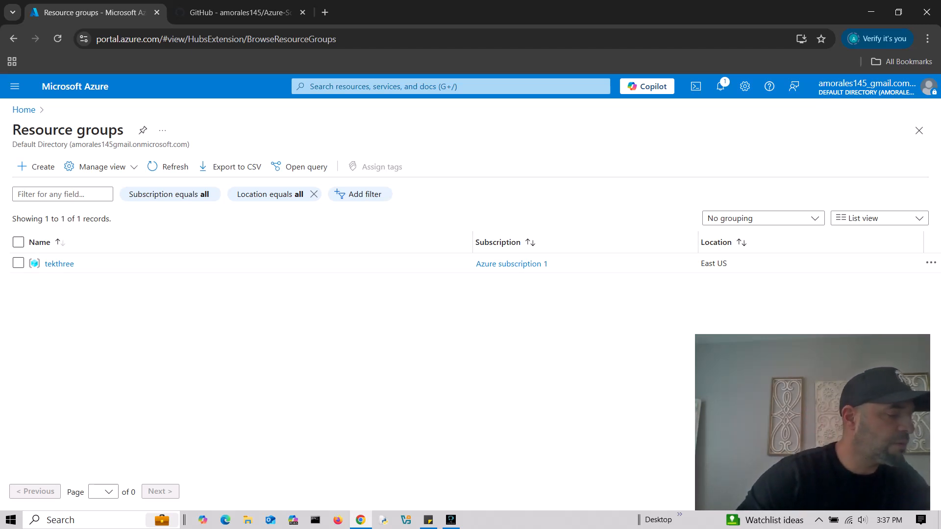
- Start creating a new Azure virtual machine from the Virtual machines list
left_click(60, 264)
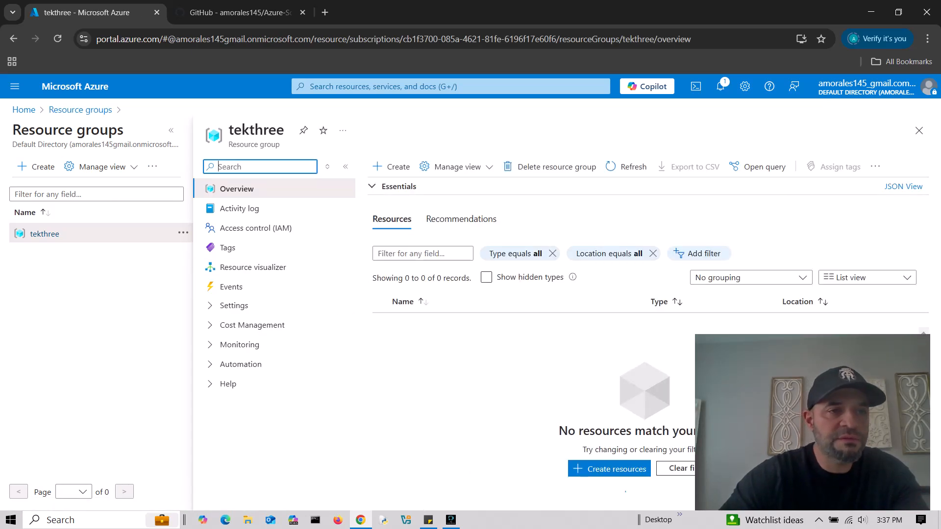
left_click(24, 109)
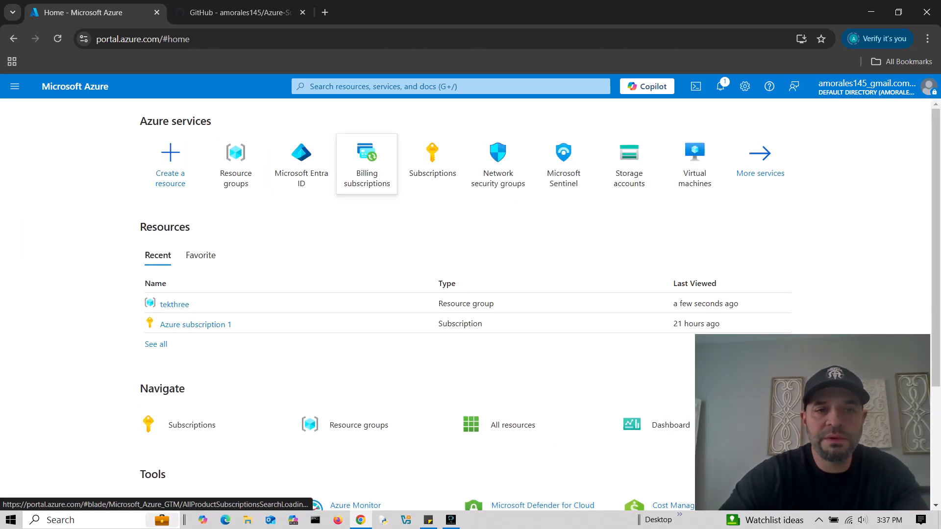
left_click(695, 162)
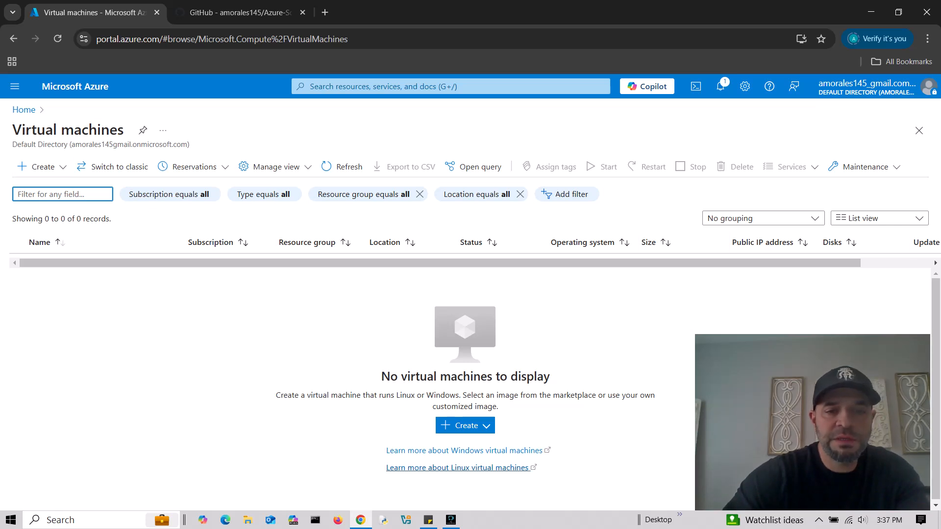
left_click(465, 425)
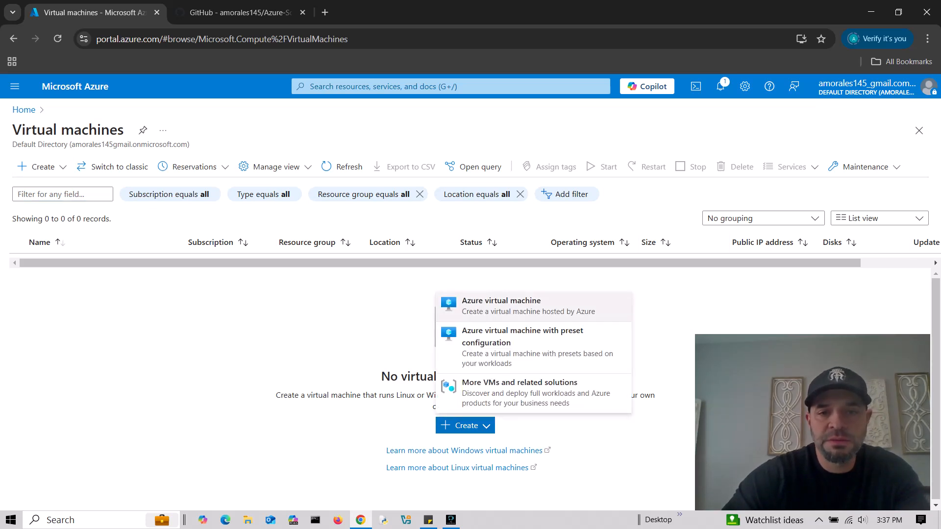
left_click(501, 305)
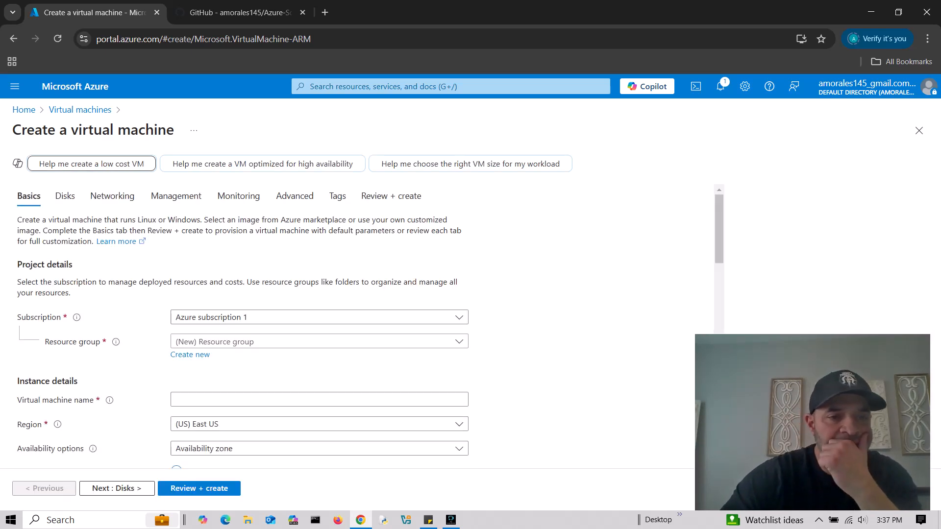
- Place the VM in resource group tekthree and name it win10
left_click(319, 341)
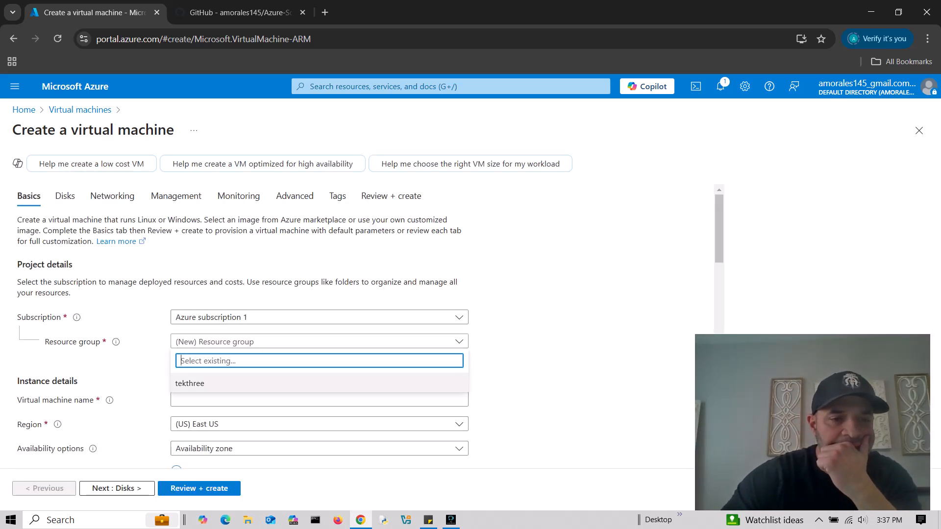
left_click(190, 383)
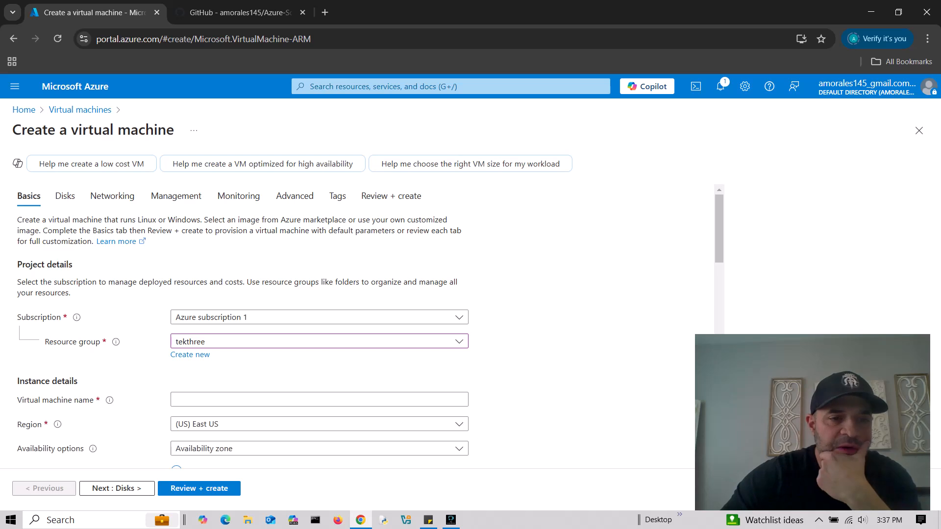
scroll(343, 319, "down", 1)
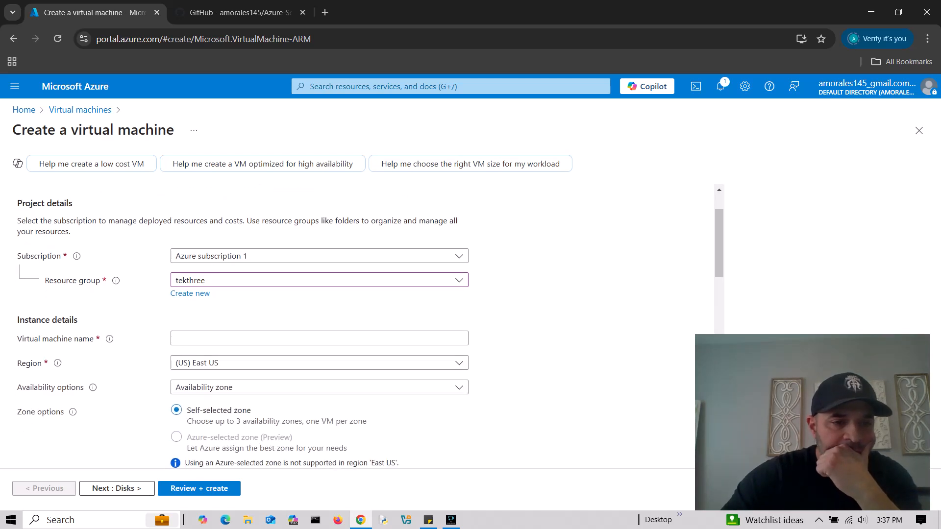
left_click(320, 339)
type("win10")
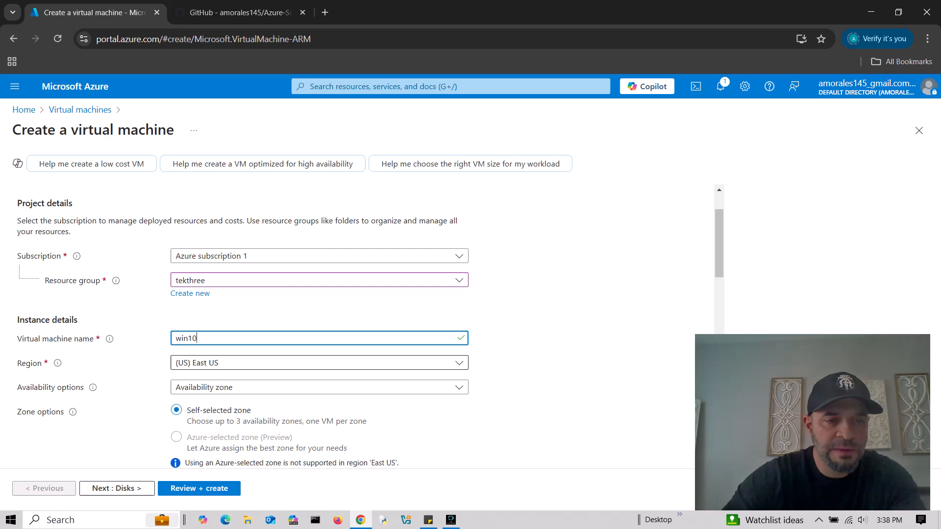
- Change the availability zone from Zone 1 to Zone 2 and bring up the image choices
scroll(343, 338, "down", 2)
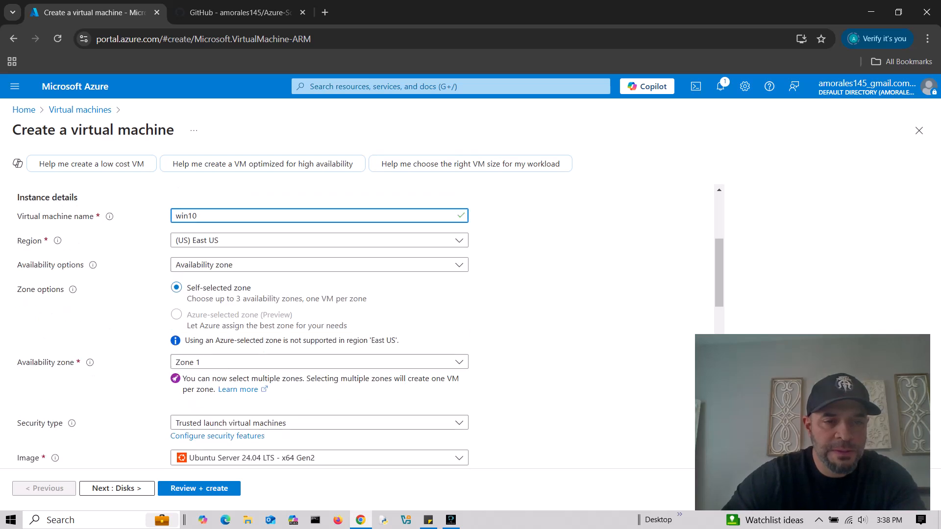
left_click(319, 362)
left_click(204, 379)
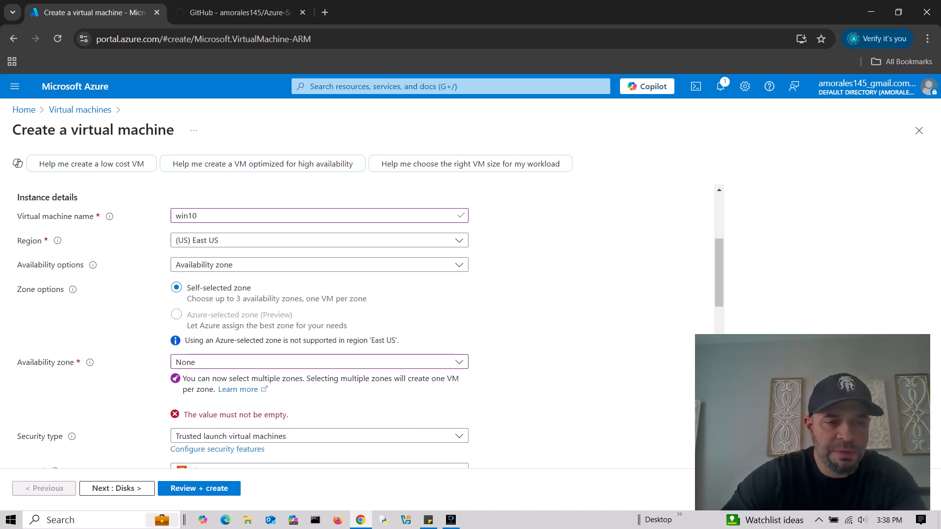
left_click(320, 362)
left_click(204, 396)
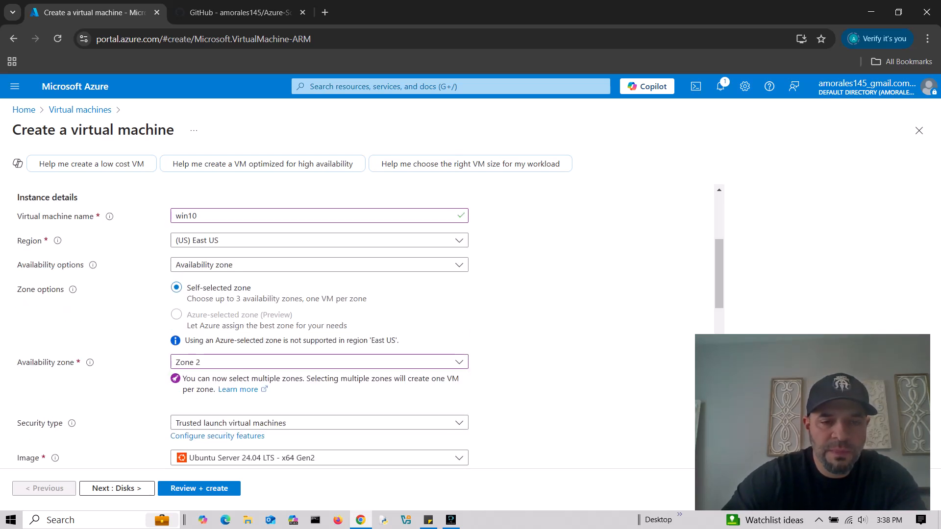
scroll(343, 324, "down", 2)
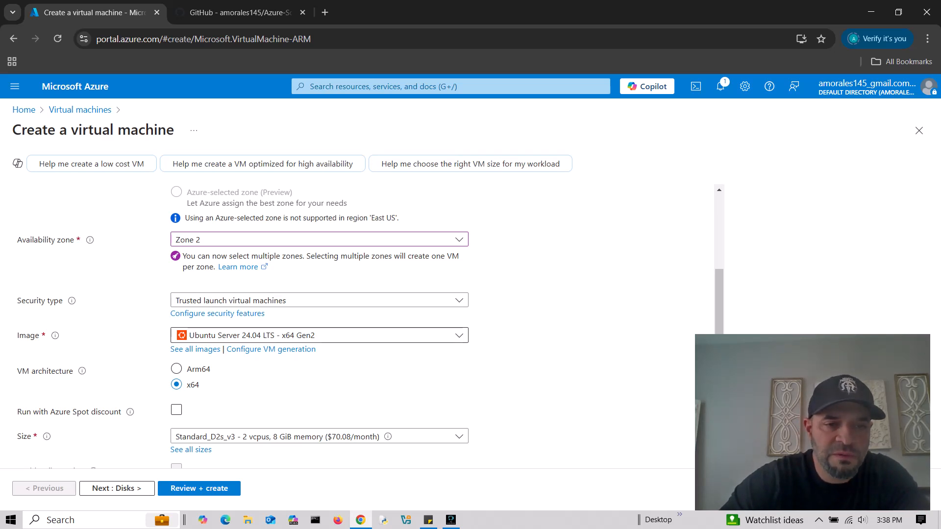
left_click(319, 335)
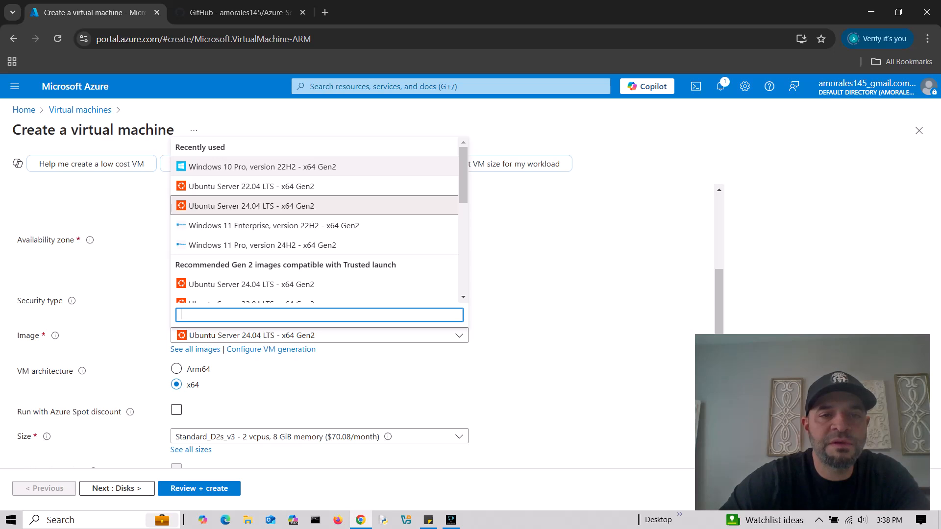
- Choose the Windows 10 Pro 22H2 x64 Gen2 image and review sizes against the $70.08 monthly estimate
left_click(262, 166)
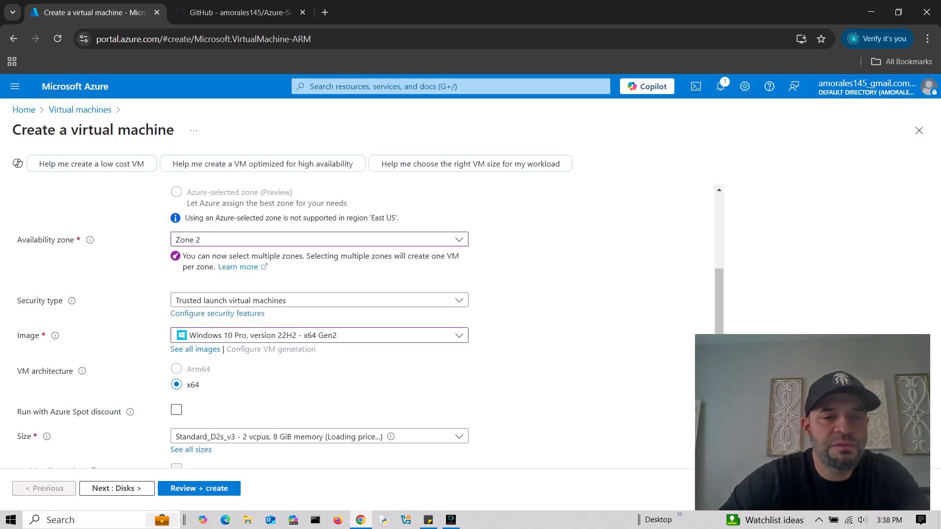
scroll(367, 324, "down", 1)
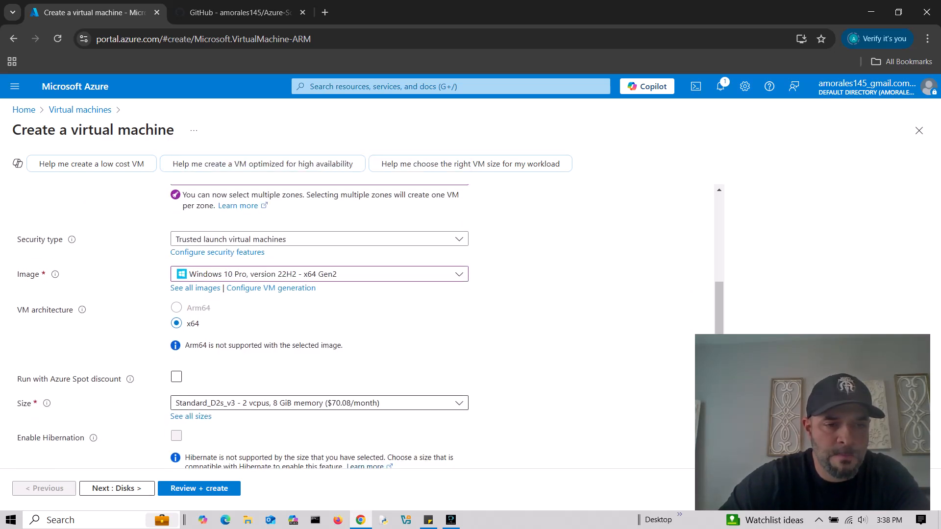
left_click(319, 403)
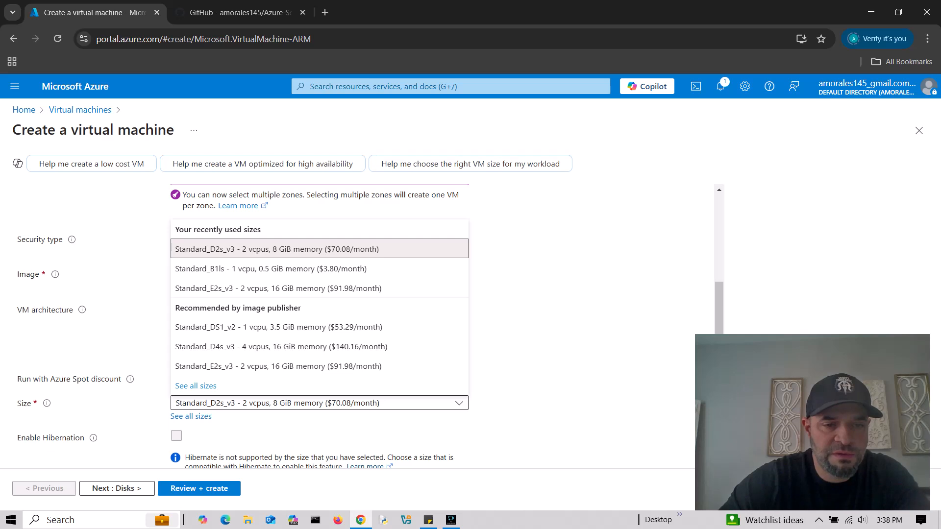
left_click(319, 402)
left_click(320, 403)
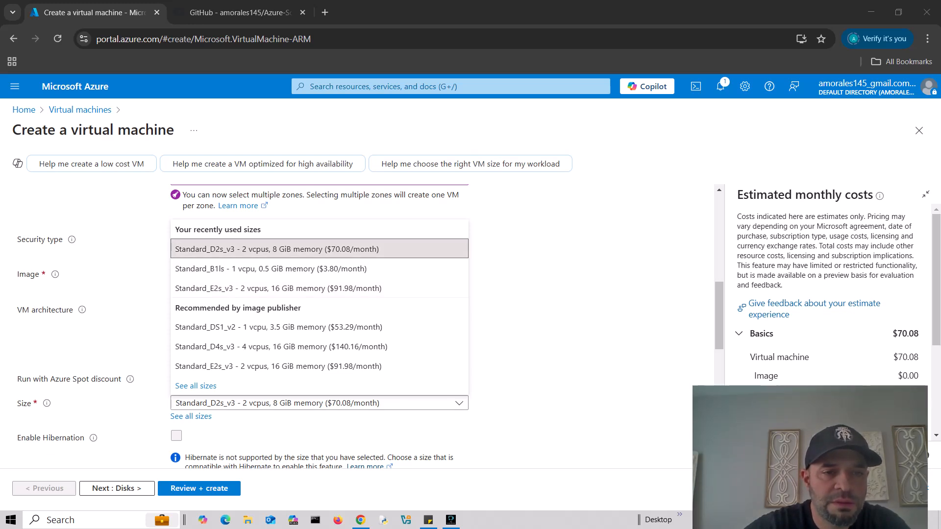
- Set the administrator username to tekadmin, then enter and confirm the admin password
left_click(554, 314)
scroll(554, 314, "down", 3)
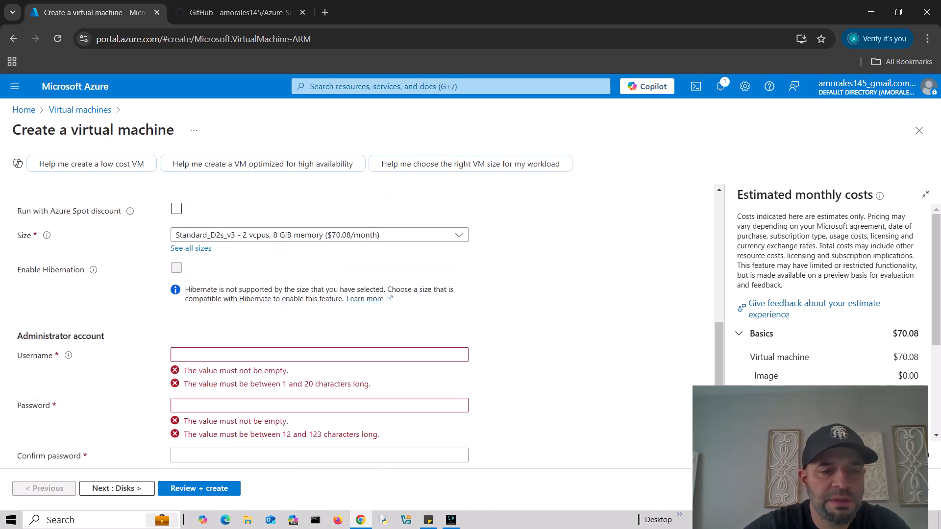
left_click(319, 339)
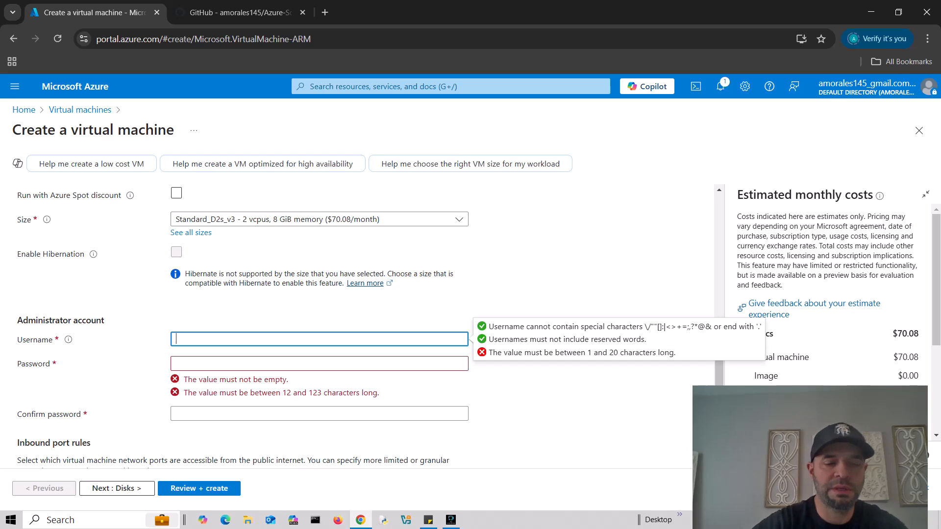
type("tekadmin")
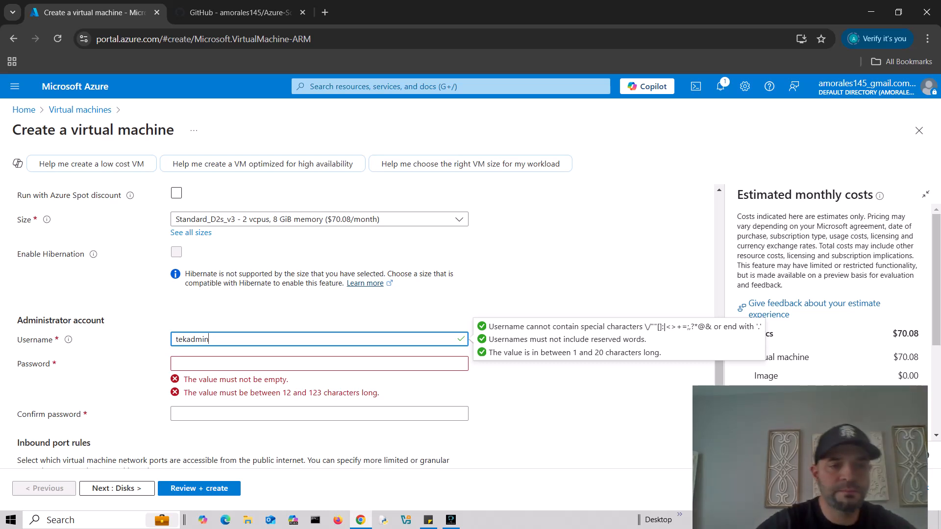
key("Tab")
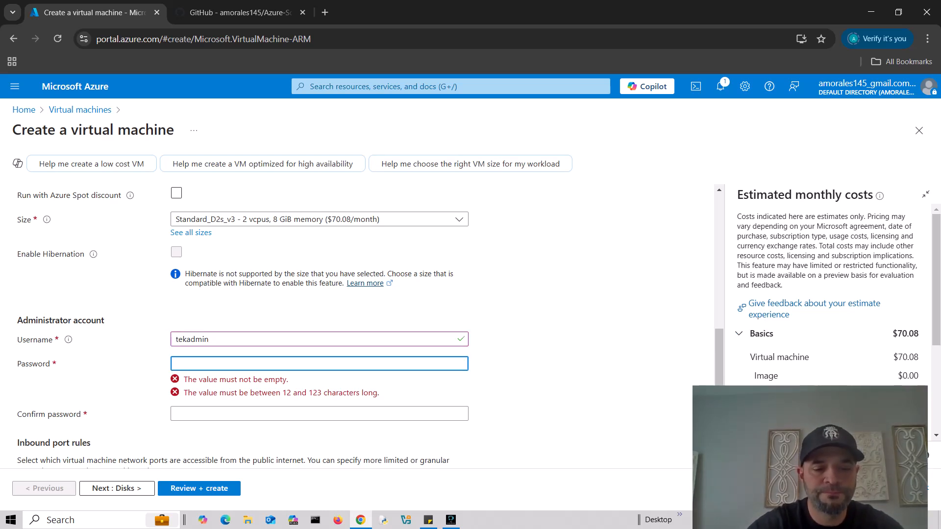
type("•••••••••••••")
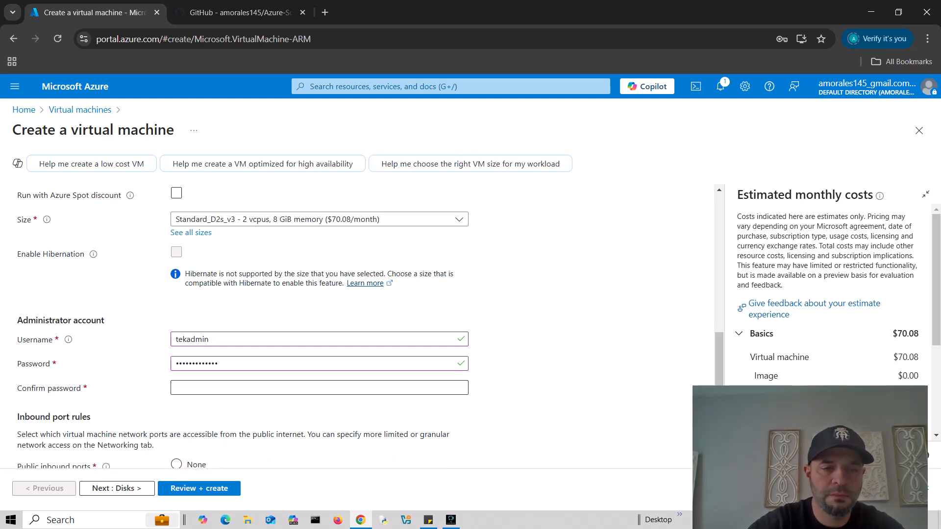
left_click(319, 387)
type("••••••")
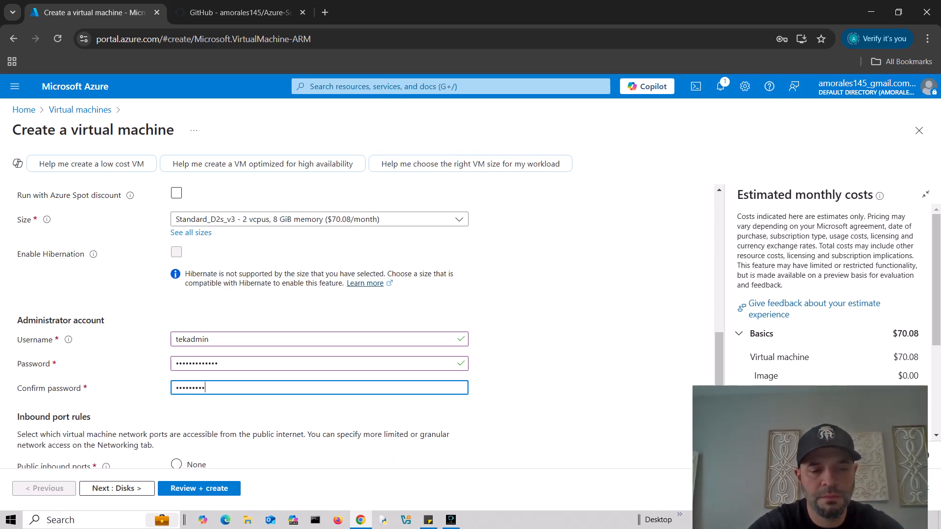
type("••••")
- Confirm the eligible Windows 10/11 licence and continue to the Disks settings
scroll(343, 323, "down", 4)
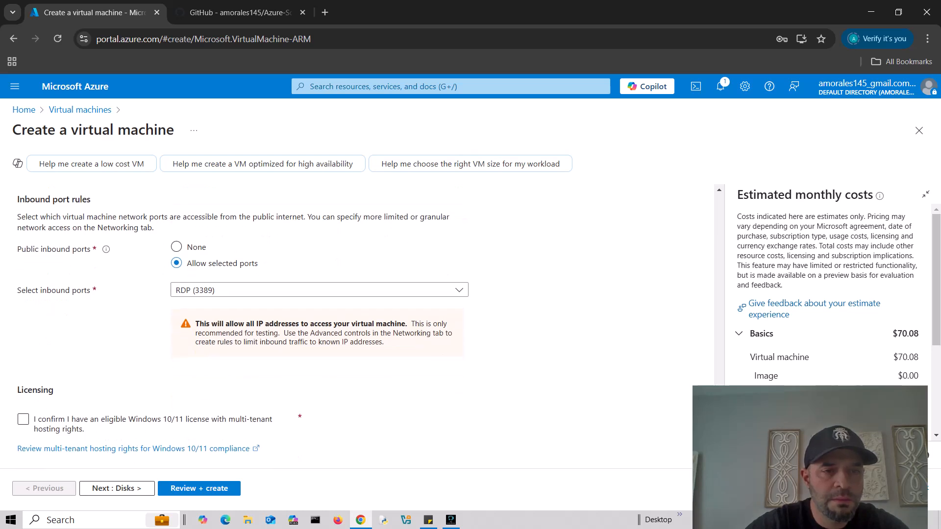
scroll(343, 324, "up", 1)
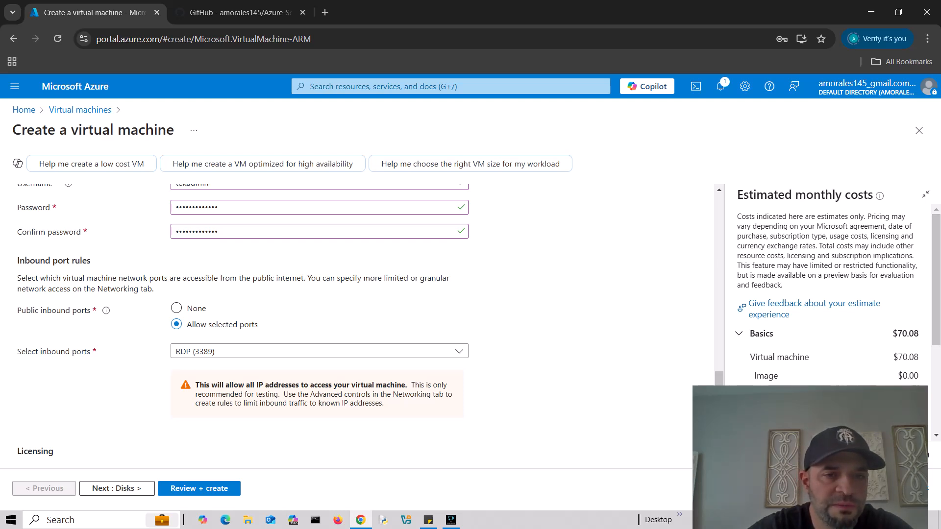
scroll(343, 324, "down", 1)
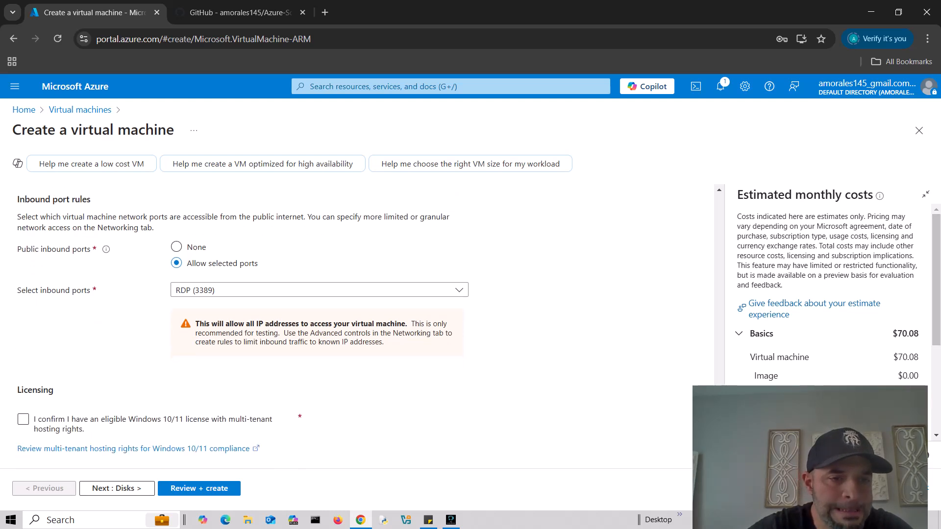
left_click(23, 419)
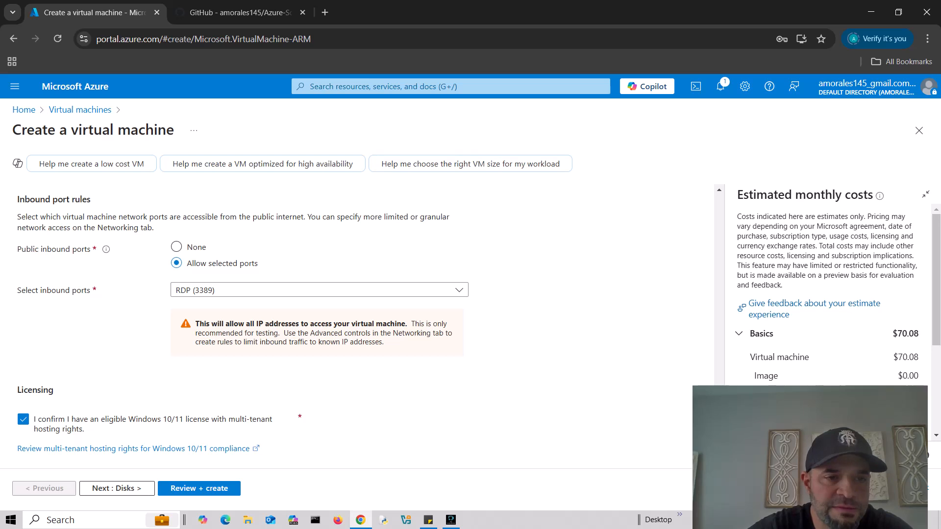
left_click(117, 488)
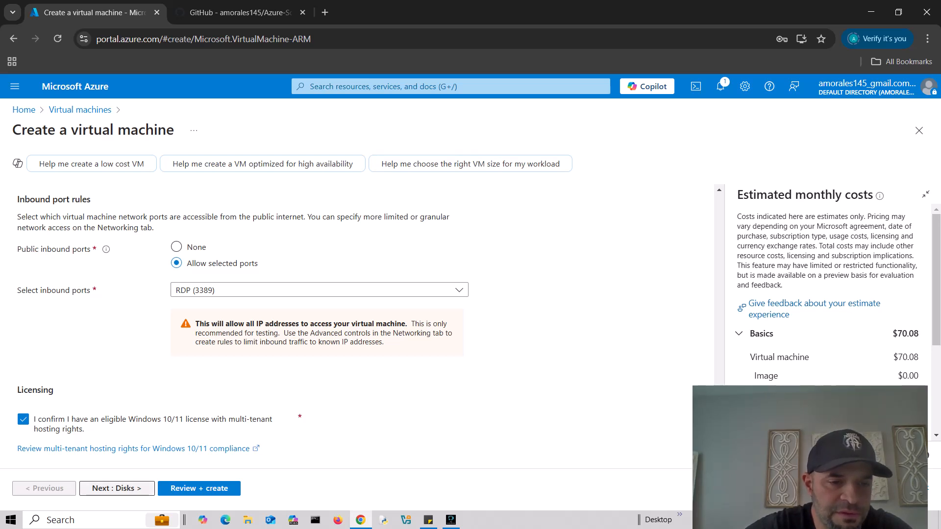
- Decline the browser's save-password prompt and move from Disks to Networking
left_click(802, 225)
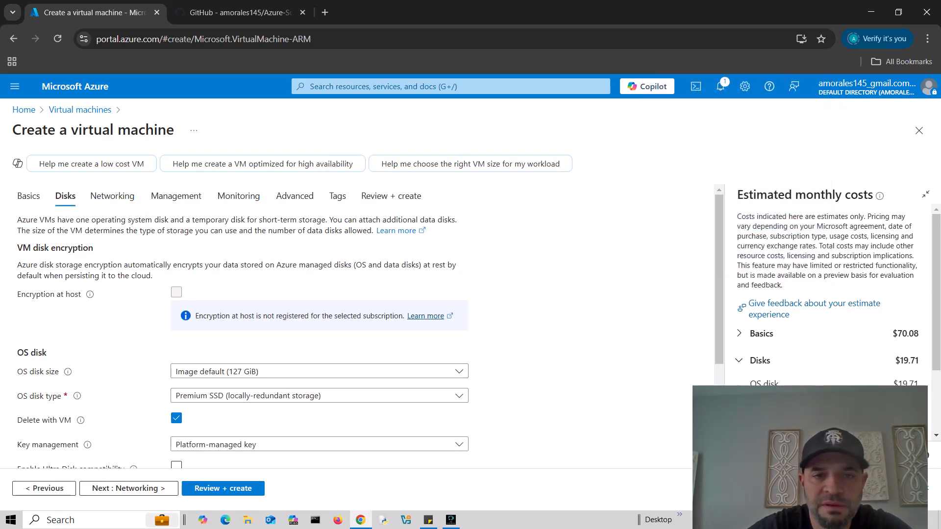
scroll(246, 323, "down", 3)
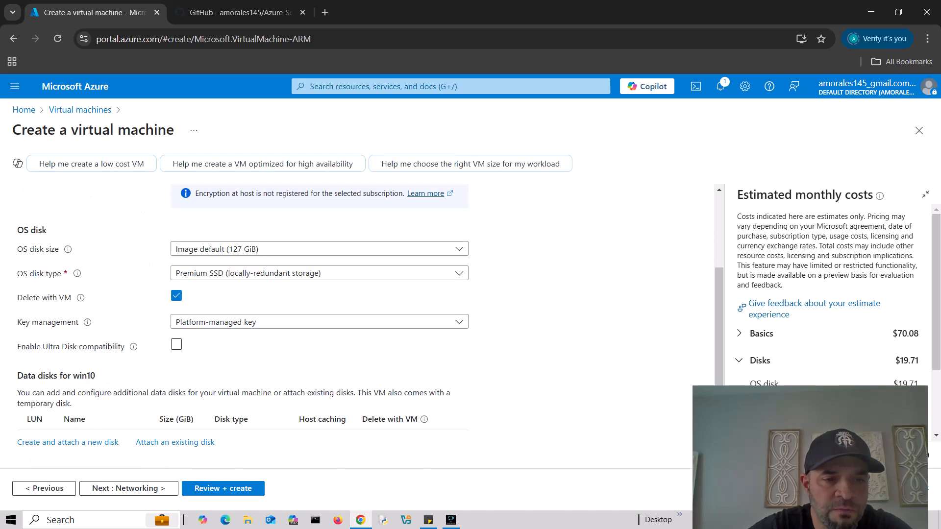
left_click(128, 488)
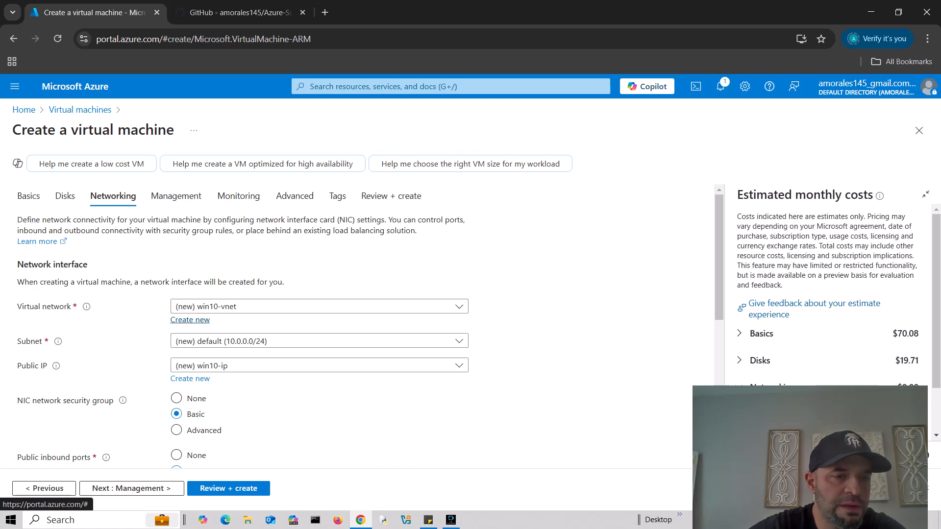
- Create a new virtual network tek3vnet for the VM and continue to Management
left_click(190, 319)
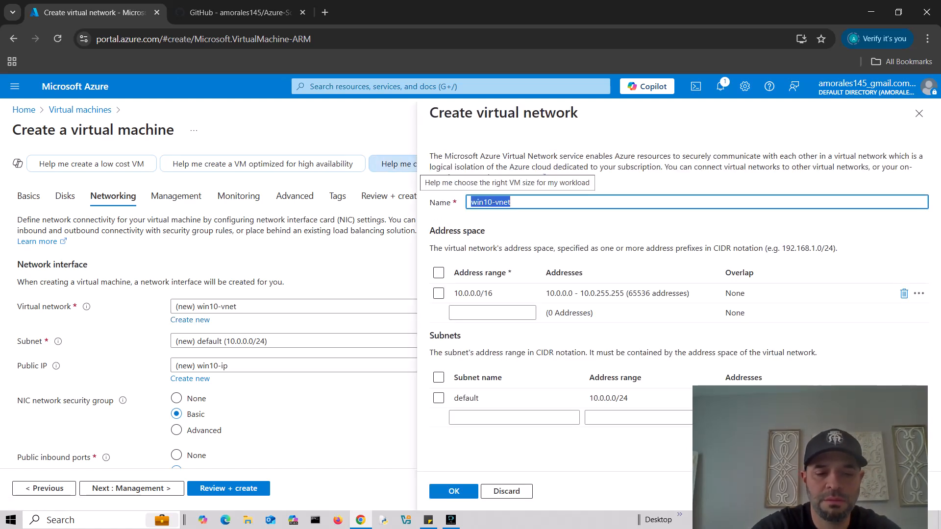
type("tek3vnet")
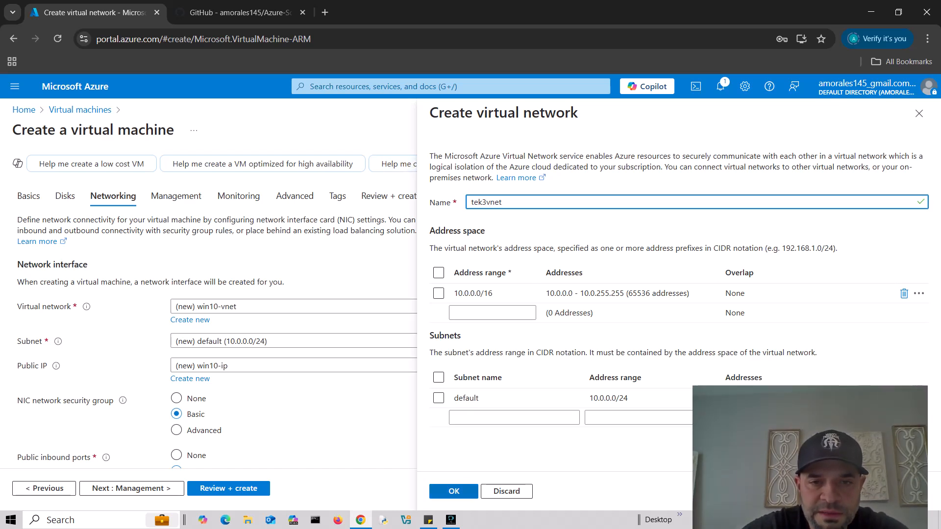
left_click(463, 494)
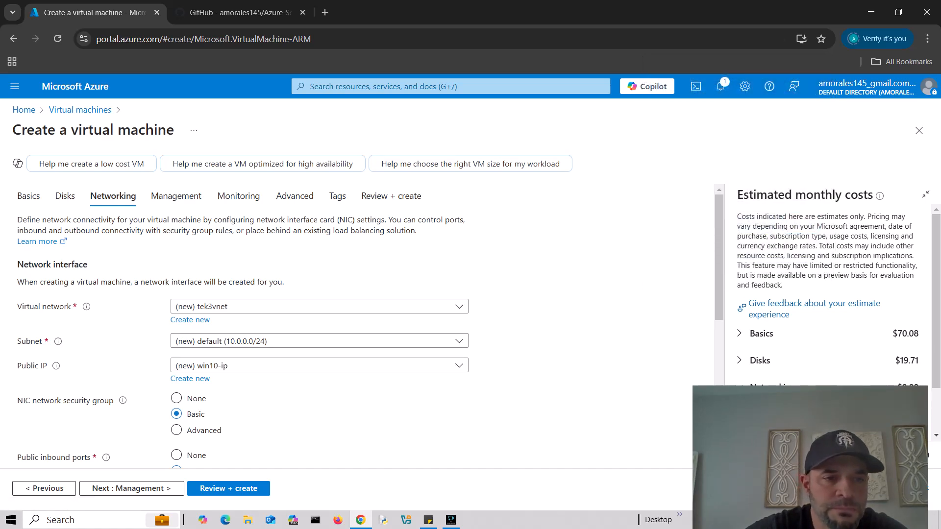
scroll(343, 324, "down", 3)
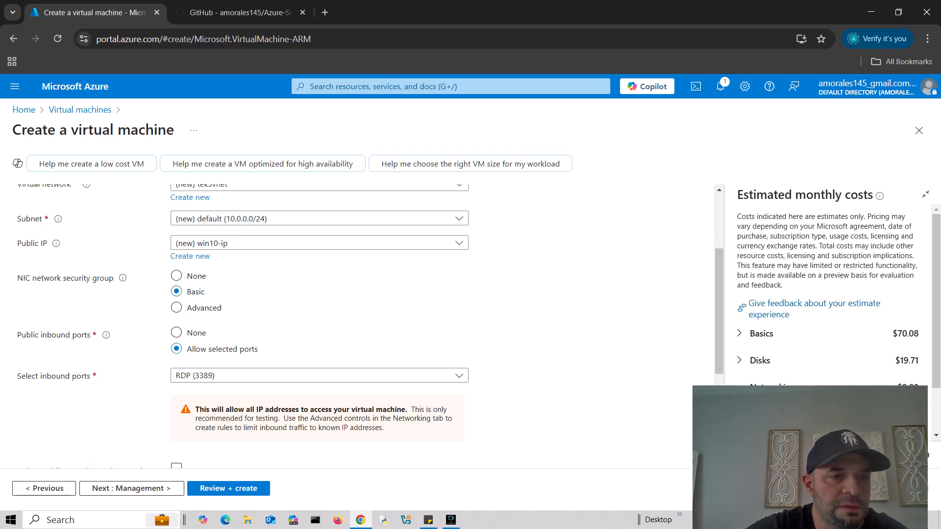
scroll(343, 323, "up", 1)
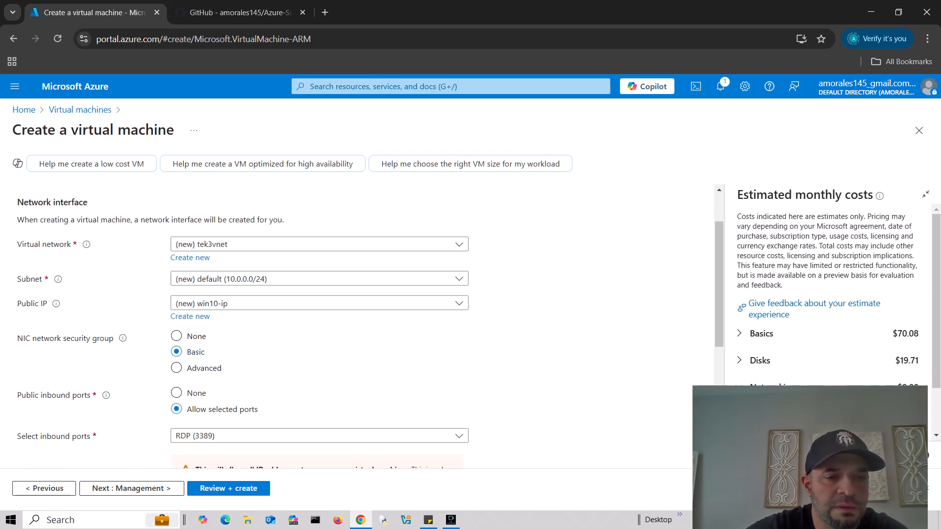
scroll(343, 323, "down", 5)
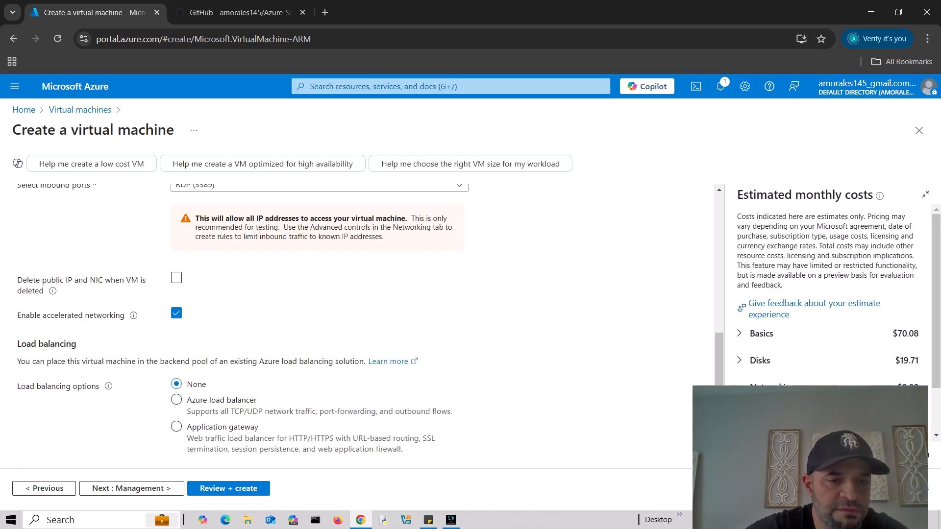
left_click(131, 488)
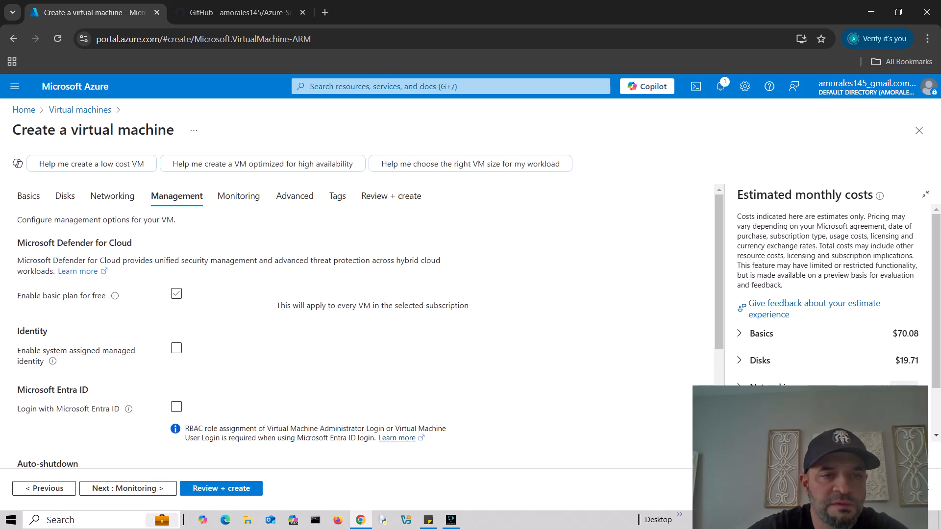
- Keep default monitoring, advanced and tag settings and reach Review + create at 0.0960 USD/hr
scroll(343, 324, "down", 2)
scroll(343, 323, "down", 2)
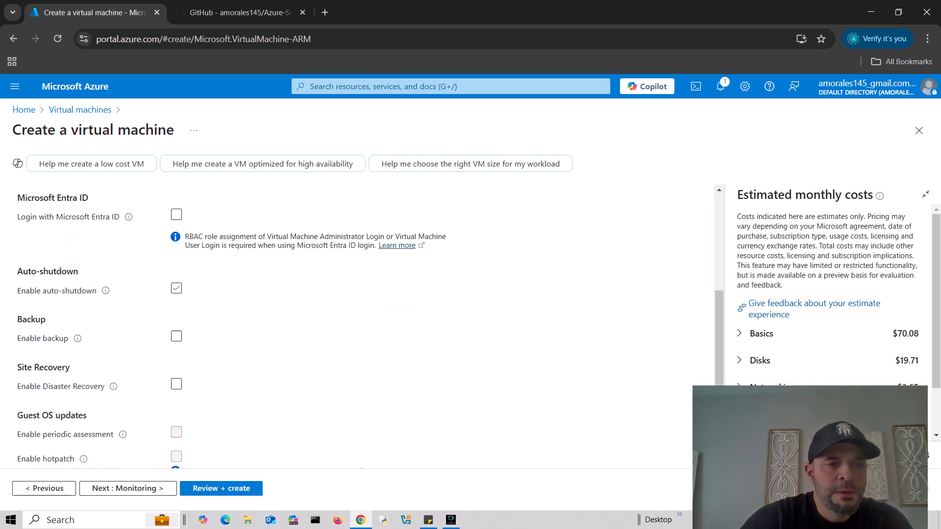
left_click(128, 488)
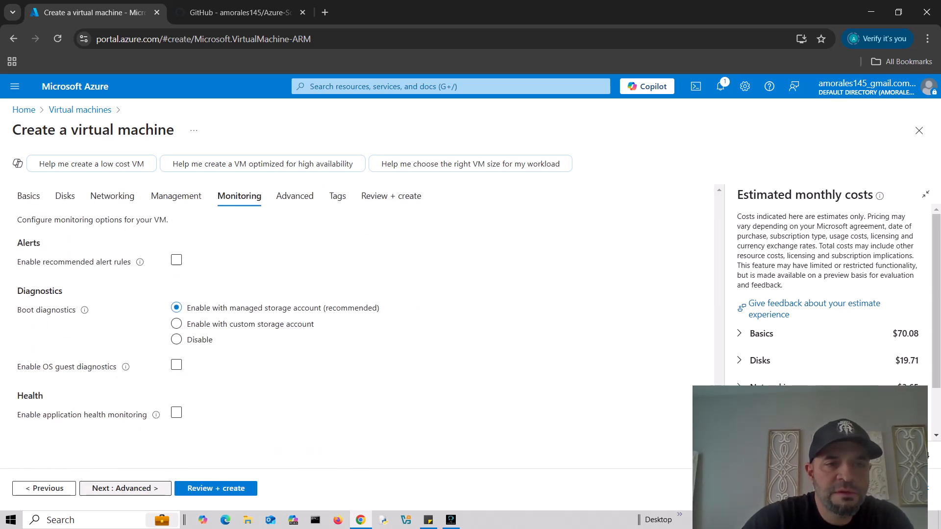
left_click(126, 489)
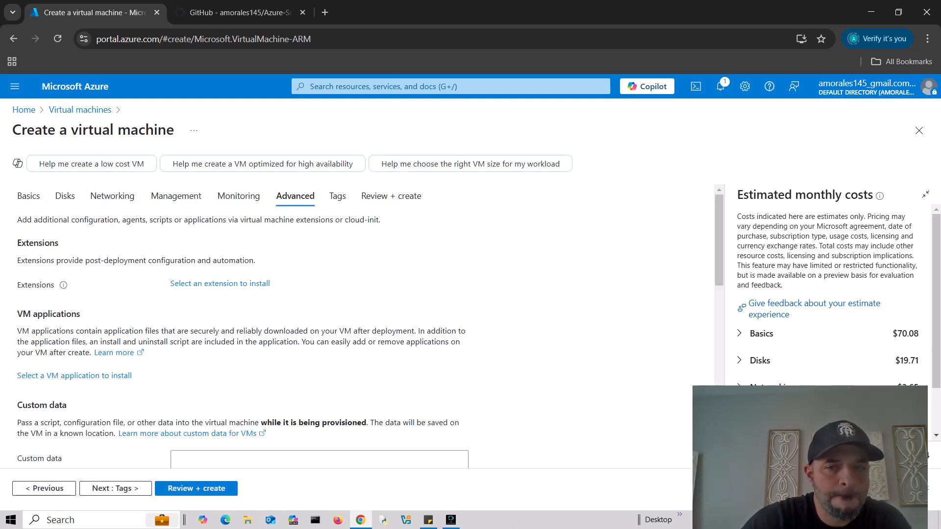
scroll(343, 323, "down", 6)
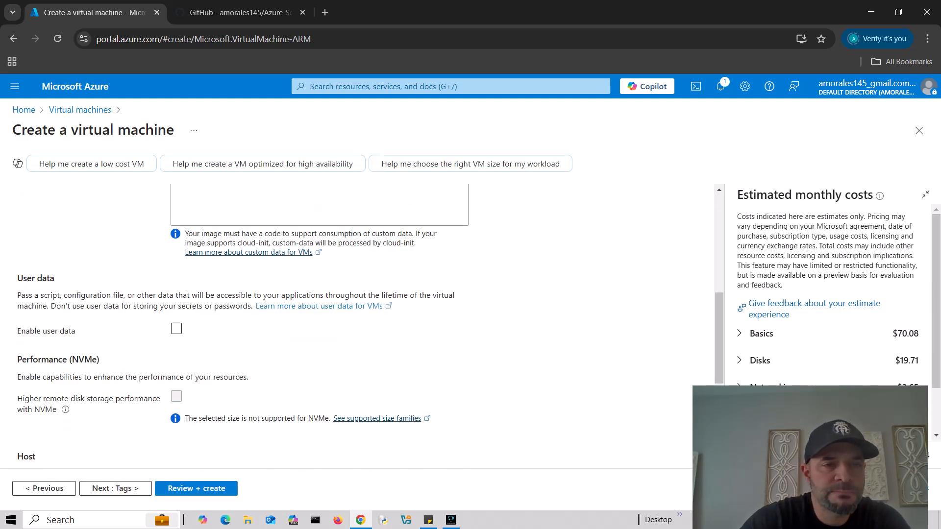
scroll(343, 323, "up", 4)
scroll(343, 324, "down", 7)
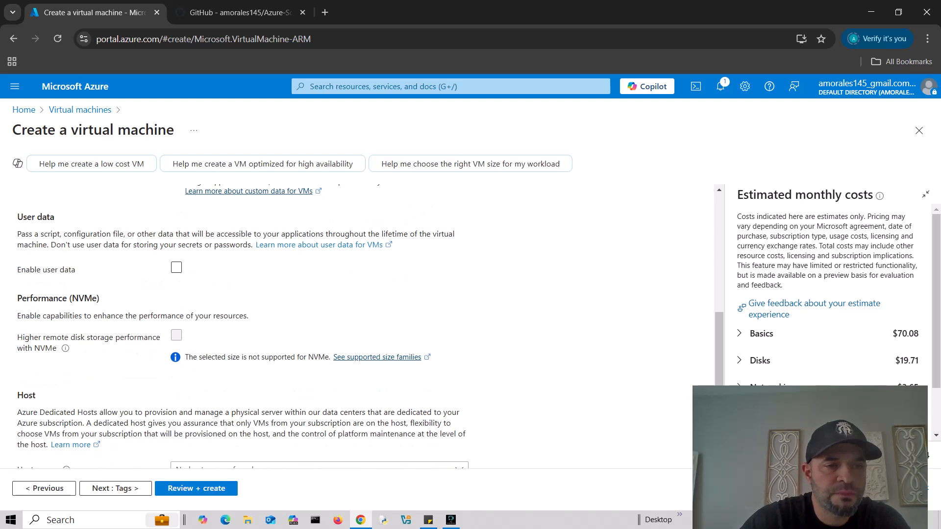
scroll(343, 324, "down", 4)
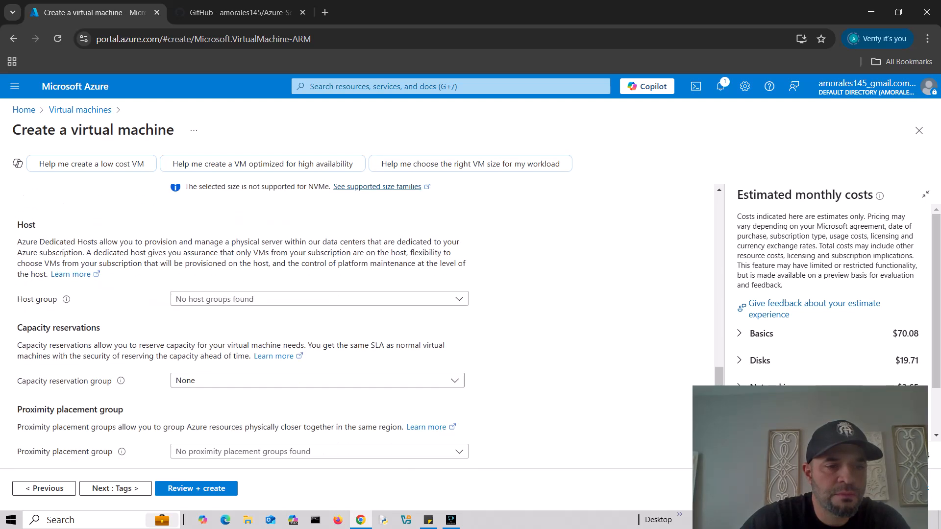
left_click(115, 488)
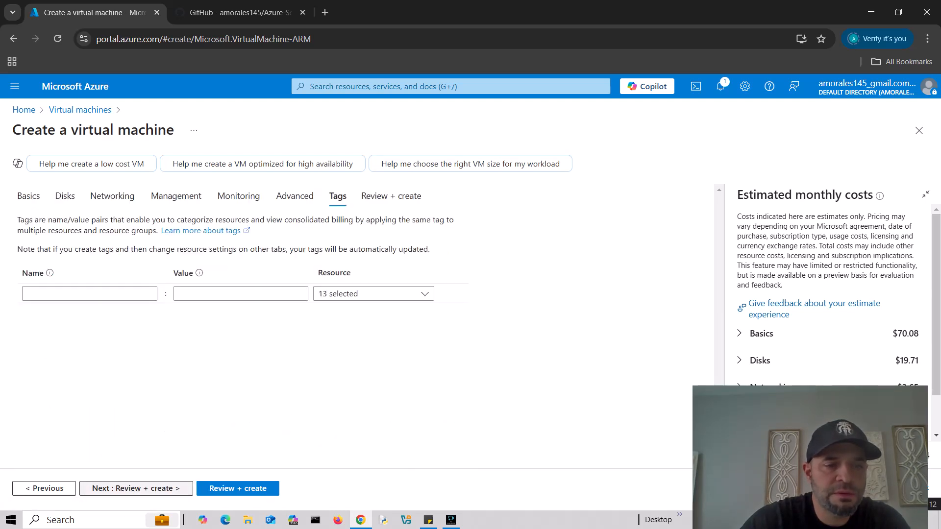
left_click(115, 488)
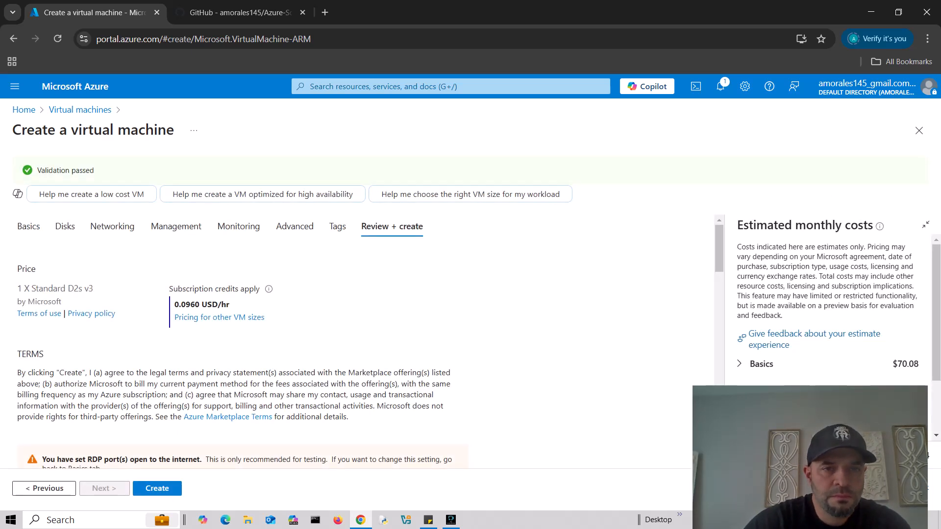
- Submit the win10 VM for creation and let its deployment to tekthree complete
scroll(362, 342, "down", 14)
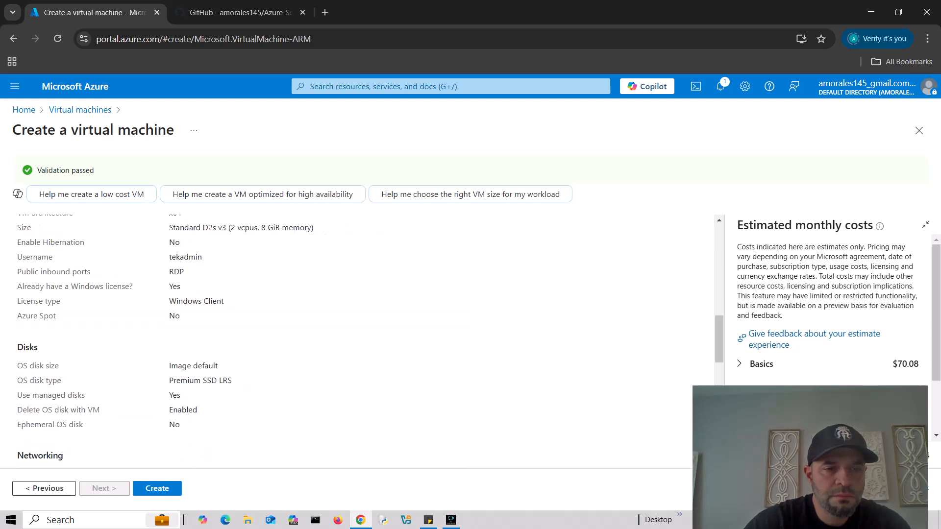
left_click(158, 489)
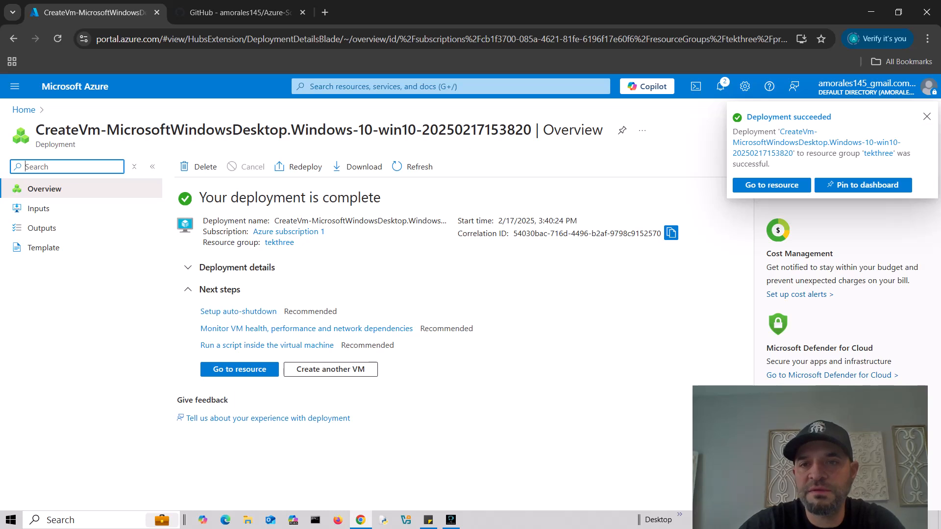
- Dismiss the success notice and open a new Azure virtual machine form from Virtual machines
left_click(927, 117)
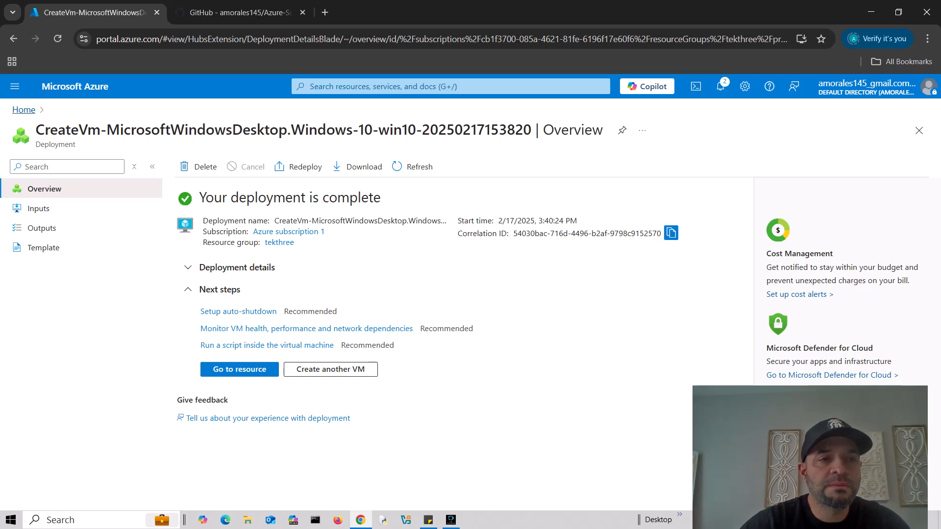
left_click(24, 110)
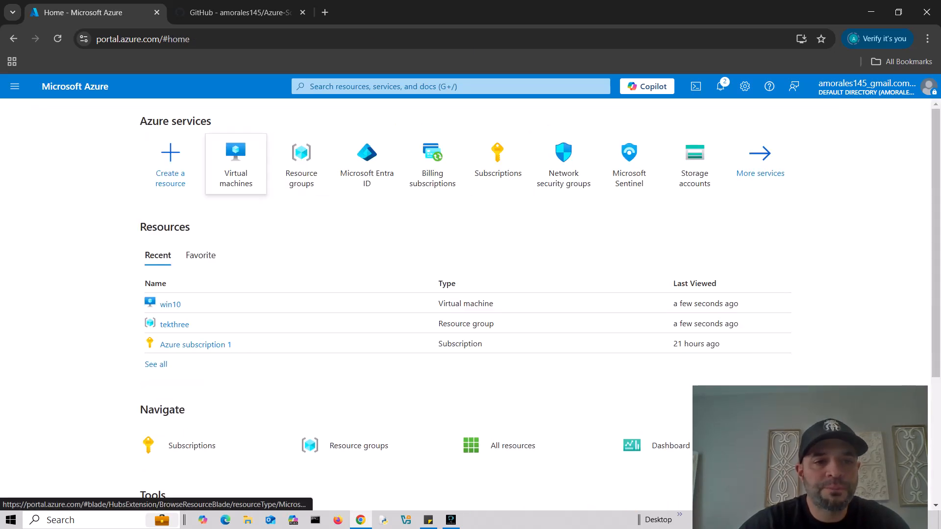
left_click(236, 157)
left_click(36, 167)
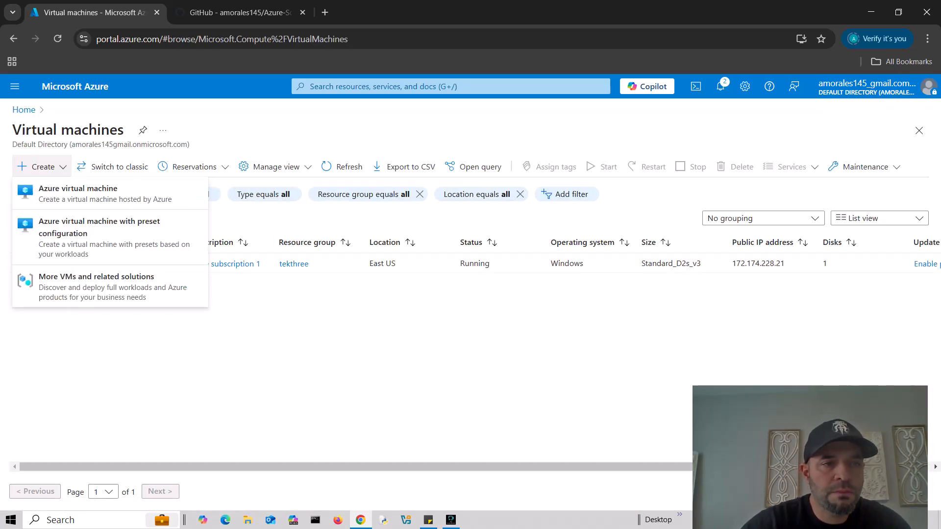
left_click(61, 190)
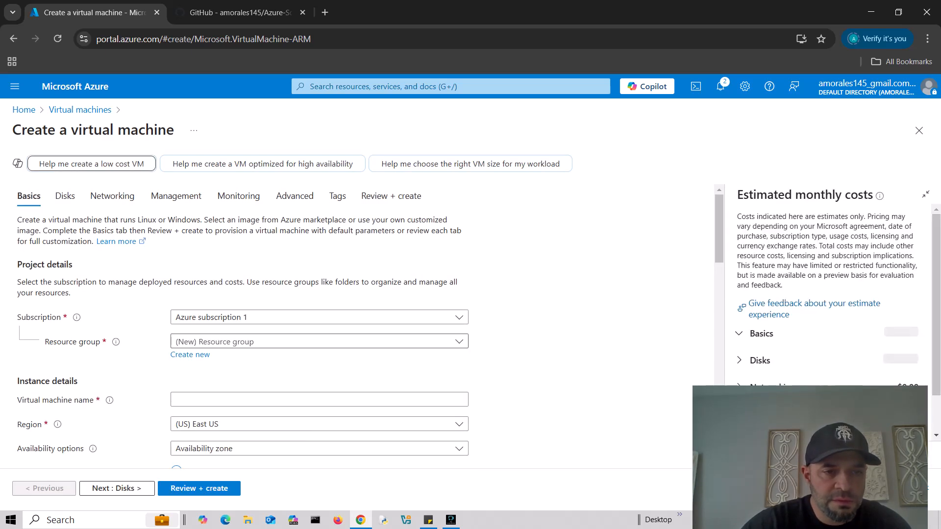
- Put the second VM in resource group tekthree and name it Linux
left_click(320, 342)
left_click(196, 403)
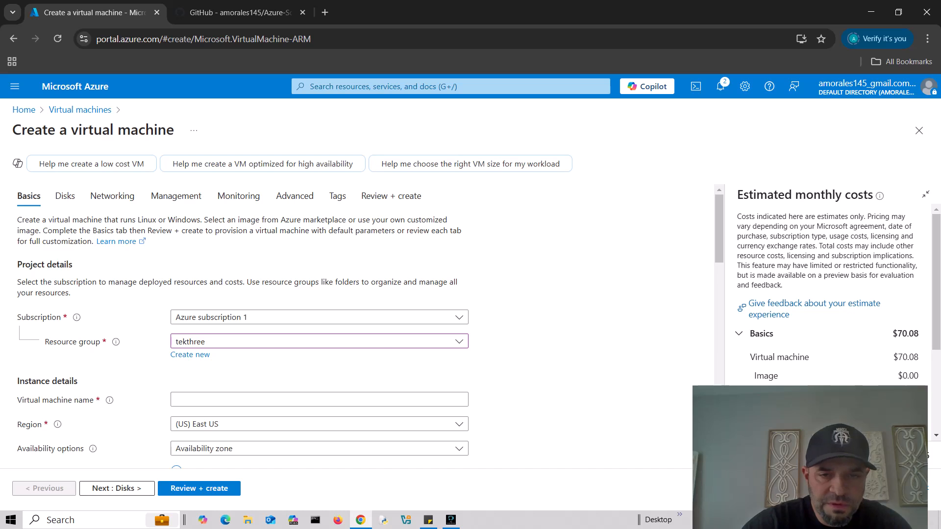
scroll(318, 323, "down", 3)
scroll(319, 323, "up", 1)
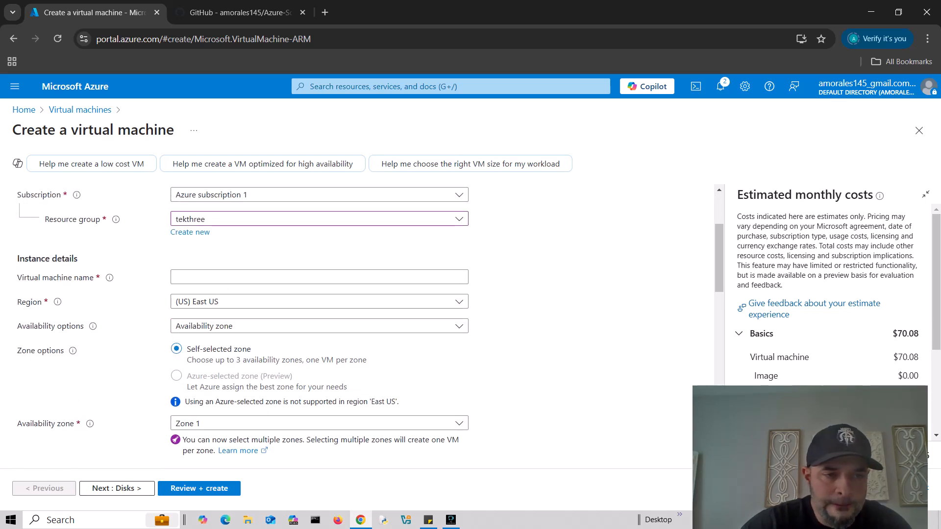
left_click(319, 278)
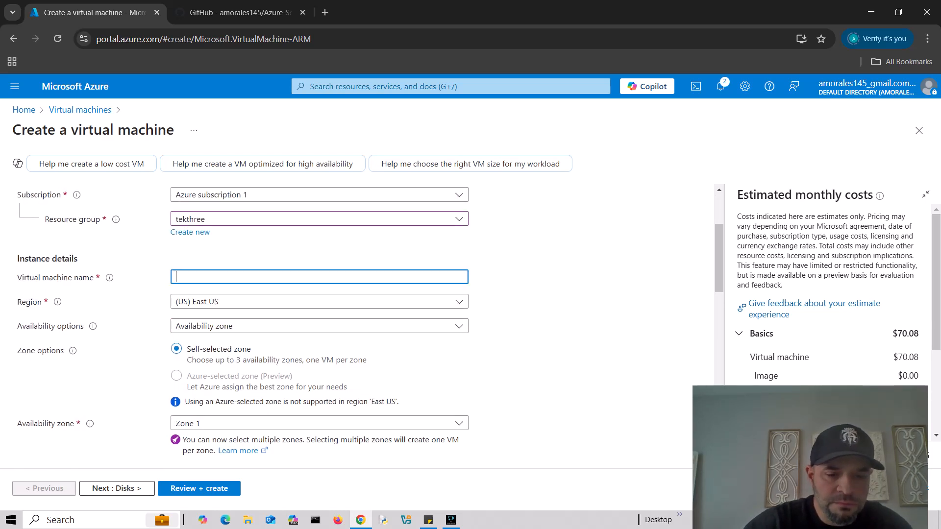
type("Linux")
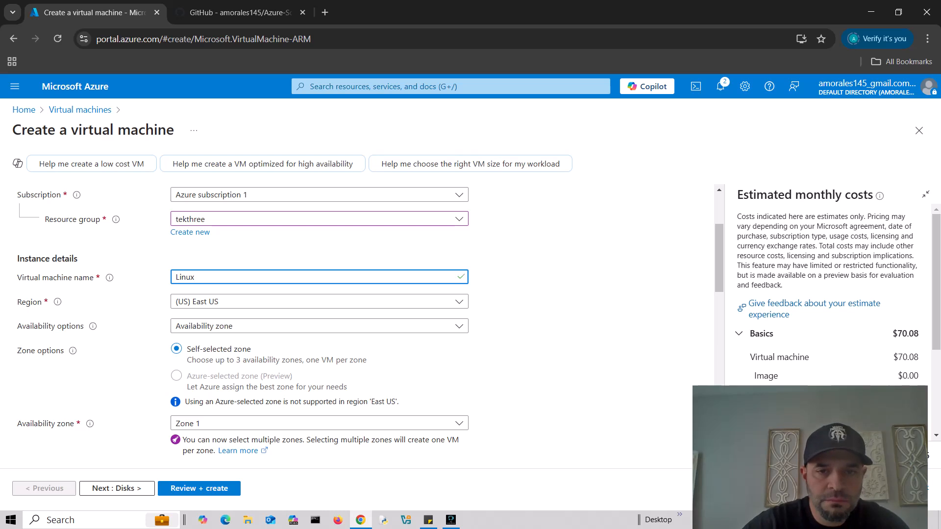
- Move the VM to availability Zone 2 and choose the Ubuntu Server 22.04 LTS image
scroll(318, 323, "down", 3)
left_click(319, 301)
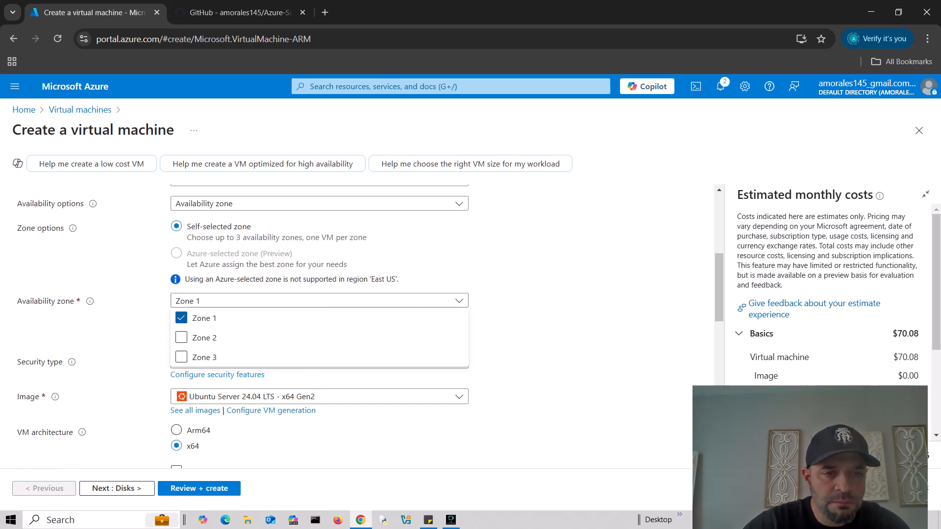
left_click(180, 318)
left_click(320, 301)
left_click(181, 336)
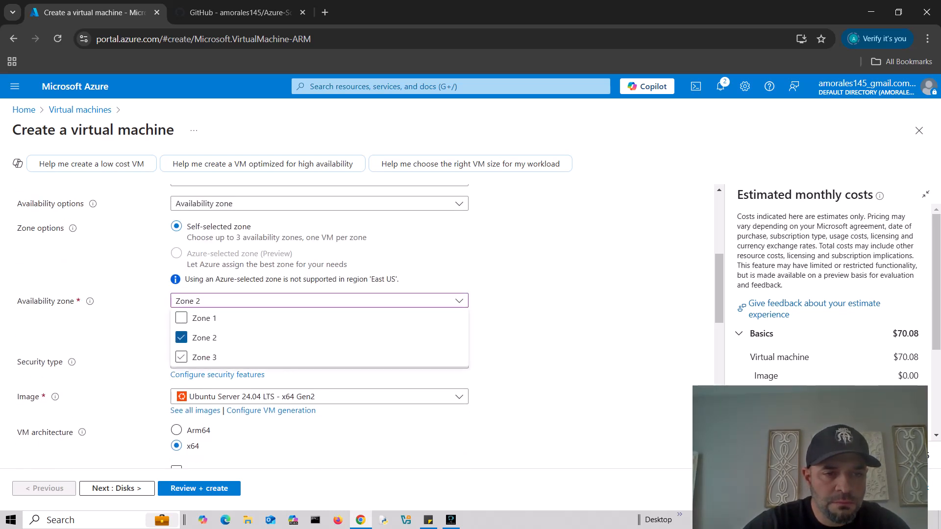
scroll(319, 336, "down", 1)
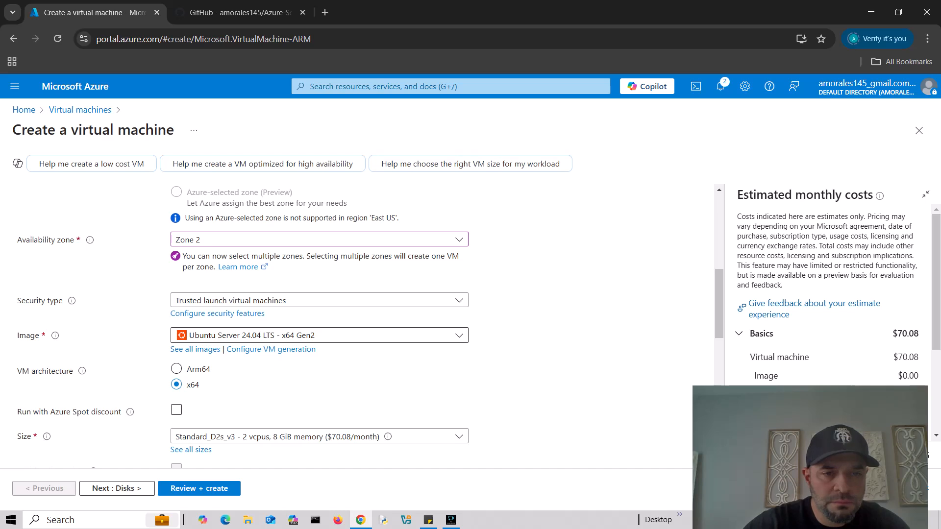
left_click(319, 335)
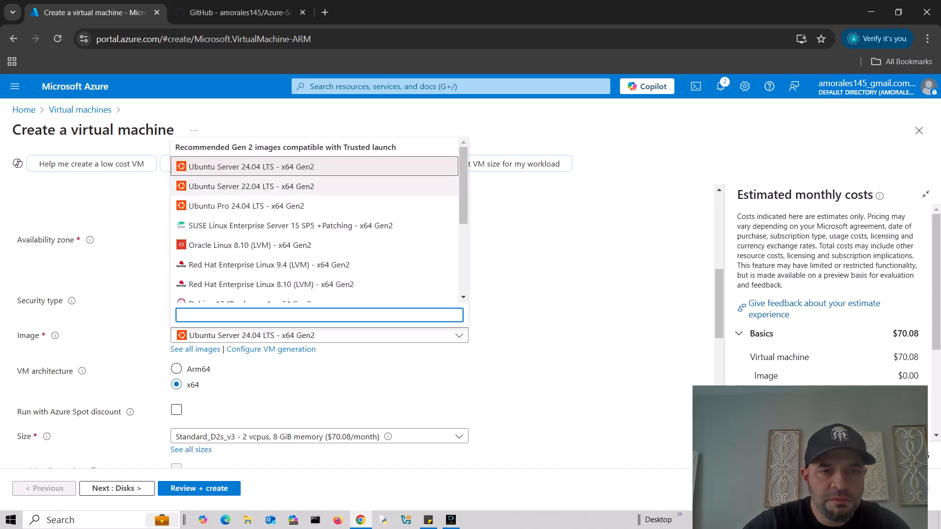
left_click(251, 186)
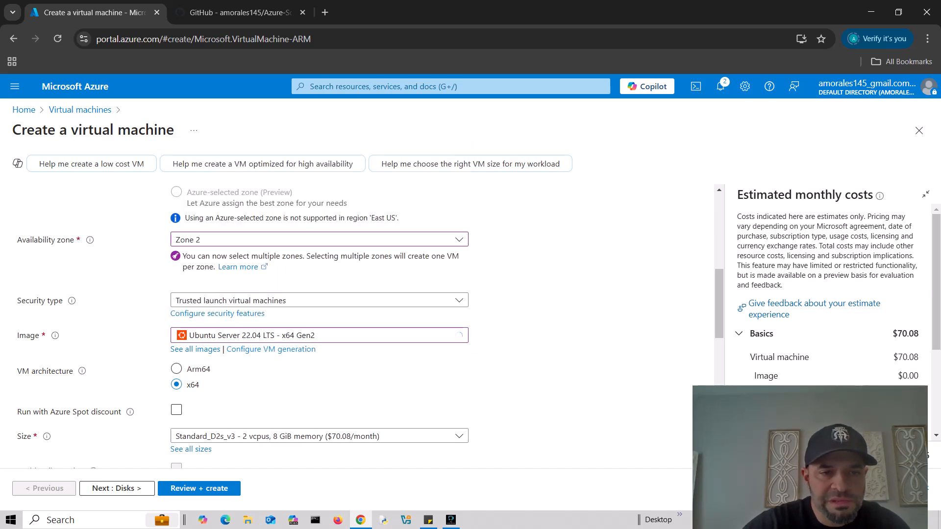
- Switch to password authentication with admin username tekadmin and enter the password twice
scroll(271, 349, "down", 1)
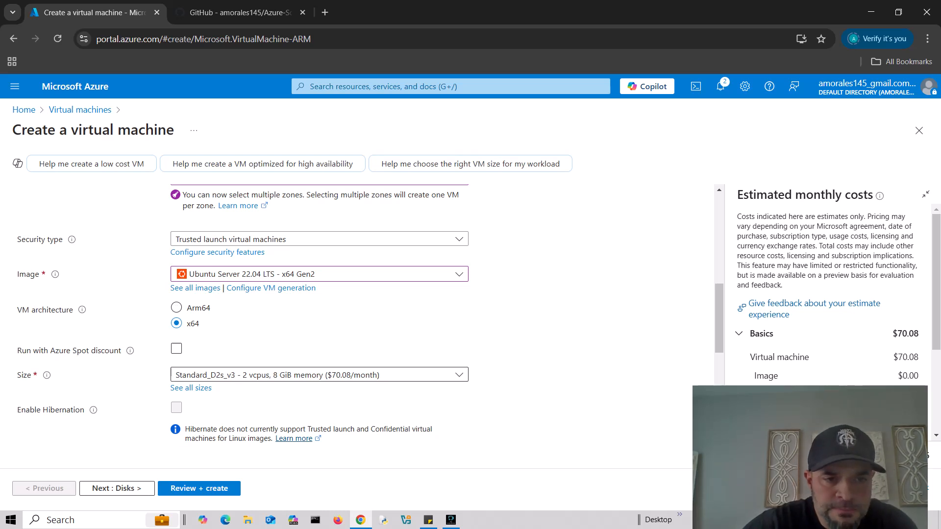
scroll(319, 323, "down", 3)
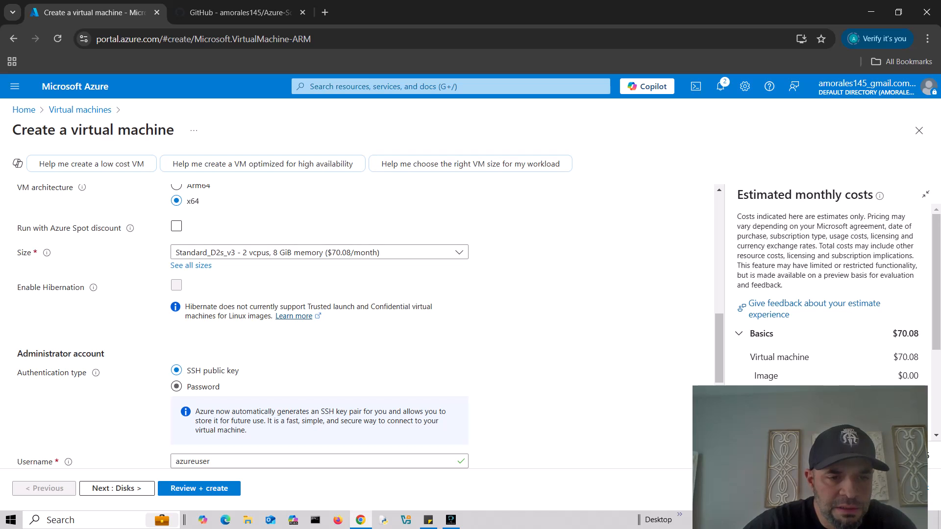
left_click(176, 386)
scroll(318, 343, "down", 1)
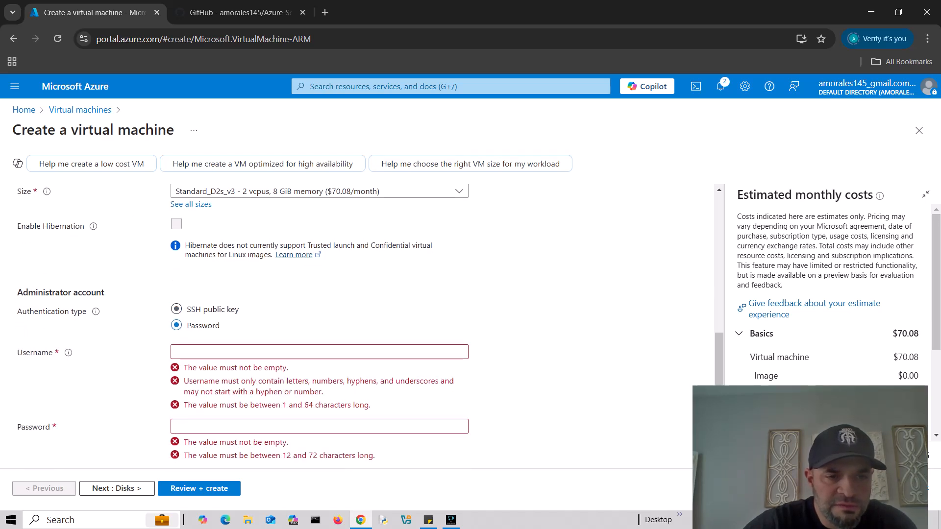
left_click(216, 352)
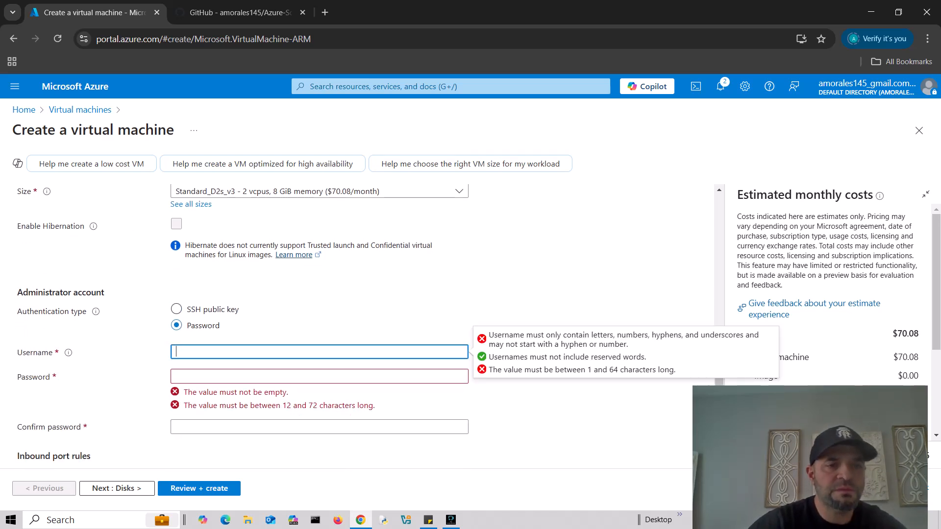
scroll(319, 319, "down", 1)
type("te")
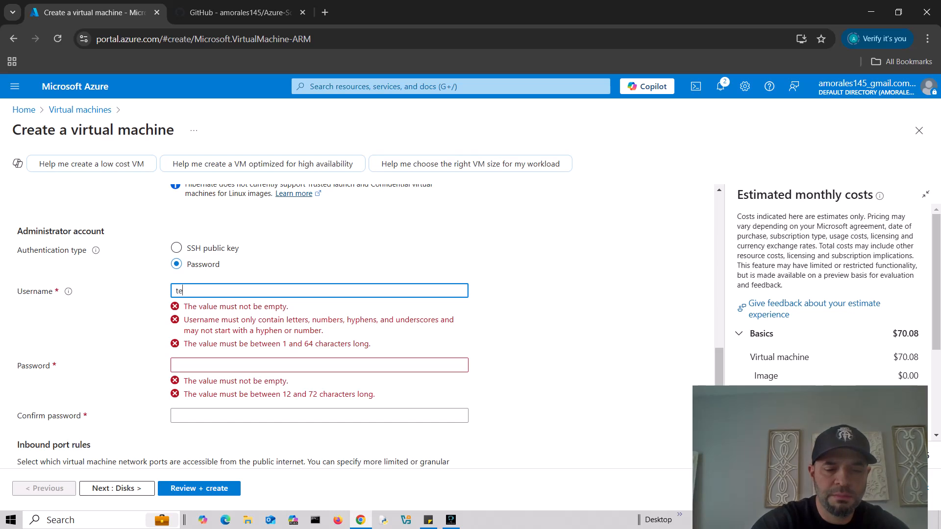
type("kadmin")
key("Tab")
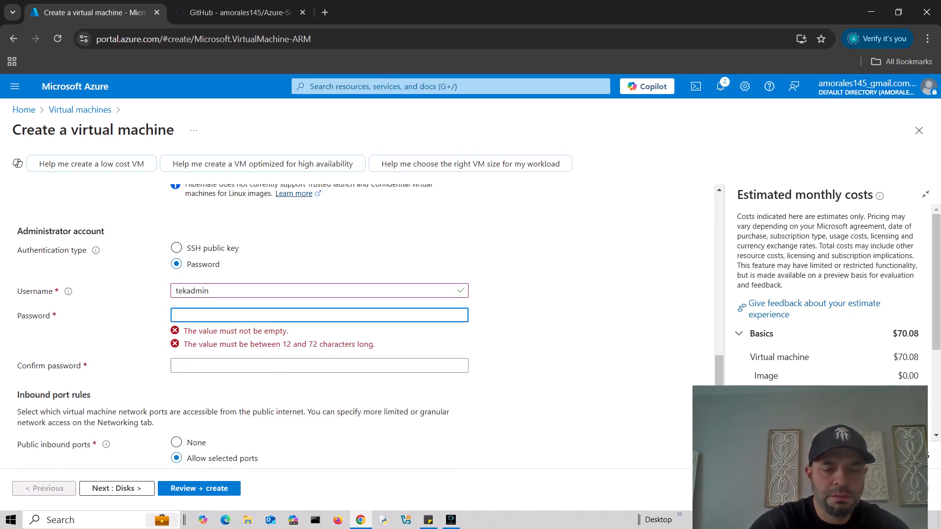
type("••••••••••••")
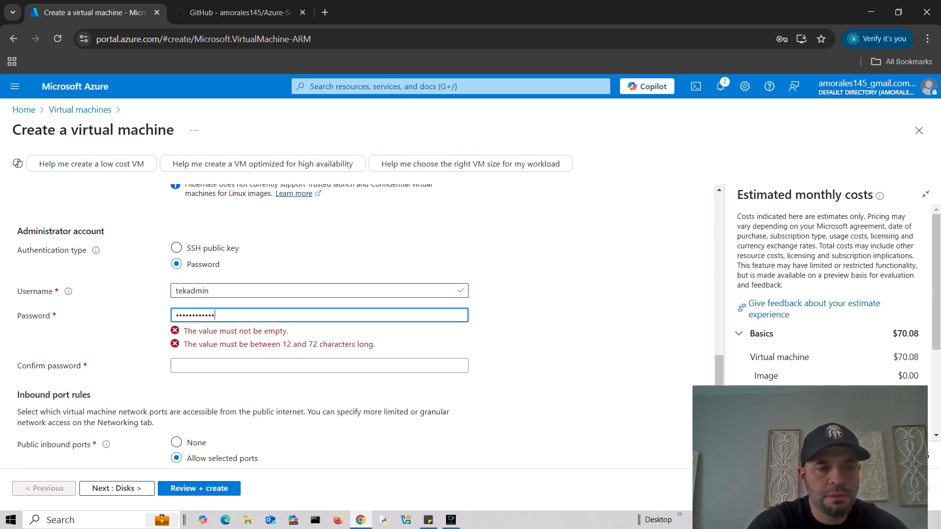
type("•")
key("Tab")
type("•••••••••")
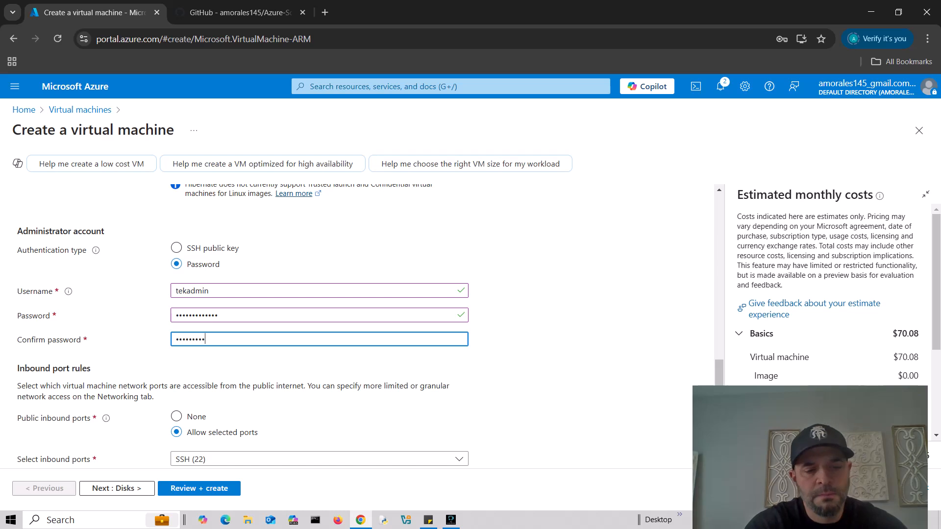
type("••••")
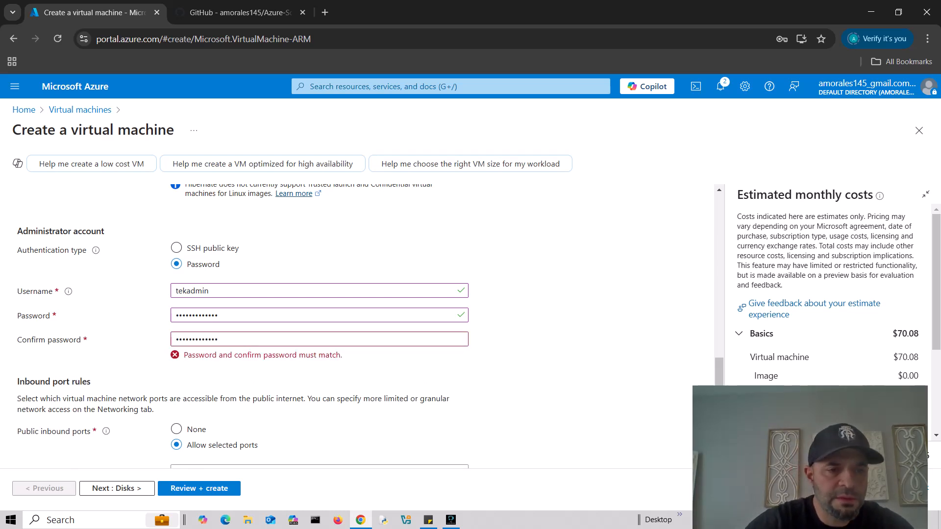
- Fix the mismatched password confirmation, then continue through Disks to Networking
scroll(343, 318, "down", 2)
key("BackSpace")
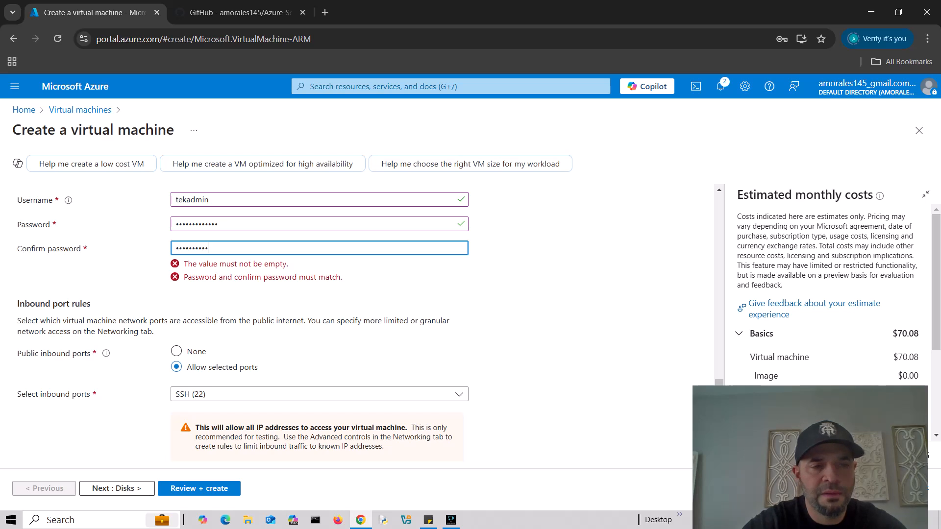
key("Tab")
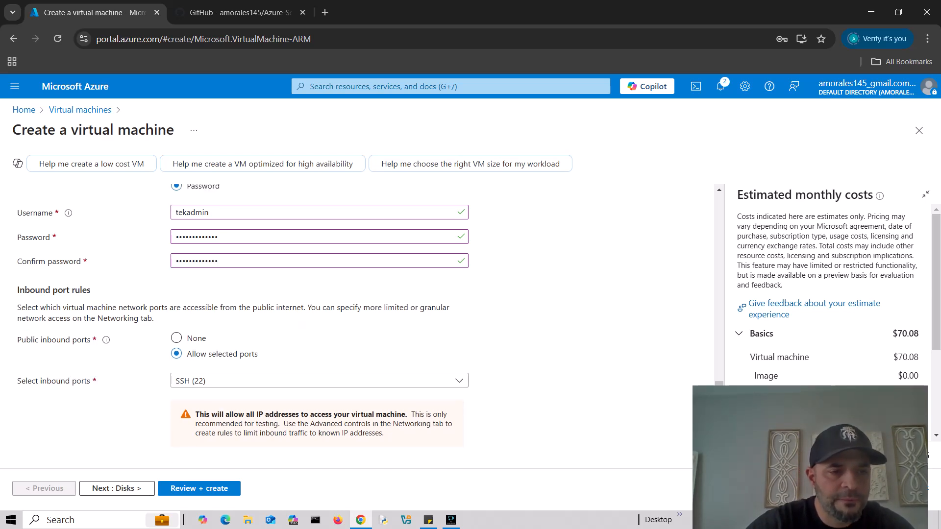
left_click(117, 488)
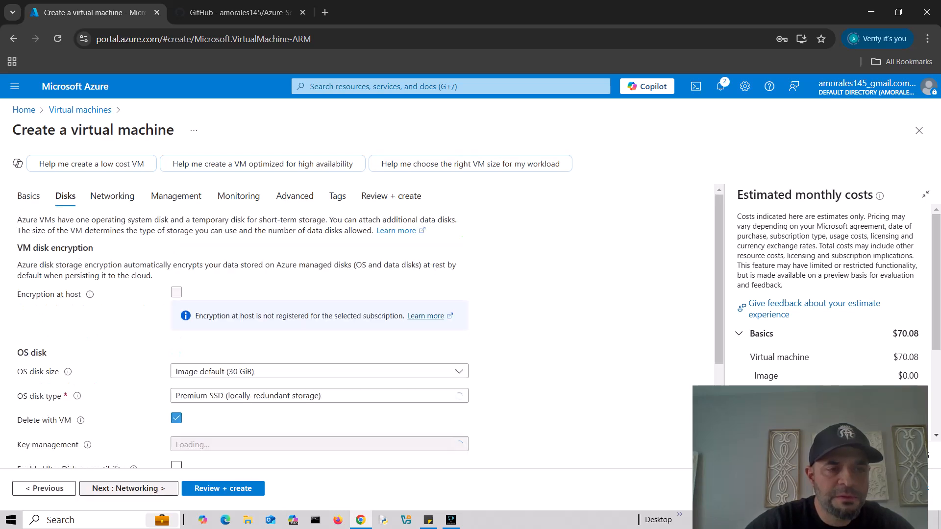
scroll(343, 343, "down", 3)
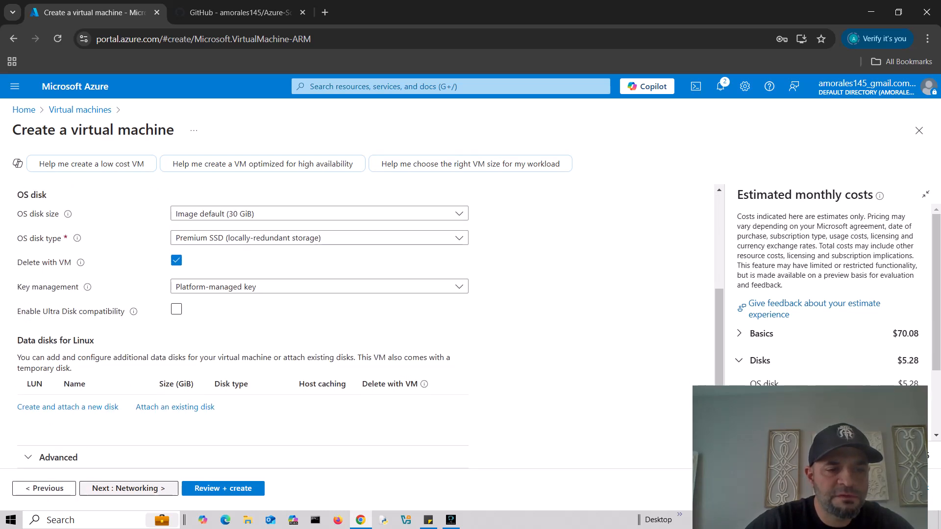
left_click(128, 489)
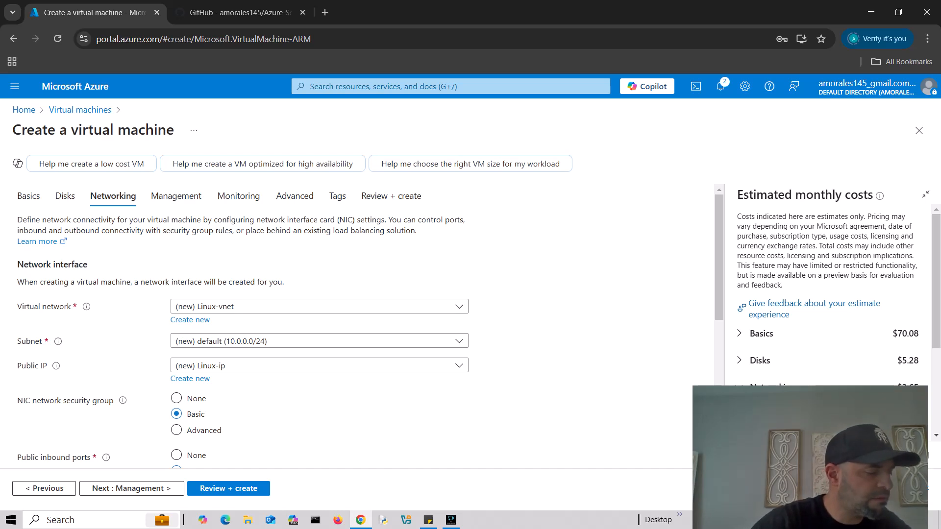
- Select the existing tek3vnet as the VM's virtual network
left_click(320, 306)
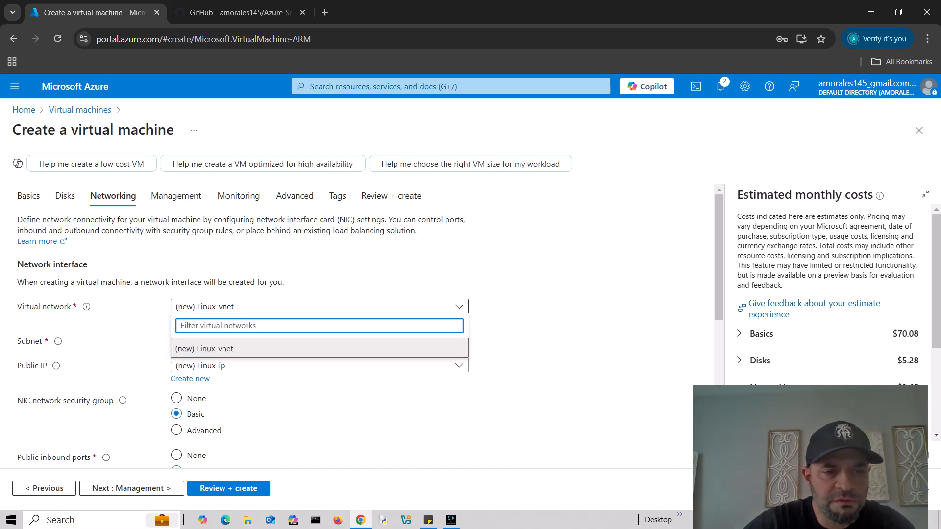
left_click(344, 407)
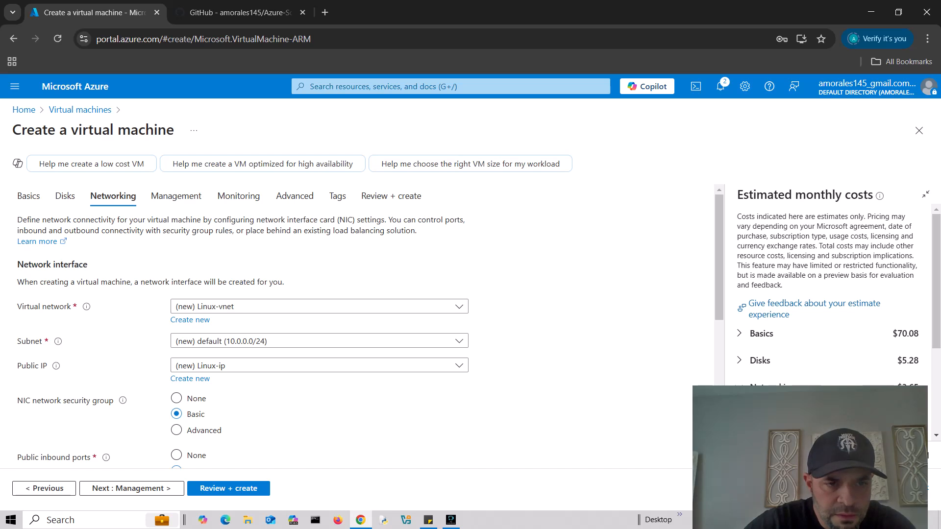
scroll(320, 314, "down", 1)
left_click(319, 245)
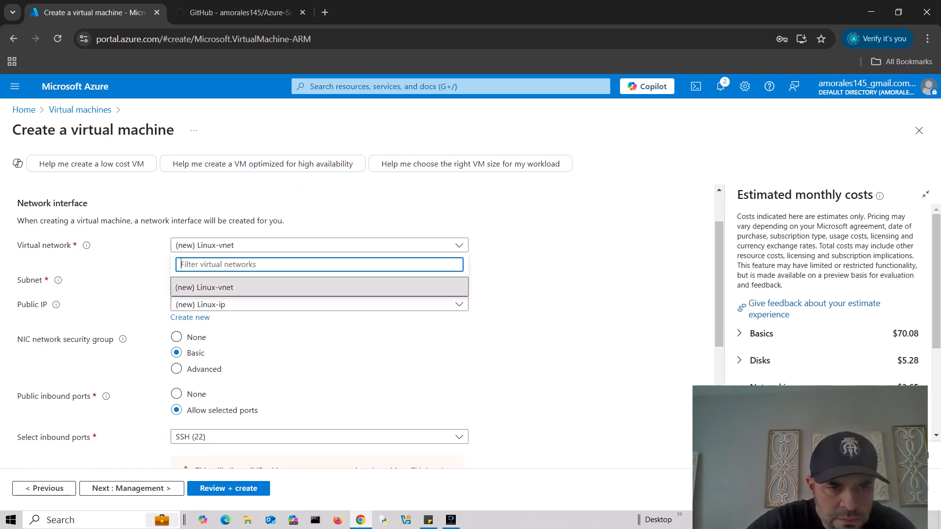
left_click(392, 216)
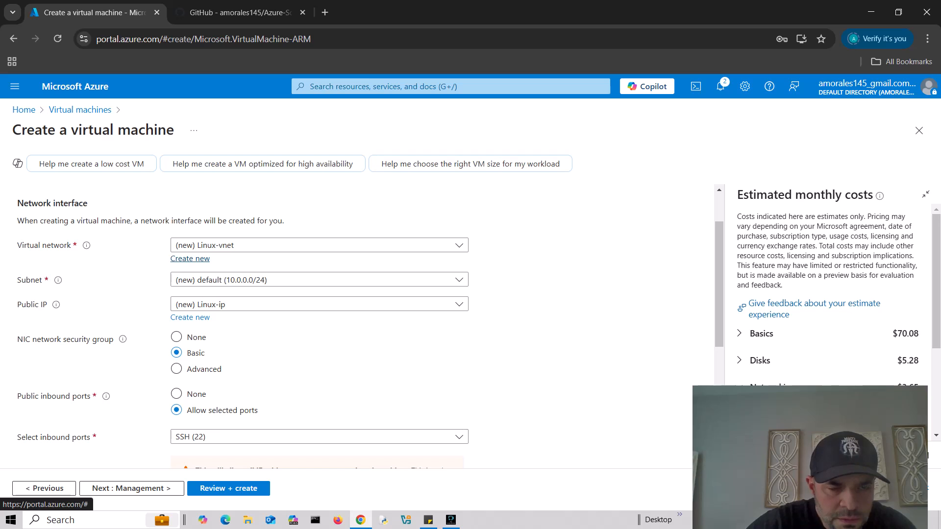
scroll(343, 323, "down", 2)
scroll(343, 323, "up", 3)
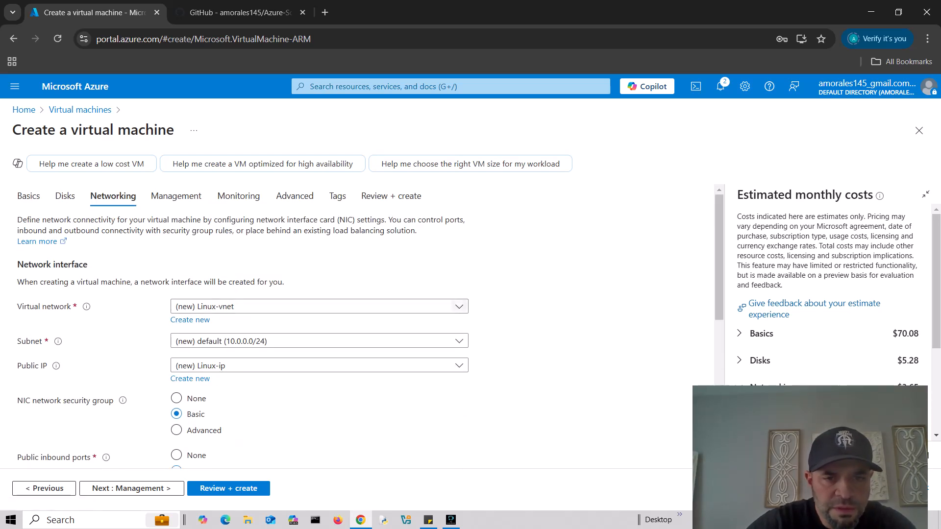
left_click(460, 306)
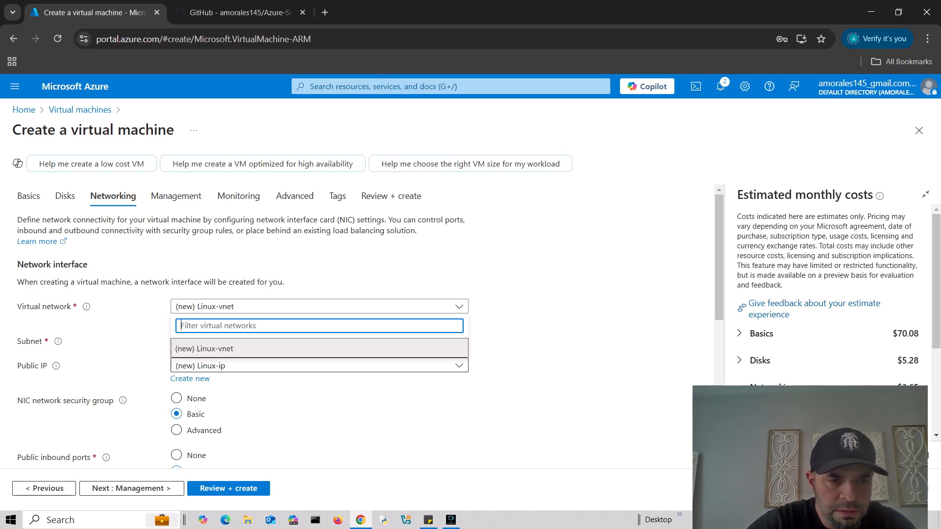
left_click(319, 348)
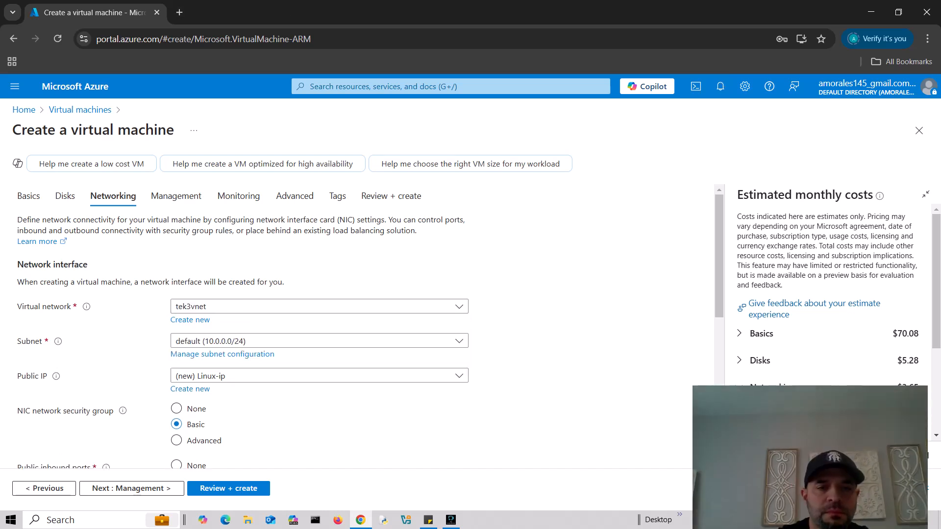
left_click_drag(765, 452, 771, 410)
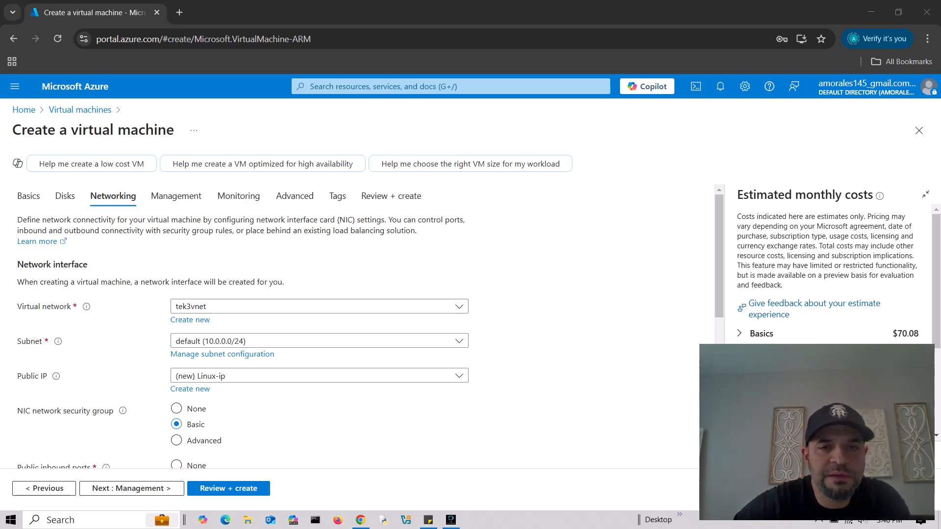
left_click(319, 307)
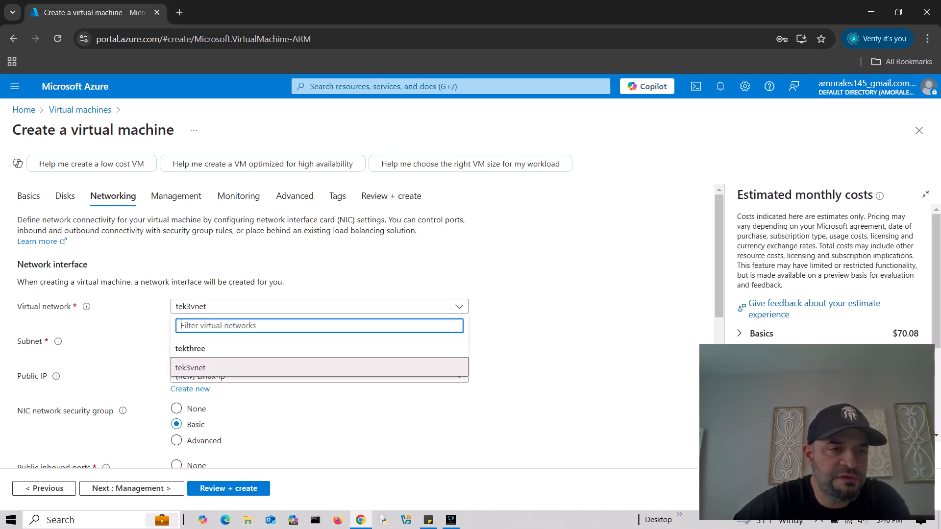
left_click(320, 368)
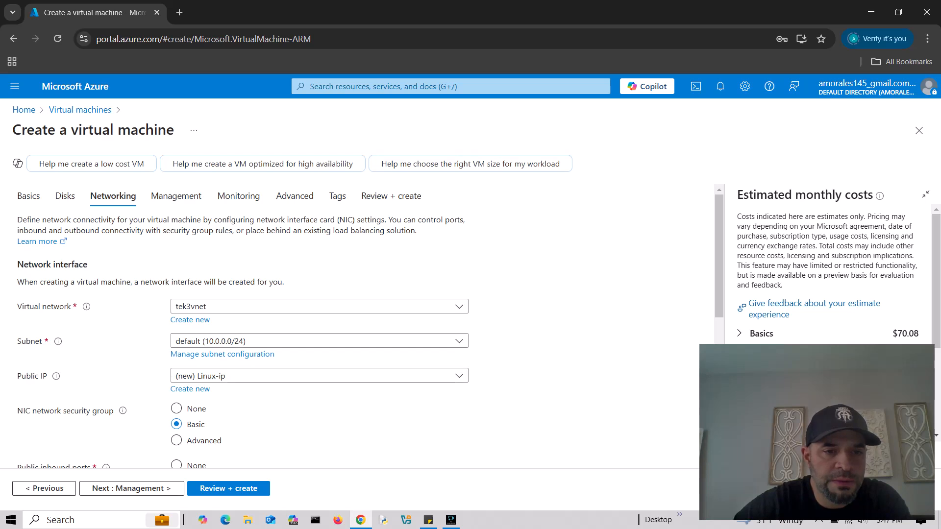
- Advance from Networking to the Management settings
scroll(319, 343, "down", 3)
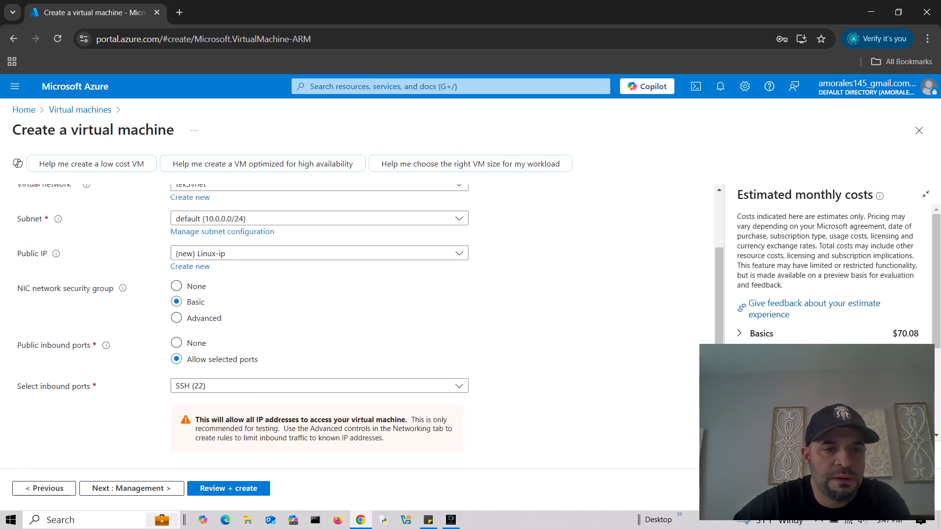
scroll(370, 327, "down", 3)
scroll(371, 327, "down", 2)
left_click(131, 488)
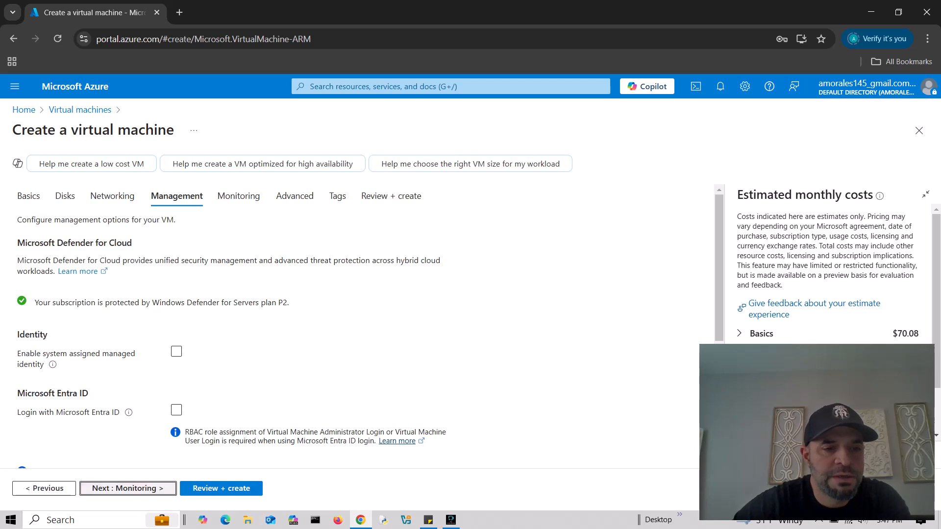
- Skip through Monitoring, Advanced and Tags to Review + create, then submit the Ubuntu VM
left_click(128, 488)
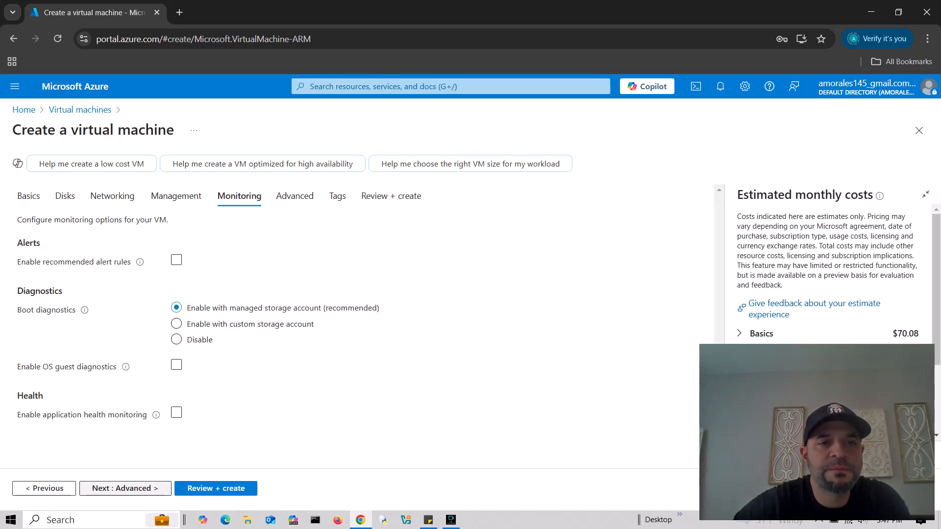
left_click(125, 488)
scroll(240, 323, "down", 5)
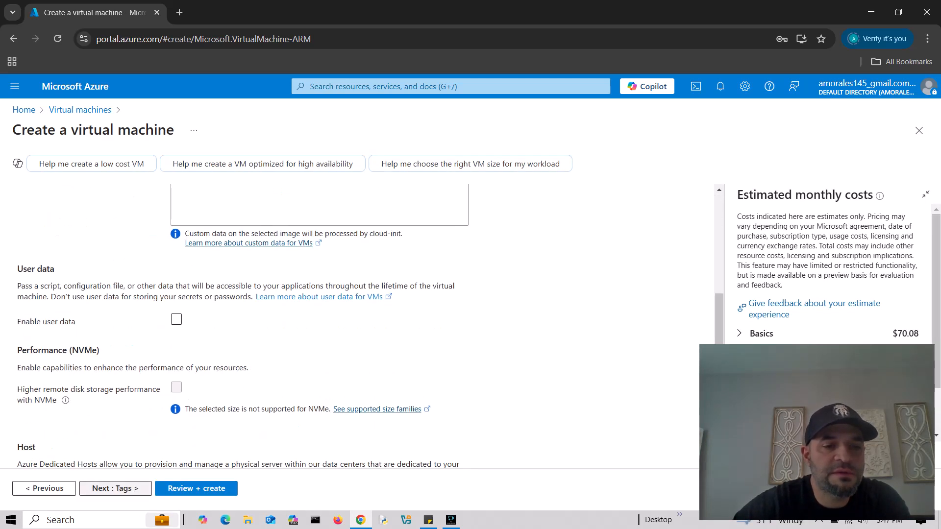
left_click(116, 489)
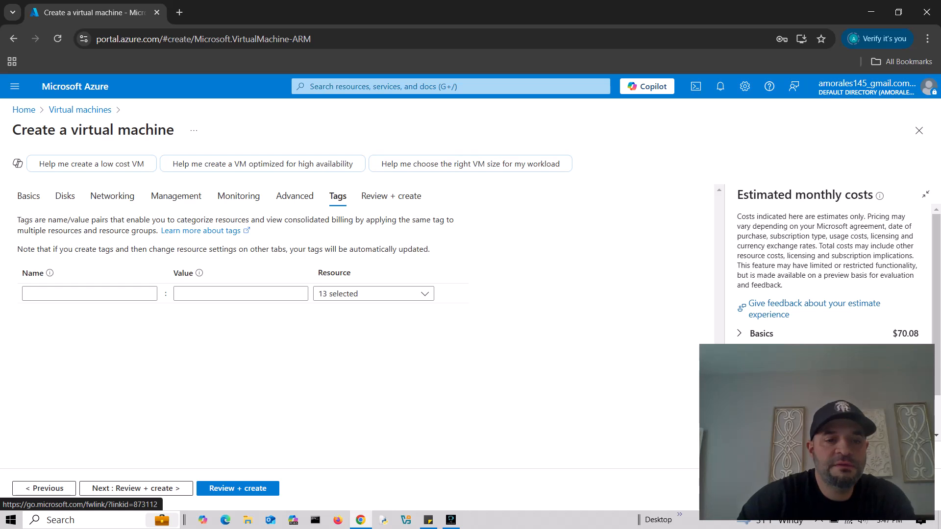
left_click(129, 489)
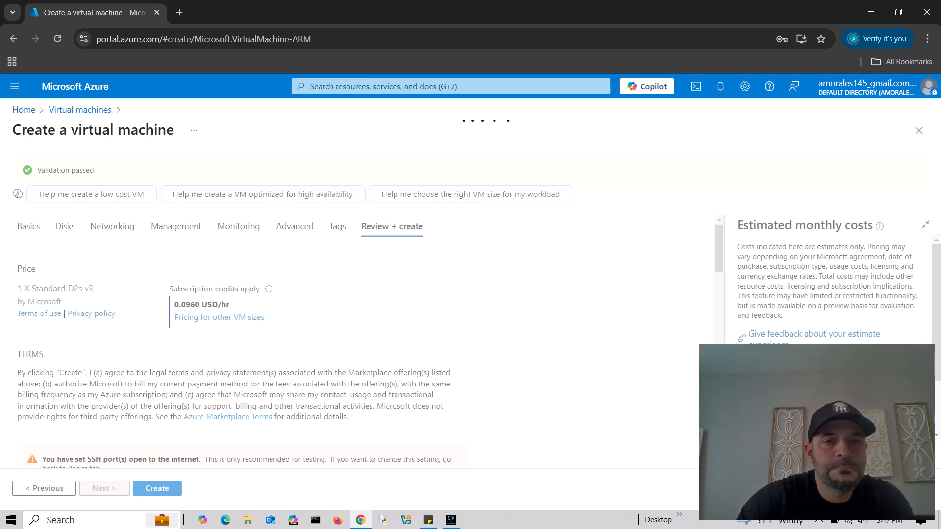
scroll(343, 338, "down", 15)
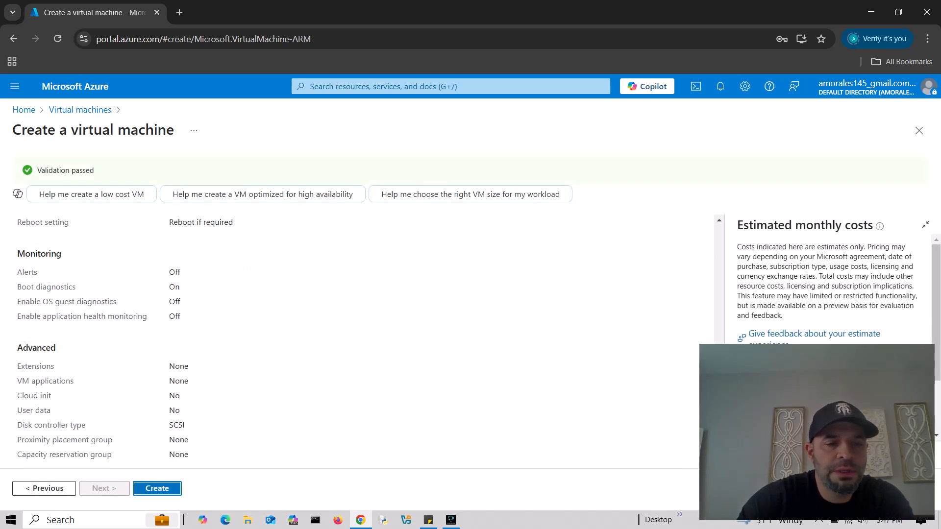
left_click(156, 489)
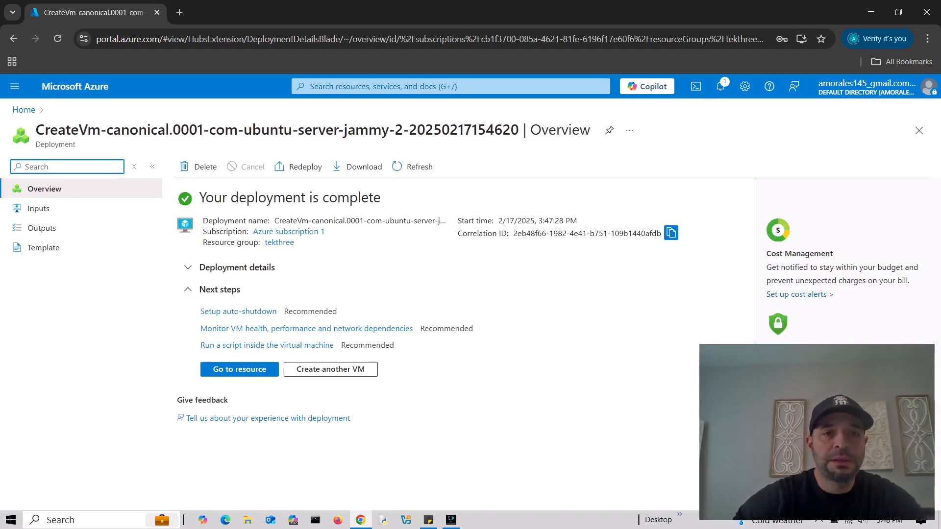
- Search 'nsg' and open the win10-nsg network security group
left_click(450, 86)
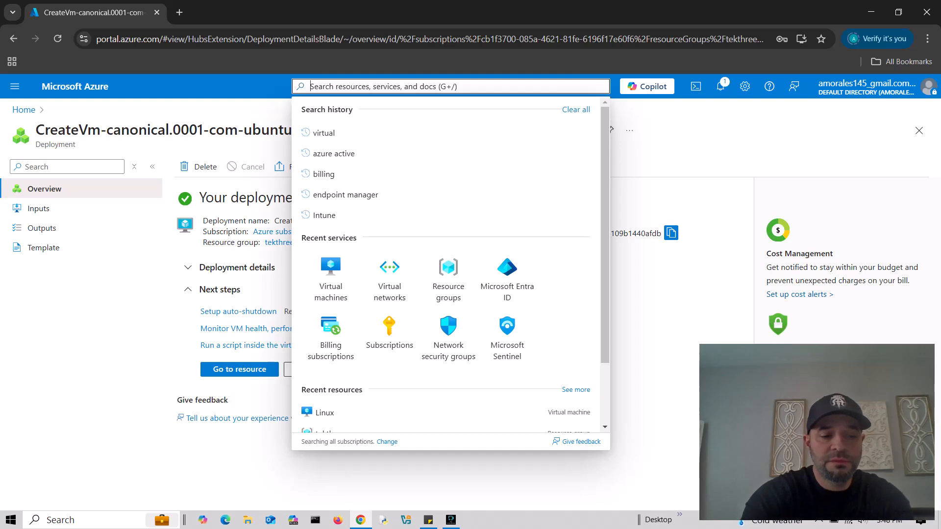
type("nsg")
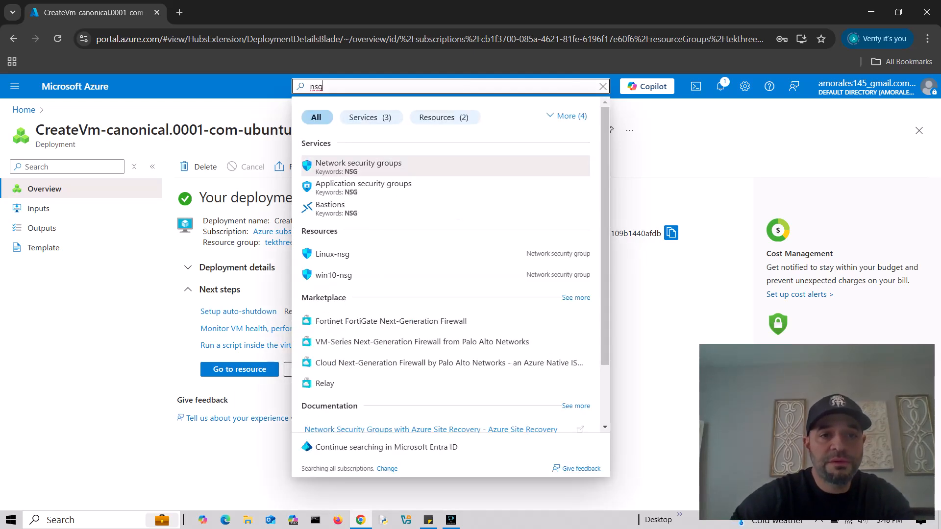
left_click(359, 165)
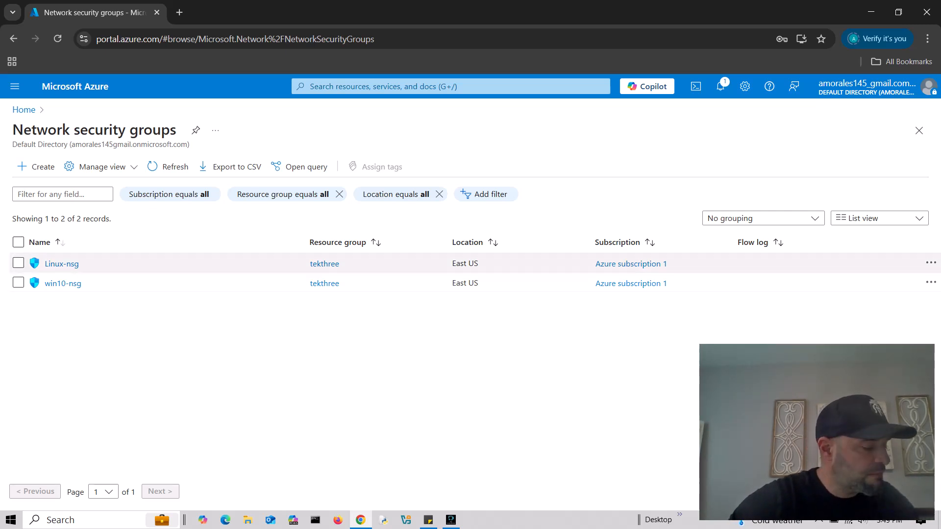
left_click(63, 283)
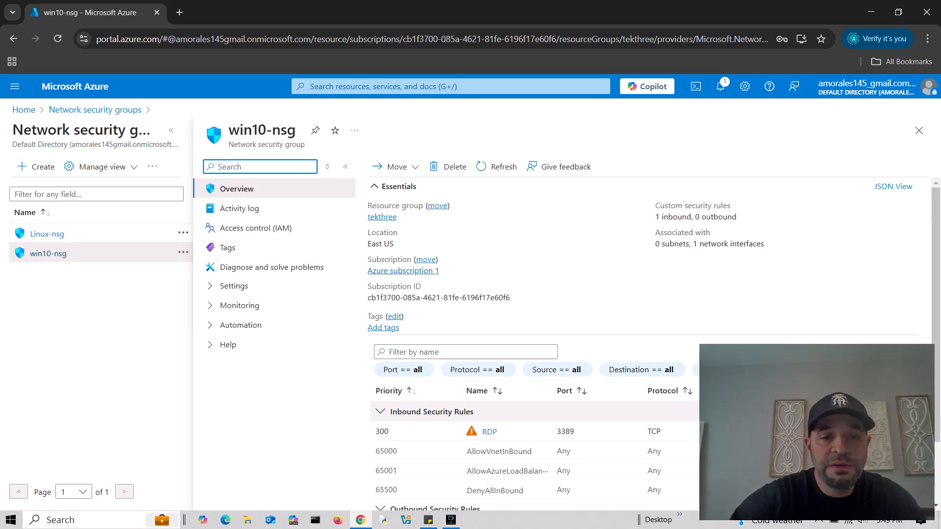
- Inspect the details of win10-nsg's RDP rule on port 3389
left_click_drag(828, 495, 139, 412)
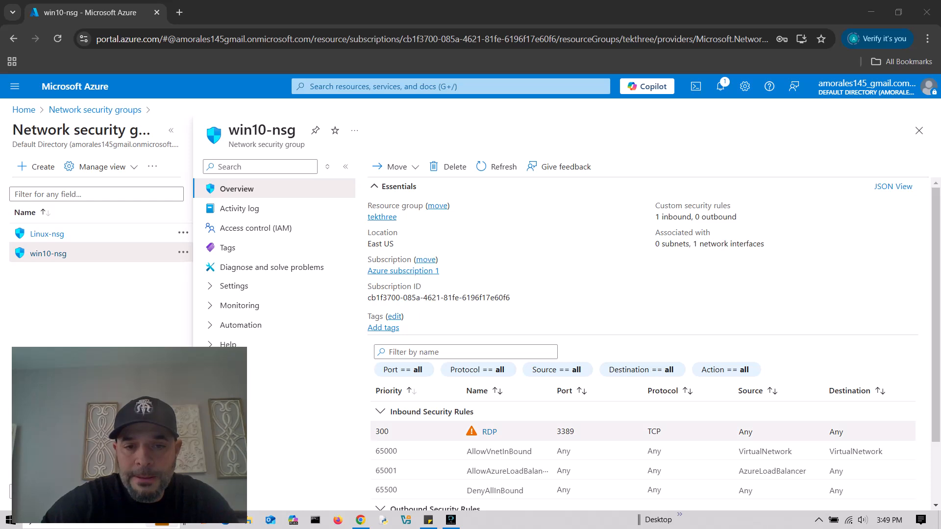
scroll(642, 344, "down", 1)
scroll(642, 343, "up", 1)
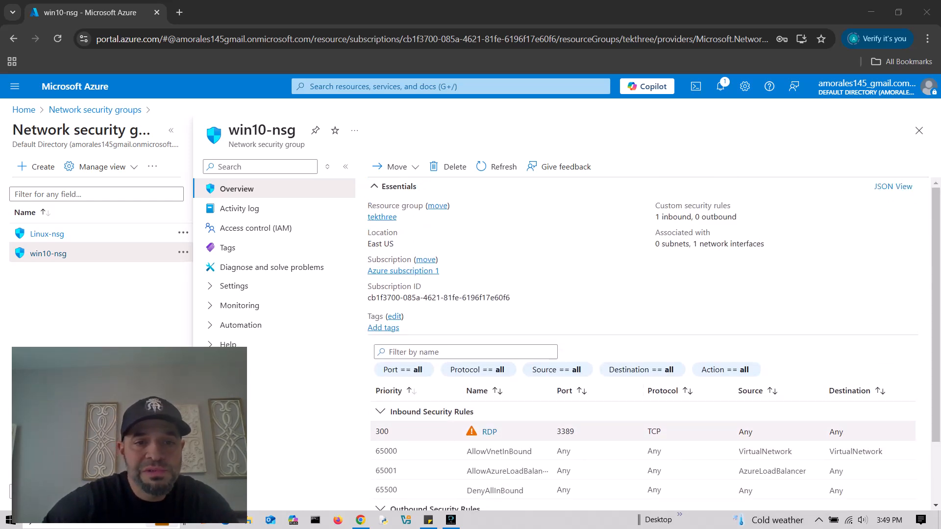
left_click(489, 432)
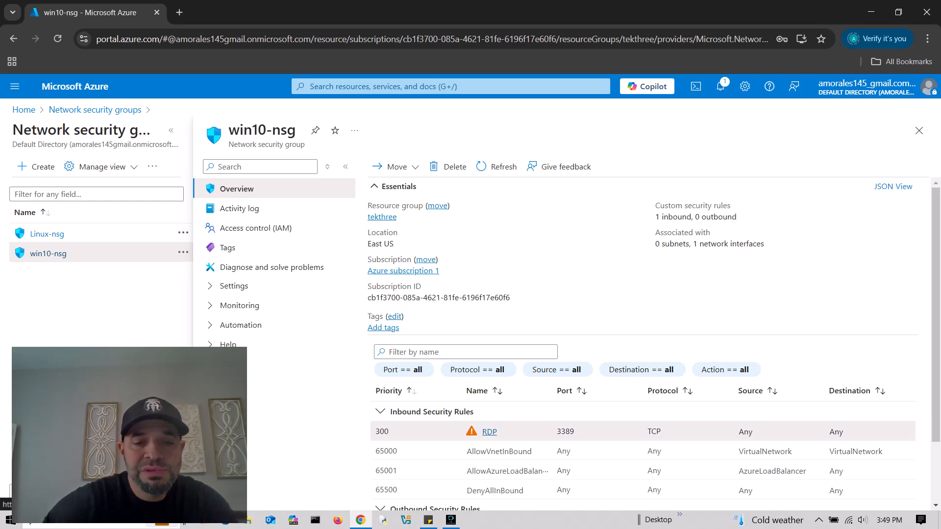
left_click(490, 432)
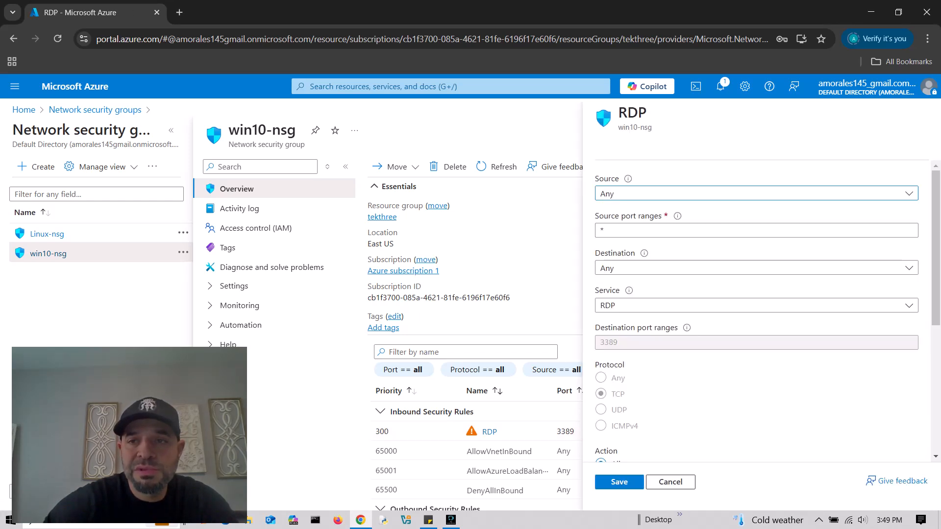
left_click(919, 112)
- Try deleting win10-nsg, dismiss the cannot-delete message, and open its Inbound security rules
left_click_drag(191, 389, 163, 414)
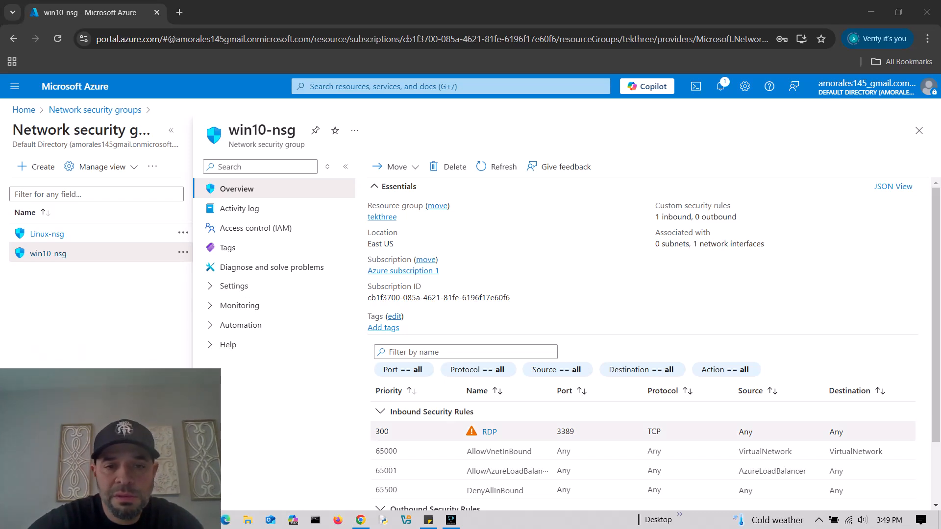
left_click(527, 432)
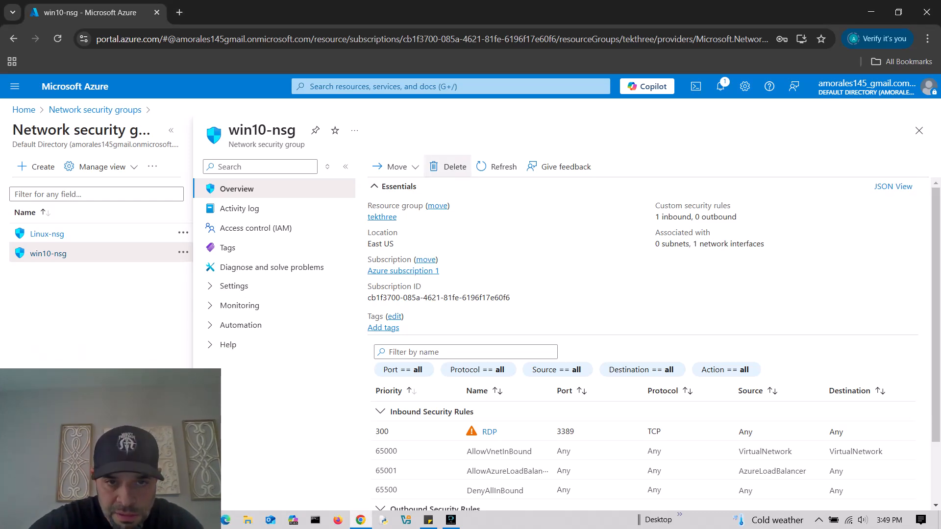
left_click(447, 167)
left_click(384, 233)
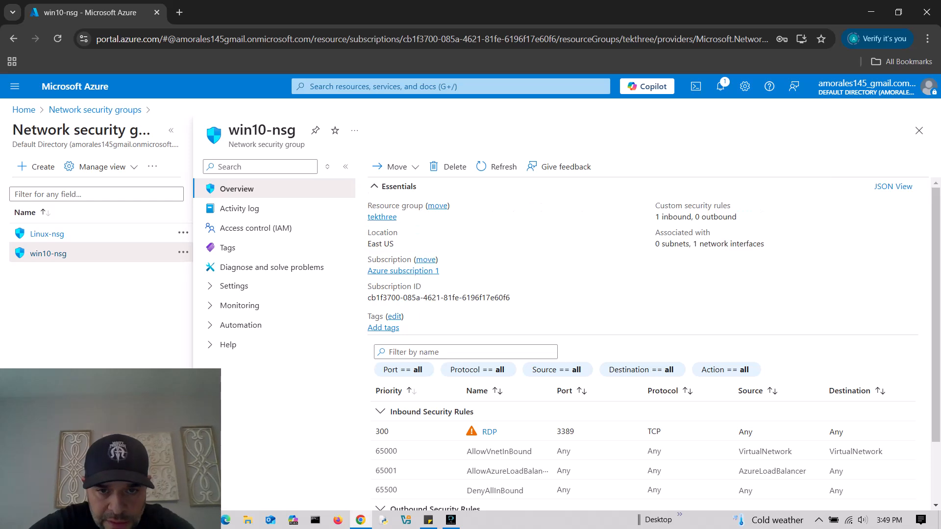
left_click(234, 286)
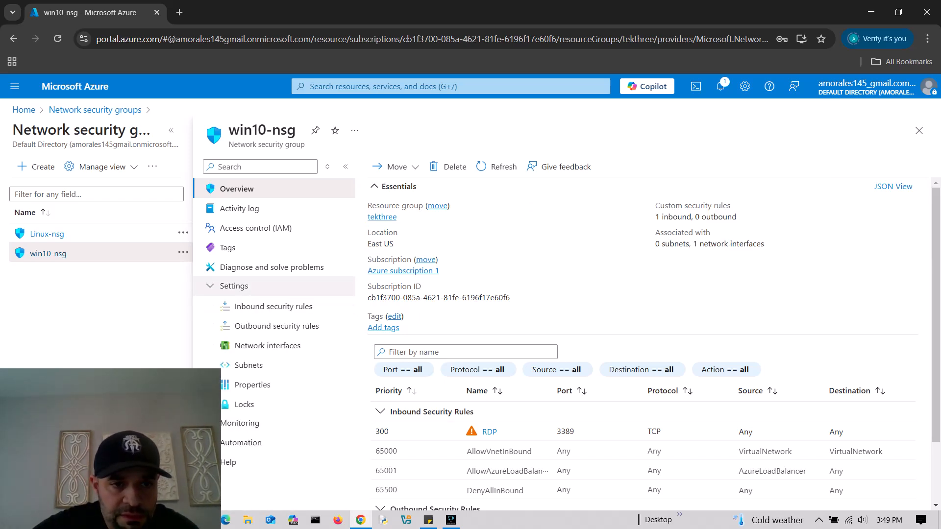
left_click(273, 306)
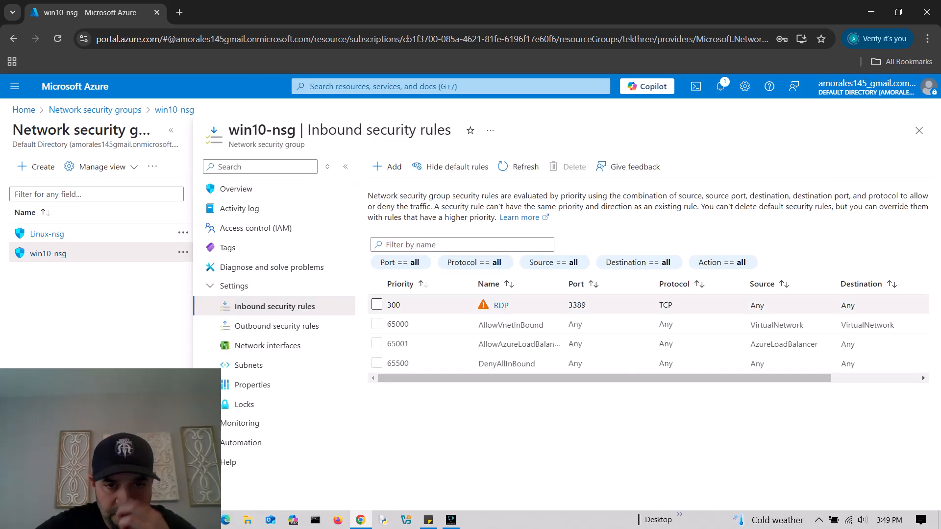
- Delete win10-nsg's RDP inbound rule and open the Add inbound security rule form
left_click(376, 304)
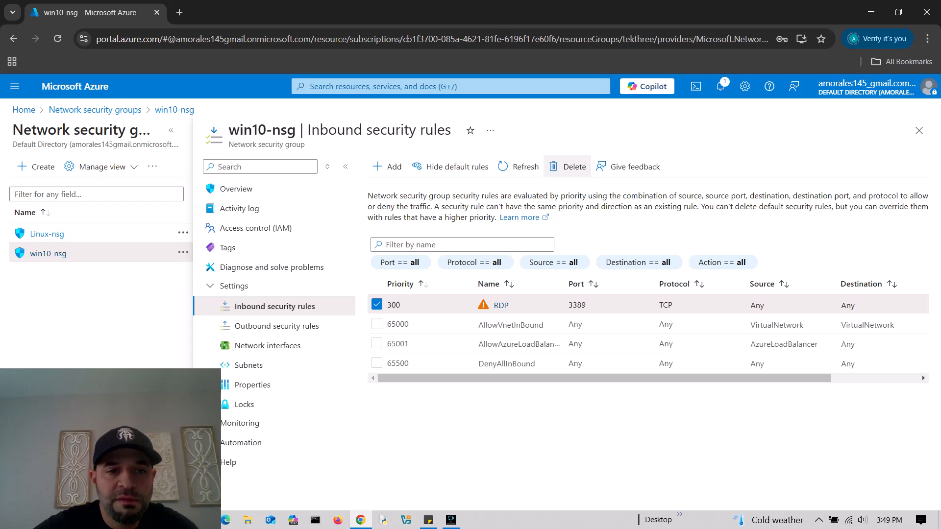
left_click(568, 167)
left_click(392, 232)
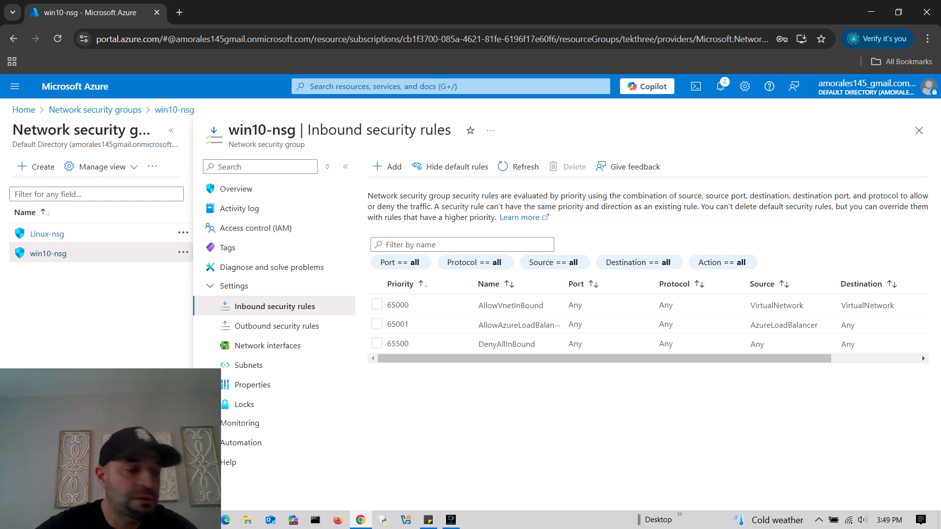
left_click(387, 166)
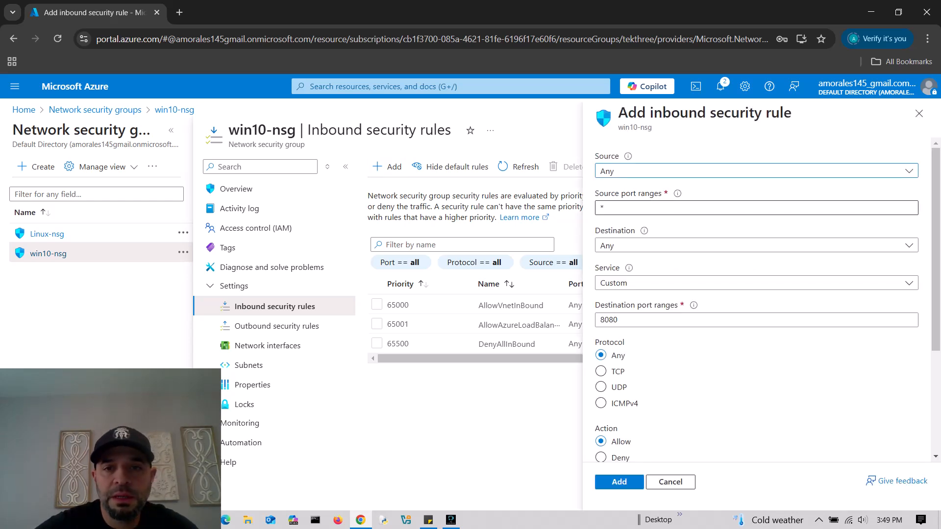
- Keep source Any and set the new rule's destination port ranges to *
left_click(755, 171)
left_click(755, 171)
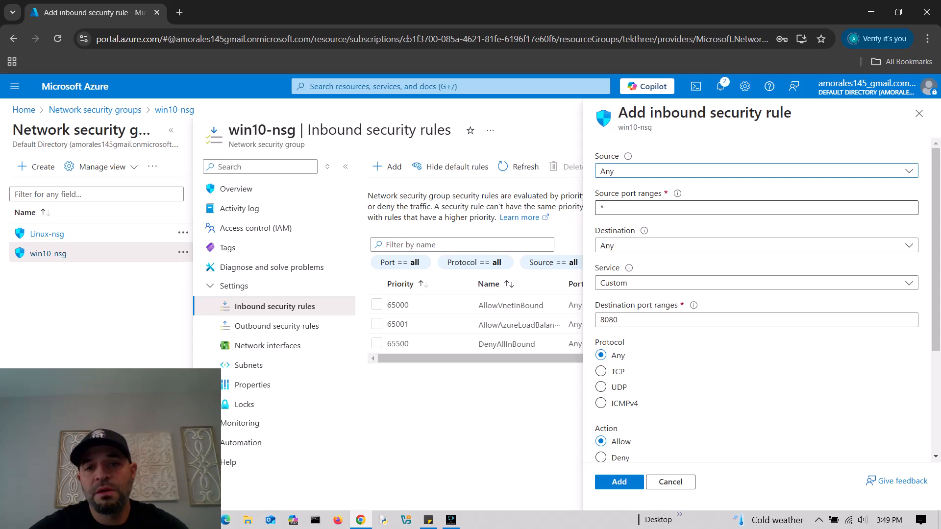
left_click(619, 320)
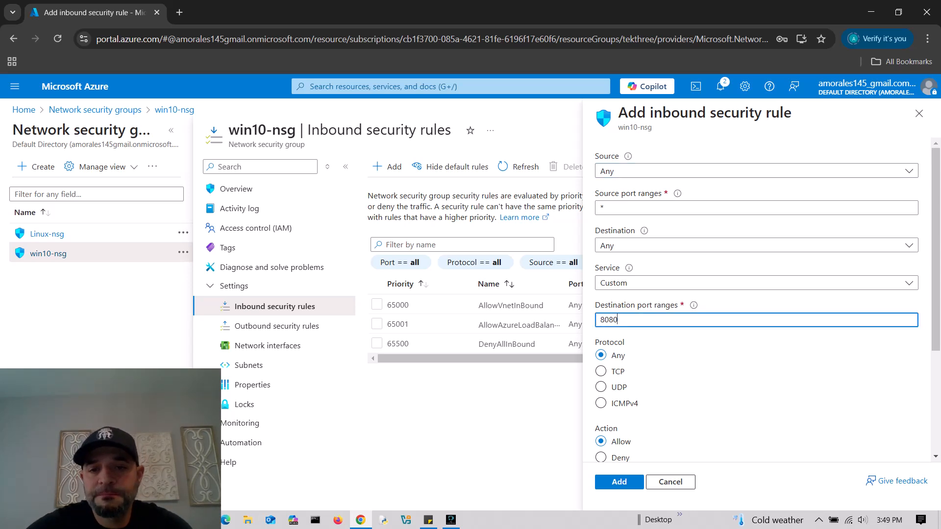
type("*")
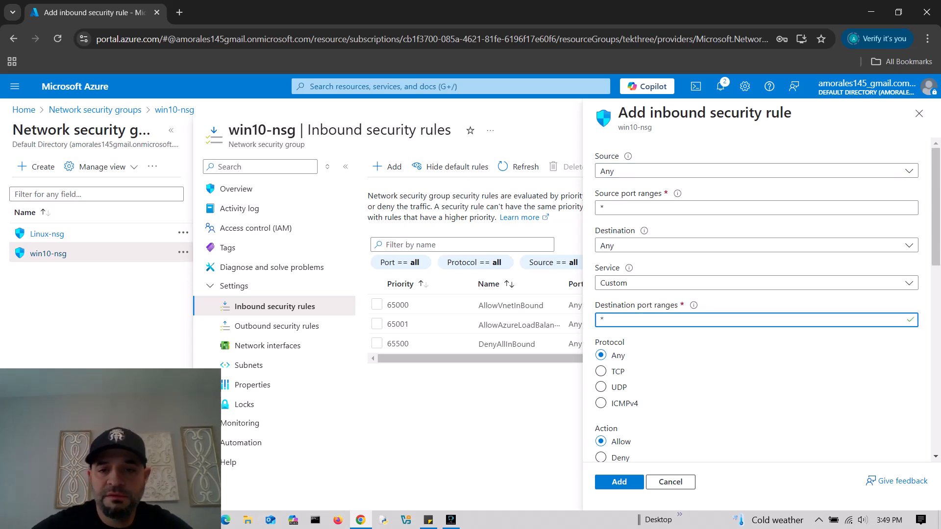
scroll(757, 299, "down", 9)
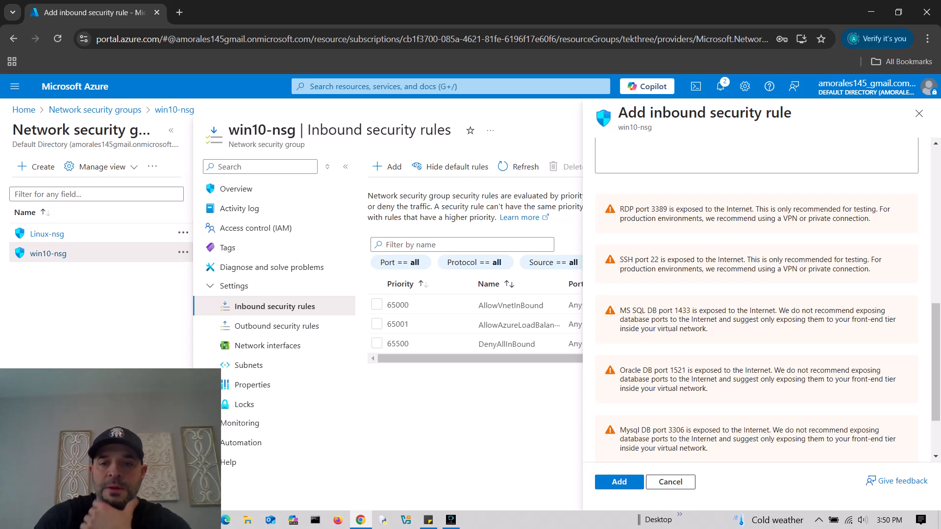
scroll(757, 299, "down", 2)
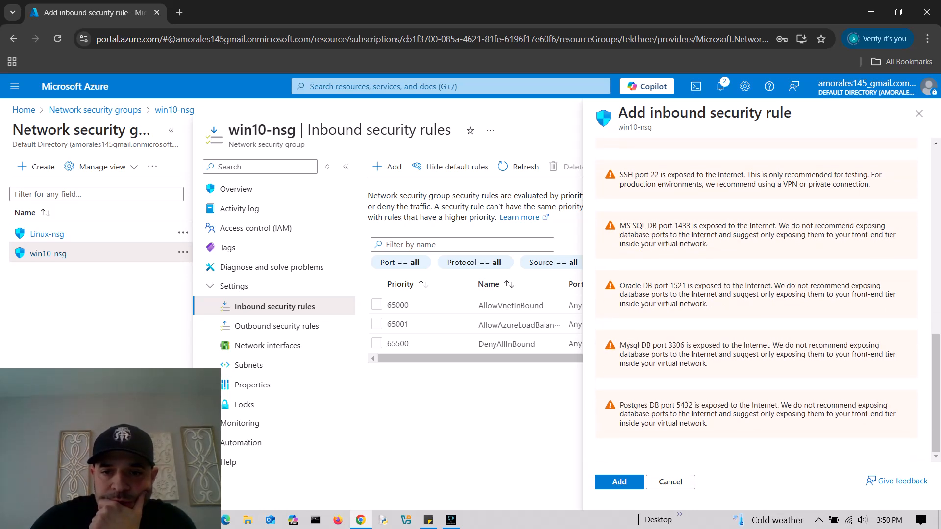
scroll(758, 299, "up", 10)
scroll(757, 299, "down", 10)
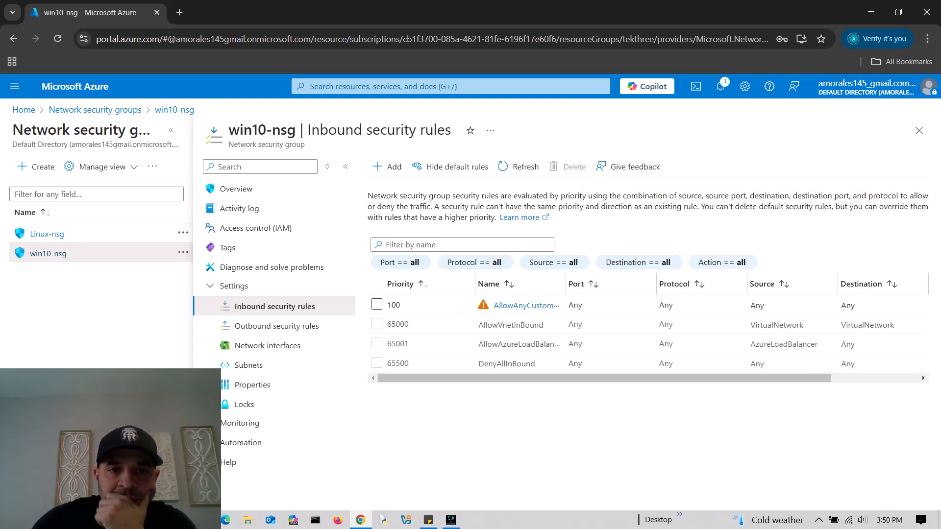
left_click_drag(143, 423, 853, 402)
- Switch to Linux-nsg, delete its SSH inbound rule, and start a new inbound rule
left_click(500, 427)
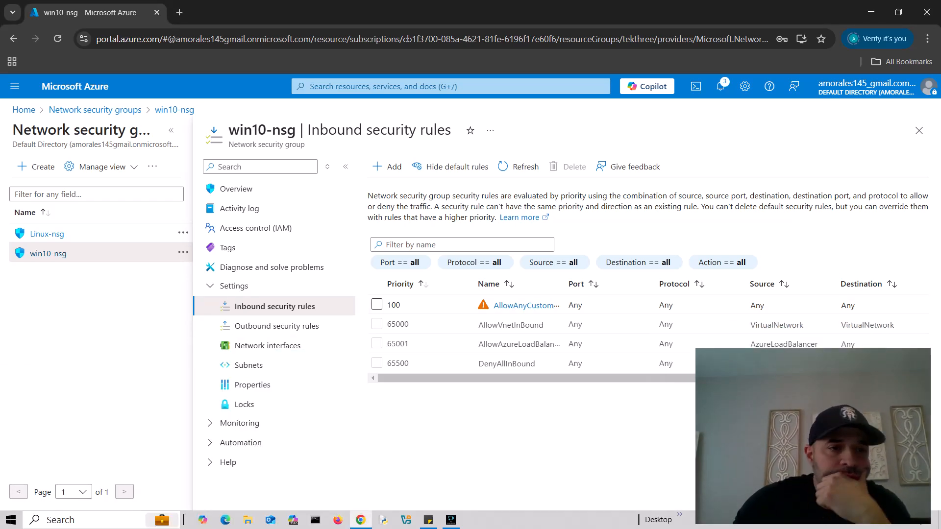
left_click(46, 234)
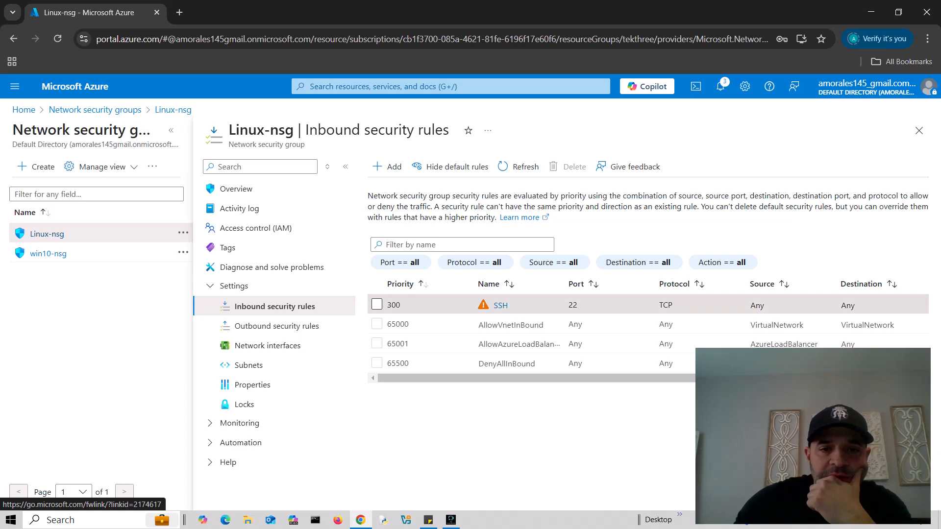
left_click(377, 304)
left_click(568, 166)
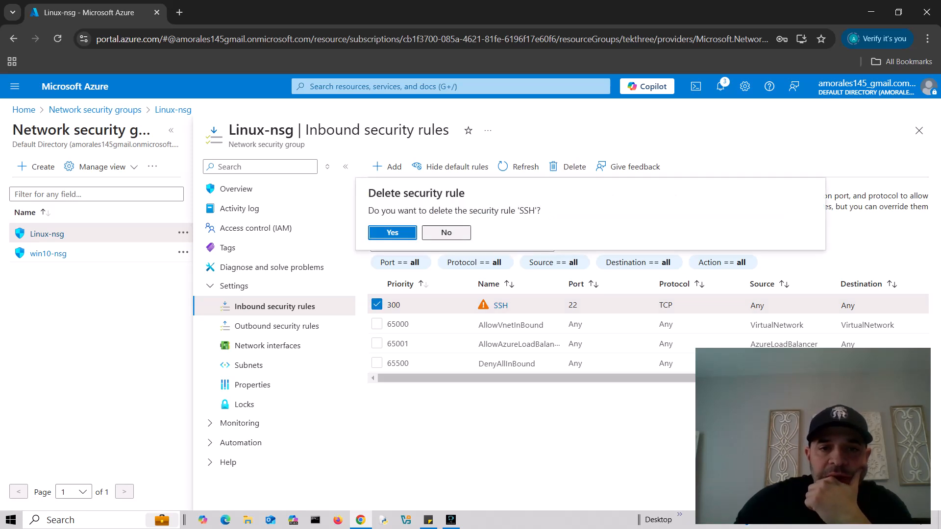
left_click(407, 232)
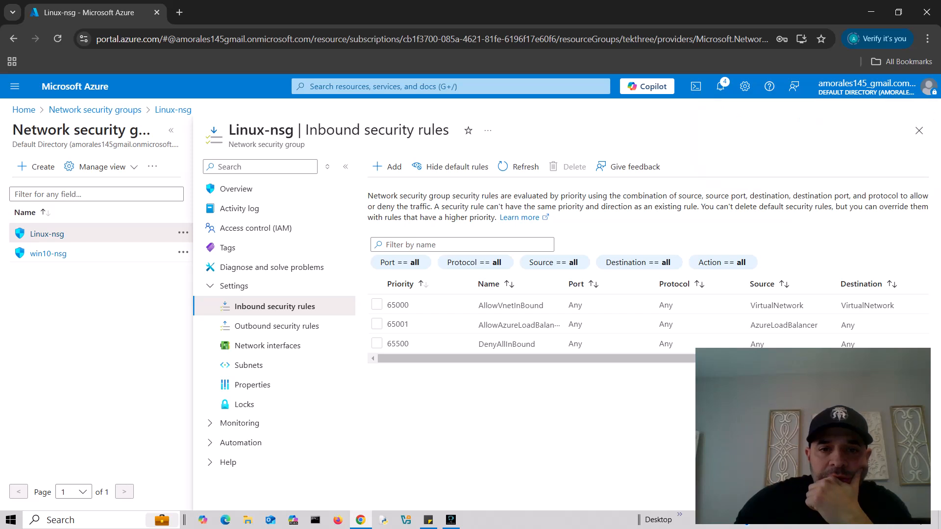
left_click(387, 167)
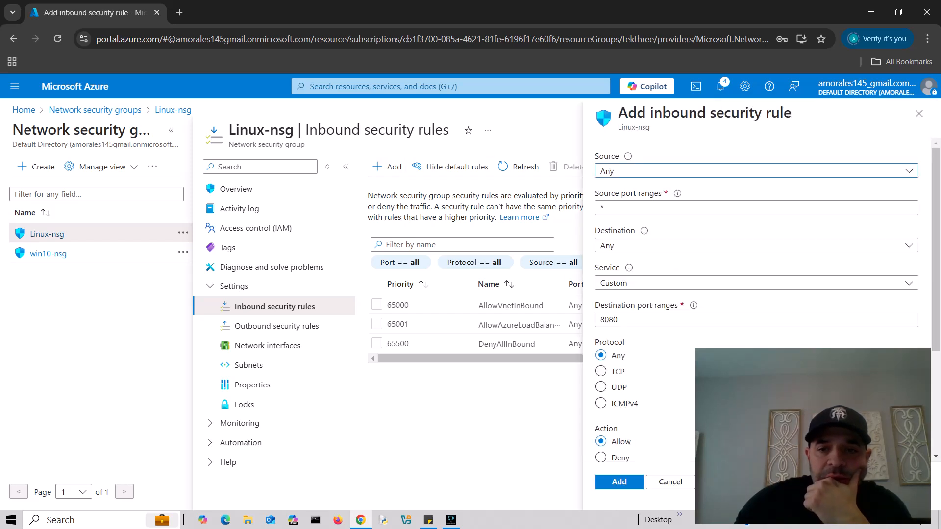
- Replace the 8080 destination port range with * and keep the Service as Custom
left_click_drag(814, 437, 380, 401)
left_click(619, 320)
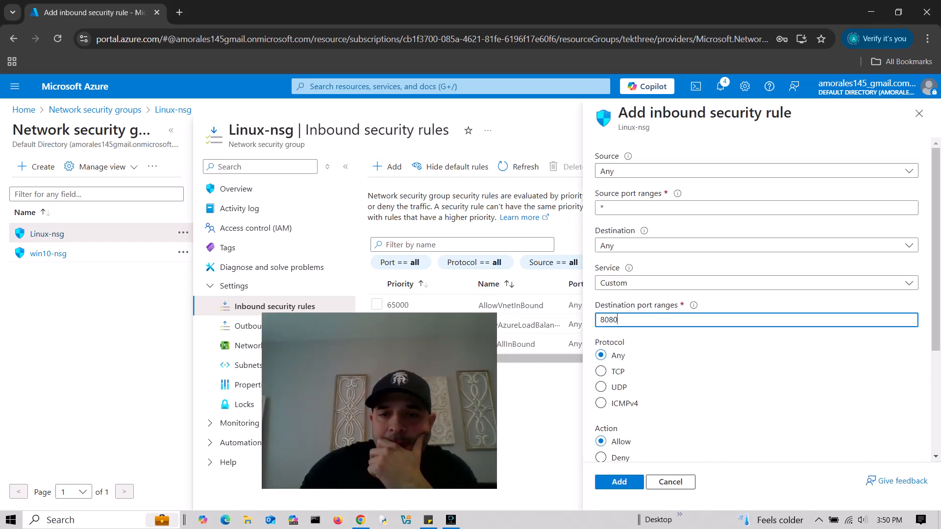
key("ctrl+a")
type("*")
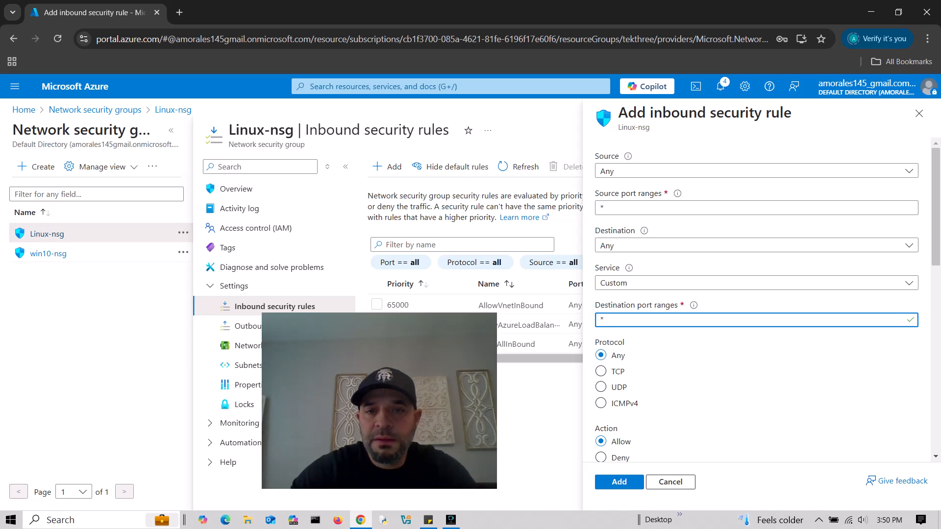
scroll(756, 314, "down", 1)
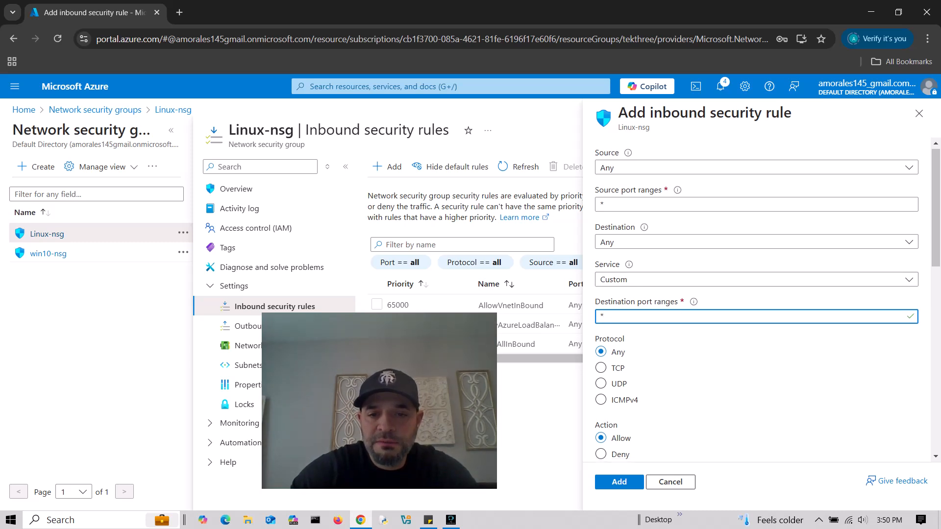
scroll(756, 314, "down", 10)
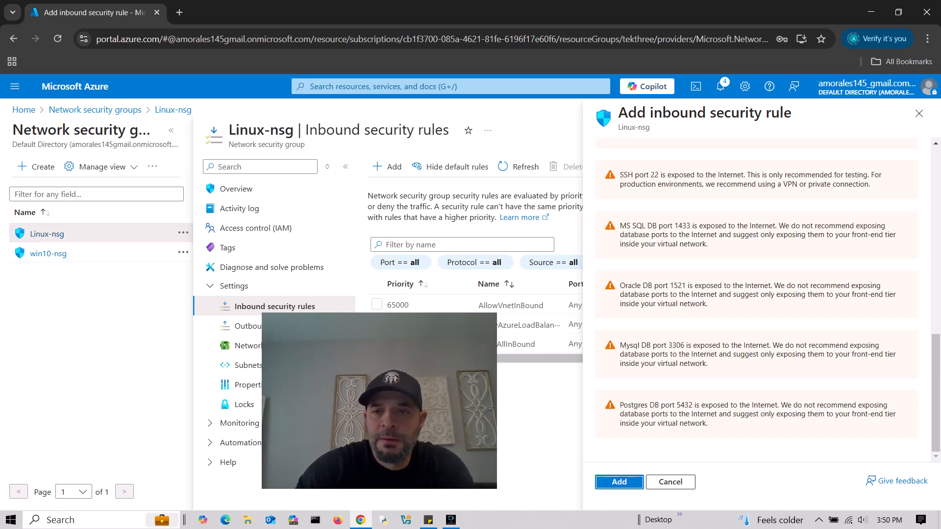
scroll(757, 313, "up", 10)
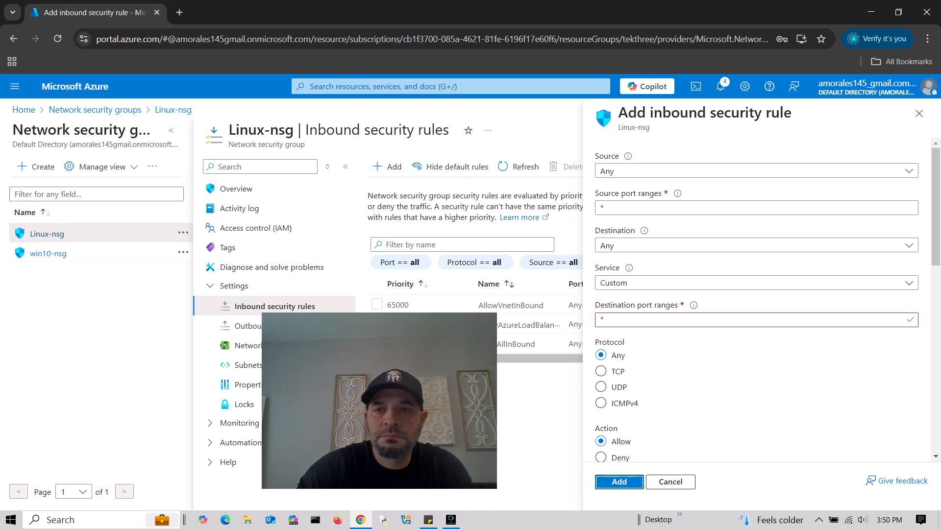
scroll(757, 299, "down", 10)
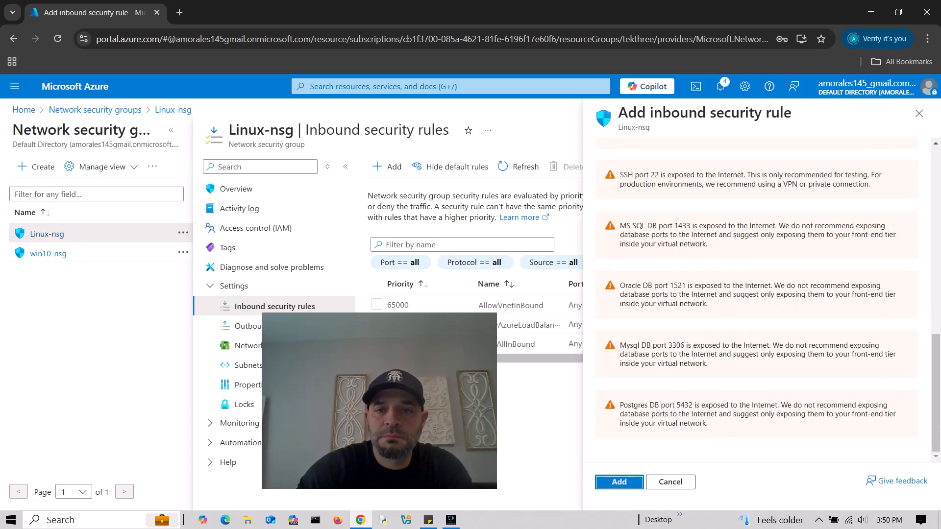
scroll(756, 299, "up", 10)
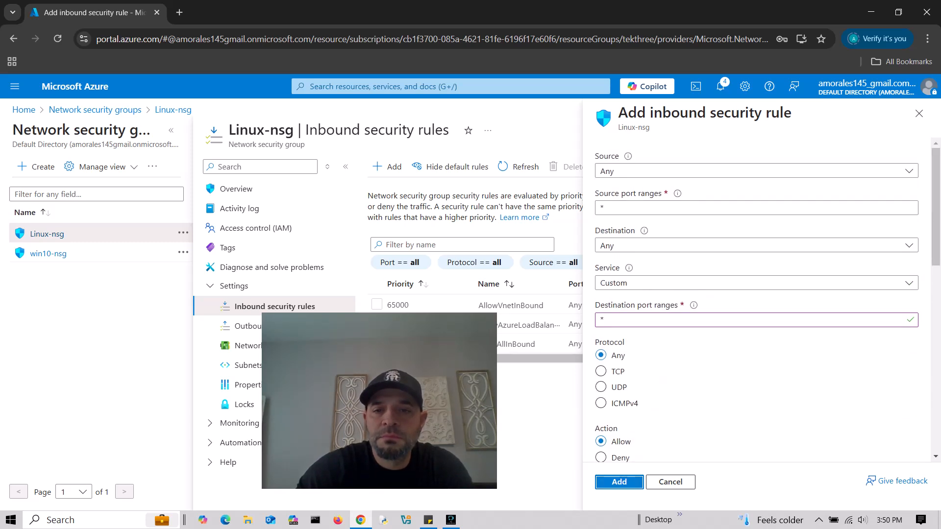
left_click(686, 283)
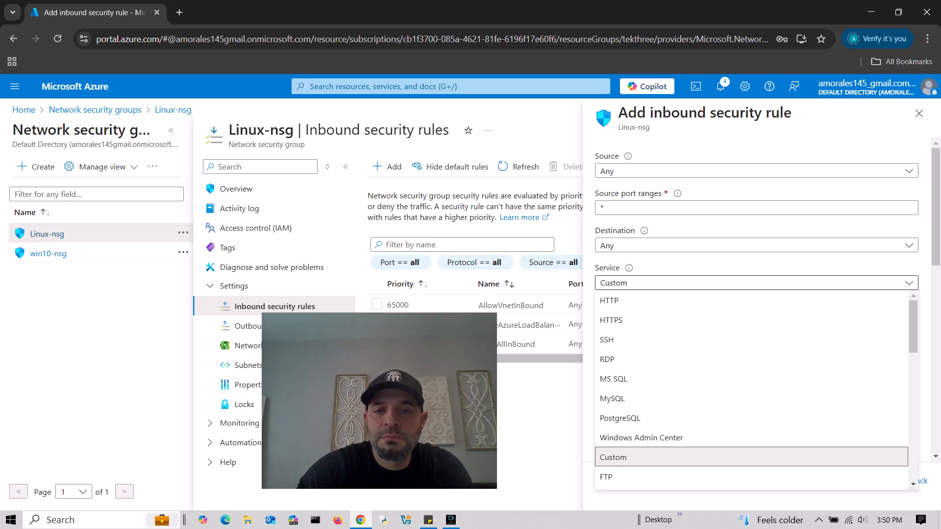
left_click(756, 282)
left_click(756, 208)
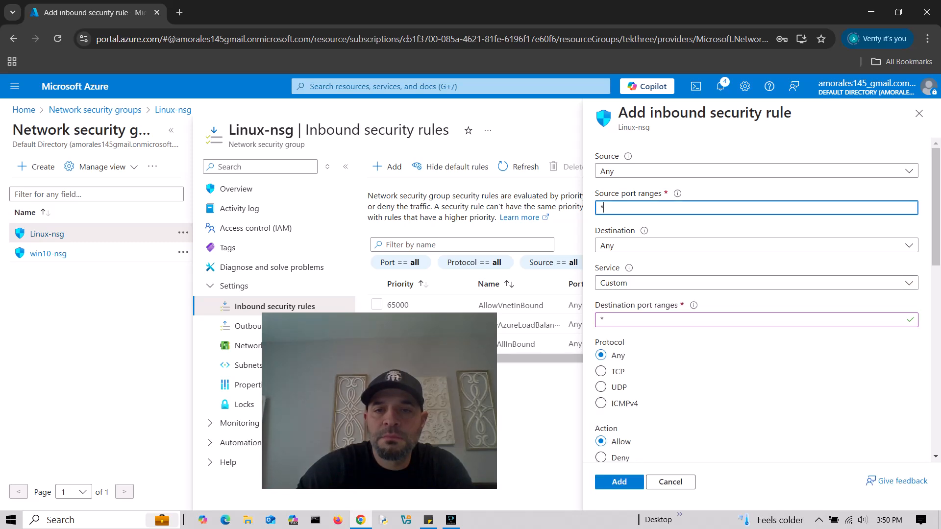
left_click(756, 320)
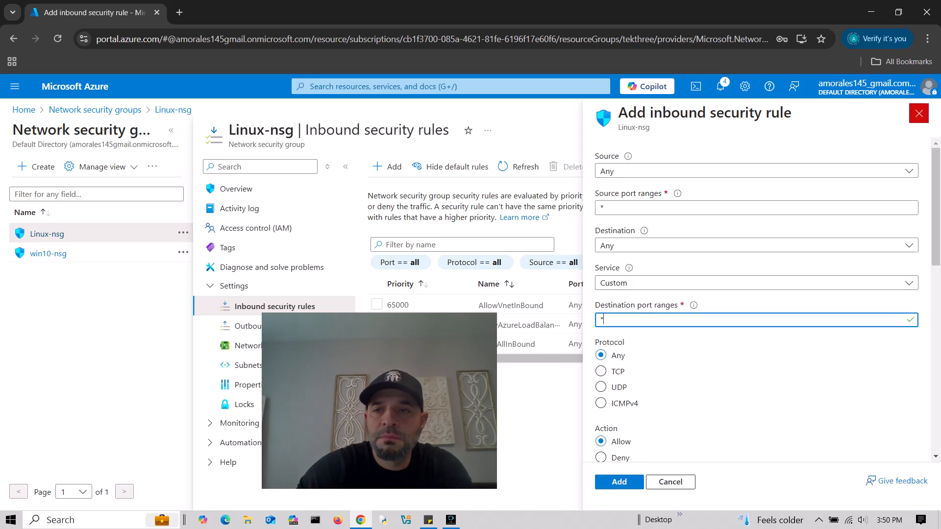
- Discard the unsaved rule, retry Add, zoom to 90%, and close the errored panel
left_click(919, 113)
left_click(525, 116)
left_click_drag(419, 364, 257, 375)
left_click(387, 167)
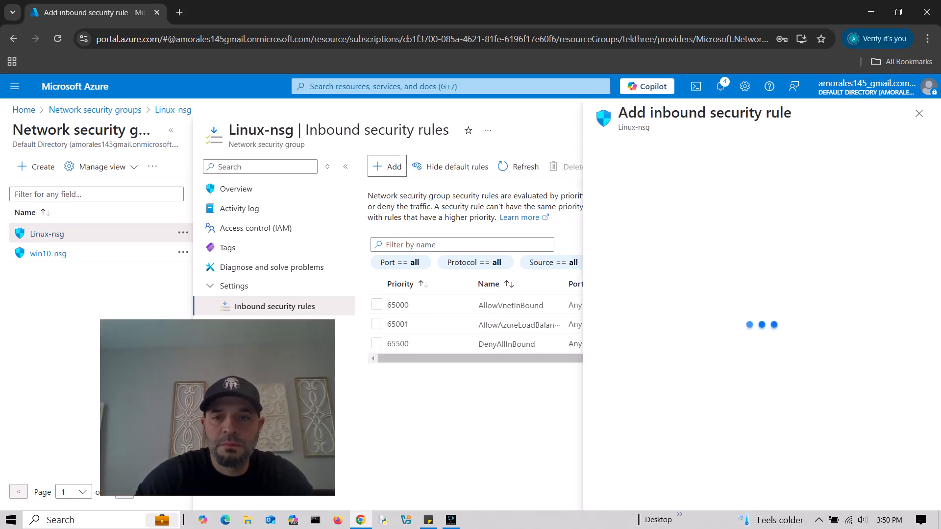
key("ctrl+minus")
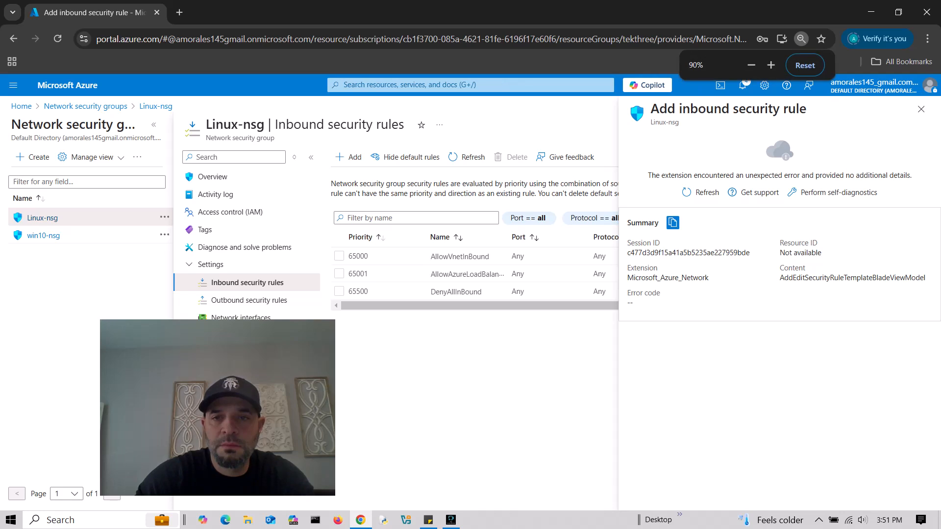
left_click(921, 109)
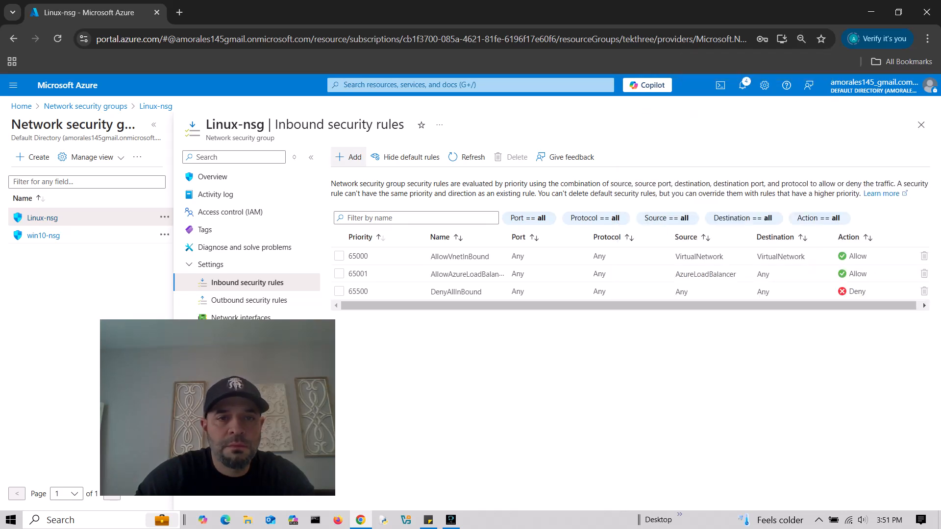
- Create AllowAnyCustomAnyInbound at priority 100 allowing any source, port and protocol into Linux-nsg
left_click(351, 156)
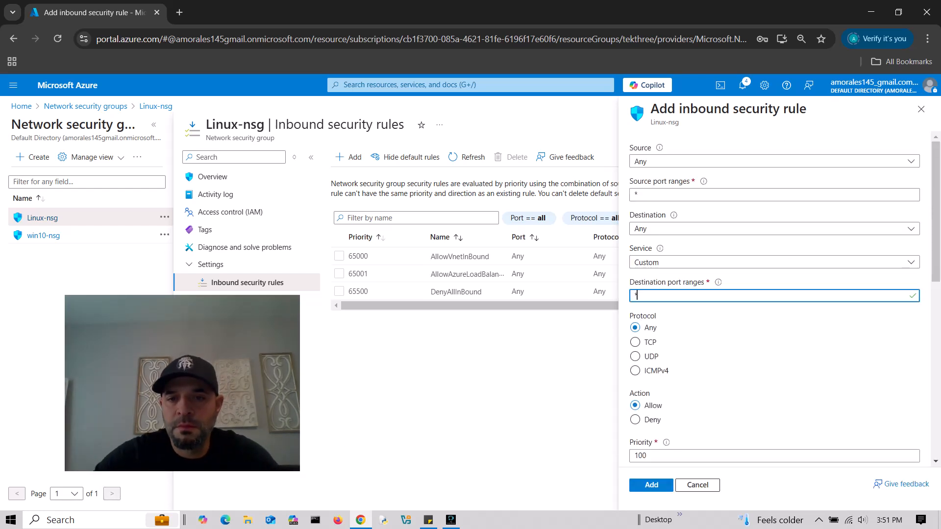
scroll(775, 304, "down", 5)
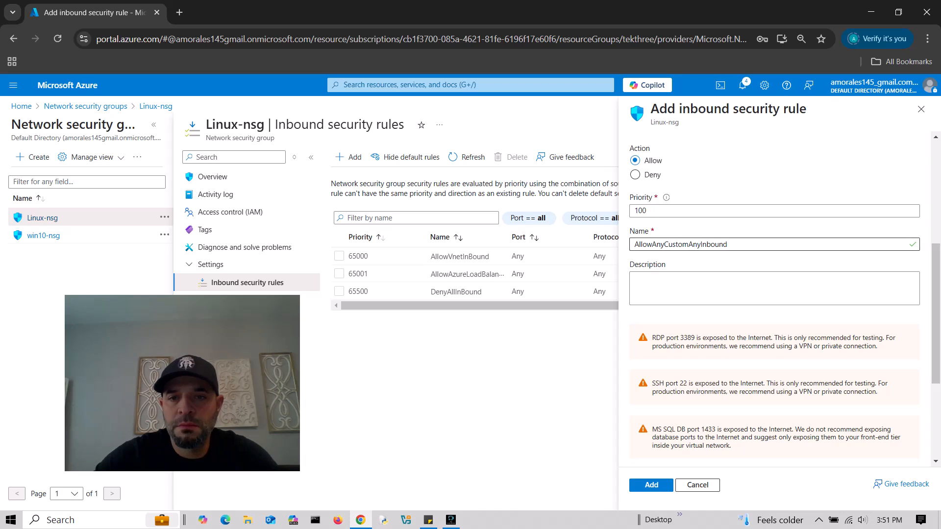
scroll(775, 260, "up", 5)
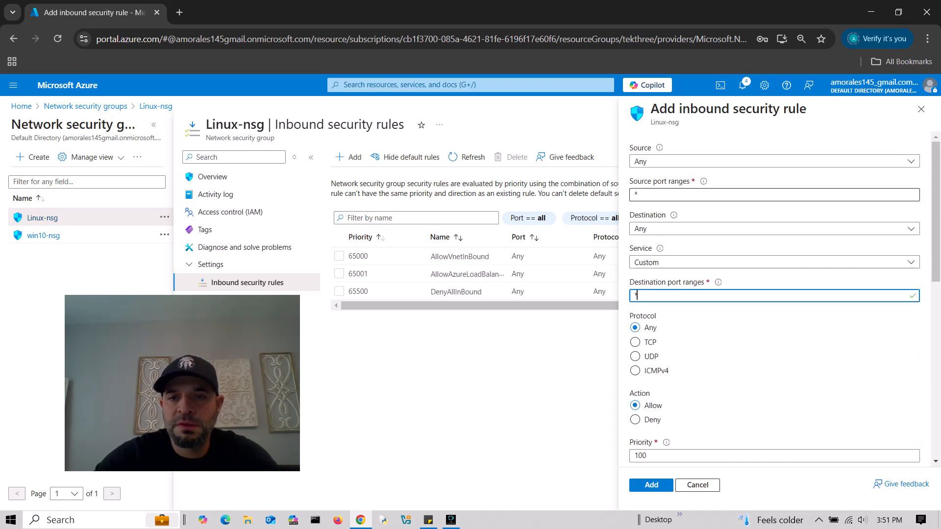
scroll(774, 294, "down", 4)
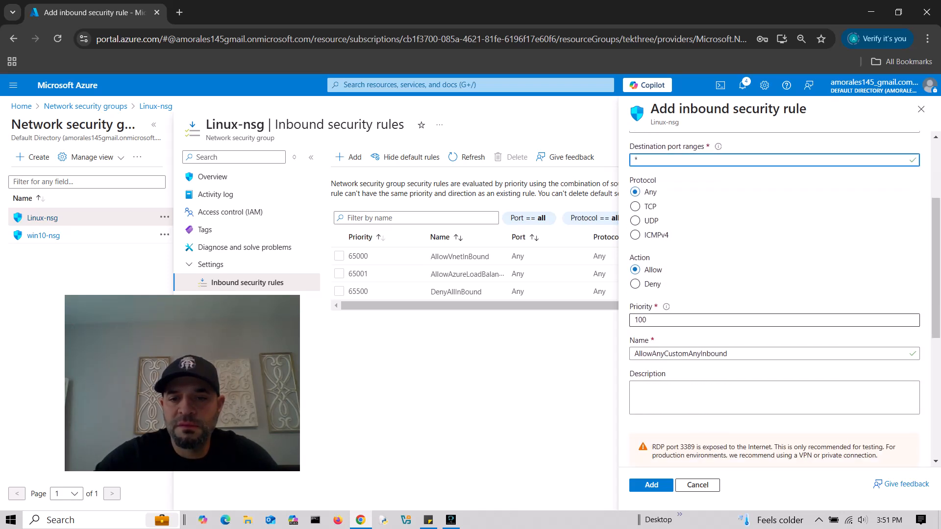
scroll(774, 294, "down", 5)
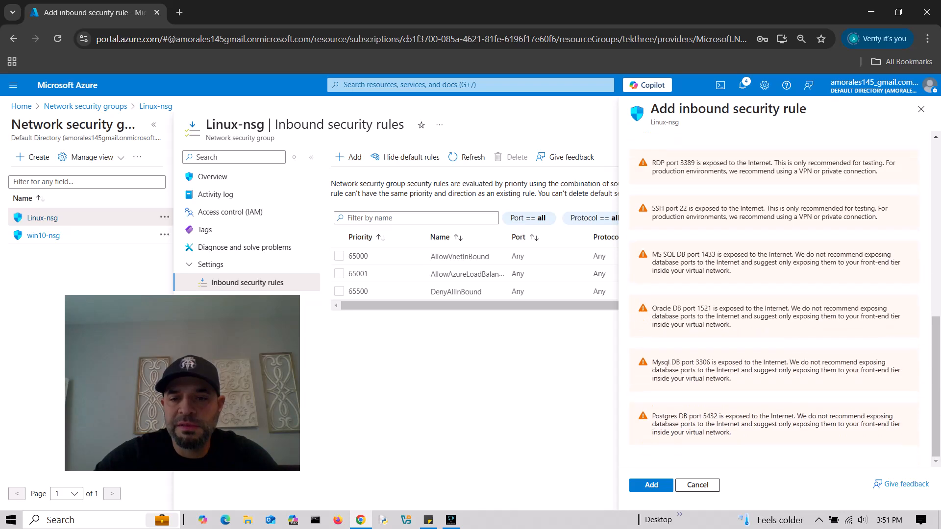
left_click(651, 485)
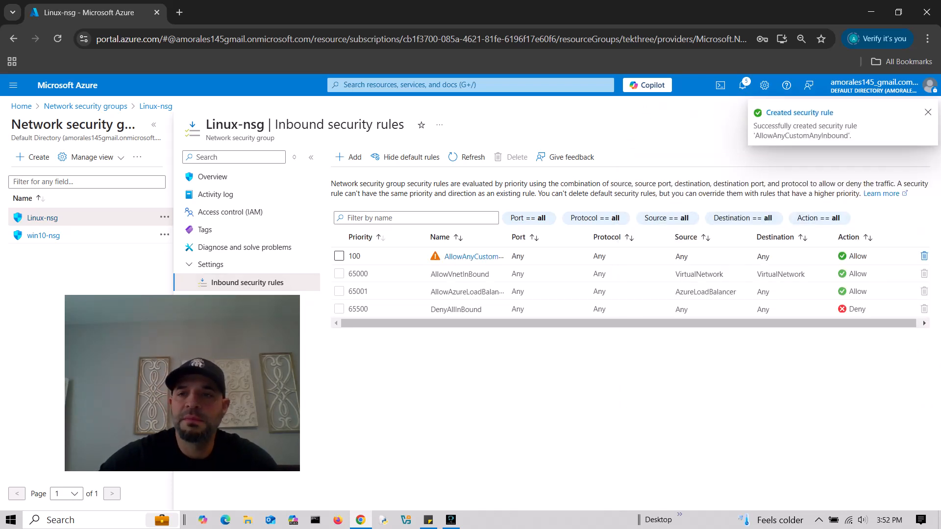
left_click_drag(184, 335, 812, 374)
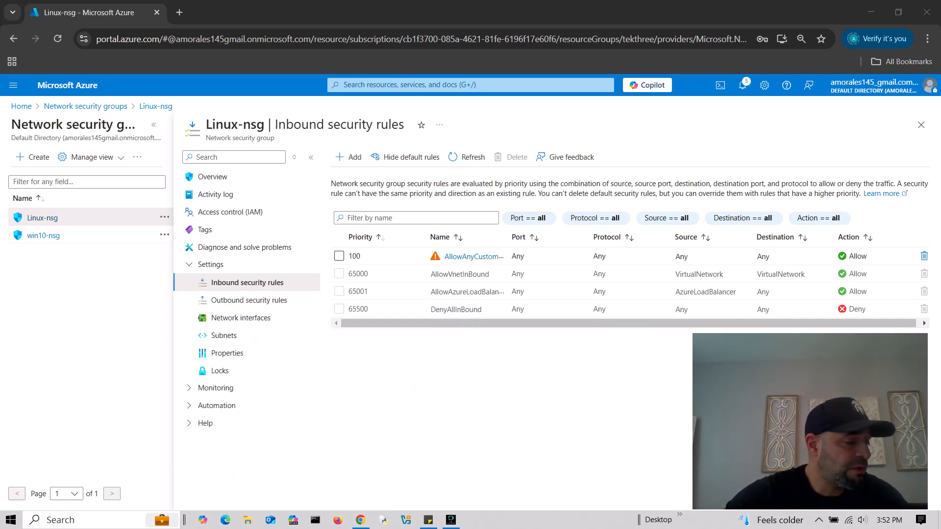
mouse_move(829, 387)
left_mouse_down()
mouse_move(827, 376)
mouse_move(840, 384)
left_mouse_up()
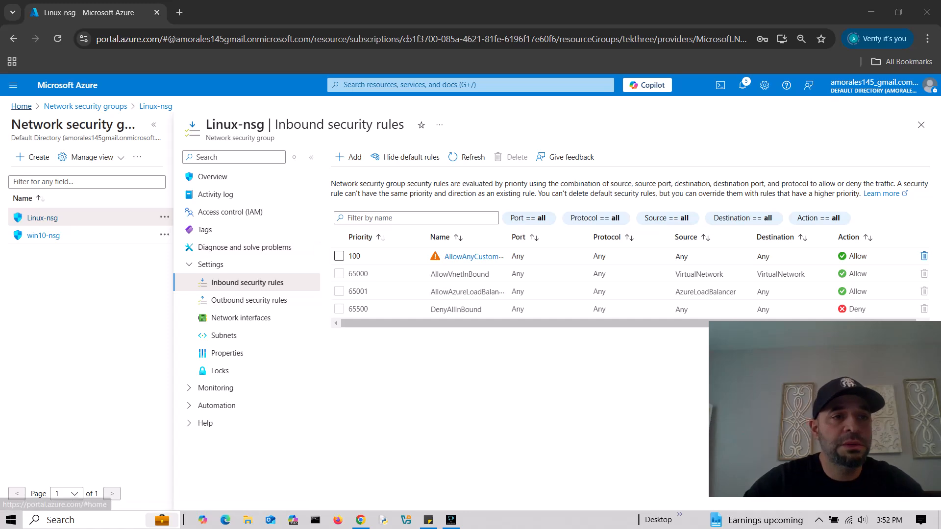
- Open the win10 virtual machine and copy its public IP address
left_click(417, 85)
left_click(416, 259)
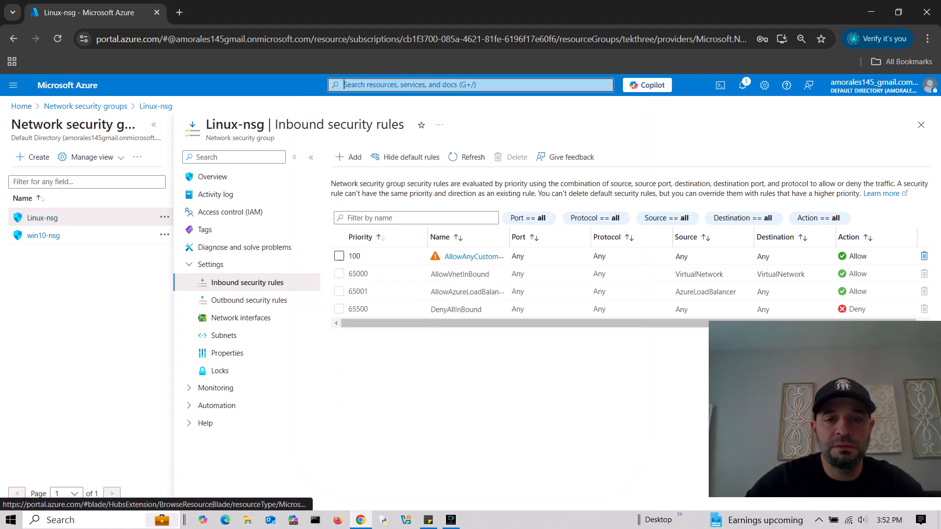
left_click(47, 262)
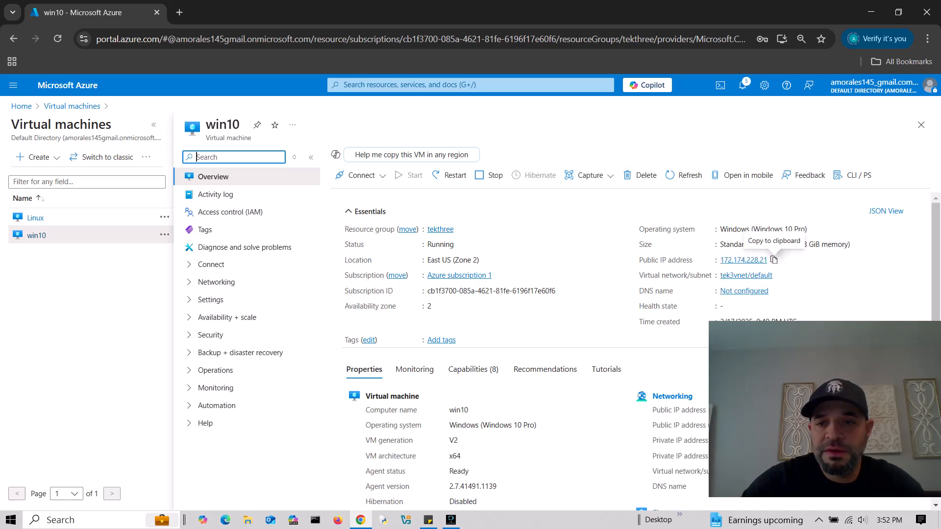
left_click(774, 259)
- Launch Remote Desktop Connection from Windows search with 'rdp'
key("super")
type("rd")
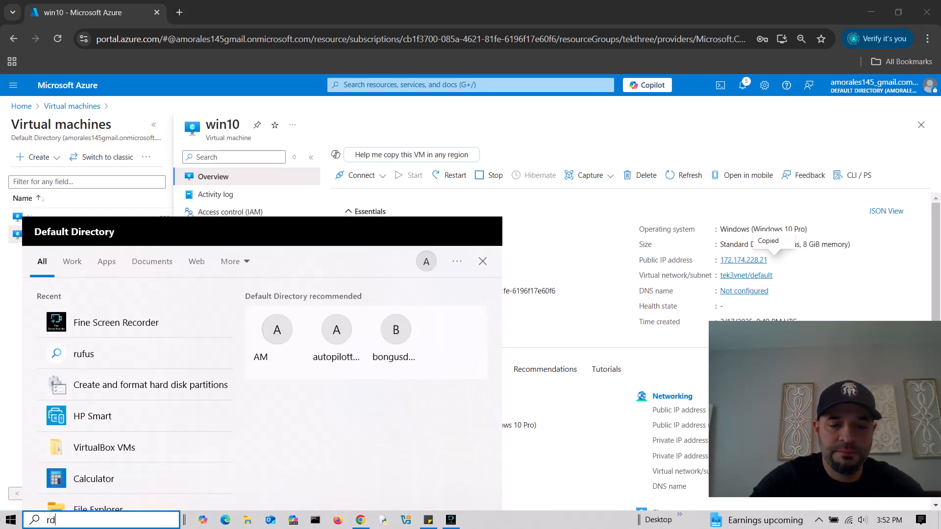
type("p")
key("Return")
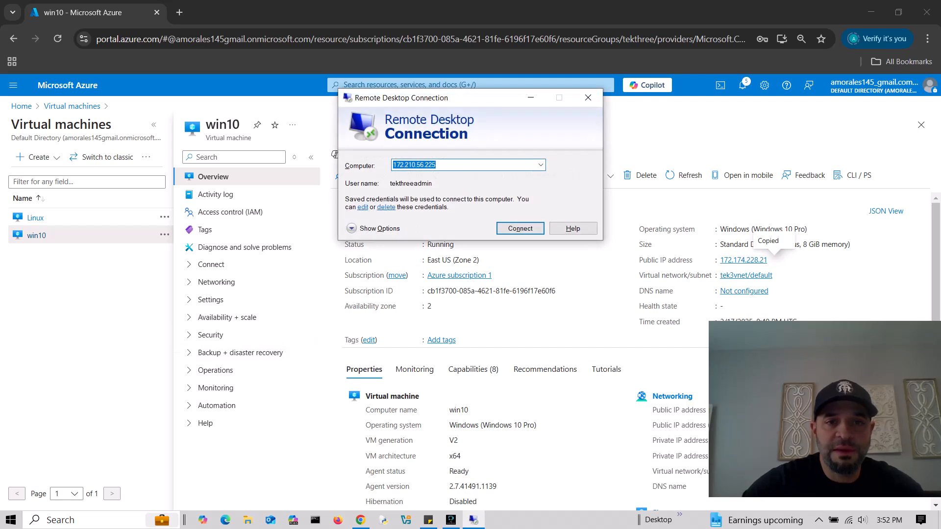
- Enter 172.174.228.21 as the computer and allow saving credentials for the connection
key("ctrl+v")
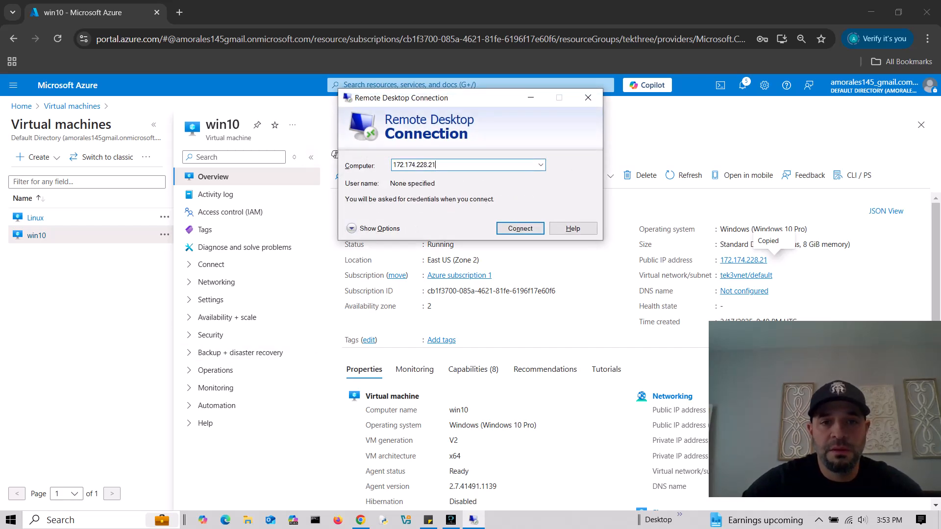
left_click(351, 229)
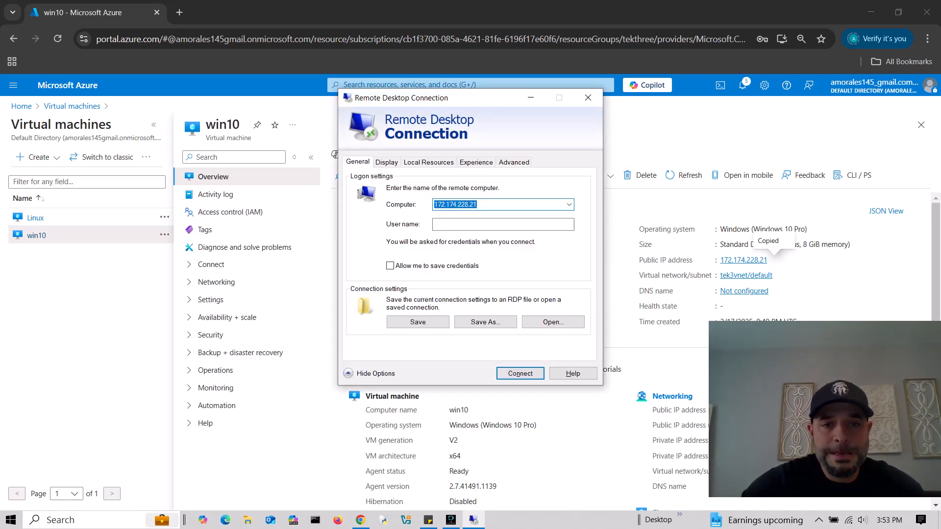
left_click(390, 265)
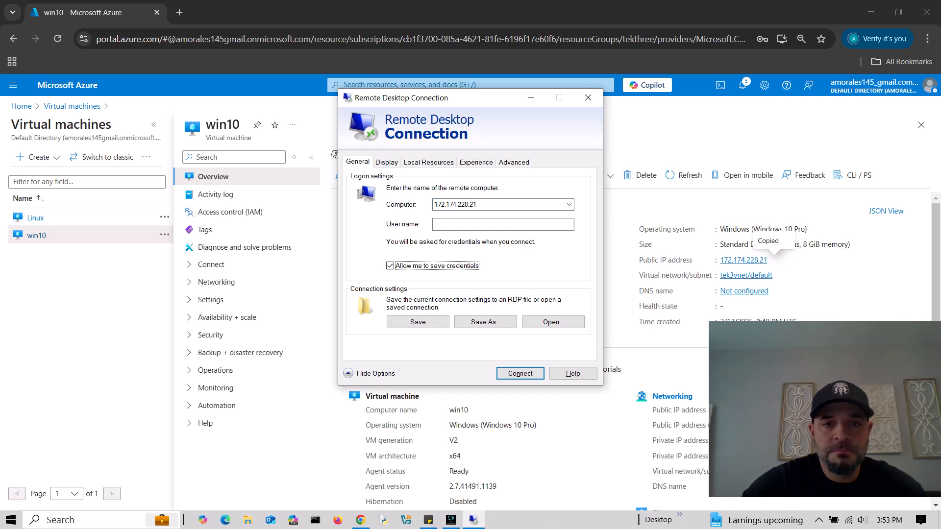
left_click(503, 225)
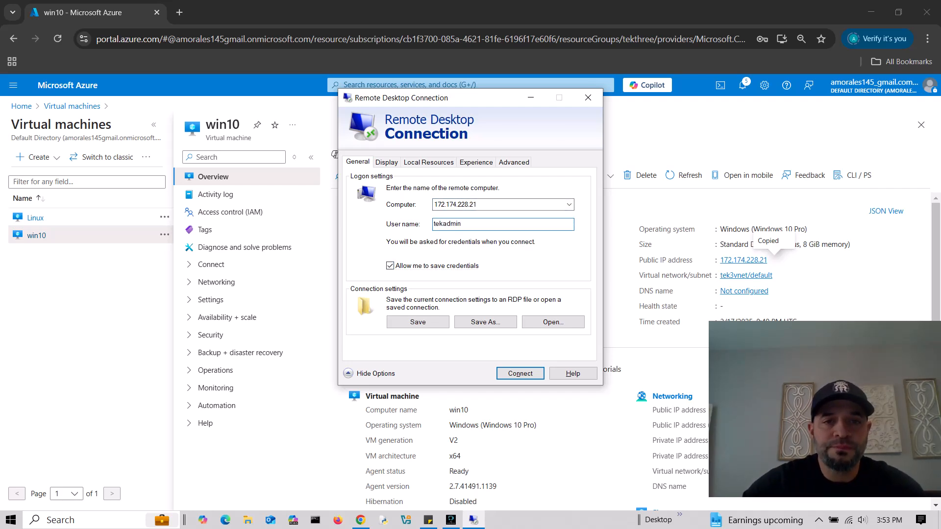
left_click(387, 162)
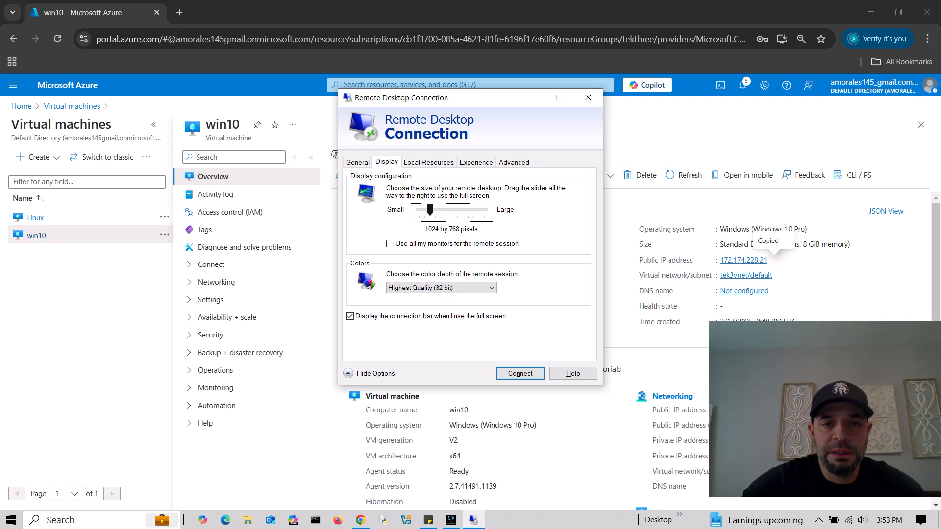
left_click(358, 162)
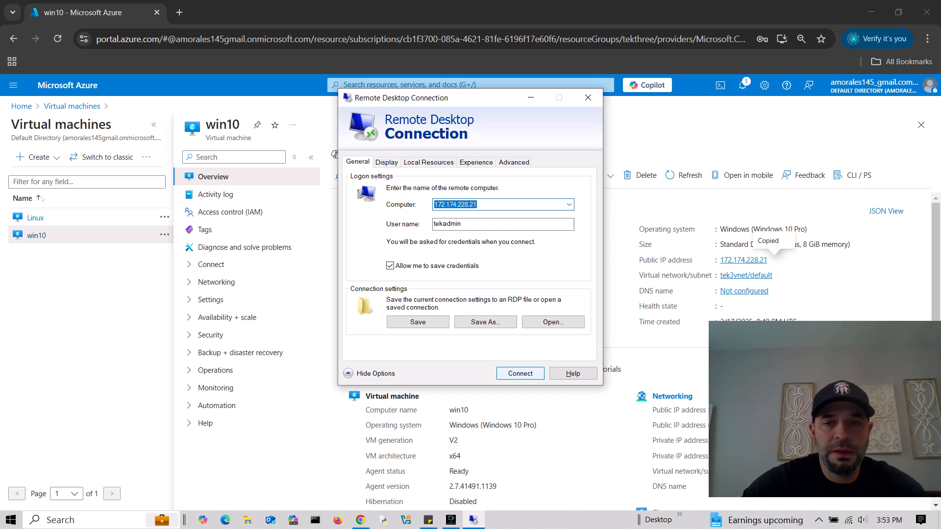
- Connect, submit the account password, and accept the certificate warning without future prompts
left_click(520, 374)
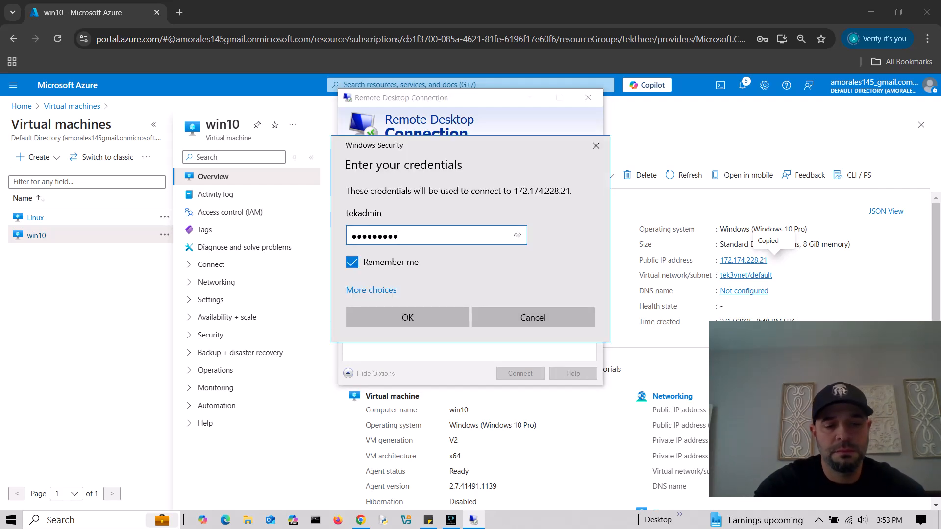
key("Return")
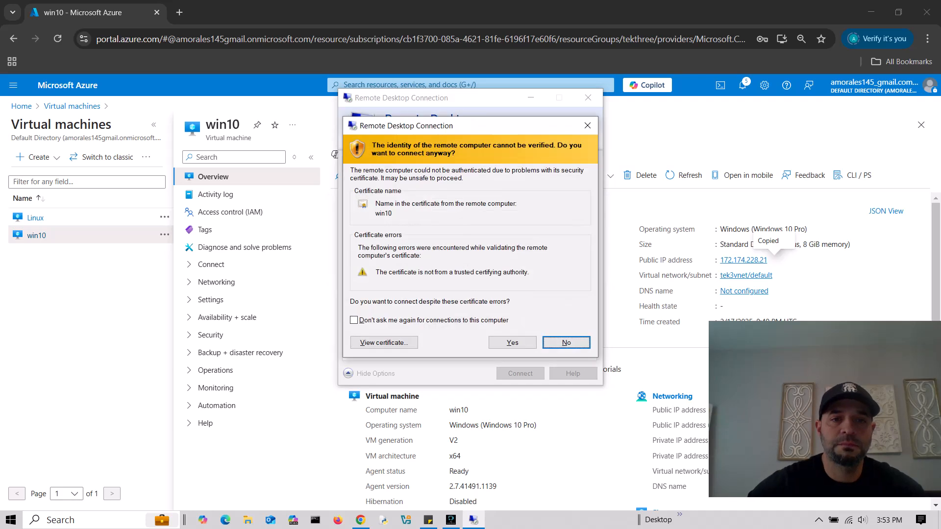
key("Tab")
key("space")
key("Tab")
key("Tab")
key("Return")
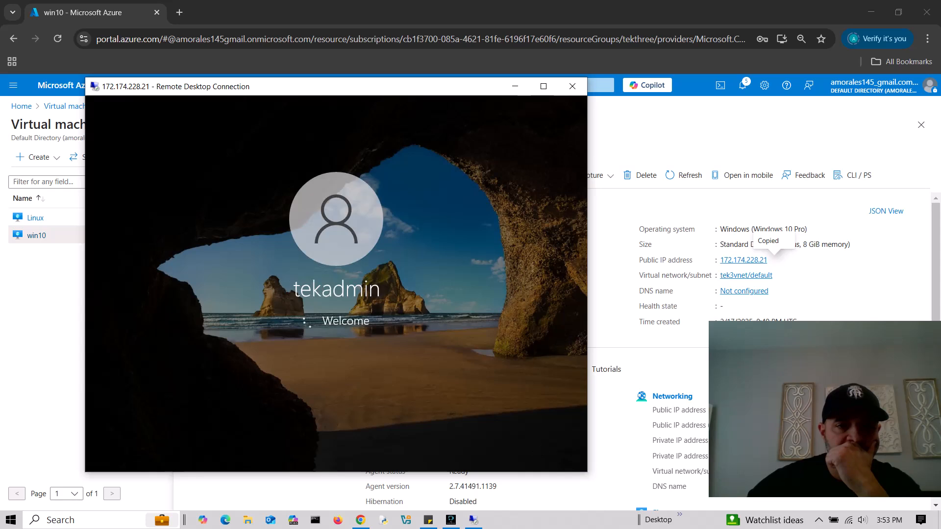
- Turn off every privacy option (inking, advertising ID, tailored experiences, location), accept, and decline network discovery
left_click_drag(341, 91, 383, 89)
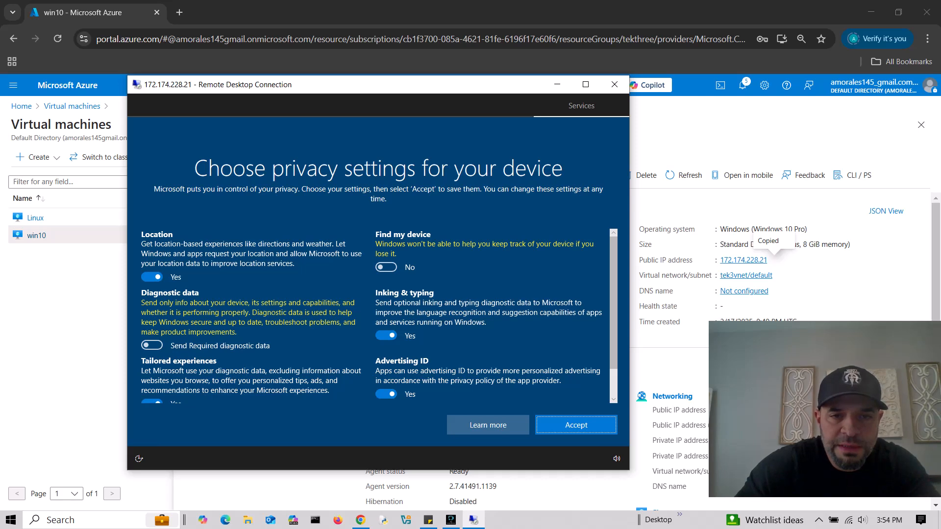
left_click(386, 335)
left_click(386, 394)
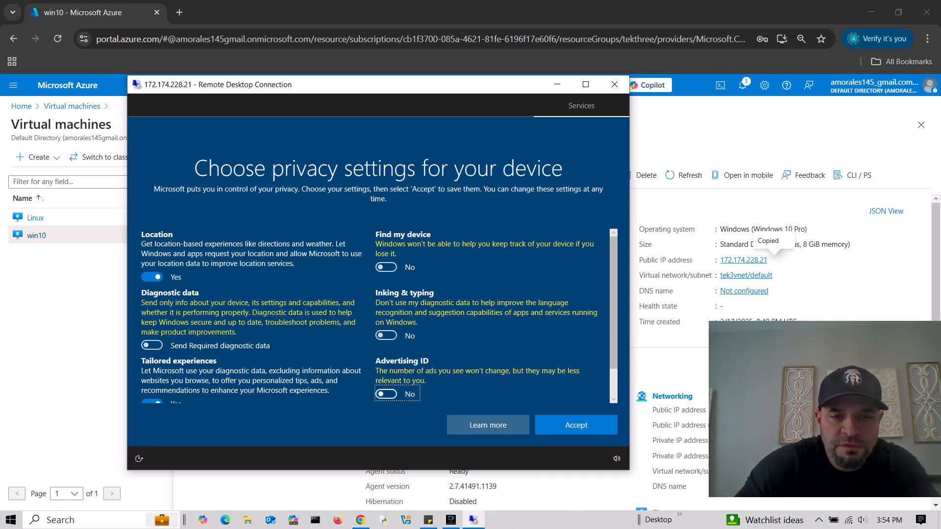
left_click_drag(614, 318, 614, 347)
left_click(152, 369)
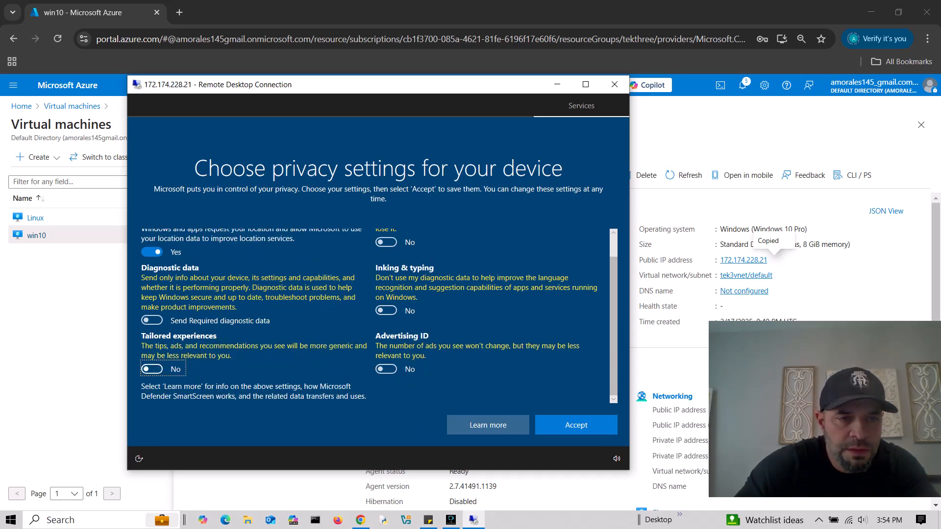
left_click(152, 252)
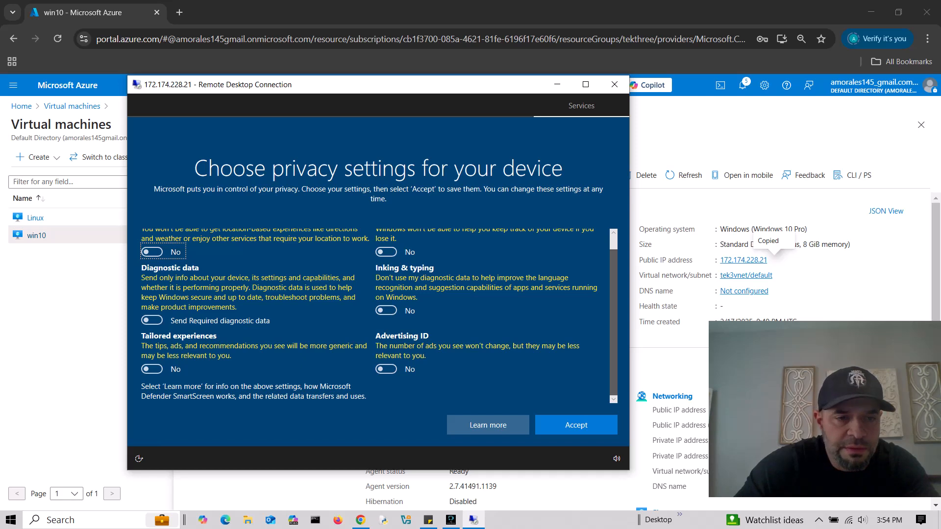
left_click(576, 425)
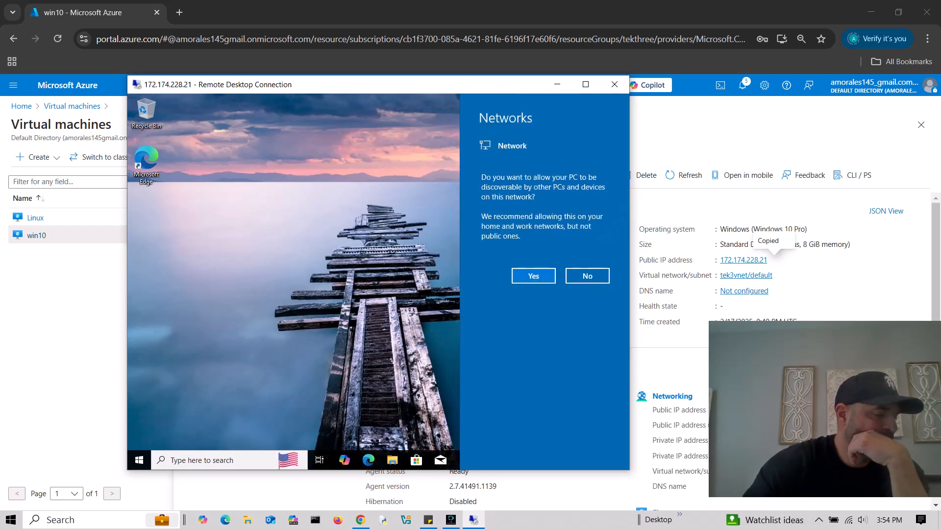
left_click(587, 276)
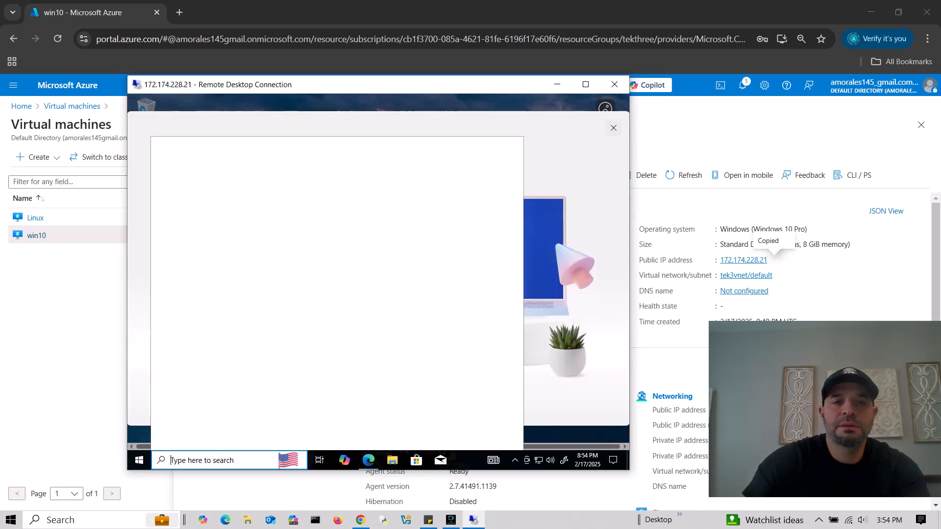
- Close Edge, search 'windows fire' and run Windows Defender Firewall with Advanced Security as administrator
left_click(613, 128)
left_click(228, 460)
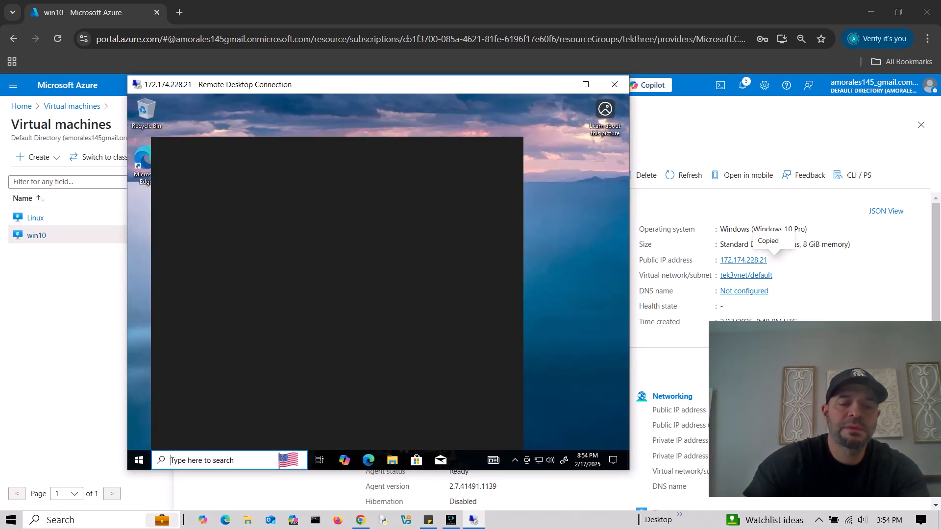
type("windows fire")
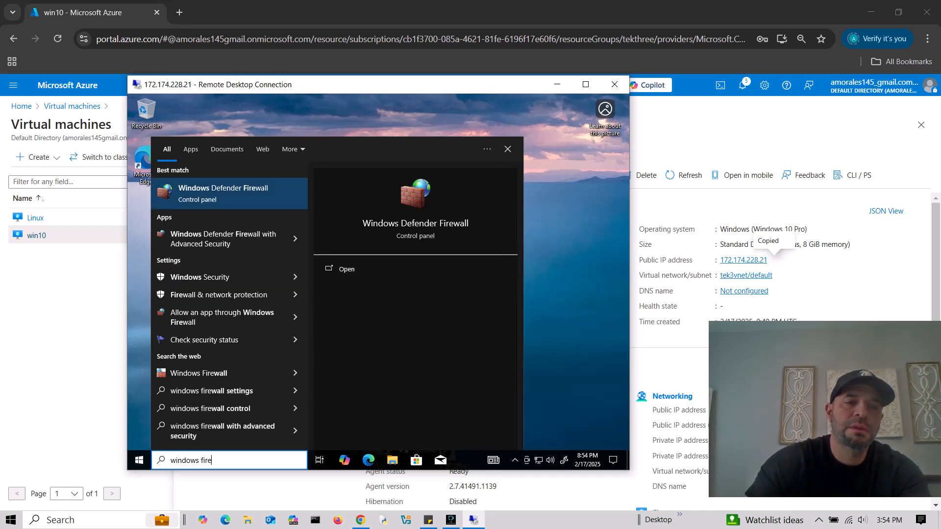
right_click(216, 233)
left_click(248, 242)
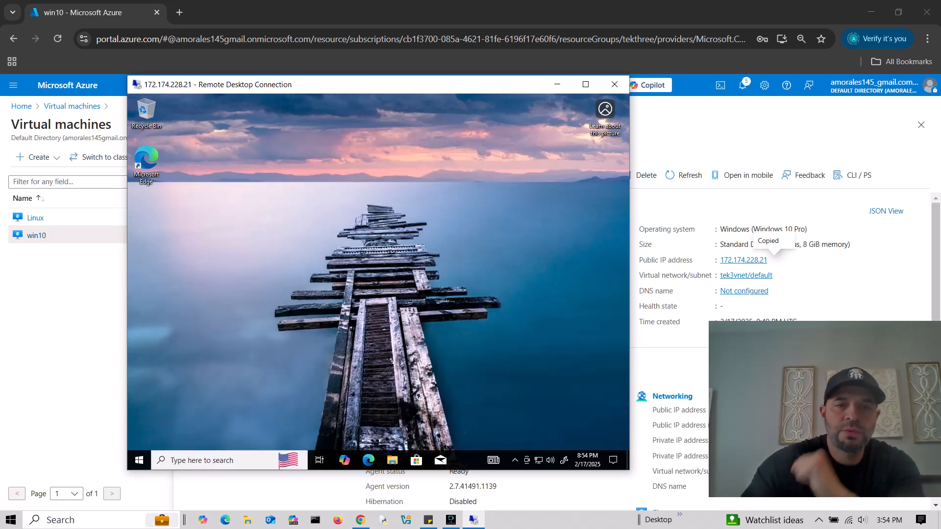
- Open the Properties of the local Windows Defender Firewall policy
left_click_drag(397, 89, 337, 96)
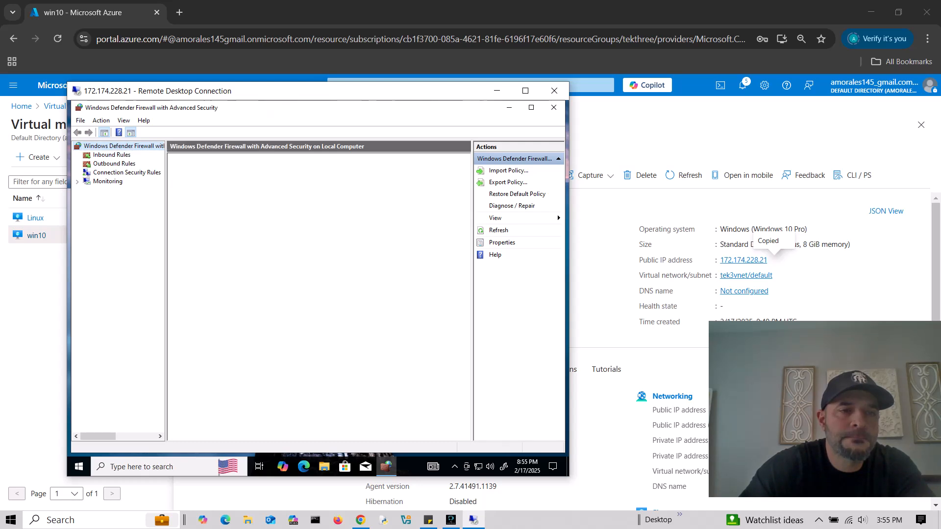
left_click(110, 155)
left_click(108, 147)
right_click(109, 147)
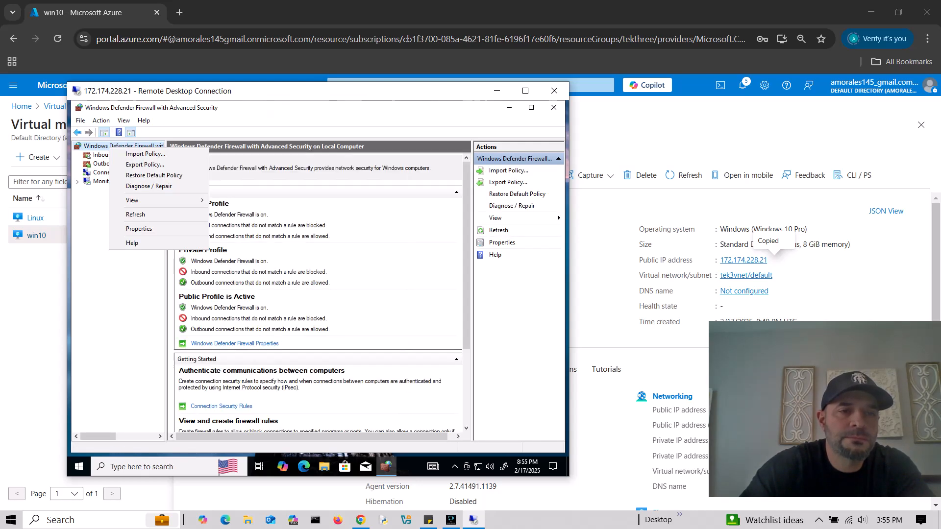
left_click(139, 229)
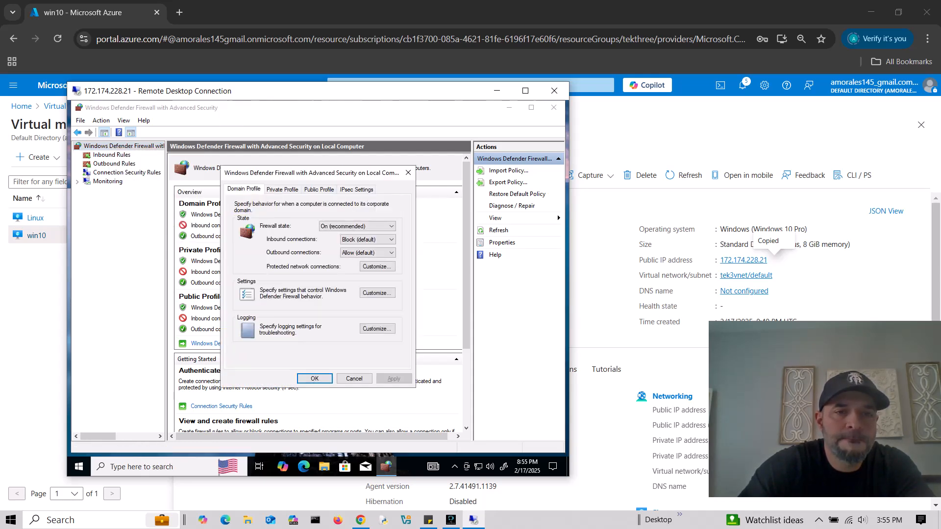
- Set Firewall state to Off on the Domain, Private and Public profiles
left_click(358, 226)
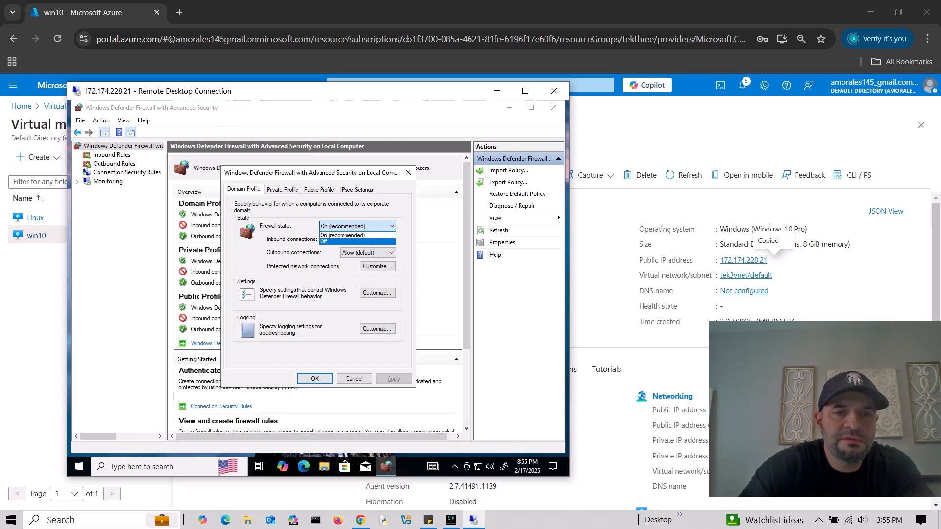
left_click(350, 241)
left_click(282, 190)
left_click(357, 227)
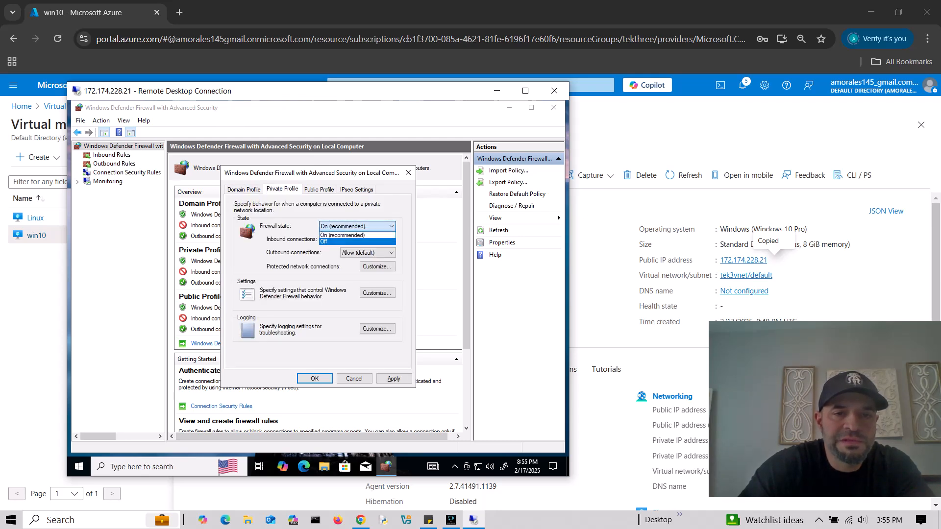
left_click(350, 242)
left_click(319, 189)
left_click(357, 227)
left_click(350, 242)
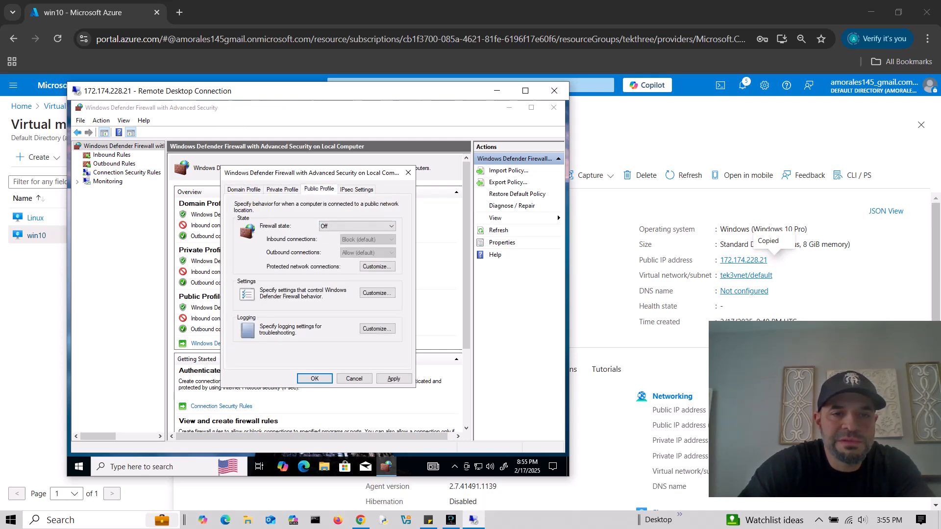
- Recheck the profiles, apply the firewall-off changes, confirm with OK and close the console
left_click(282, 189)
left_click(244, 190)
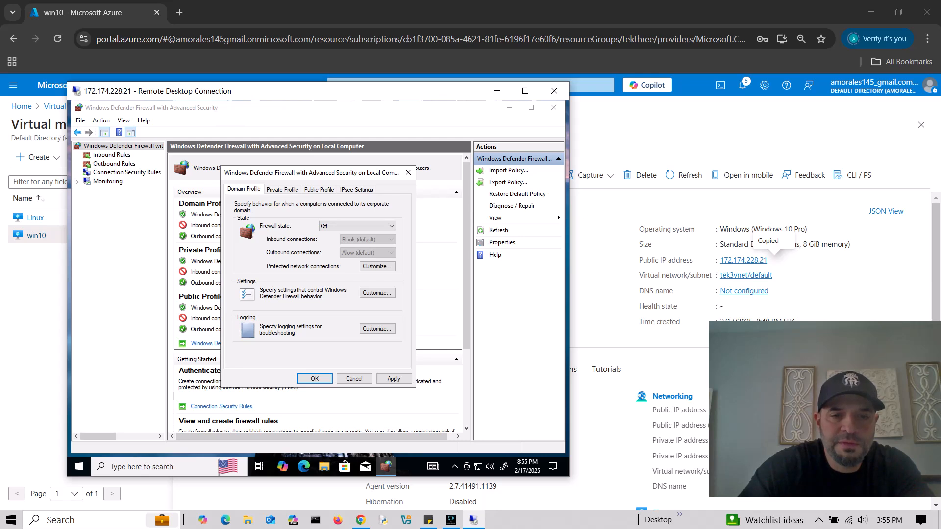
left_click(394, 379)
left_click(315, 379)
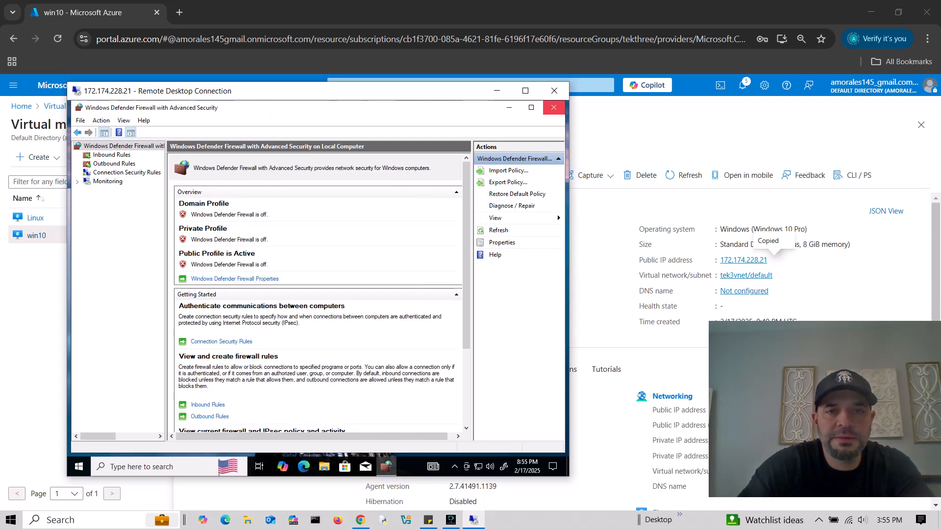
left_click(553, 107)
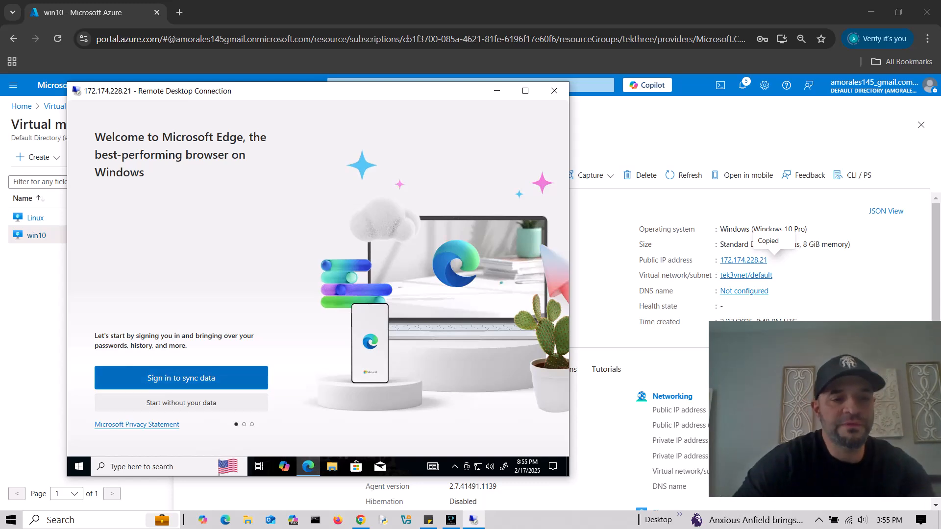
- Finish Edge's first-run setup without regularly importing data from other browsers
left_click(181, 402)
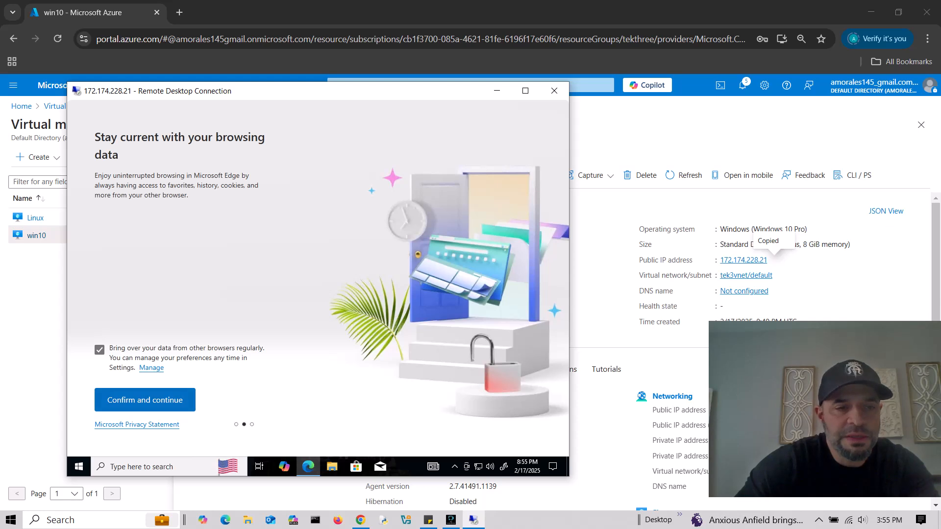
left_click(100, 349)
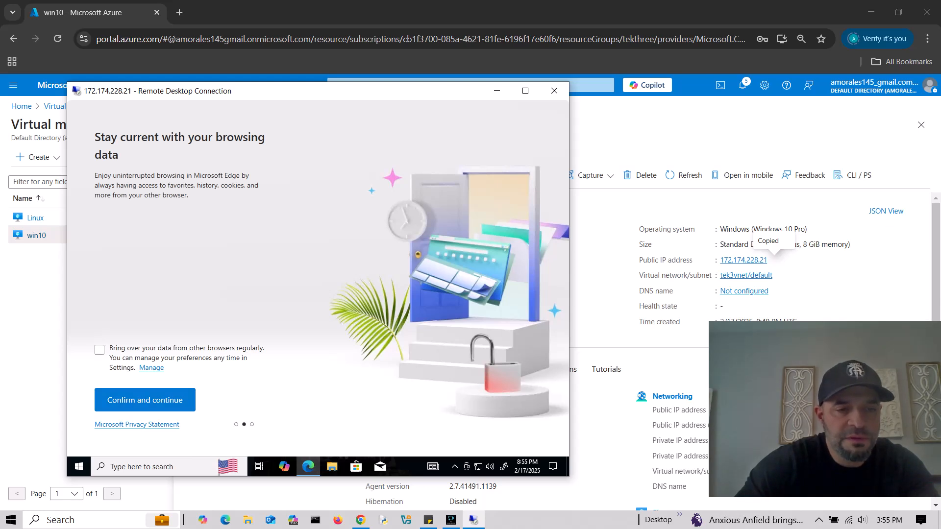
left_click(145, 400)
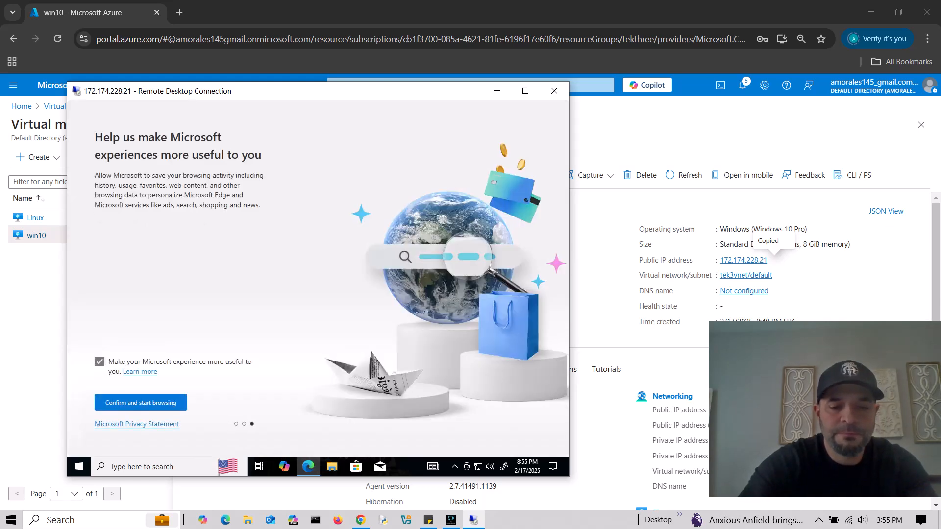
left_click(141, 402)
- Load google.com, dismiss the Chrome prompt and type 'download sql server 2019 evaluation'
type("google.com")
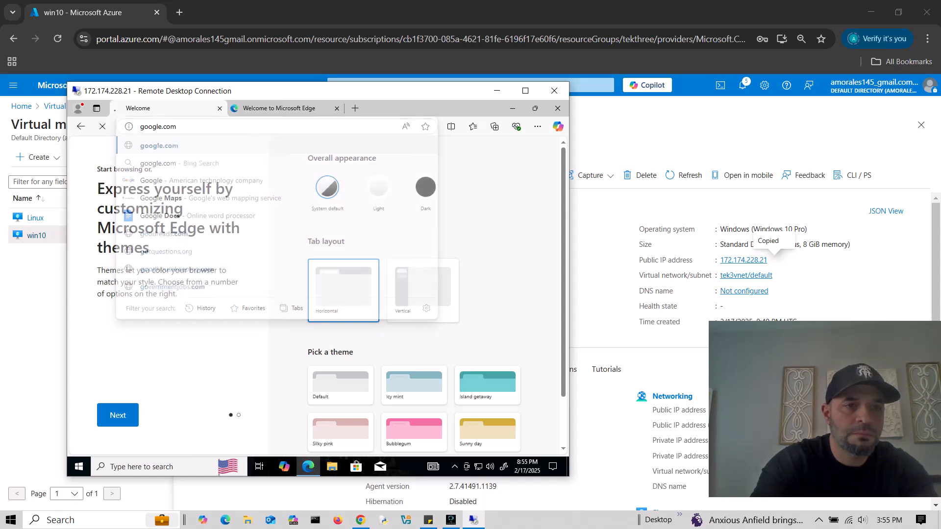
key("Return")
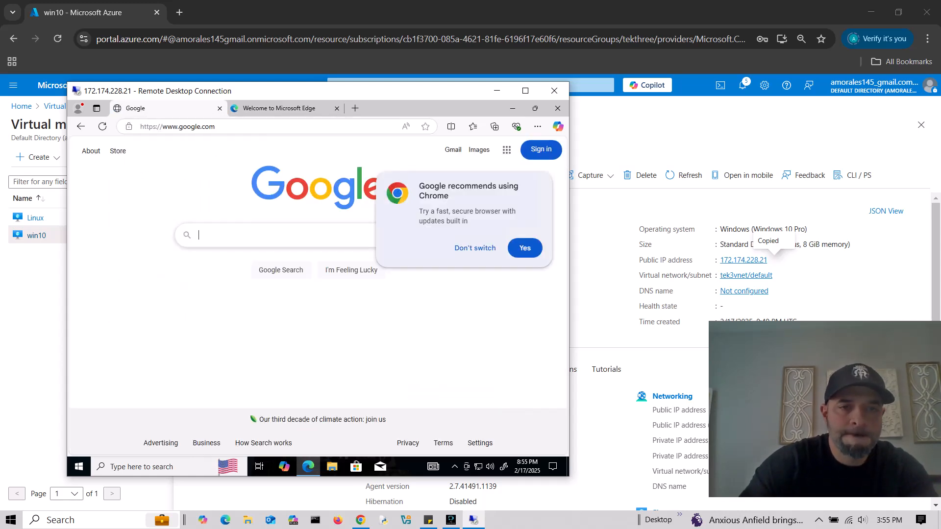
left_click(467, 248)
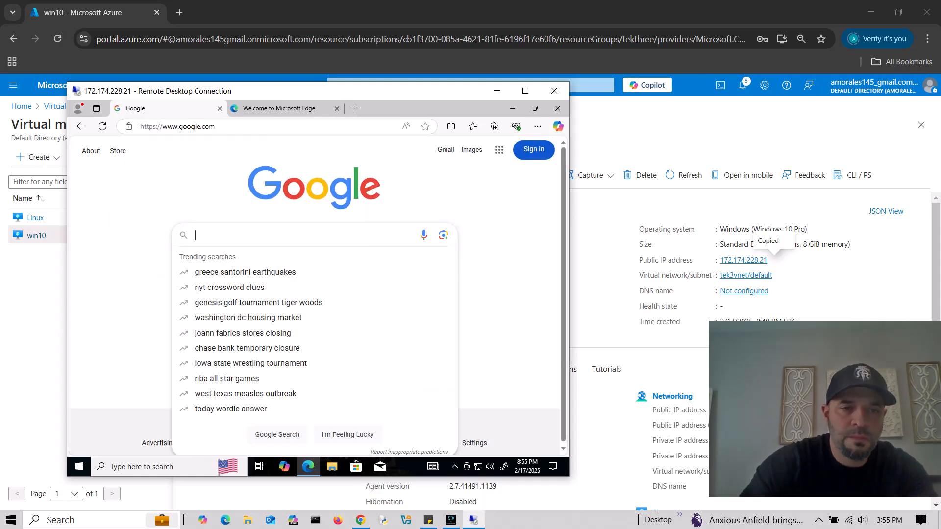
type("download")
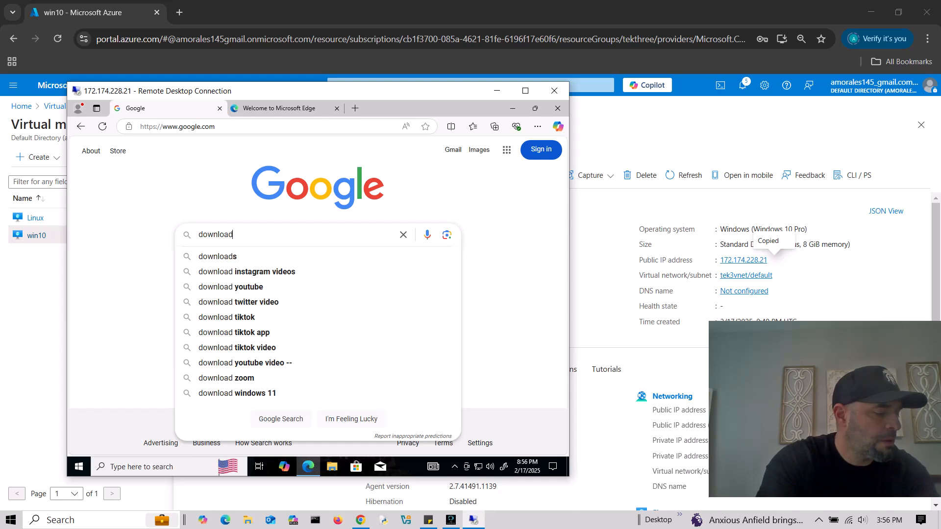
type(" sq")
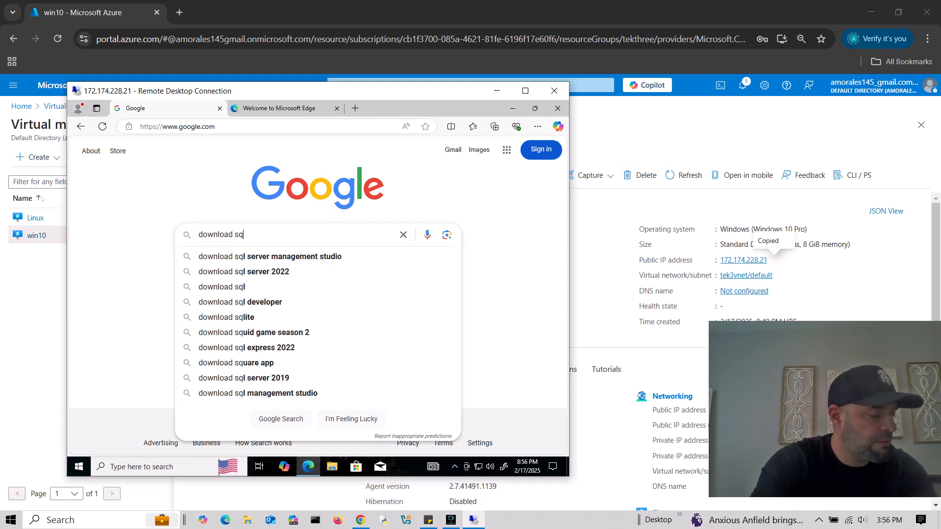
type("l")
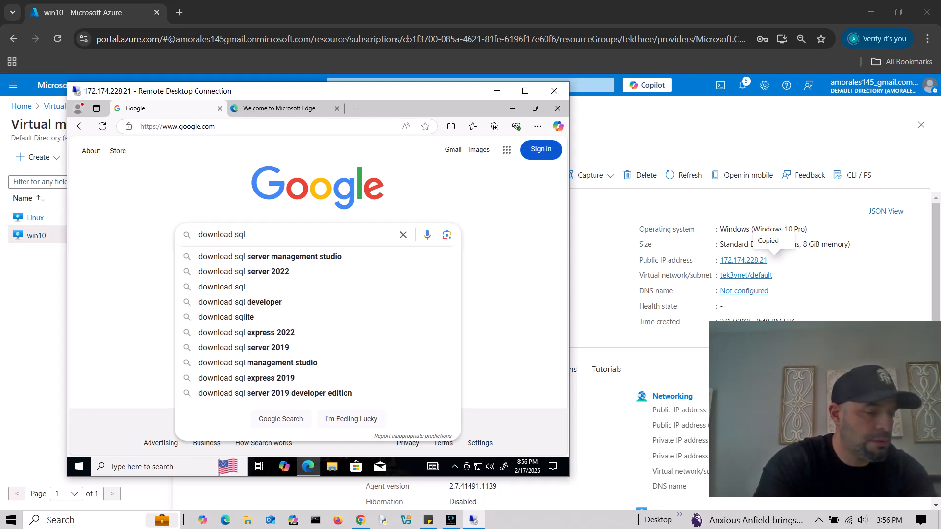
type(" server ")
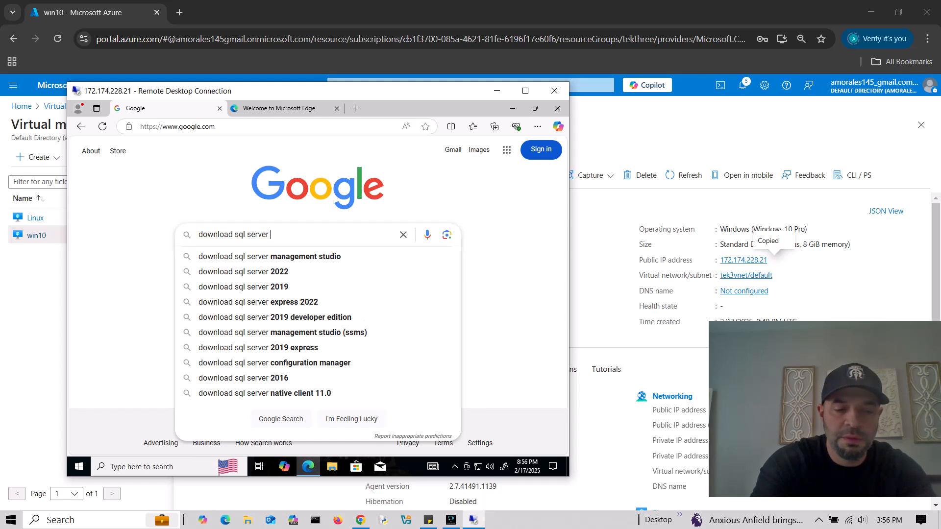
type("2019 e")
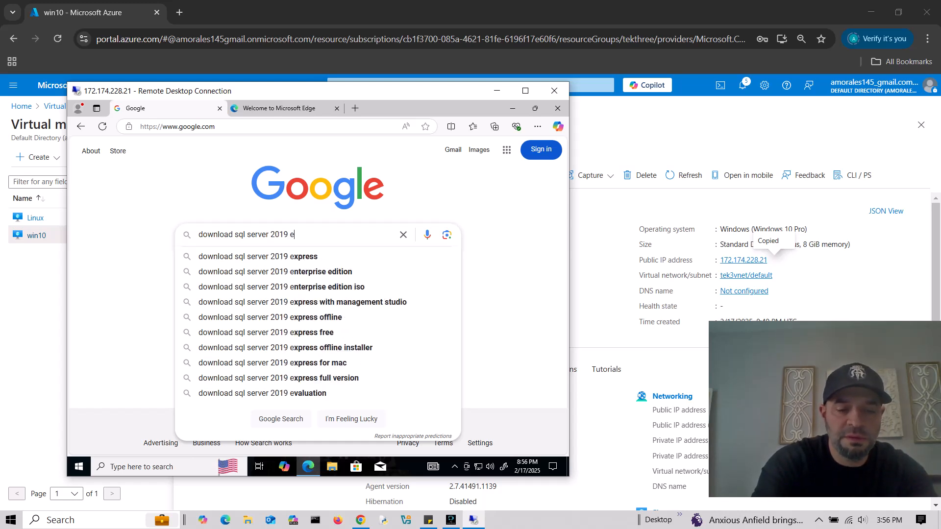
type("valuation")
- Search, open the SQL Server 2019 Evaluation Center page and download the 64-bit edition
key("Return")
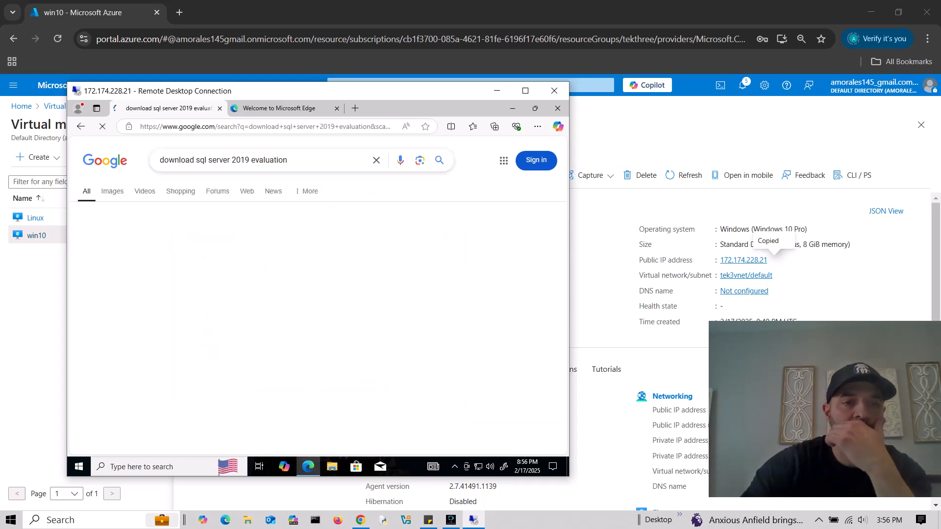
left_click(183, 238)
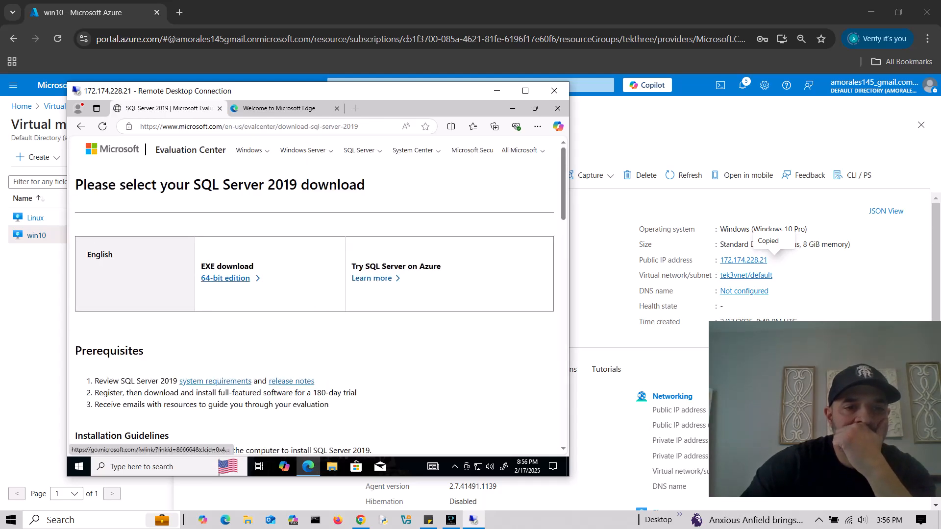
left_click(225, 278)
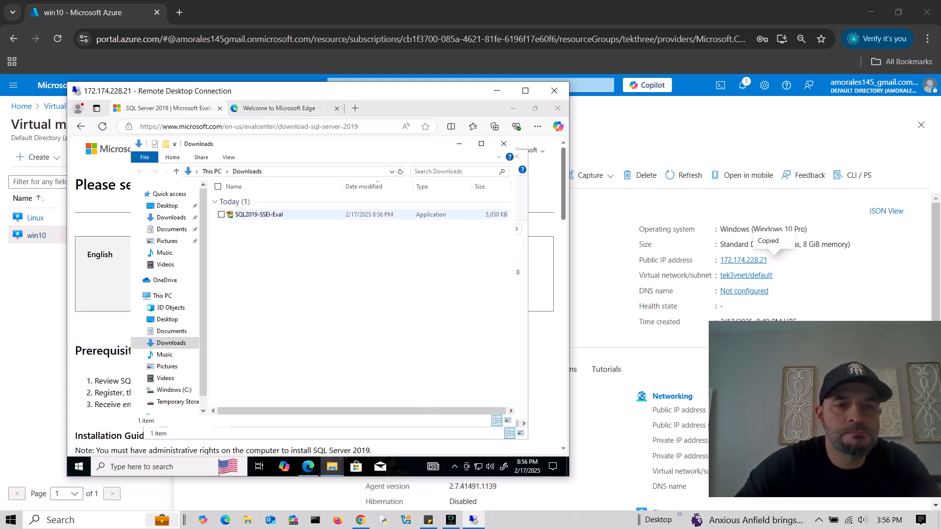
- Run SQL2019-SSEI-Eval from Downloads as administrator and minimize Edge
right_click(256, 215)
left_click(225, 236)
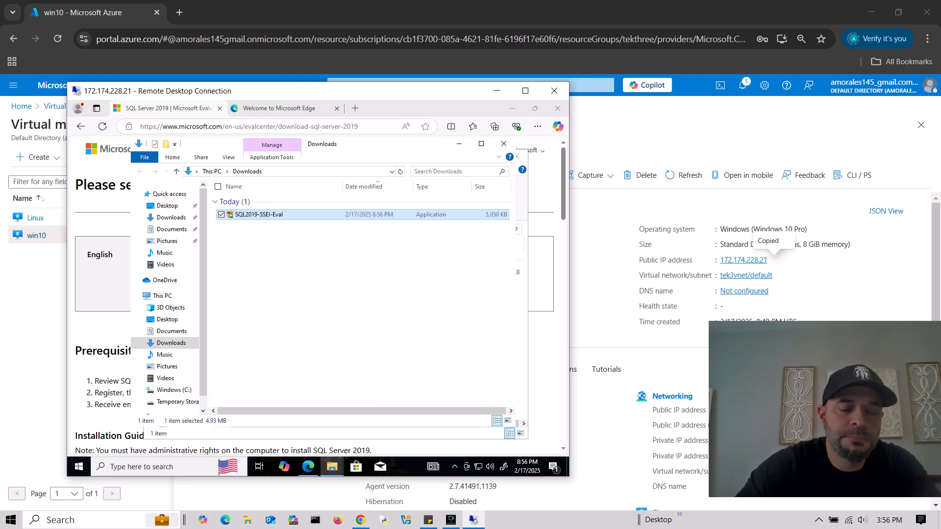
left_click(513, 108)
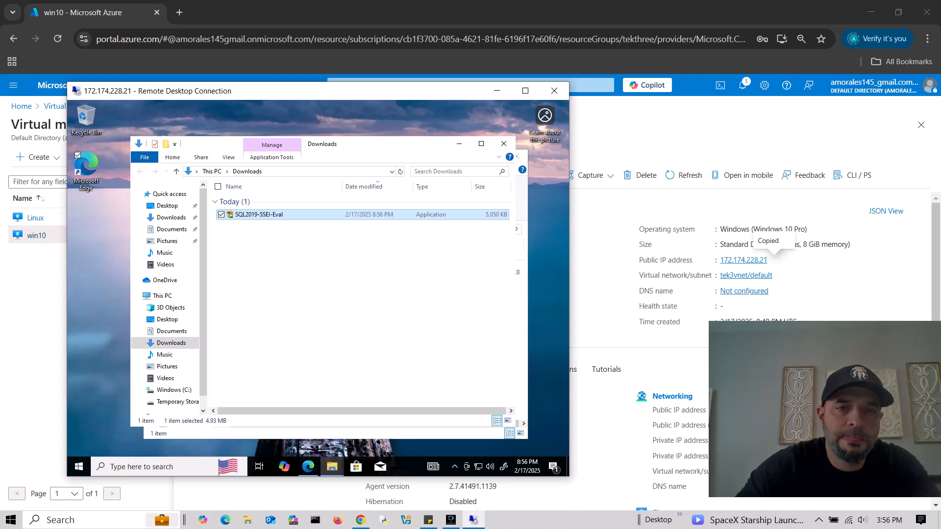
- Choose Download Media and download the SQL Server 2019 ISO to Downloads
left_click_drag(387, 144, 375, 165)
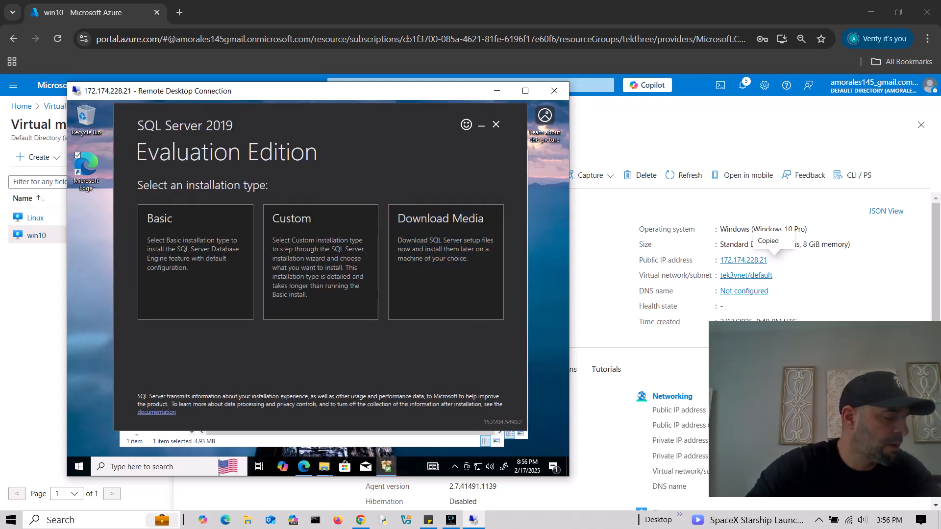
left_click(445, 262)
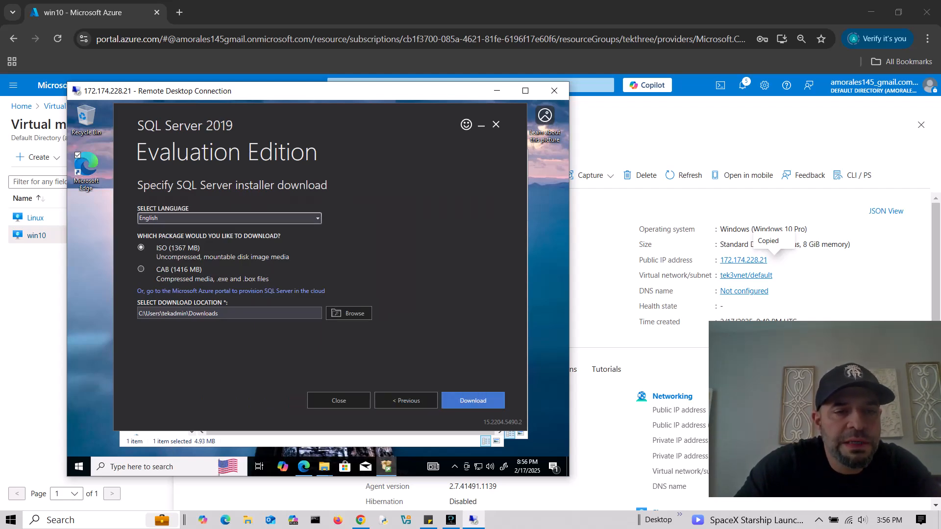
left_click(473, 401)
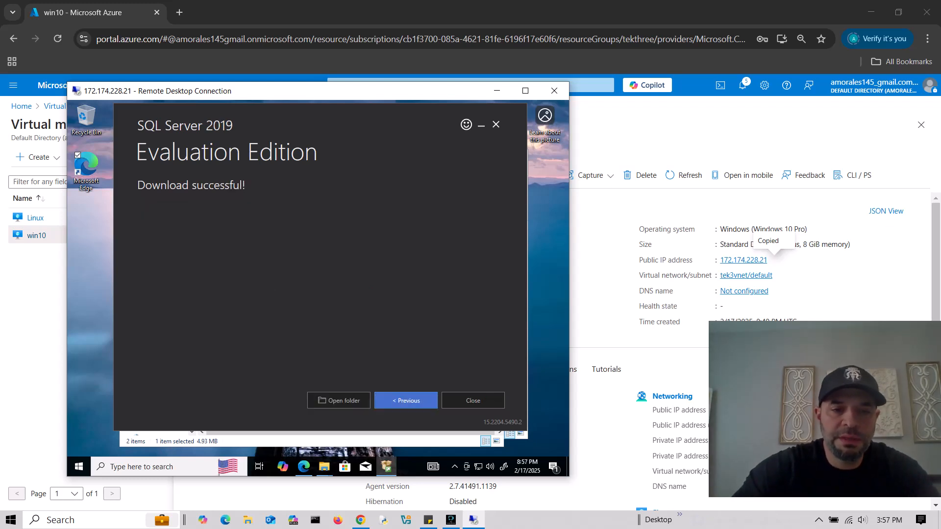
- Mount the SQLServer2019-x64-ENU disc image, launch its setup and exit the downloader
left_click(339, 400)
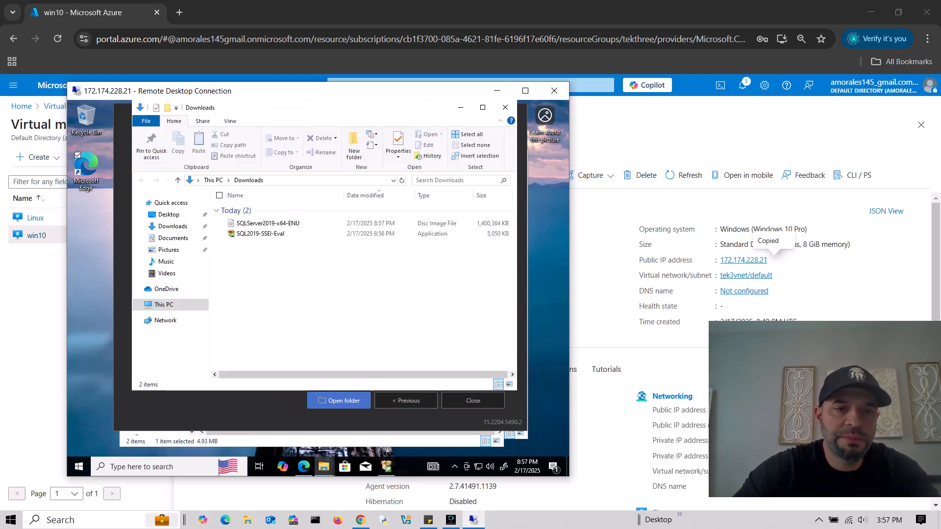
right_click(267, 224)
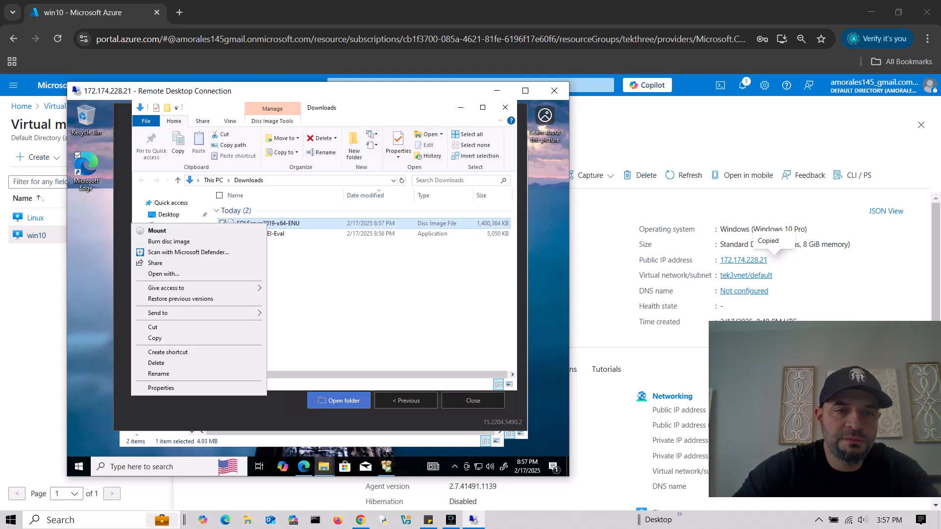
left_click(157, 230)
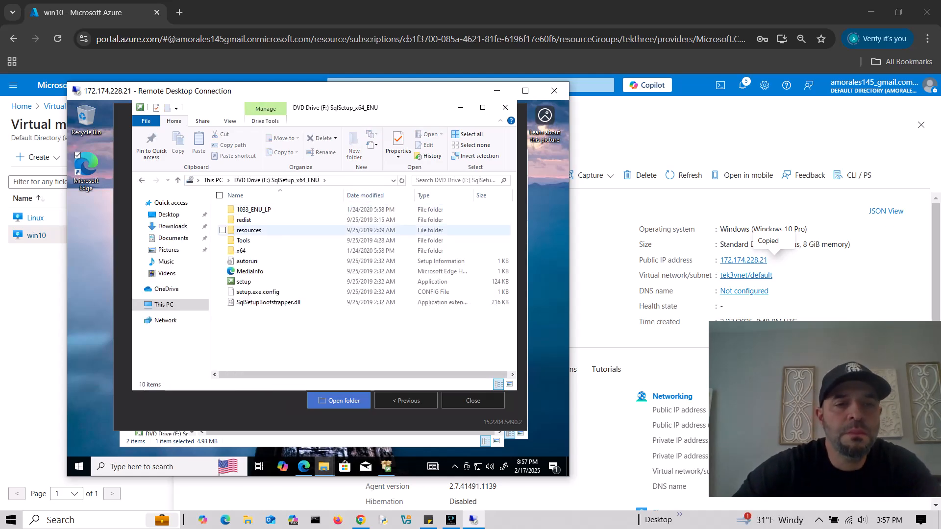
double_click(244, 281)
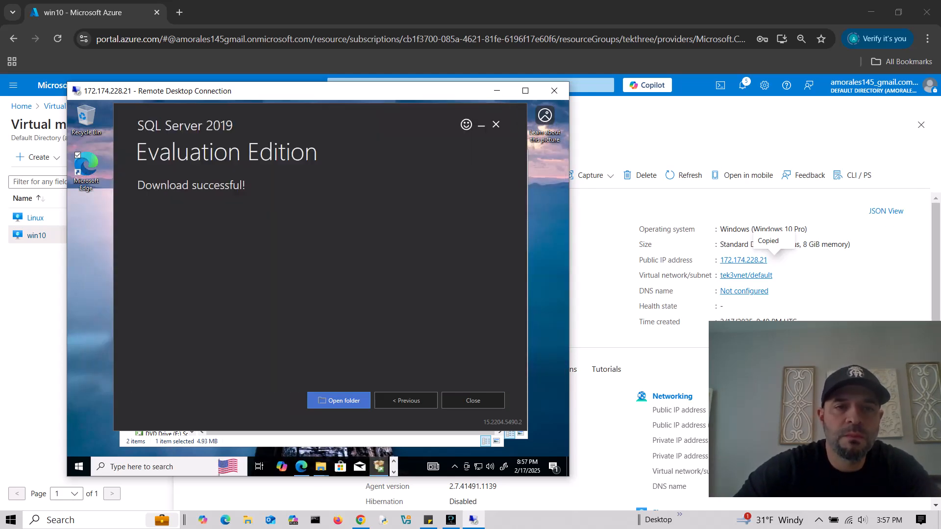
left_click(473, 400)
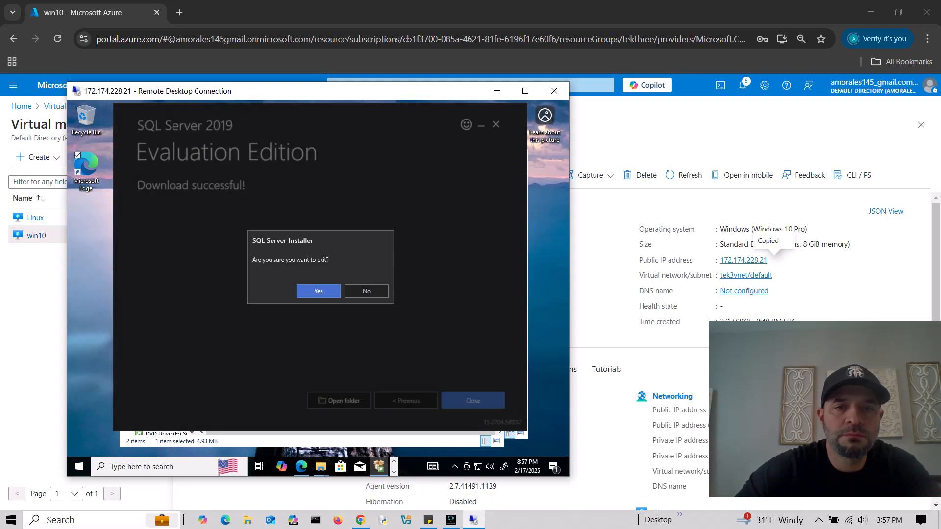
key("Return")
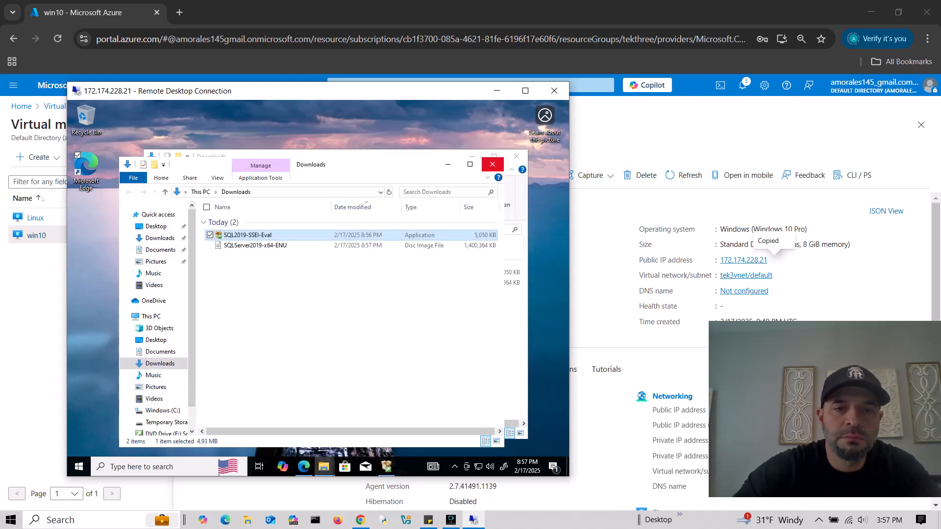
- Start a new stand-alone installation on Evaluation edition, accept the license and continue past Microsoft Update
left_click(517, 156)
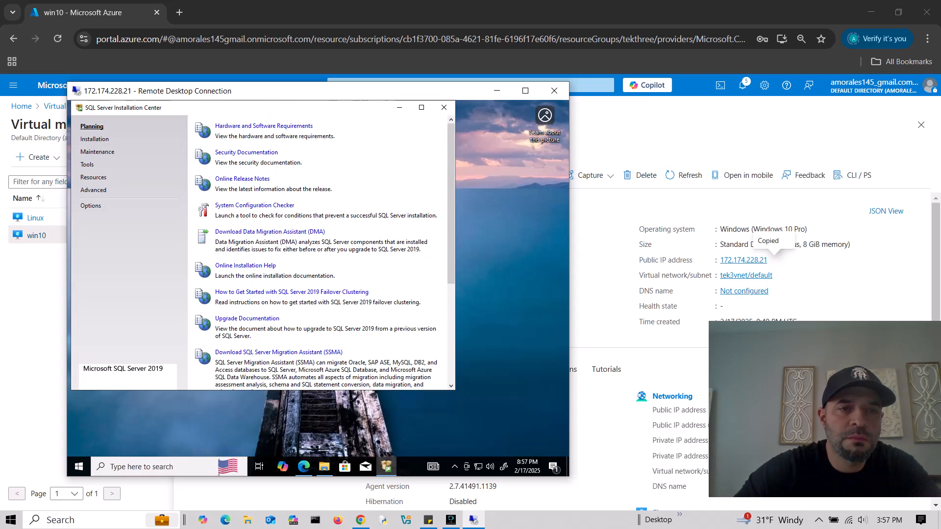
left_click(95, 139)
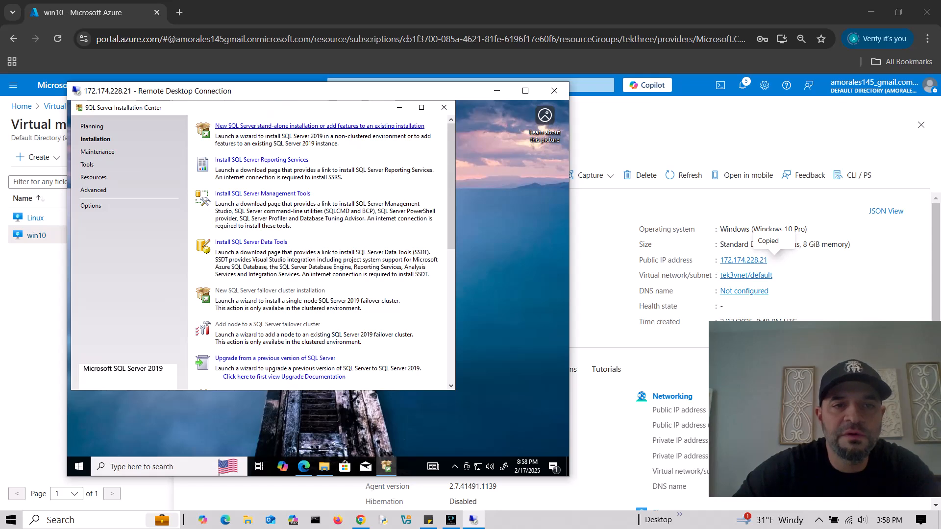
left_click(320, 126)
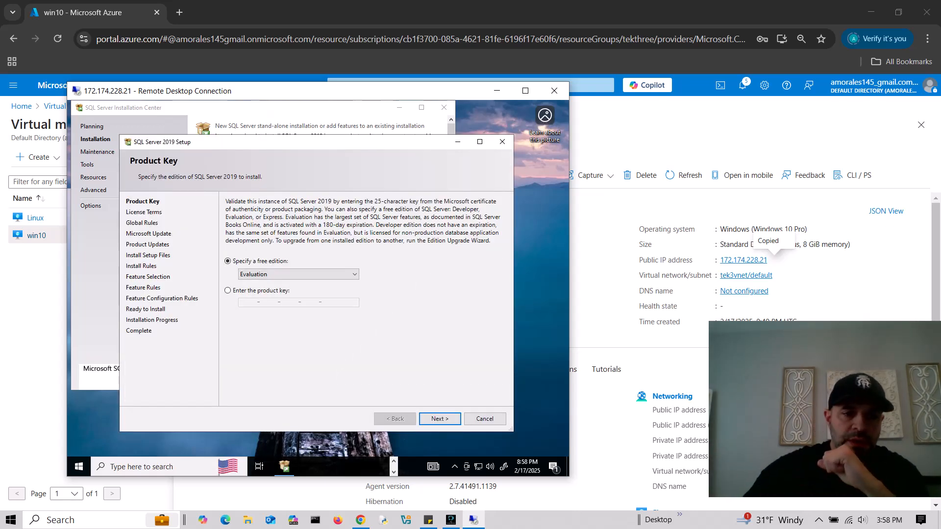
left_click(440, 419)
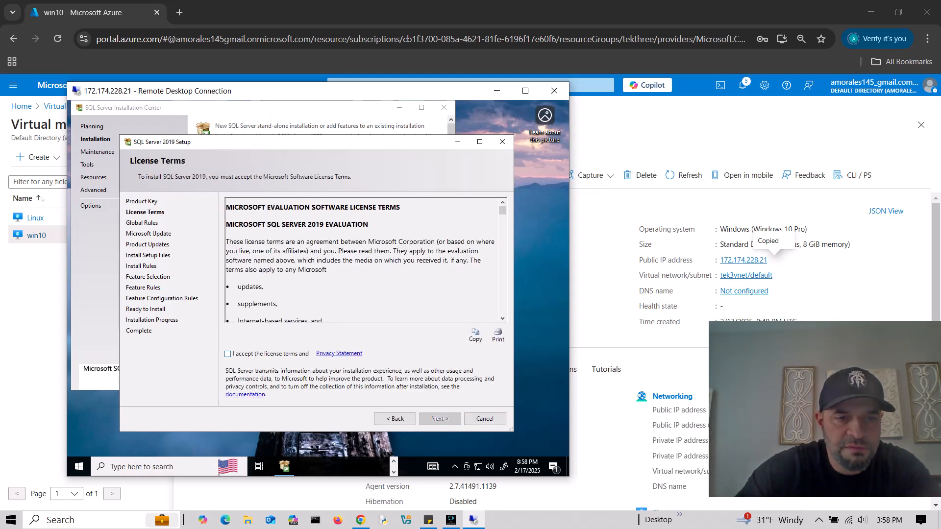
left_click(228, 354)
left_click(440, 419)
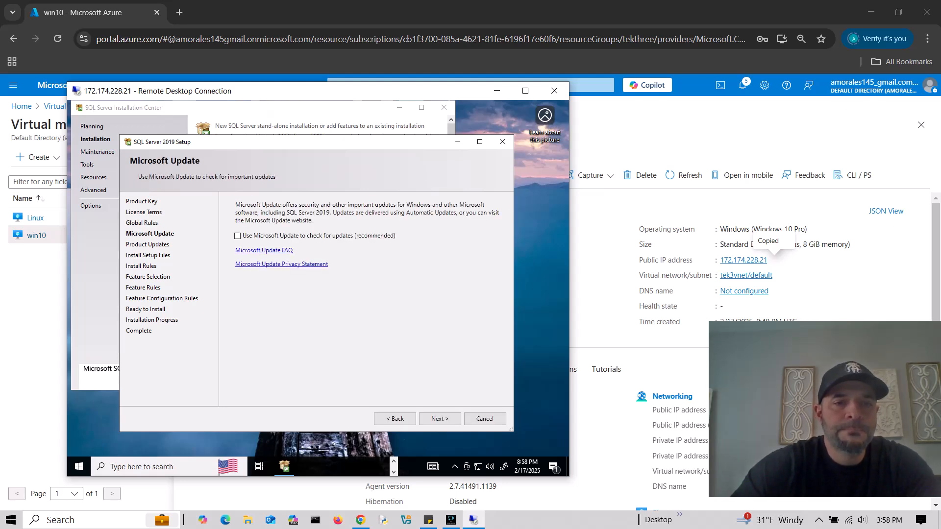
left_click(439, 419)
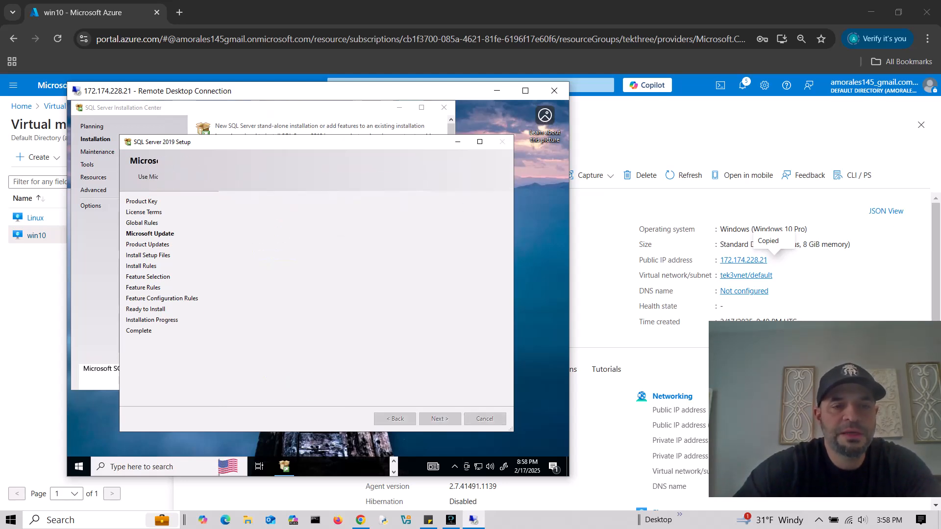
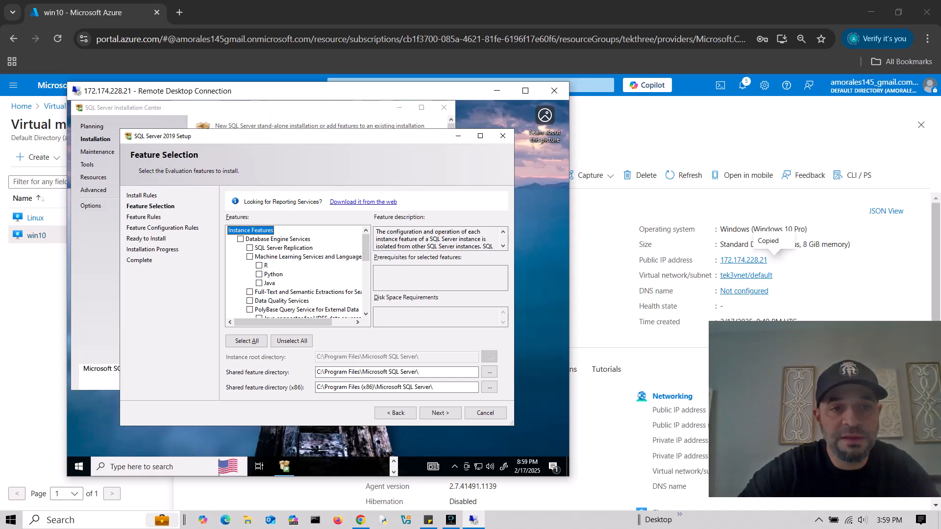
- Select Database Engine Services and keep the default MSSQLSERVER instance and service accounts
left_click(240, 239)
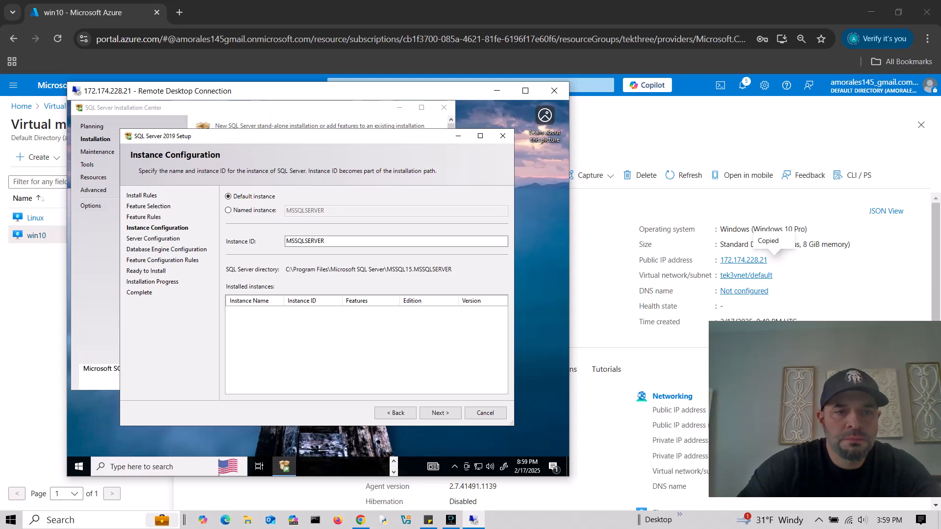
left_click(440, 413)
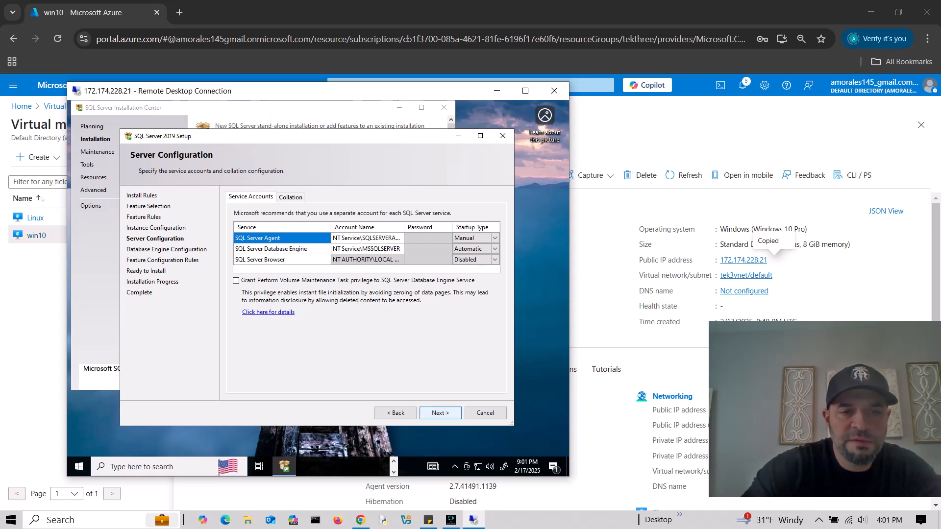
left_click(440, 413)
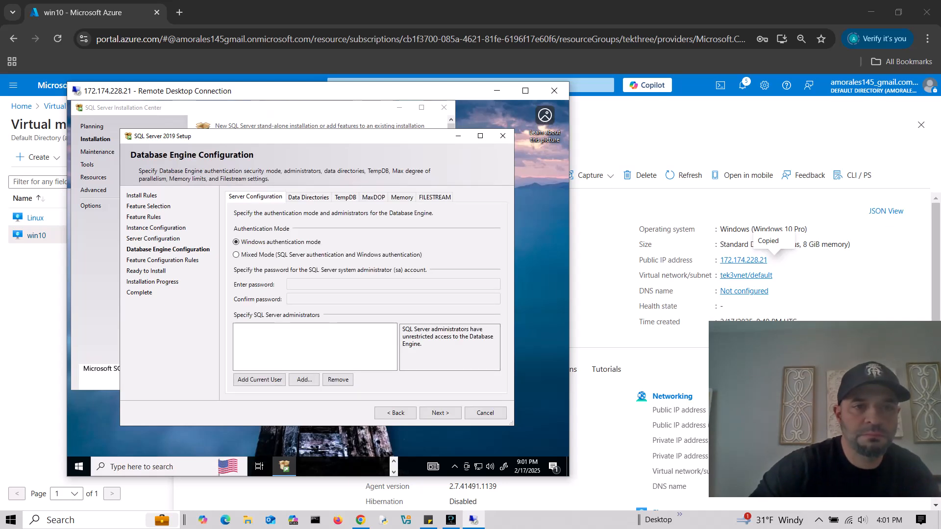
- Enable Mixed Mode with a confirmed sa password and add the current user as SQL administrator
left_click(237, 254)
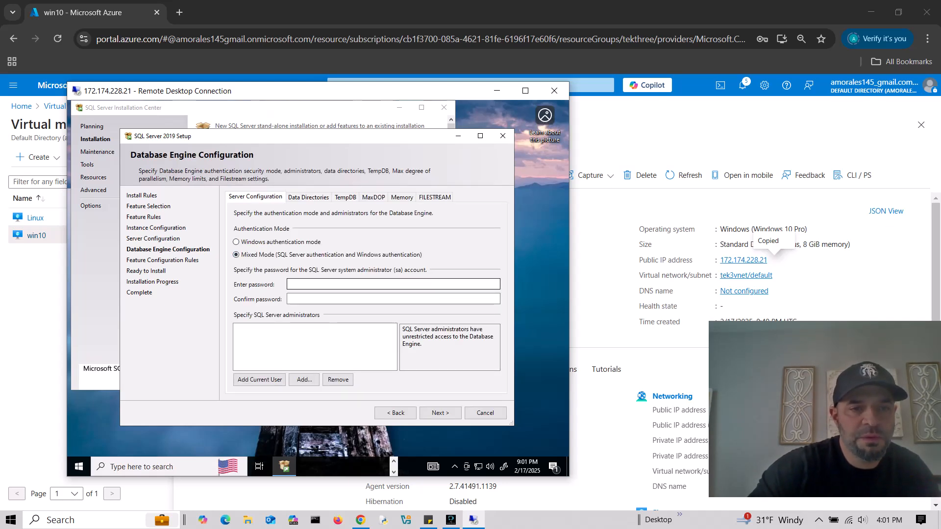
left_click(362, 284)
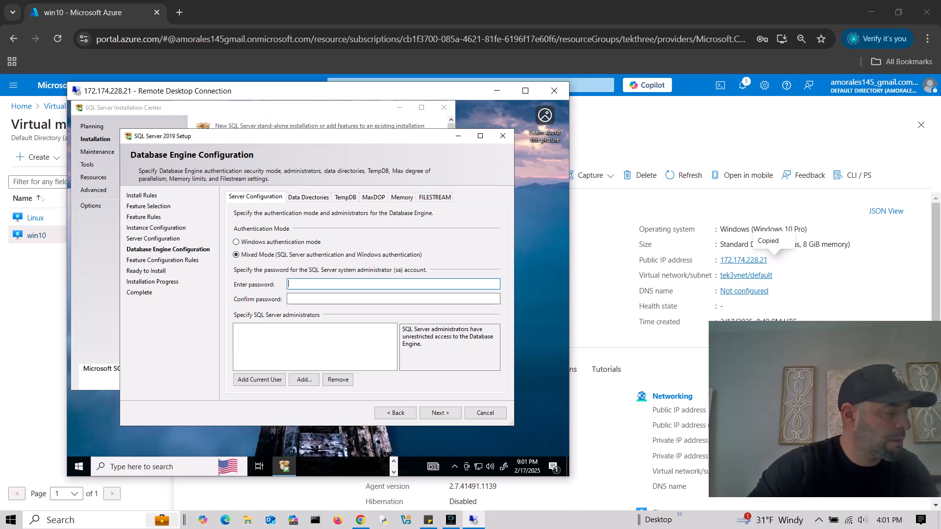
type("•")
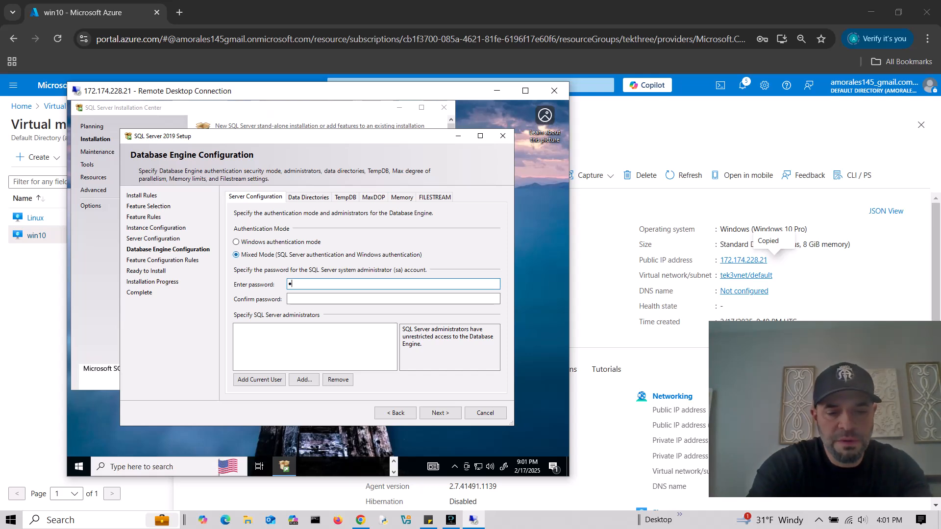
type("•••••••••••")
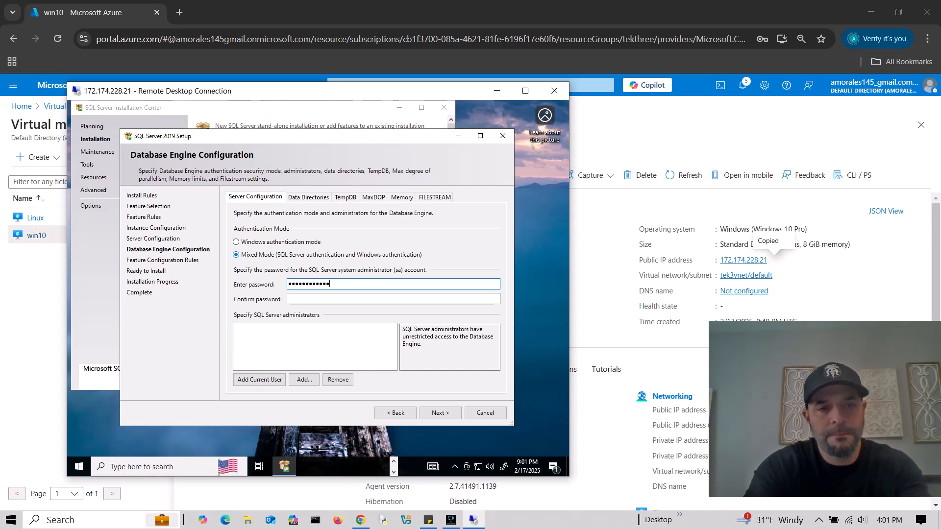
type("•")
key("Tab")
type("•••••••••")
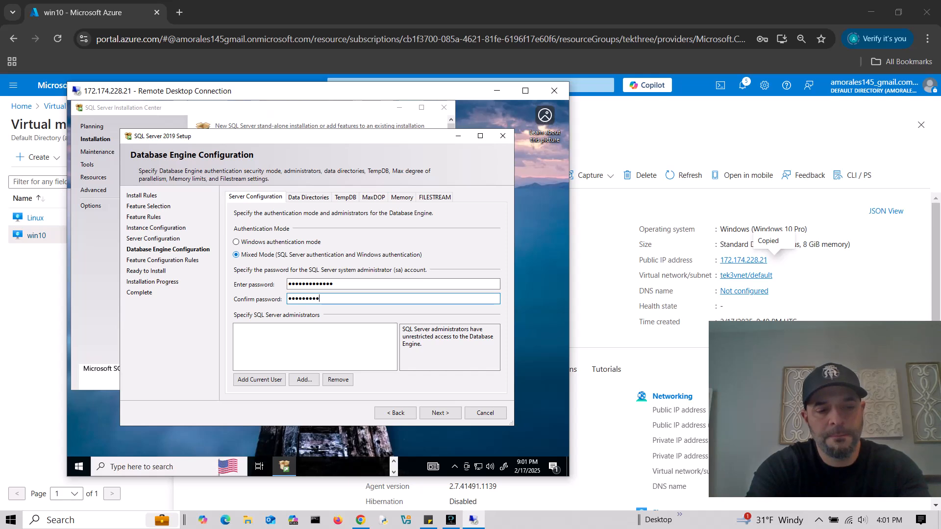
type("•••")
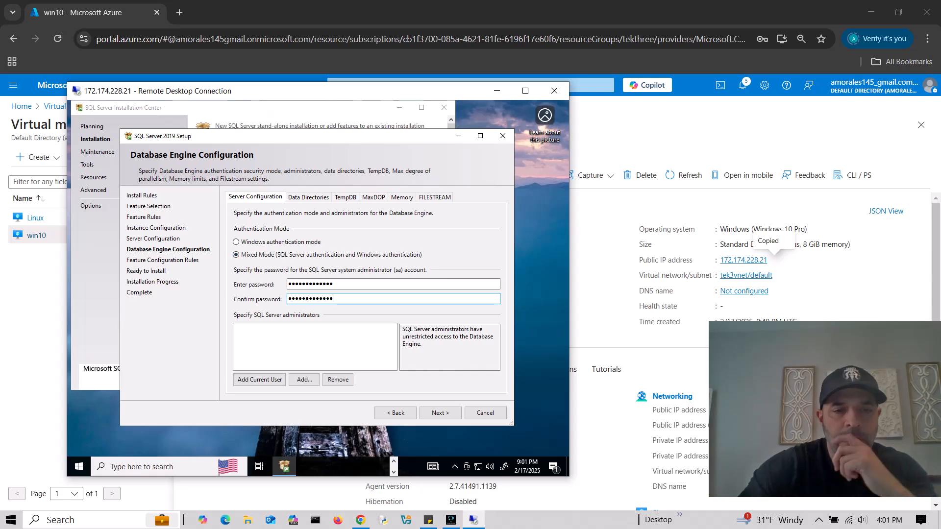
left_click(259, 379)
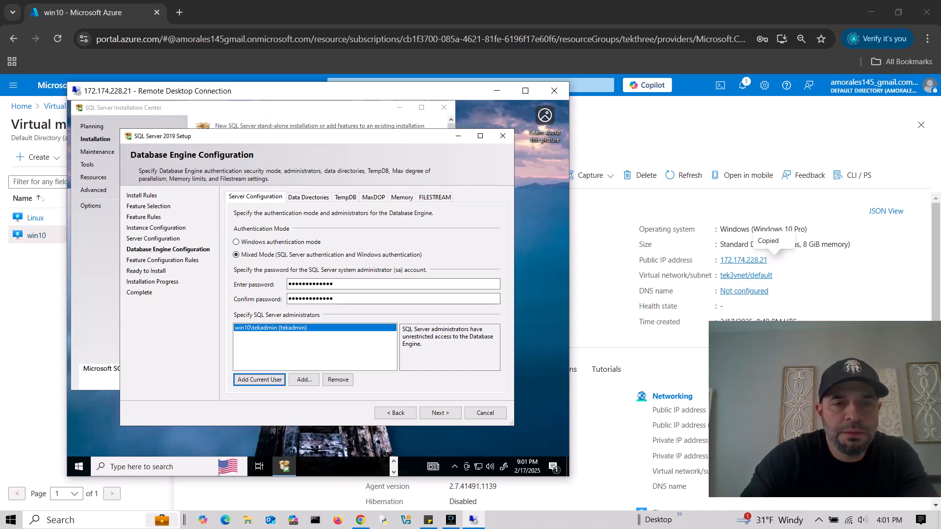
left_click(440, 413)
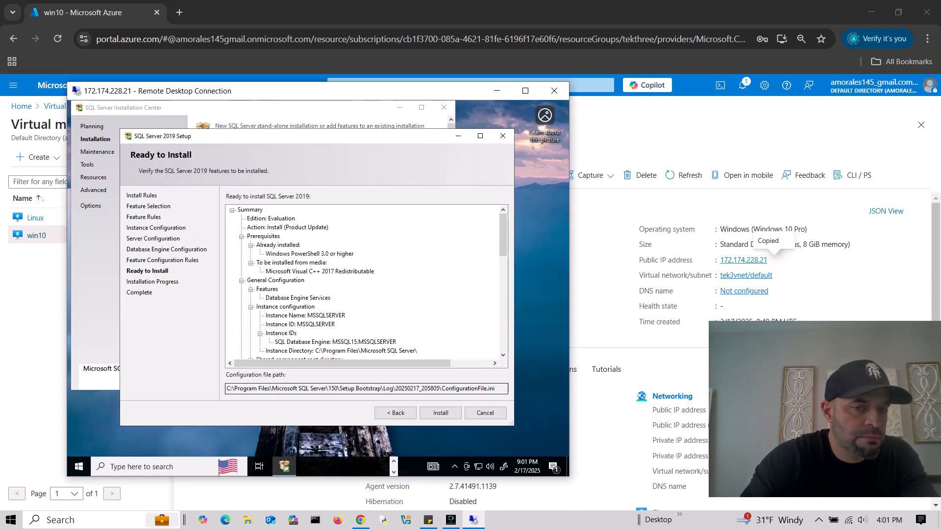
- Run the SQL Server 2019 install, then close the completed setup and Installation Center
left_click(440, 414)
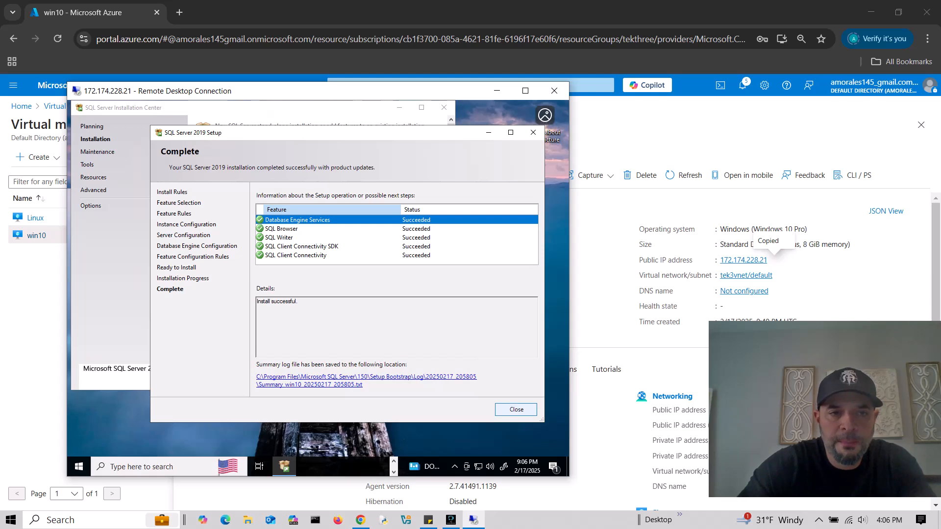
left_click(516, 409)
left_click(444, 107)
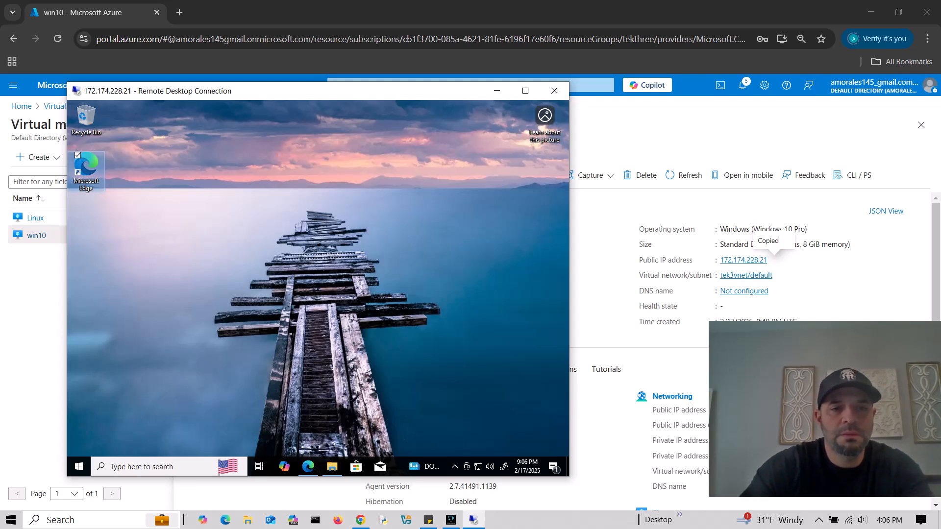
- Open Edge on google.com and search for 'download ssms'
double_click(86, 169)
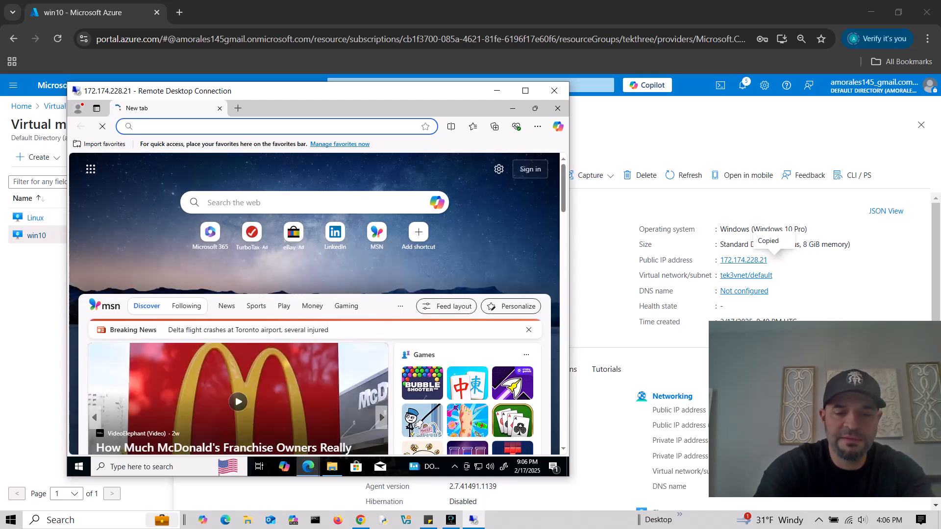
type("google.com")
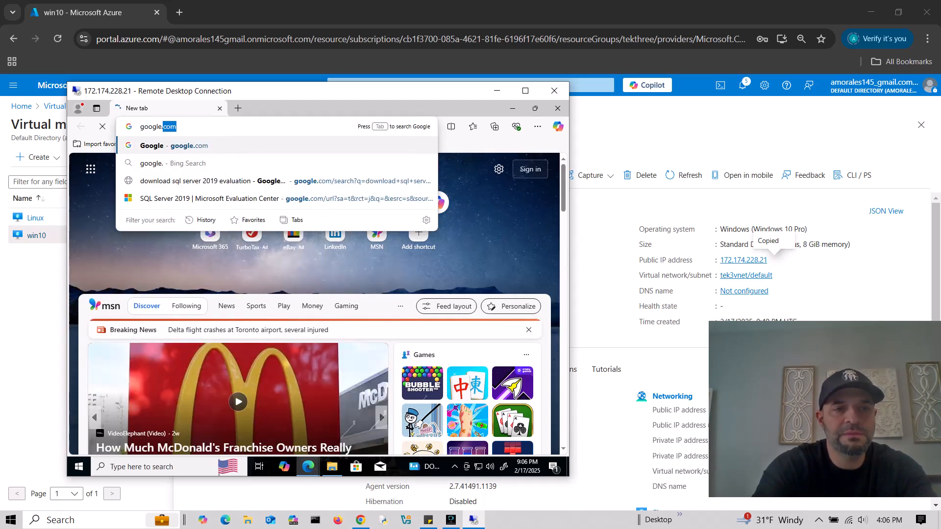
key("Return")
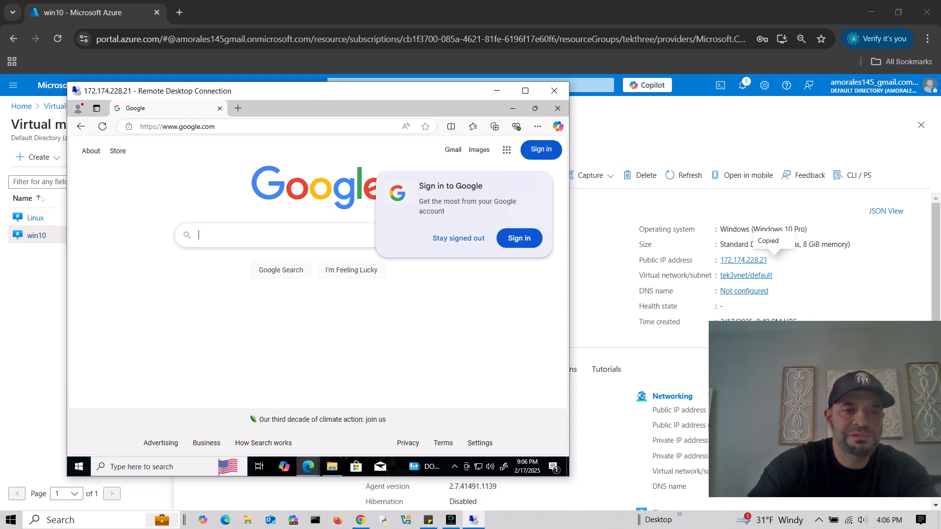
left_click(308, 236)
left_click(451, 238)
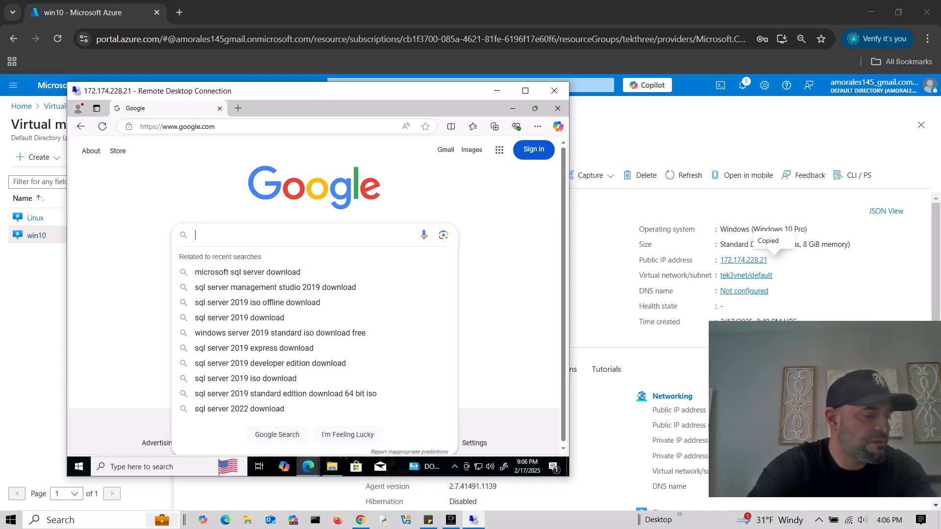
type("download ssms")
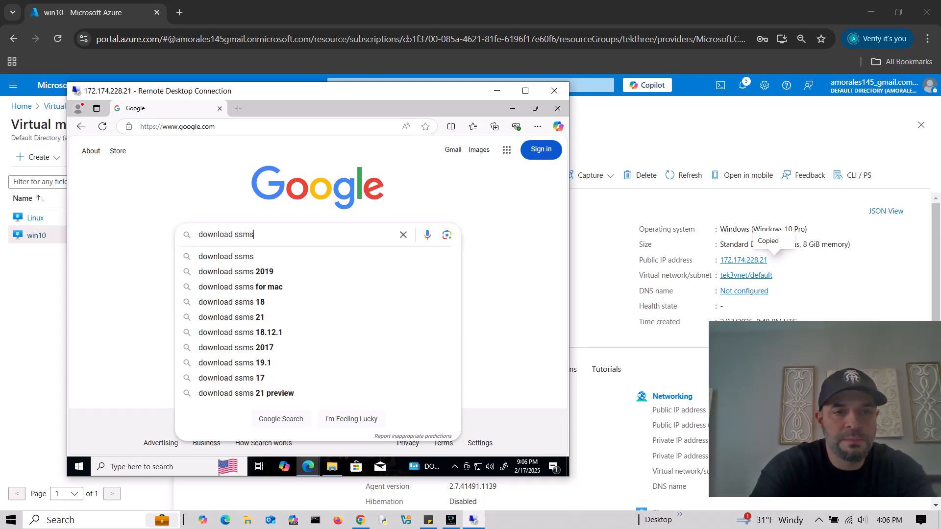
key("Return")
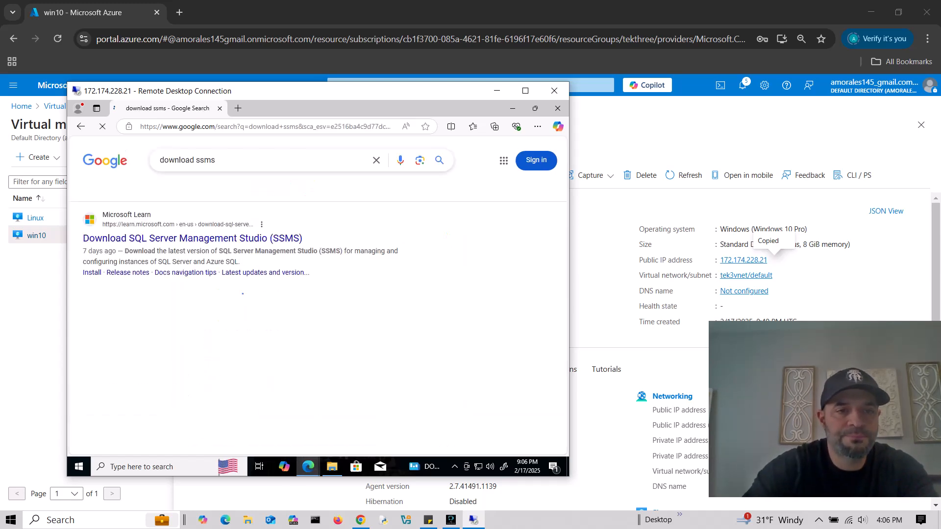
- Download the SSMS 20.2 installer from the Microsoft Learn SSMS page
left_click(192, 239)
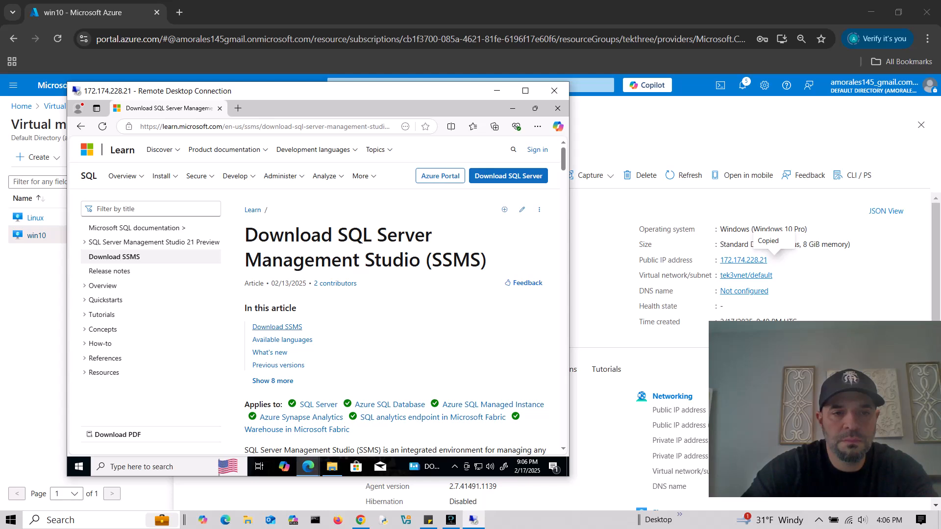
left_click(277, 327)
left_click(353, 172)
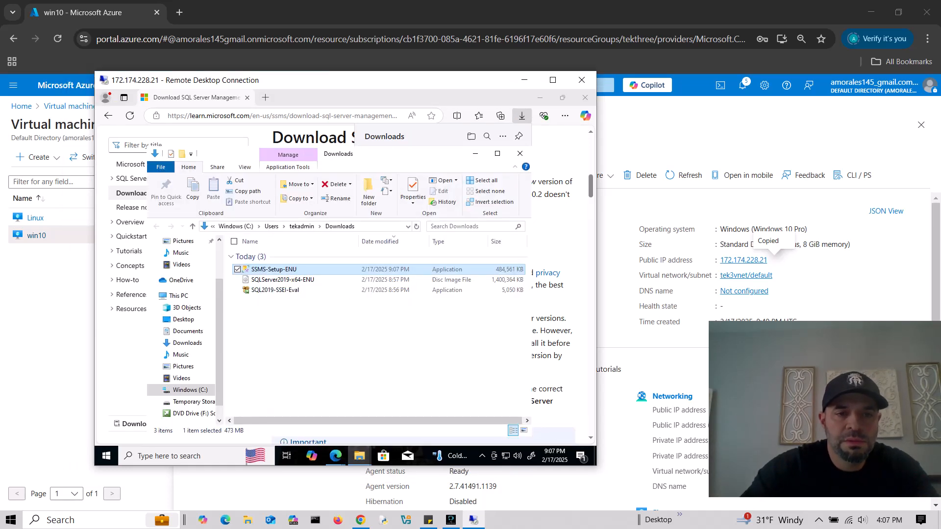
- Run SSMS-Setup-ENU to install SSMS 20.2 at the default location and close the restart notice
left_click(338, 329)
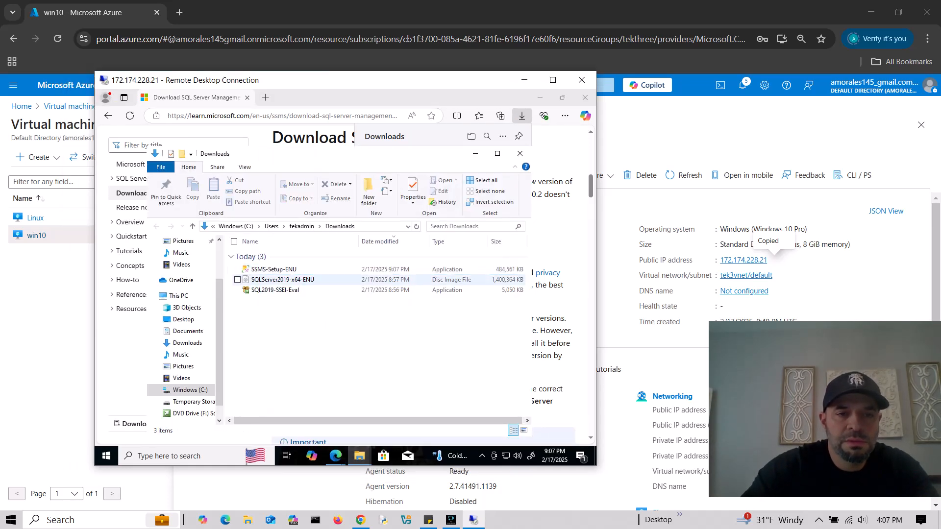
double_click(274, 269)
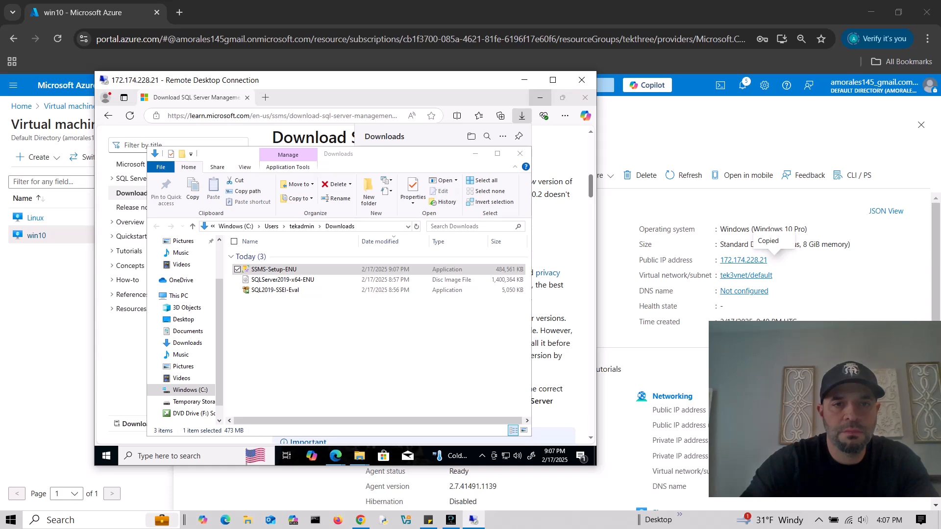
left_click(540, 97)
left_click(475, 153)
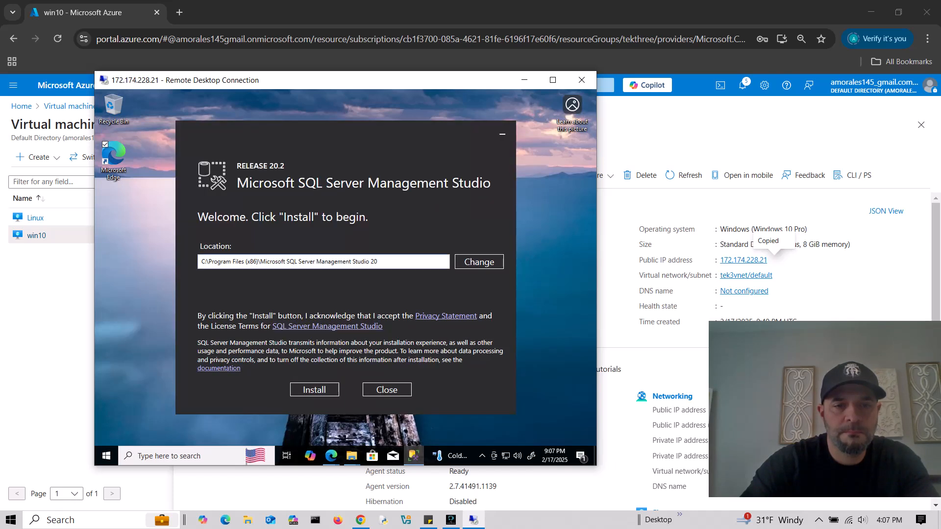
left_click(315, 390)
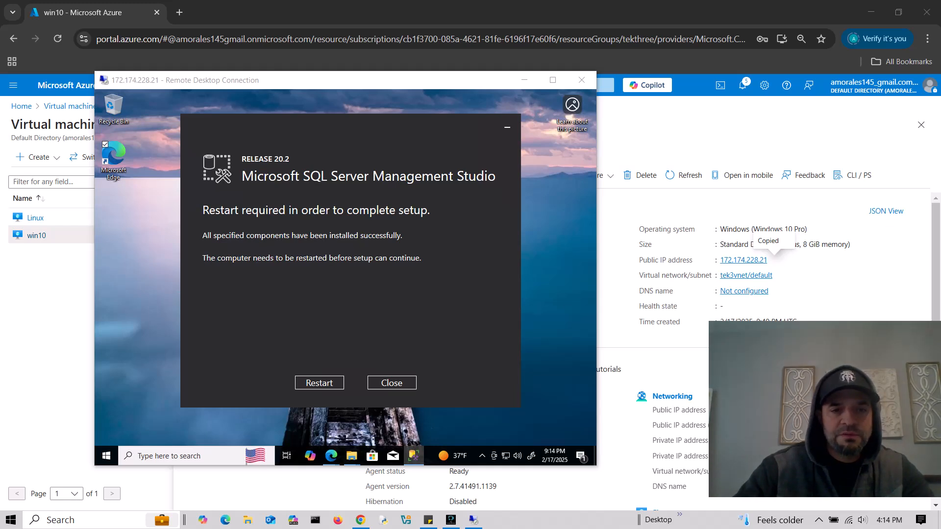
left_click(319, 383)
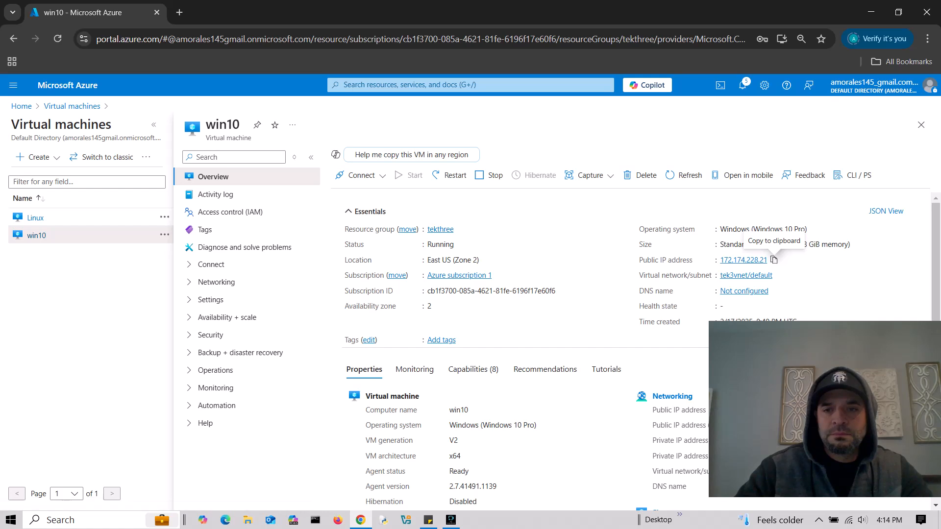
- Copy the win10 VM's IP and run 'ping 172.174.228.21 -t' in Command Prompt
left_click(773, 260)
left_click(74, 520)
type("cmd")
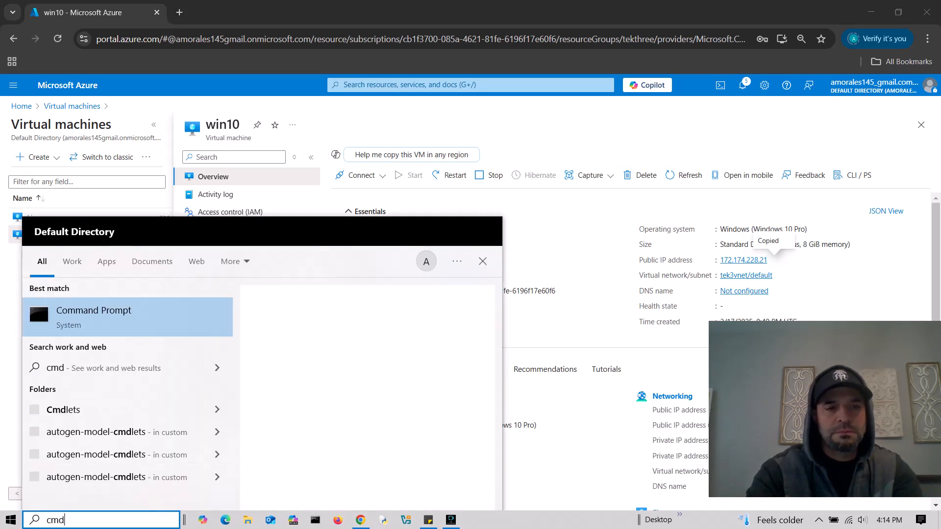
left_click(37, 296)
type("p")
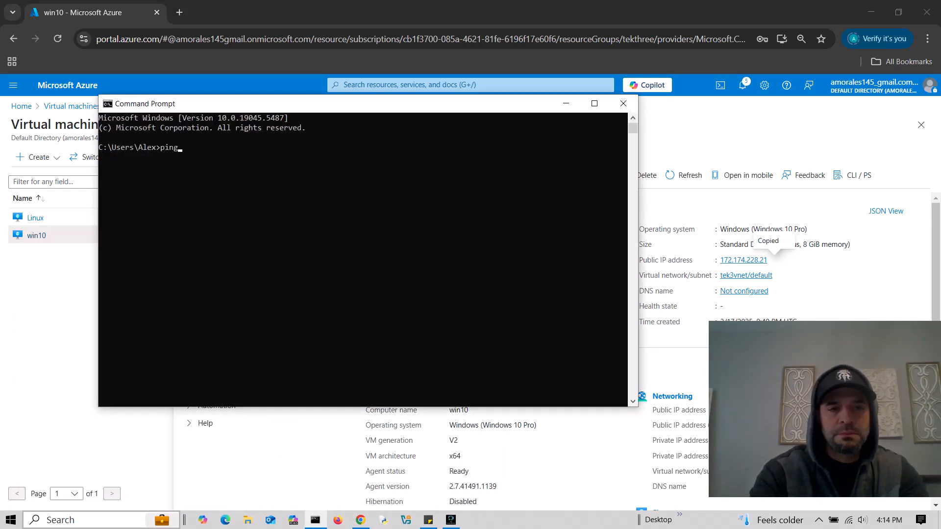
type("ing")
key("ctrl+v")
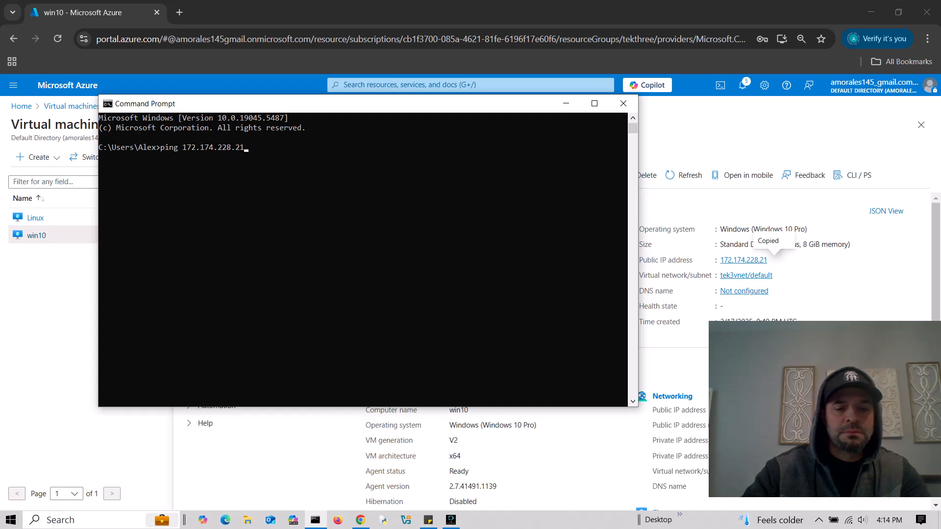
type("-t")
key("Return")
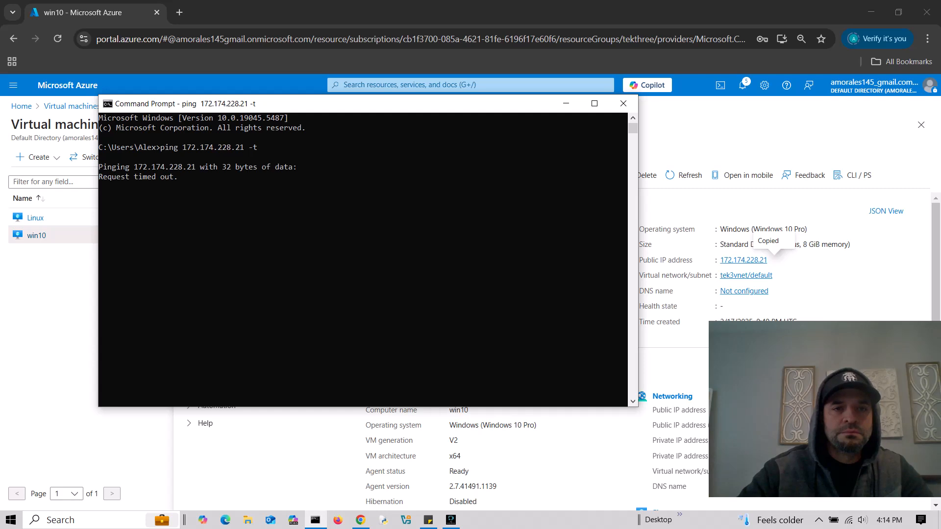
- Check the ping replies, stop the continuous ping with Ctrl+C, and minimize the console
left_click_drag(338, 107, 360, 191)
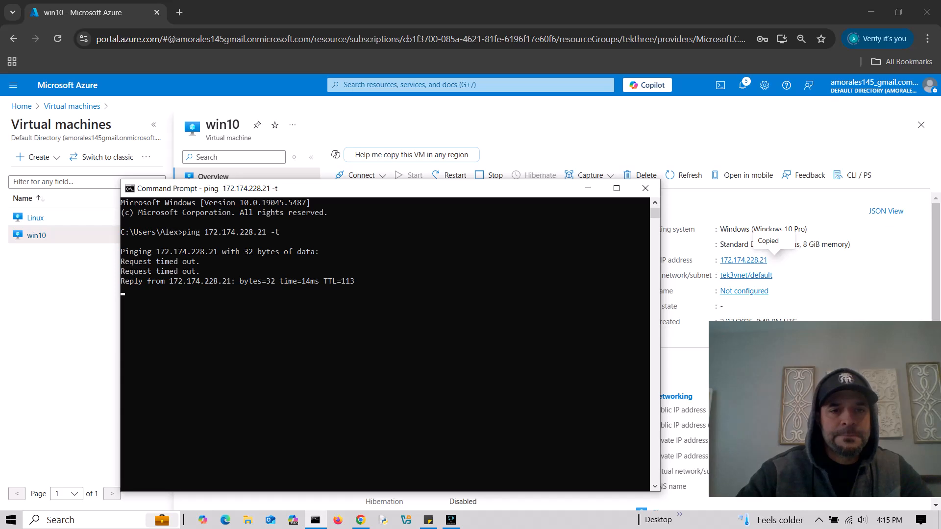
left_click_drag(360, 192, 368, 186)
left_click(383, 344)
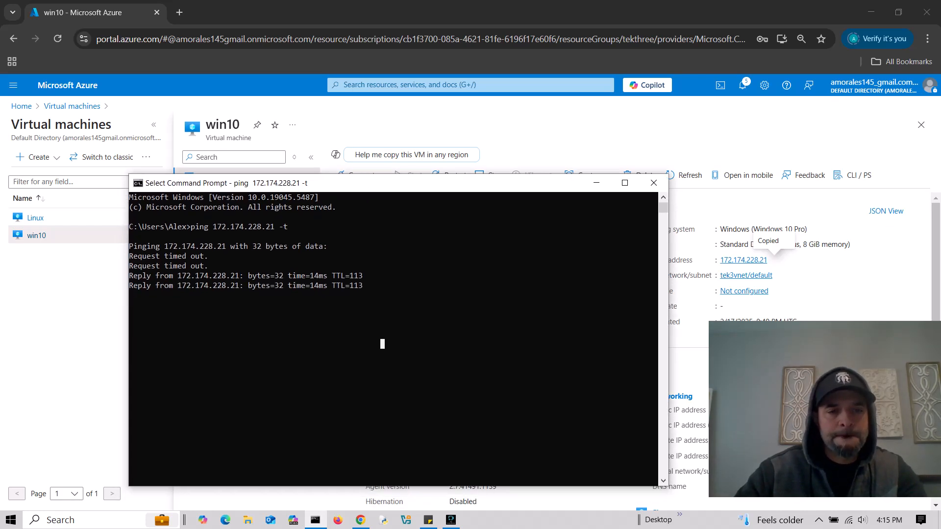
left_click(312, 344)
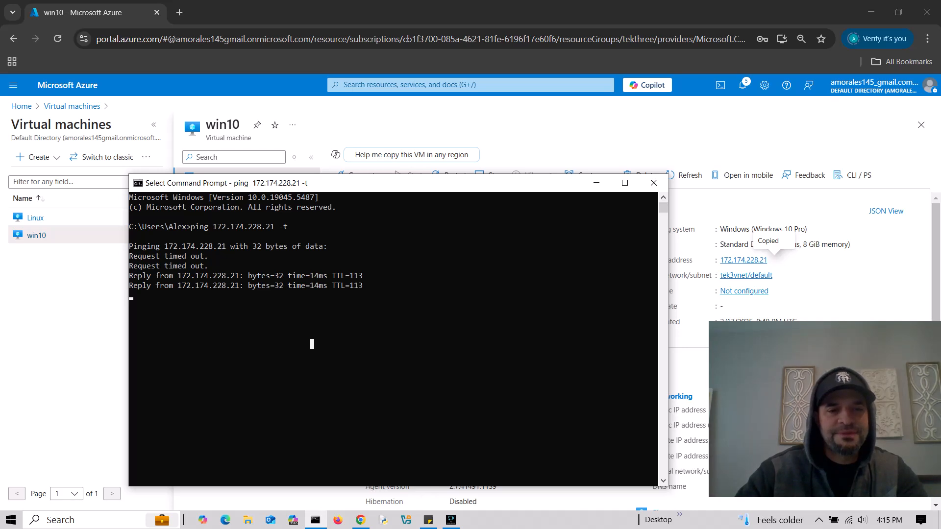
key("Escape")
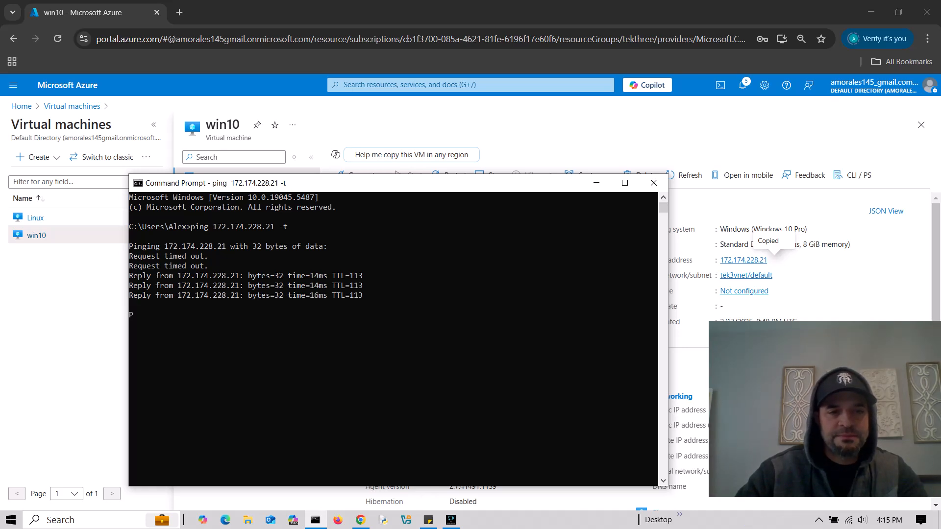
key("ctrl+c")
key("Return")
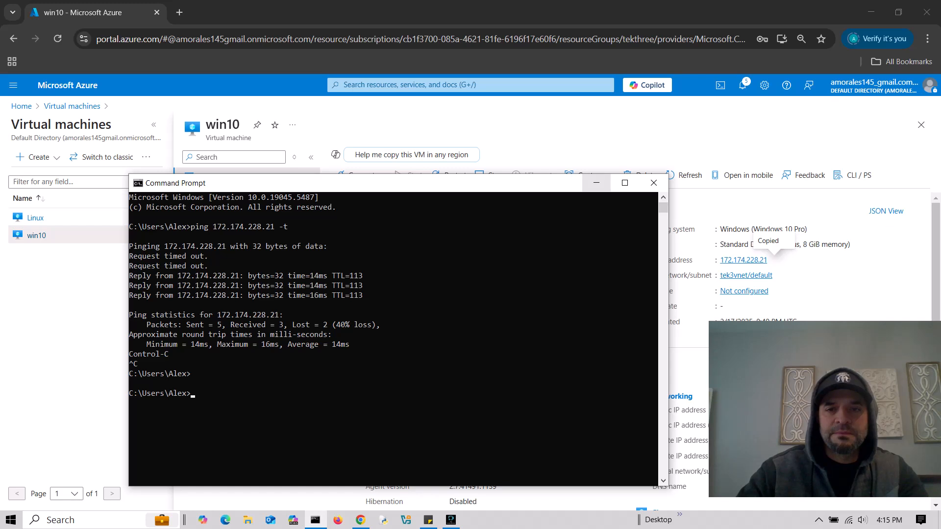
left_click(596, 182)
left_click(93, 520)
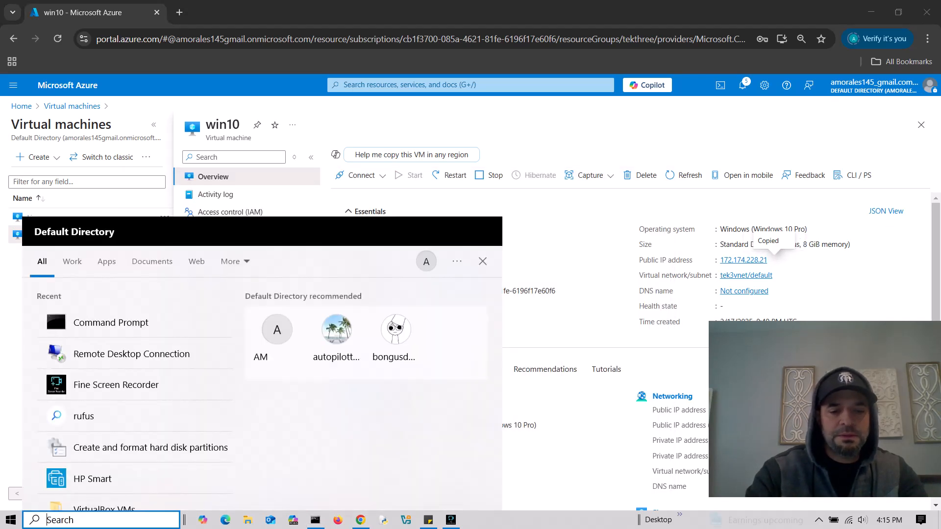
- Connect Remote Desktop to the win10 VM at 172.174.228.21
type("rdp")
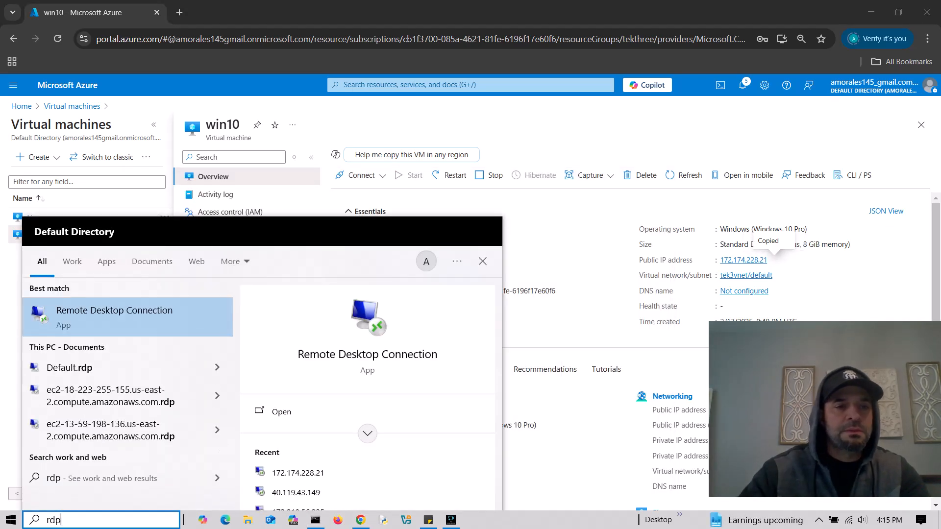
key("Return")
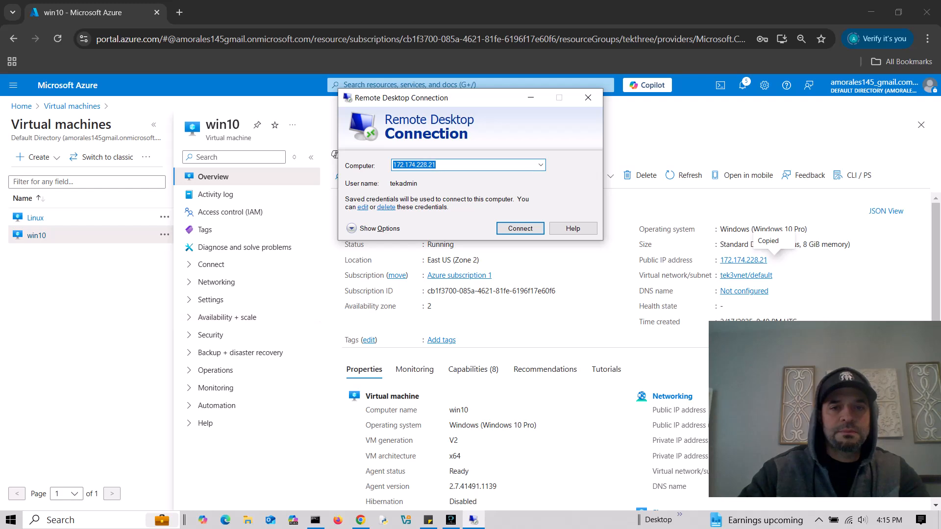
key("BackSpace")
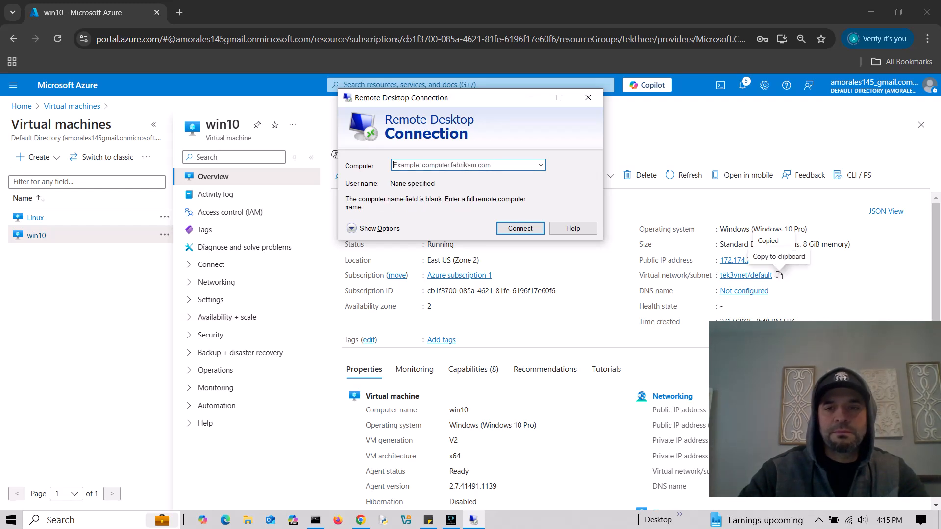
left_click(774, 261)
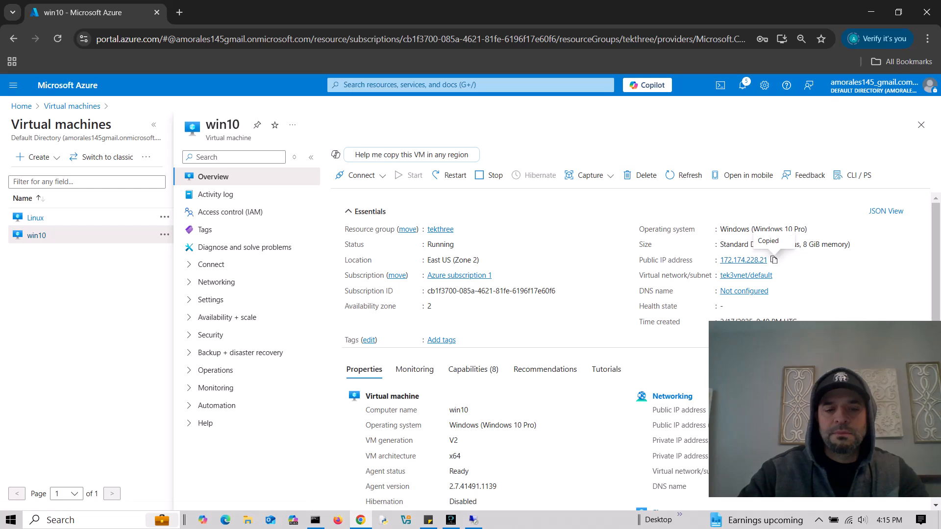
key("alt+Tab")
key("ctrl+v")
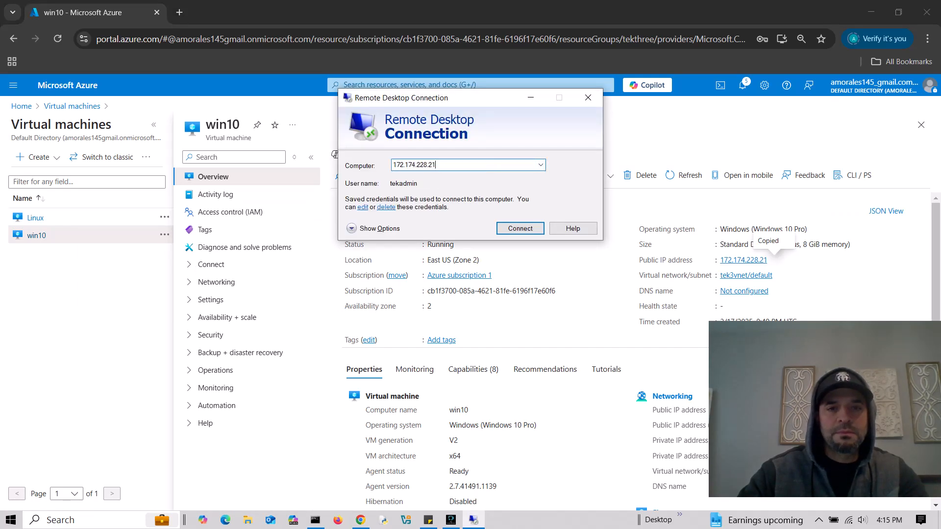
key("Return")
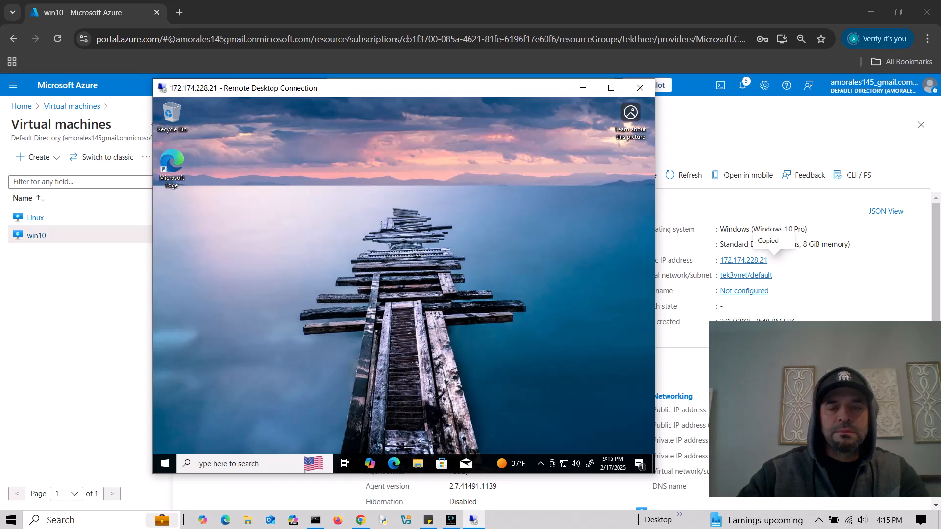
left_click_drag(403, 88, 396, 92)
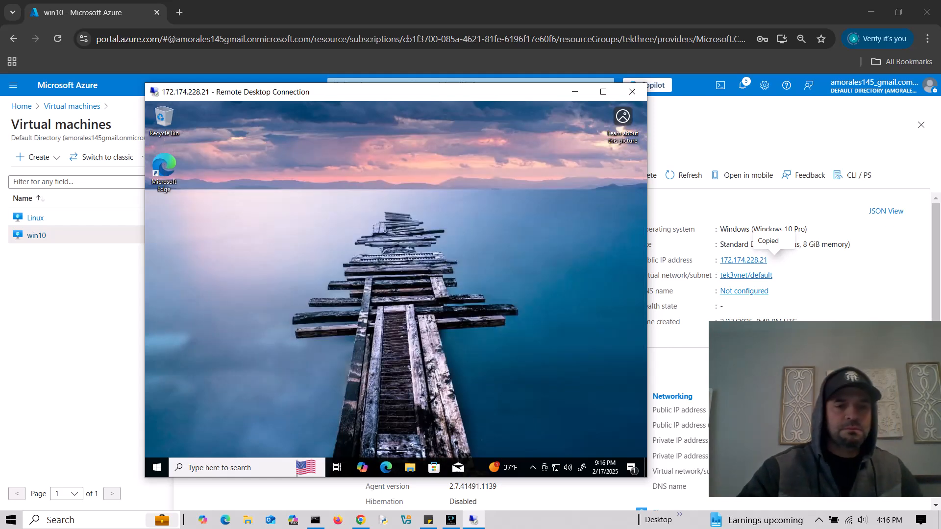
left_click(221, 468)
- Run Event Viewer as administrator, view the Windows Logs Application log, then minimize it
type("event")
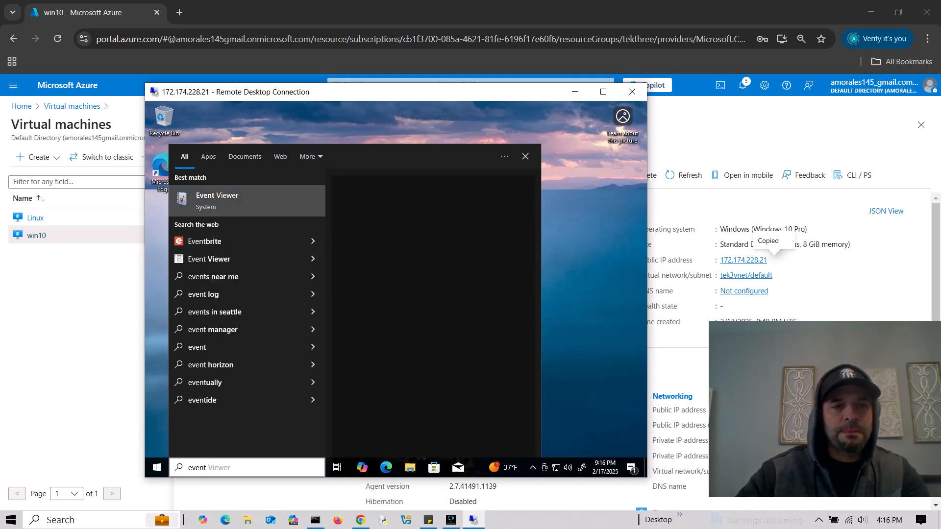
right_click(260, 201)
left_click(264, 196)
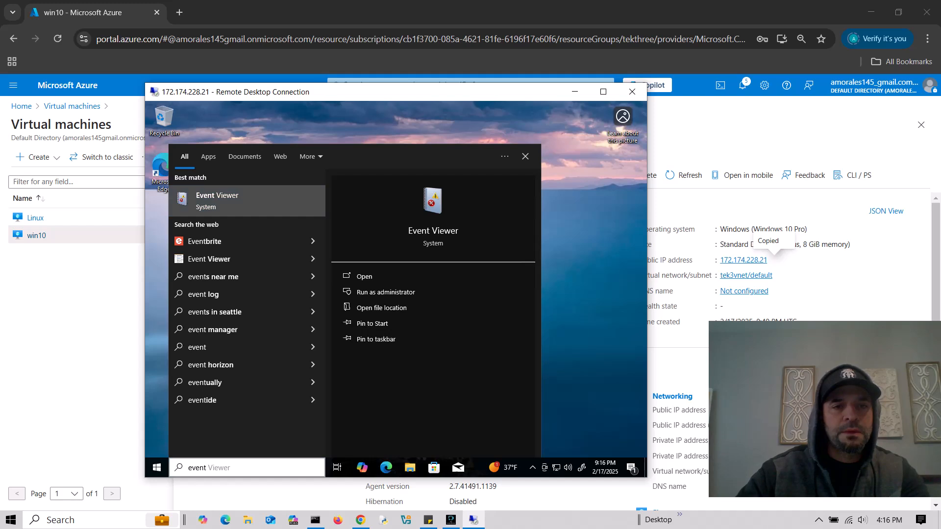
right_click(269, 203)
left_click(310, 213)
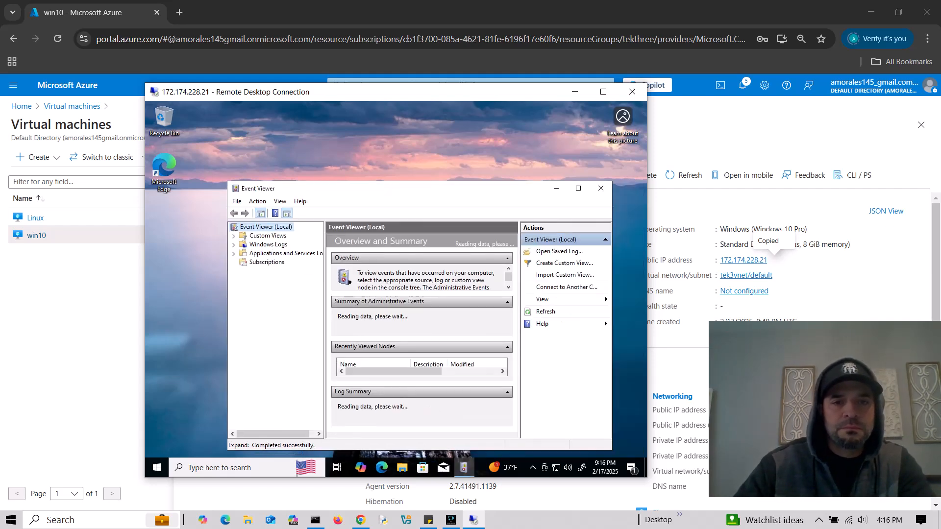
left_click(177, 190)
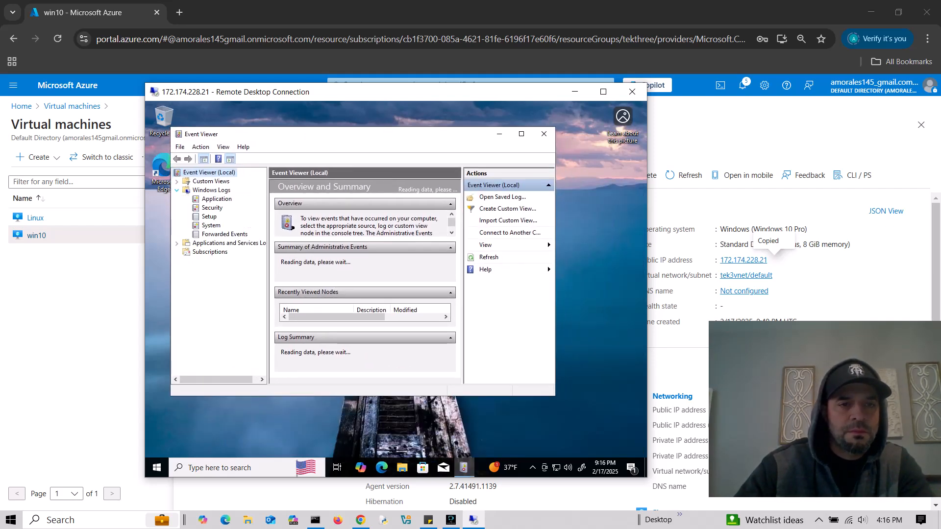
left_click(217, 199)
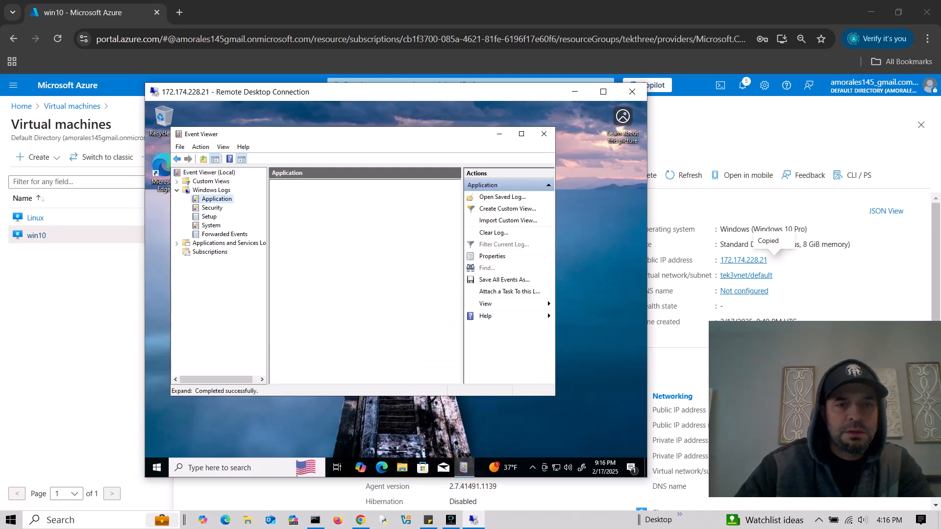
left_click(499, 134)
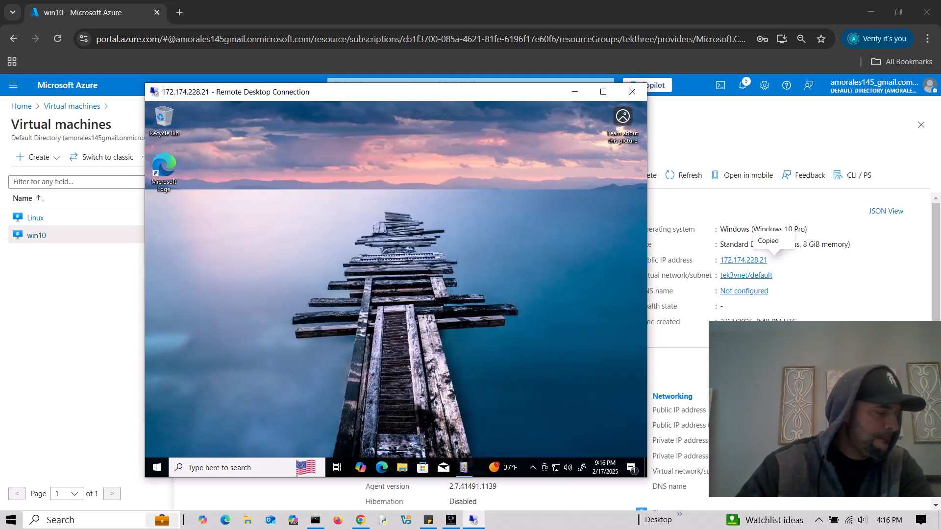
- Launch Registry Editor (regedit) on the win10 VM and maximize it
left_click(230, 467)
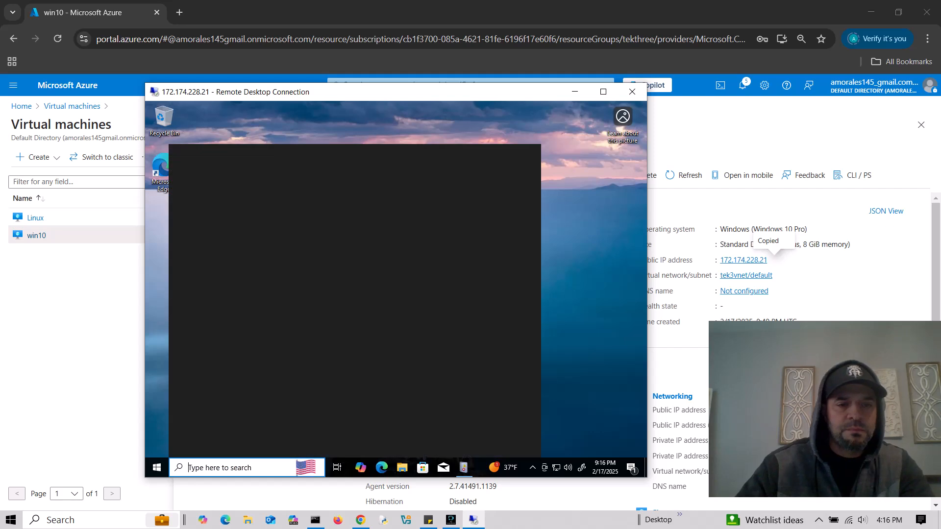
type("regew")
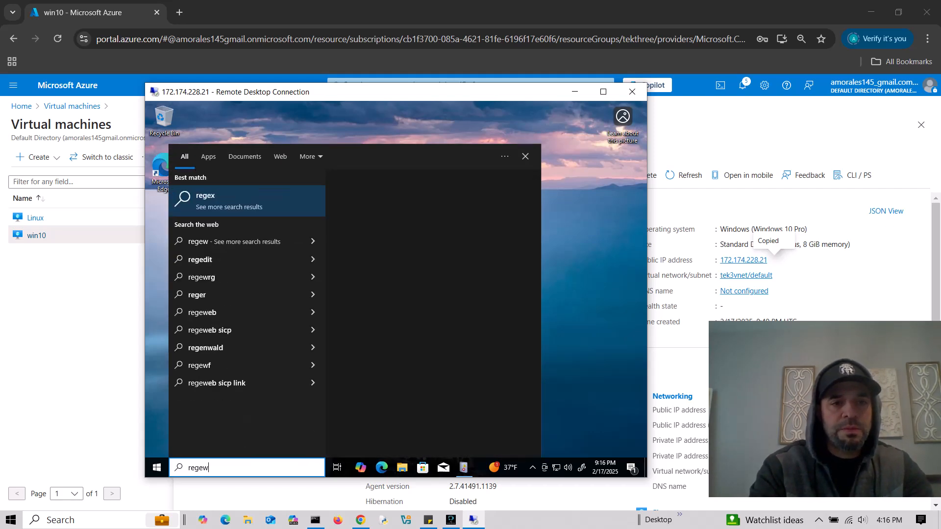
key("BackSpace")
key("BackSpace")
key("BackSpace")
key("BackSpace")
key("BackSpace")
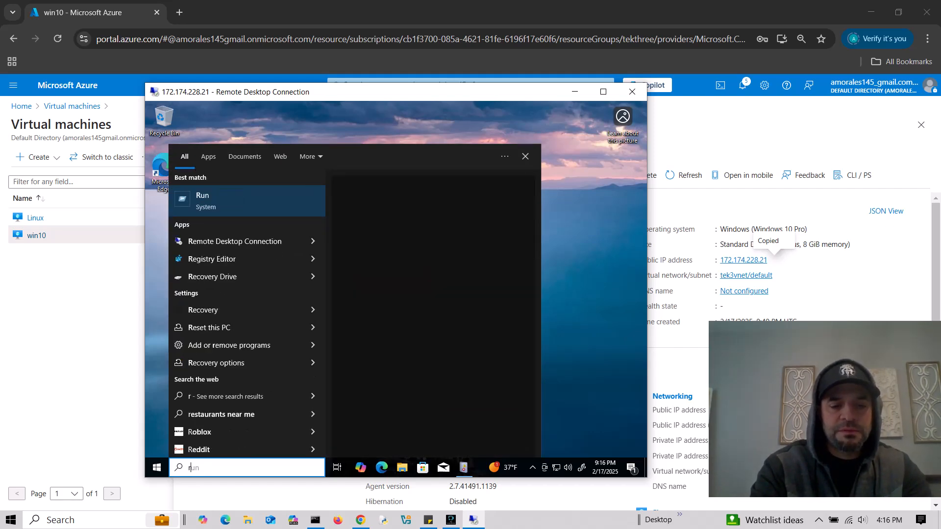
type("regedit")
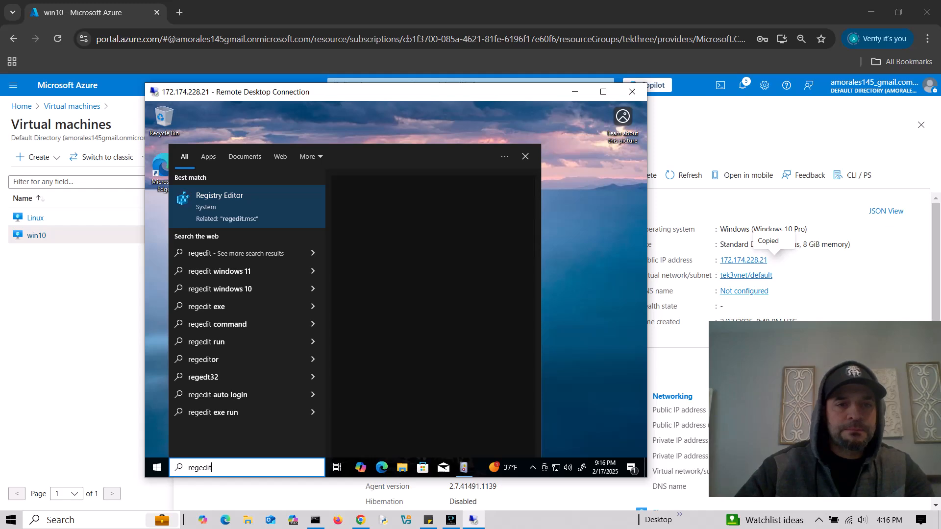
right_click(238, 219)
left_click(275, 228)
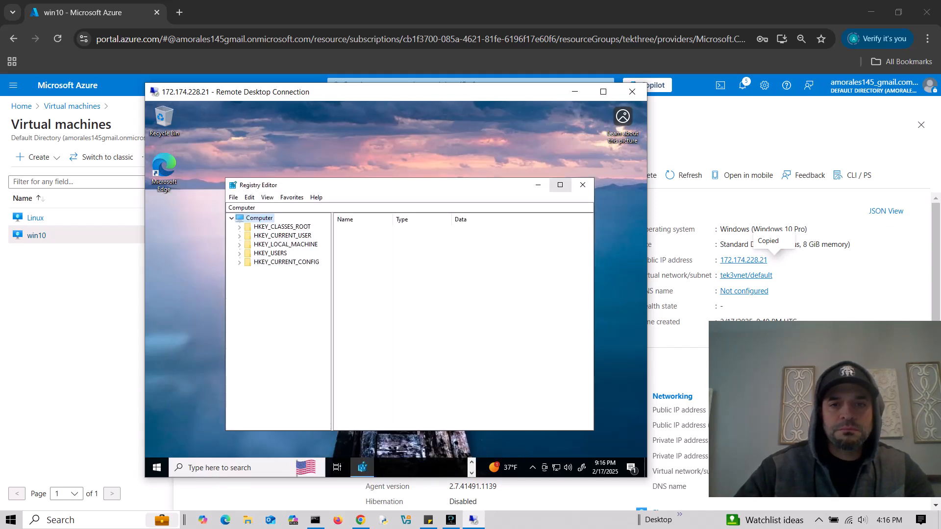
left_click(560, 184)
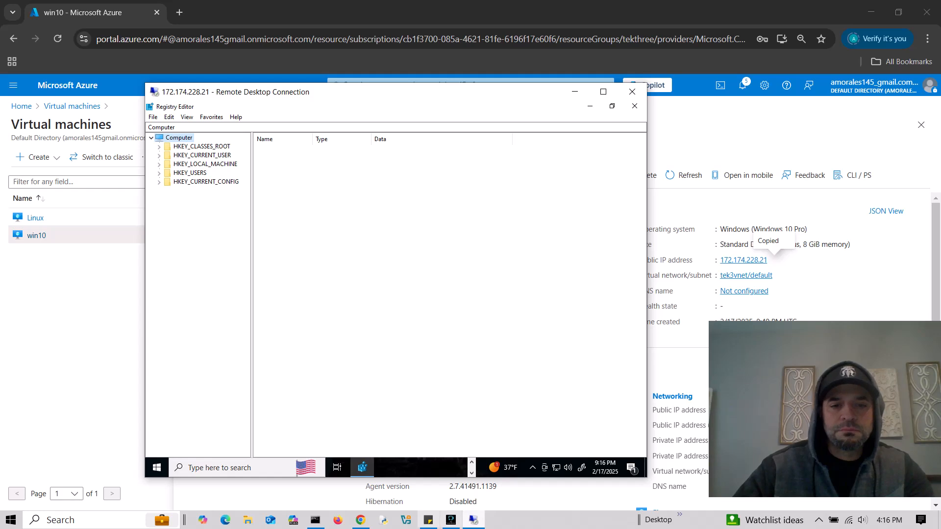
- Navigate to HKLM\SYSTEM\CurrentControlSet\Services\EventLog and expand it
left_click(429, 520)
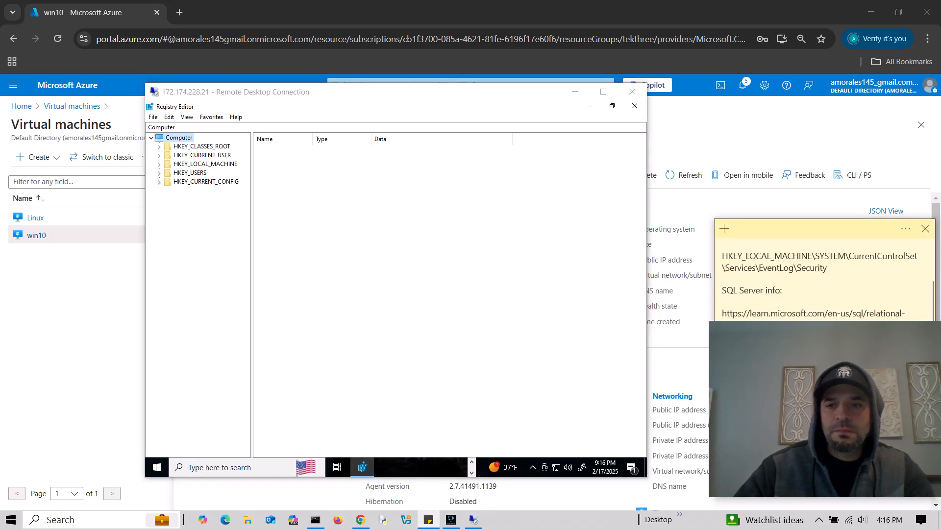
left_click(158, 165)
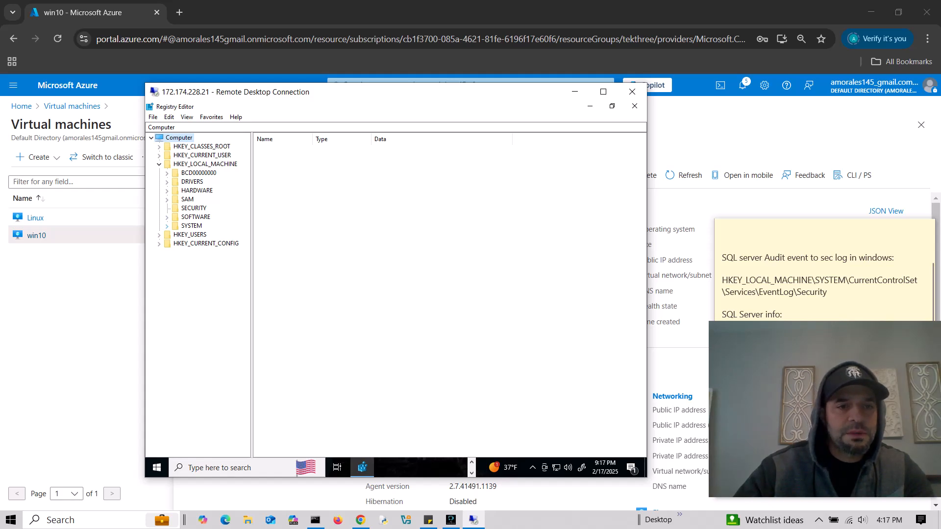
left_click(168, 226)
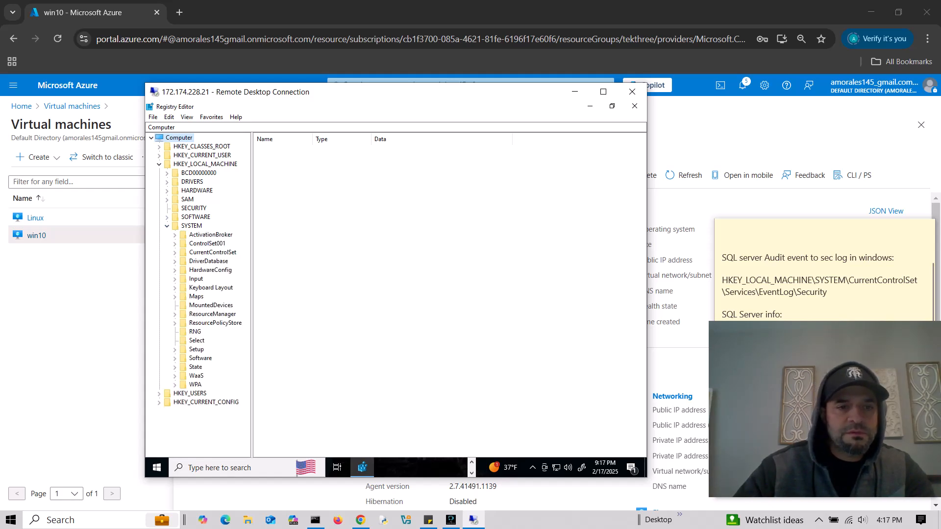
left_click(175, 252)
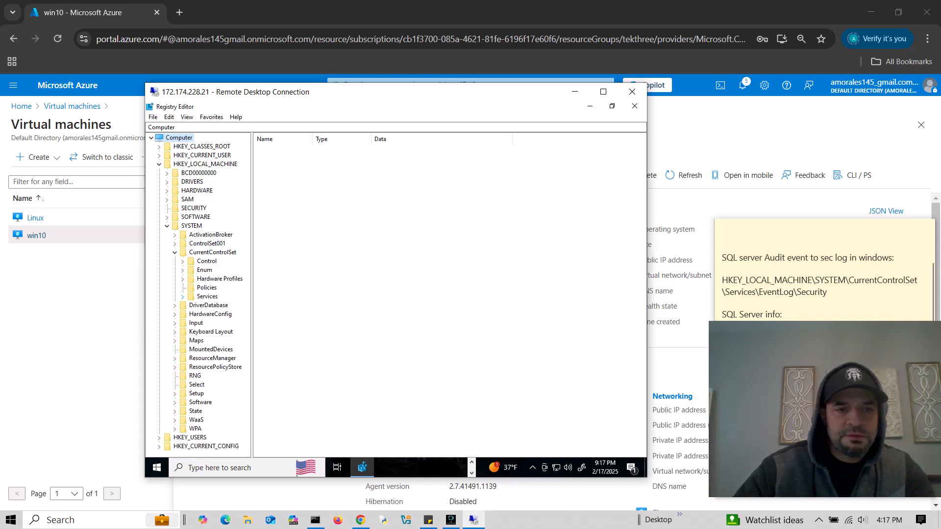
left_click(183, 296)
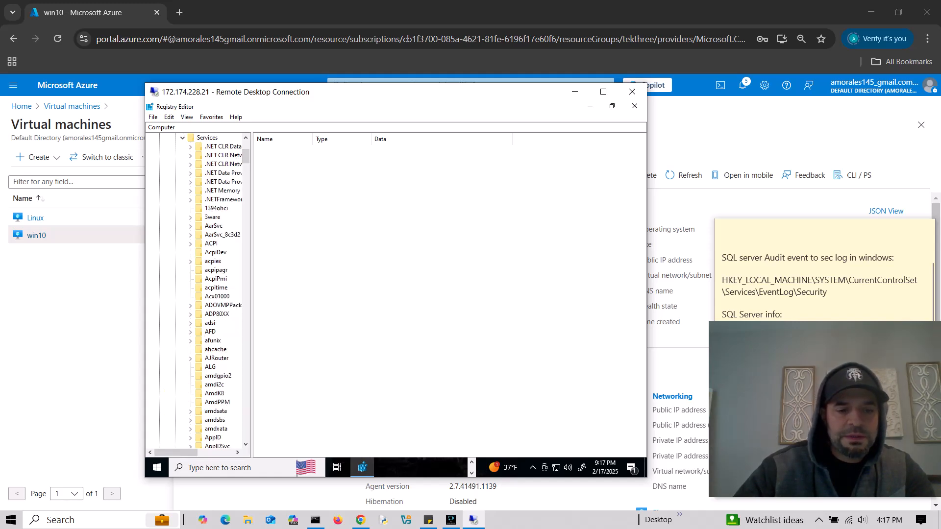
type("event")
scroll(215, 294, "up", 20)
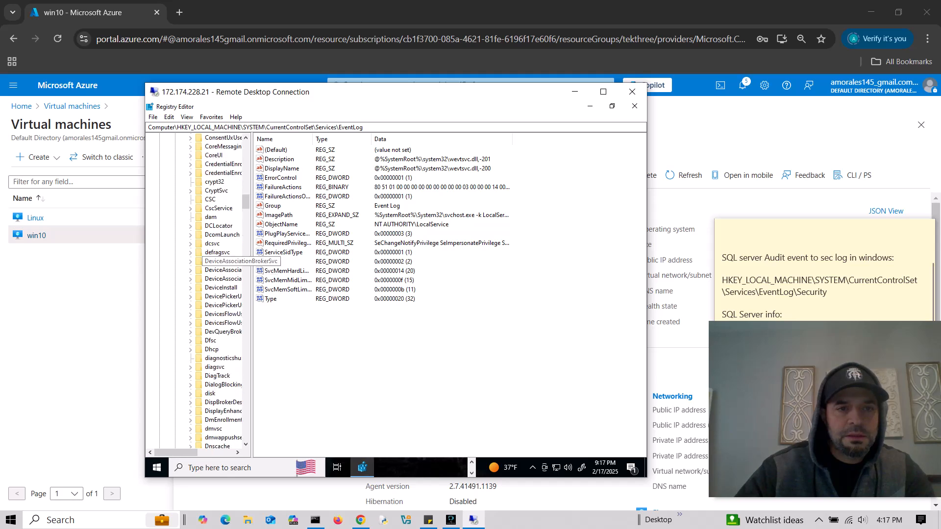
scroll(216, 294, "down", 20)
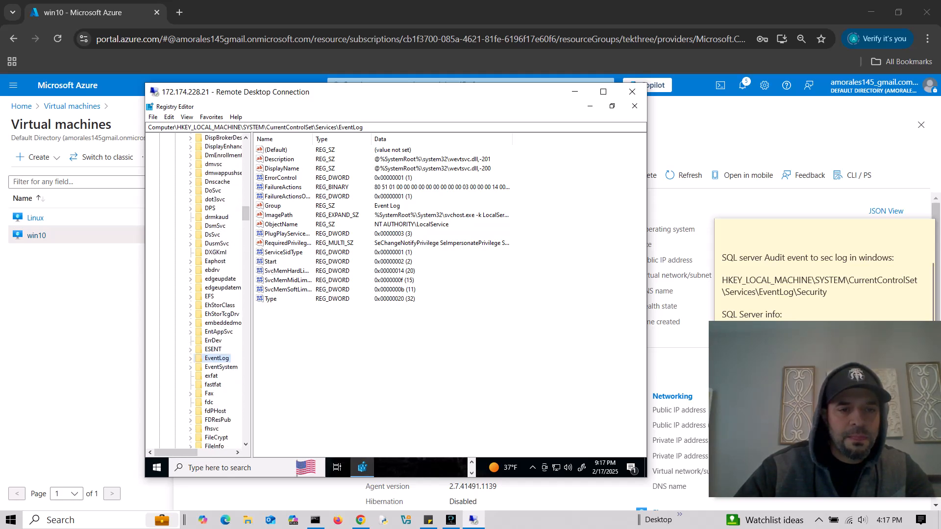
key("Right")
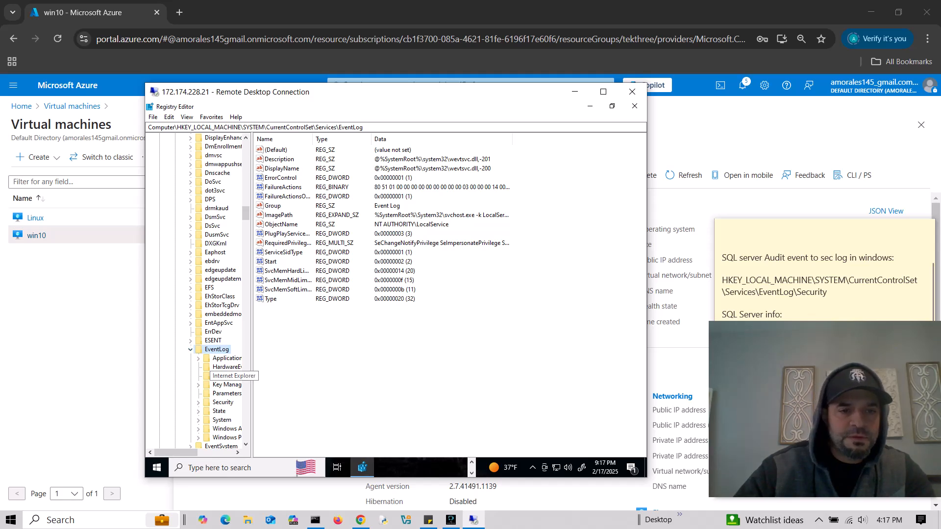
- Add NETWORK SERVICE to the Security key's permissions with Full Control allowed, and apply
right_click(214, 402)
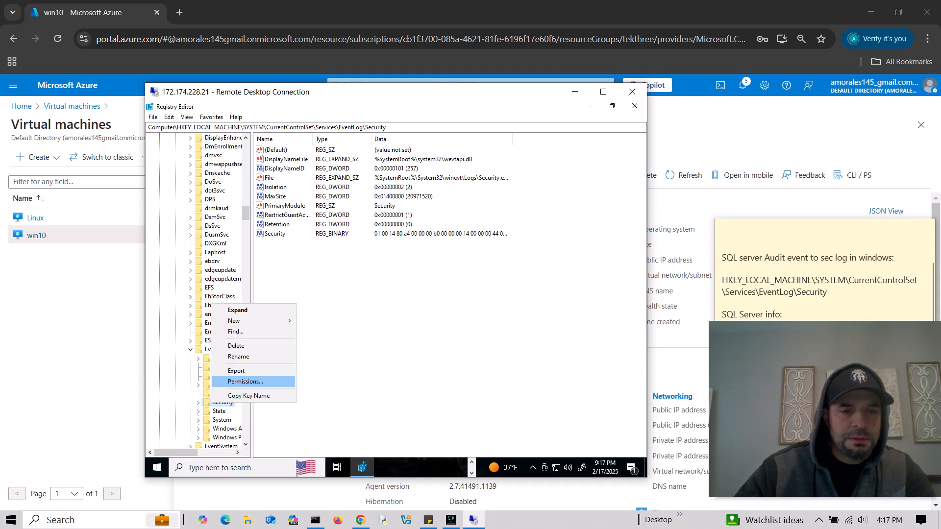
left_click(245, 381)
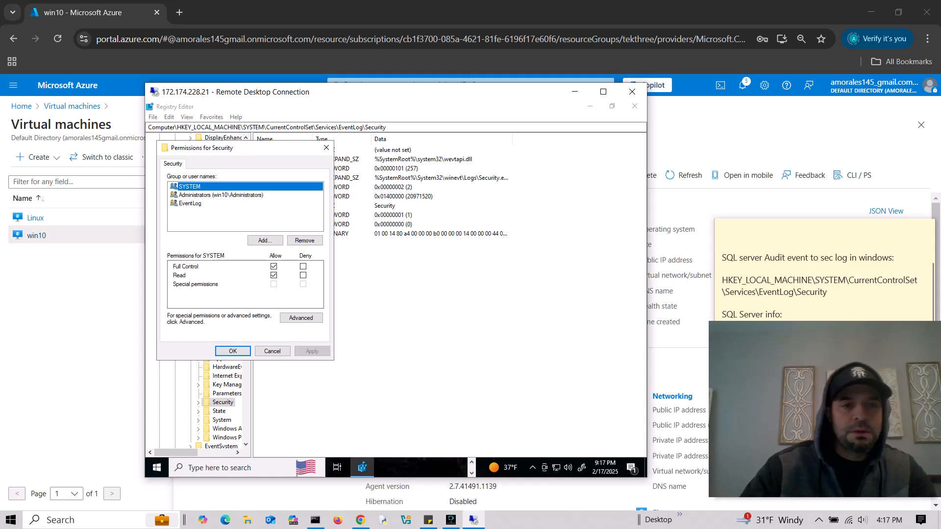
left_click(264, 240)
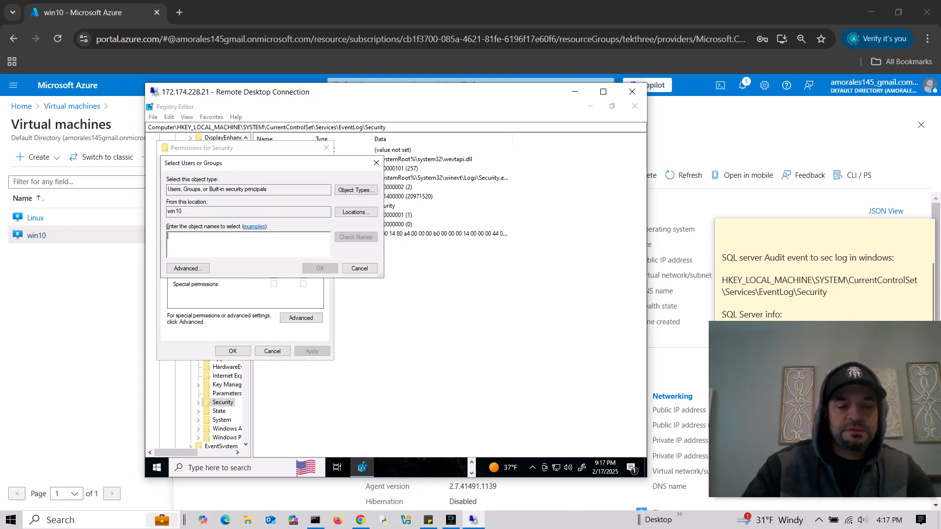
type("network")
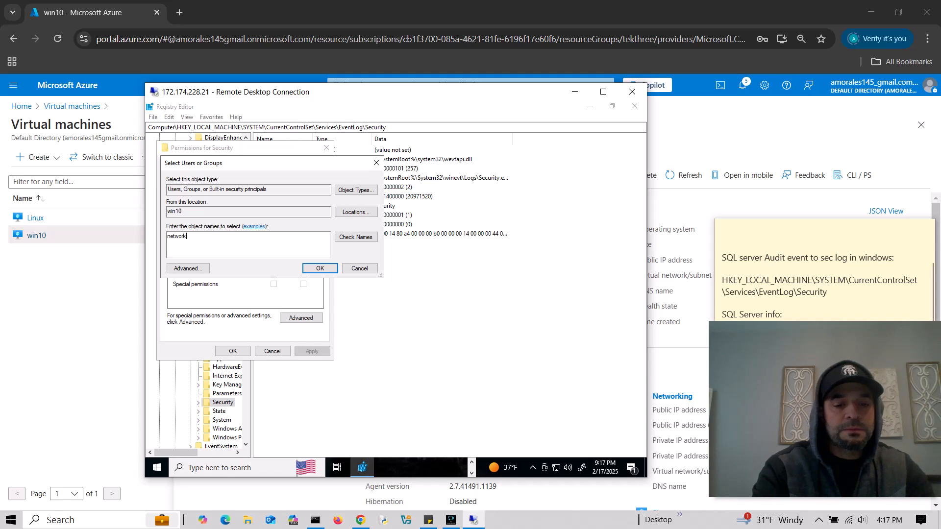
type(" service")
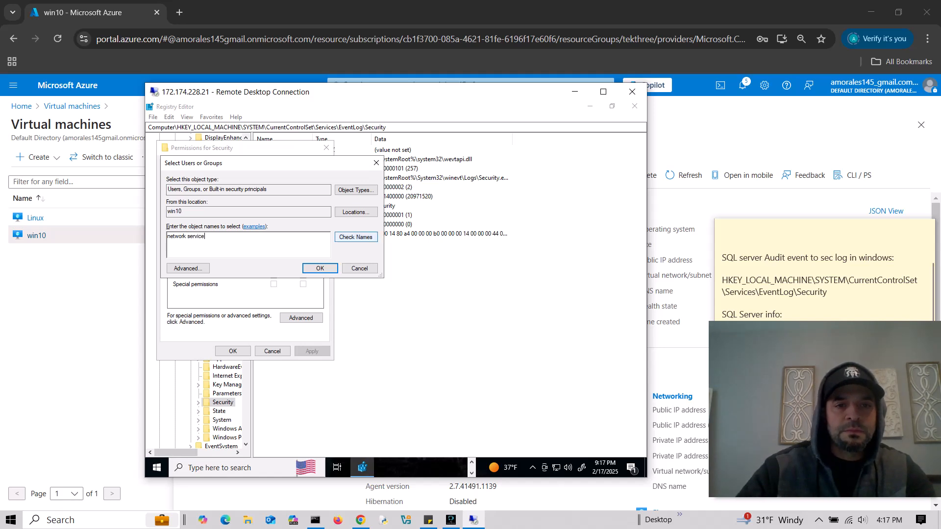
left_click(356, 237)
left_click(320, 269)
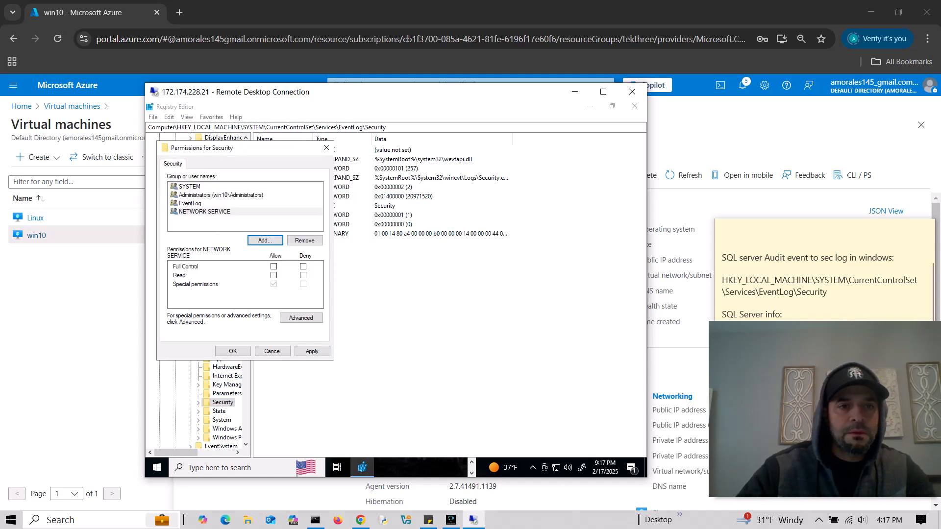
left_click(274, 266)
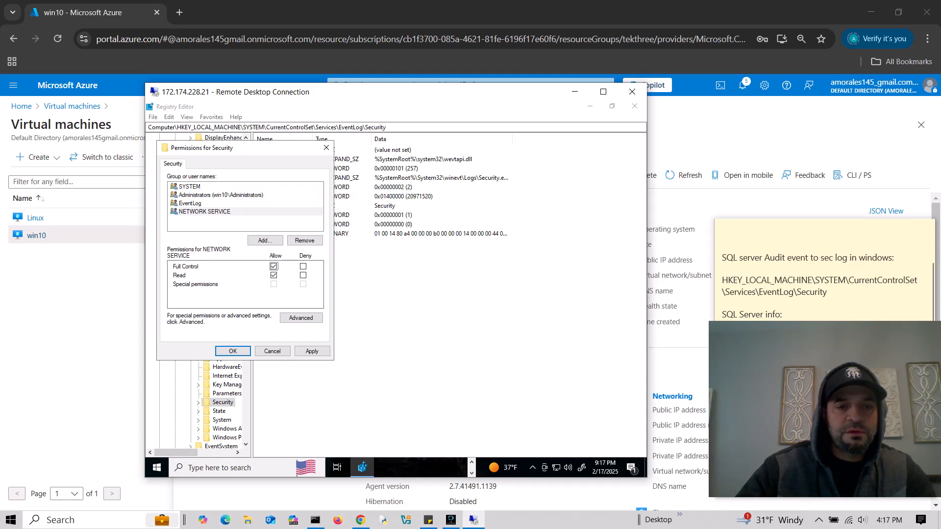
left_click(312, 351)
left_click(232, 351)
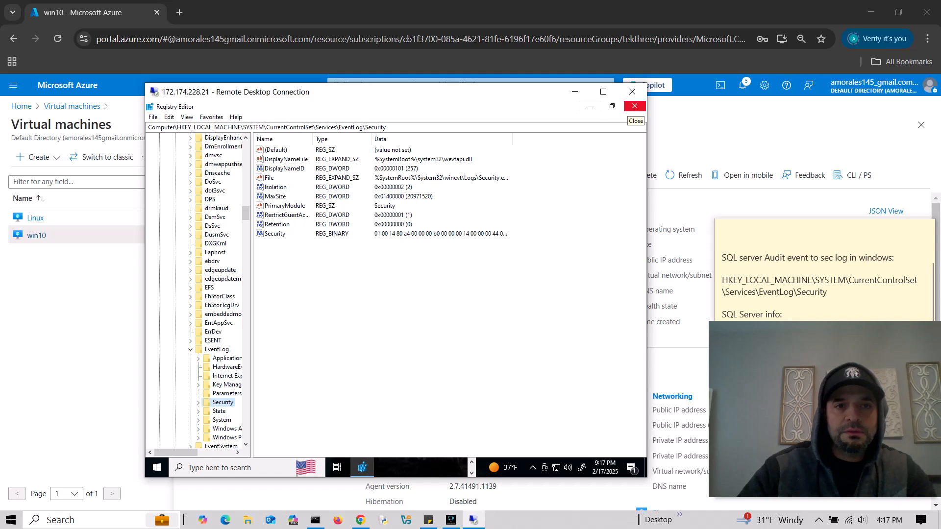
- Minimize Registry Editor, dismiss Edge's restore-pages popup, and move the registry-path sticky note aside
left_click(590, 106)
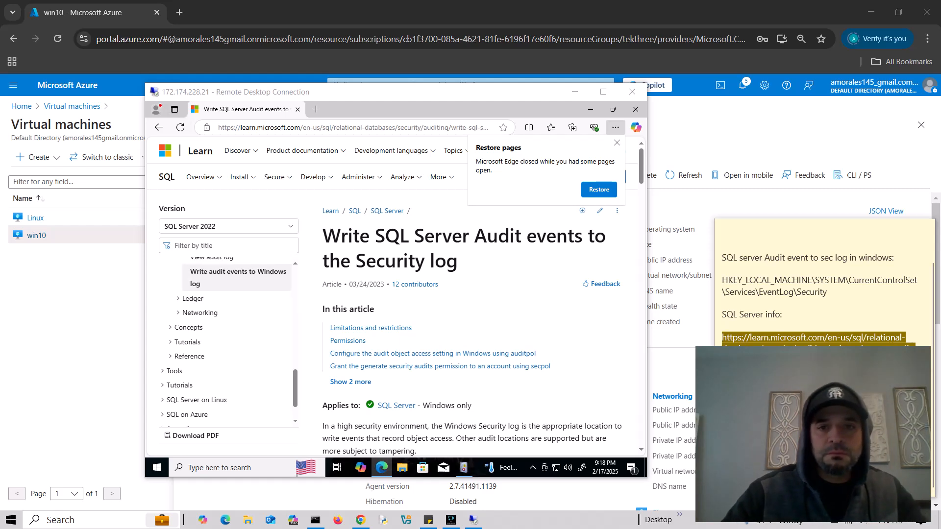
left_click(617, 142)
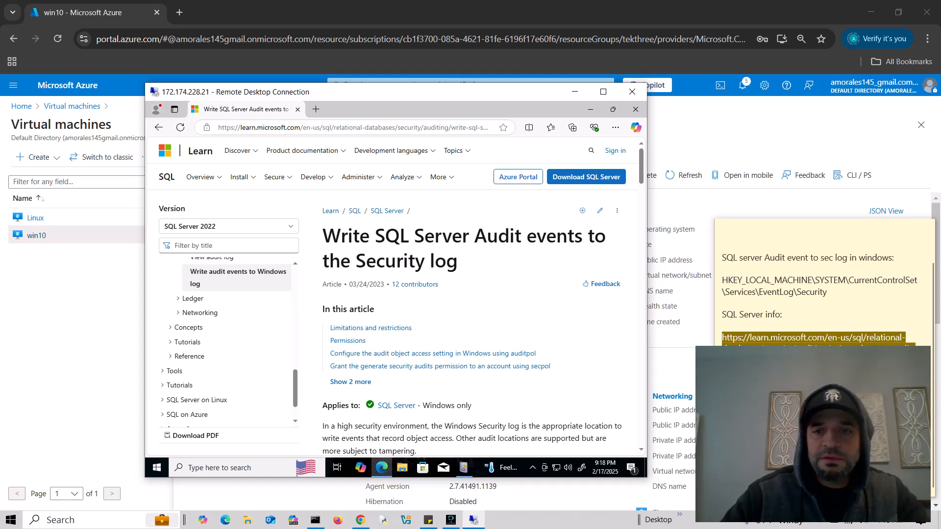
left_click_drag(810, 225, 811, 200)
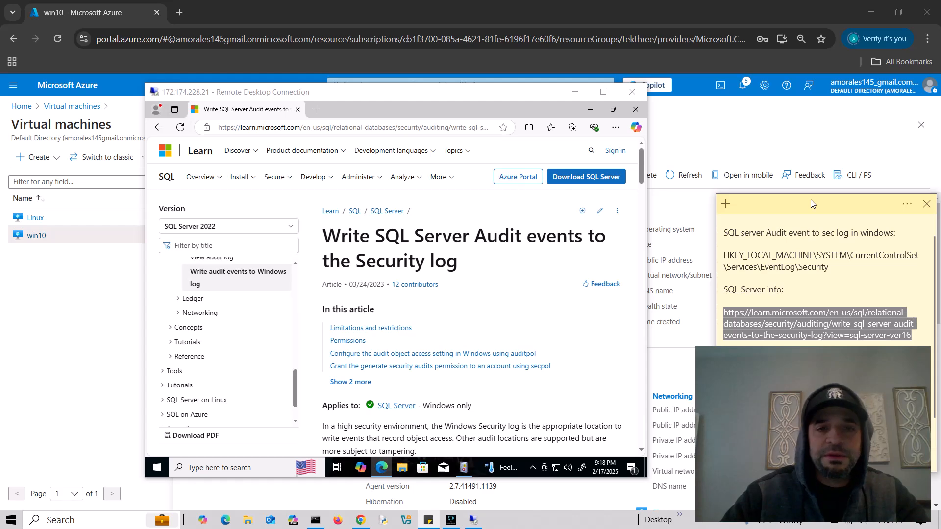
left_click(520, 309)
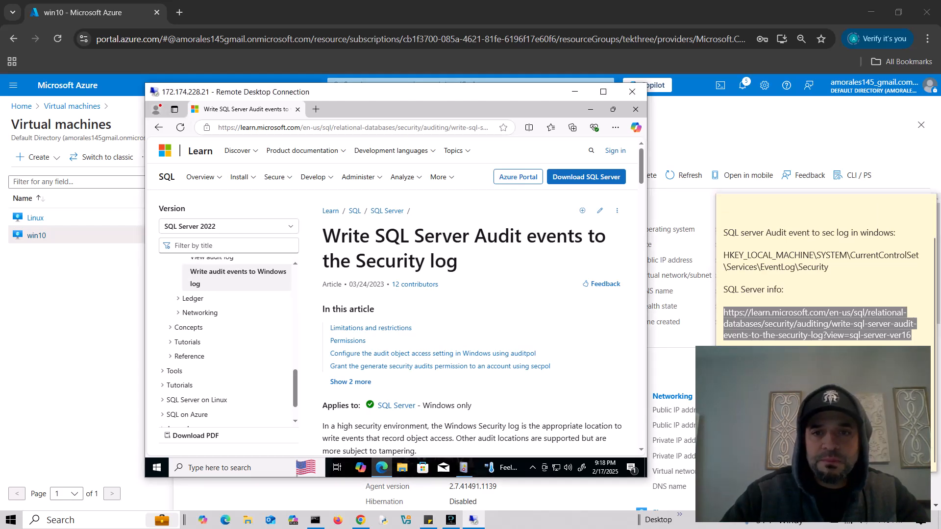
- Scroll to the auditpol section and copy its application generated auditing command
scroll(520, 309, "down", 5)
scroll(520, 309, "down", 9)
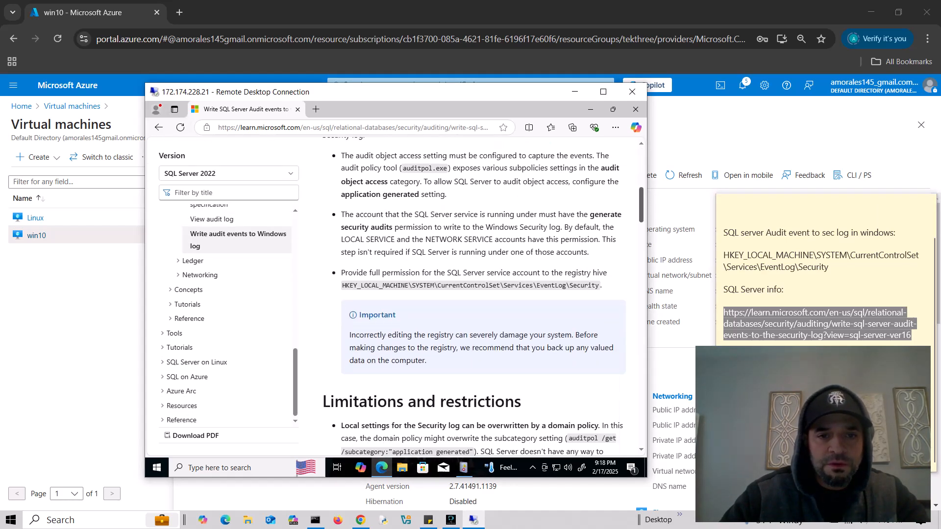
scroll(520, 309, "down", 6)
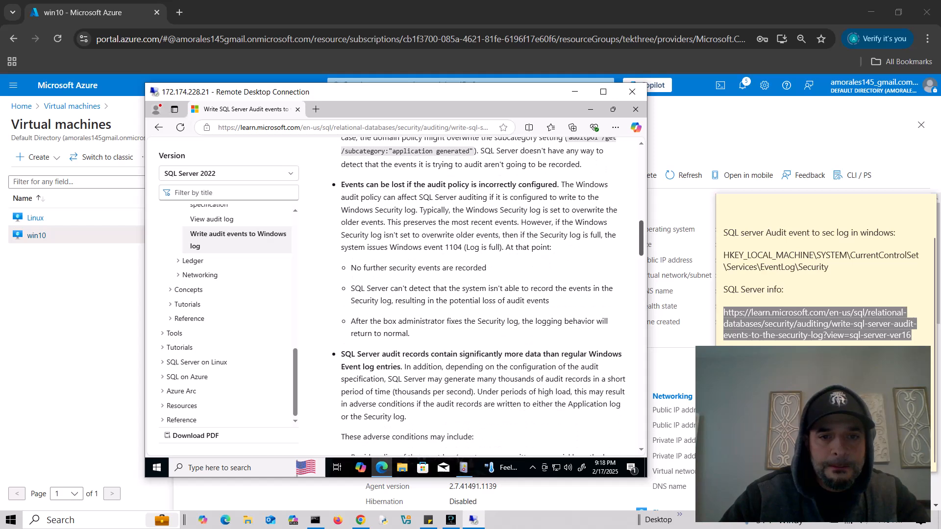
scroll(482, 297, "down", 8)
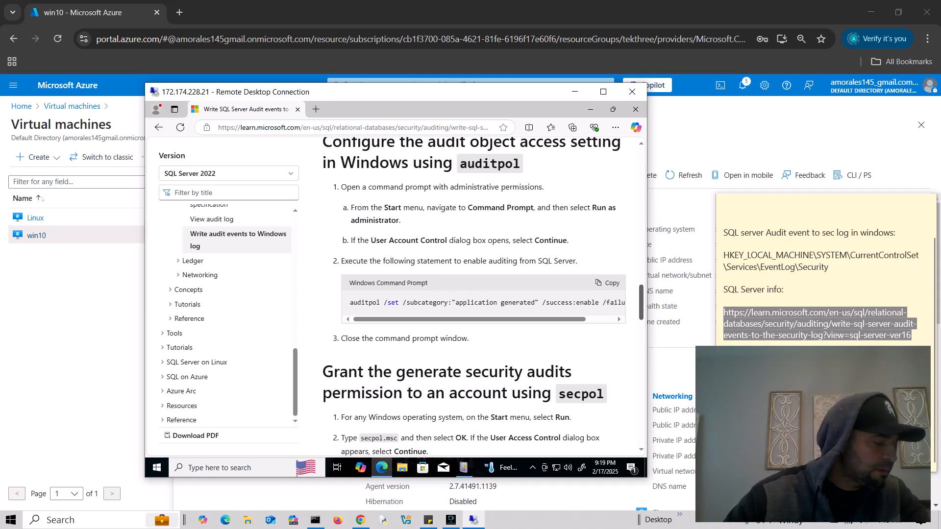
left_click_drag(641, 302, 641, 304)
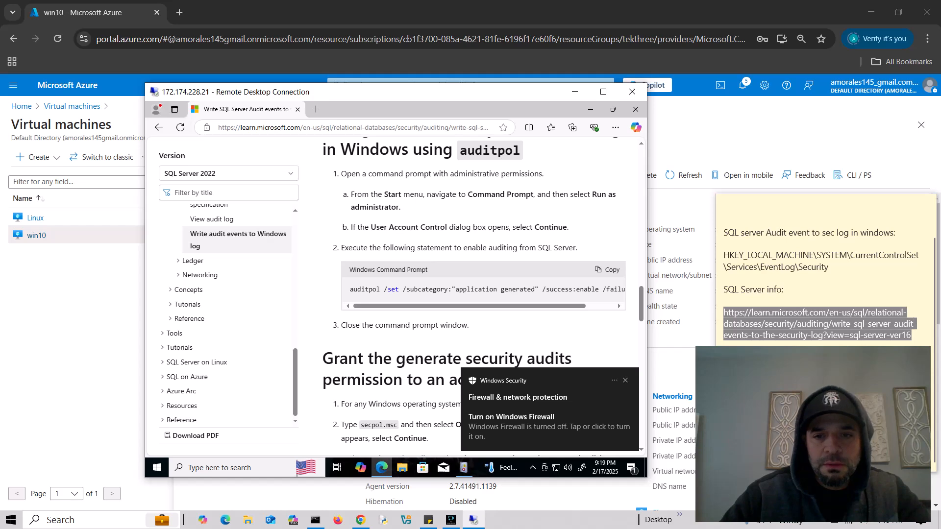
left_click(607, 269)
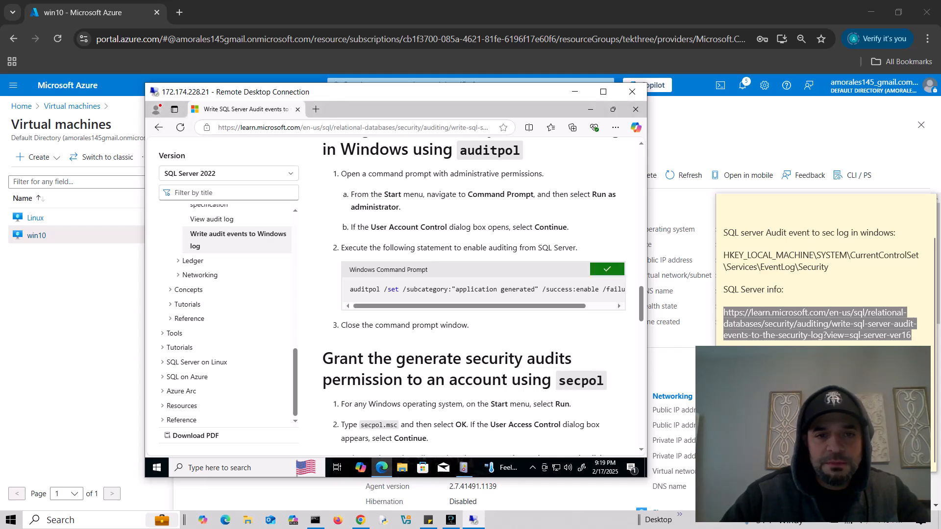
left_click_drag(554, 306, 582, 306)
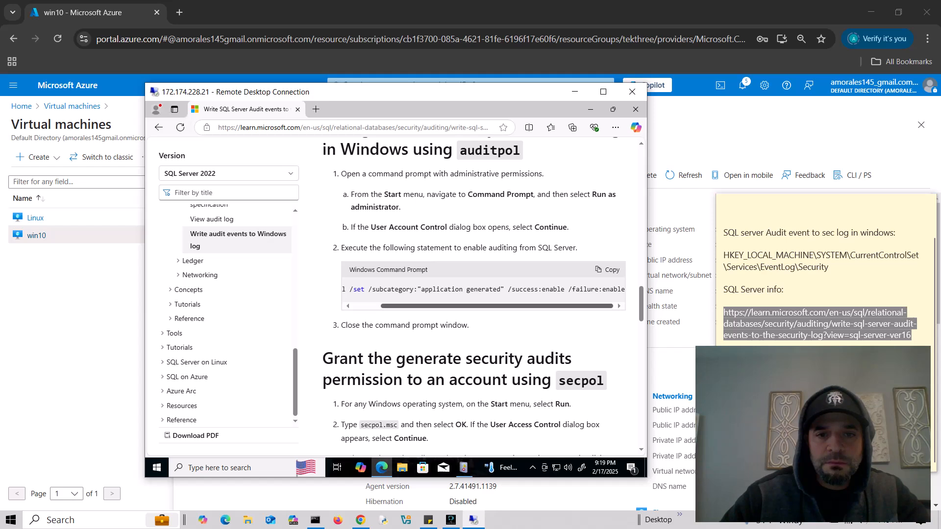
left_click_drag(497, 306, 469, 306)
- Run the copied auditpol command in an administrator Command Prompt, then minimize it and Edge
left_click(228, 468)
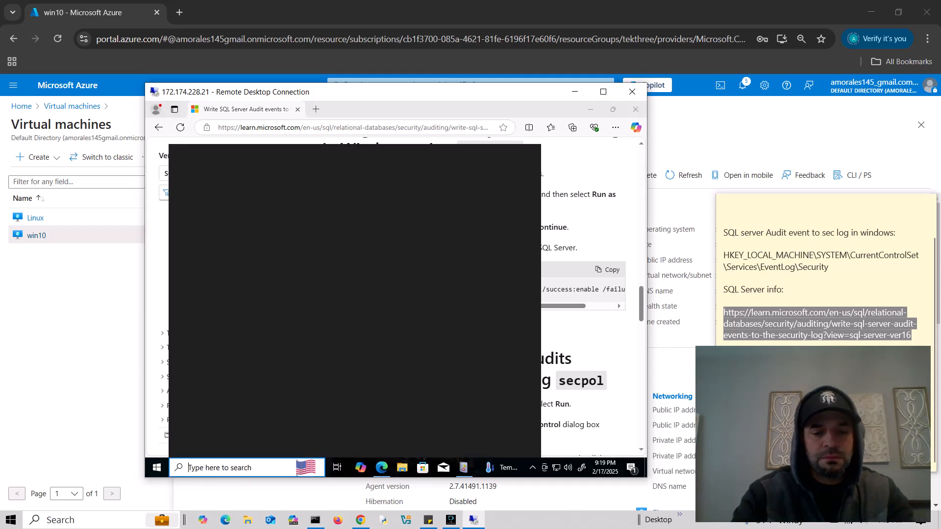
type("cmd")
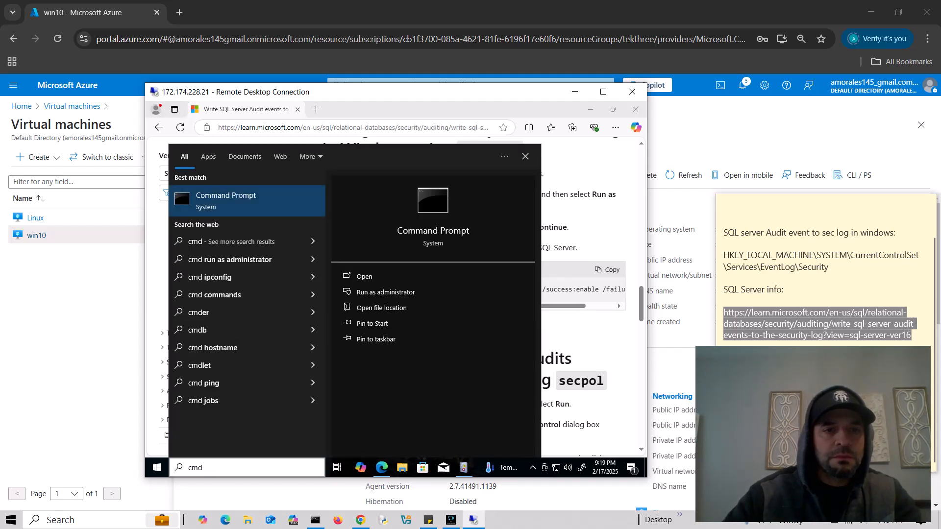
right_click(243, 201)
left_click(282, 212)
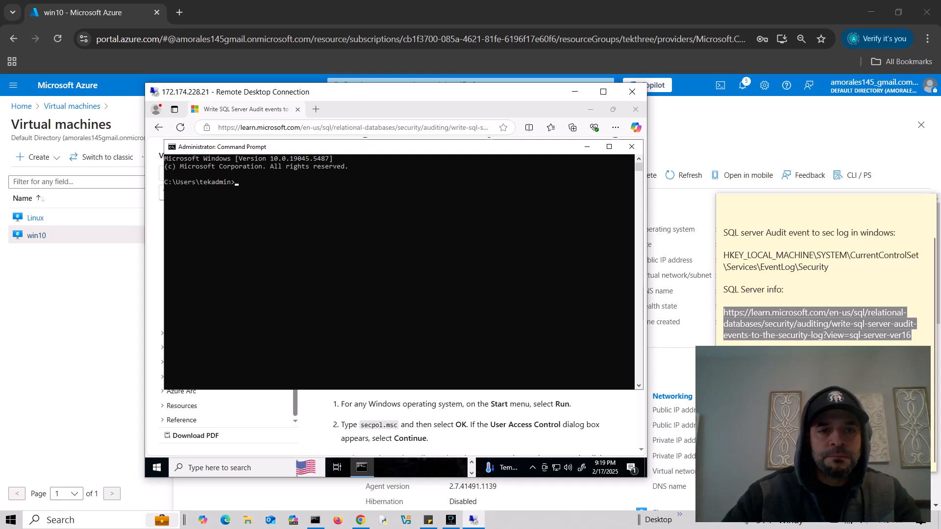
key("ctrl+v")
key("Return")
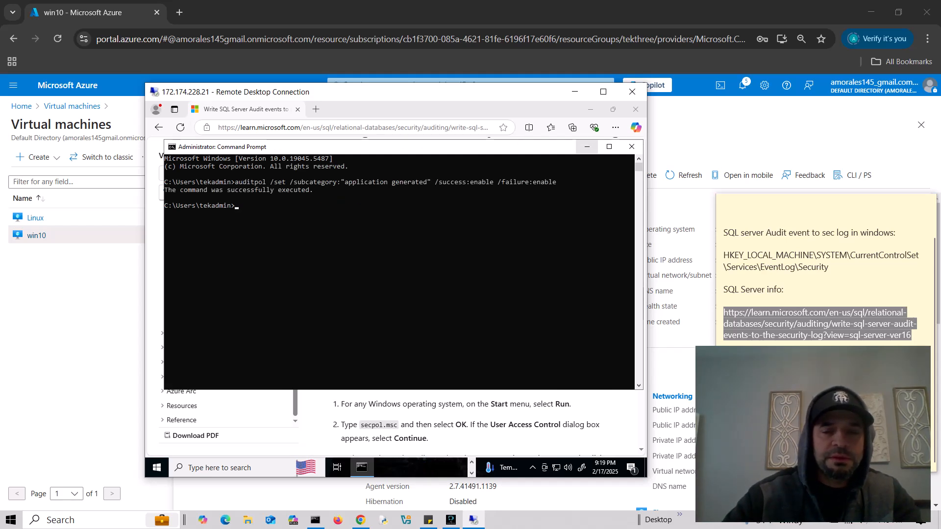
left_click(587, 146)
left_click(591, 109)
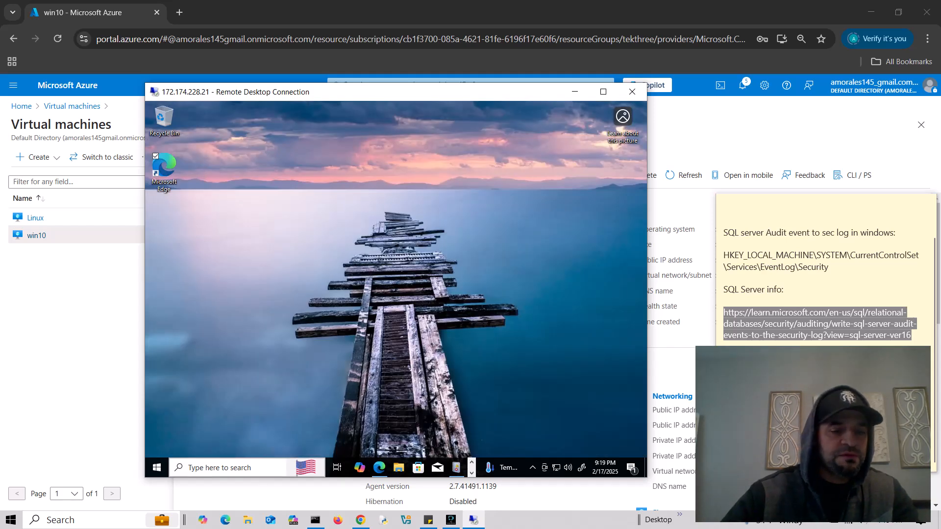
- Search 'ssms' in the remote Start menu and launch SQL Server Management Studio 20
left_click(228, 468)
type("ss")
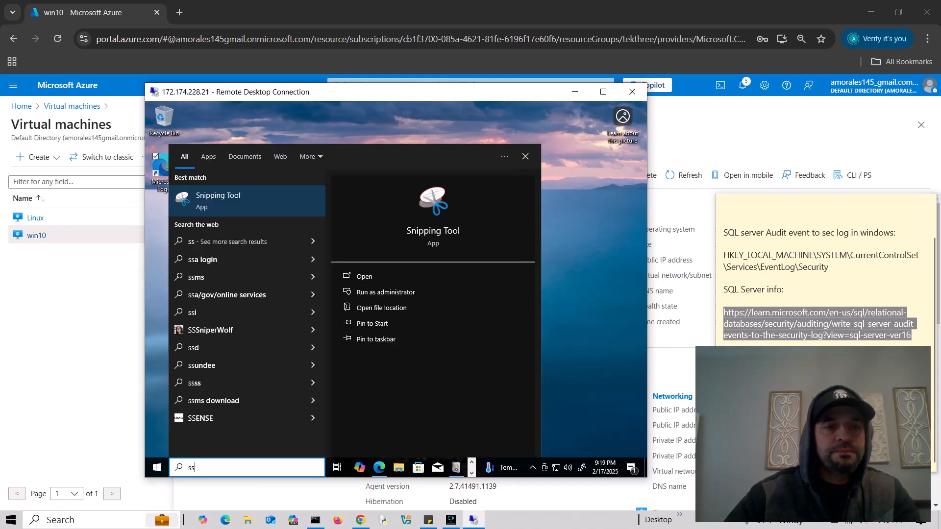
type("sm")
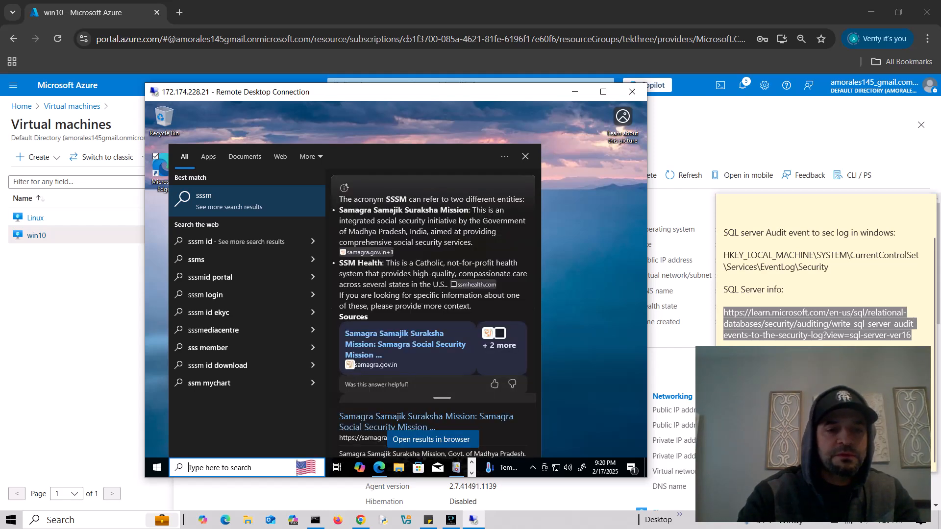
key("BackSpace")
key("BackSpace")
key("BackSpace")
key("BackSpace")
type("ssms")
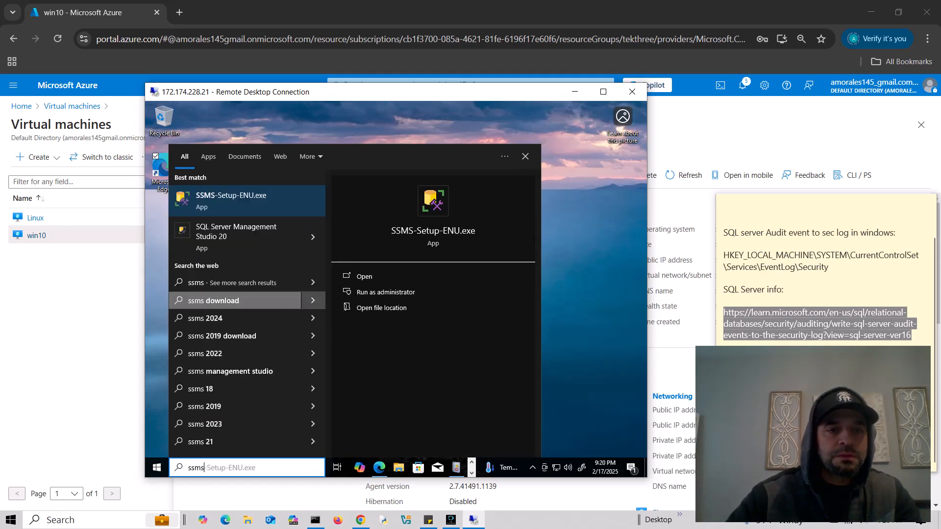
left_click(236, 237)
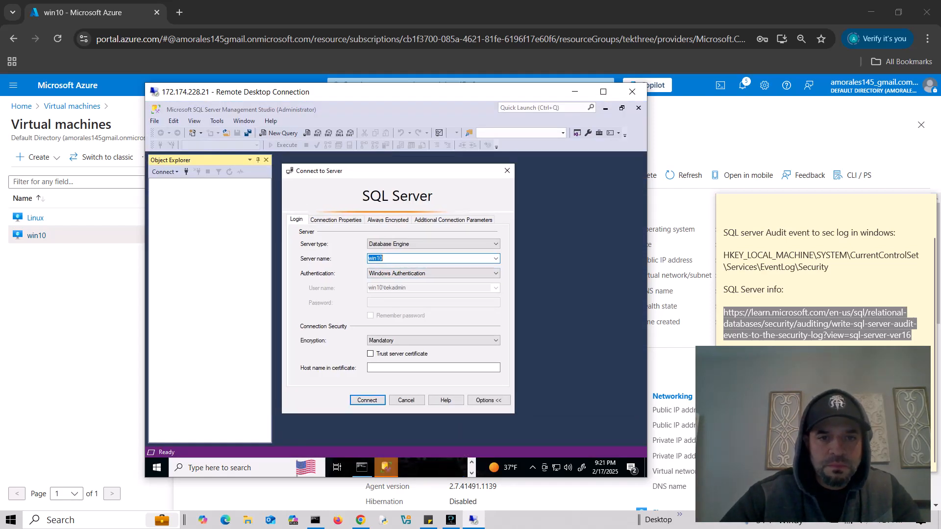
- Connect to win10 with SQL Server Authentication as sa, trusting the server certificate
left_click(433, 273)
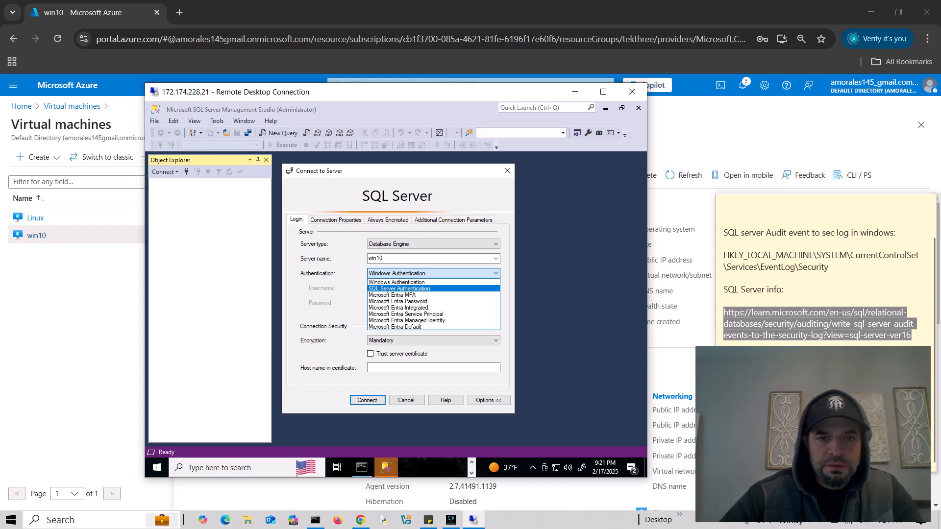
left_click(406, 289)
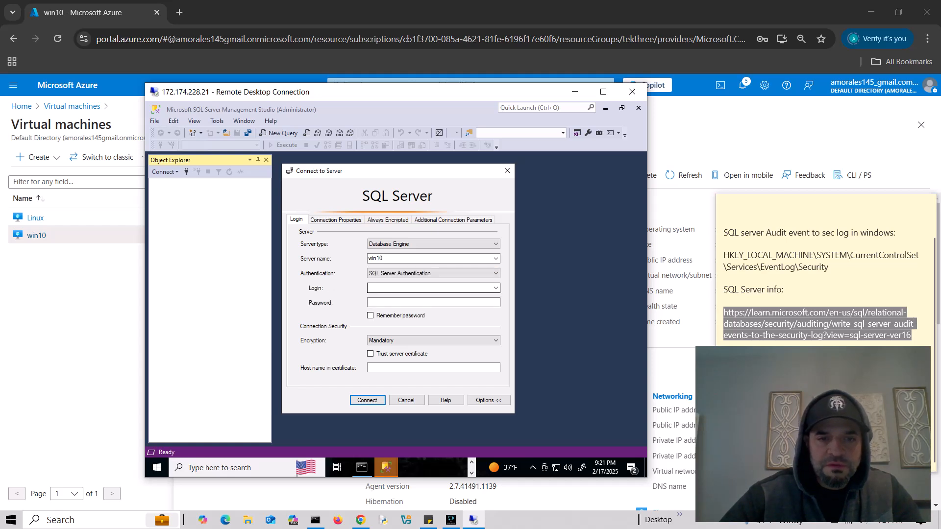
left_click(407, 288)
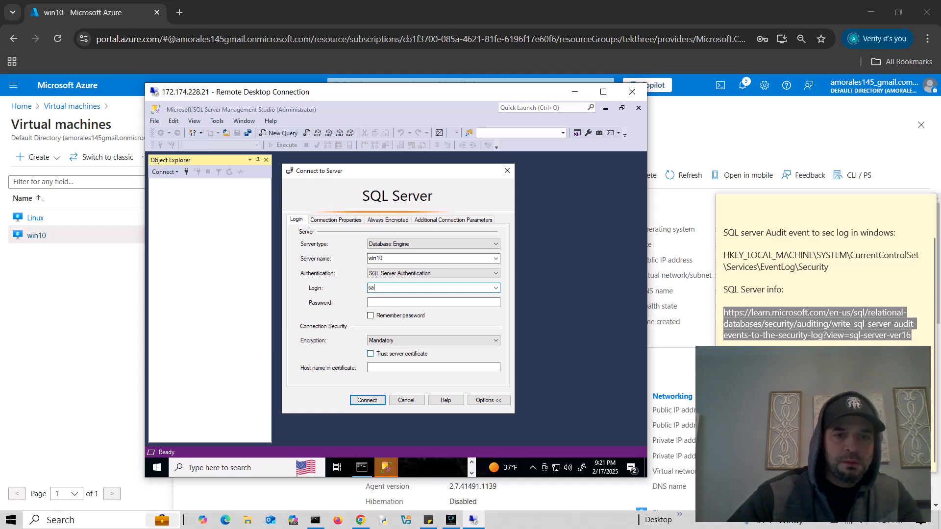
left_click(371, 353)
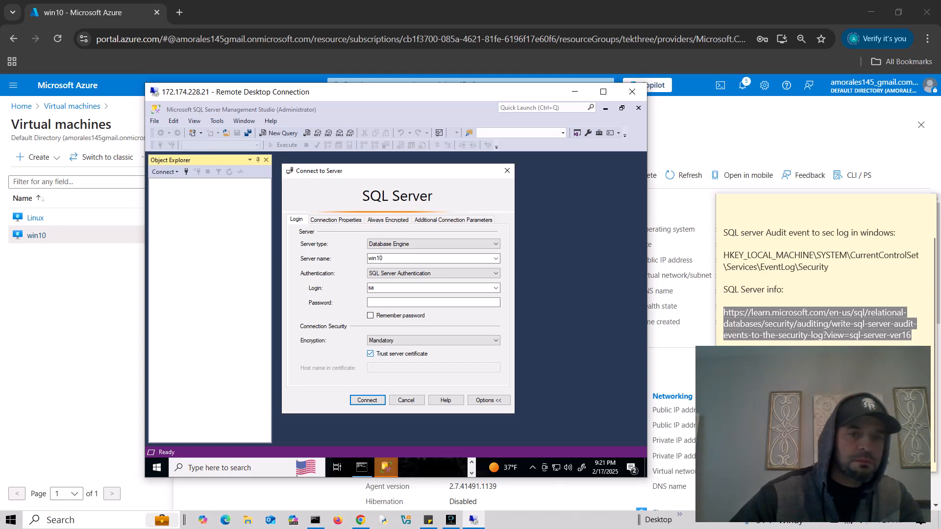
left_click(385, 303)
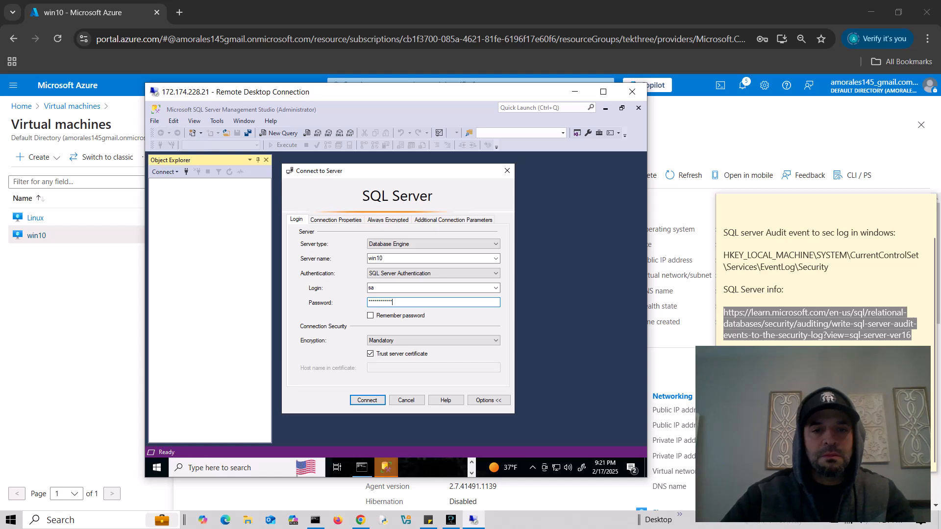
key("Return")
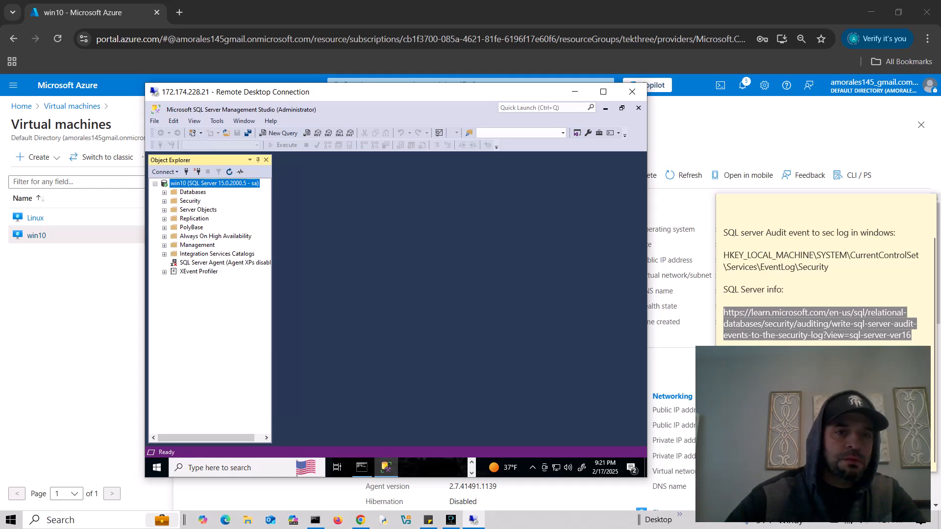
- Set win10's Server Properties Security login auditing to 'Both failed and successful logins'
right_click(194, 183)
left_click(222, 382)
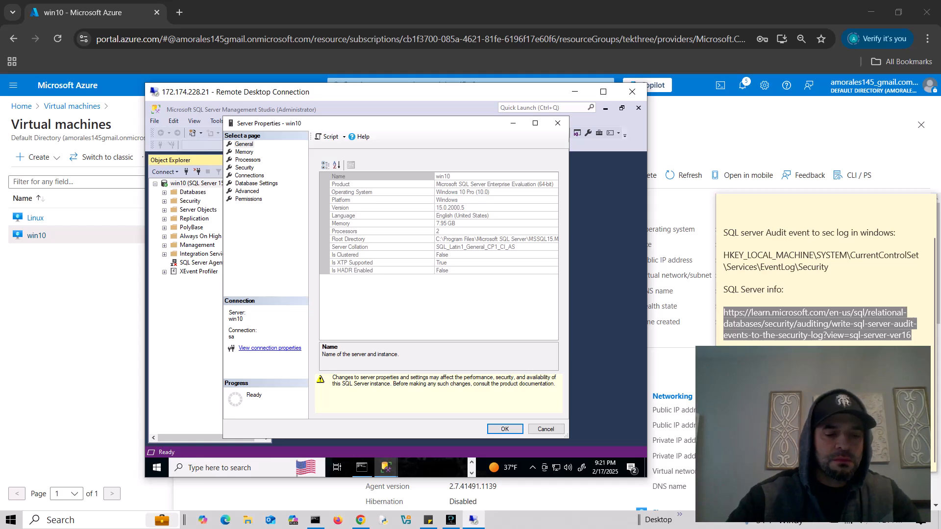
left_click(245, 168)
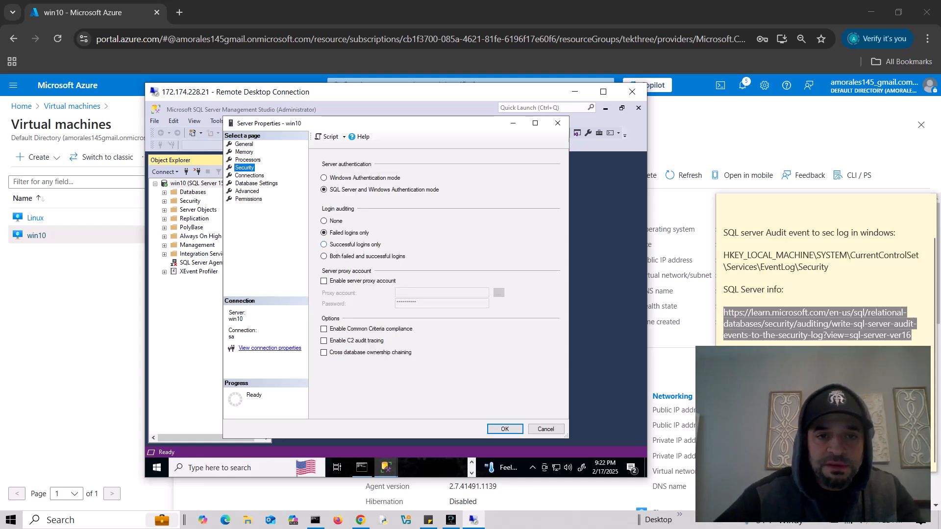
left_click(324, 256)
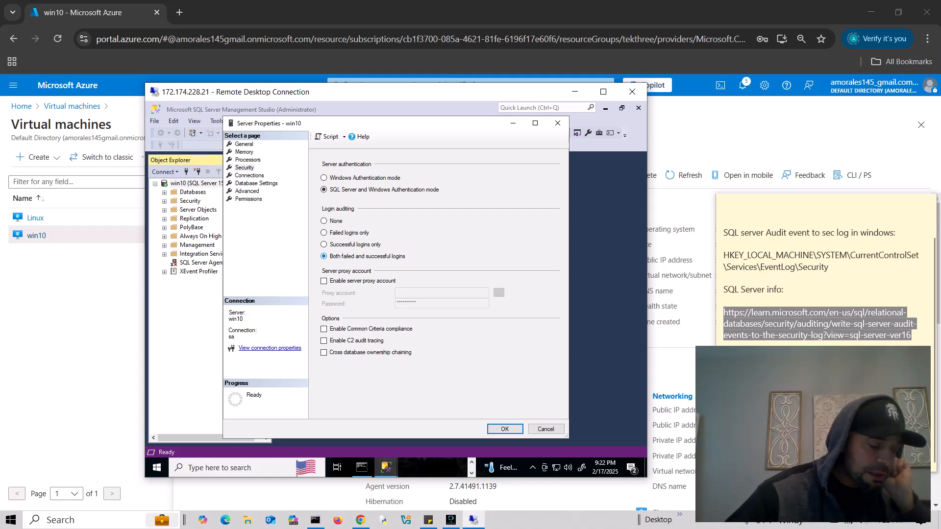
left_click(504, 430)
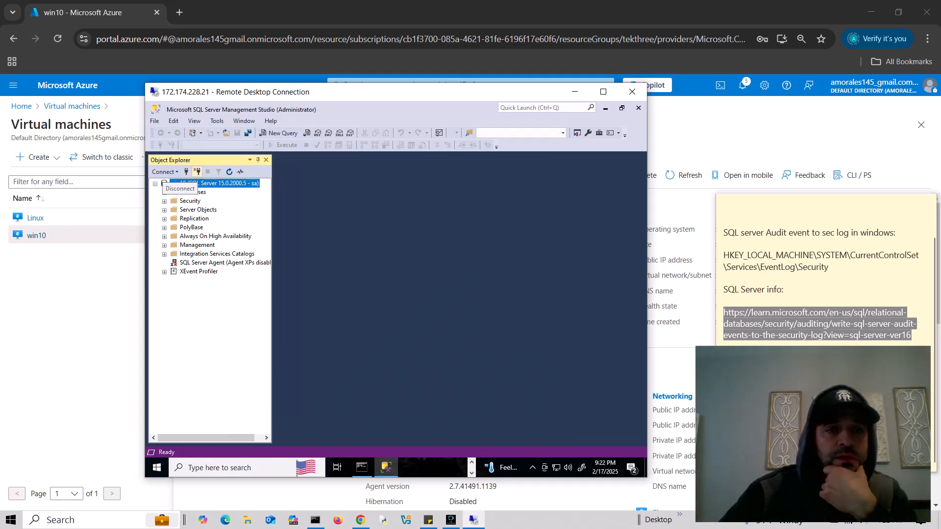
- Disconnect, then try reconnecting to win10 twice with wrong passwords
left_click(197, 171)
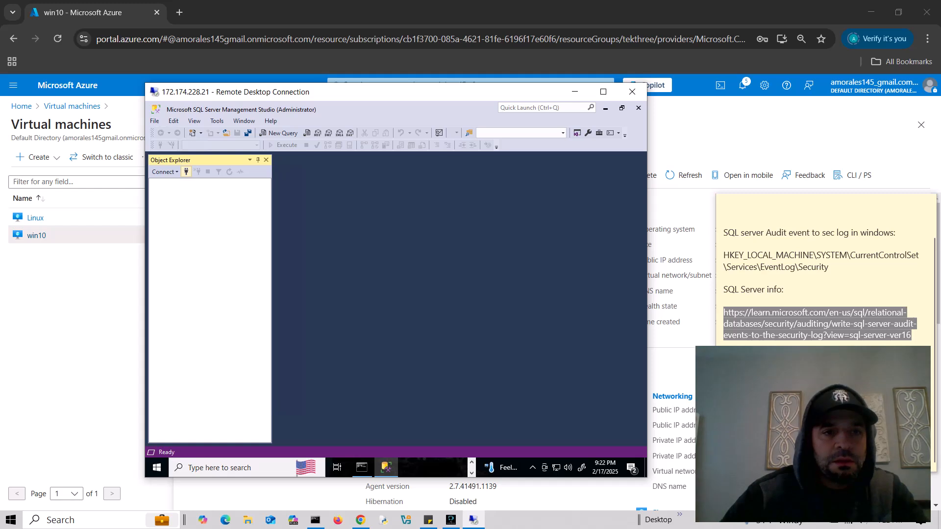
left_click(186, 172)
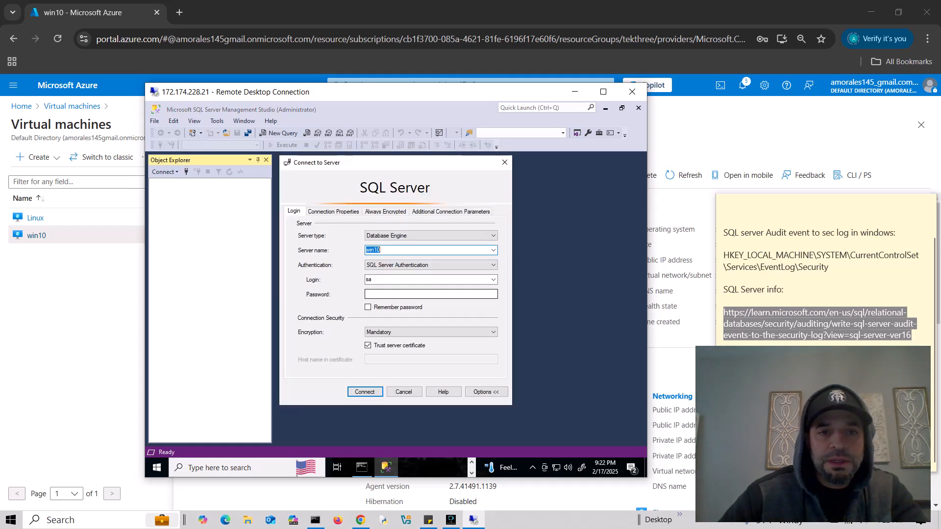
left_click(430, 294)
type("*********")
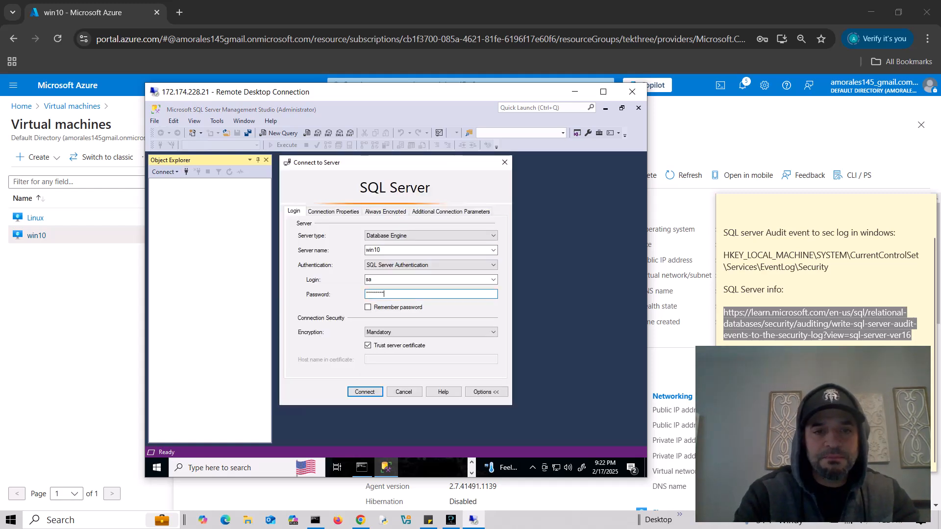
key("Return")
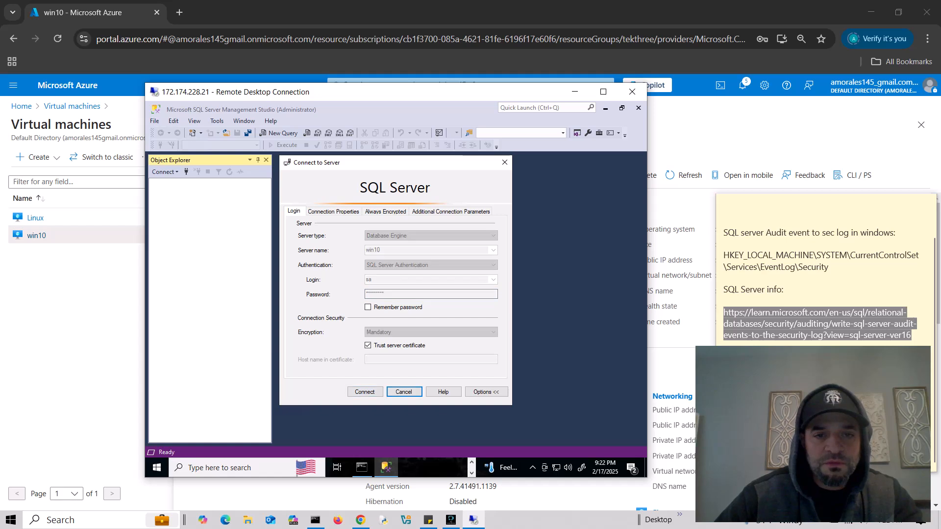
key("Return")
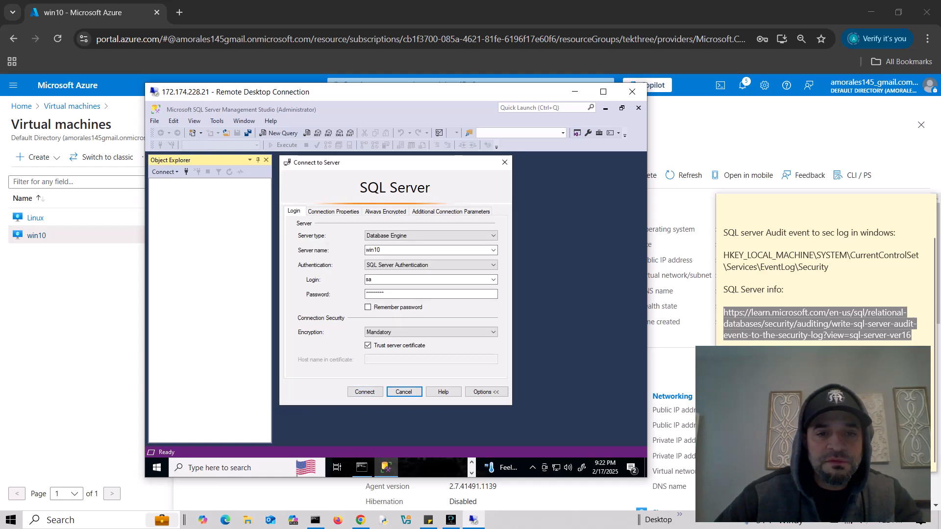
double_click(392, 294)
type("************")
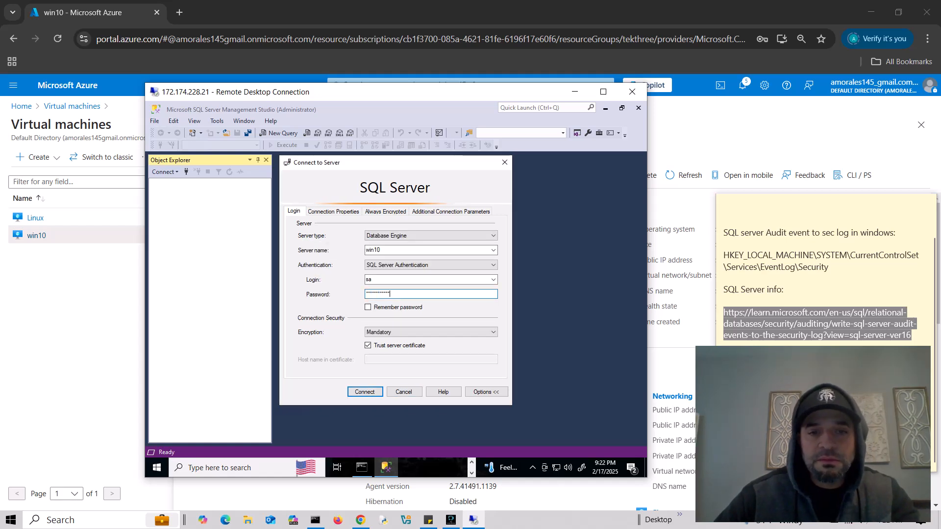
key("Return")
key("Return")
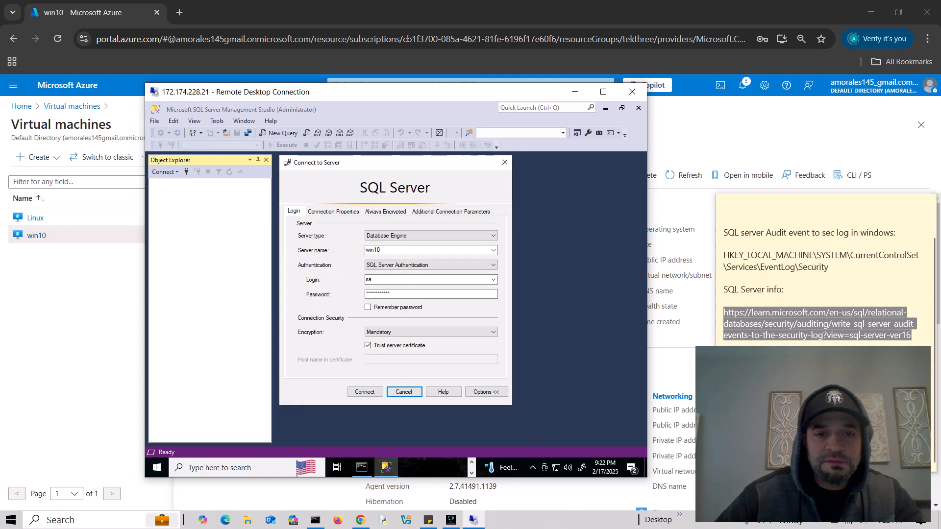
- Attempt failed logins as 'admin' and 'administrator', then cancel and minimize Management Studio
double_click(369, 280)
type("adm")
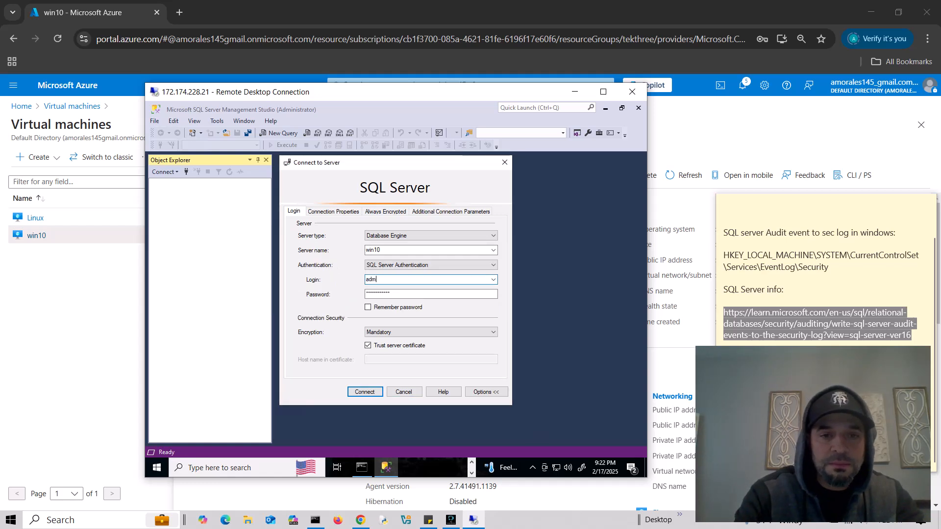
type("in")
key("Return")
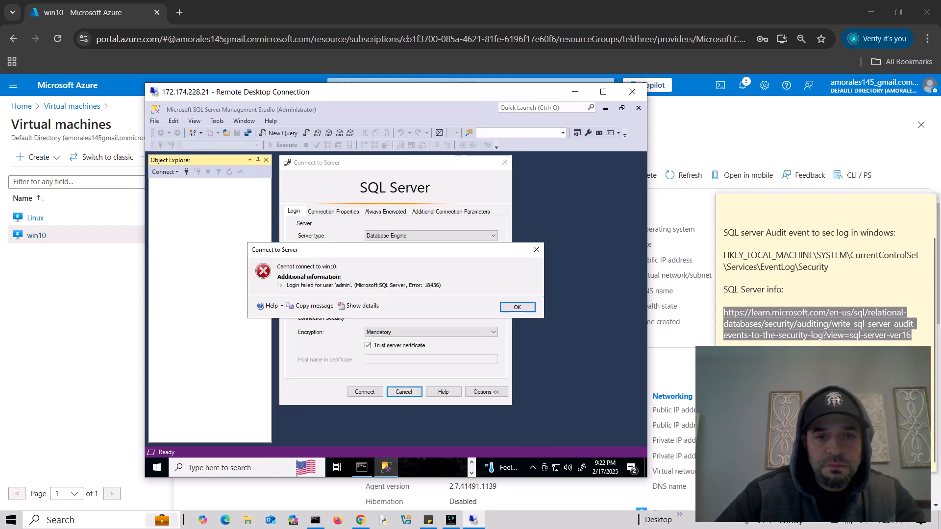
left_click(517, 307)
double_click(373, 279)
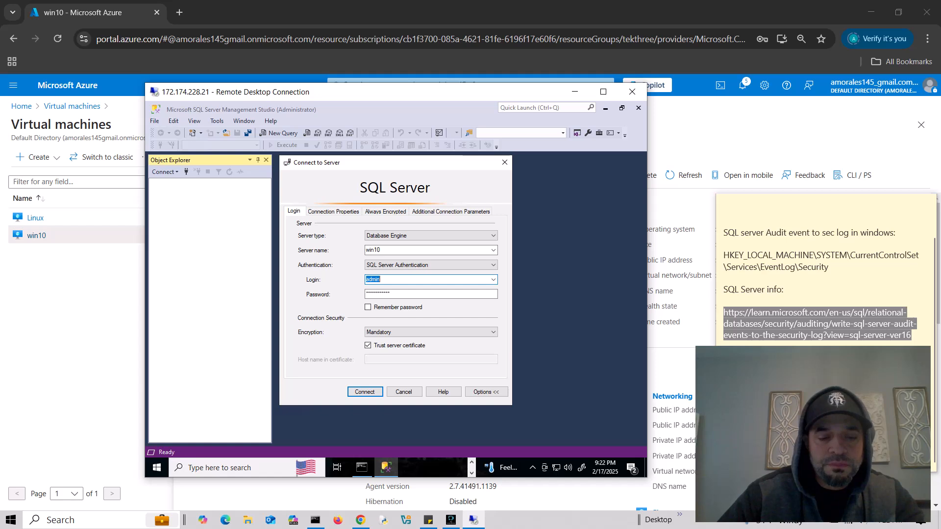
type("administr")
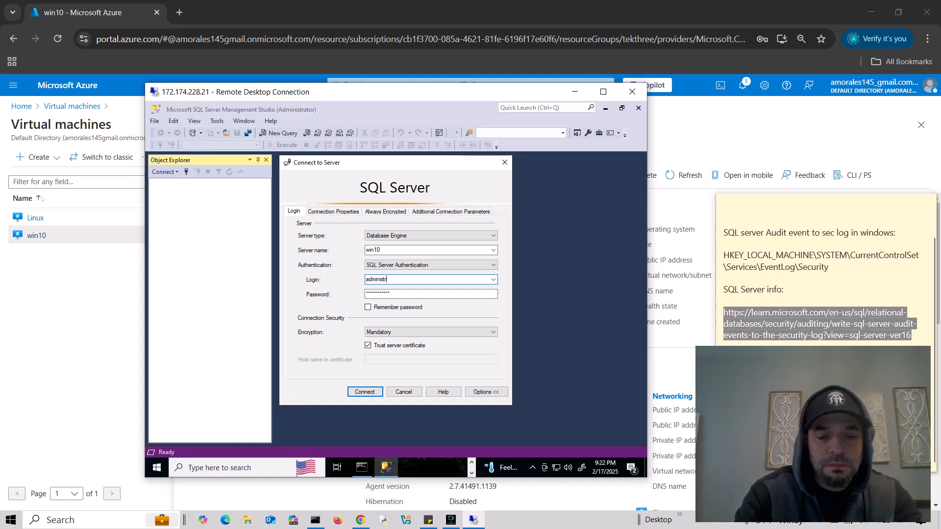
type("ator")
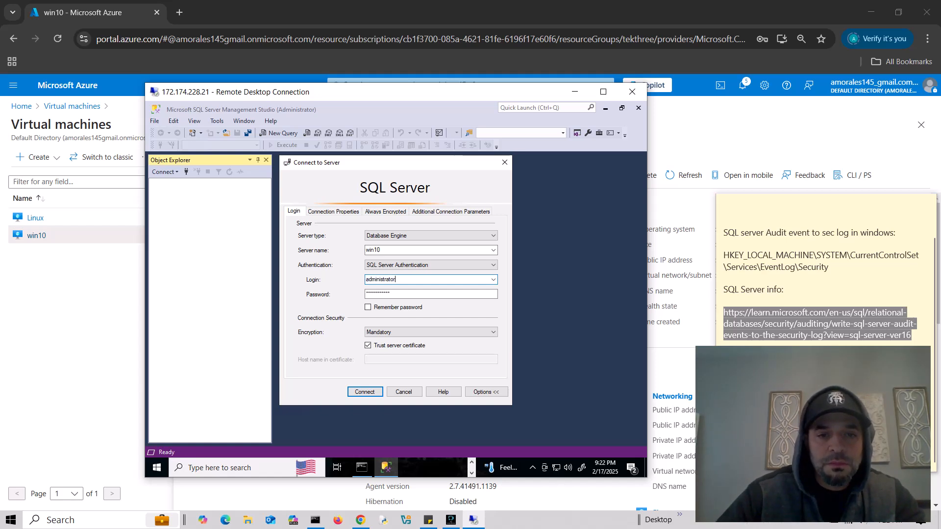
key("Return")
key("Return")
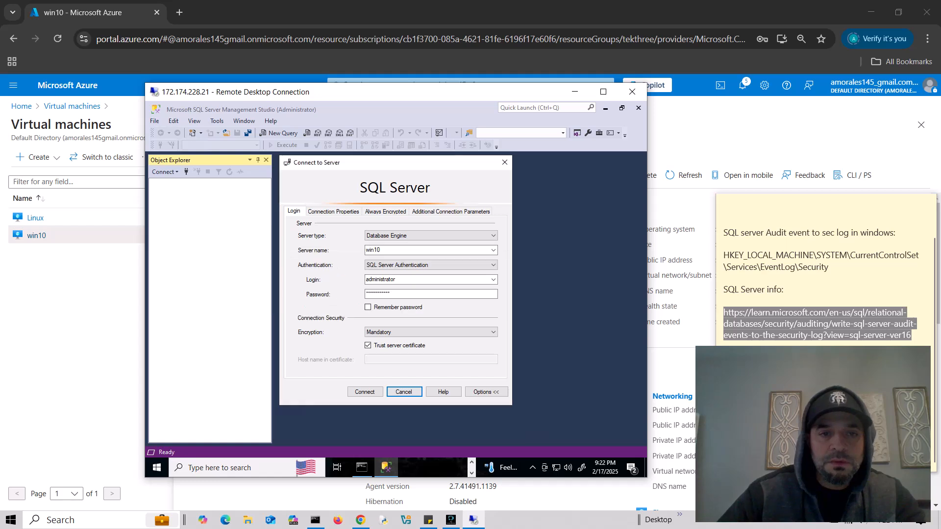
left_click(505, 162)
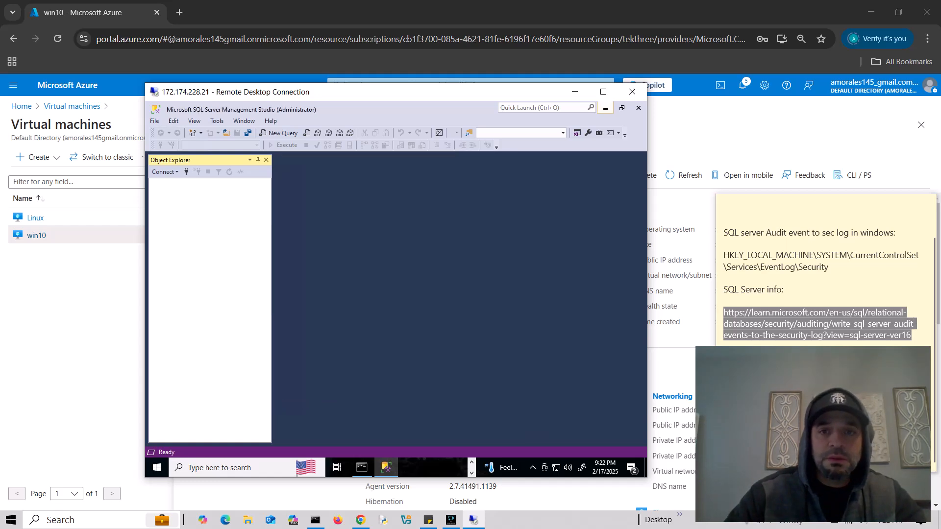
left_click(606, 108)
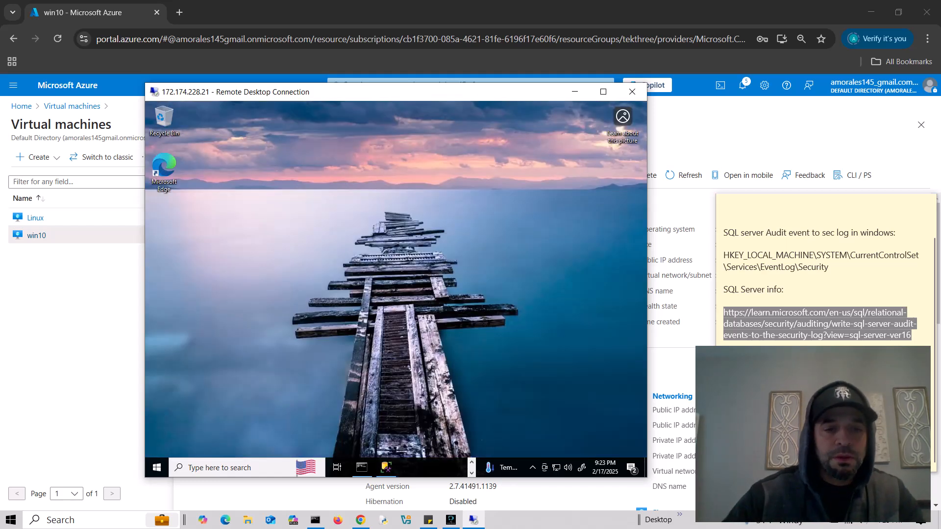
- Launch Event Viewer maximized and open the Windows Logs Application log
left_click(234, 467)
type("ev")
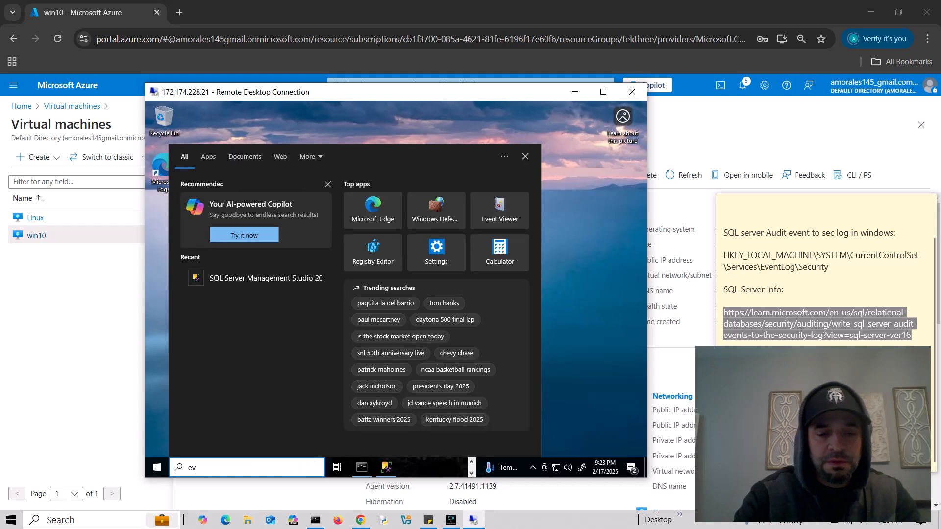
type("ent")
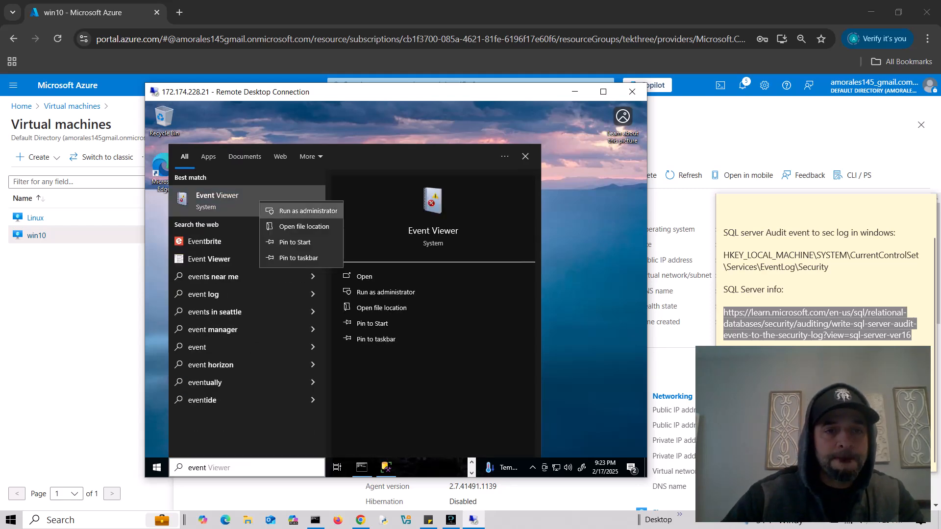
key("Return")
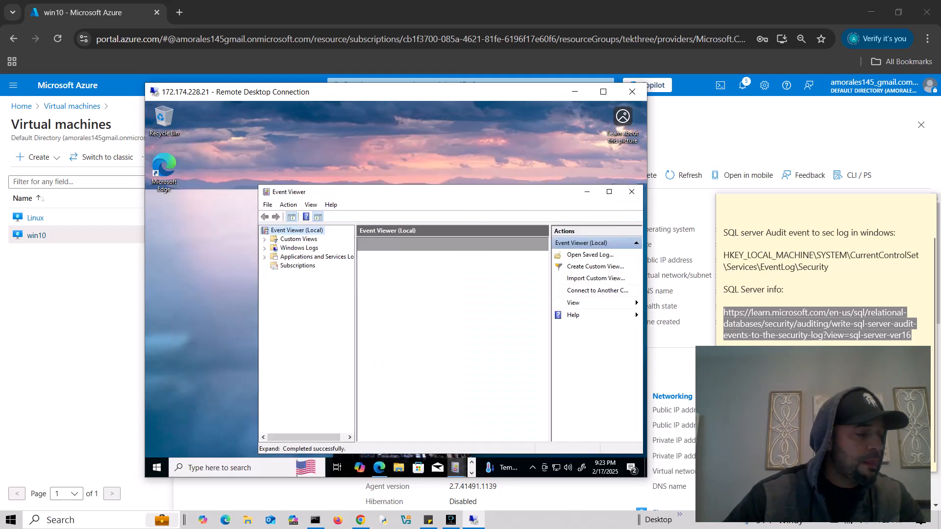
left_click(609, 192)
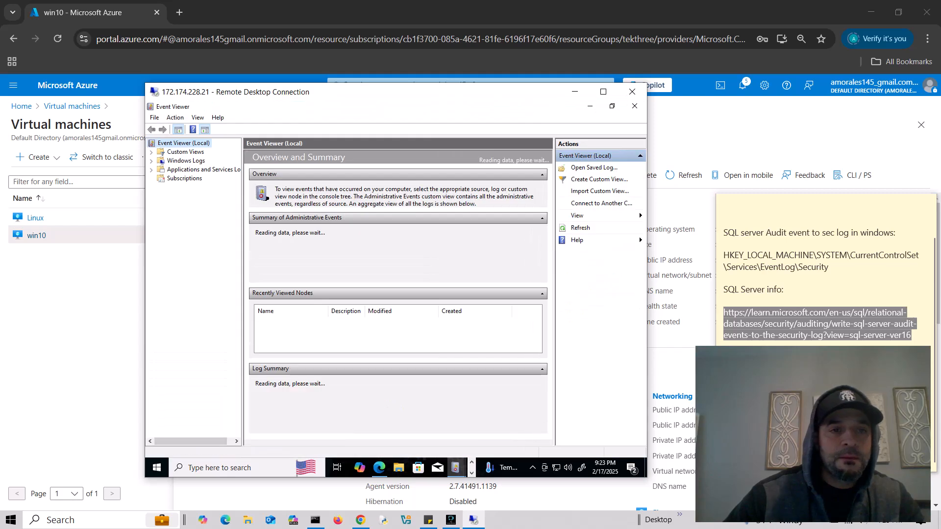
left_click(152, 161)
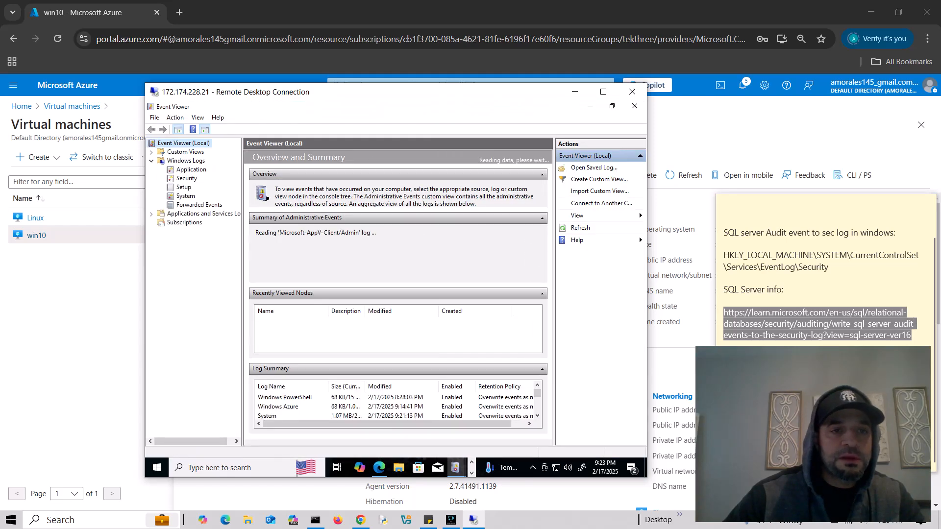
left_click(191, 169)
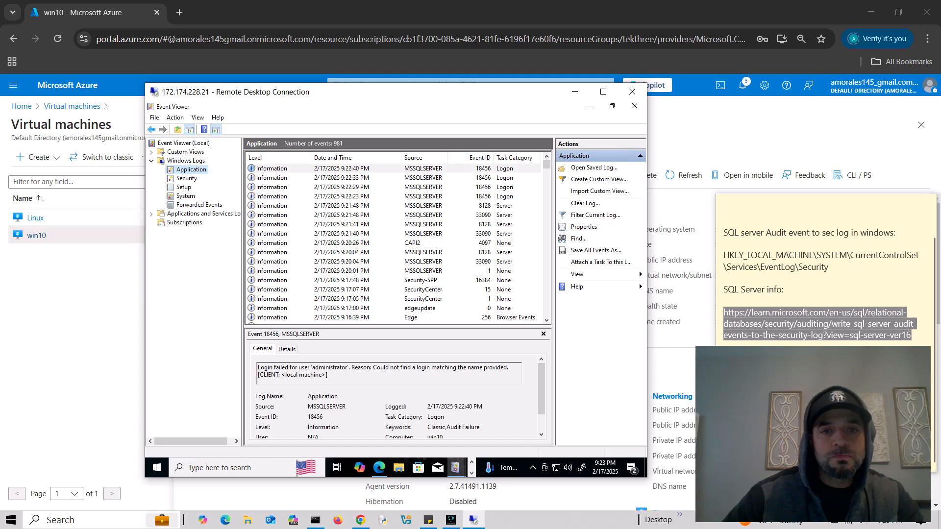
- Step through the 9:21 PM MSSQLSERVER events up to the 9:22:23 PM failed login's reason
left_click(343, 234)
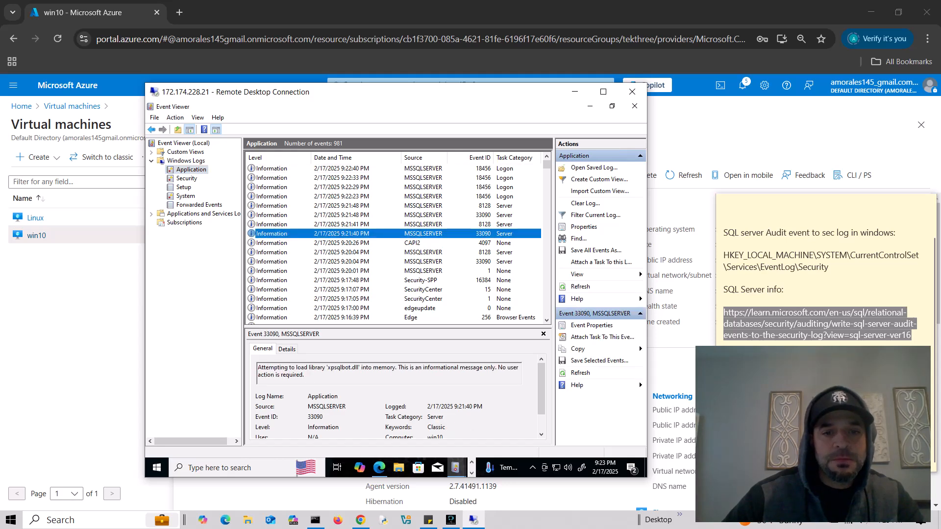
left_click_drag(372, 327, 372, 286)
key("Up")
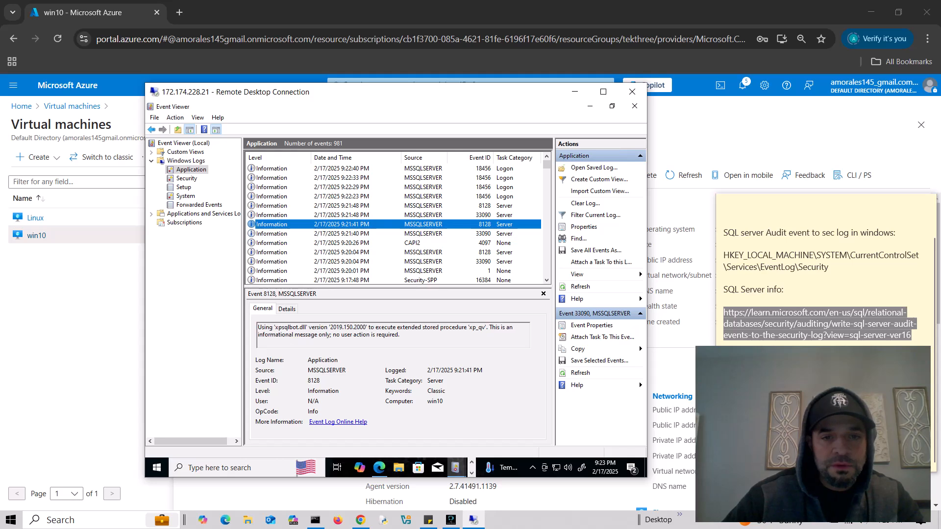
key("Up")
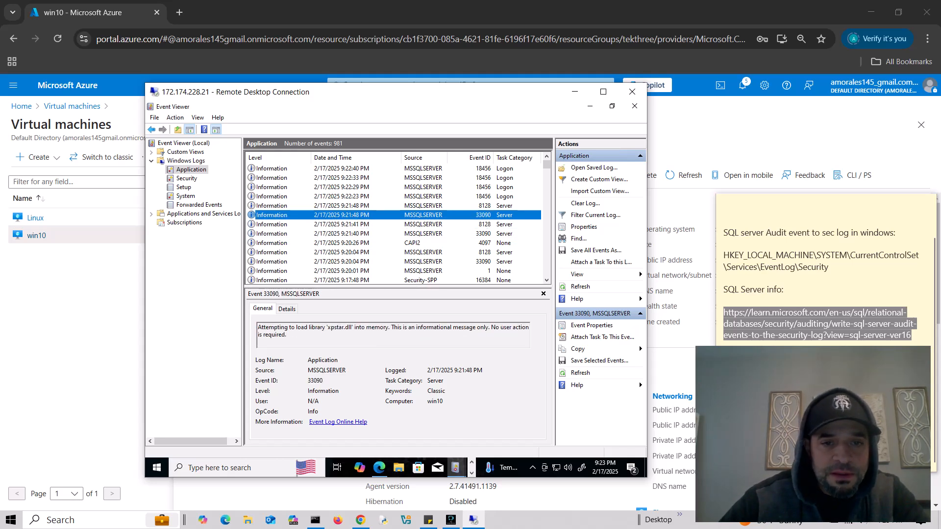
key("Up")
key("Up")
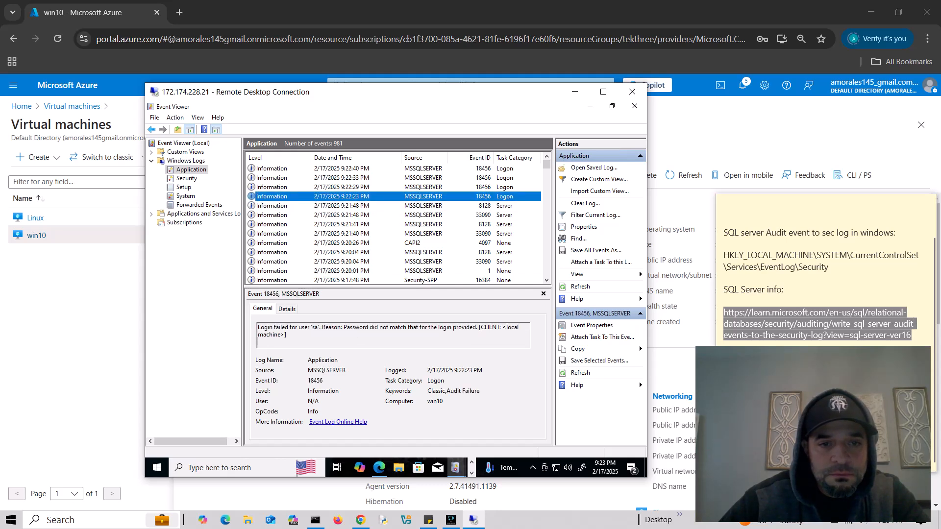
left_click_drag(310, 327, 476, 327)
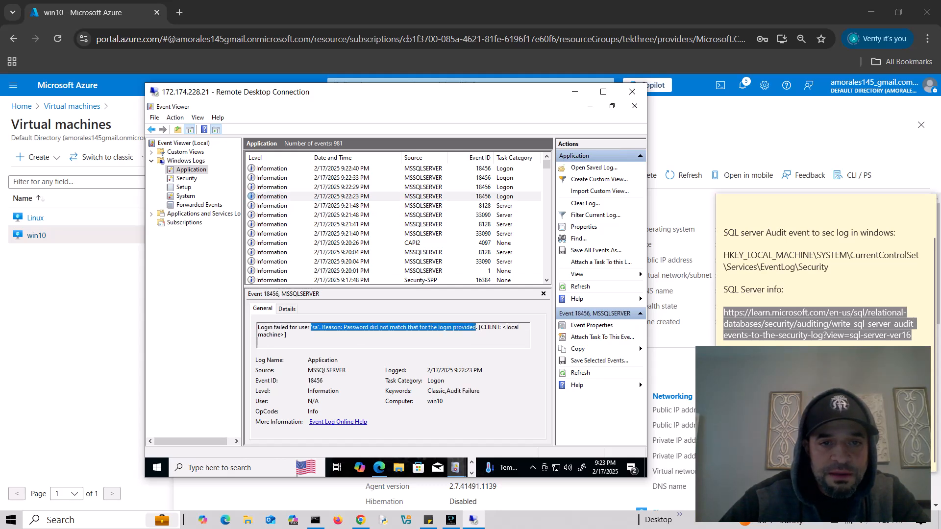
- Review the 9:22:29, 9:22:33 and 9:22:40 PM login failures' login names, then return to Azure
left_click(343, 187)
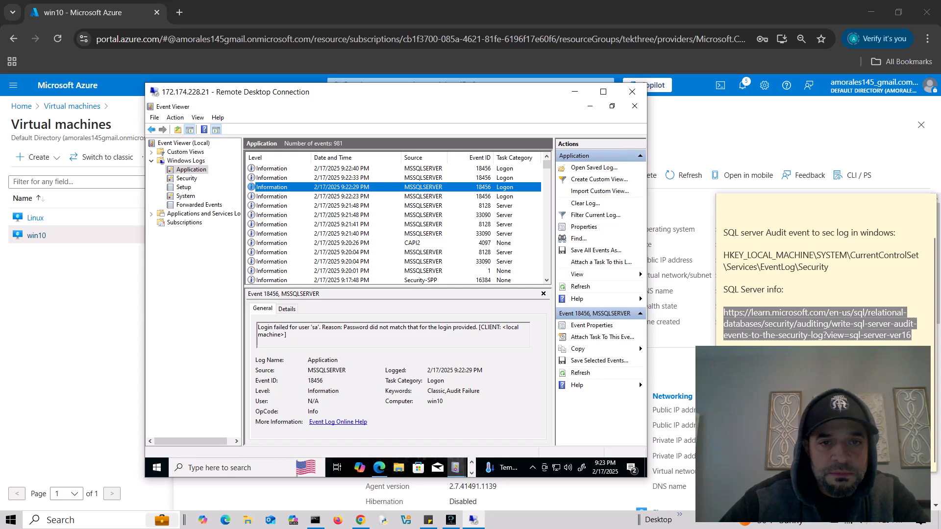
left_click(343, 178)
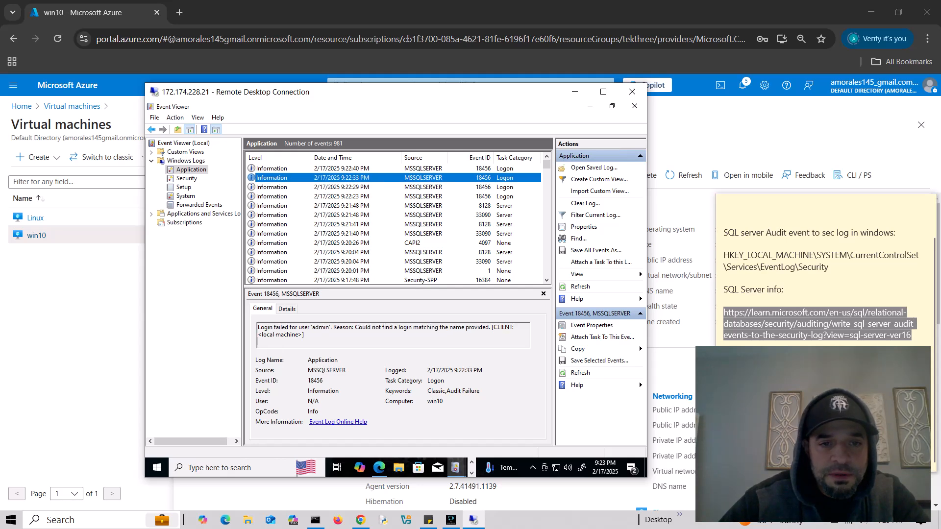
double_click(320, 327)
left_click(342, 169)
double_click(329, 328)
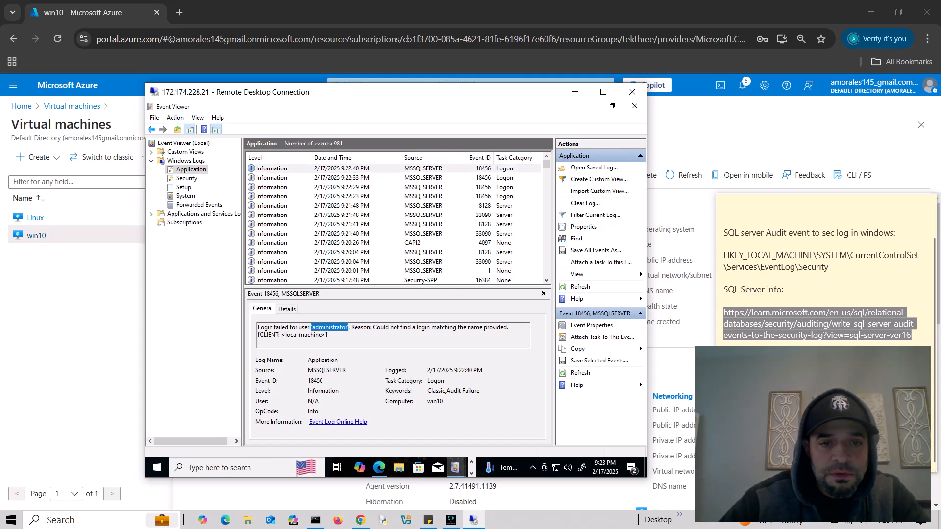
left_click_drag(348, 328, 358, 327)
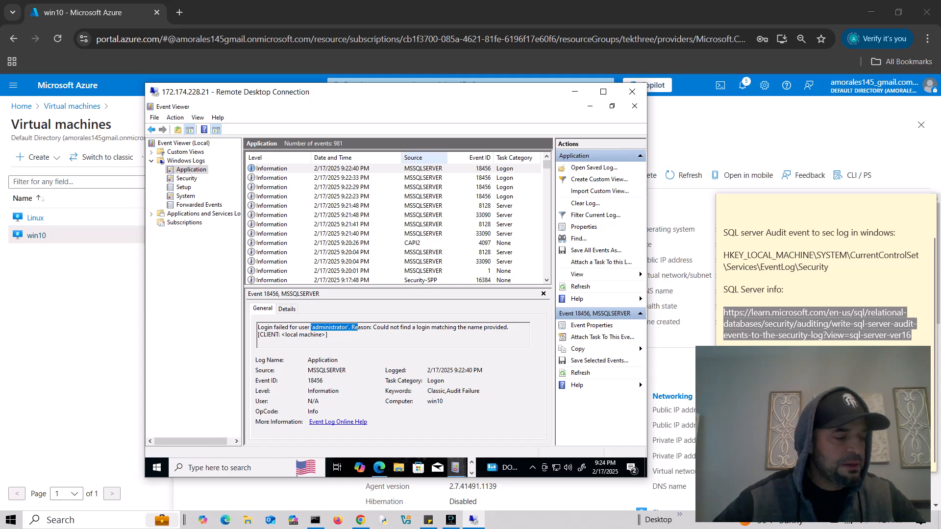
left_click(355, 158)
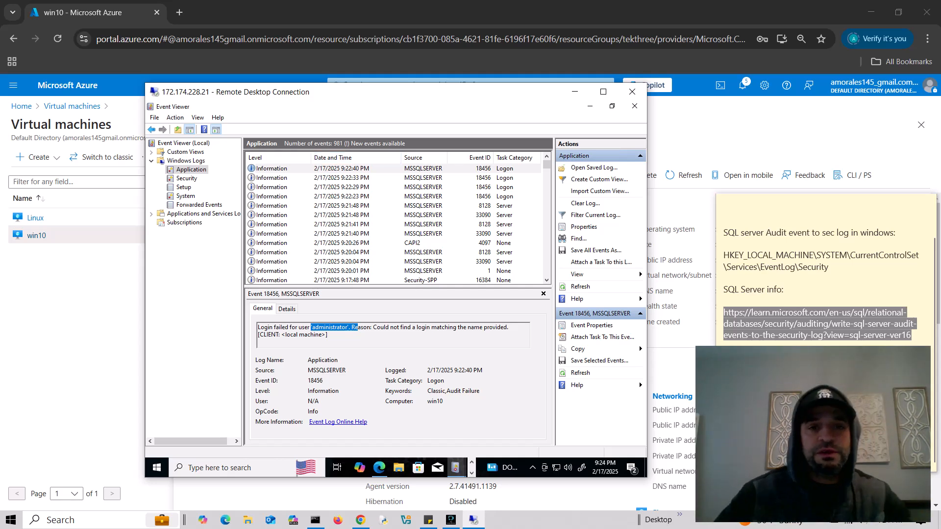
left_click(575, 92)
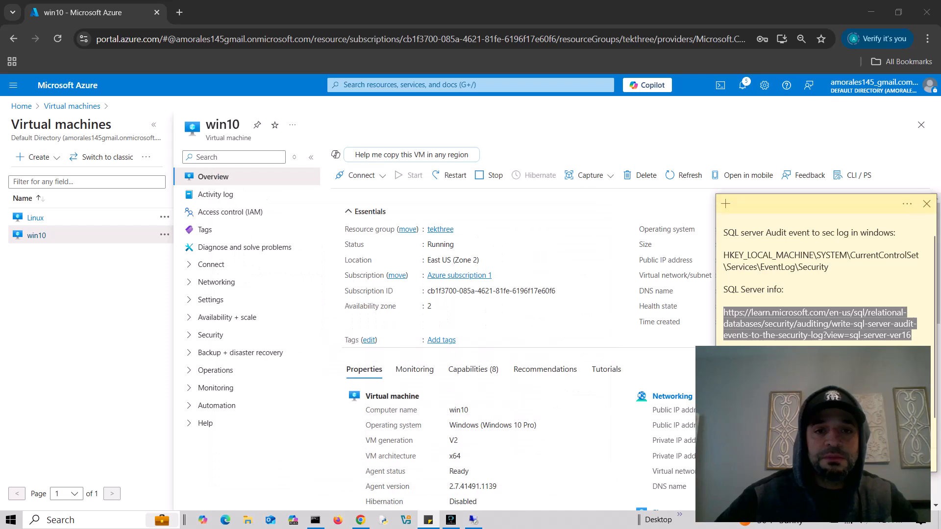
- Search 'virt', open Virtual machines, and choose Create > Azure virtual machine
left_click(568, 85)
type("virt")
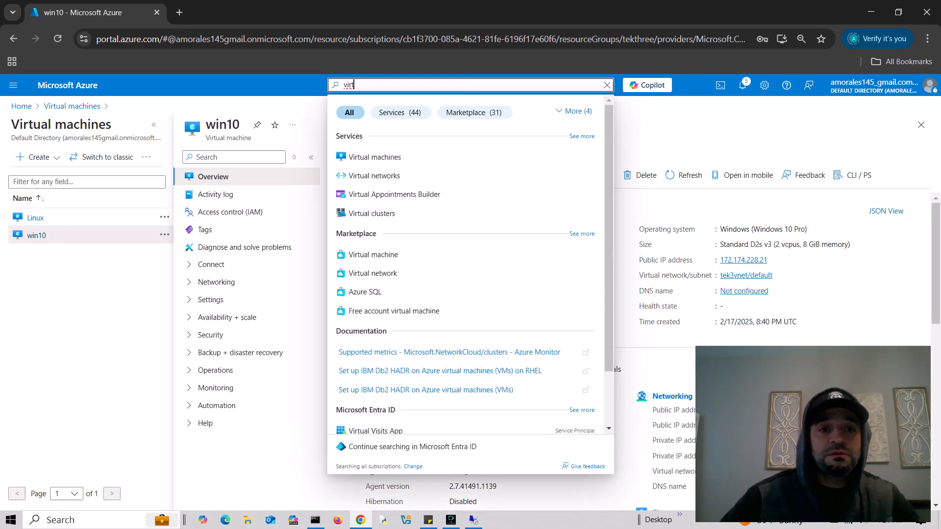
left_click(375, 158)
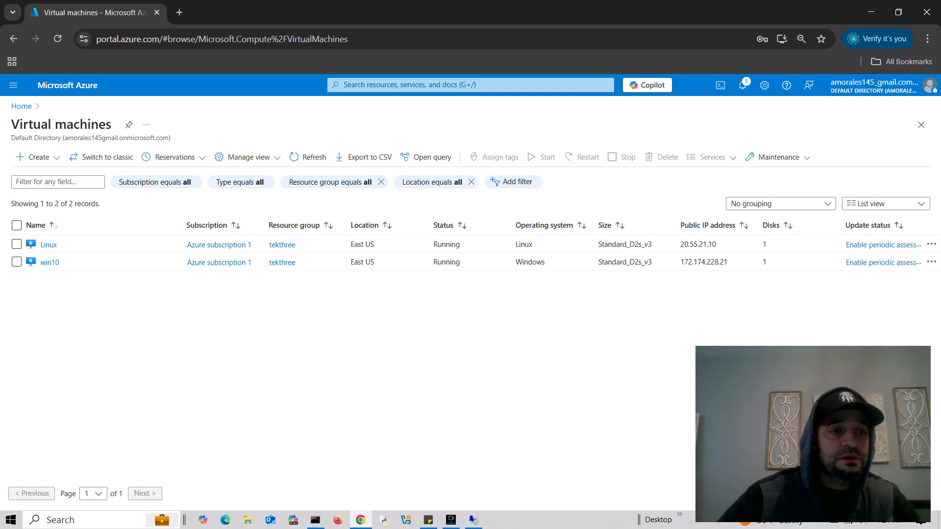
left_click(37, 156)
left_click(70, 180)
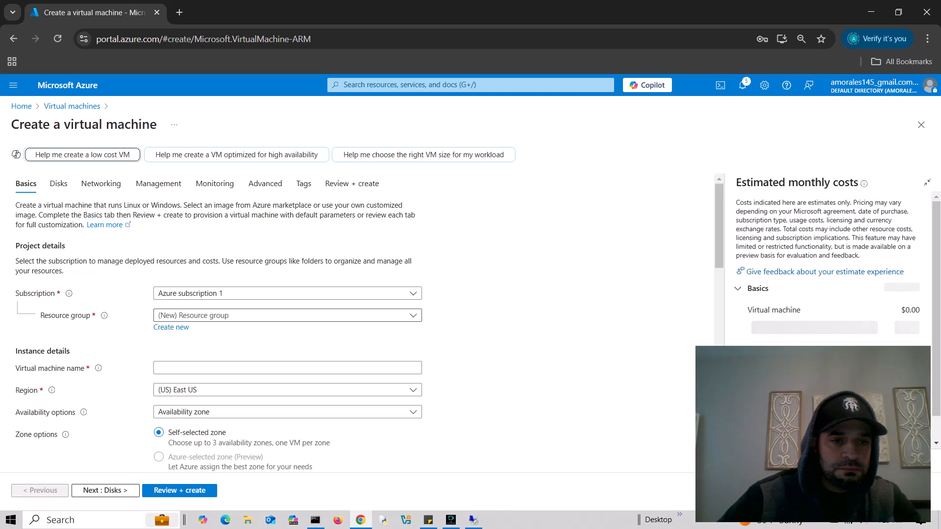
- Create a new resource group named AttakerVM on the VM Basics form
left_click(288, 316)
key("Escape")
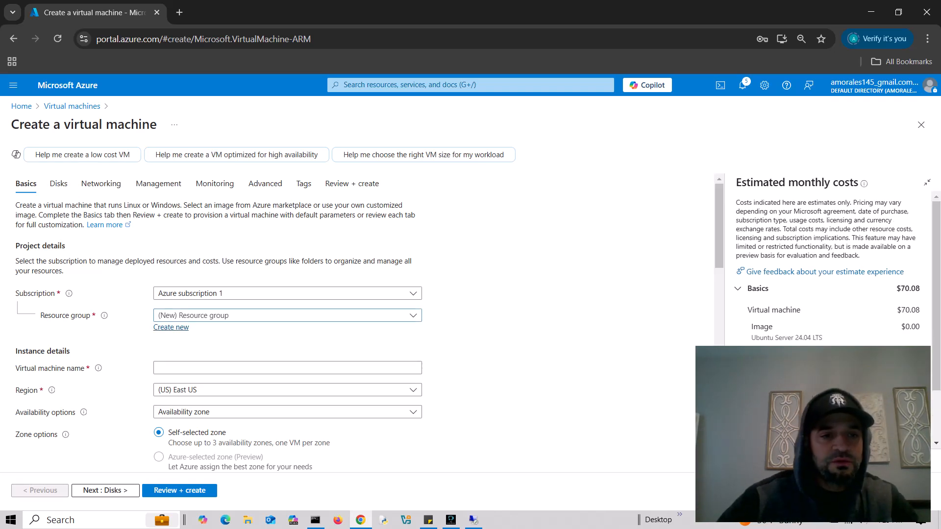
left_click(171, 327)
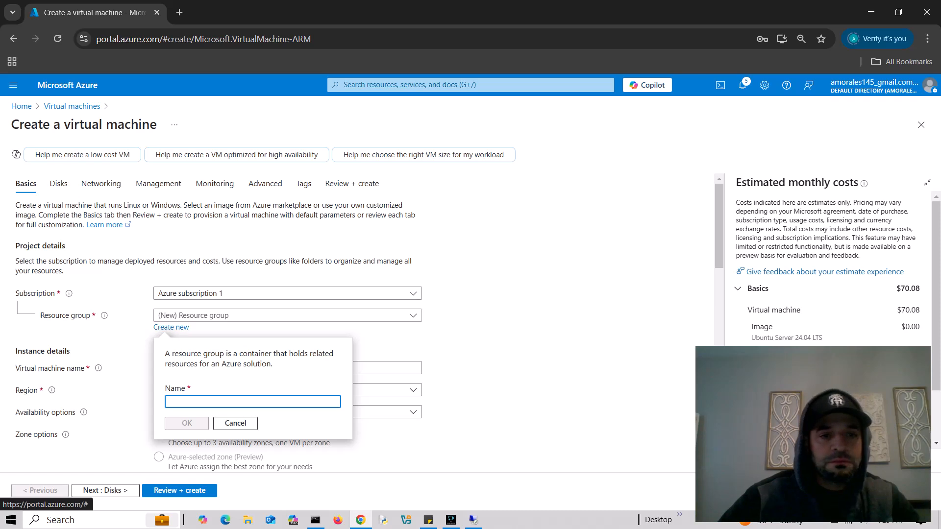
type("Att")
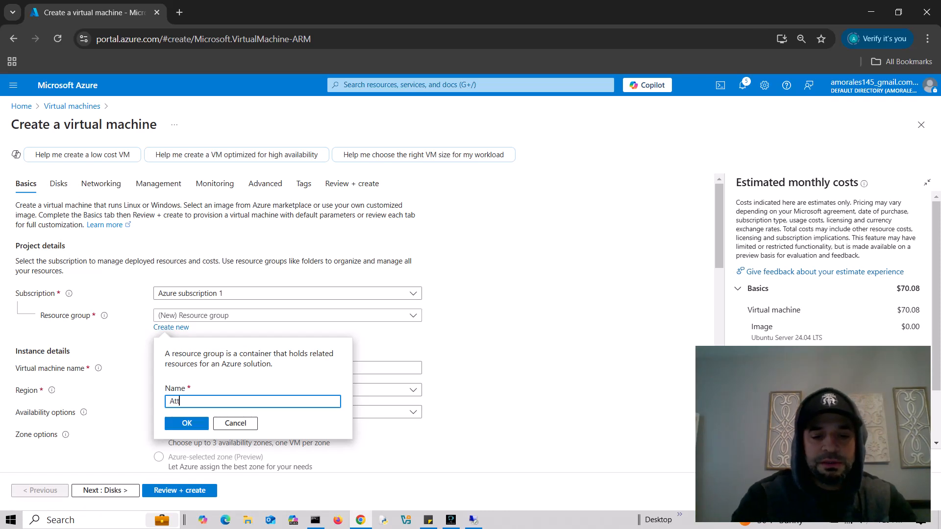
type("er")
key("BackSpace")
key("BackSpace")
key("BackSpace")
key("BackSpace")
key("BackSpace")
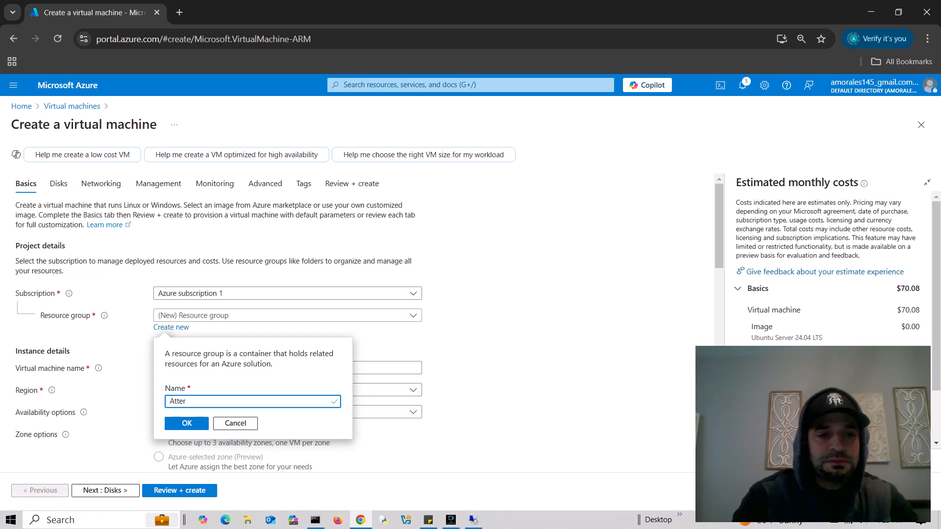
type("Atta")
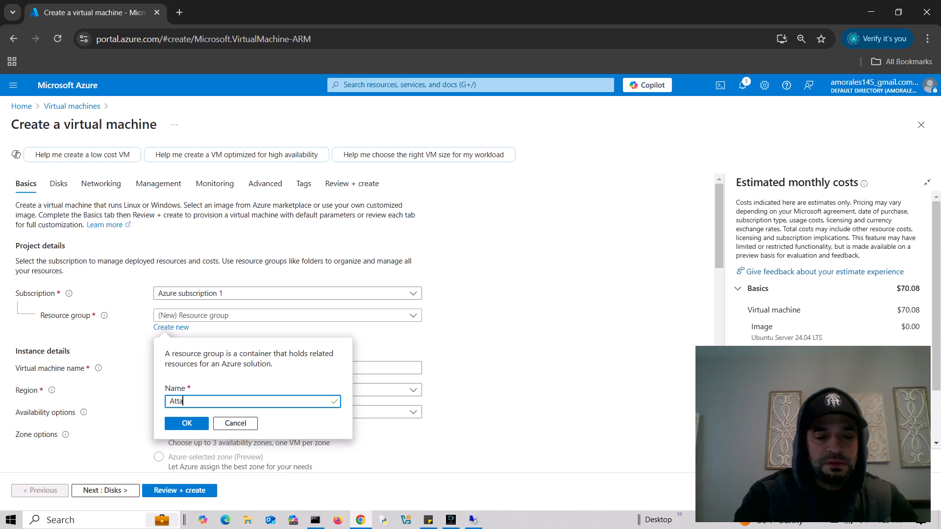
type("kerVM")
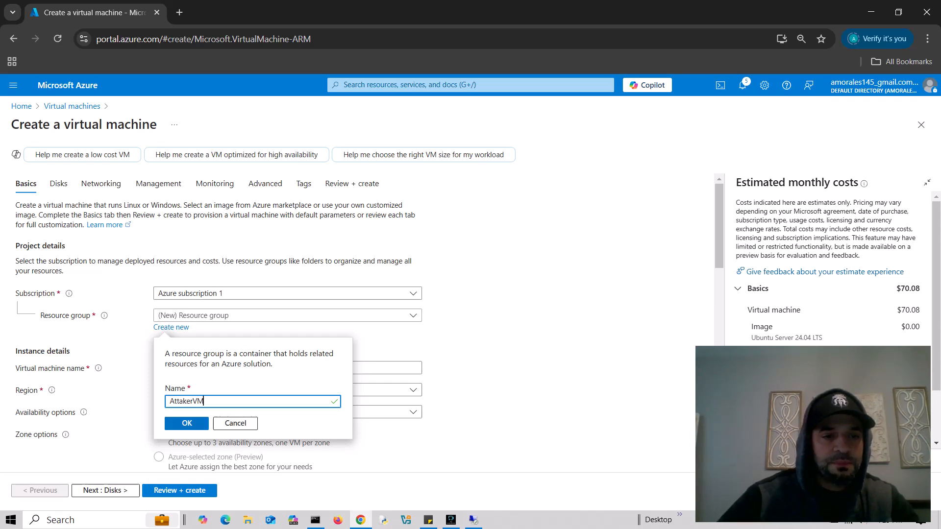
key("Return")
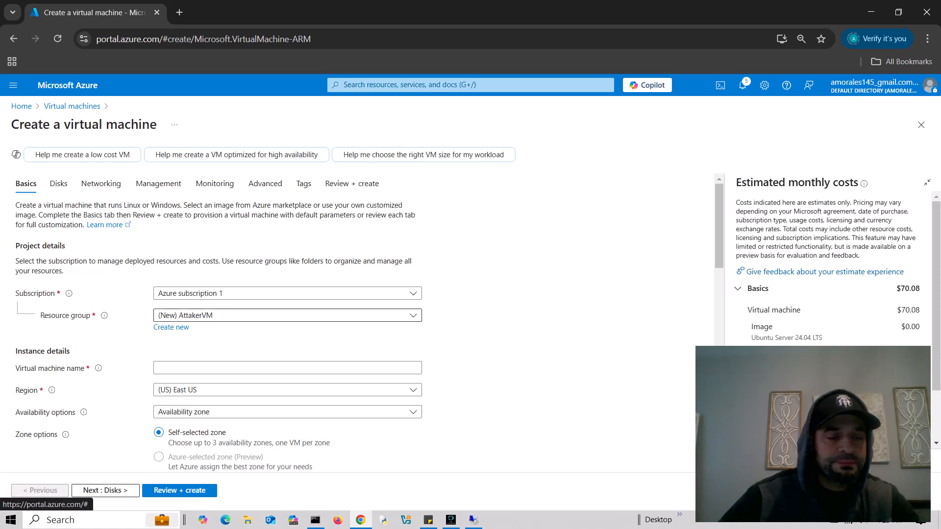
left_click(287, 315)
left_click(287, 316)
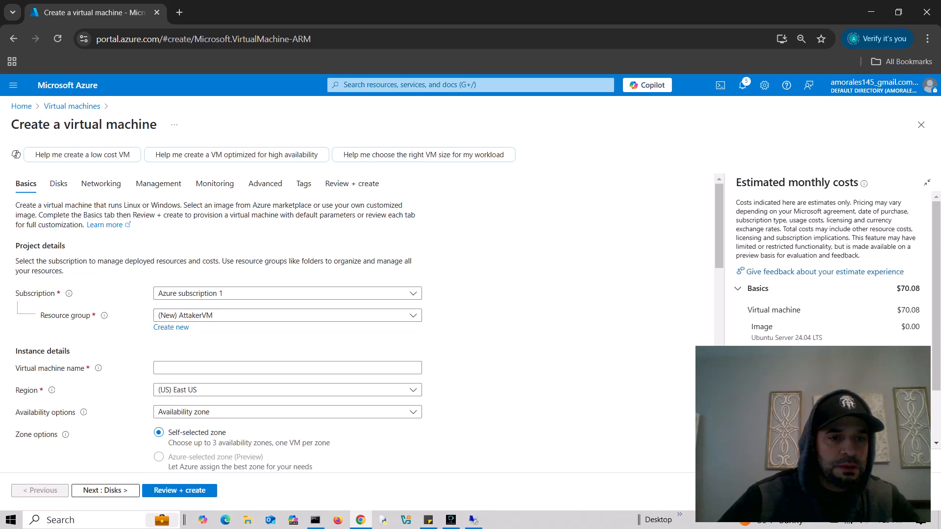
- Name the virtual machine Attak3r and keep only Zone 2 as its availability zone
scroll(287, 319, "down", 1)
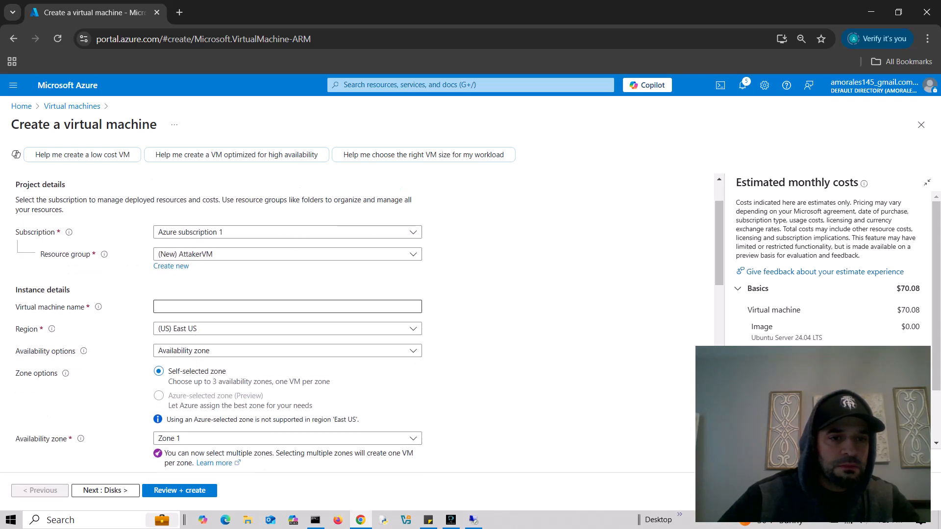
left_click(288, 307)
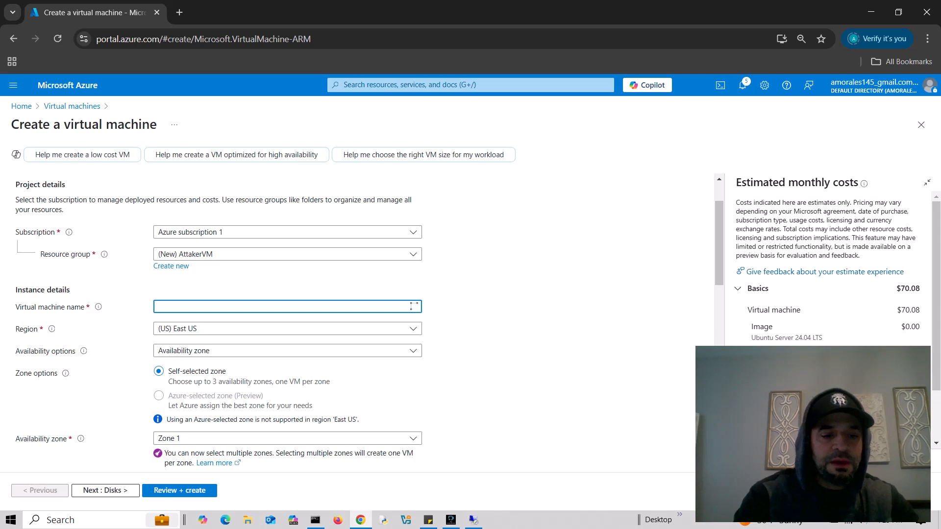
type("Attak")
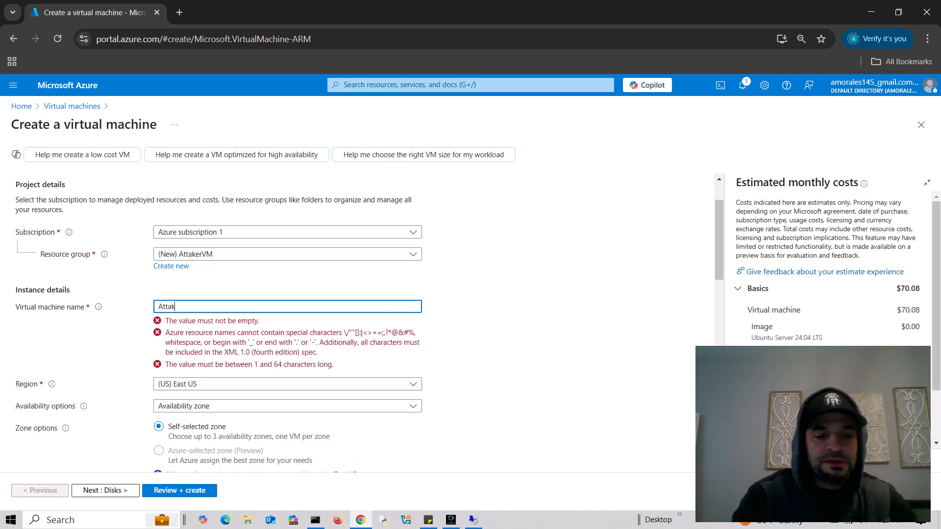
type("3r")
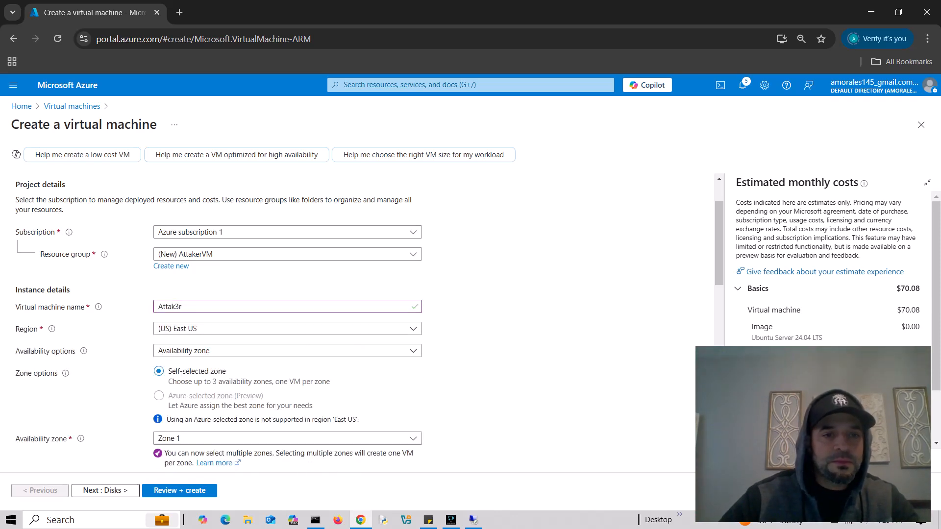
scroll(367, 323, "down", 3)
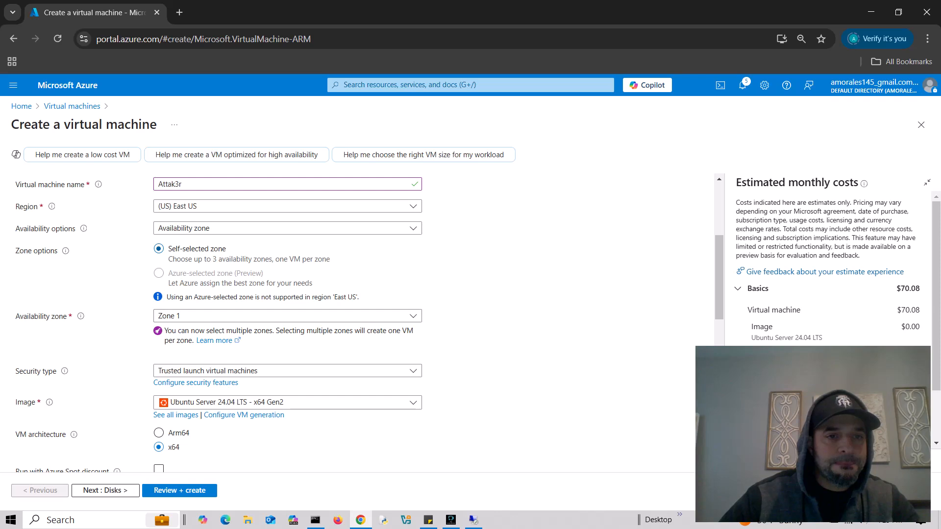
left_click(287, 317)
left_click(184, 331)
left_click(287, 316)
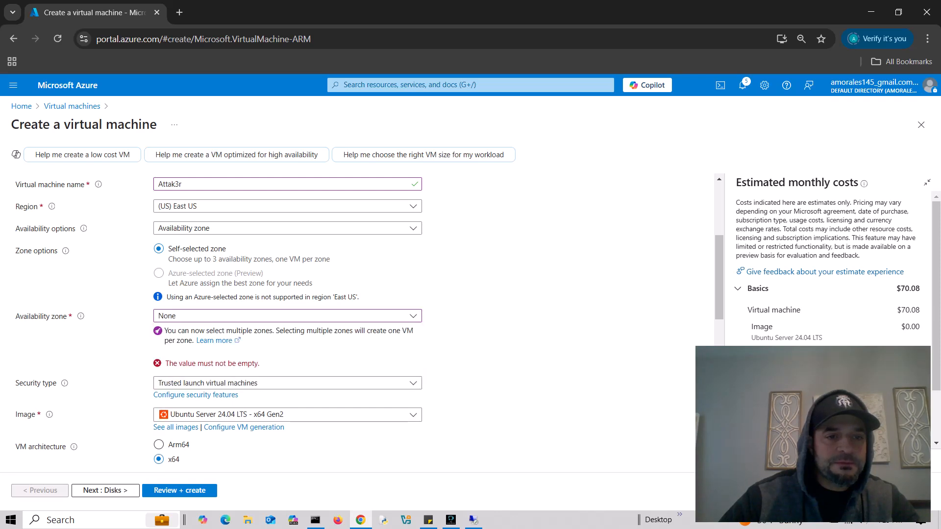
left_click(287, 317)
left_click(471, 368)
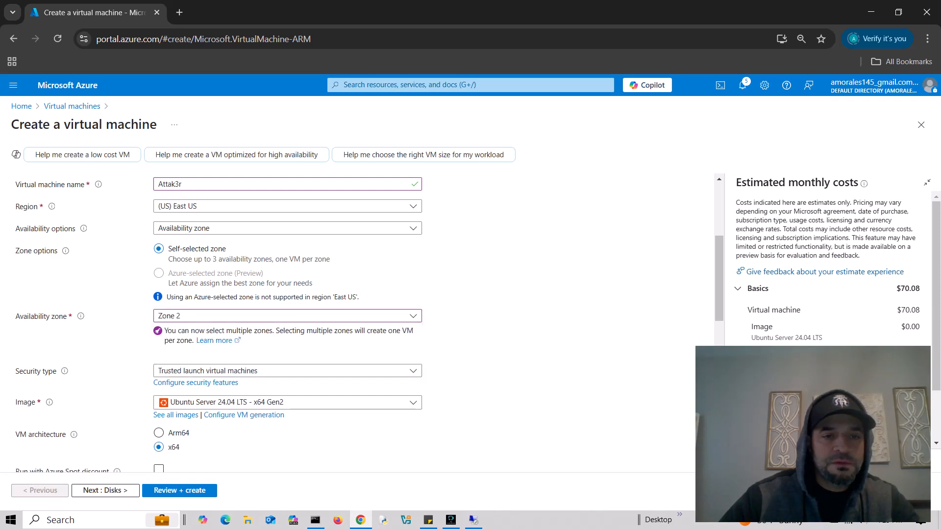
- Select the Windows 10 Pro, version 22H2 - x64 Gen2 image
left_click(287, 403)
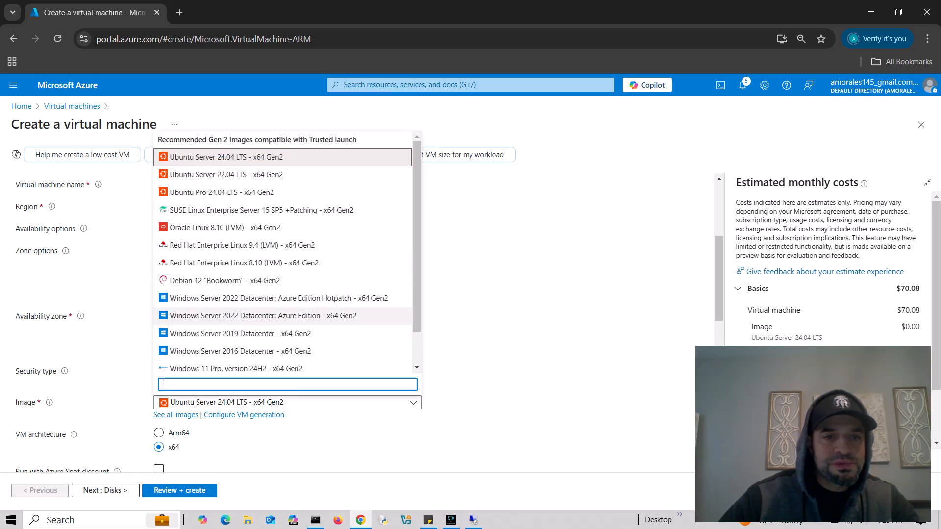
scroll(284, 314, "down", 1)
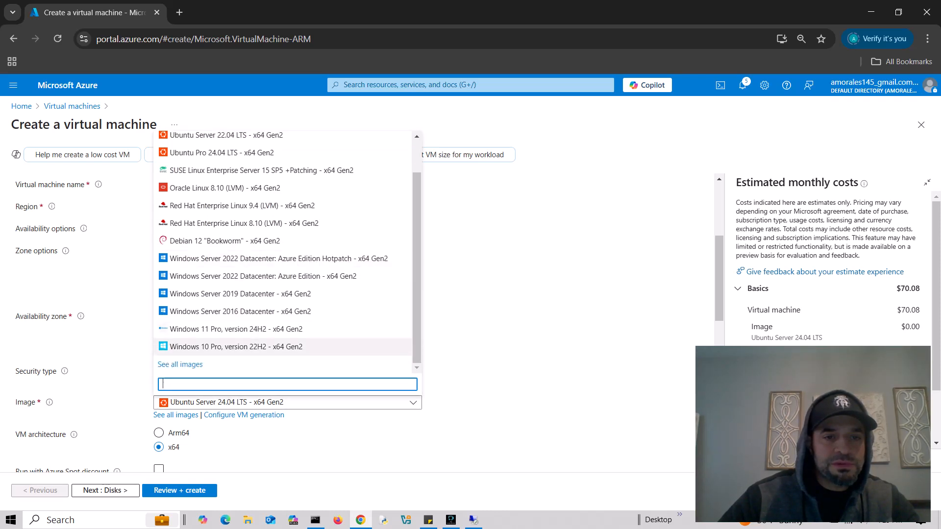
left_click(235, 347)
scroll(236, 346, "down", 4)
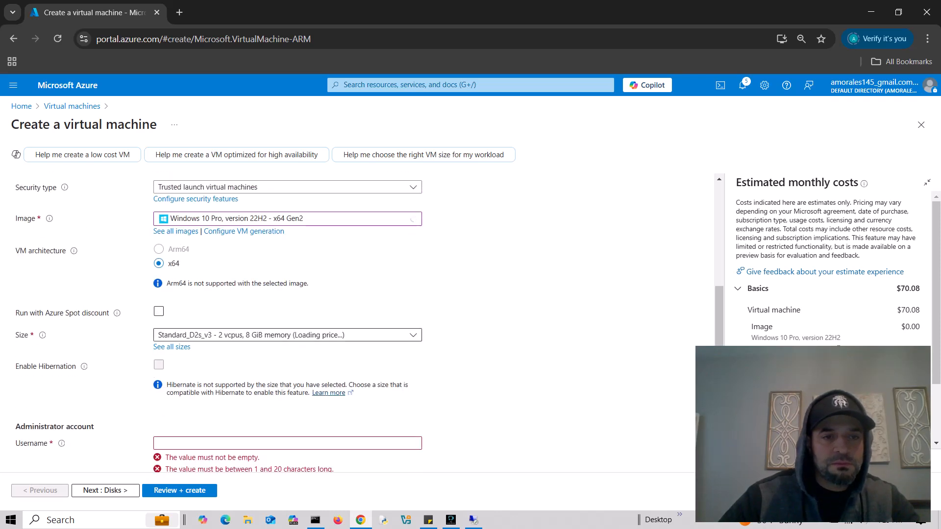
scroll(314, 319, "down", 2)
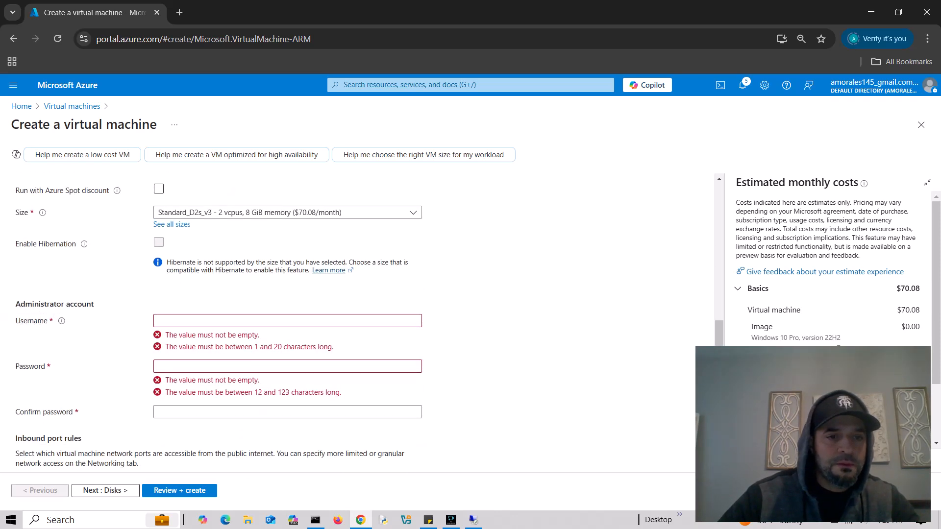
- Create the administrator account 'tekadmin' and enter and confirm its password
left_click(162, 321)
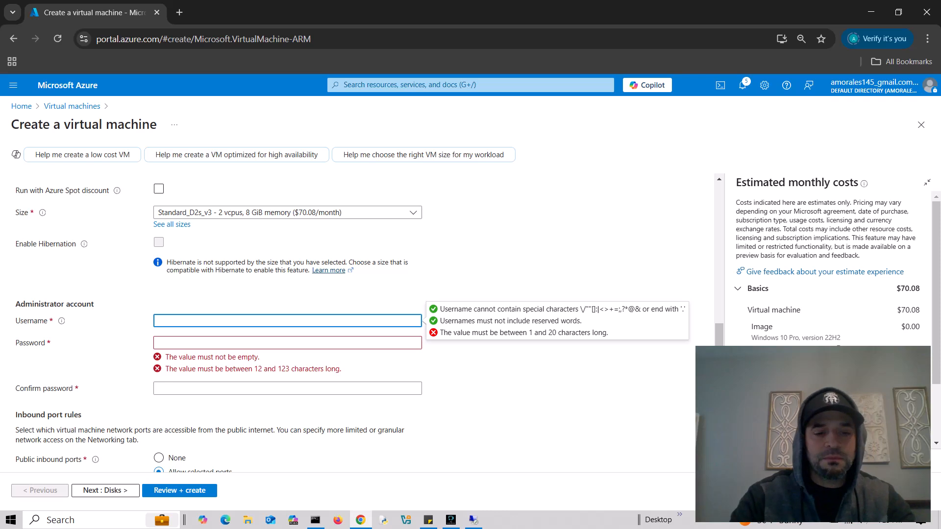
type("tekadmin")
key("Tab")
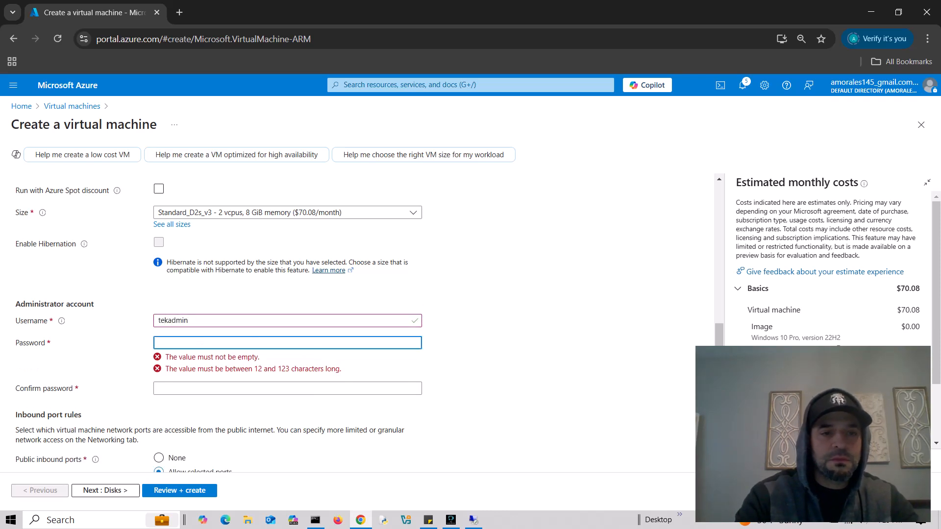
type("••••")
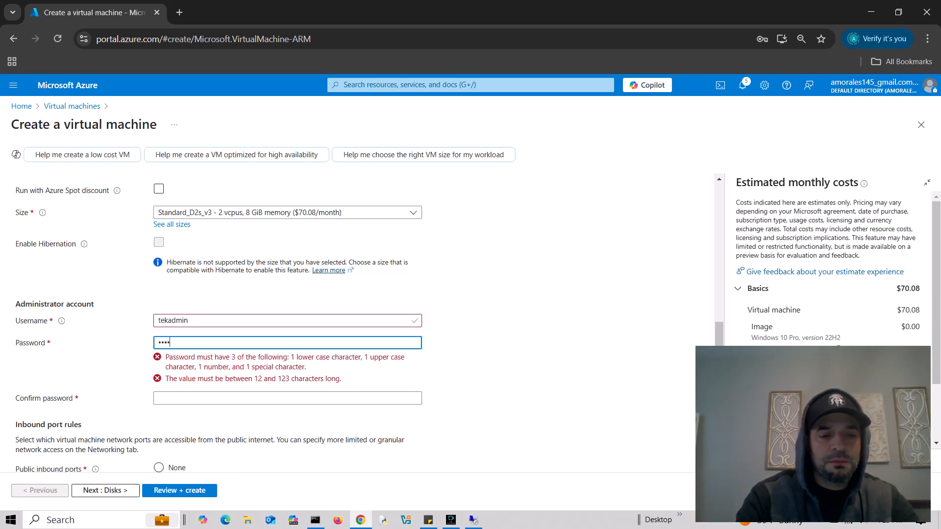
key("Tab")
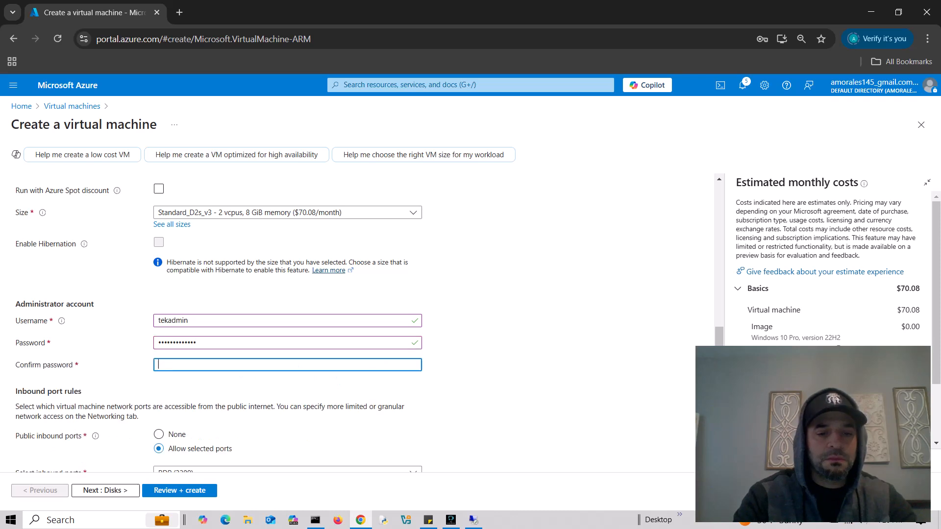
type("•••••••••••")
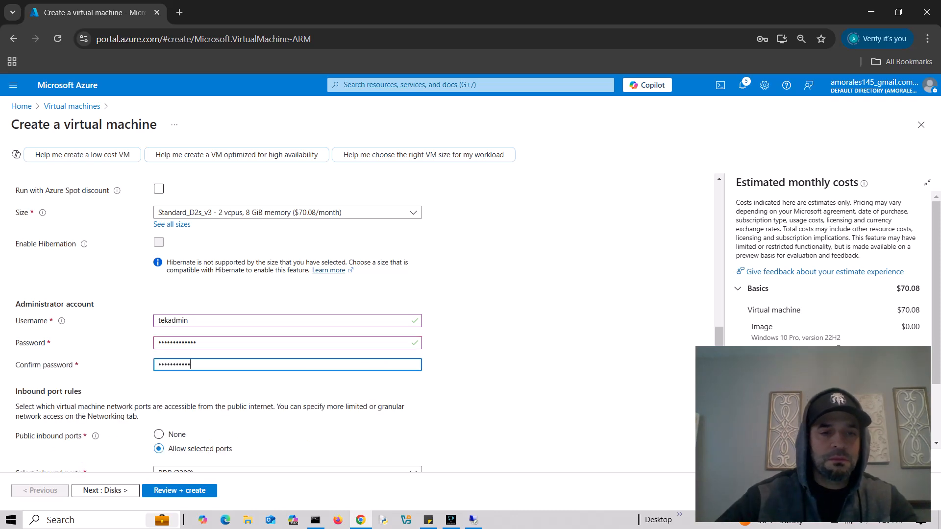
key("Tab")
- Confirm the eligible Windows 10/11 licence and advance toward the networking settings
scroll(358, 323, "down", 3)
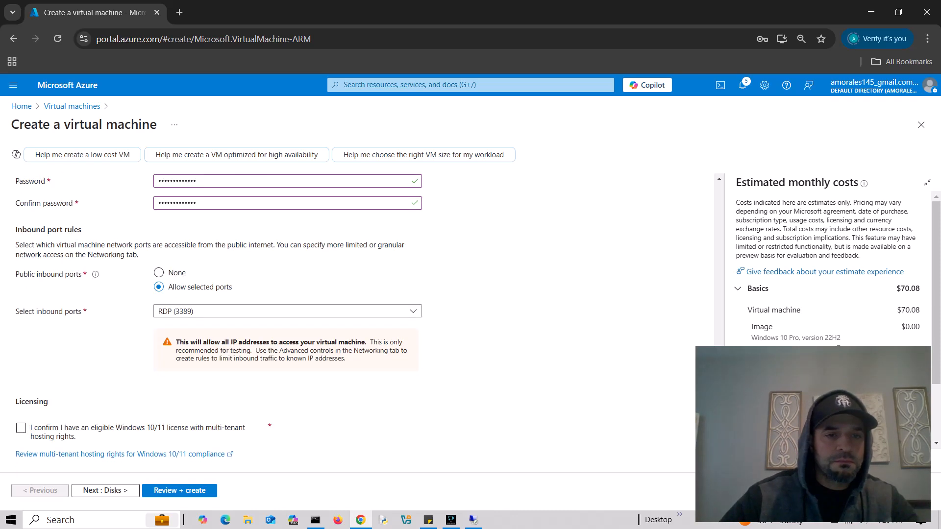
left_click(106, 491)
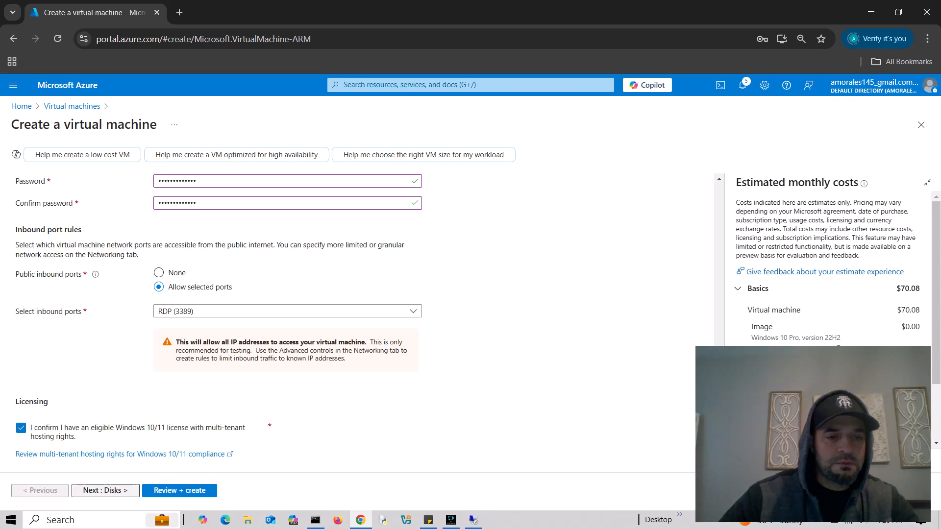
left_click(116, 491)
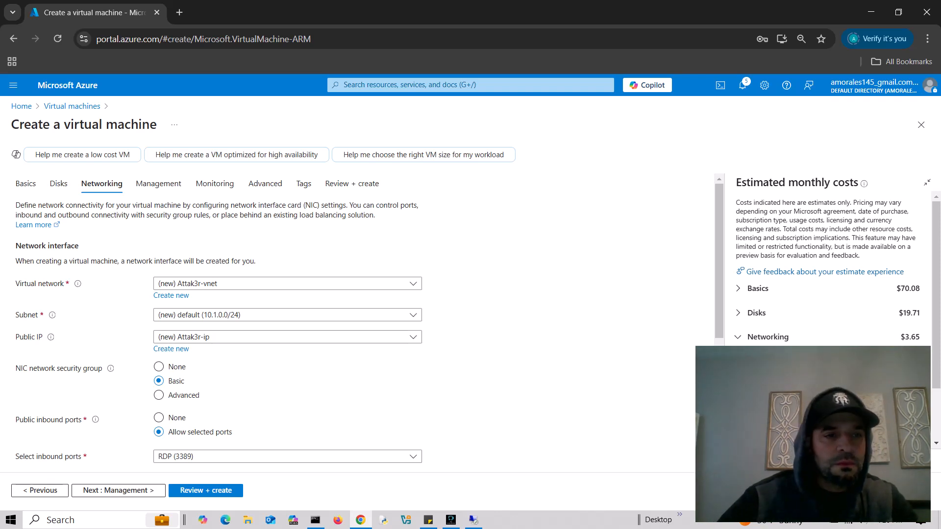
- Create the VM's virtual network named Attak3rVM, keeping the default 10.1.0.0/24 subnet
left_click(171, 296)
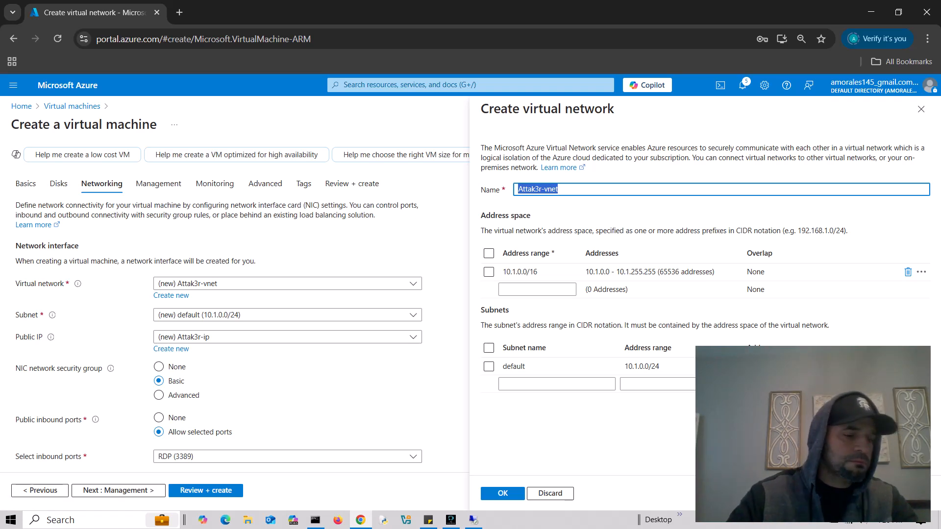
type("Att")
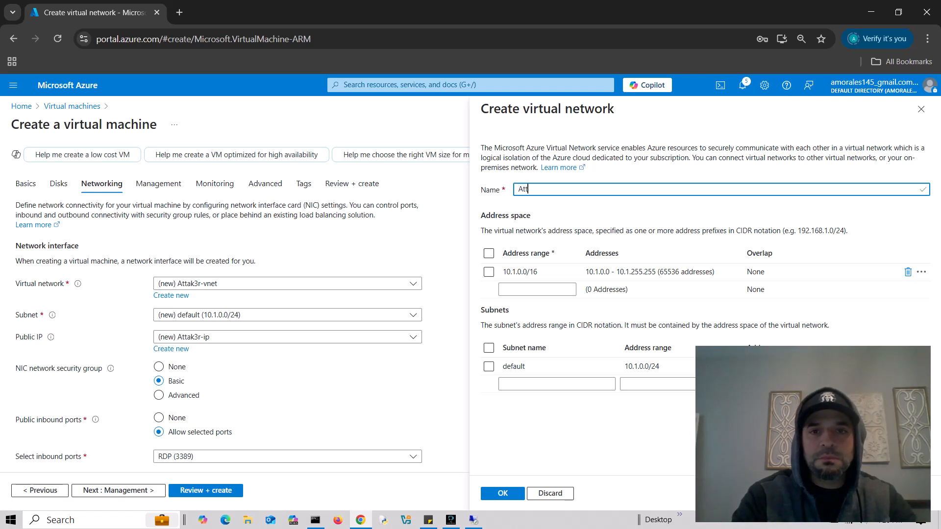
type("ak3rVM")
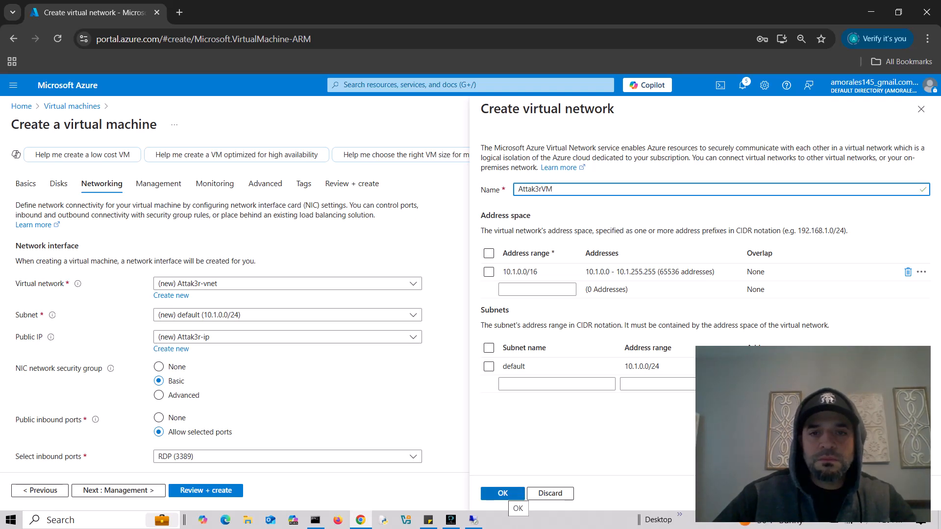
left_click(508, 494)
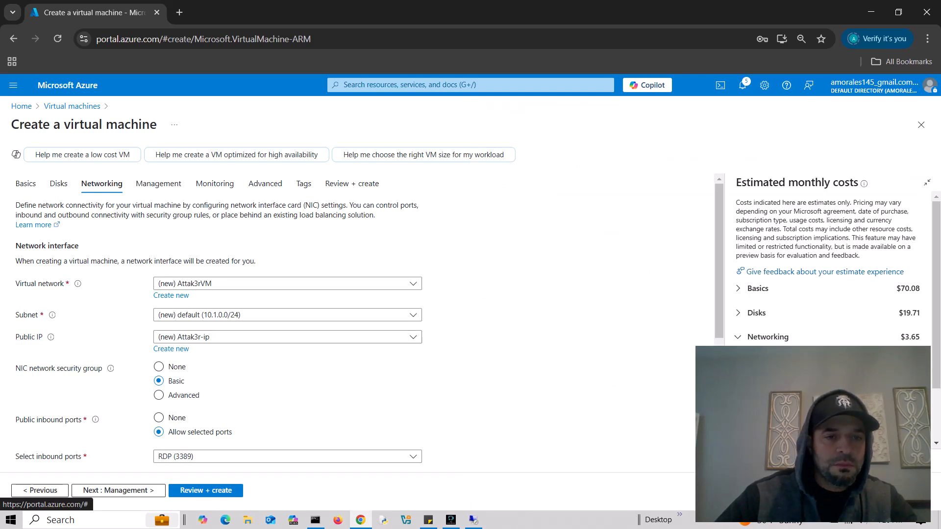
scroll(313, 323, "down", 5)
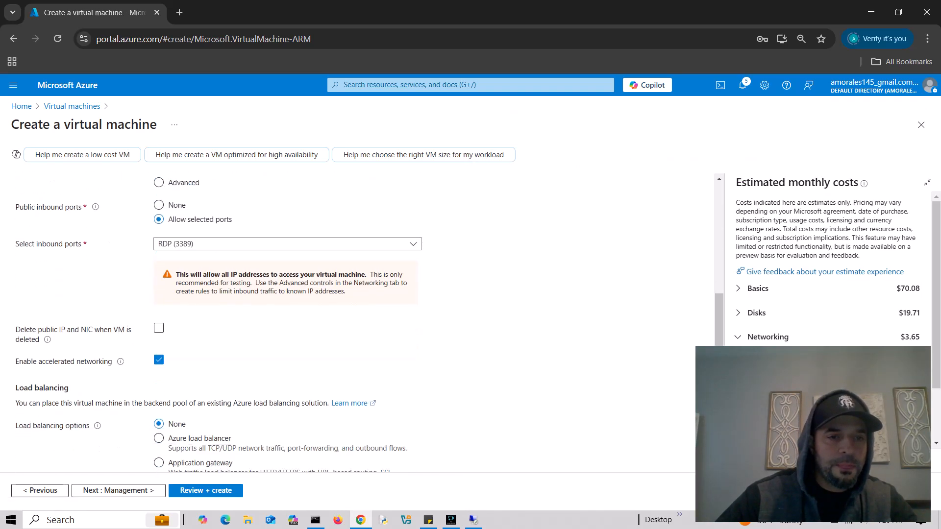
scroll(314, 324, "down", 1)
- Skip through Management, Monitoring, Advanced and Tags to Review + create, then create Attak3r
left_click(118, 491)
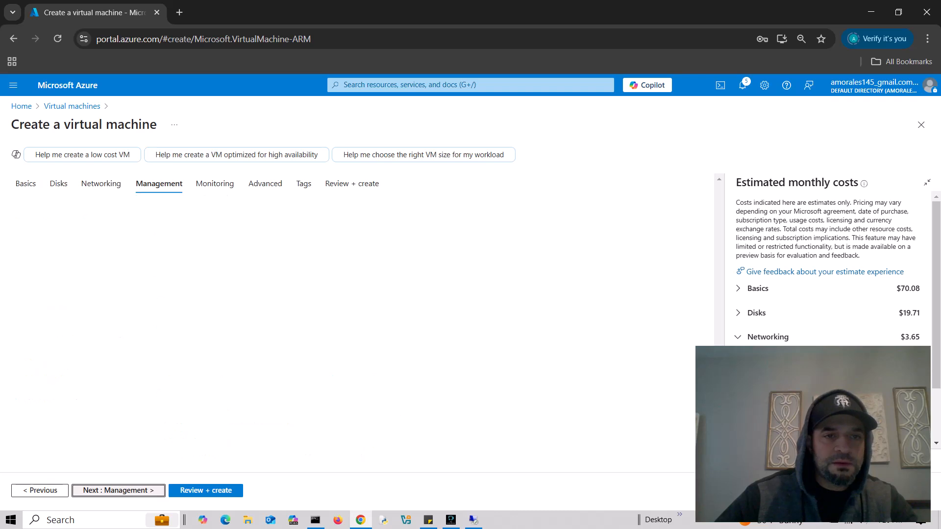
left_click(118, 491)
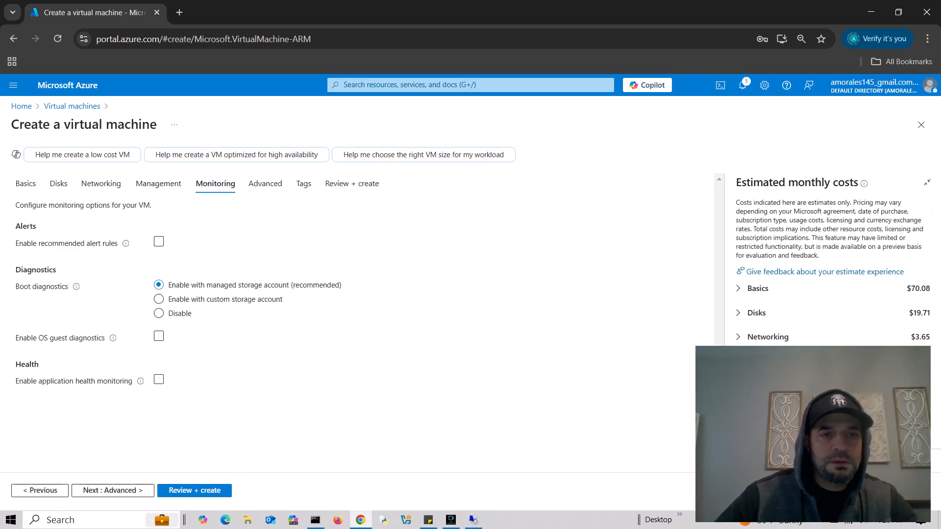
left_click(113, 491)
left_click(113, 491)
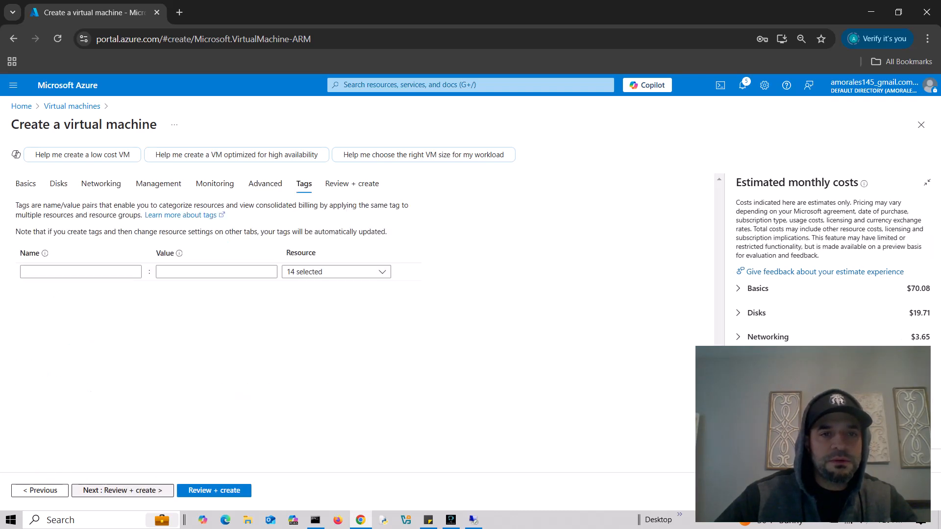
left_click(122, 491)
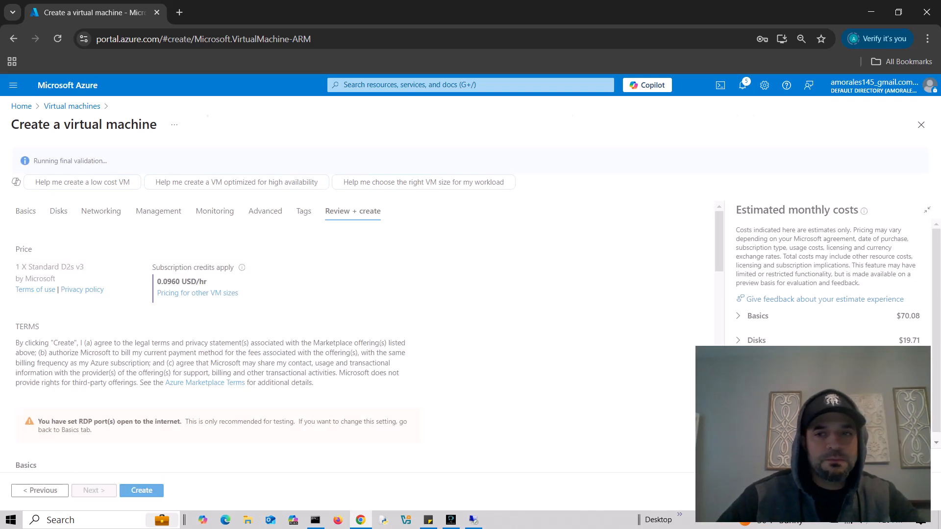
scroll(363, 338, "down", 13)
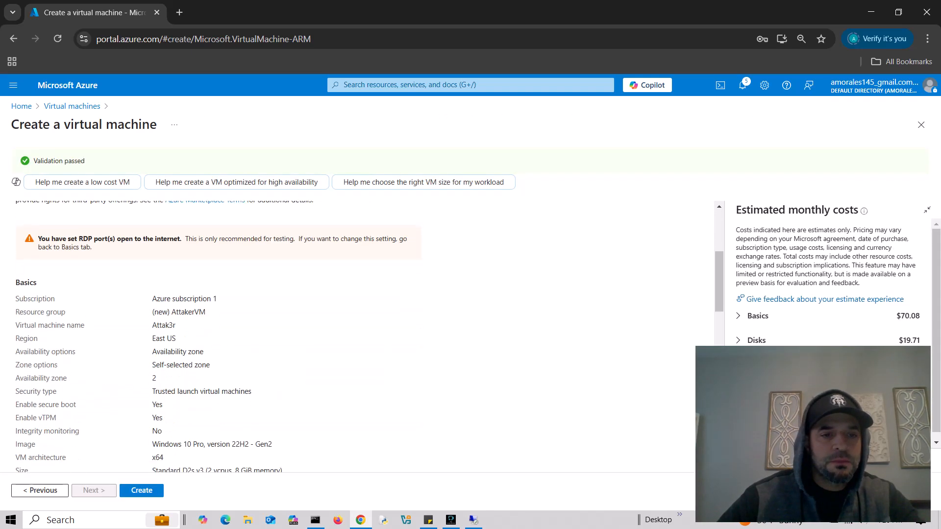
scroll(363, 338, "up", 13)
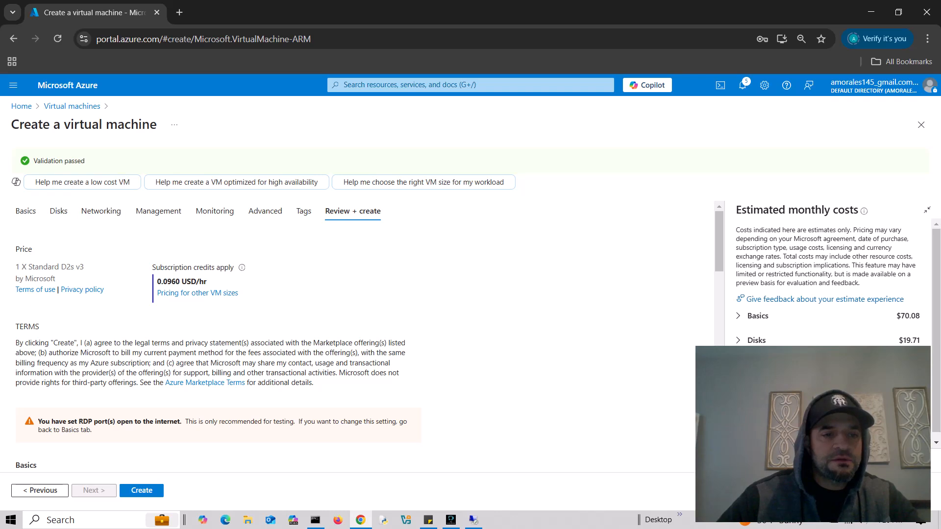
scroll(196, 314, "down", 15)
left_click(142, 490)
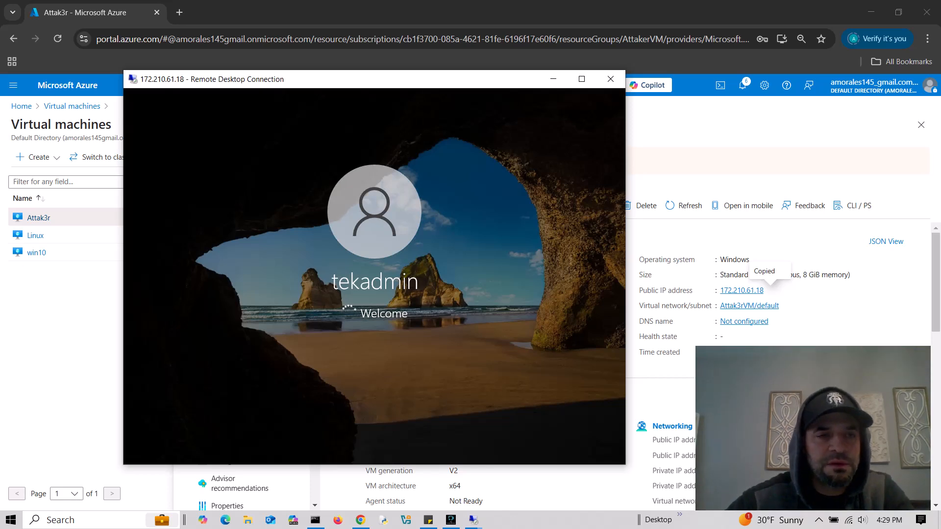
- Reposition the remote session window so the VM page and setup screen are visible
mouse_move(393, 87)
left_mouse_down()
mouse_move(409, 172)
mouse_move(365, 395)
mouse_move(459, 399)
mouse_move(398, 112)
mouse_move(377, 92)
left_mouse_up()
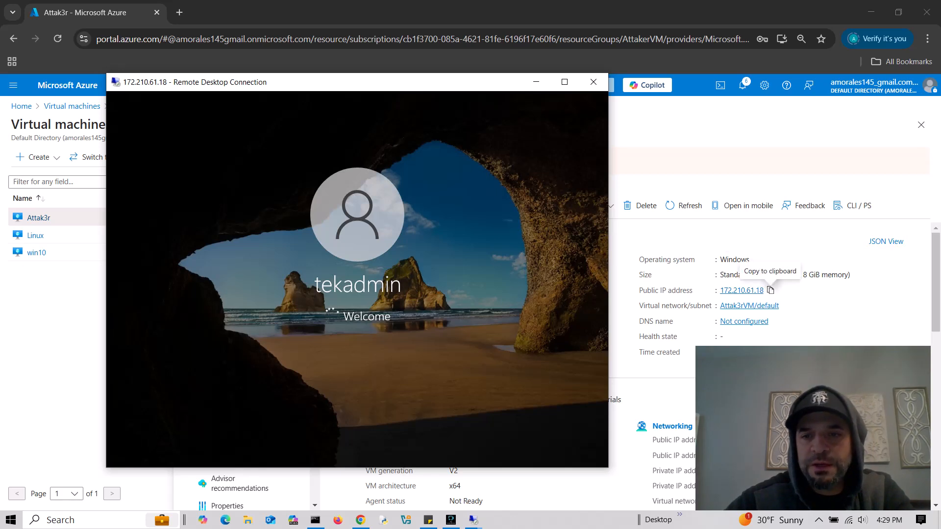
left_click_drag(340, 82, 413, 174)
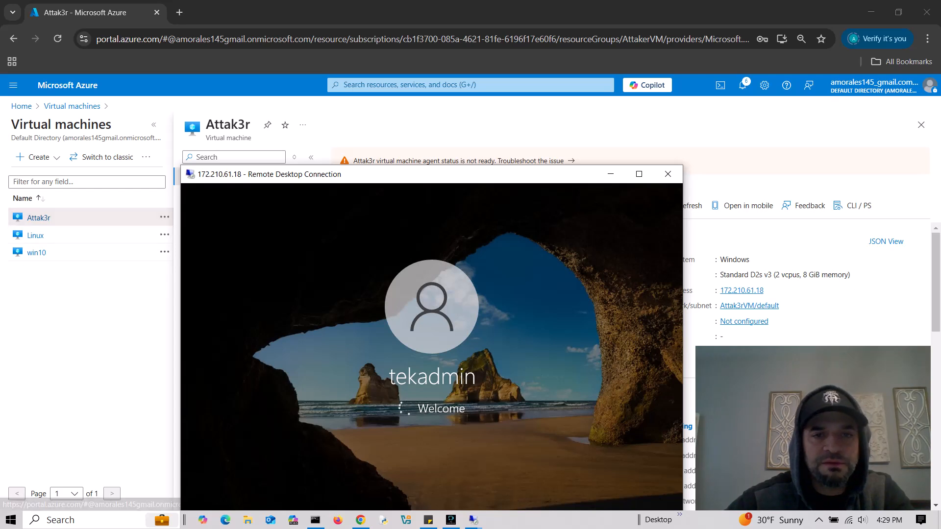
left_click_drag(373, 174, 264, 79)
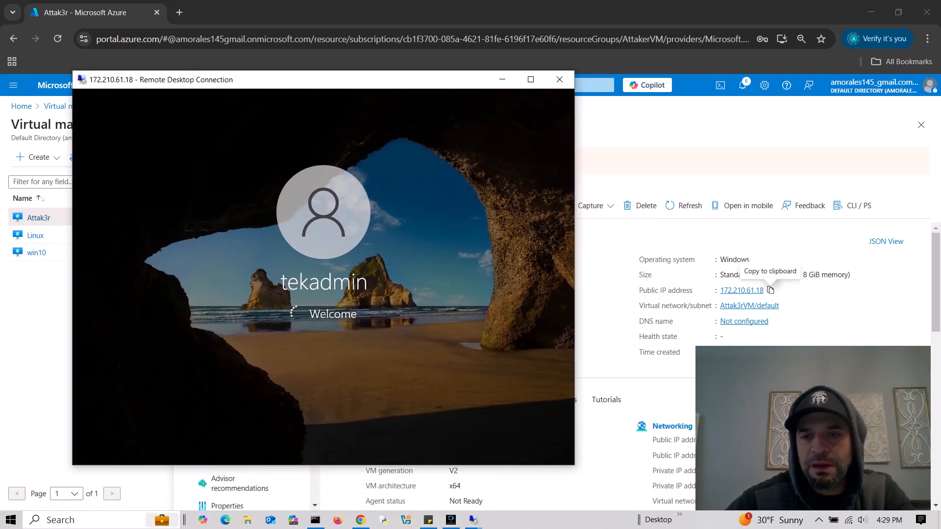
left_click_drag(324, 80, 369, 95)
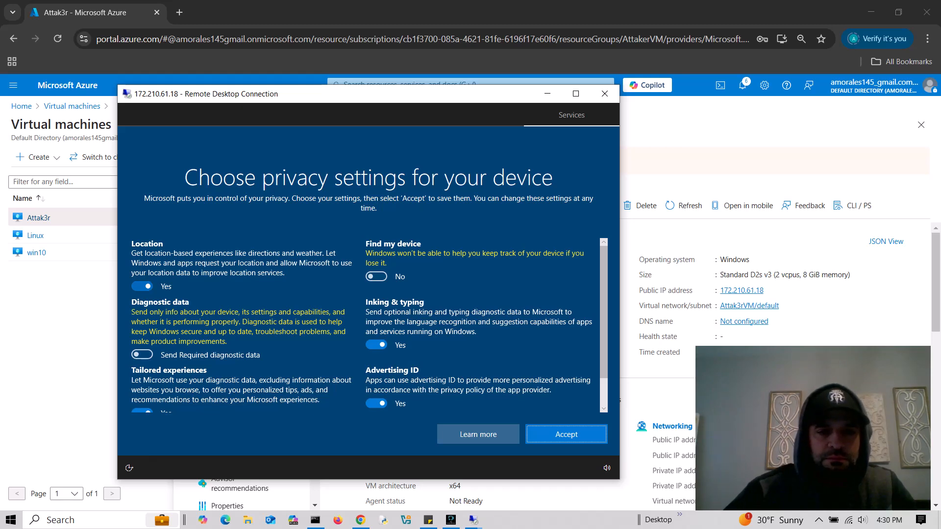
- Set location, advertising ID, inking and remaining privacy options to No, then accept
left_click(143, 286)
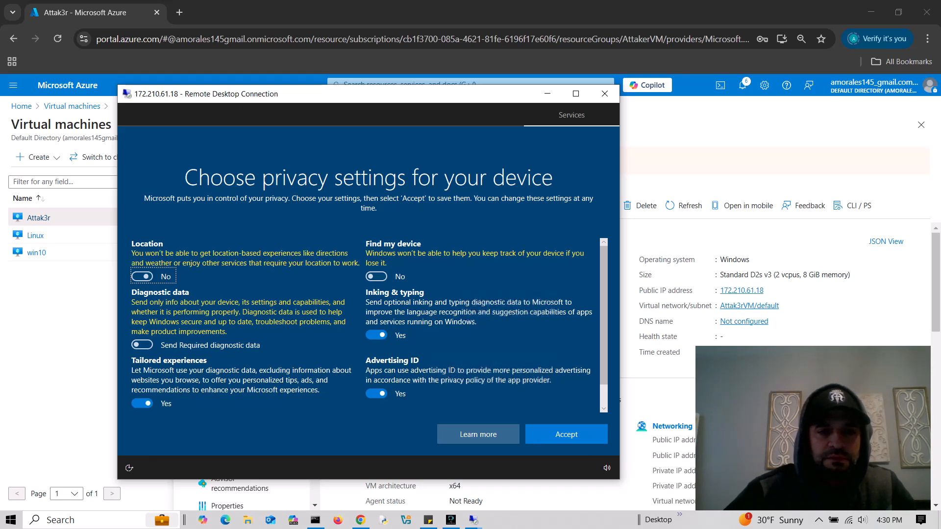
left_click(377, 393)
left_click(376, 335)
left_click(142, 404)
scroll(368, 325, "down", 1)
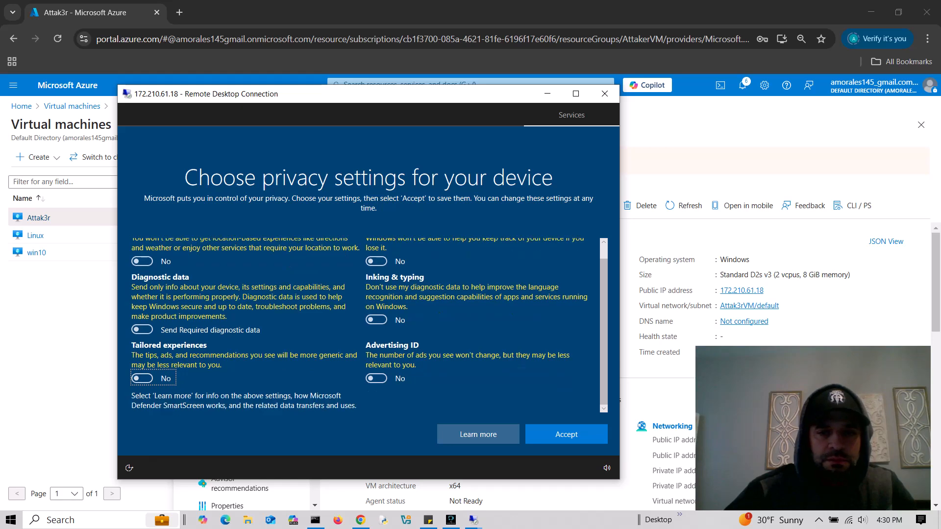
left_click(566, 434)
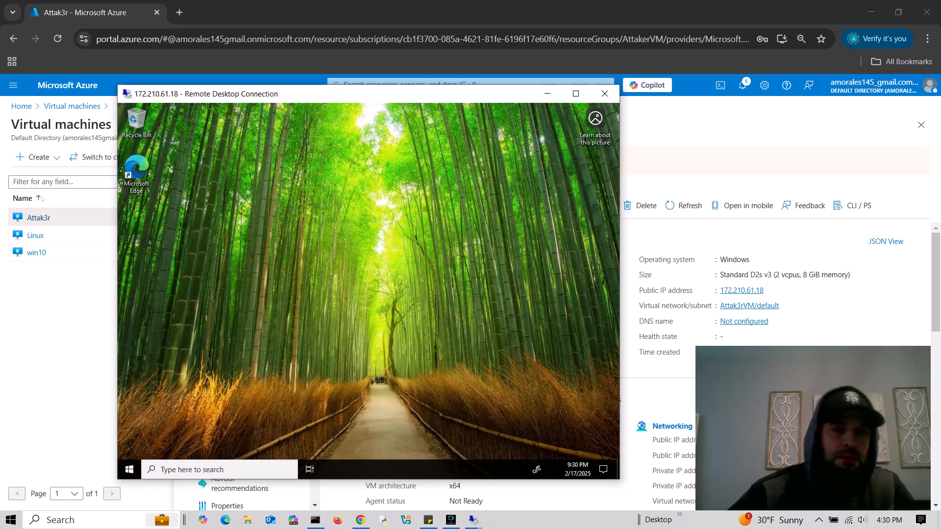
- Open the win10 VM overview and copy its public IP 172.174.228.21
left_click_drag(463, 94, 540, 327)
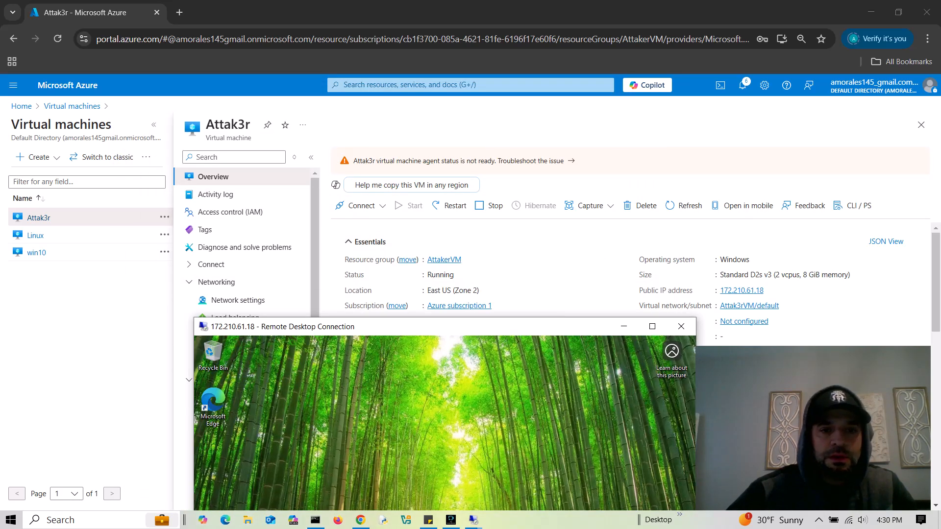
left_click_drag(393, 329, 353, 520)
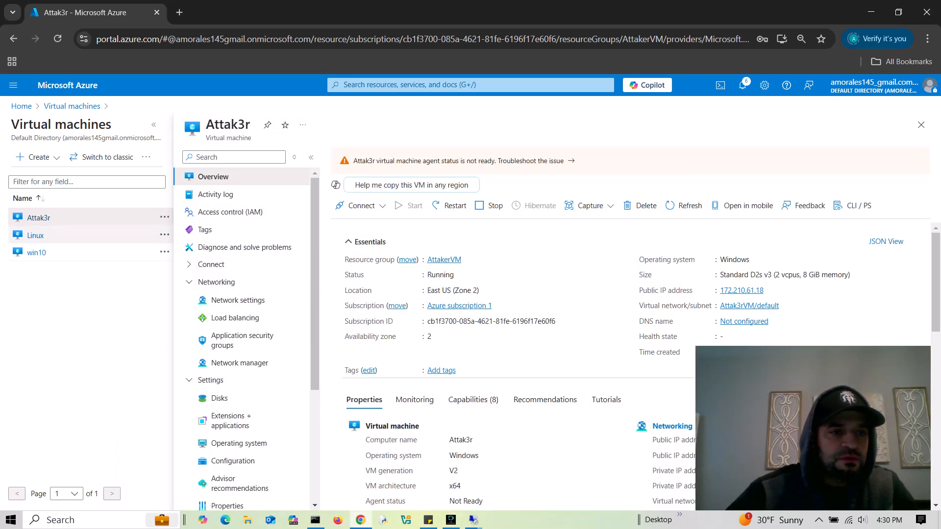
left_click(36, 253)
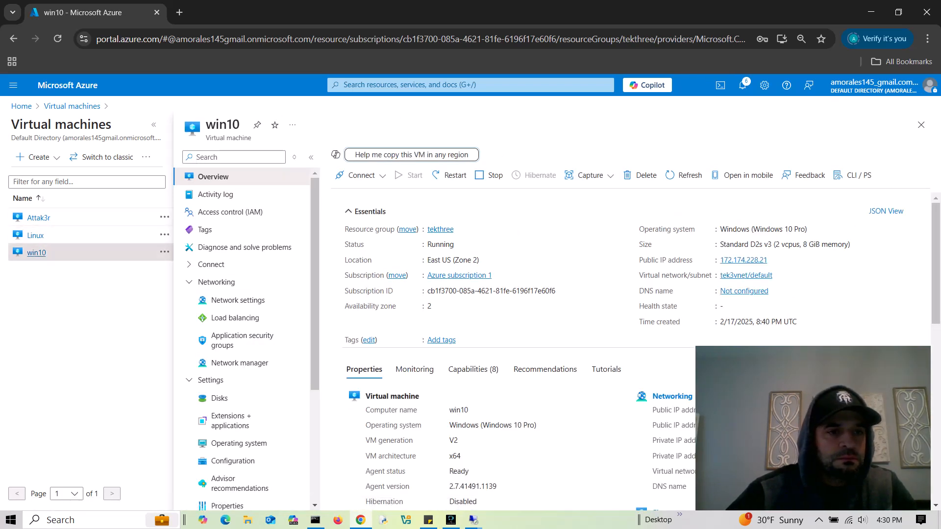
mouse_move(774, 260)
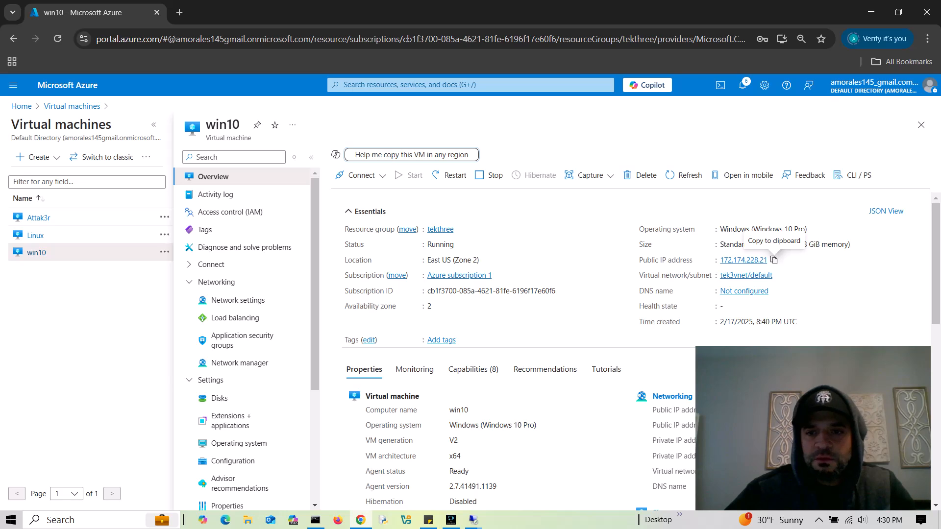
left_click(774, 260)
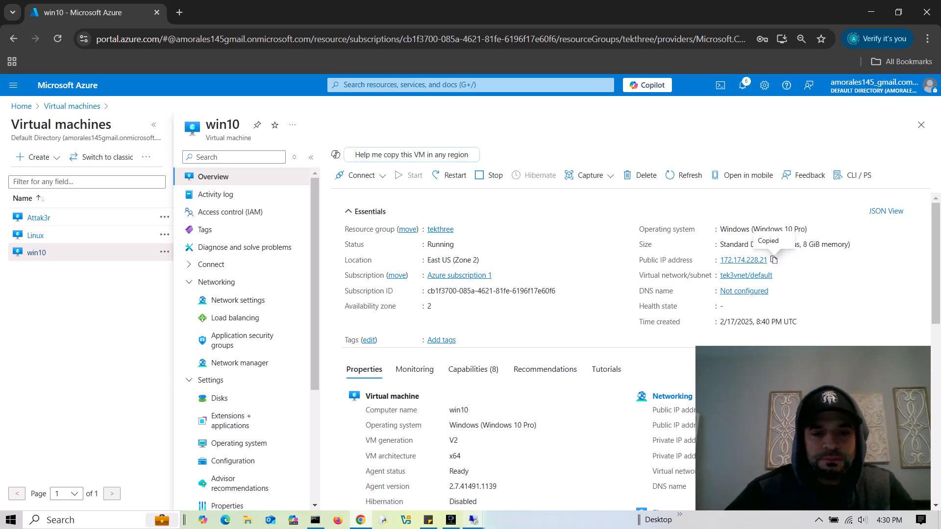
- Bring the attacker VM's 172.210.61.18 remote session back to the front
left_click(473, 520)
left_click(523, 466)
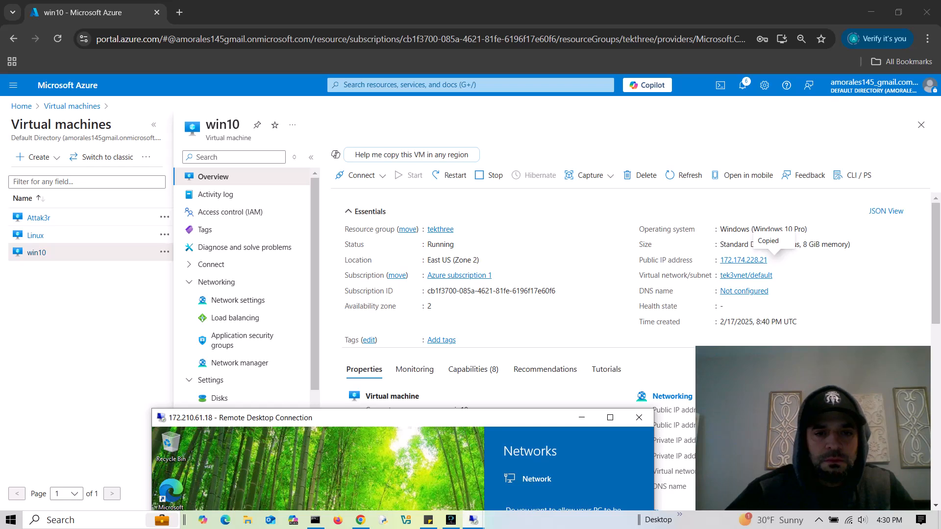
left_click_drag(452, 421, 425, 82)
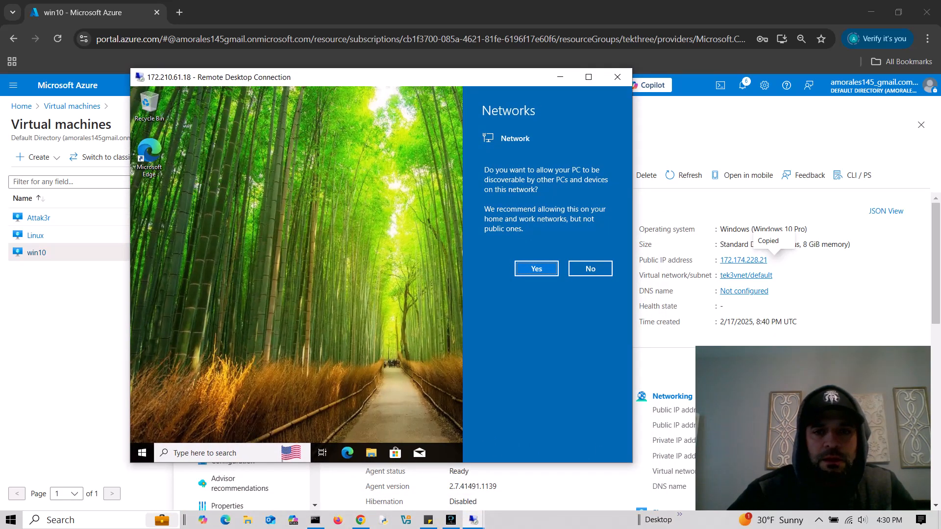
- Dismiss the Networks prompt and open Sticky Notes without signing in
left_click(536, 268)
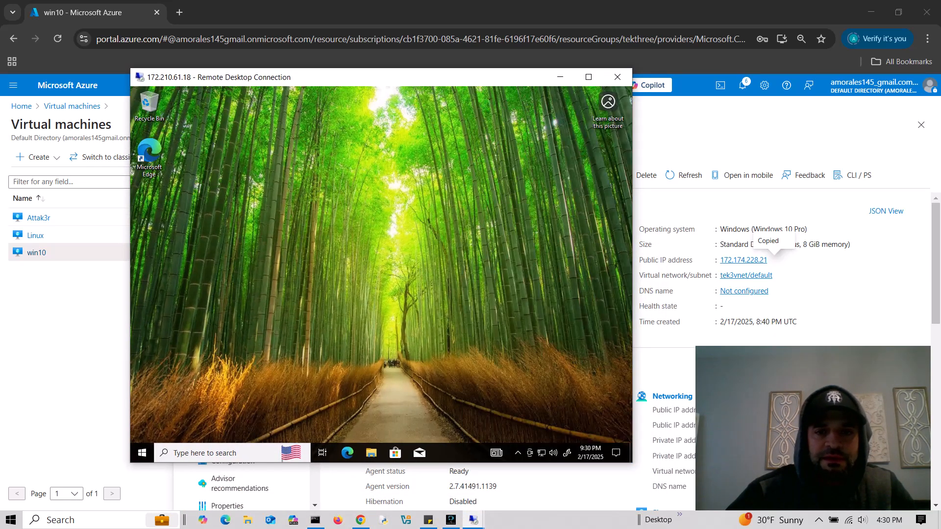
left_click(220, 453)
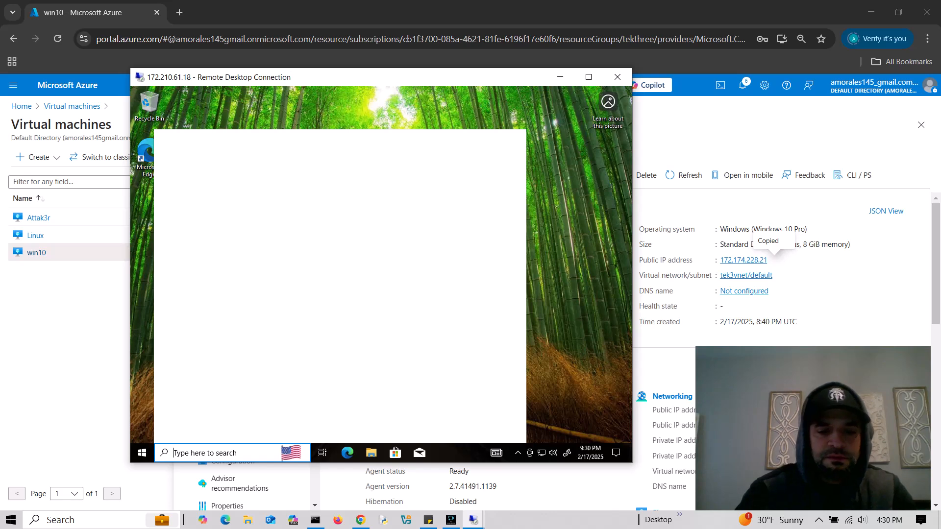
type("not")
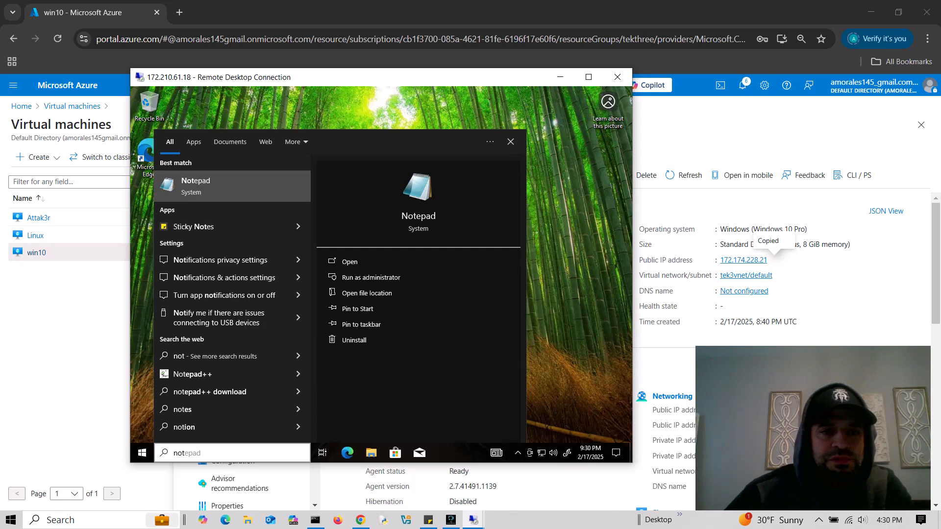
left_click(206, 227)
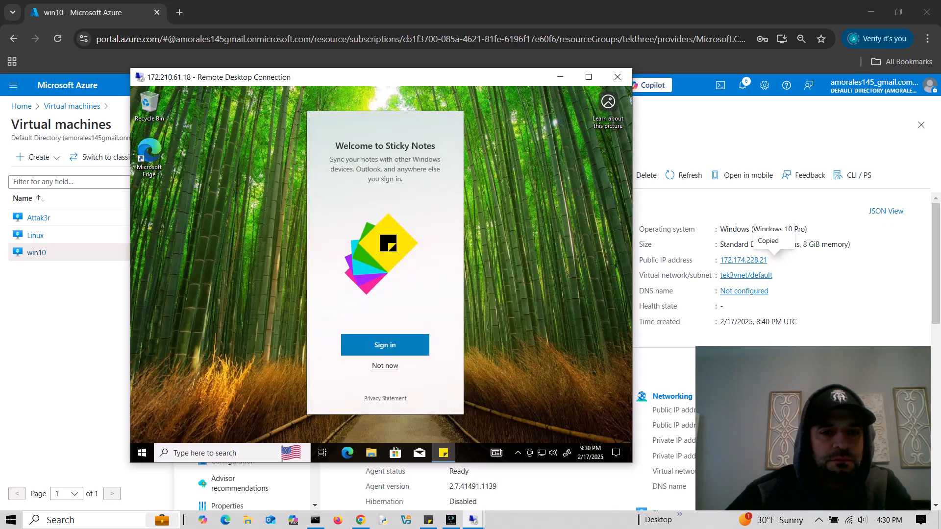
left_click(384, 366)
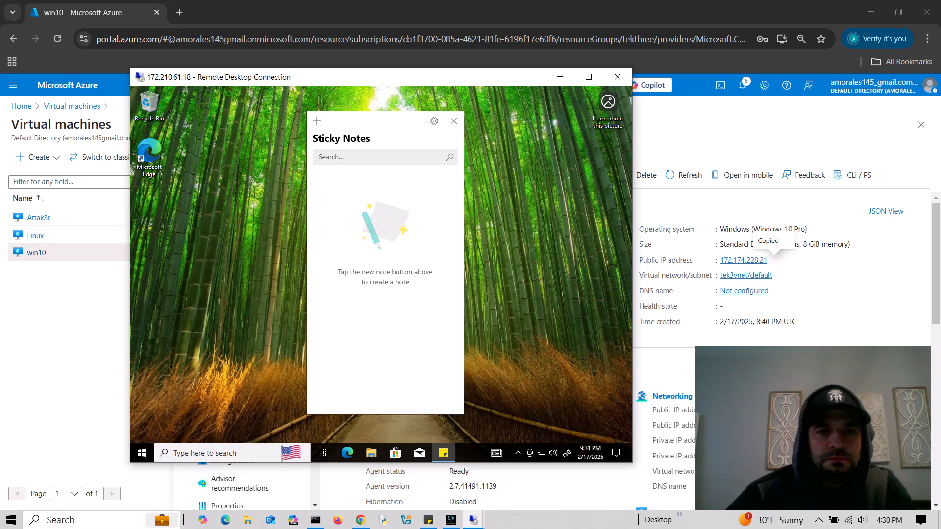
left_click_drag(375, 121, 360, 132)
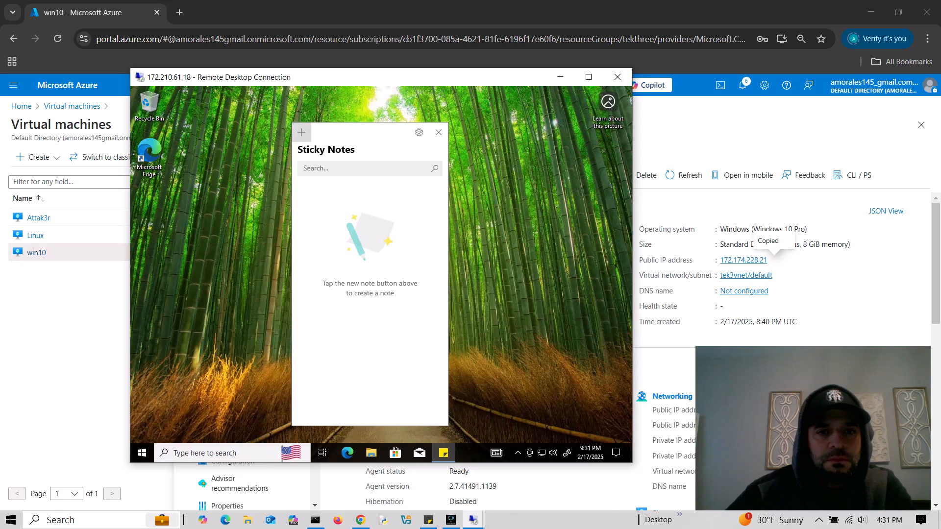
left_click(439, 133)
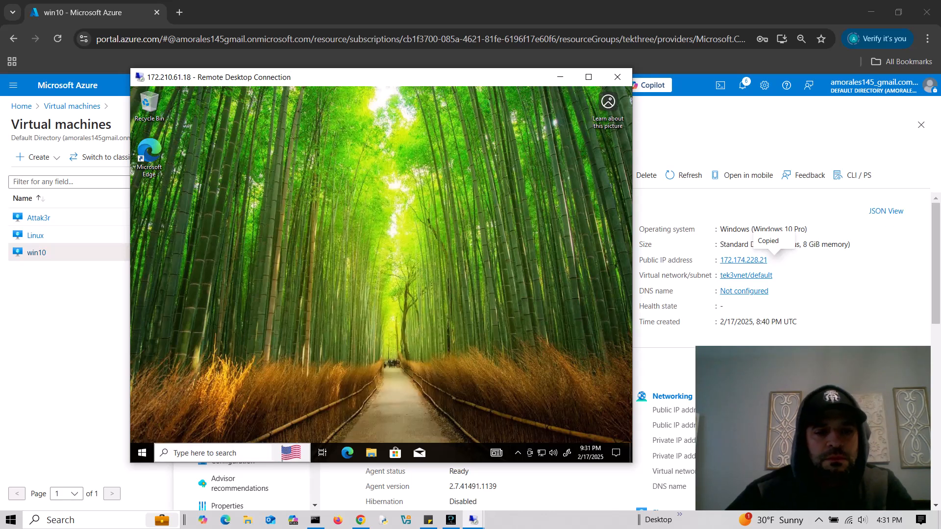
- Relaunch Sticky Notes and start a new note reading 'Attak'
left_click(215, 453)
type("sticky")
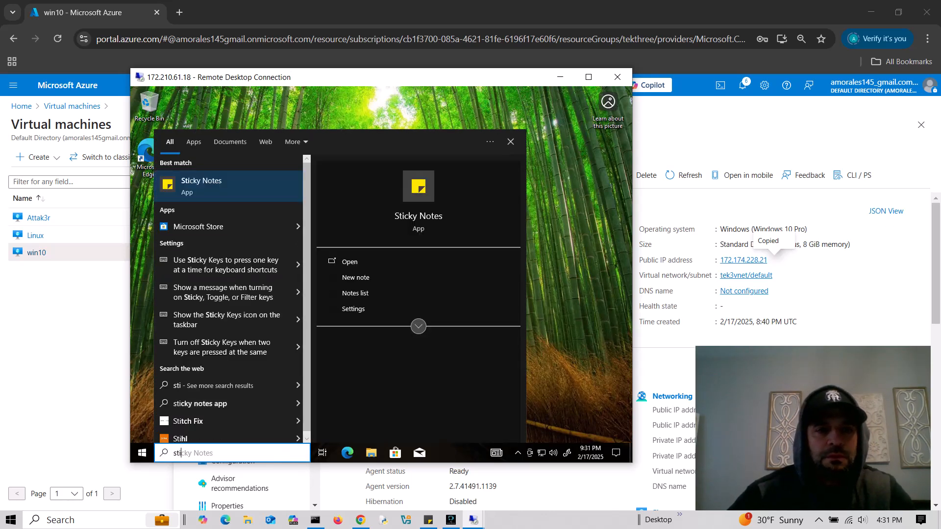
key("Return")
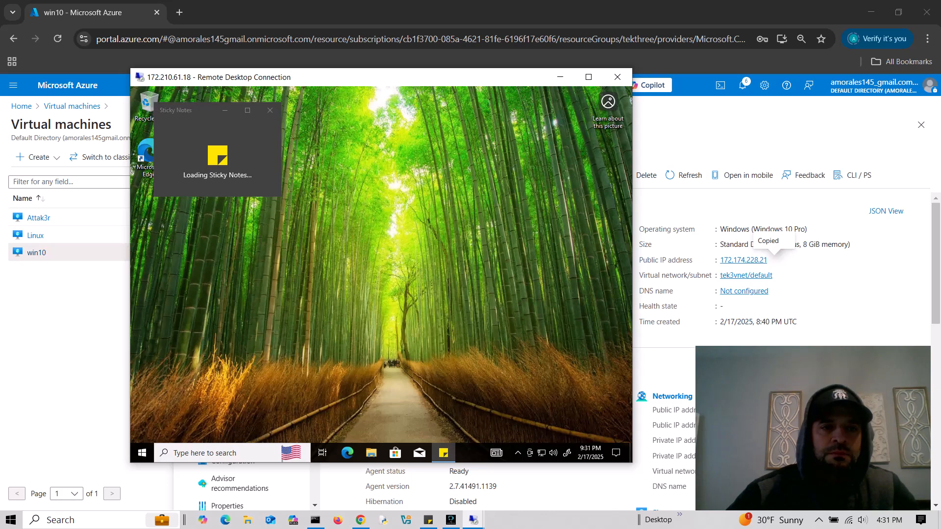
left_click(439, 132)
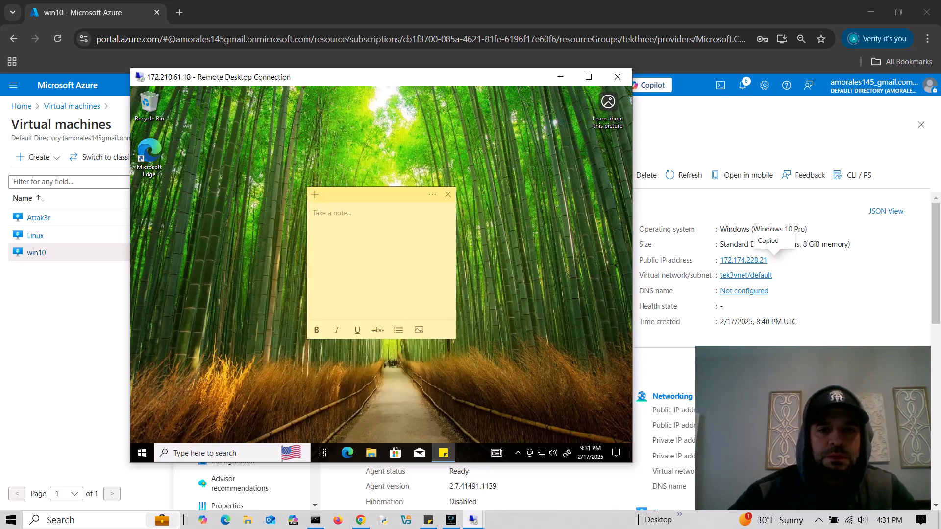
left_click_drag(407, 194, 573, 163)
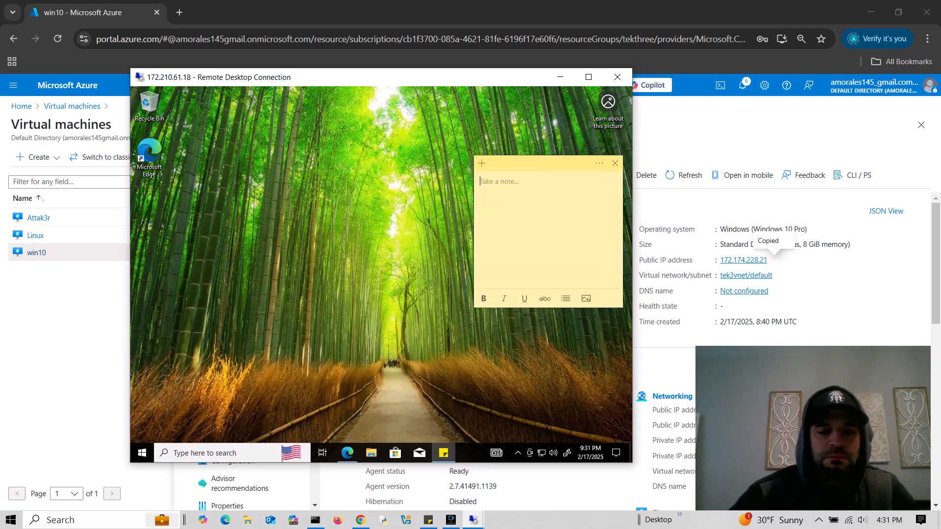
type("Attakr")
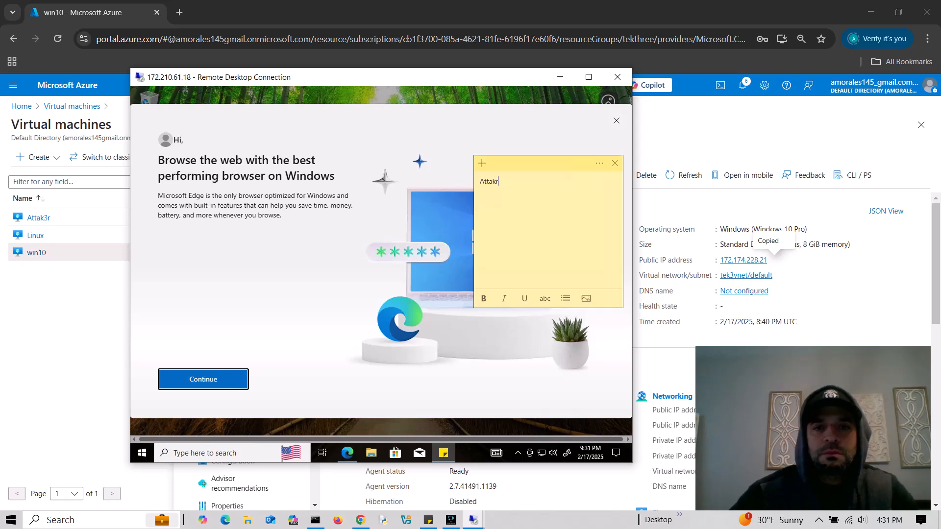
- Close the Edge welcome dialog, finish the note as 'Attakr', shrink it and place it top right
left_click_drag(573, 163, 572, 115)
left_click(554, 289)
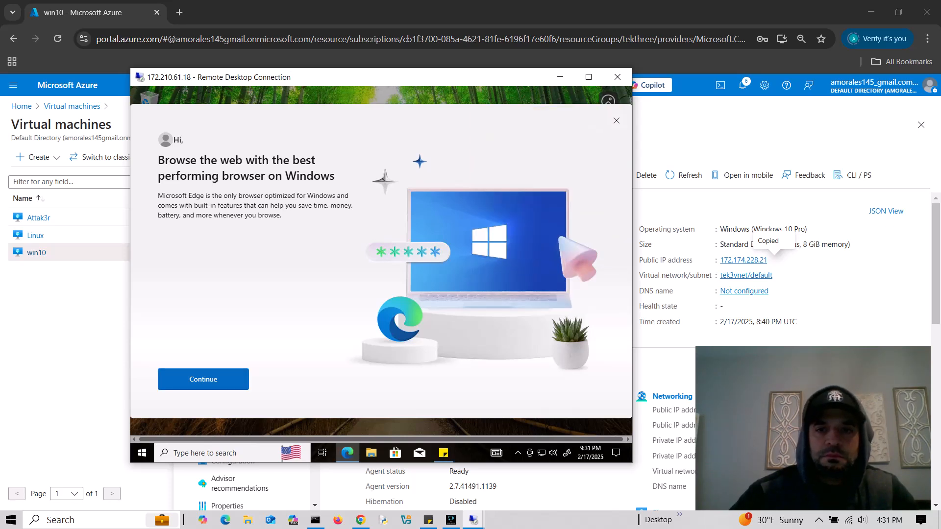
left_click(617, 120)
type("r")
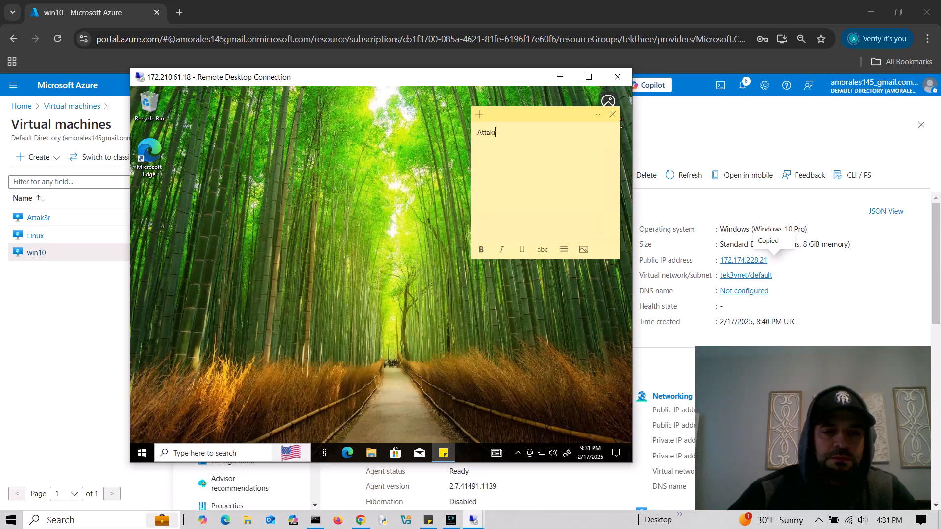
left_click_drag(620, 259, 591, 191)
left_click_drag(520, 114, 551, 98)
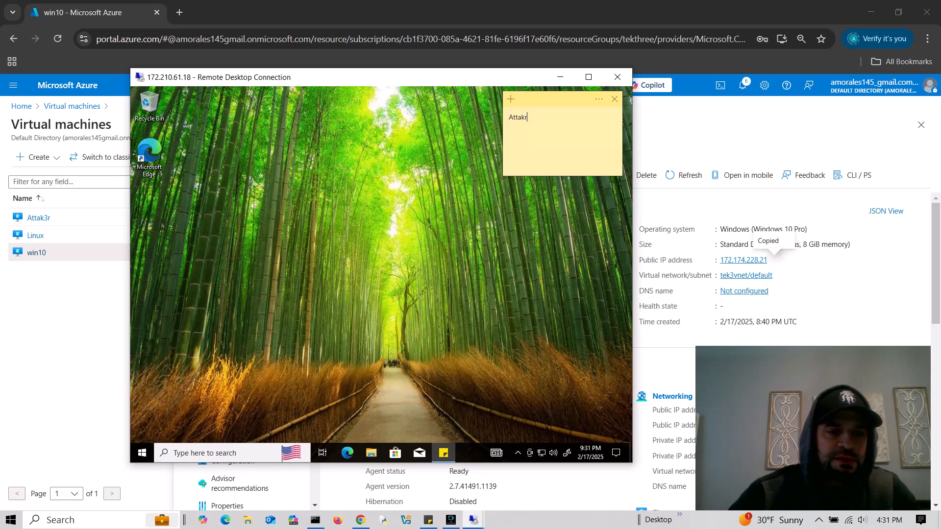
- Connect via Remote Desktop Connection to 172.174.228.21 and enter user name 'admin'
left_click(221, 453)
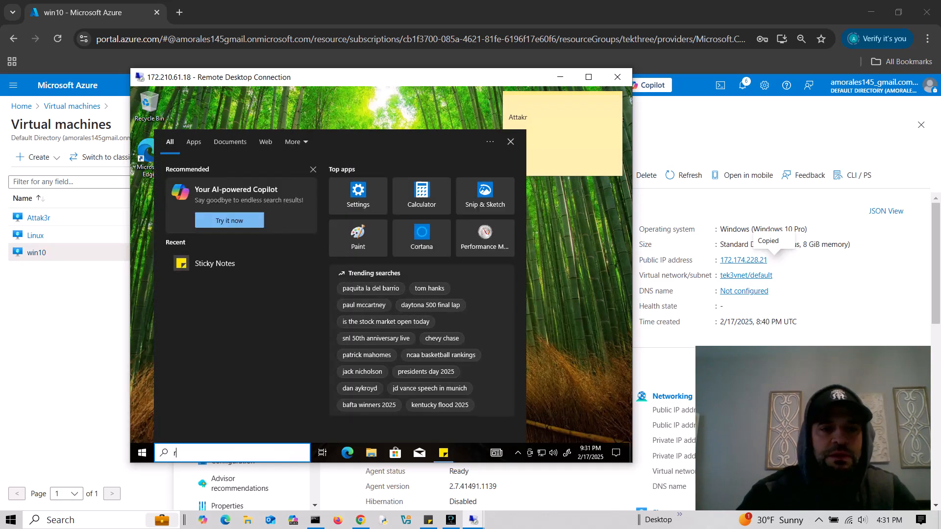
type("rdp")
key("Return")
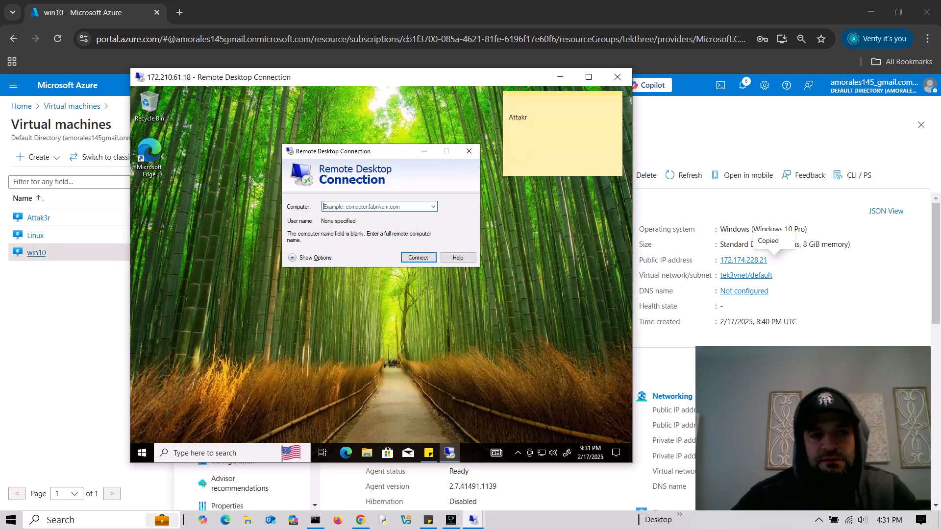
key("ctrl+v")
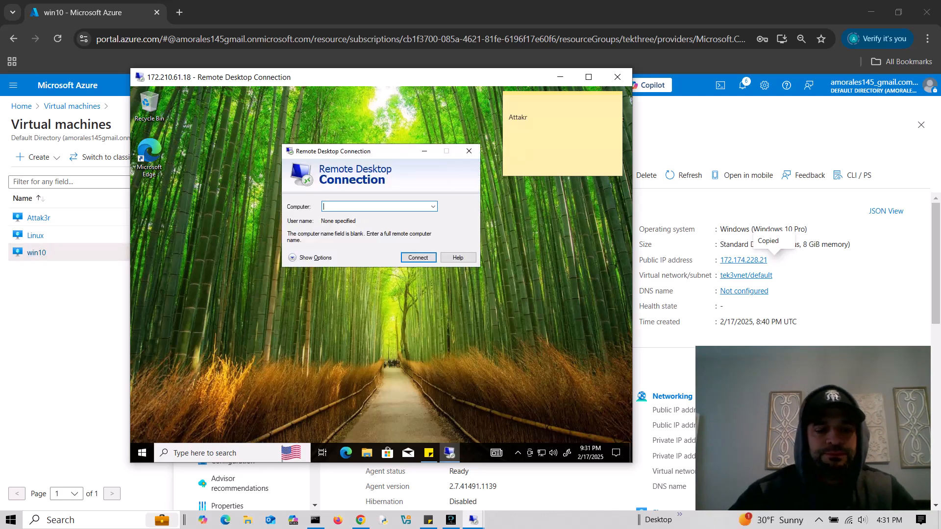
key("ctrl+v")
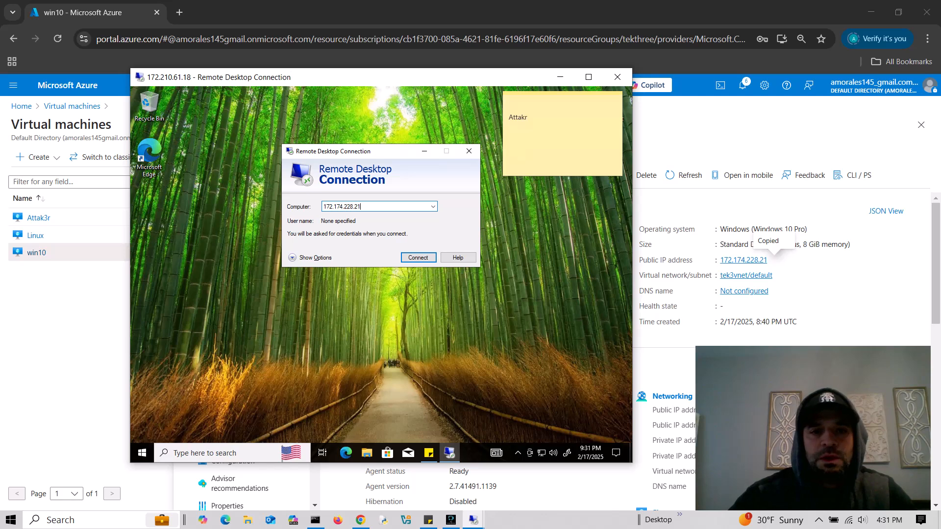
key("Return")
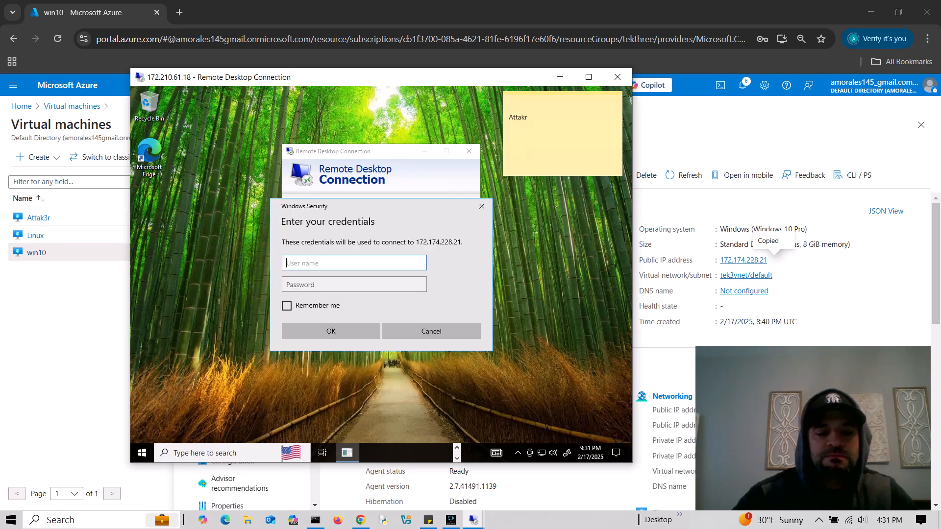
type("admin")
key("Tab")
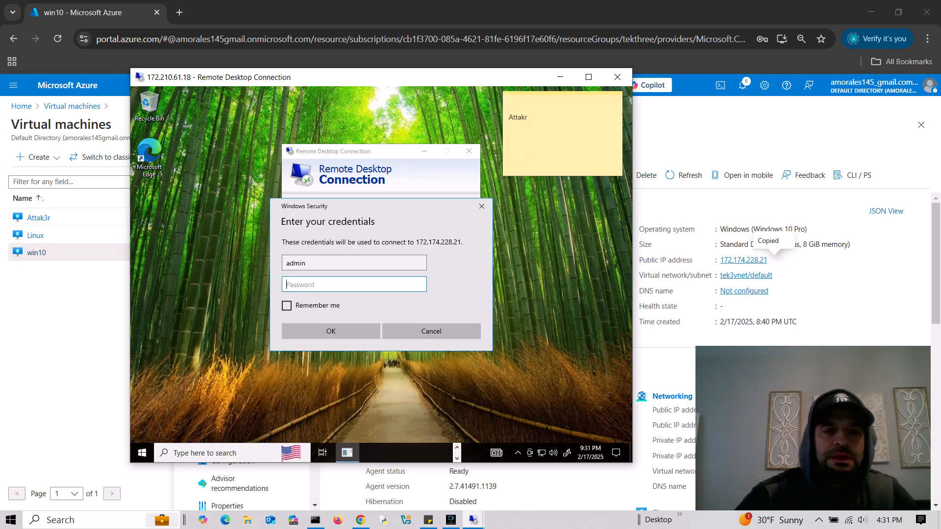
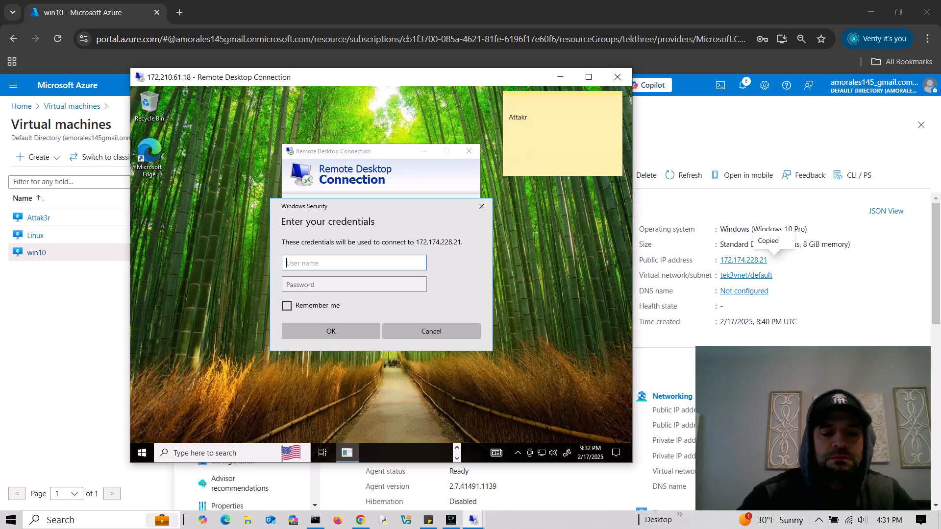
- Enter user name 'administrator' for 172.174.228.21; the logon fails and credentials are requested again
type("administrator")
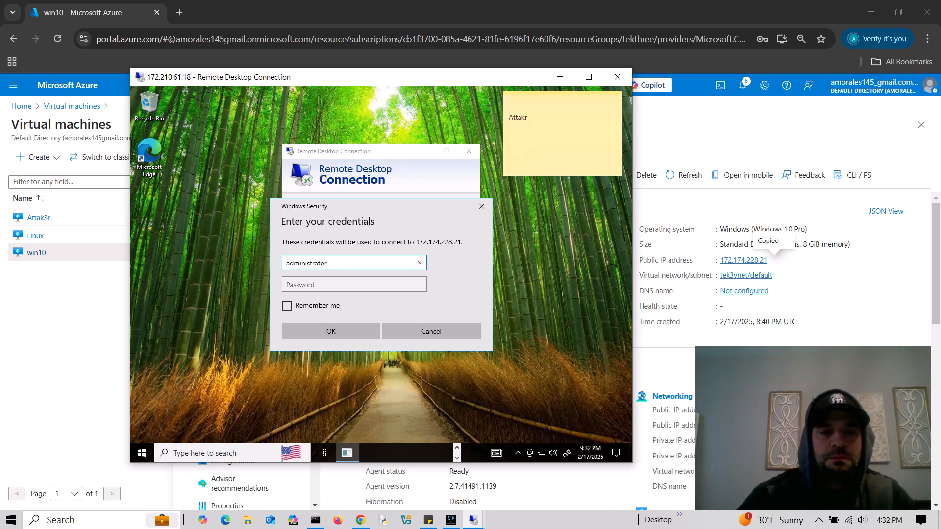
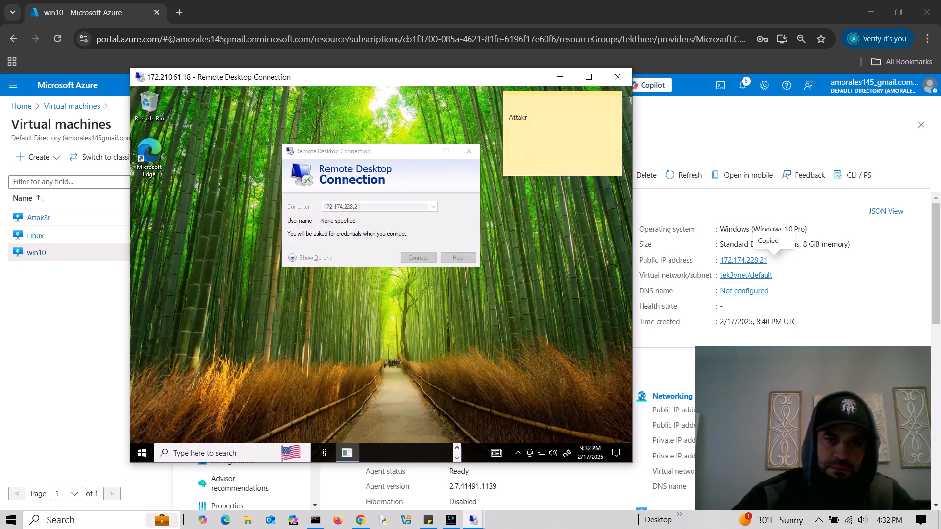
- Retry the sign-in to 172.174.228.21 with another username and password, then cancel after it fails
type("winadmin")
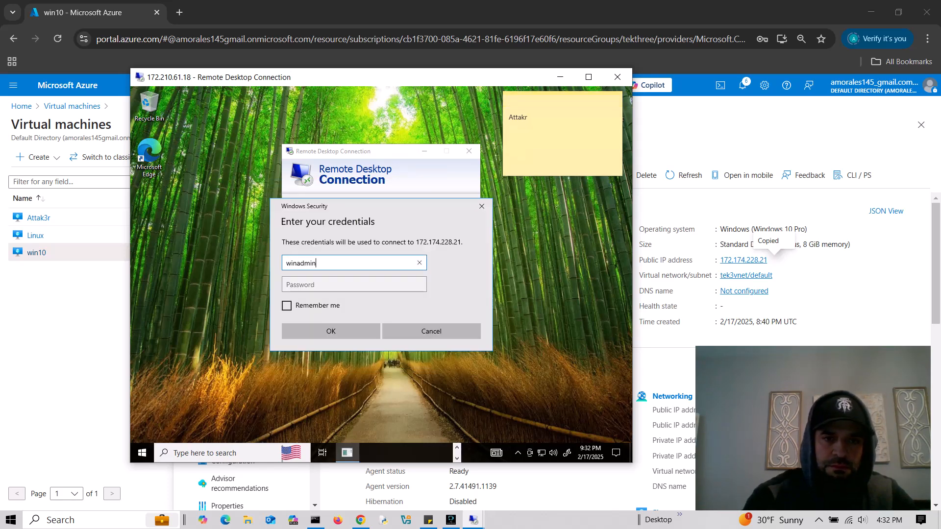
key("Tab")
type("************")
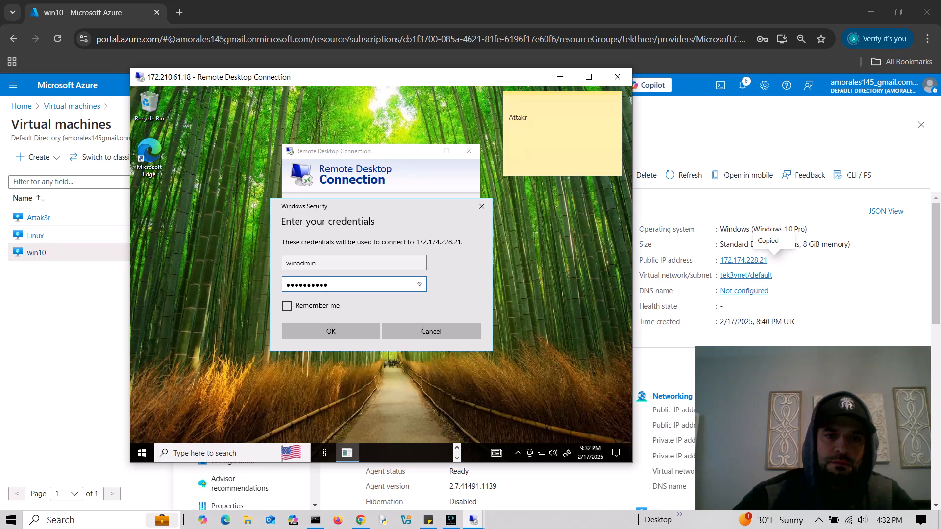
key("Return")
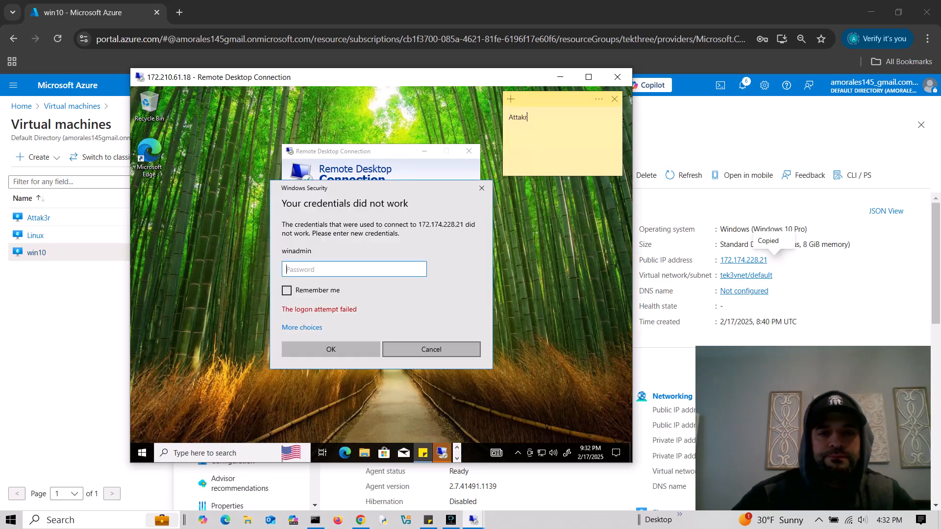
left_click(432, 349)
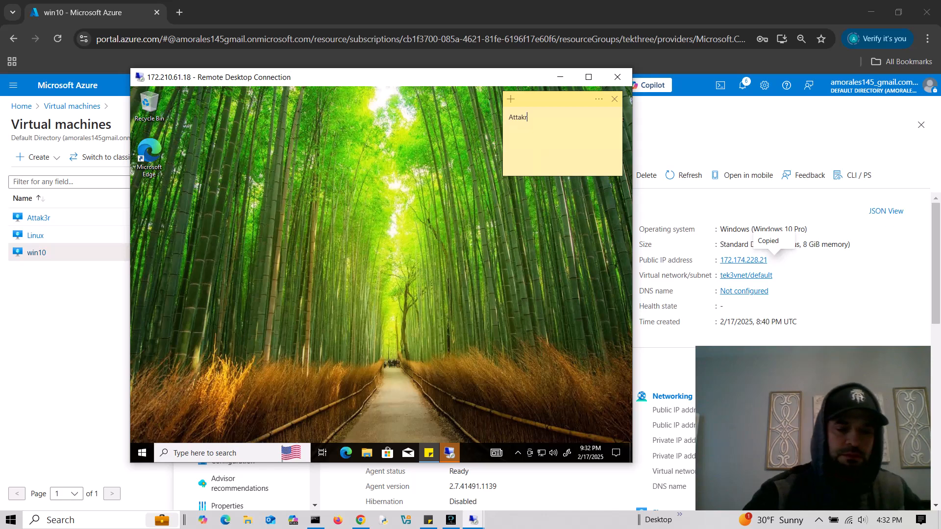
- Launch Edge and finish first-run setup without signing in, importing data or personalisation
double_click(149, 152)
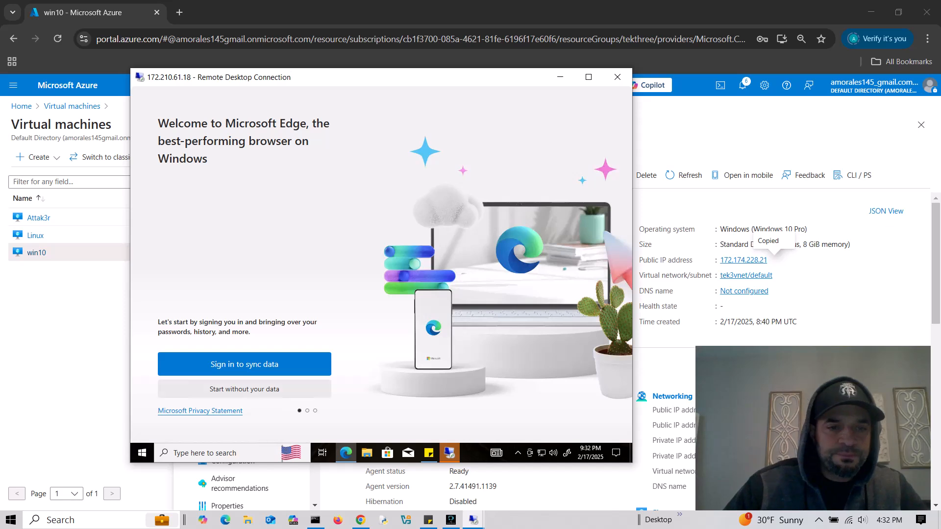
left_click(244, 389)
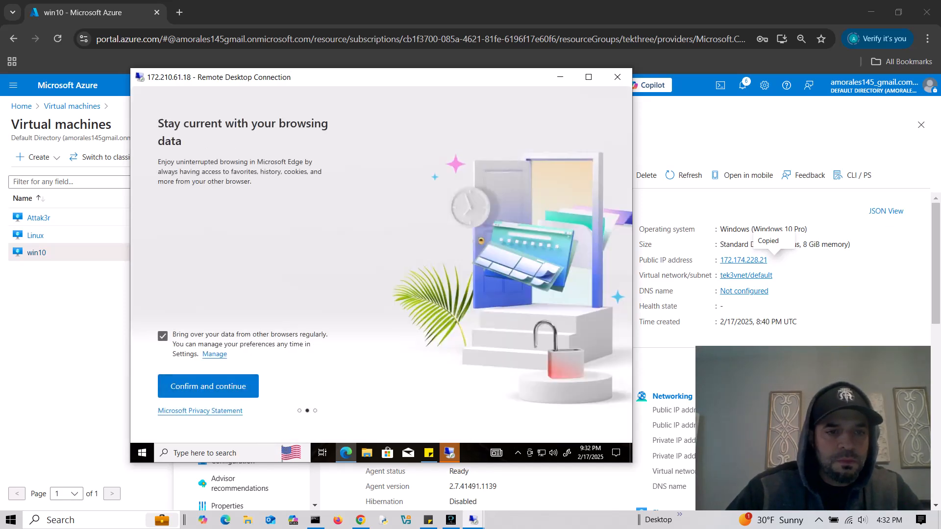
left_click(162, 336)
left_click(208, 386)
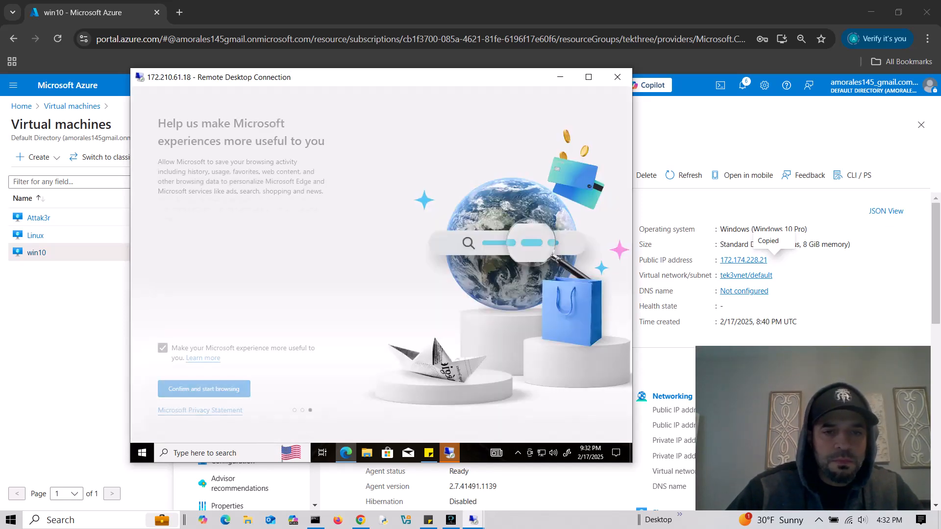
left_click(163, 348)
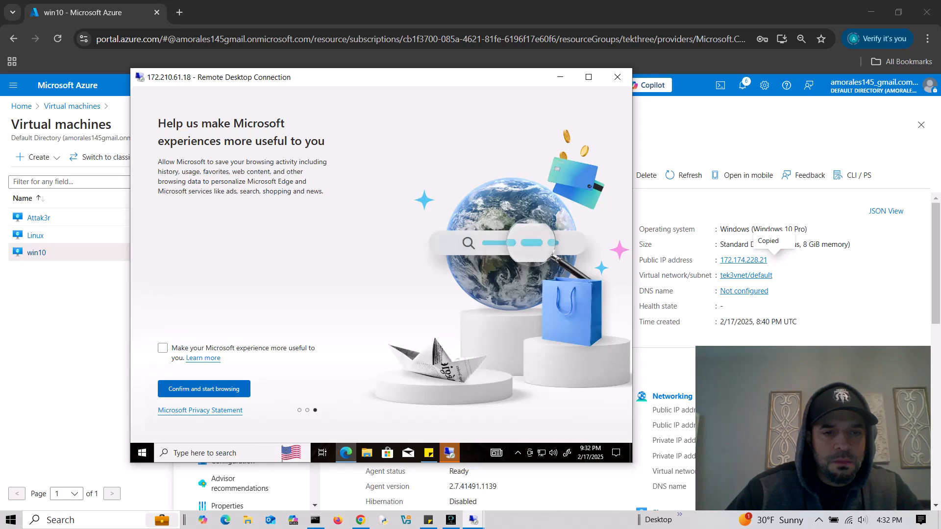
left_click(204, 389)
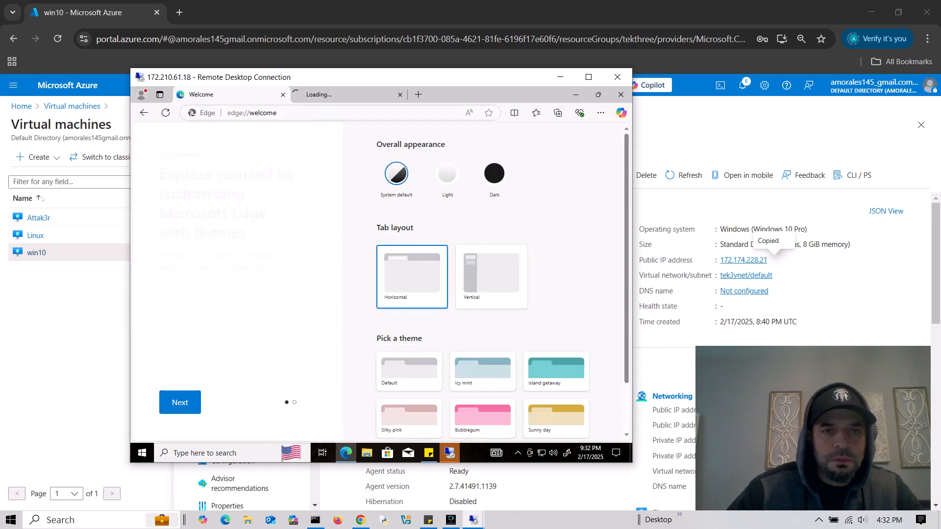
- Go to google.com and search for 'download ssms'
type("google.com")
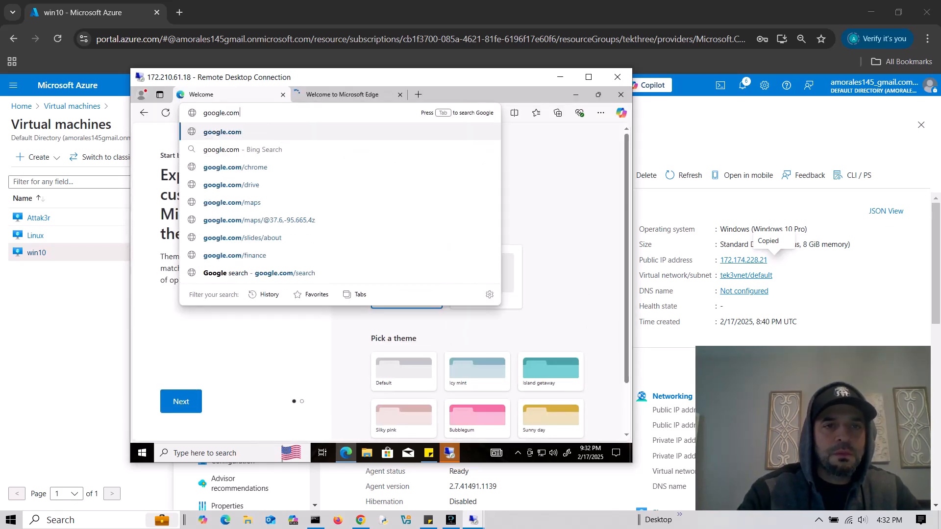
key("Return")
type("dow")
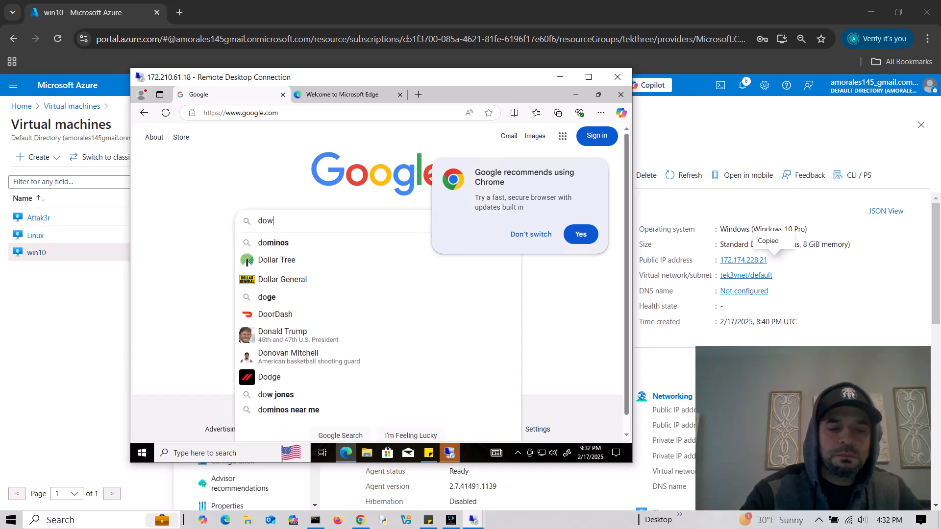
type("nload ssms")
key("Return")
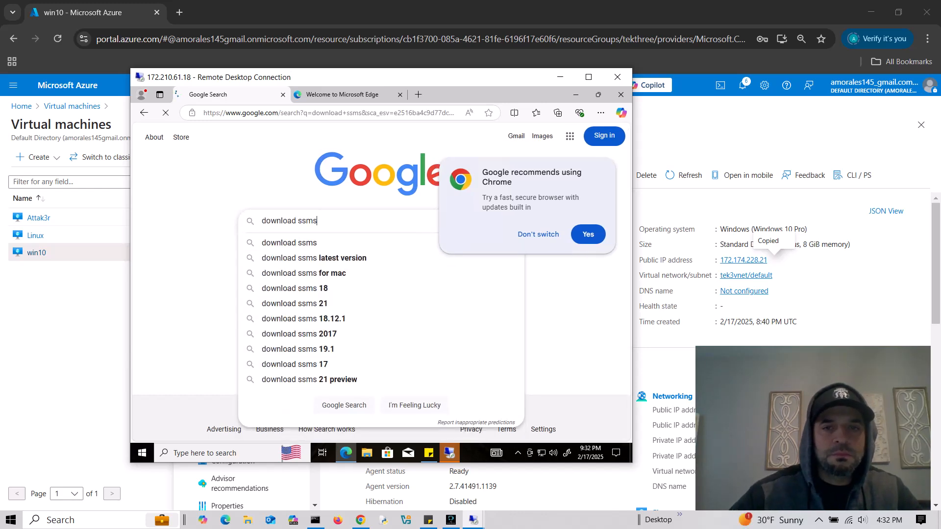
- Download the SSMS 20.2 installer from the Microsoft Learn page
left_click(254, 224)
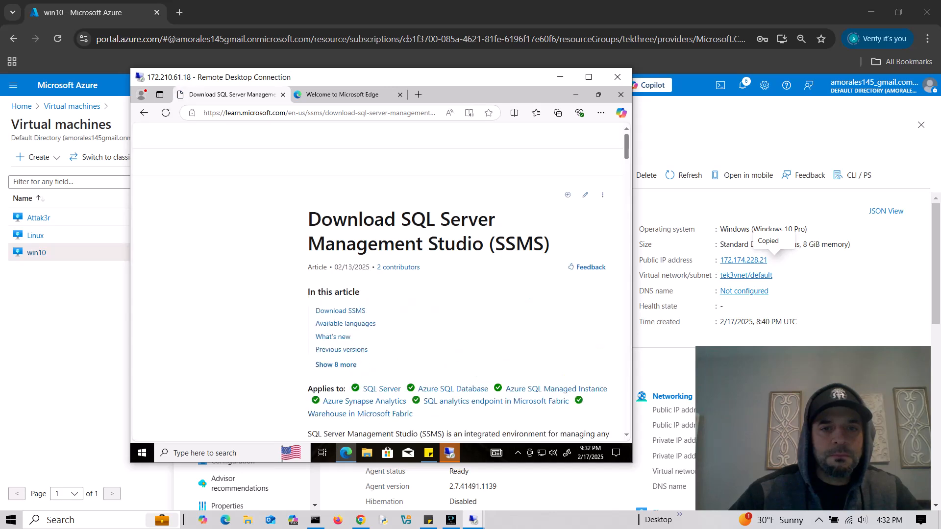
left_click(340, 314)
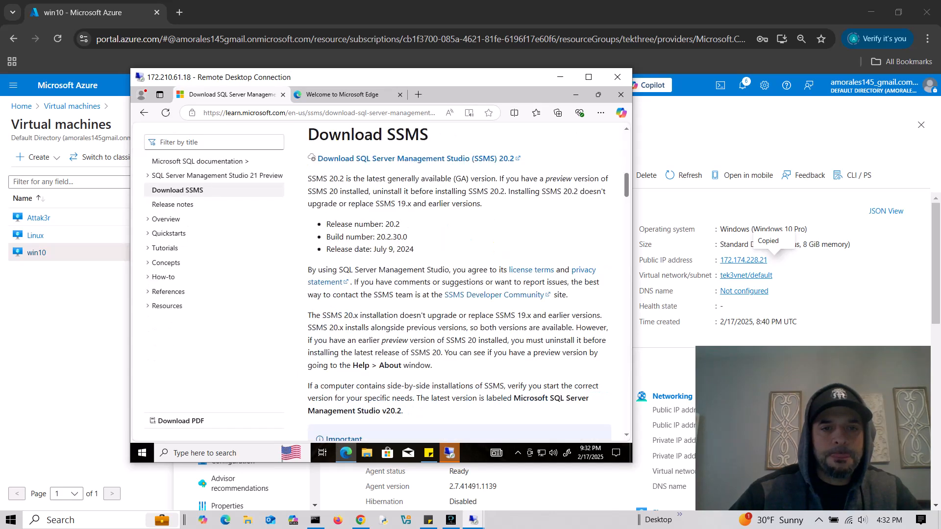
left_click(415, 159)
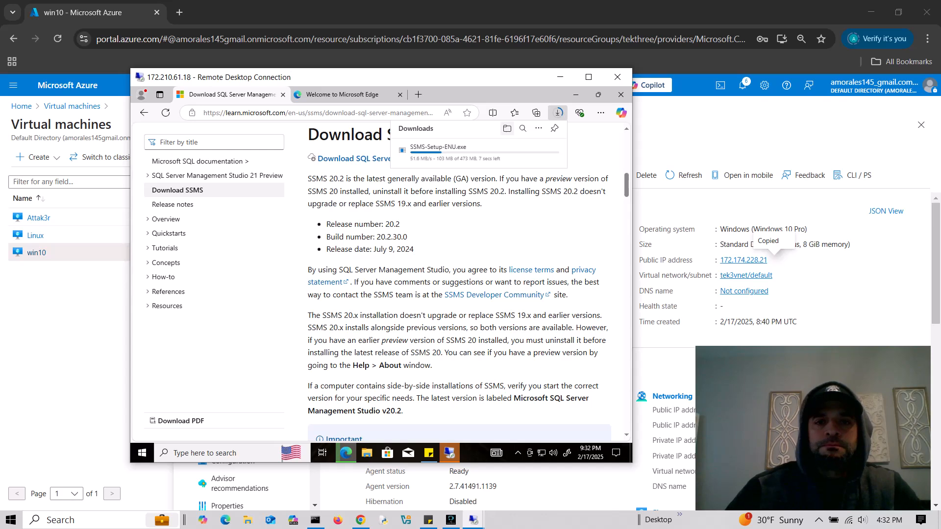
- Run SSMS-Setup-ENU from the Downloads folder as administrator
left_click(507, 129)
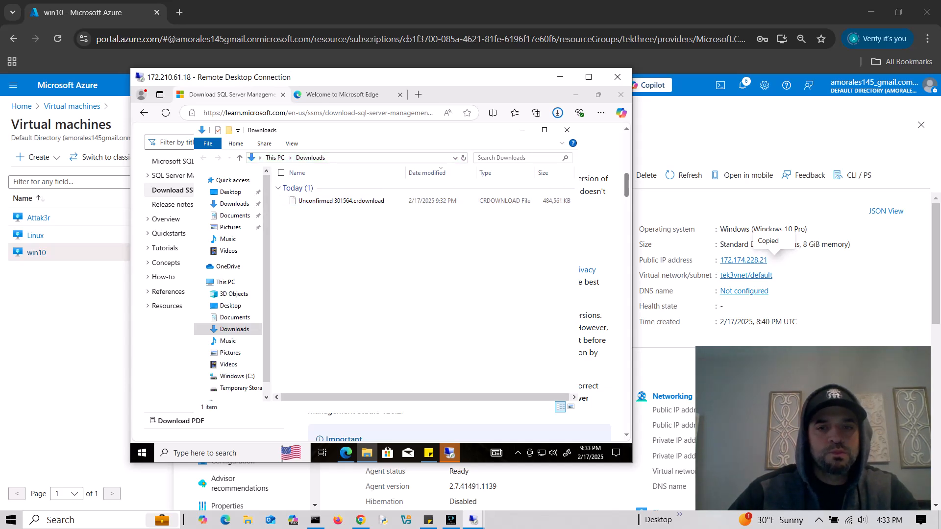
left_click_drag(353, 130, 339, 173)
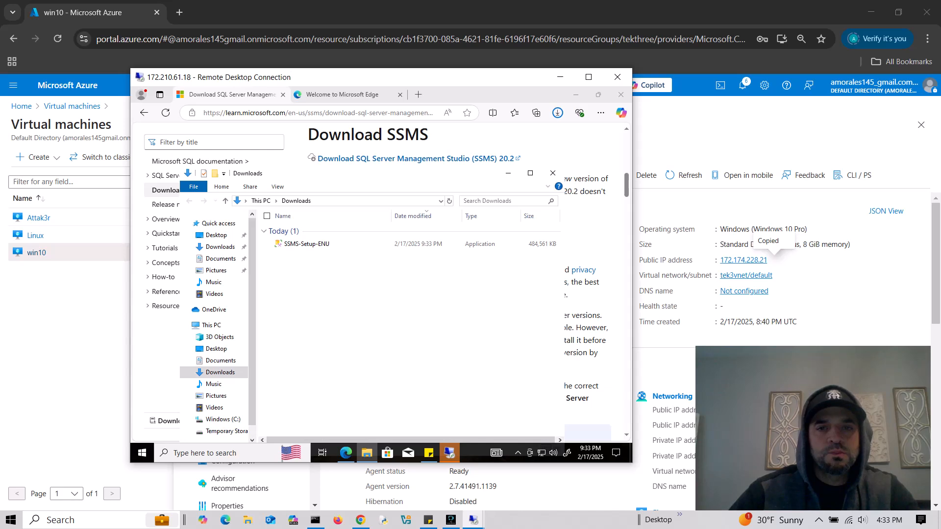
left_click(576, 94)
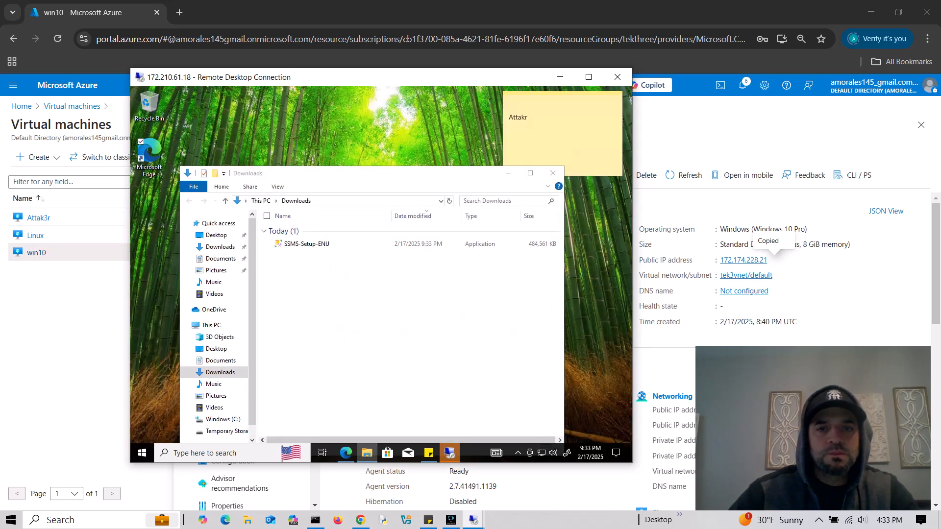
left_click_drag(343, 173, 346, 142)
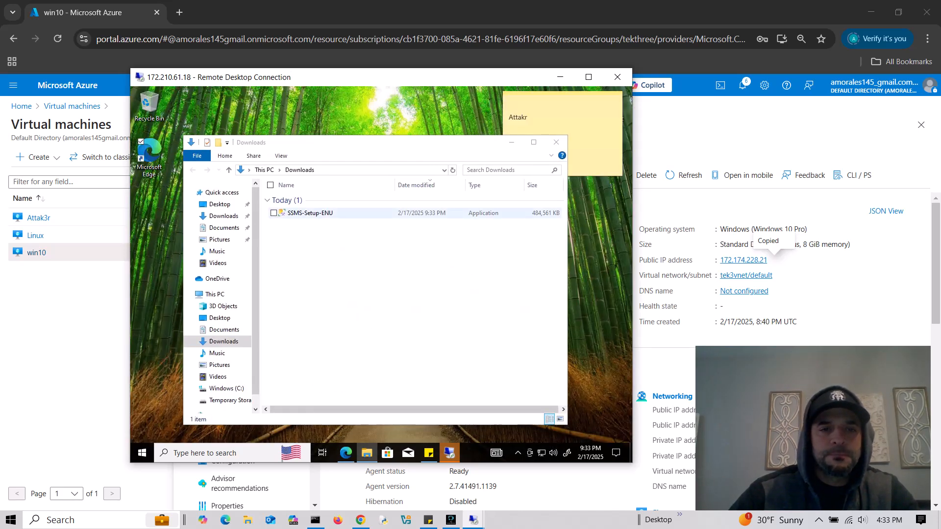
left_click(310, 213)
right_click(310, 214)
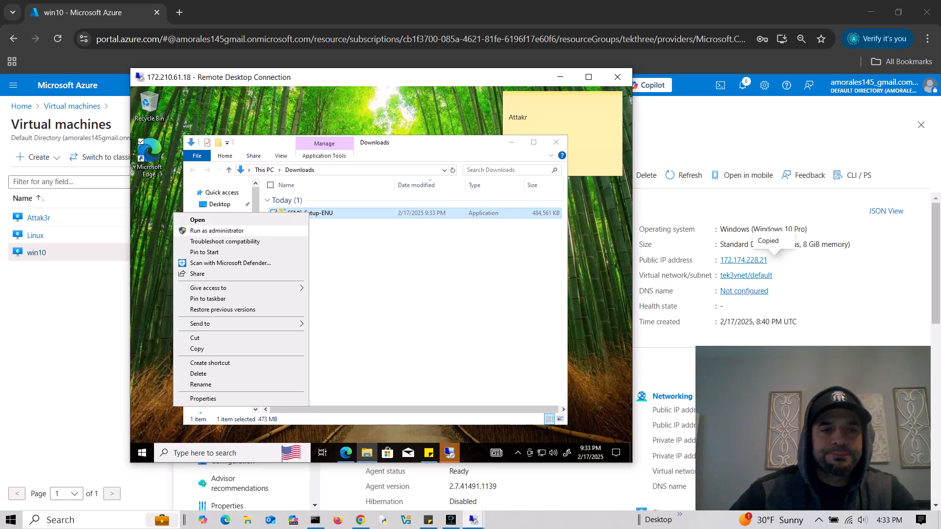
left_click(216, 230)
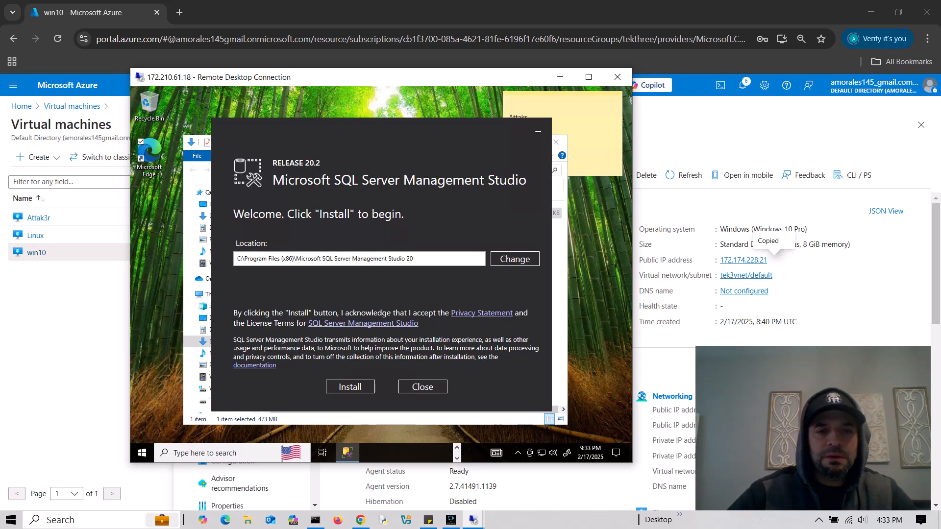
- Install SSMS 20.2 to the default C:\Program Files (x86) location
left_click(349, 387)
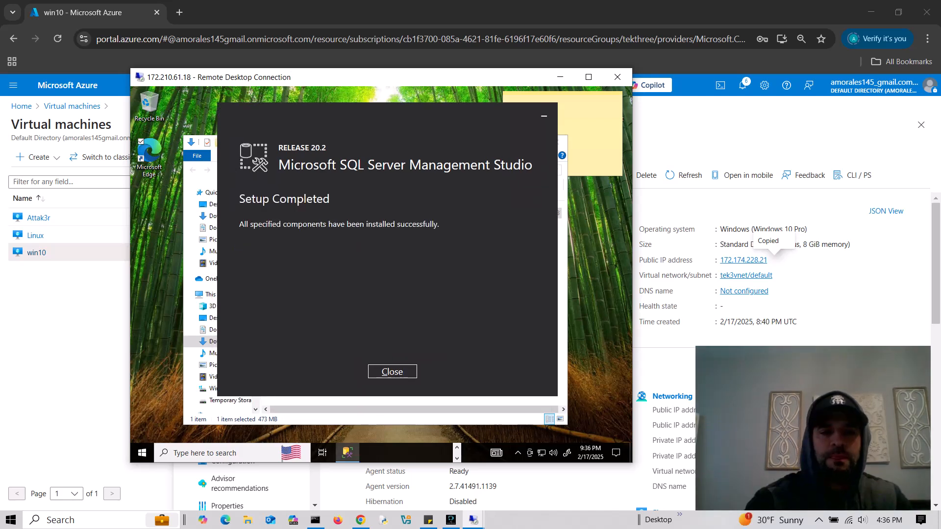
- Close the setup dialog and Downloads folder, then launch SSMS via a Start search for 'ssms'
left_click(392, 372)
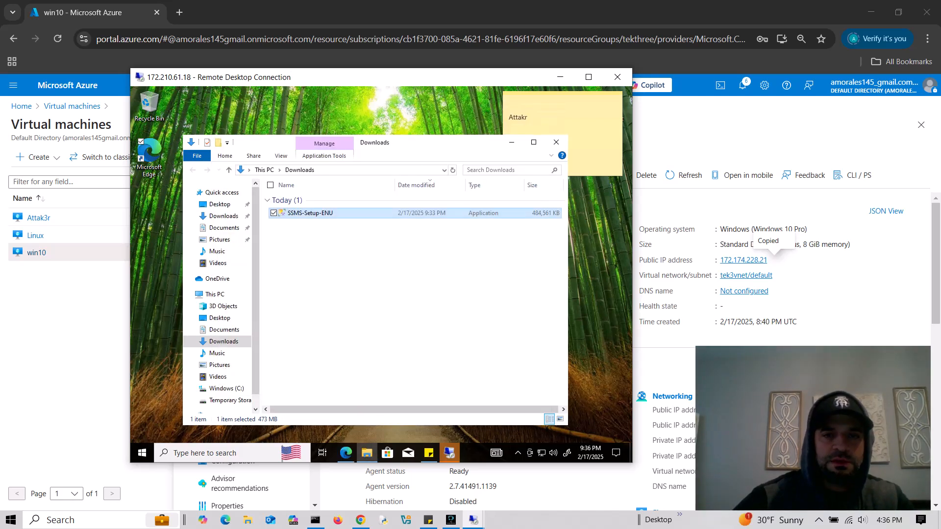
left_click(557, 142)
left_click(220, 453)
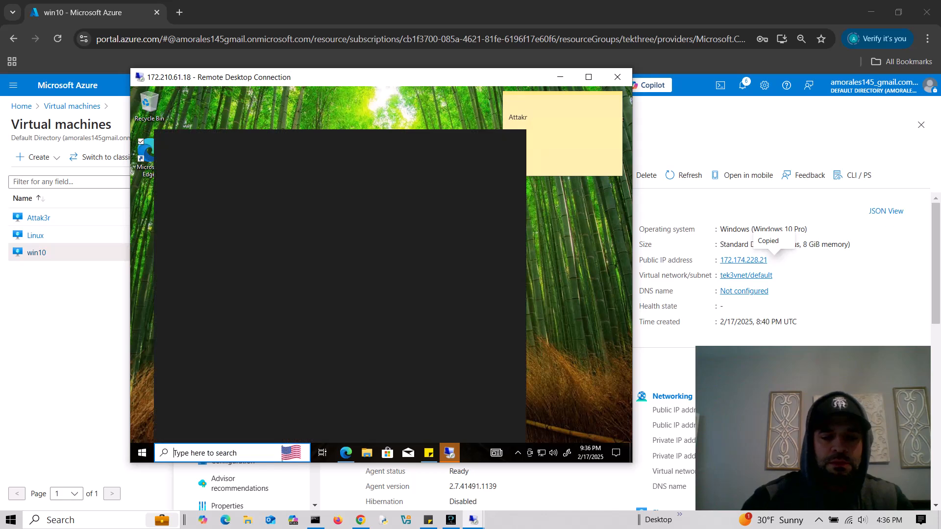
type("ssms")
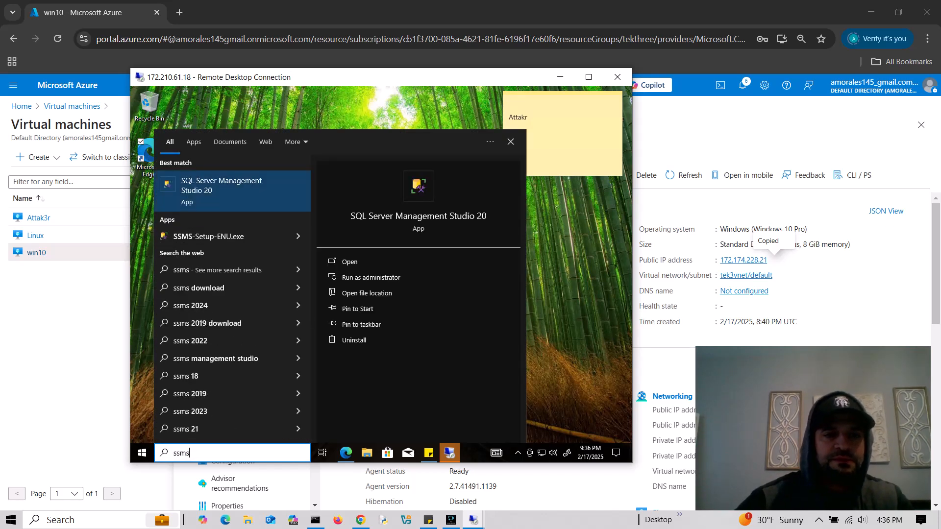
key("Return")
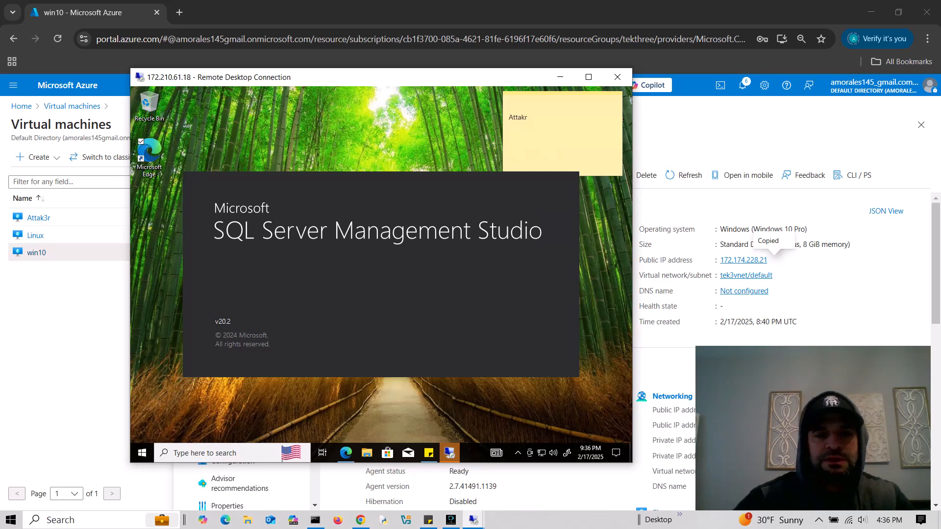
- Copy win10's public IP 172.174.228.21 from the Azure portal and return to the remote session
left_click(560, 77)
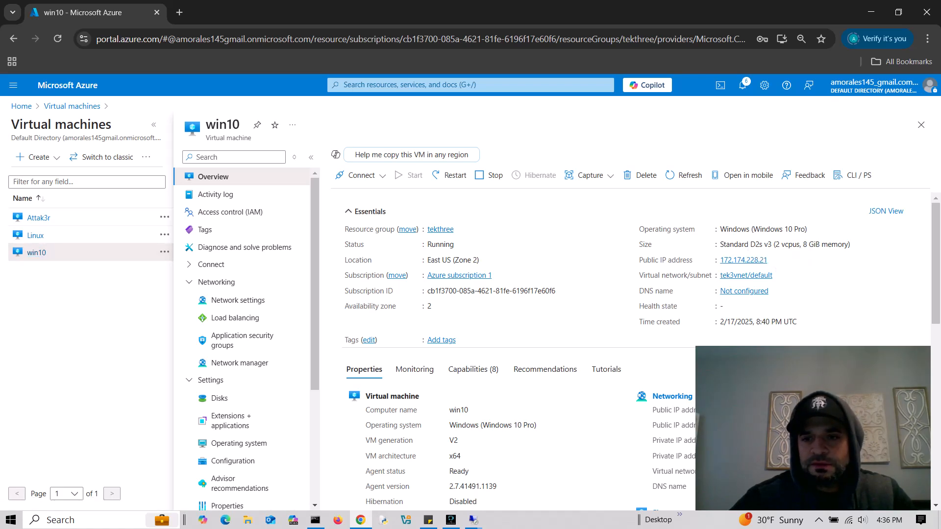
left_click(774, 260)
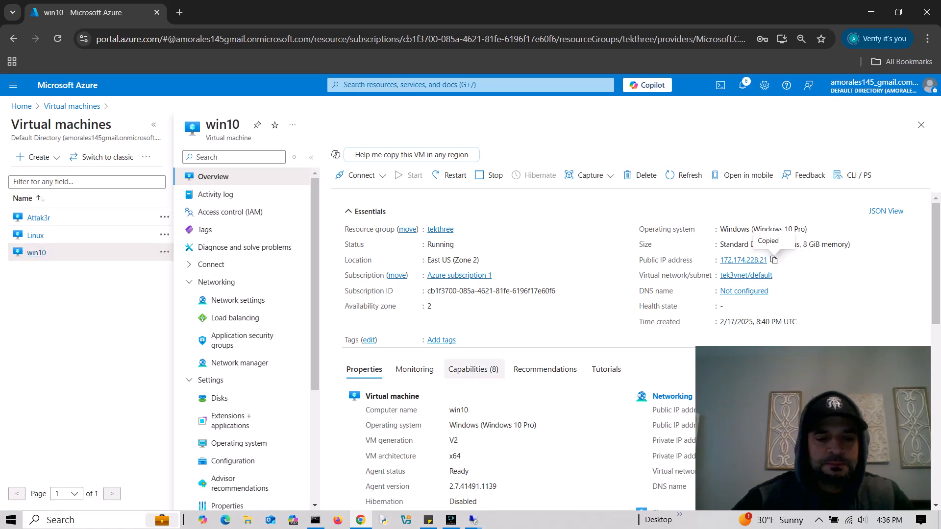
left_click(473, 520)
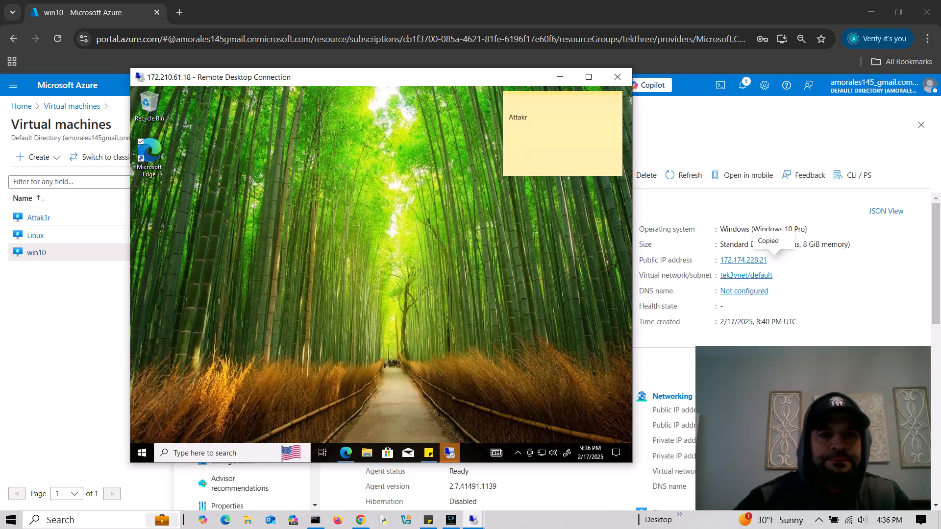
left_click_drag(388, 84, 424, 98)
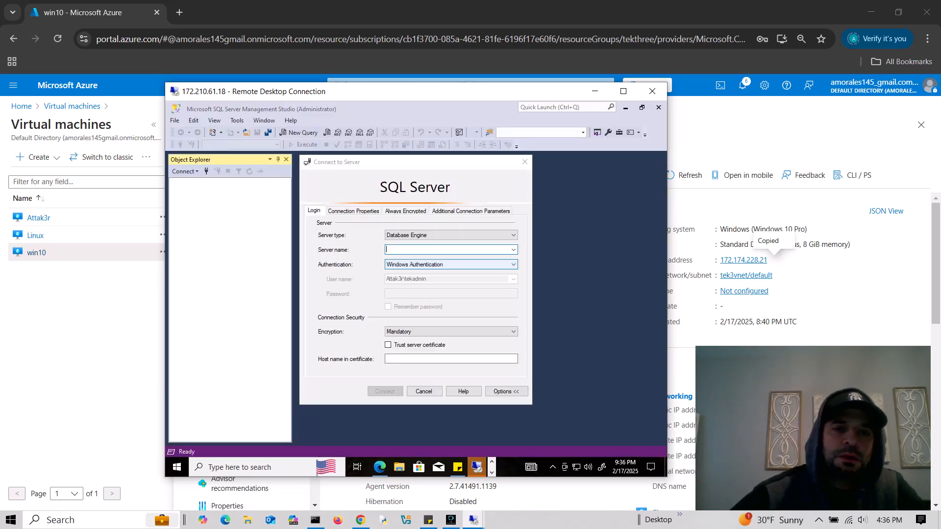
- Connect to server 172.174.228.21 with Trust server certificate checked
key("ctrl+v")
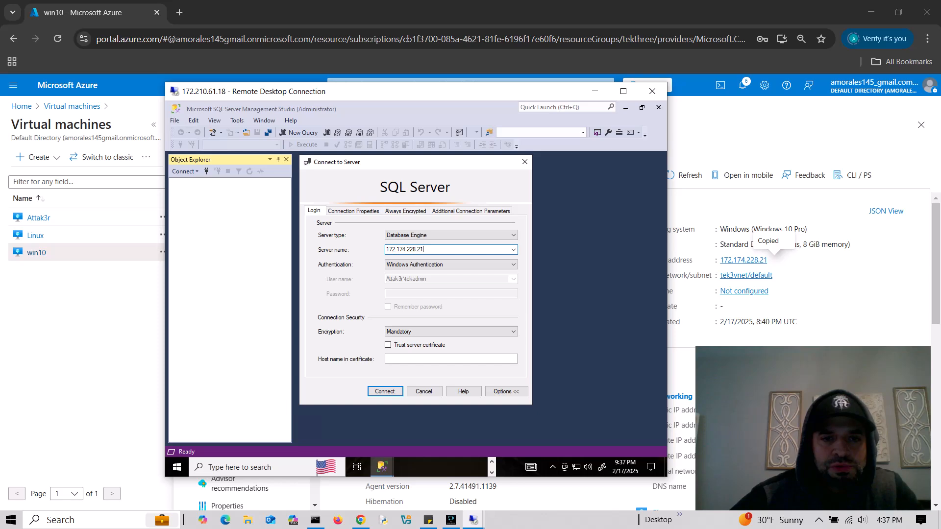
left_click(353, 211)
left_click(314, 211)
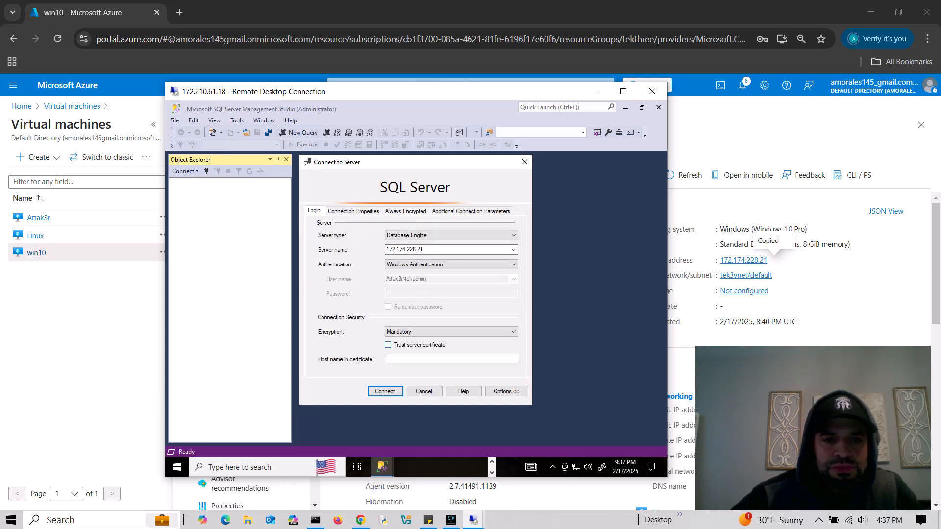
left_click(388, 345)
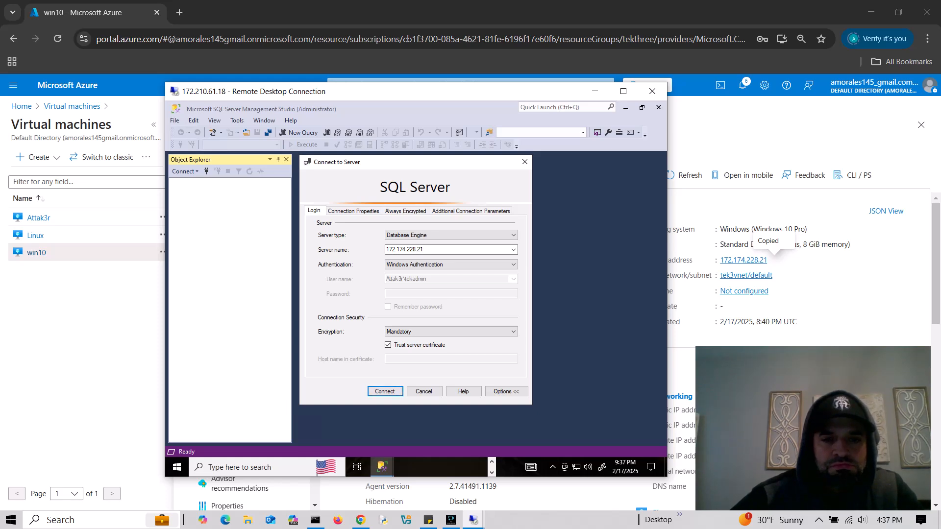
left_click(386, 391)
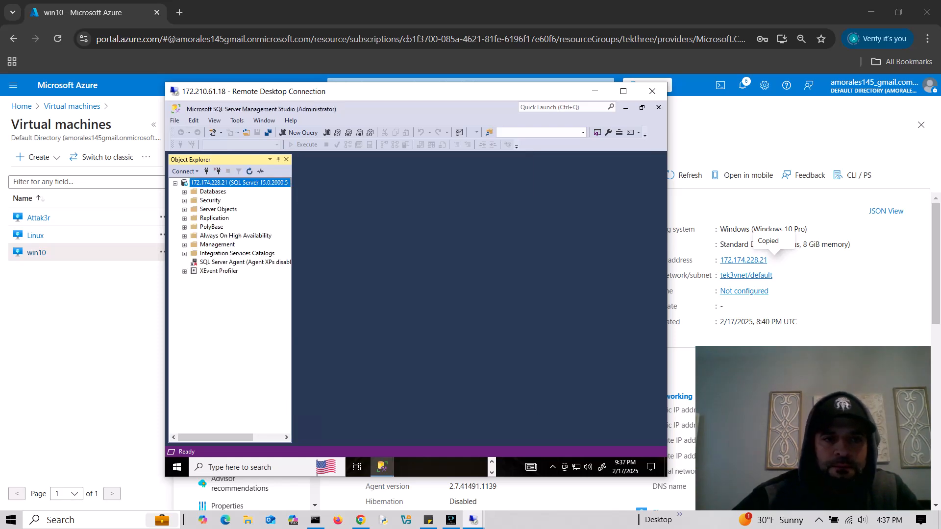
- Disconnect, then reopen the connection dialog using SQL Server Authentication
left_click(217, 171)
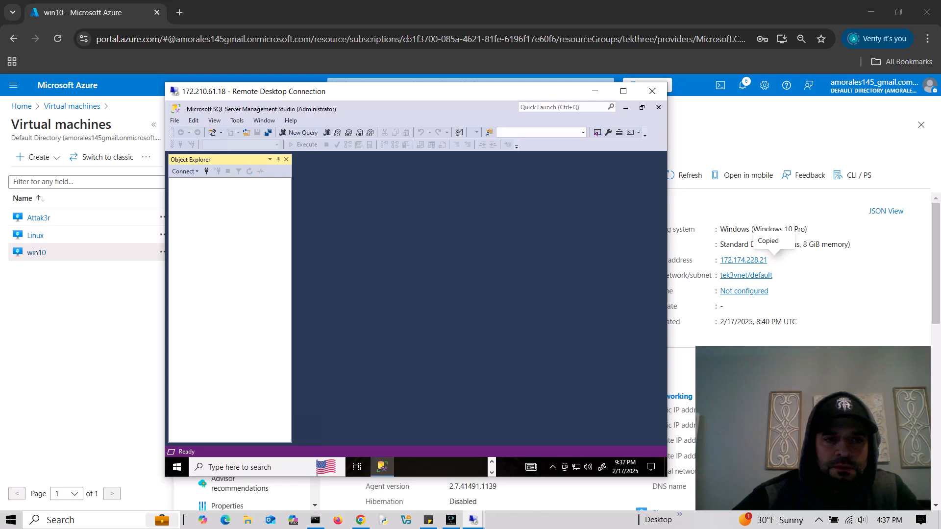
left_click(206, 171)
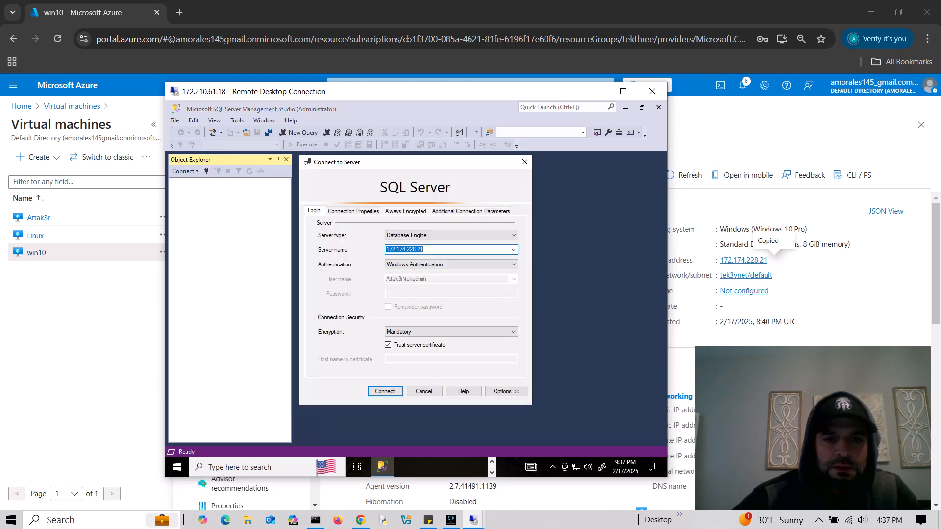
left_click(425, 250)
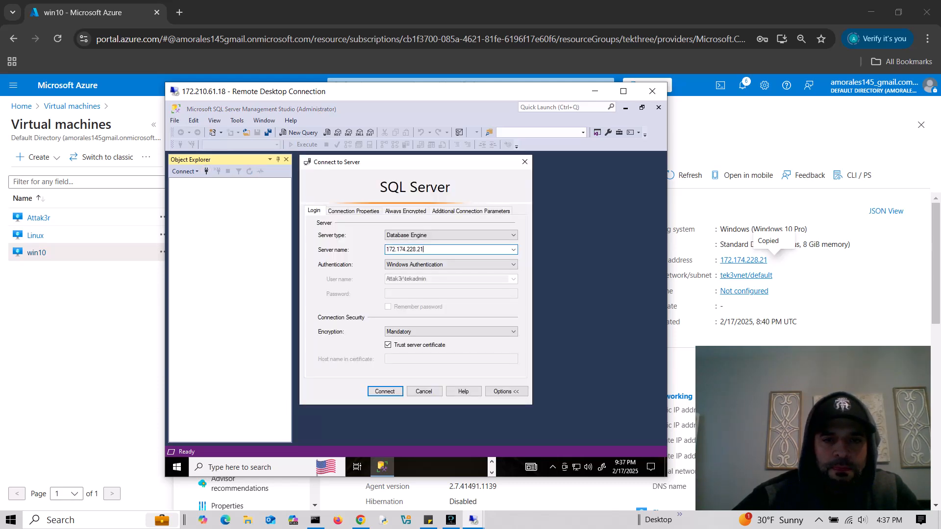
left_click(451, 265)
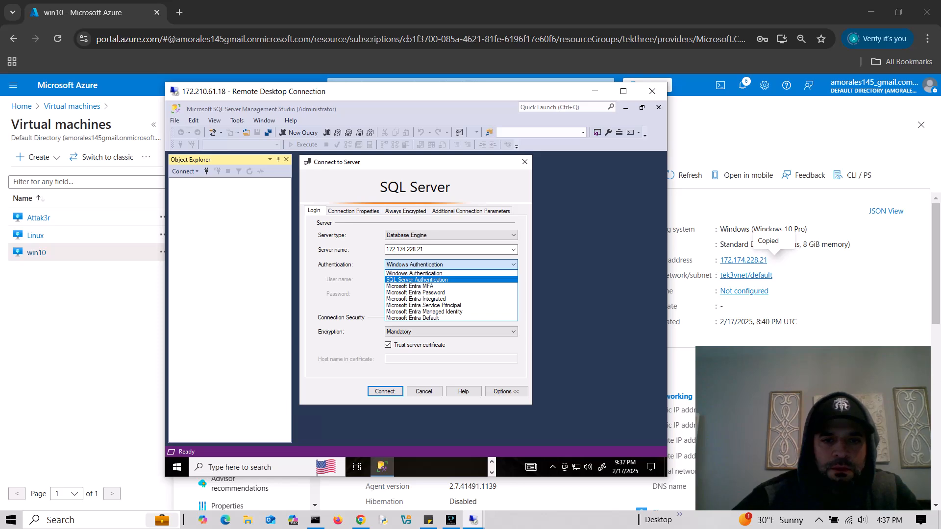
left_click(417, 280)
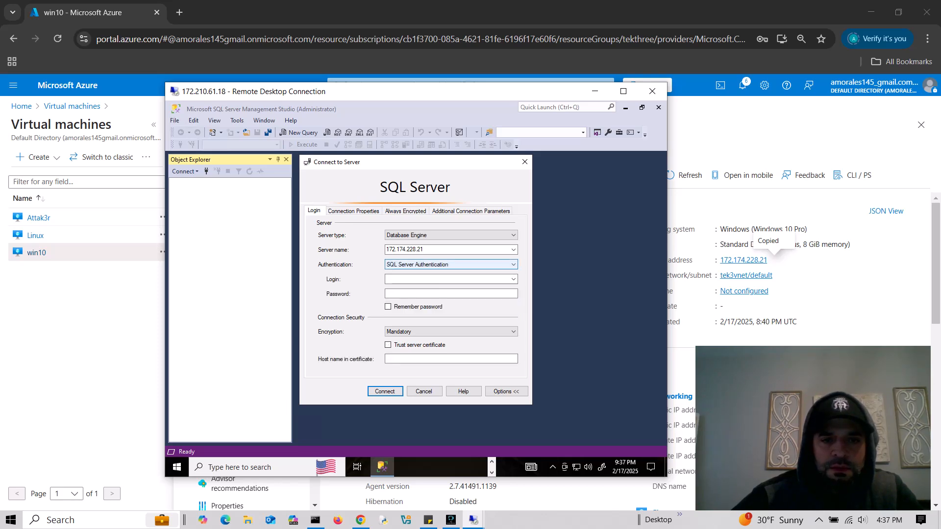
- Try logging in as 'admin', dismiss the 18456 error, and change the login to 'administr'
left_click(431, 279)
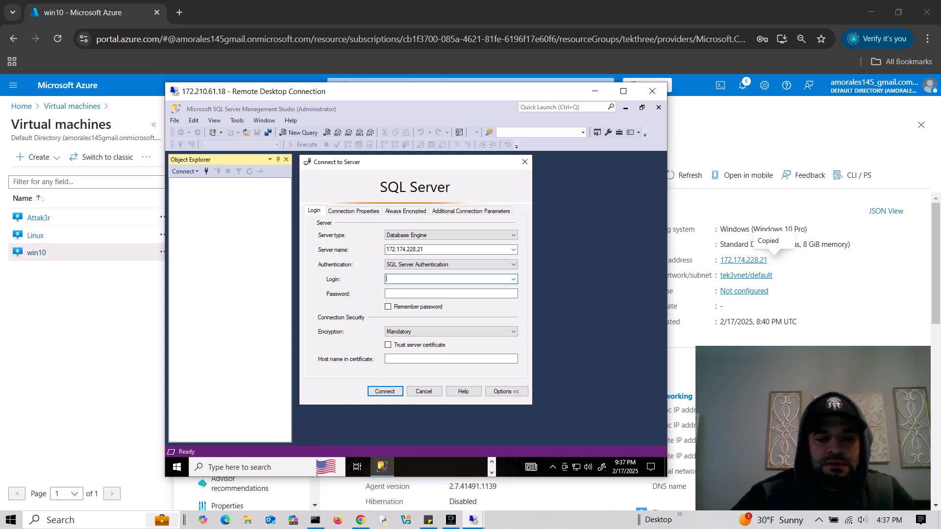
type("admin")
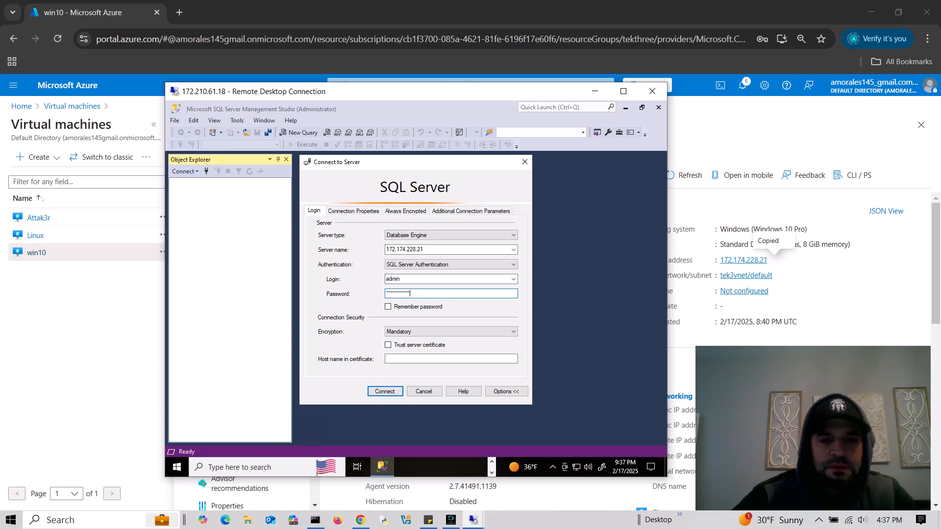
left_click(388, 345)
left_click(385, 391)
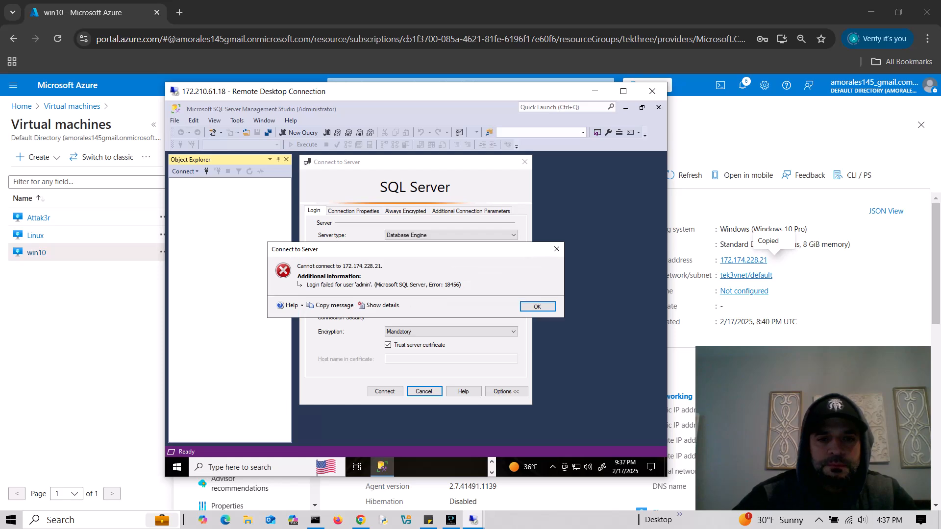
left_click(538, 307)
double_click(396, 279)
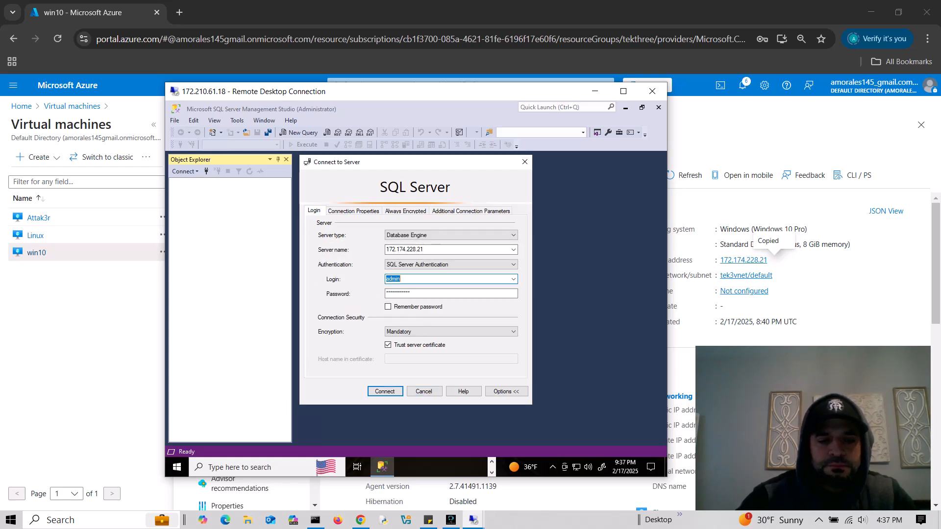
type("administrator")
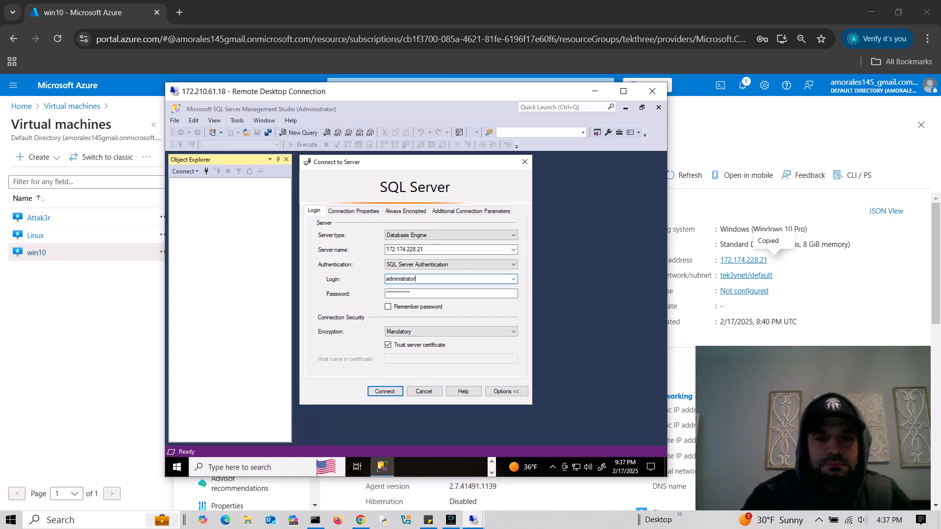
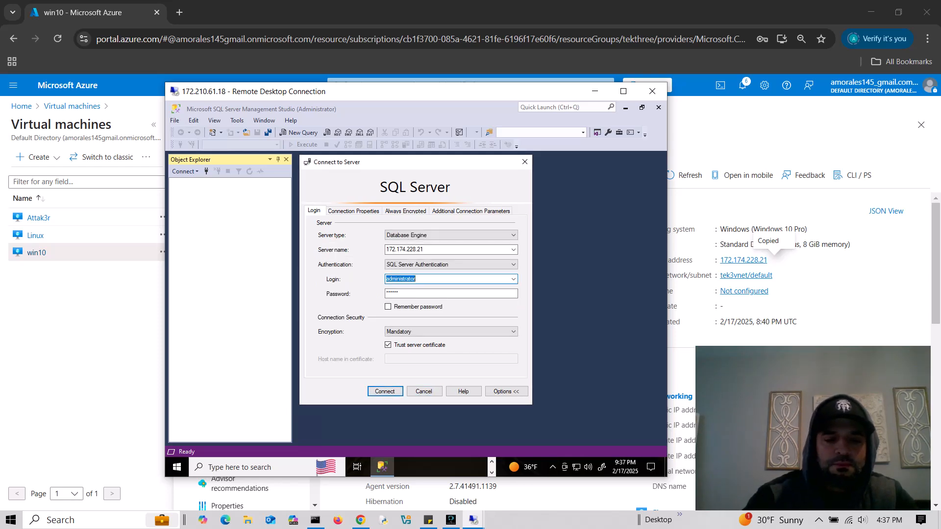
- Retry the SQL Server Authentication connection to 172.174.228.21 with the login 'adminadmin'
type("admin")
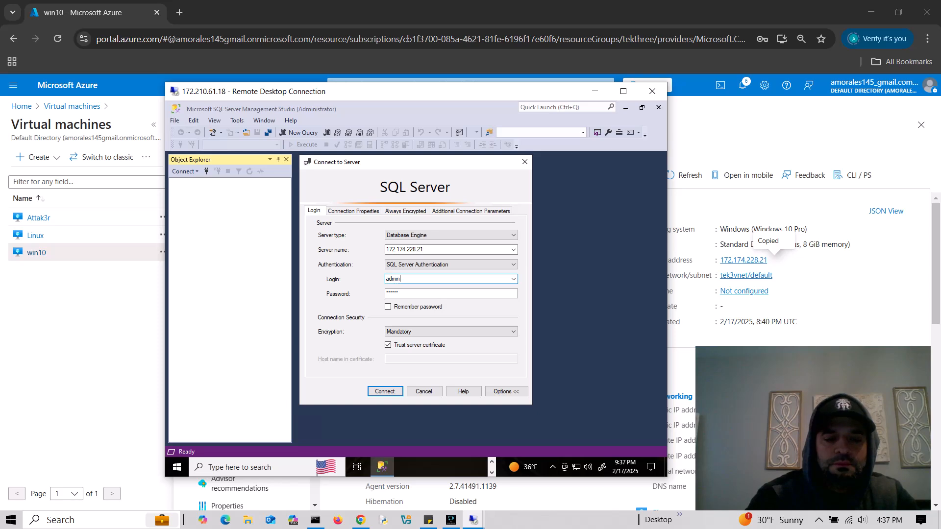
type("admin")
key("Return")
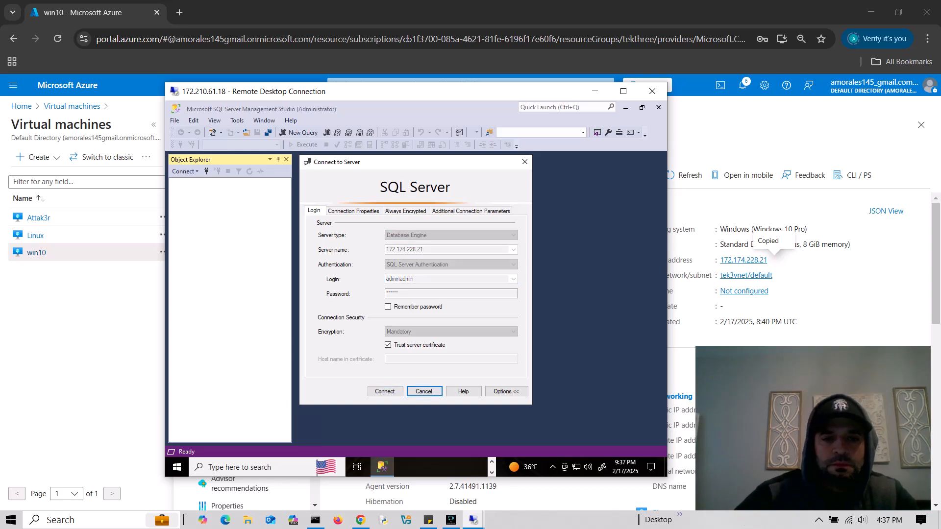
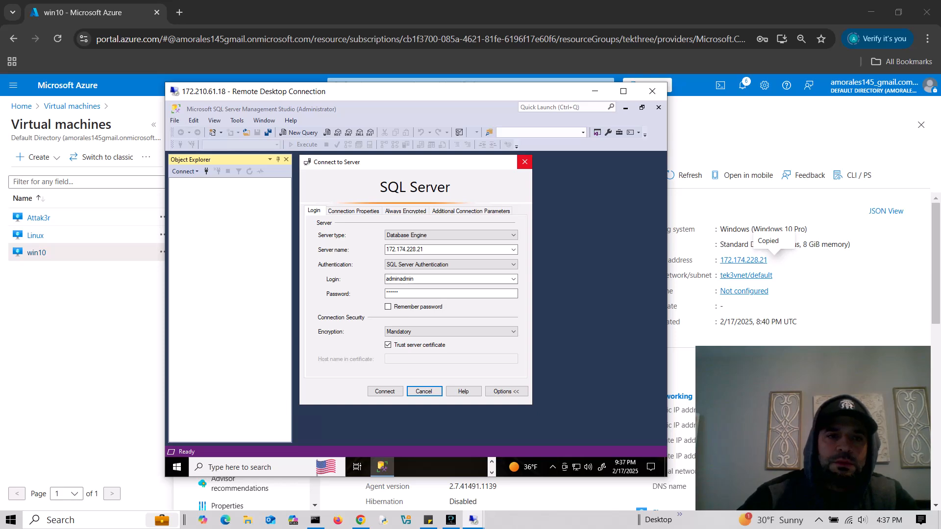
- Close the SSMS Connect to Server dialog for 172.174.228.21
left_click(524, 161)
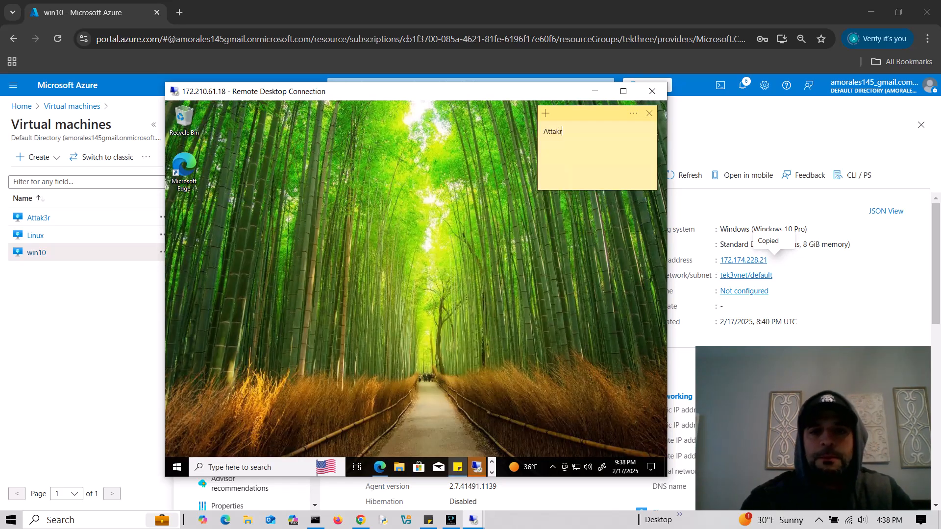
- Search 'power' on the remote machine and run Windows PowerShell as administrator
left_click(495, 221)
left_click(255, 467)
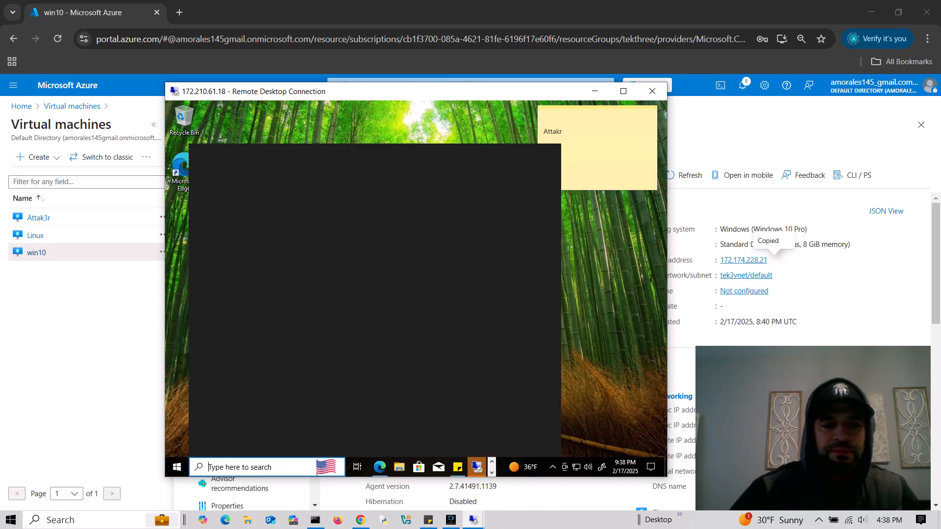
type("power")
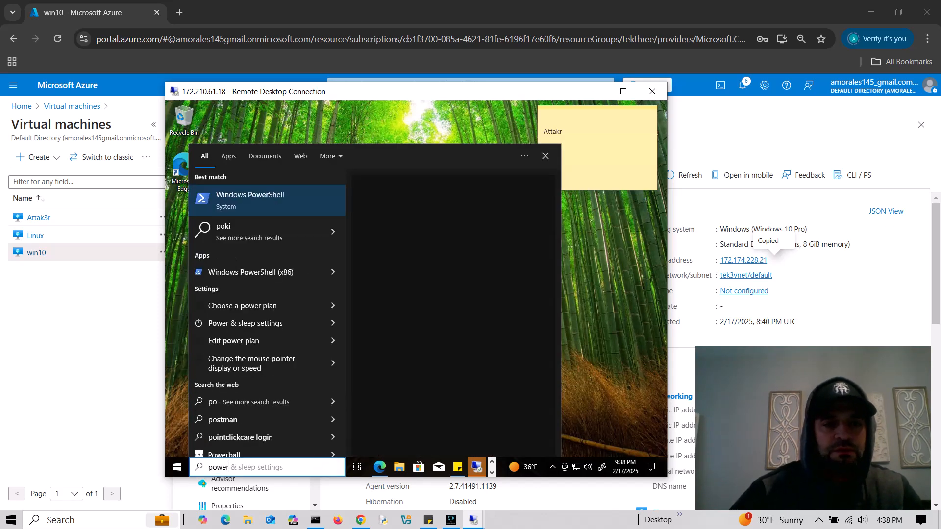
right_click(247, 242)
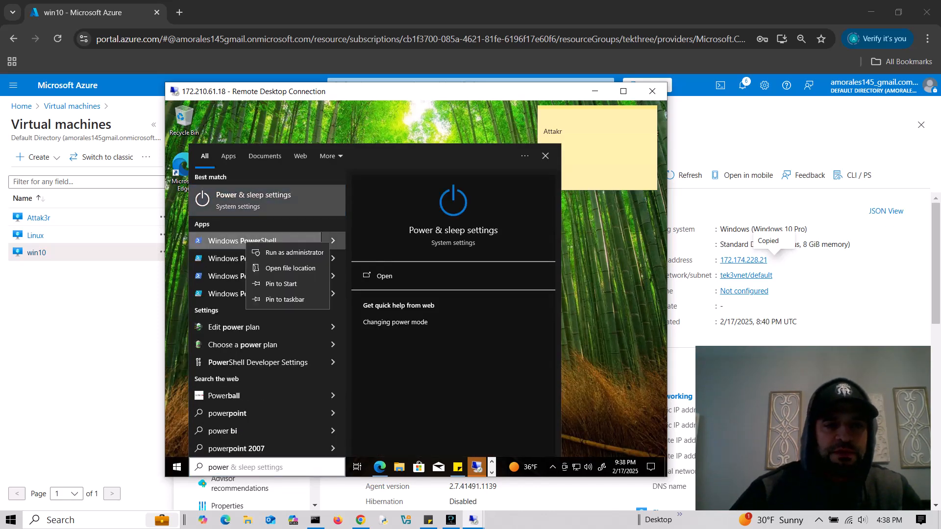
left_click(274, 250)
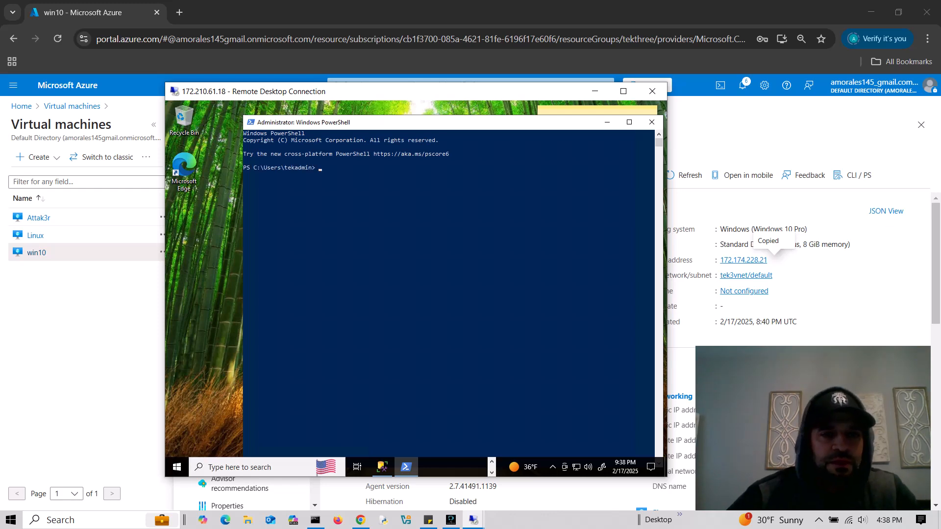
left_click(88, 304)
- Copy the Linux VM's public IP 20.55.21.10 from its Azure overview page
left_click(35, 236)
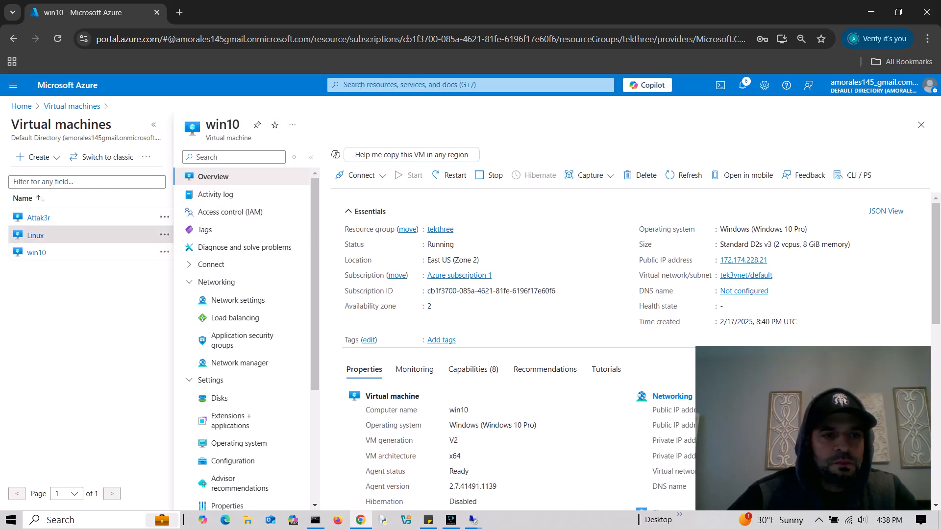
left_click(35, 235)
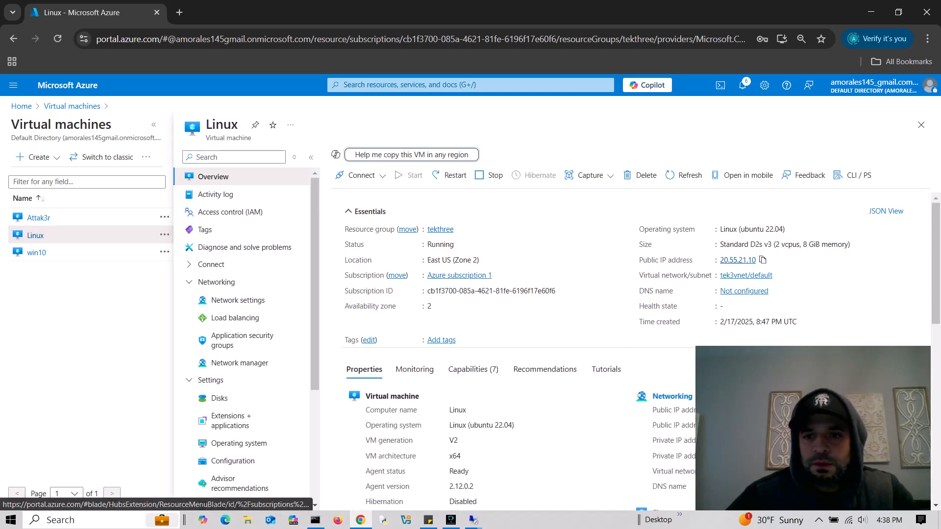
left_click(763, 260)
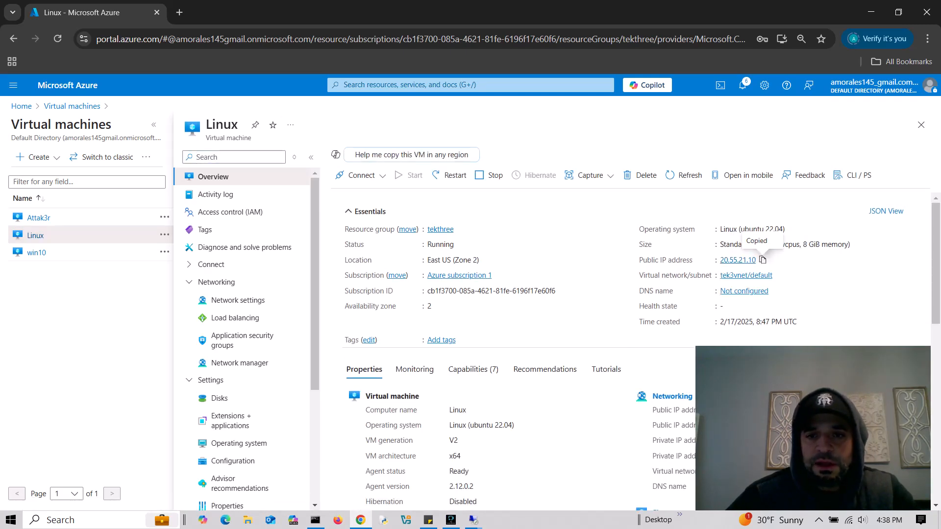
key("alt+Tab")
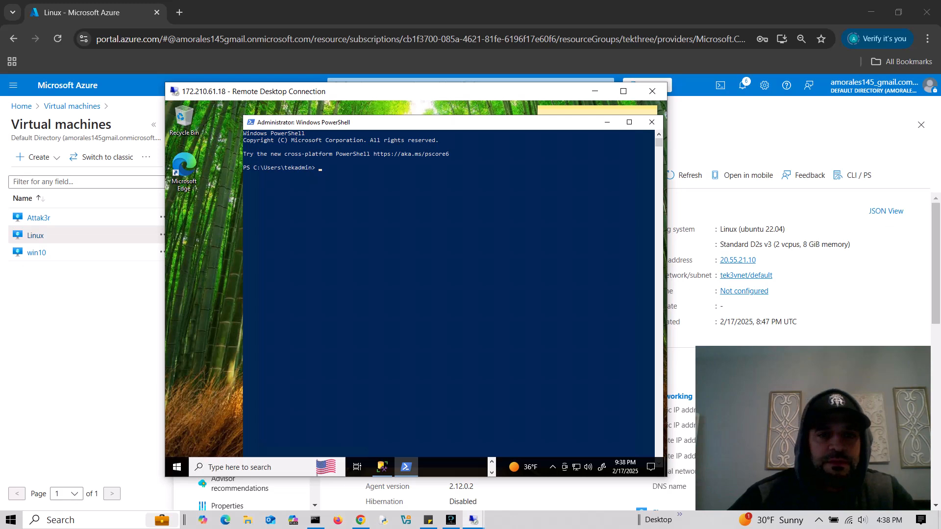
type("ssh")
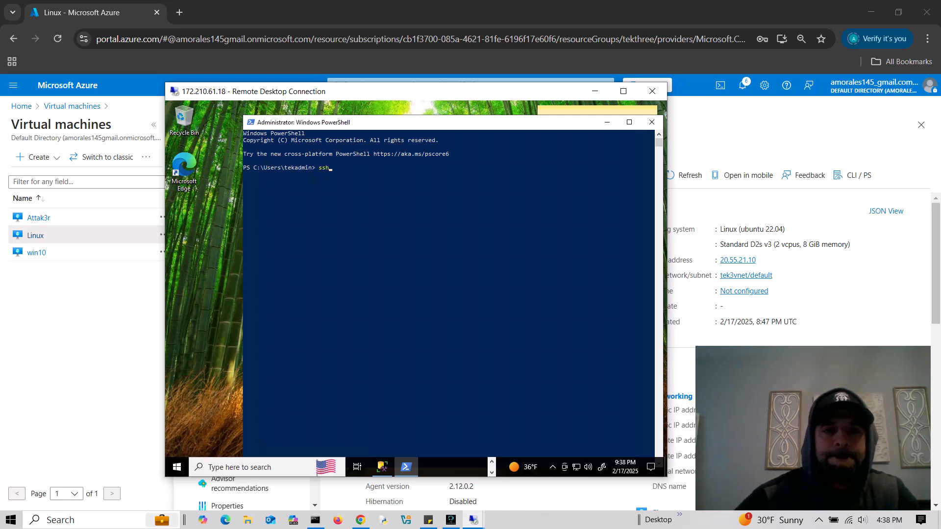
type(" admin")
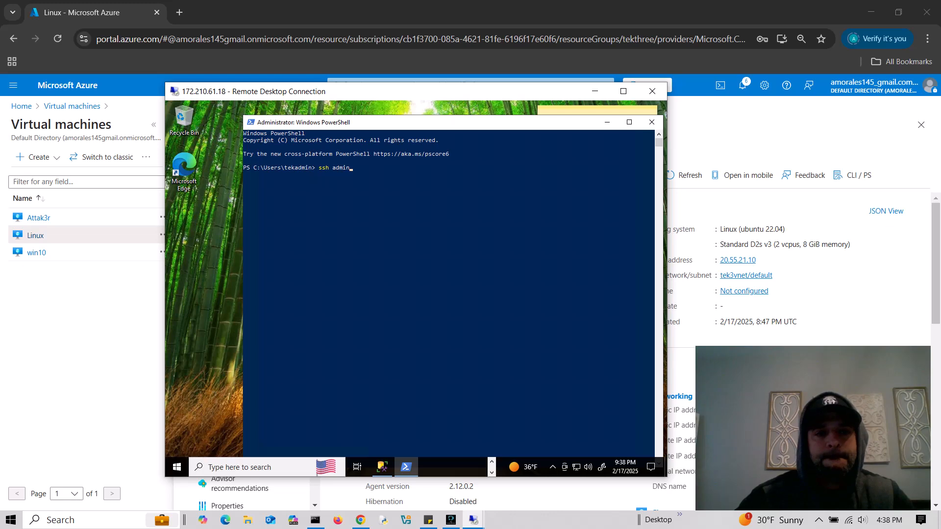
left_click(364, 167)
type("@")
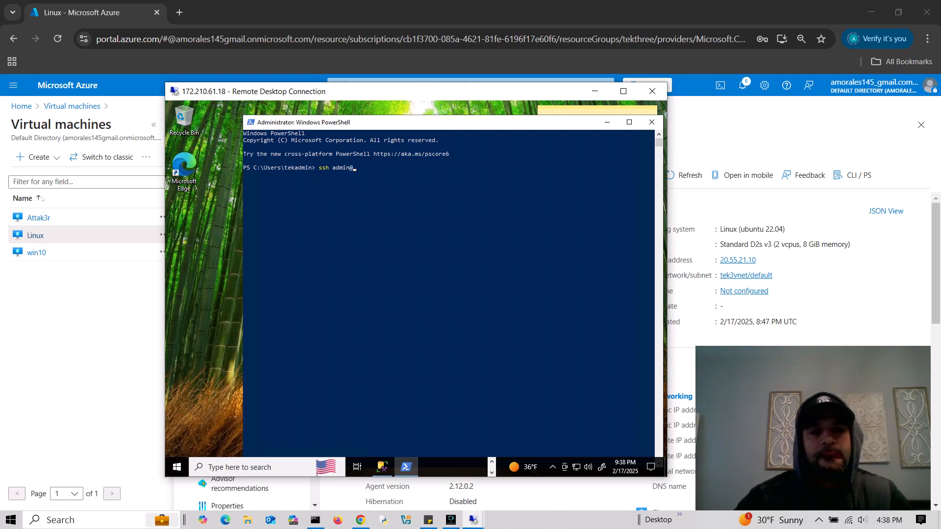
key("ctrl+v")
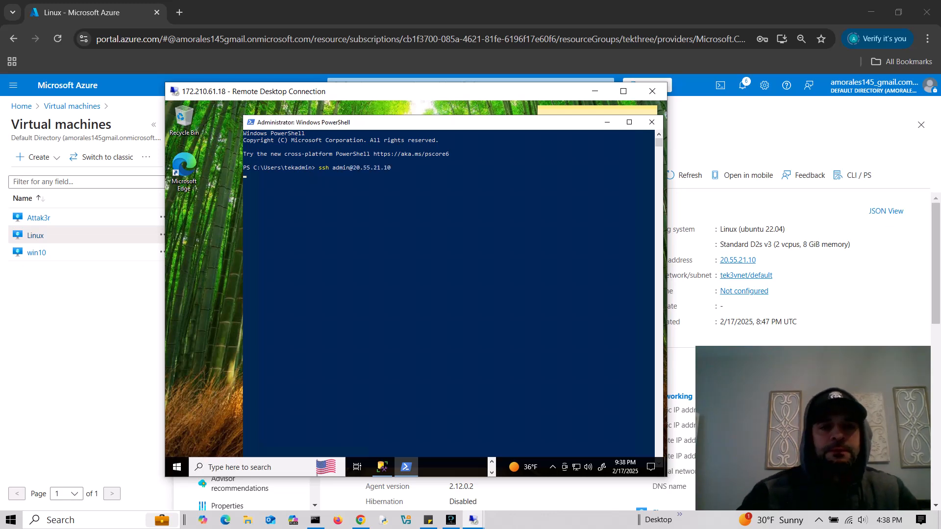
type("yes")
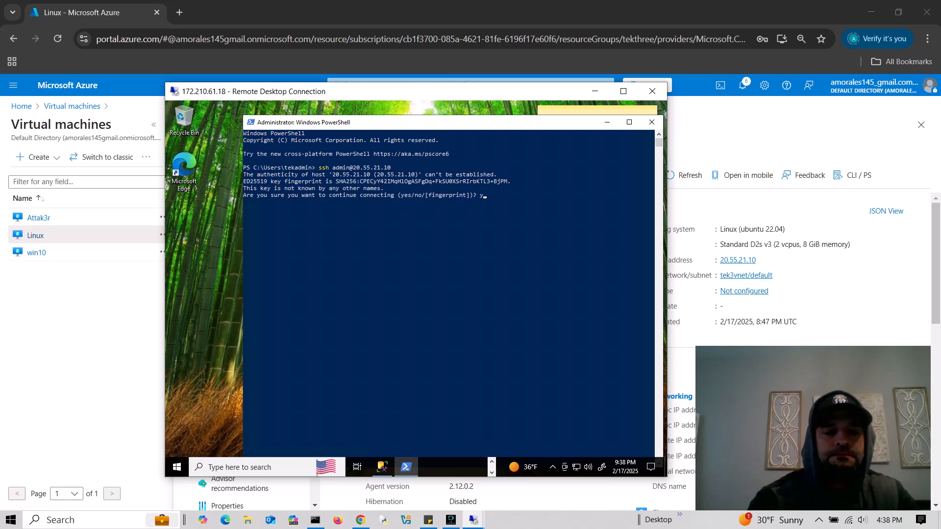
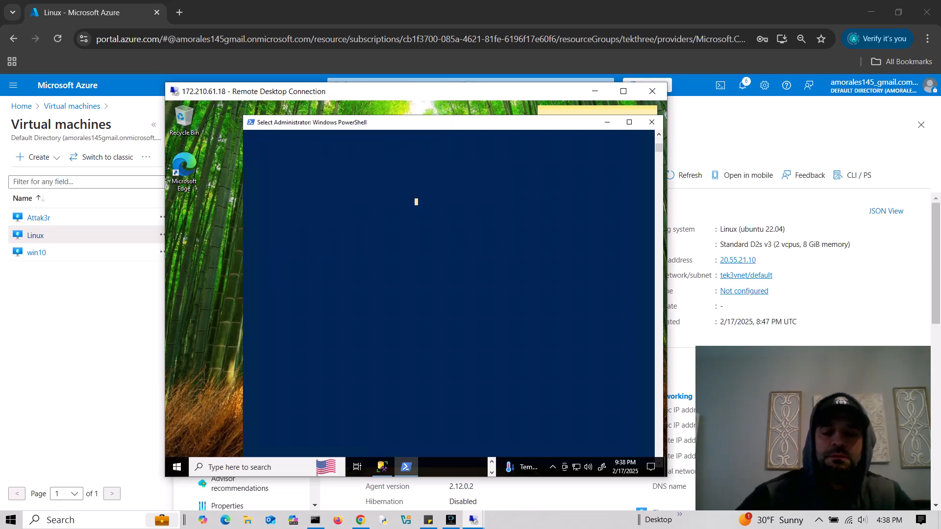
key("Return")
key("Return")
key("Return")
key("Return")
key("Up")
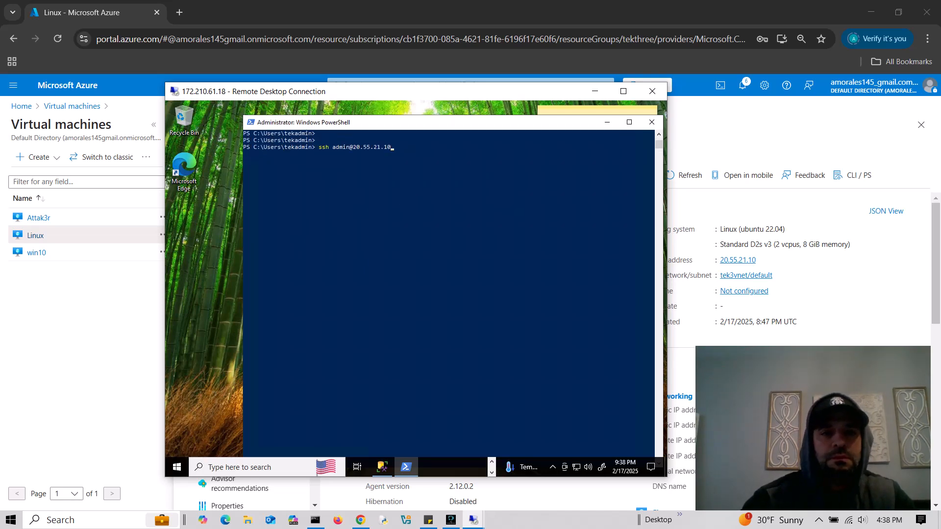
key("Left")
key("Left")
key("Left")
key("Left")
key("Left")
key("Left")
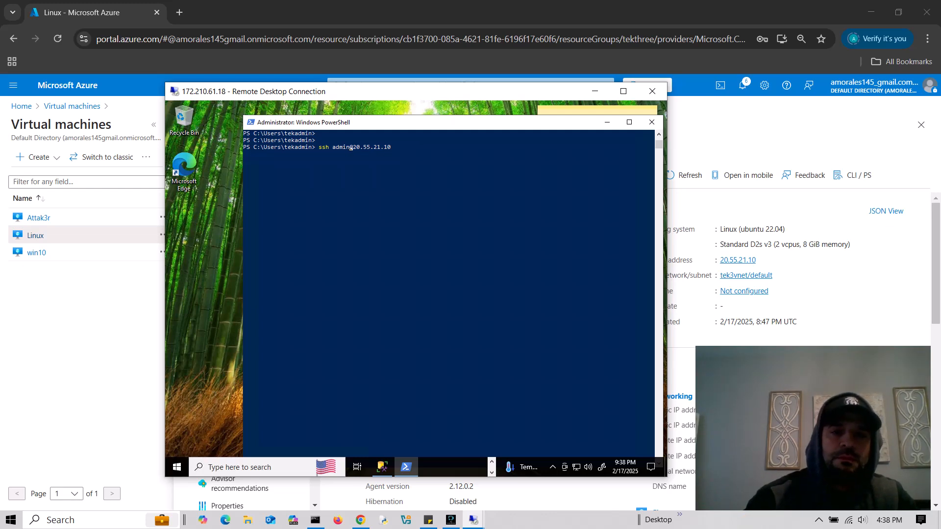
key("BackSpace")
key("BackSpace")
key("BackSpace")
key("BackSpace")
key("BackSpace")
type("root")
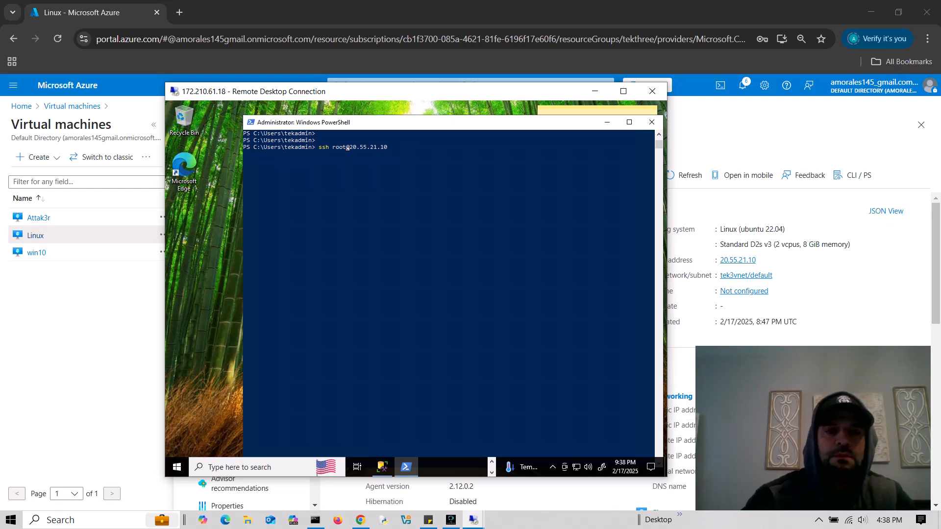
key("Return")
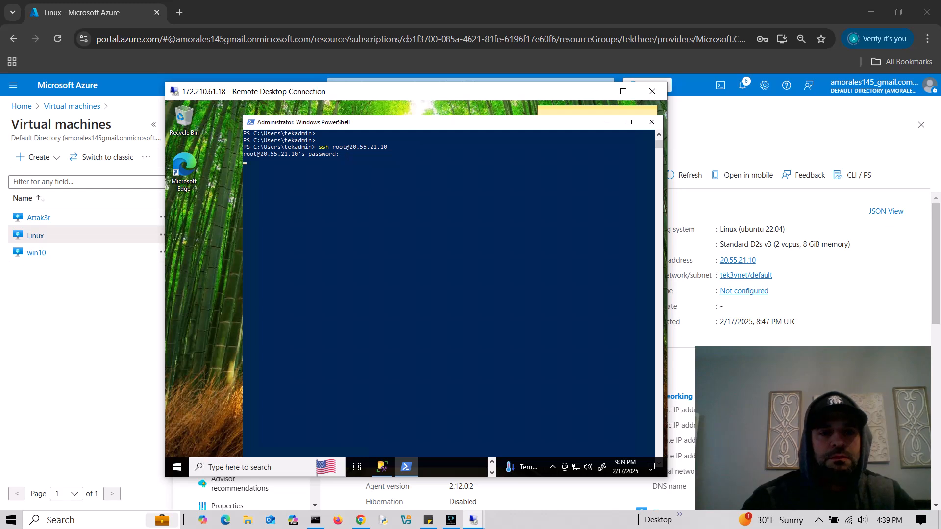
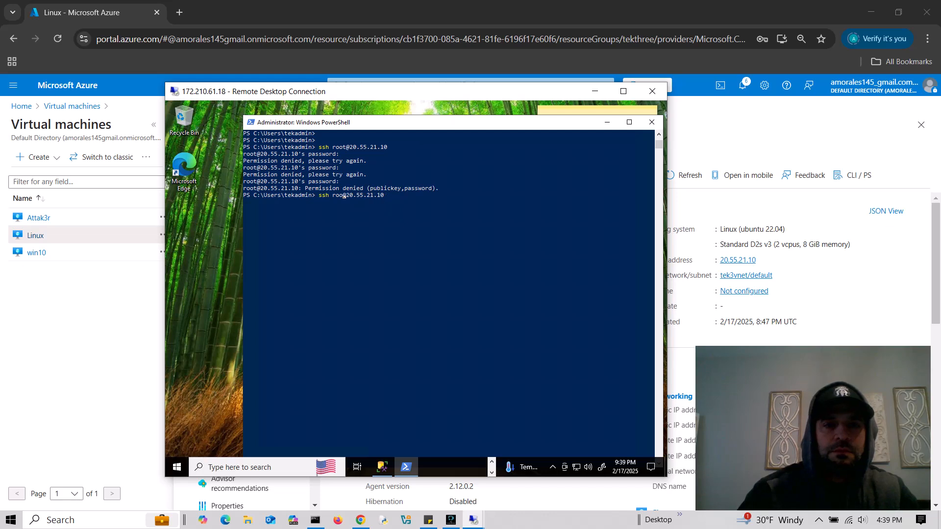
- Run the ssh login to 20.55.21.10 with the admin username and adjust the terminal window
type("tek")
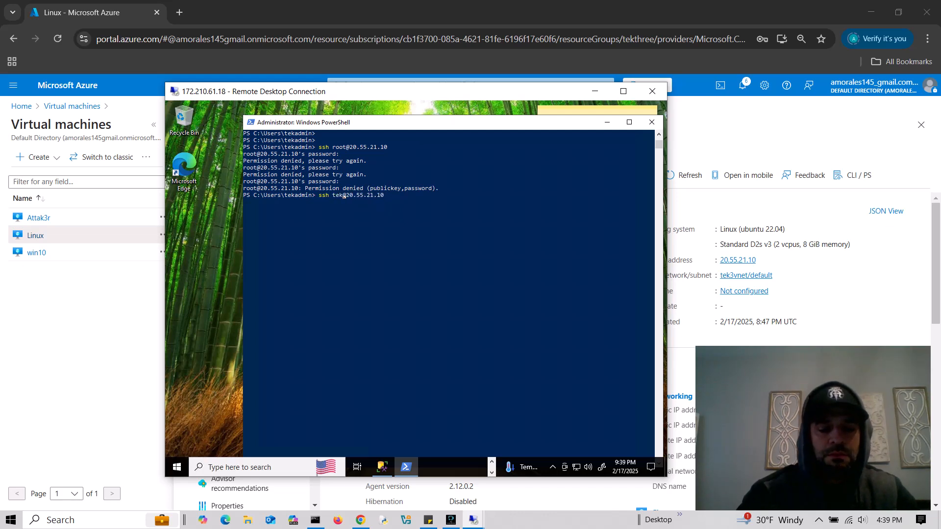
type("admin")
key("Return")
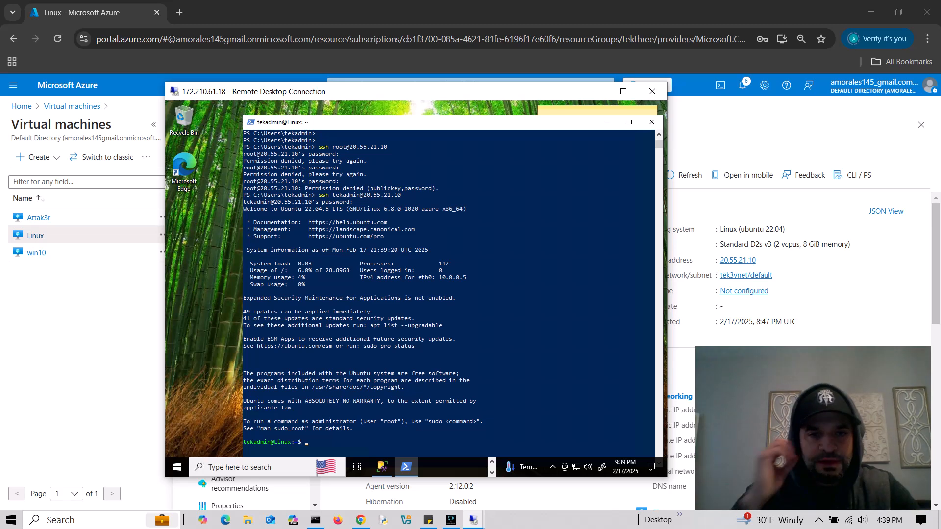
left_click_drag(441, 123, 426, 119)
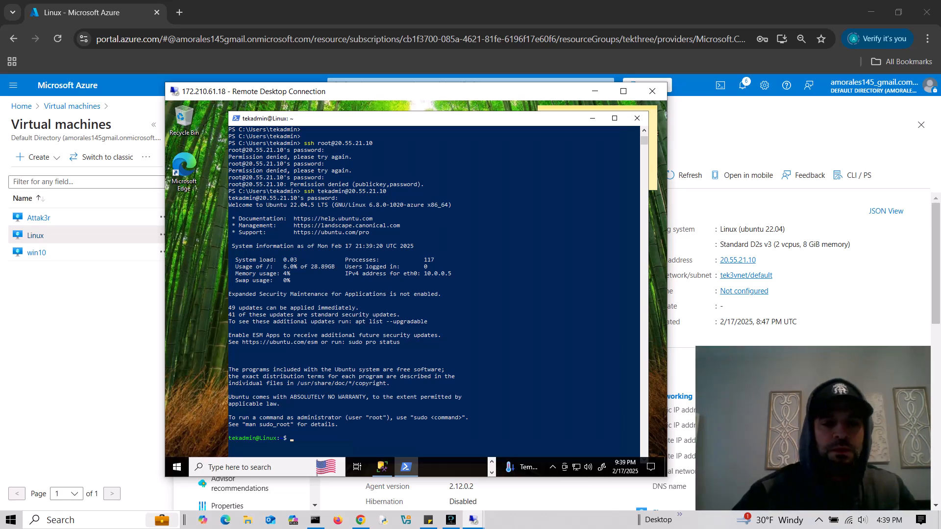
- Launch Command Prompt as administrator from Windows search on the local computer
left_click(73, 520)
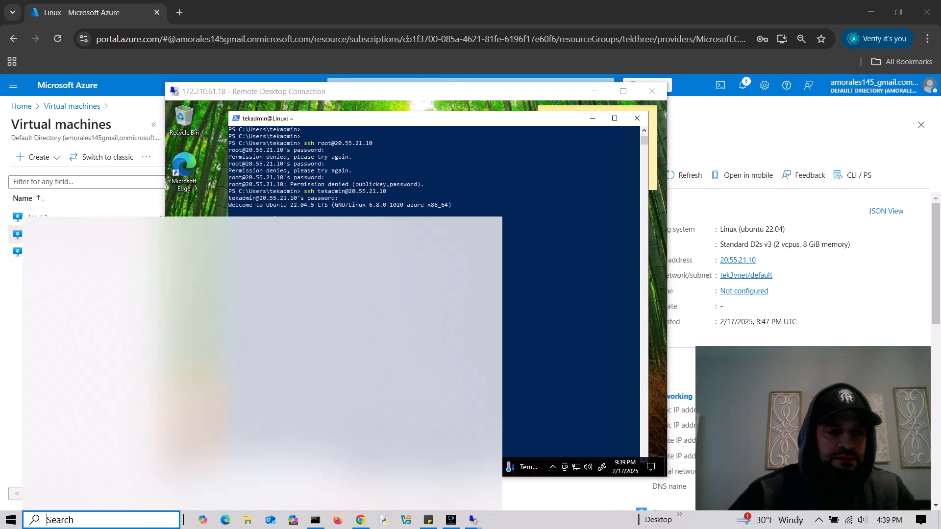
type("cmd")
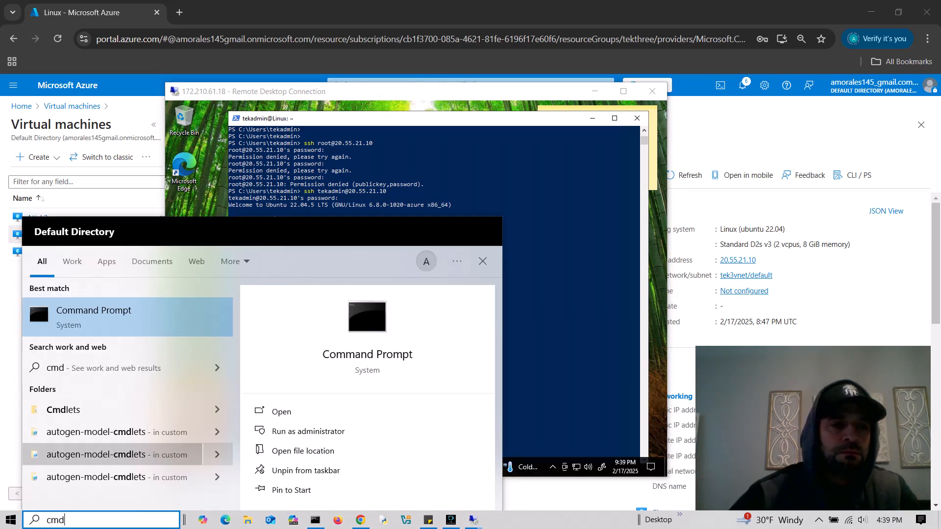
right_click(114, 325)
left_click(147, 333)
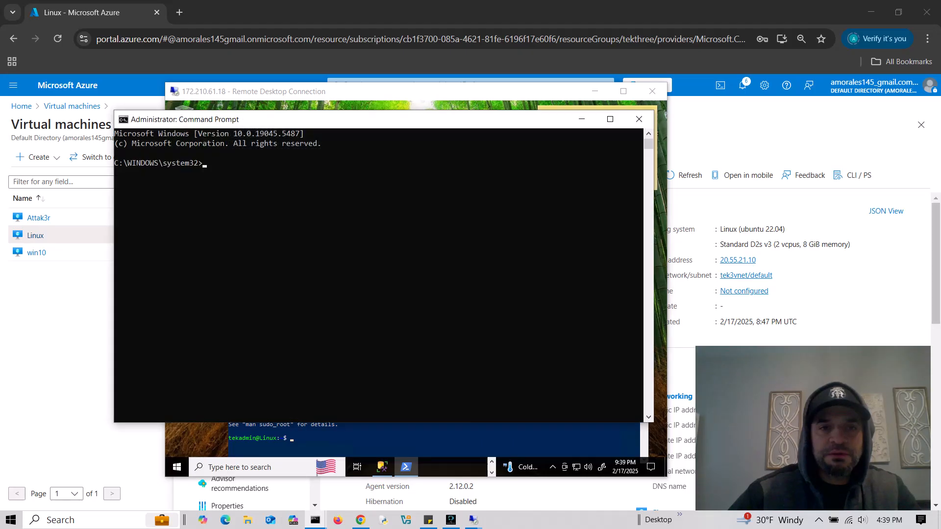
left_click_drag(399, 122, 379, 121)
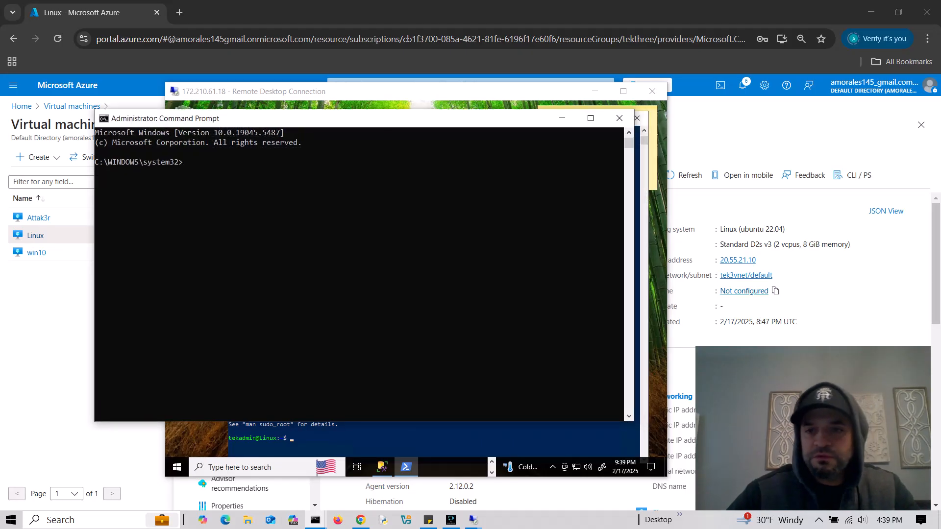
left_click_drag(456, 121, 451, 112)
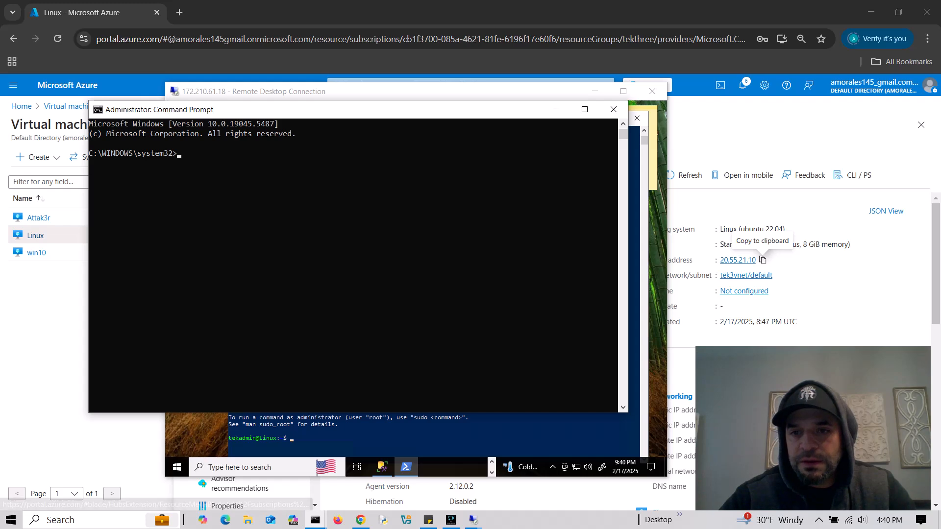
- SSH to the Linux VM's public IP 20.55.21.10 as the admin user, accepting the host key
left_click(762, 261)
left_click(315, 520)
left_click(329, 280)
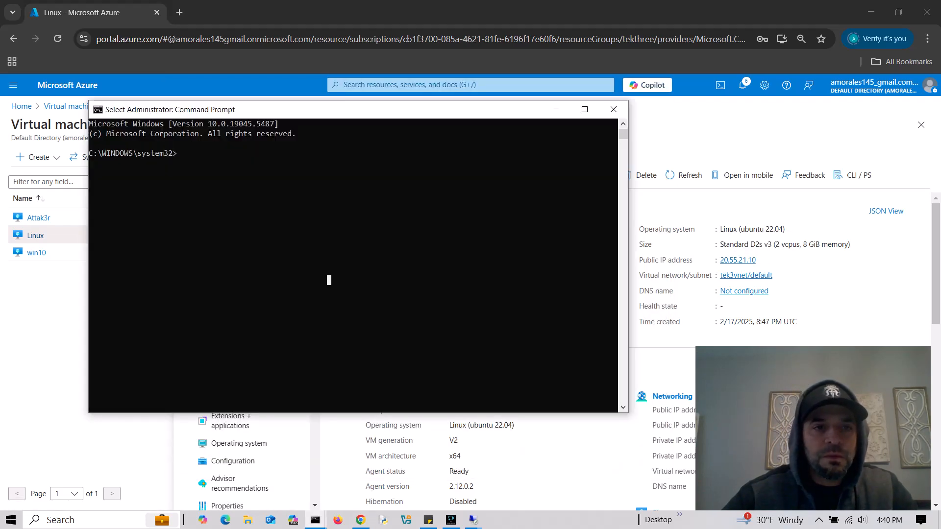
key("Escape")
type("ssh ")
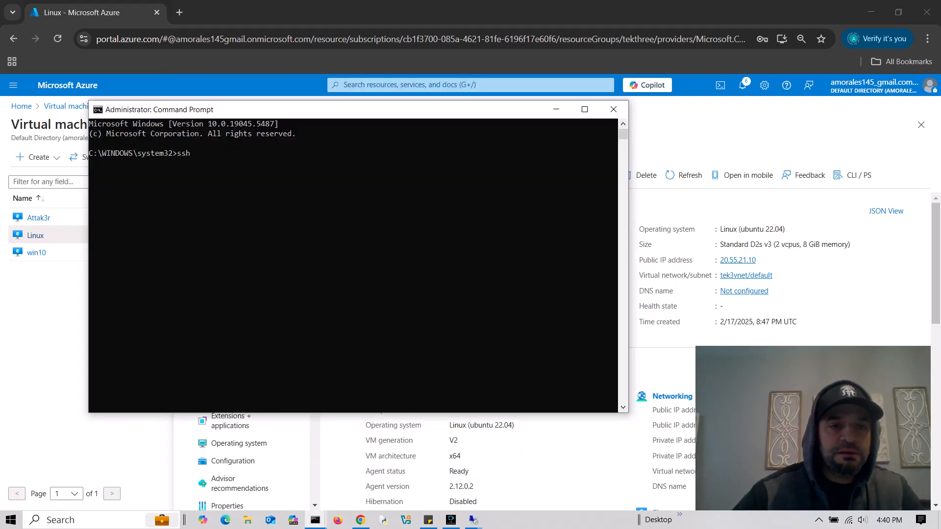
type("tekthree")
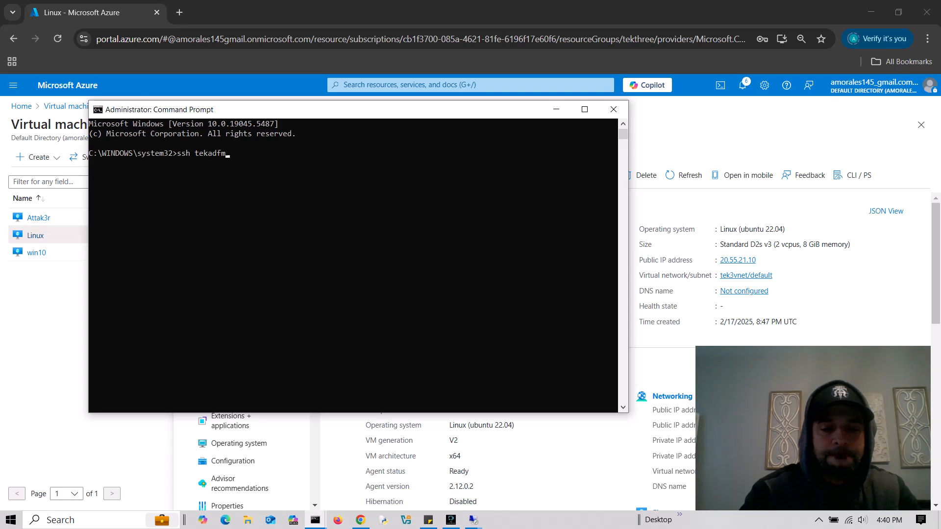
key("BackSpace")
key("BackSpace")
key("BackSpace")
key("BackSpace")
key("BackSpace")
type("admin")
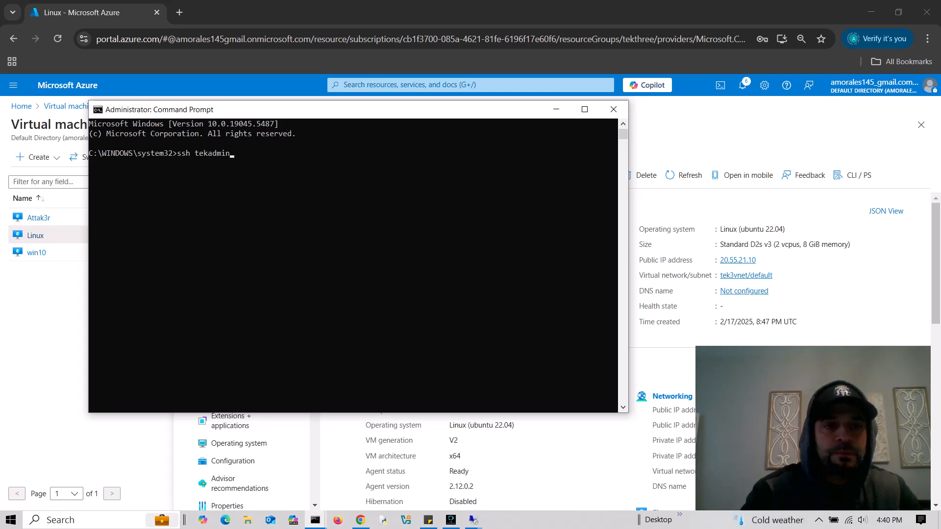
type("@")
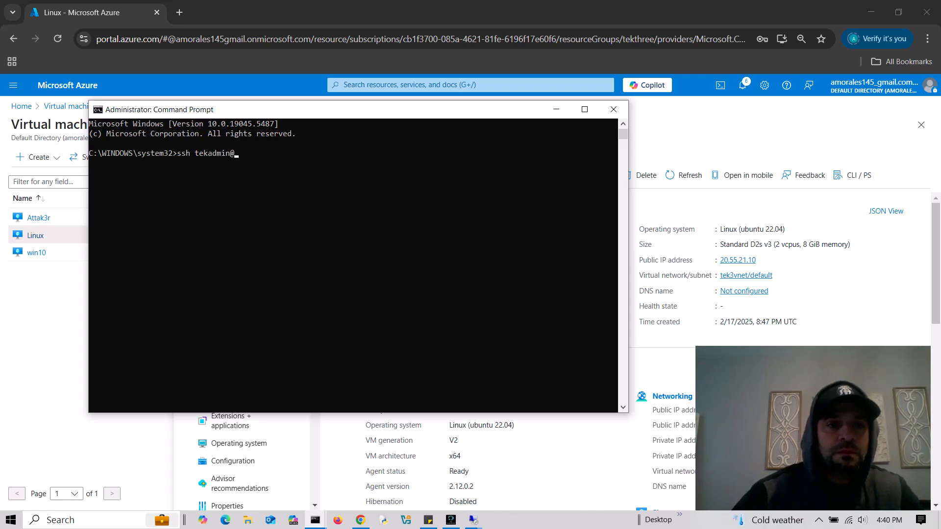
key("ctrl+v")
key("Return")
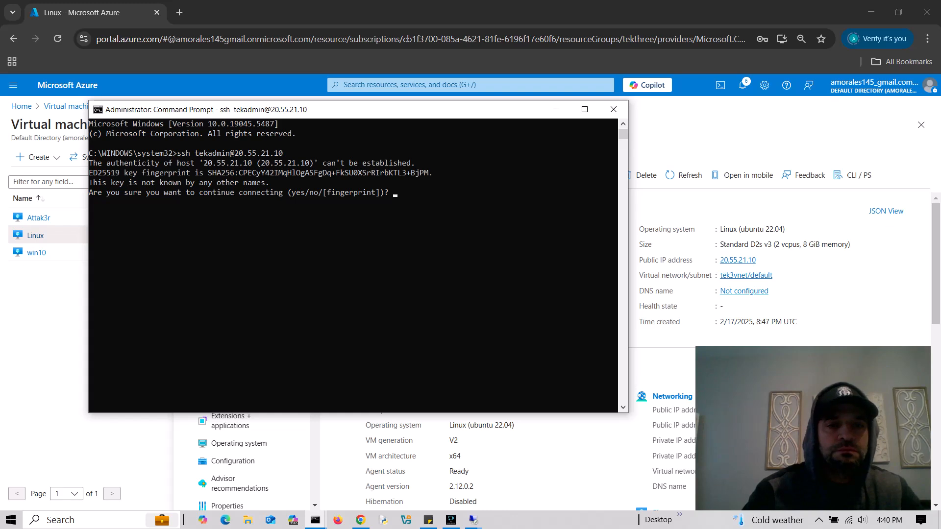
key("Return")
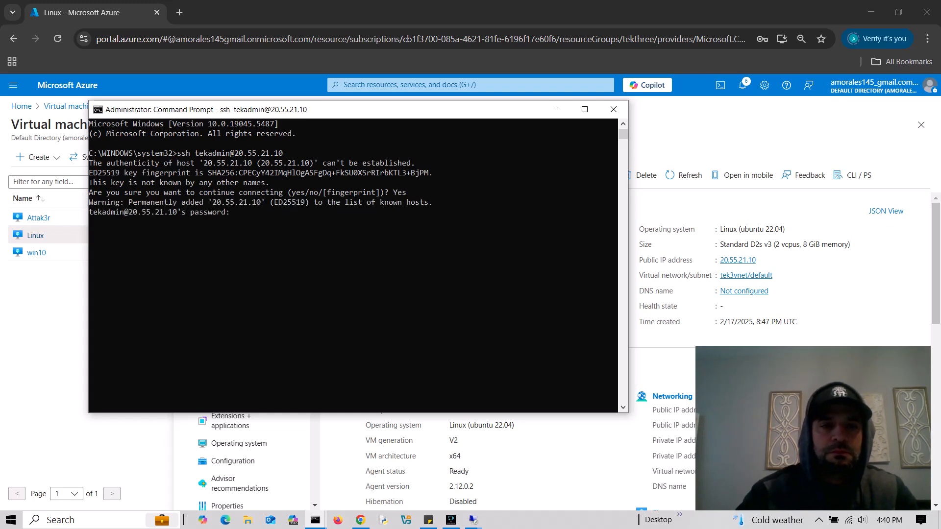
key("Return")
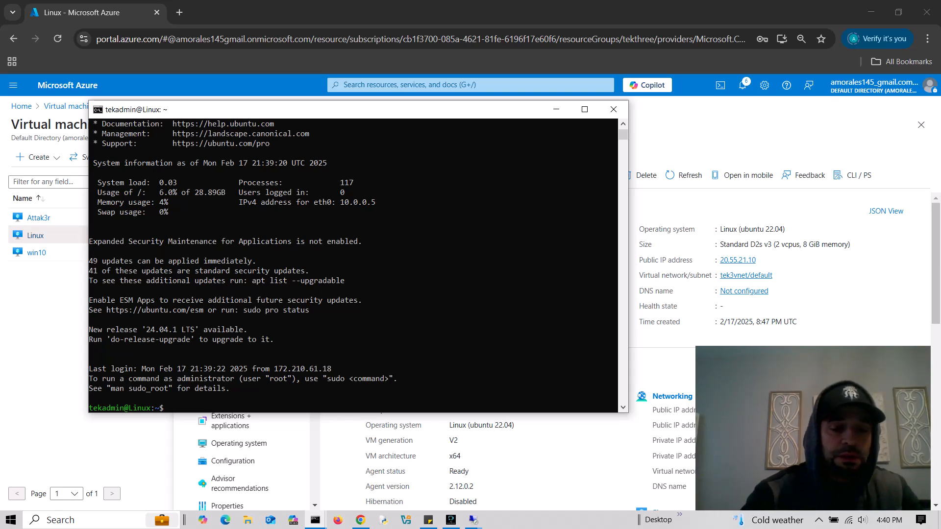
- Change into /var/log and list its files
type("cd /")
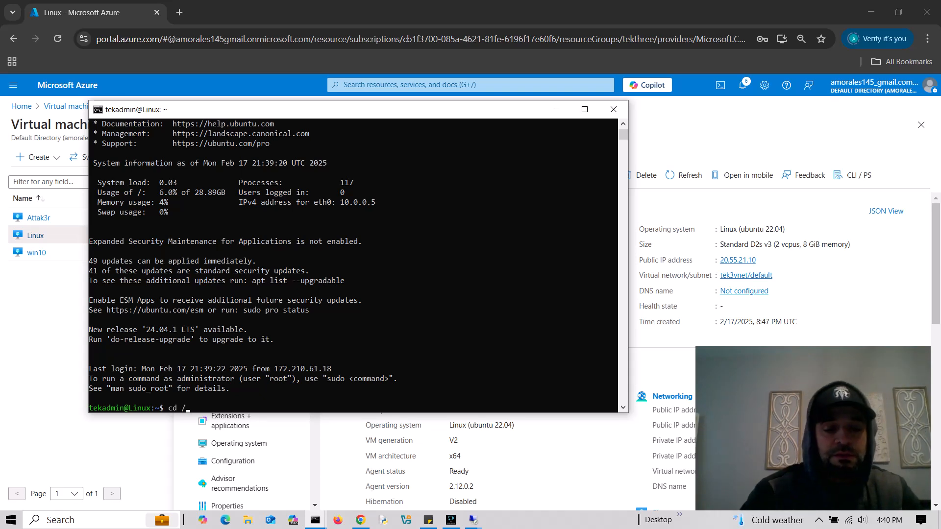
type("var/log")
key("Return")
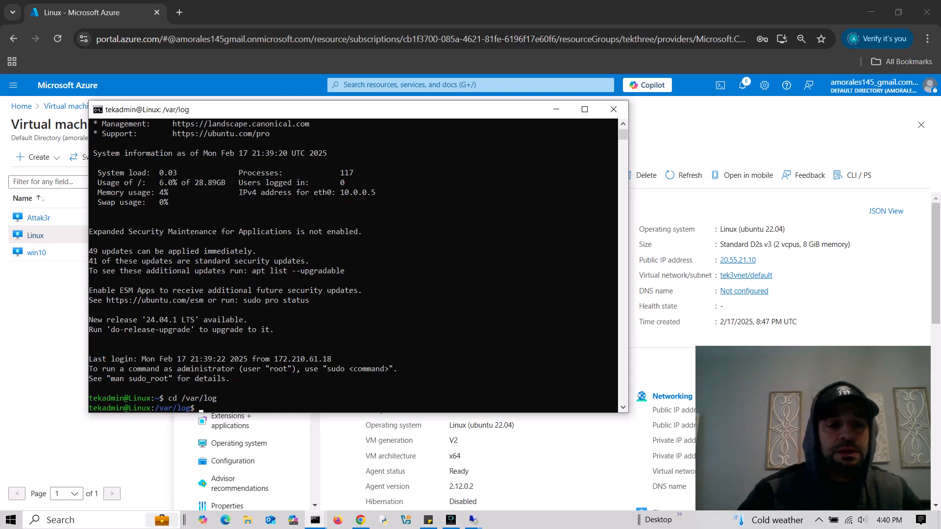
type("ls")
key("Return")
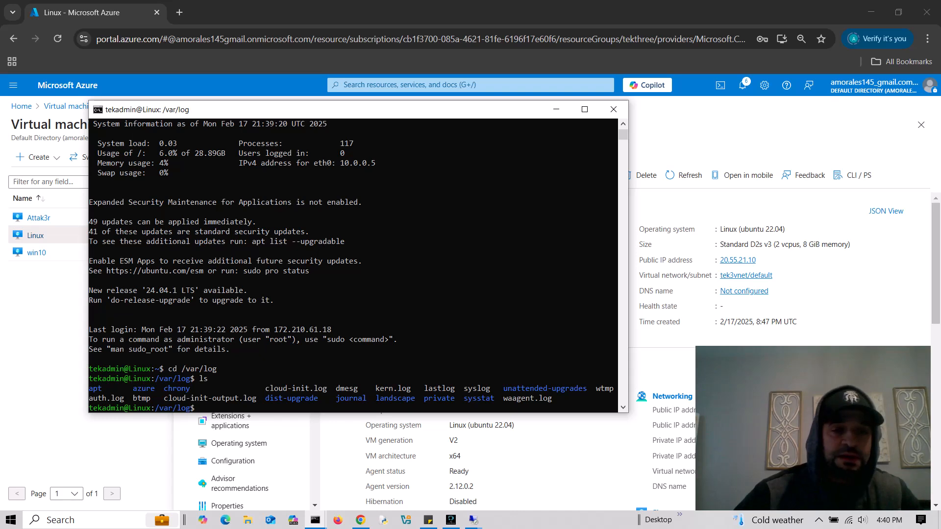
- Run 'cat auth.log | grep password' to reveal failed root and admin login attempts
type("cat")
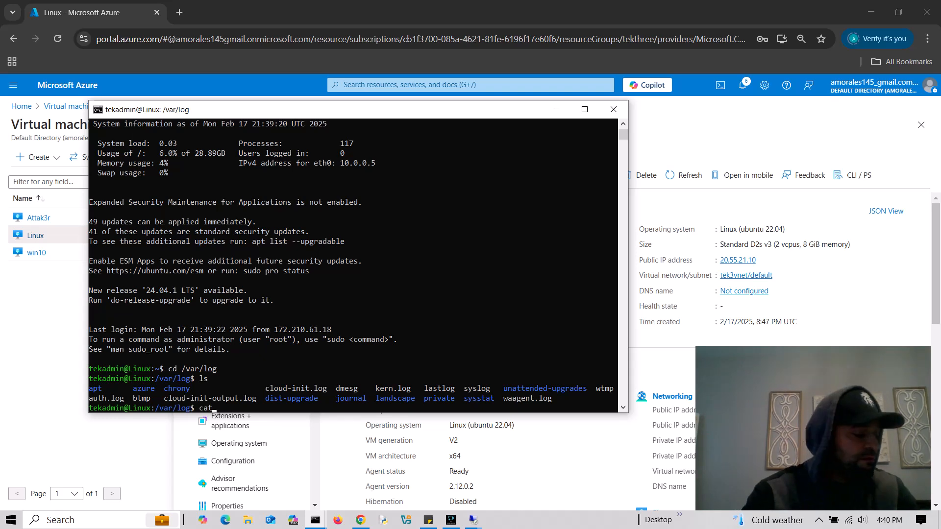
type(" auth")
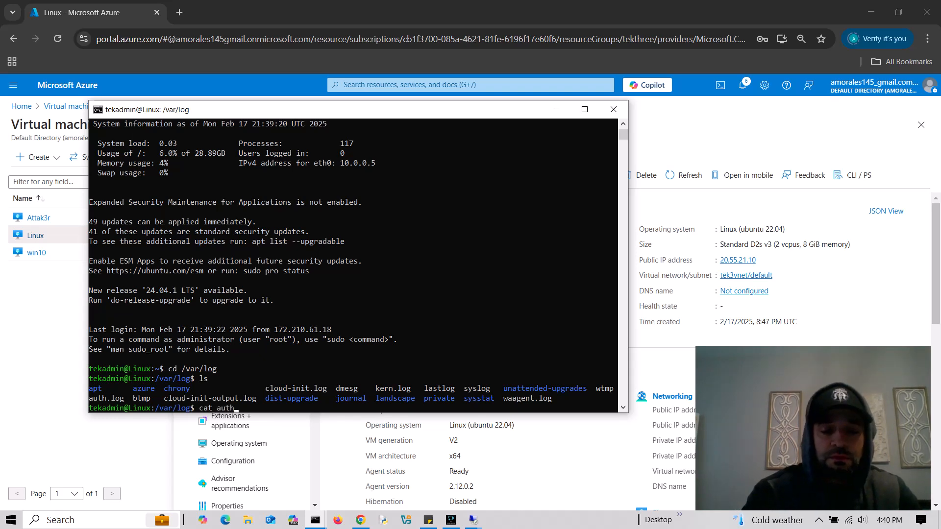
type(".log | ")
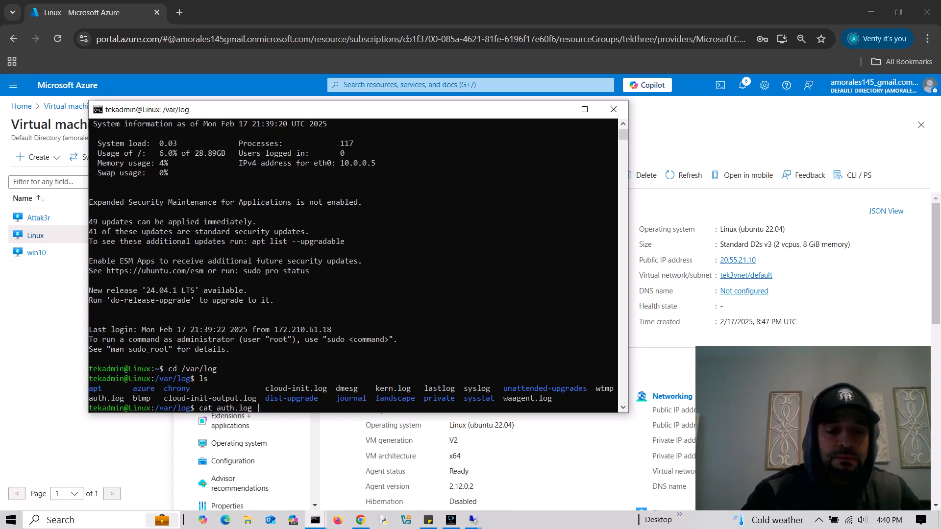
type("grep passwor")
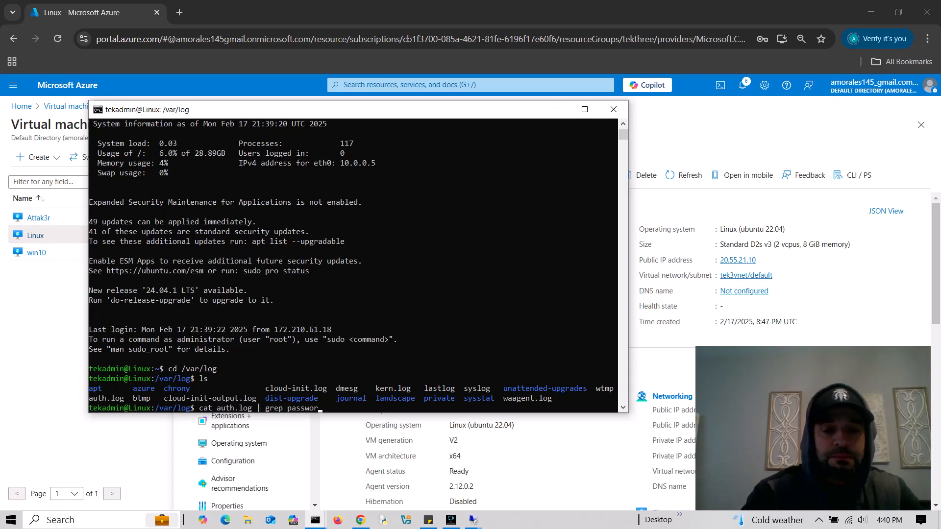
type("d")
key("Return")
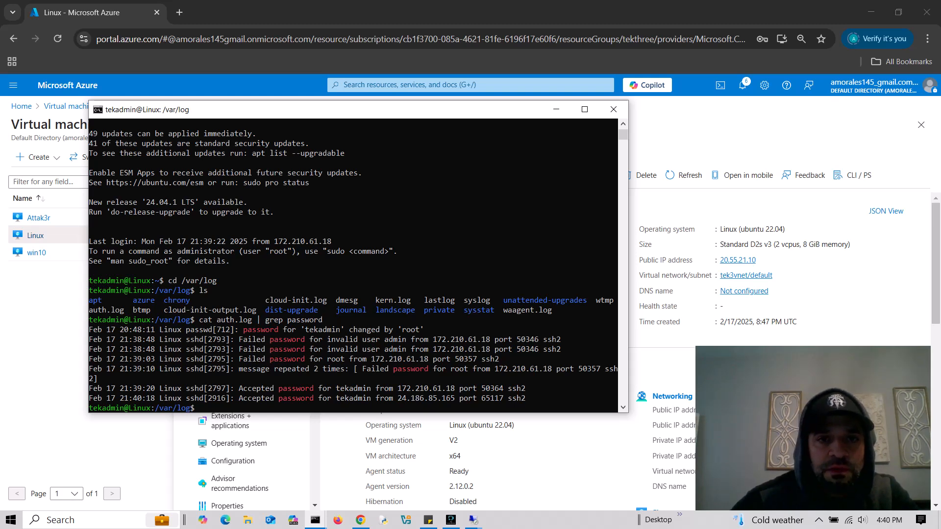
left_click_drag(414, 113, 415, 126)
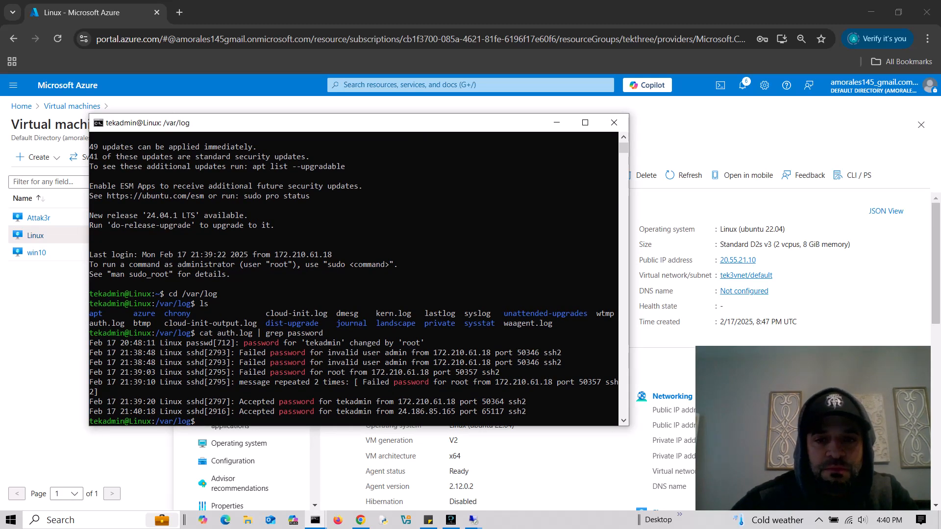
scroll(353, 277, "down", 3)
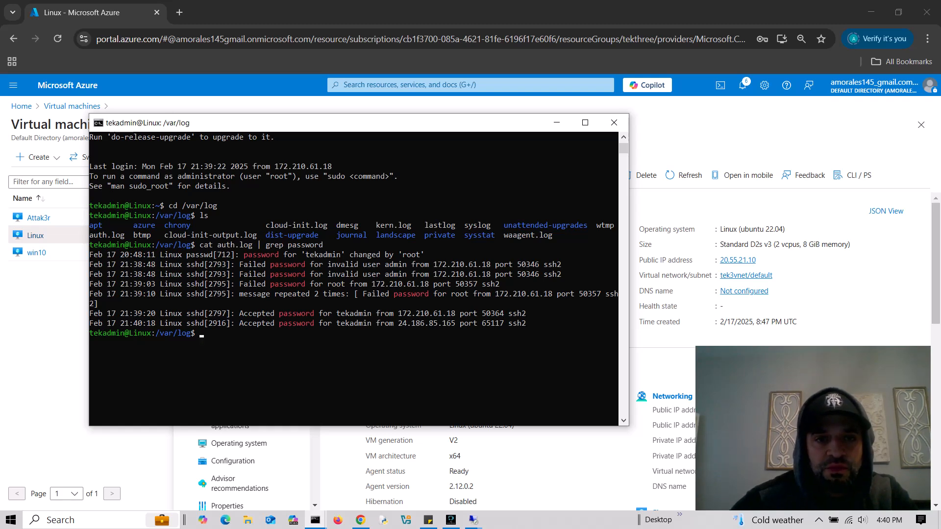
left_click_drag(387, 126, 398, 114)
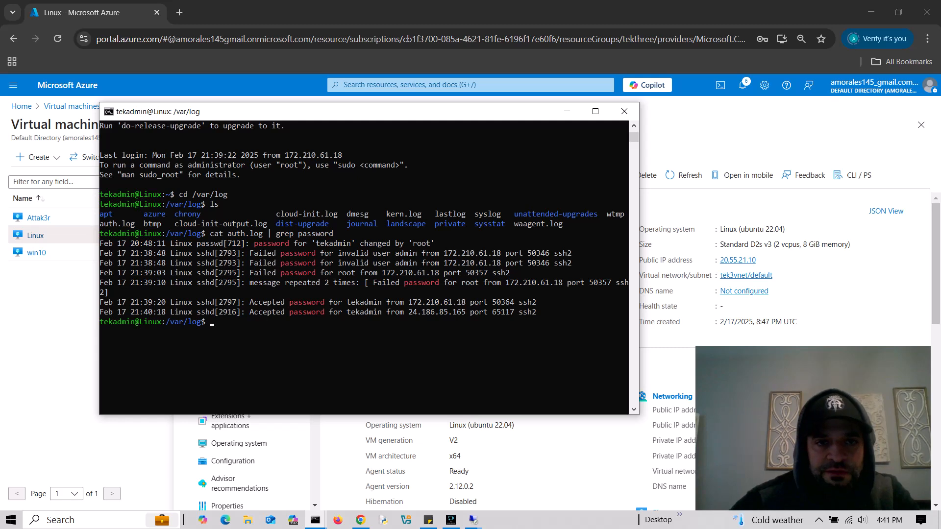
mouse_move(353, 119)
left_mouse_down()
mouse_move(356, 109)
mouse_move(356, 127)
left_mouse_up()
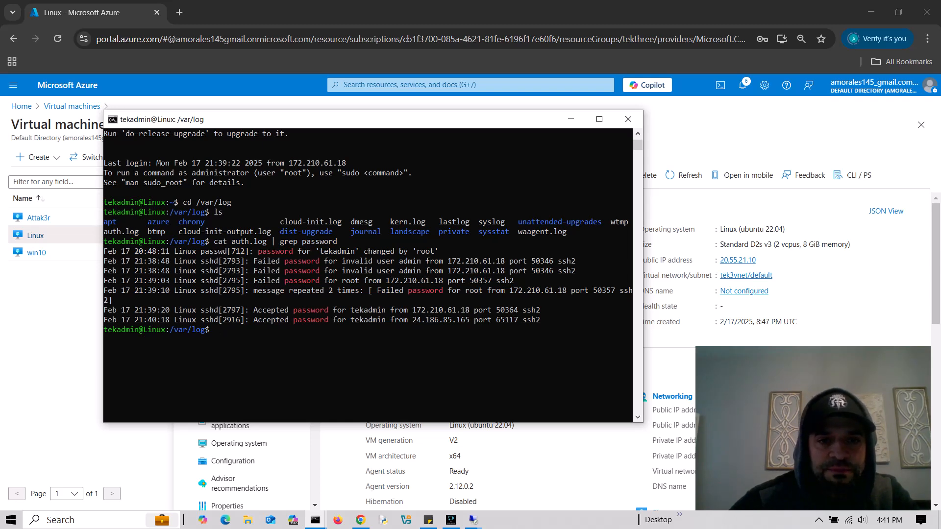
left_click_drag(495, 121, 495, 112)
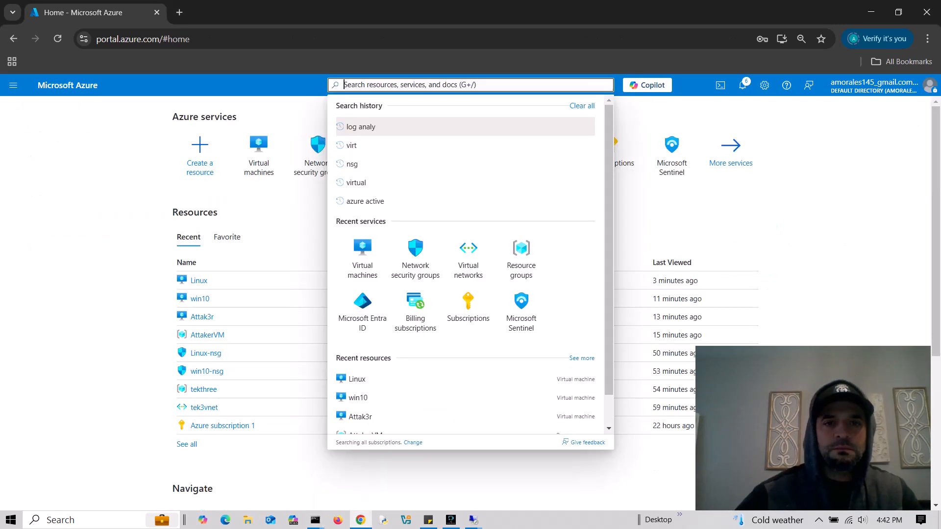
- Find Log Analytics workspaces via 'log analytics' search and start creating a new workspace
type("lo")
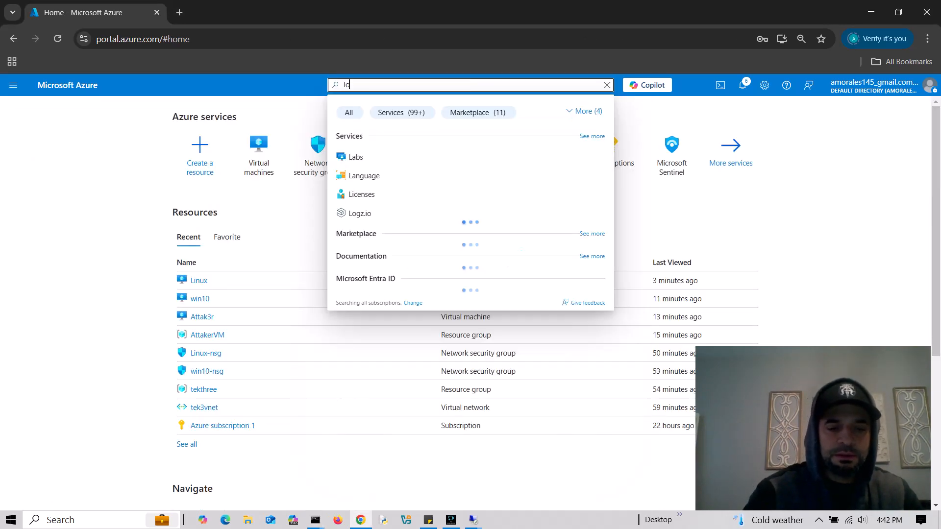
type("g analytics")
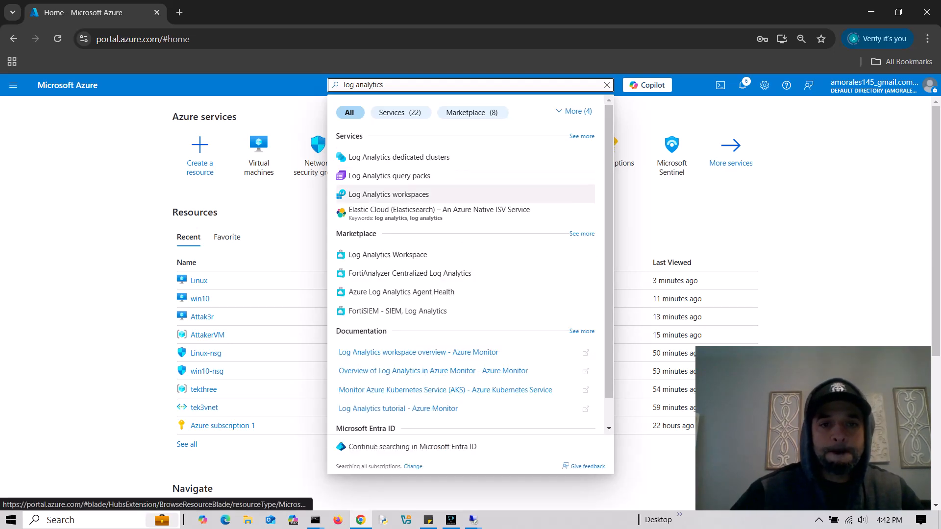
left_click(388, 194)
left_click(471, 402)
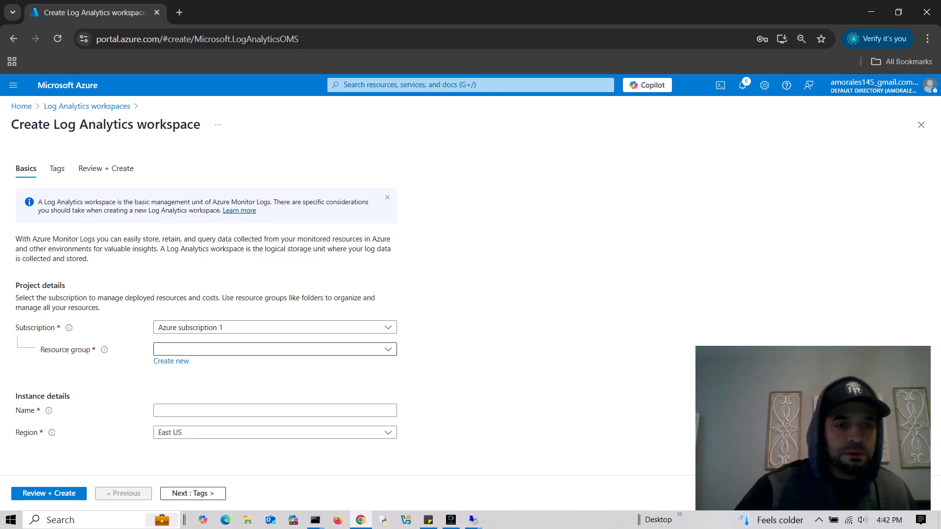
- Set the workspace's resource group to tekthree and its name to law-tek3
left_click(275, 349)
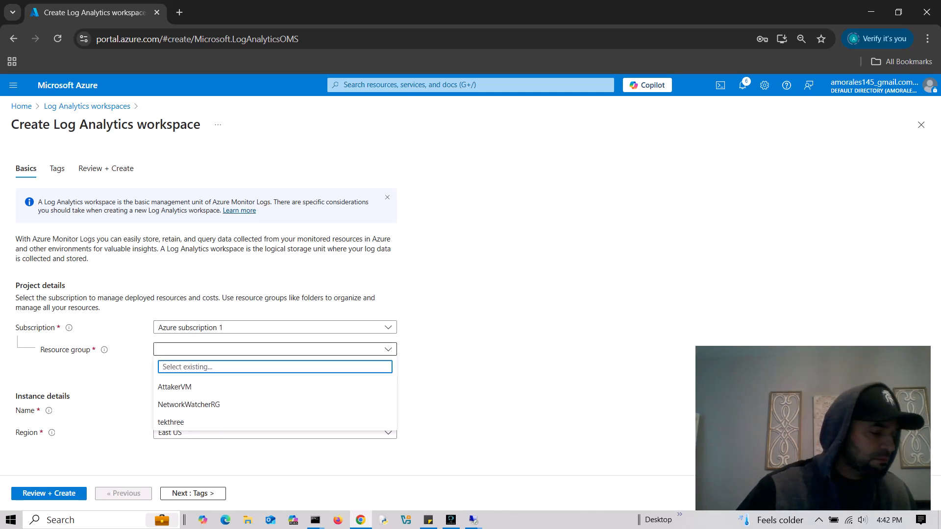
key("Down")
key("Down")
key("Down")
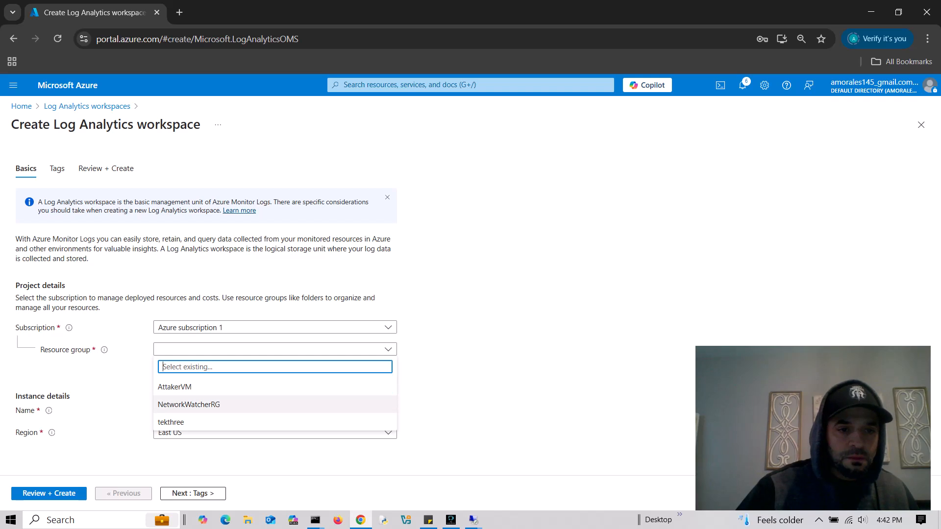
key("Return")
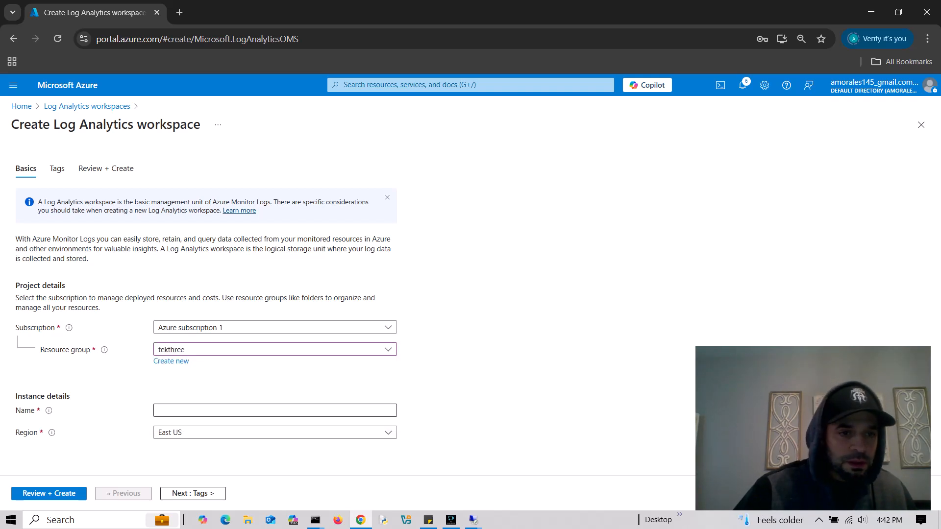
left_click(274, 411)
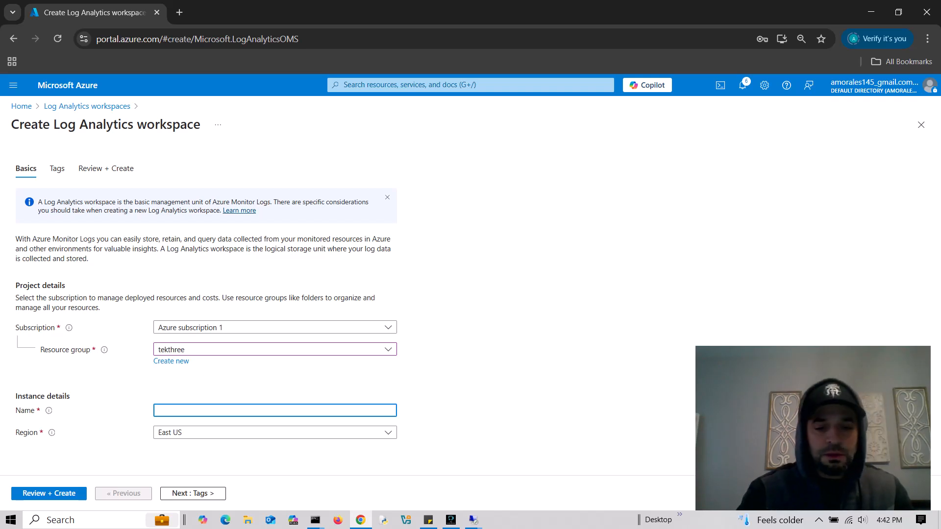
type("LAW")
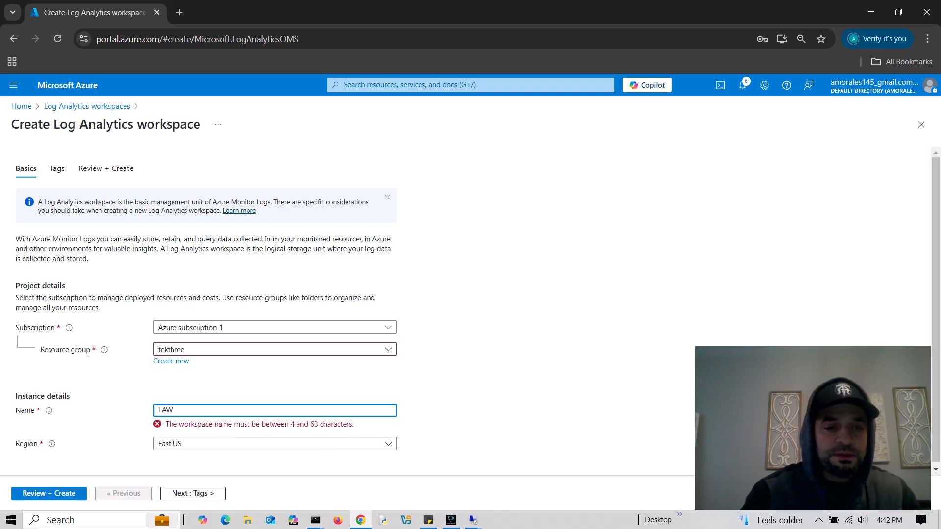
type("_")
key("BackSpace")
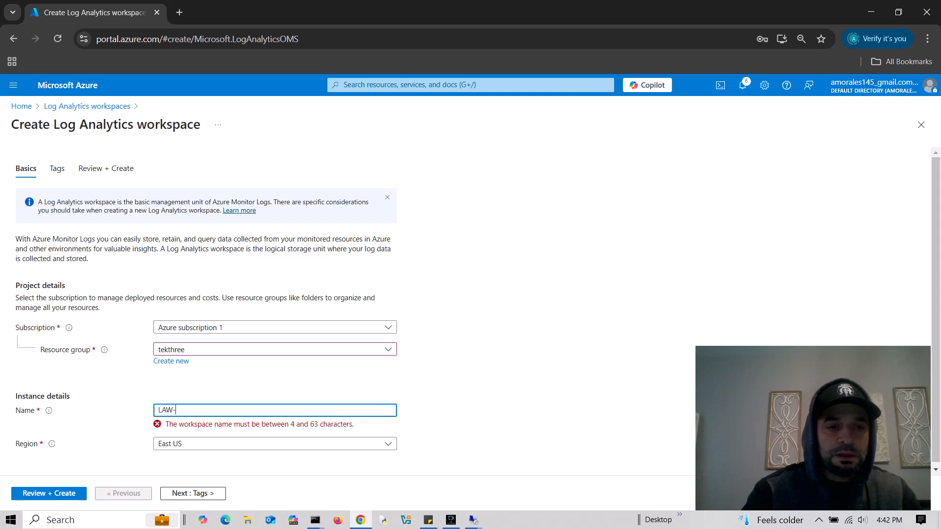
key("ctrl+a")
key("BackSpace")
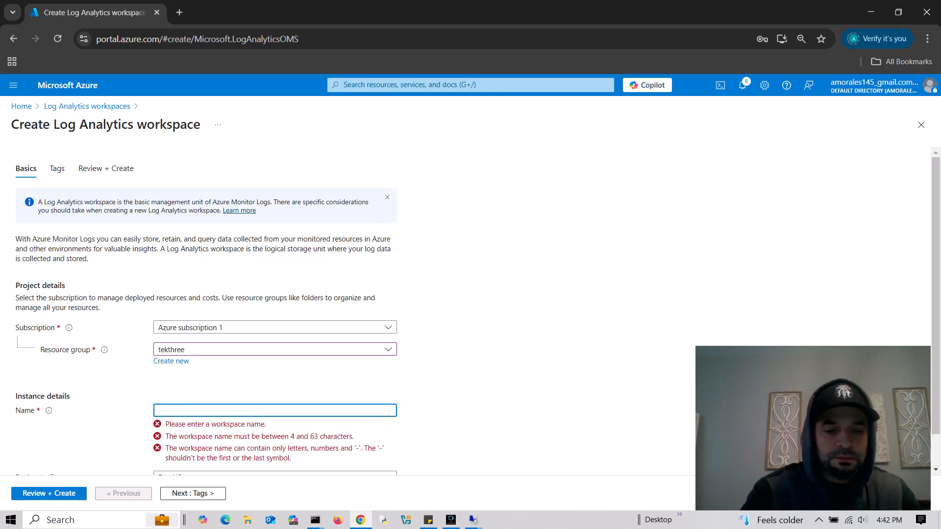
type("law-te")
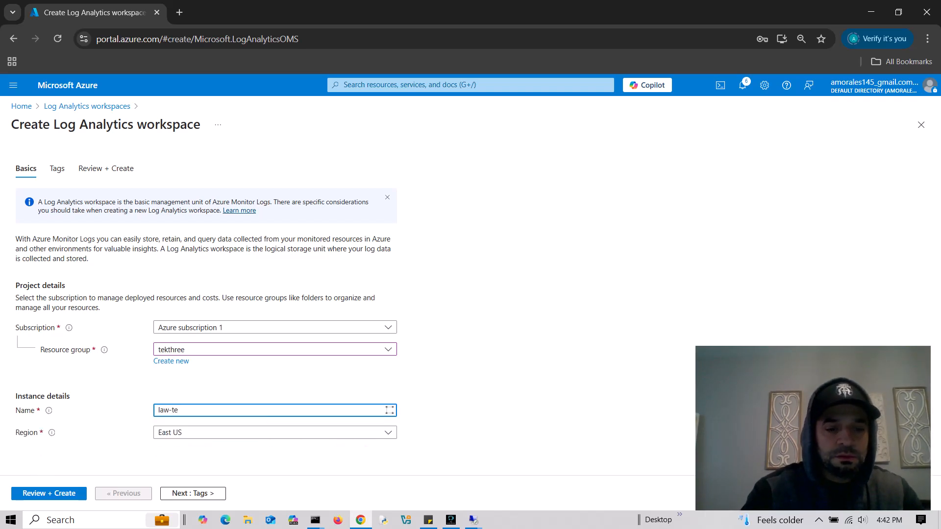
type("kthree")
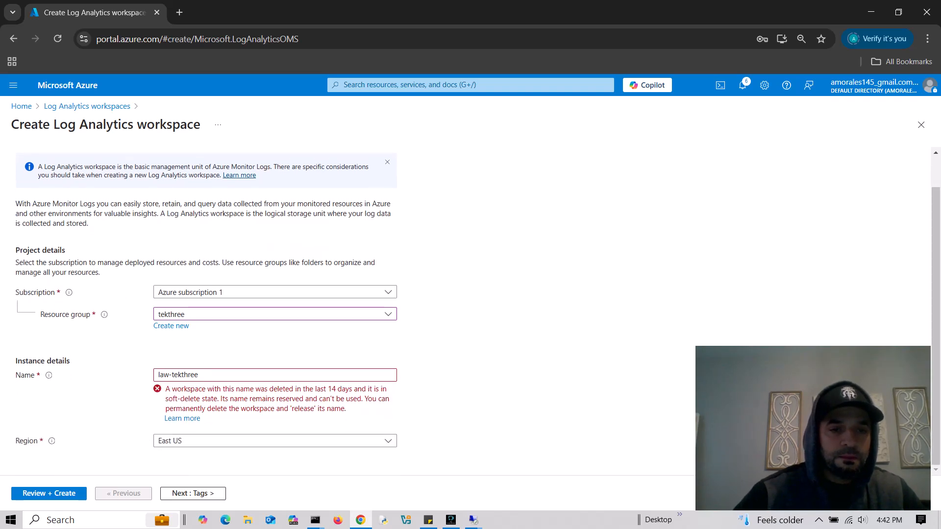
key("BackSpace")
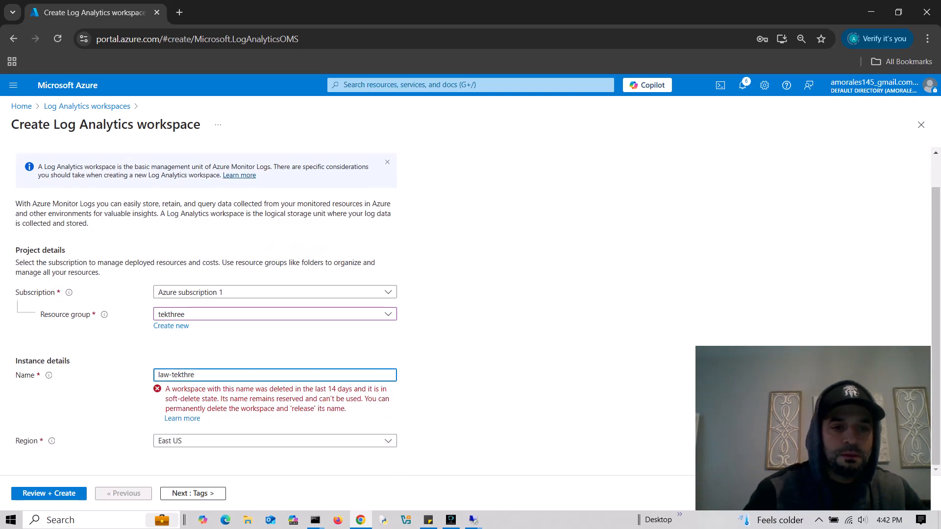
key("BackSpace")
key("BackSpace")
key("BackSpace")
key("BackSpace")
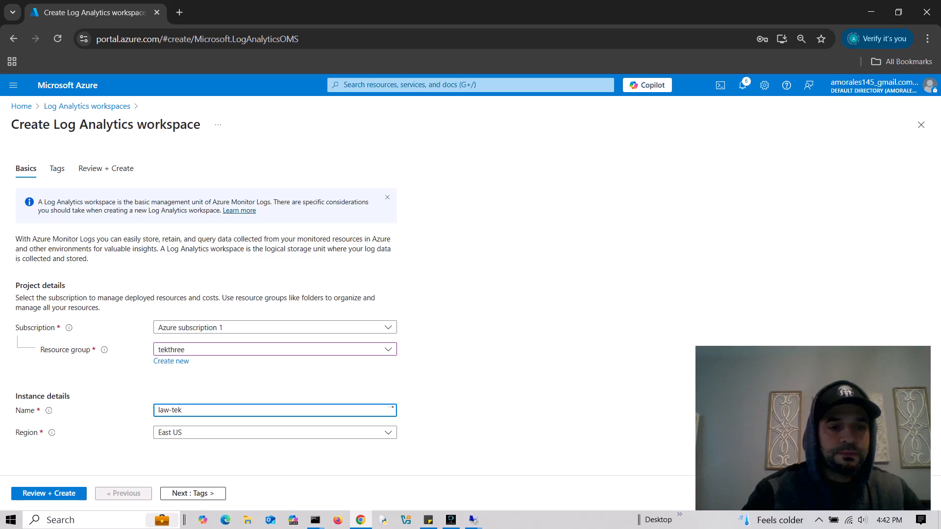
type("3")
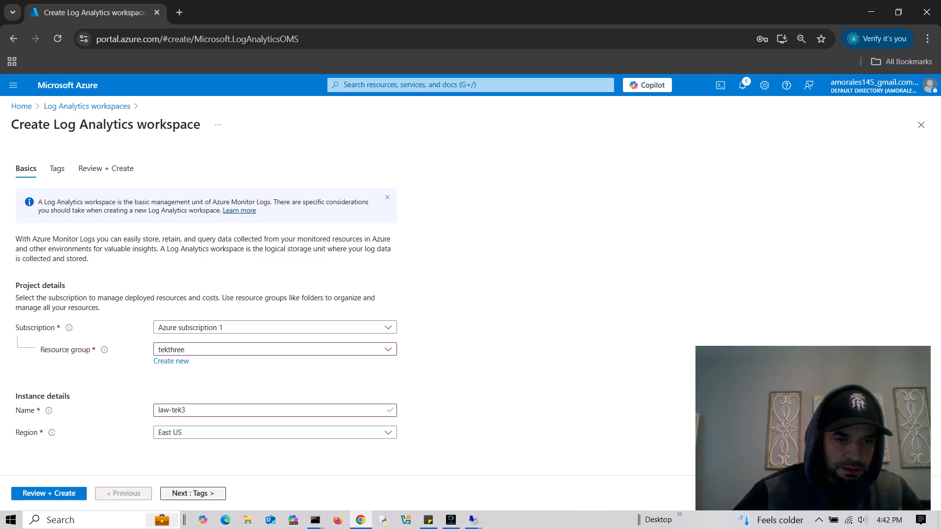
- Advance through Tags to Review + Create and create the workspace
left_click(193, 494)
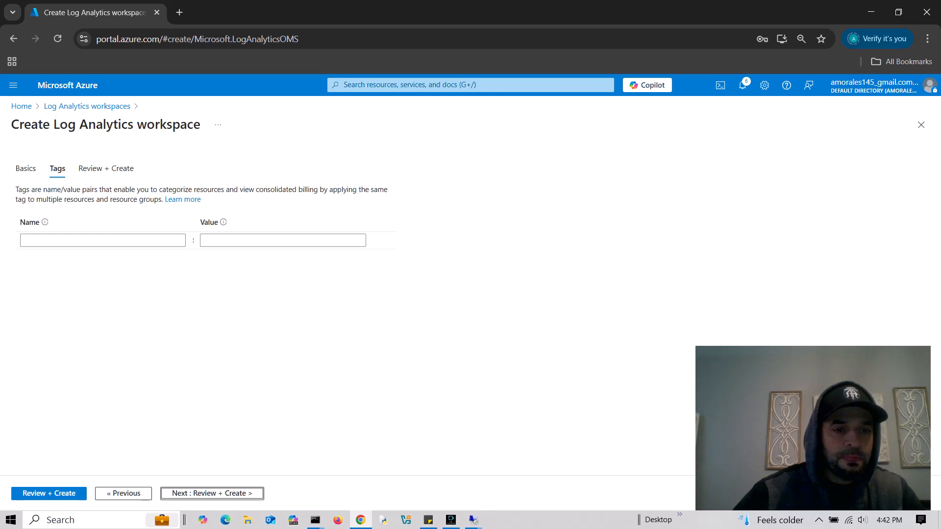
left_click(196, 493)
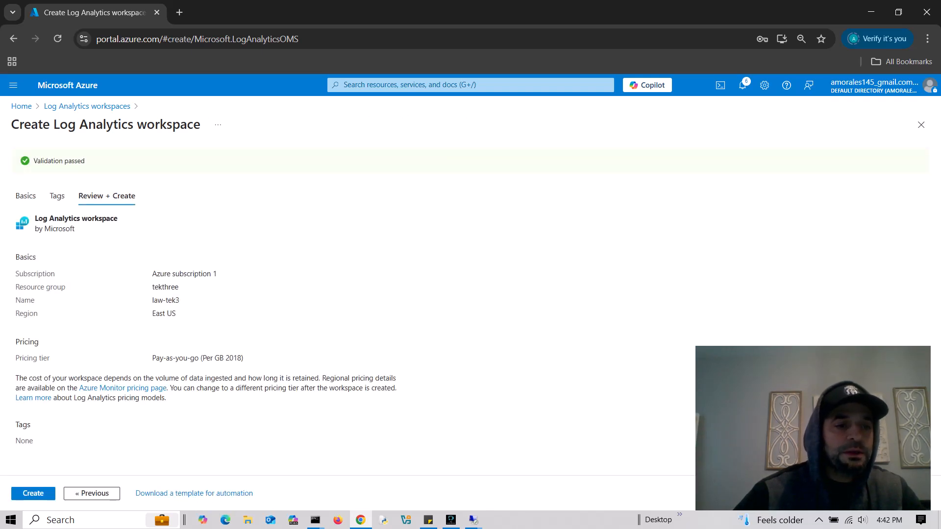
left_click(20, 493)
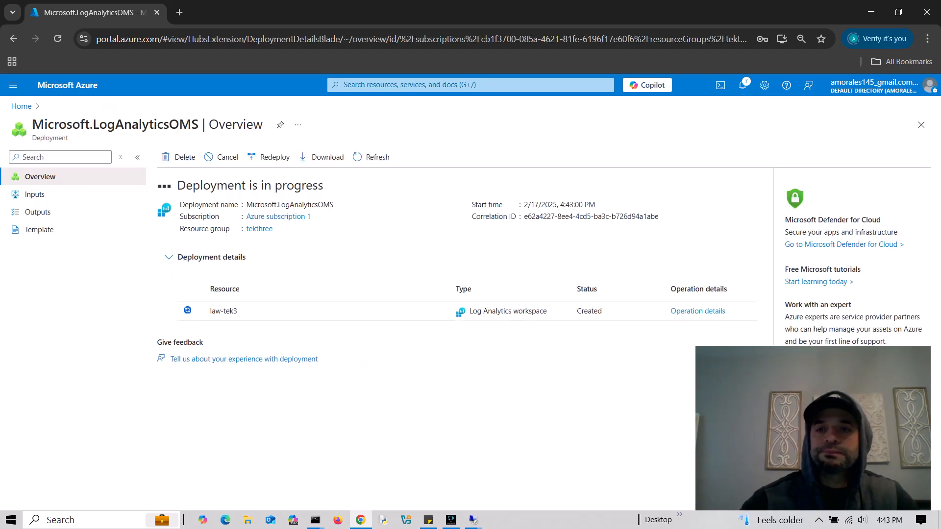
- Check the law-tek3 deployment notification, then open Microsoft Sentinel via 'microsoft sentinel' search
left_click(743, 85)
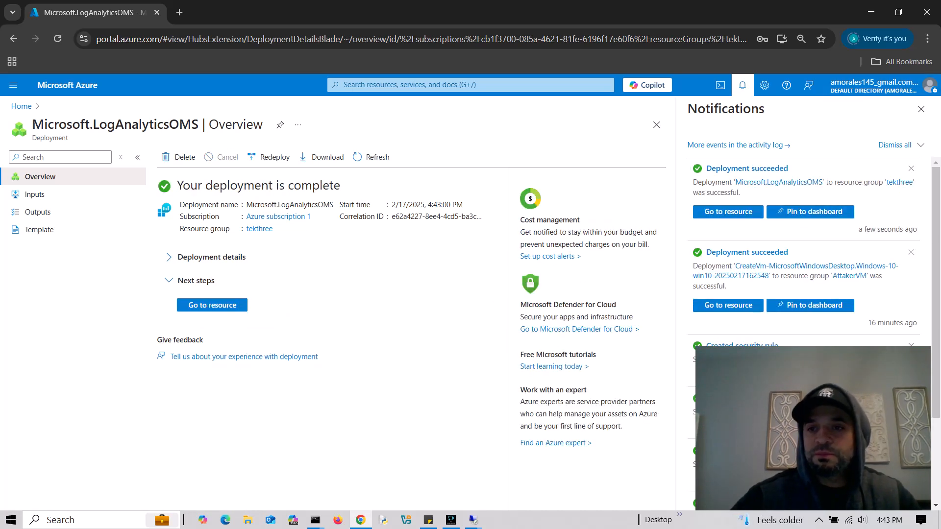
left_click(921, 109)
left_click(455, 85)
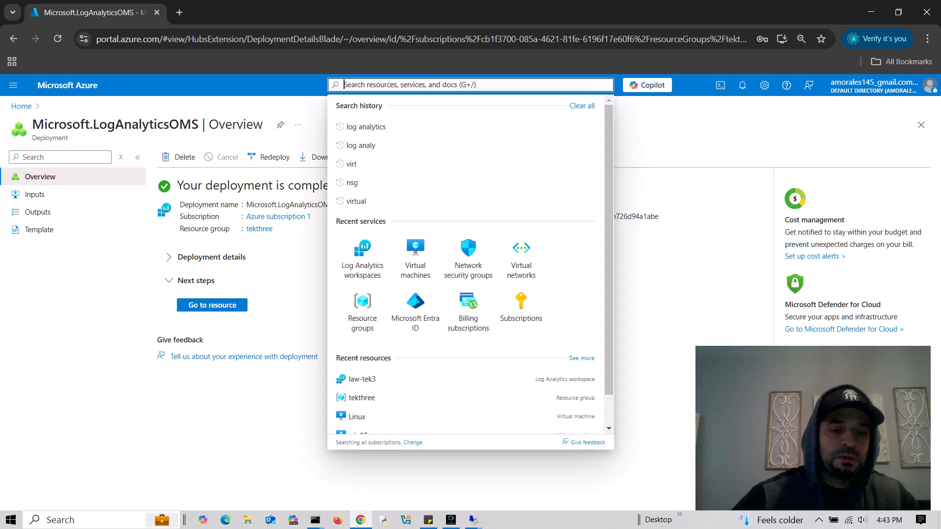
type("microsoft sentin")
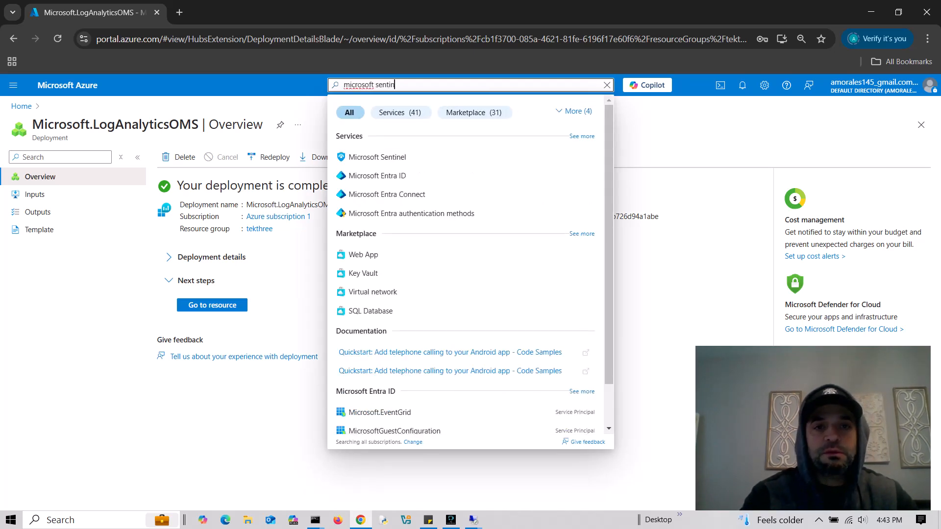
type("el")
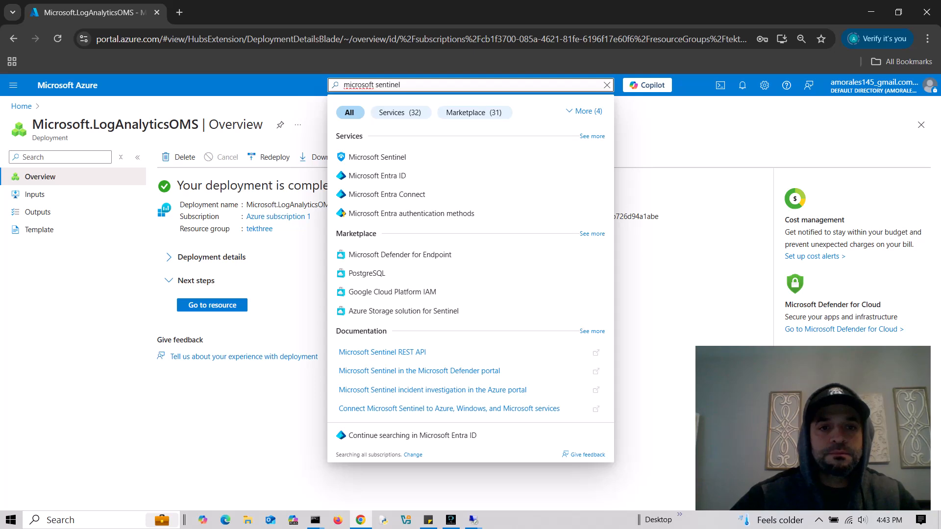
left_click(377, 157)
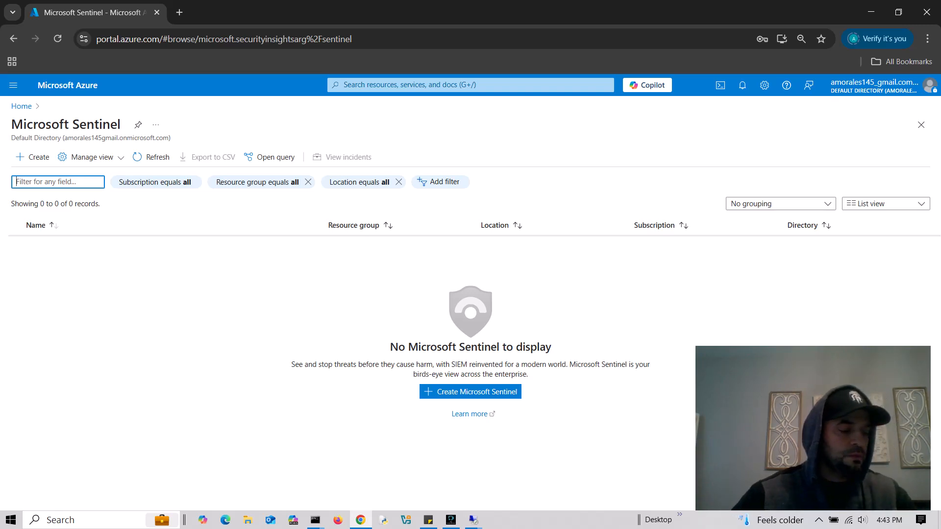
- Create Microsoft Sentinel and select the law-tek3 workspace for it
left_click(470, 392)
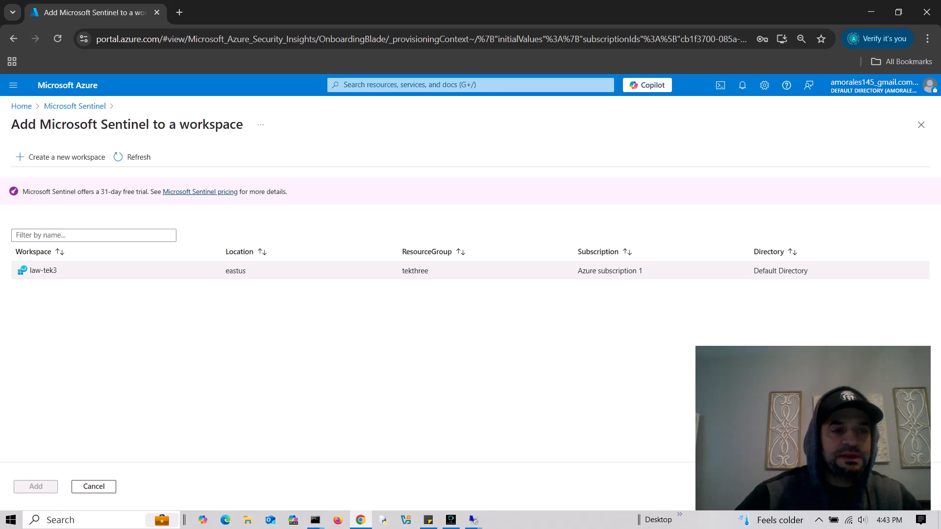
left_click(43, 270)
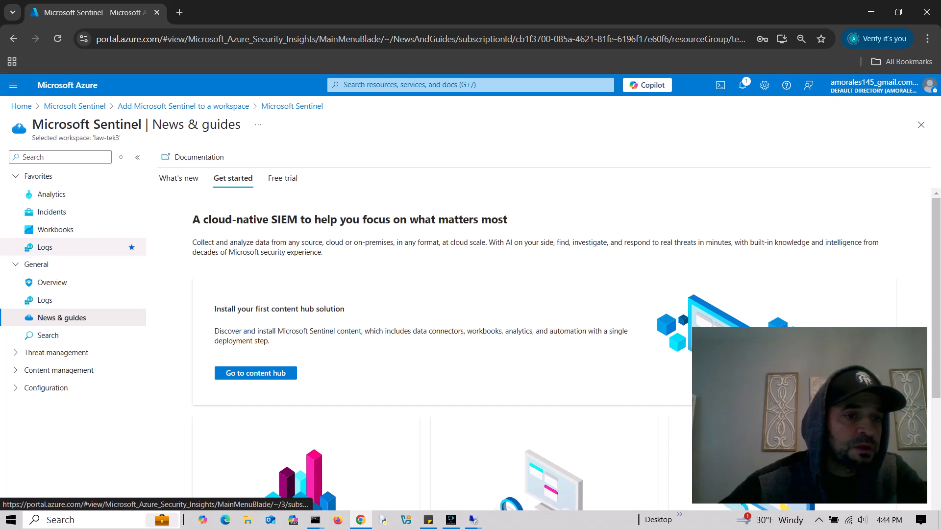
- Filter the Sentinel menu to reach Workspace manager, then the Watchlist page
left_click(56, 229)
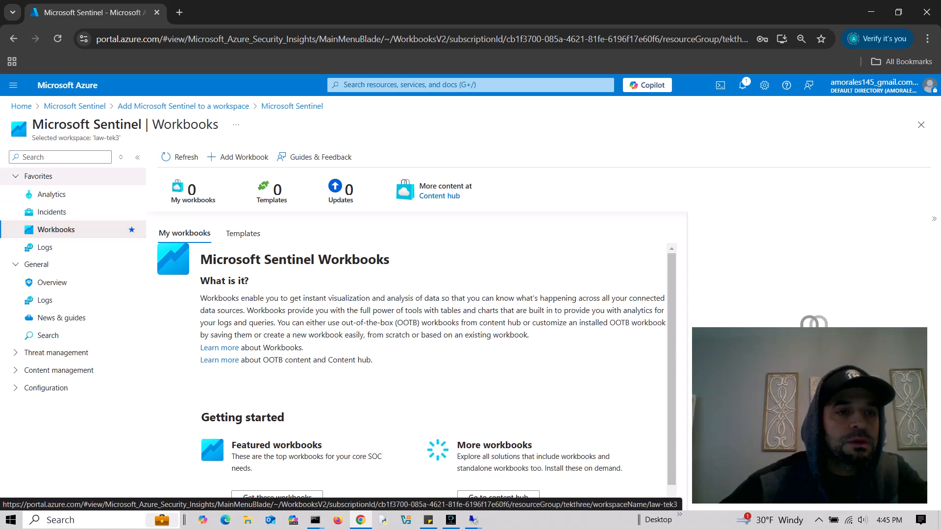
left_click(64, 158)
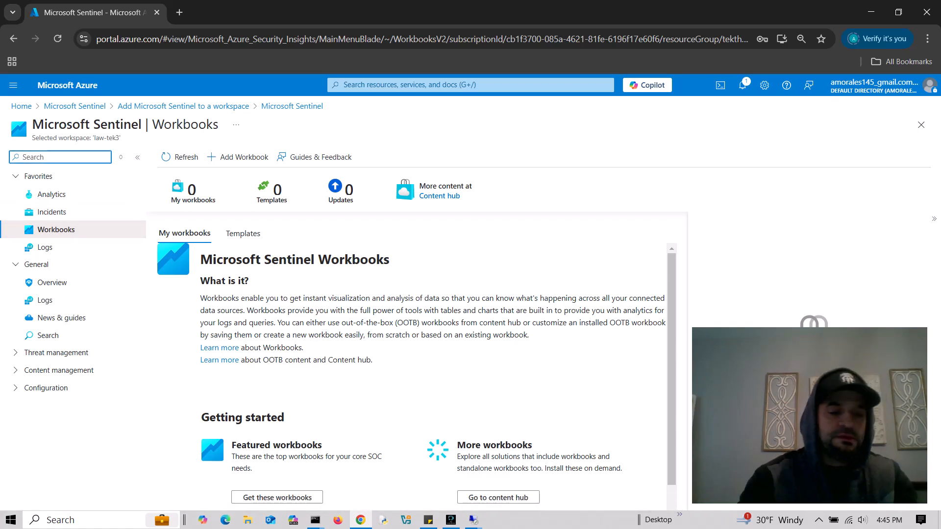
type("workspace")
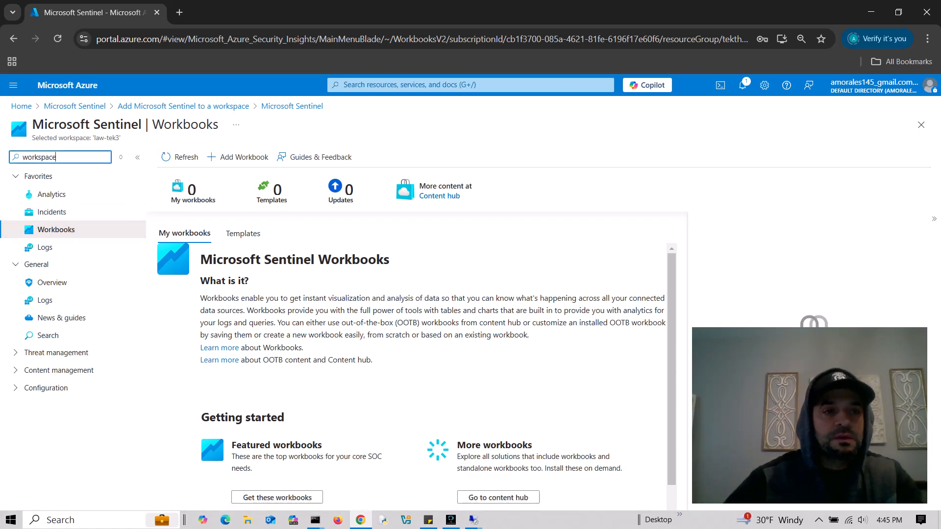
left_click(70, 199)
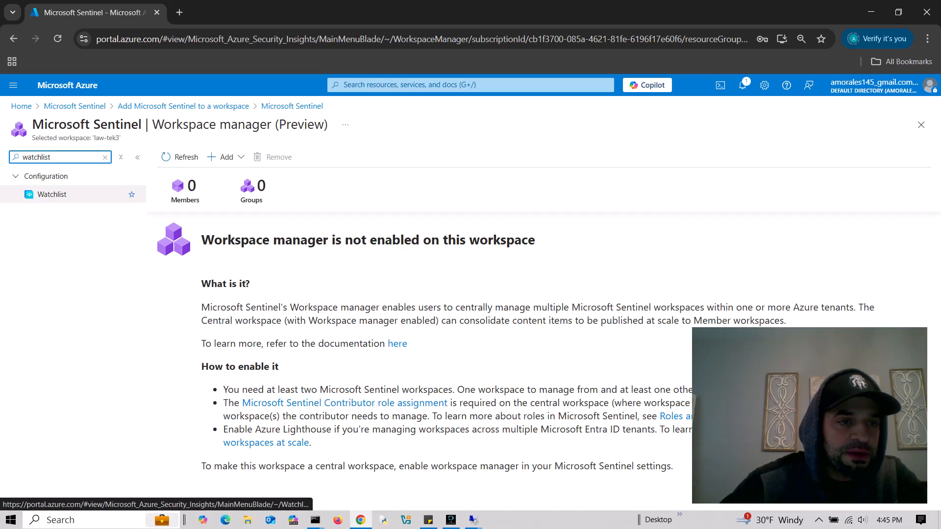
left_click(52, 194)
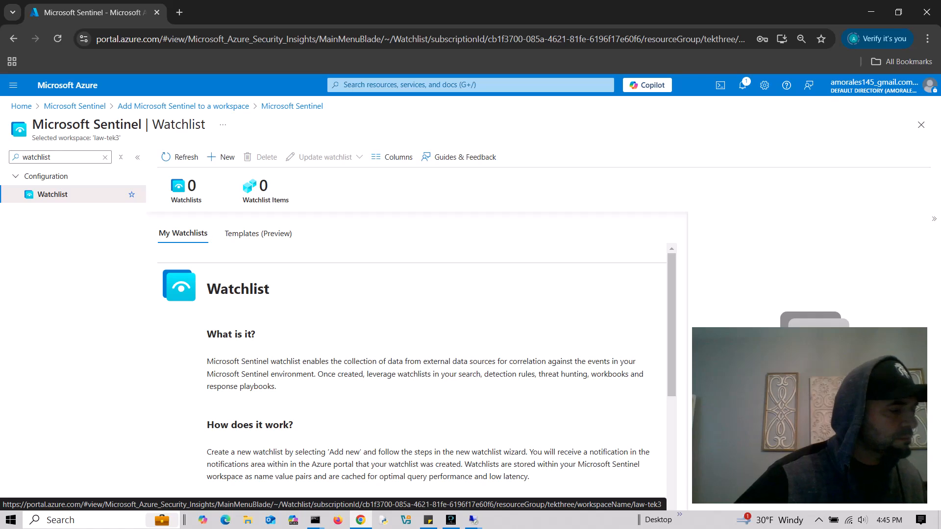
- Begin a new watchlist with name and alias geoip, then proceed to Next: Source
left_click(221, 157)
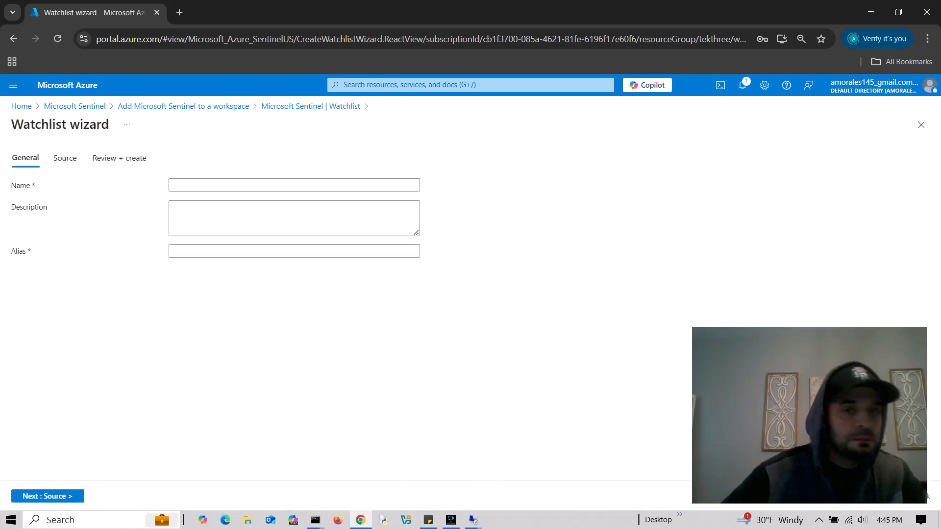
left_click(221, 186)
type("ge")
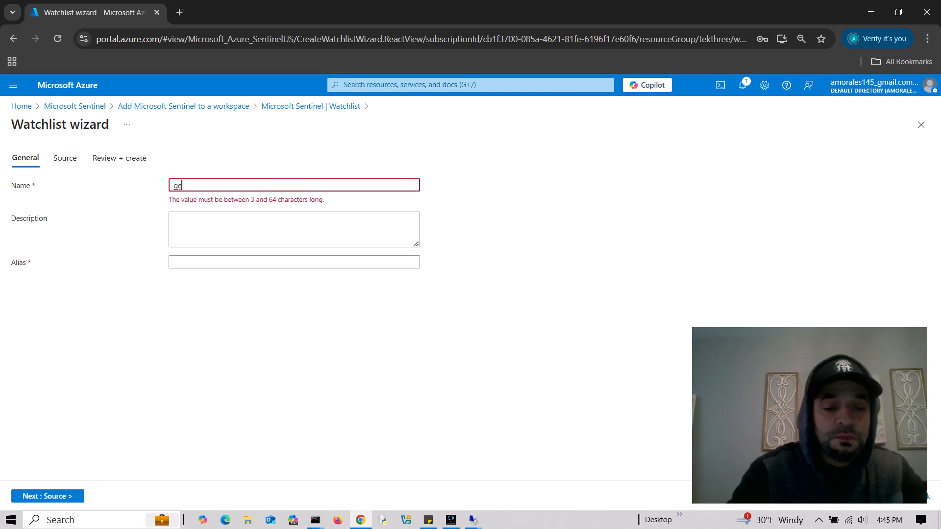
type("oip")
left_click(221, 252)
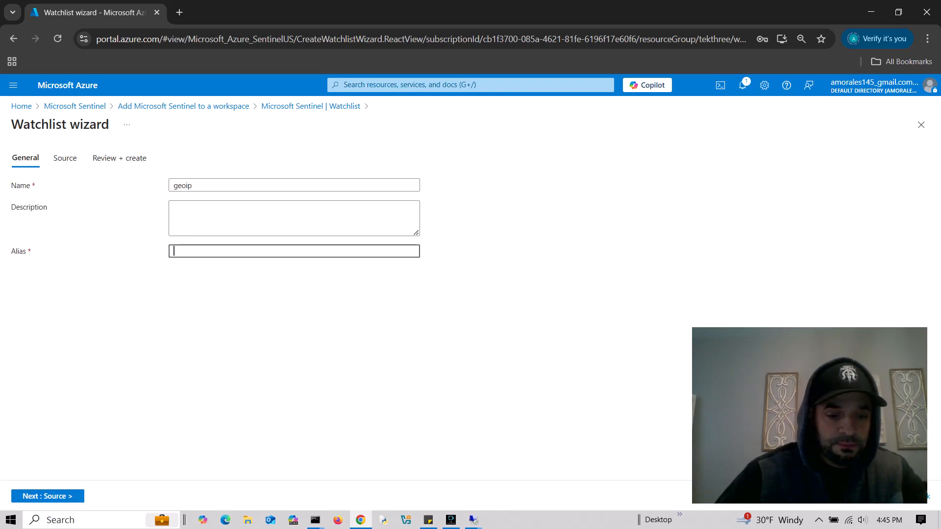
type("geoip")
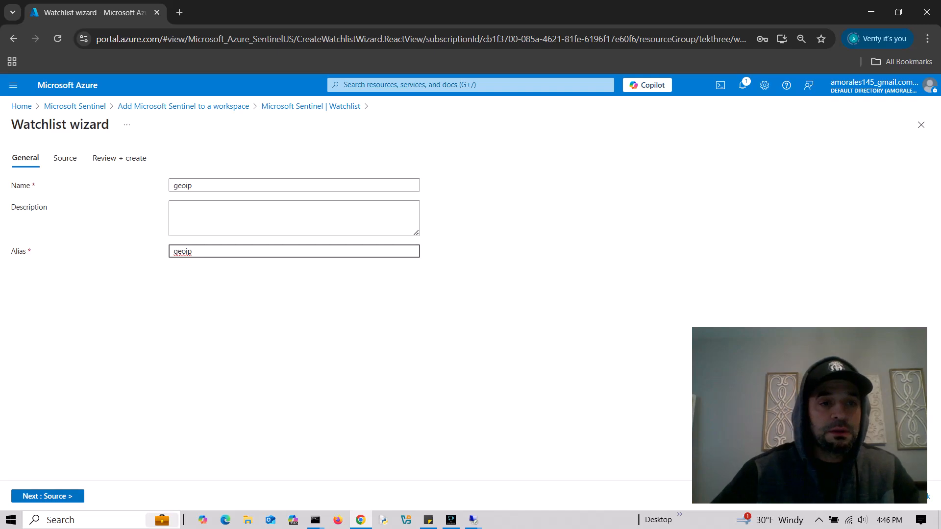
left_click(193, 185)
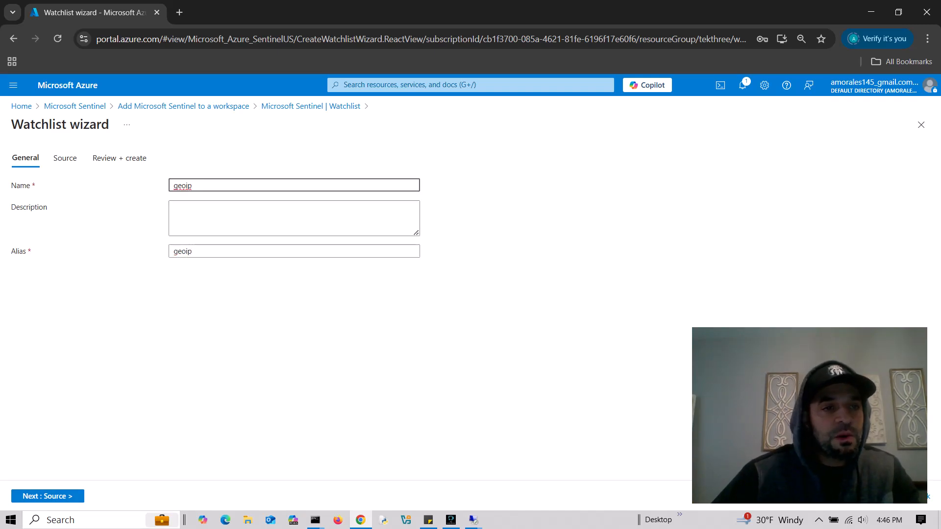
left_click(48, 496)
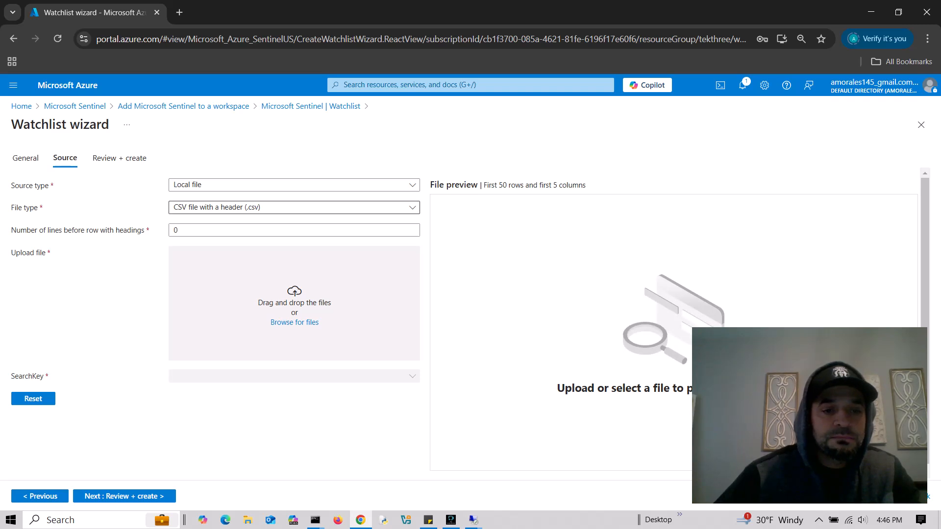
- Review the watchlist's source type and file type options
left_click(294, 208)
left_click(294, 207)
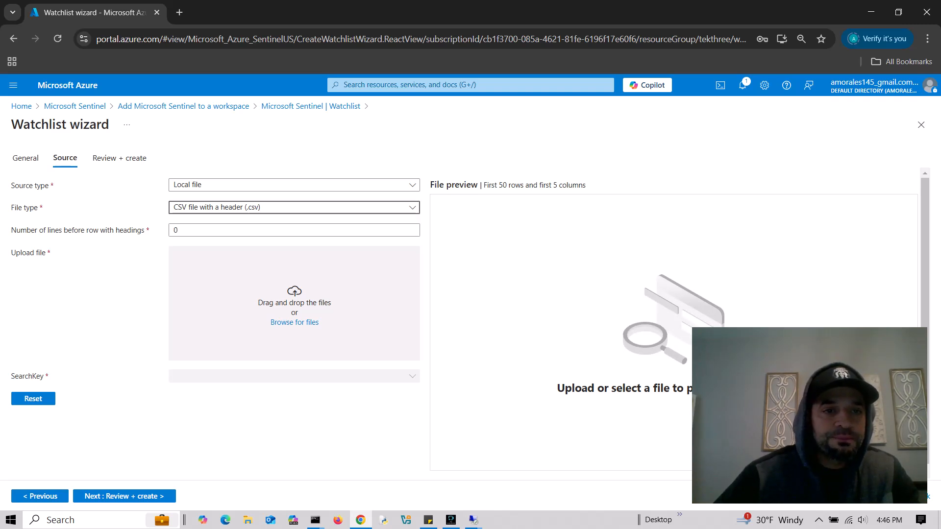
left_click(294, 185)
left_click(294, 185)
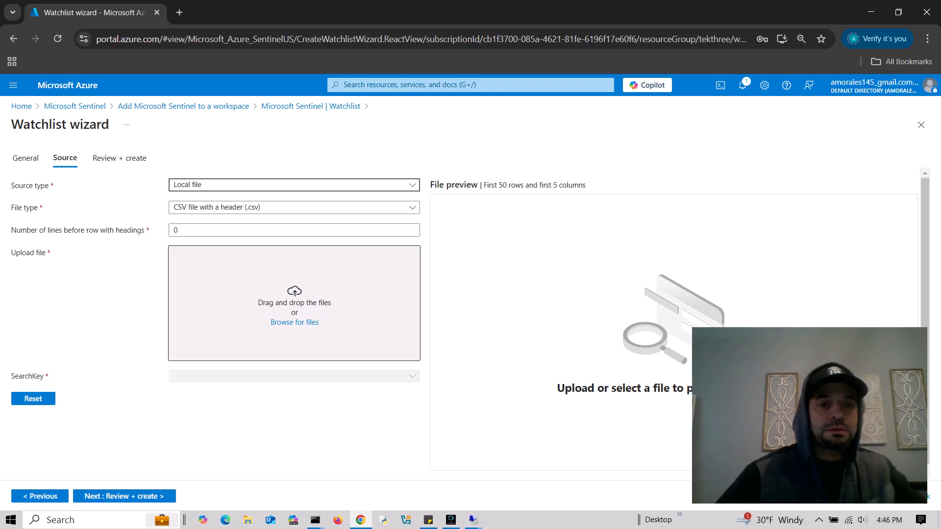
- Upload geoip.csv from Desktop > SOCSIEMCLAB > jsonfiles as the watchlist source
left_click(295, 322)
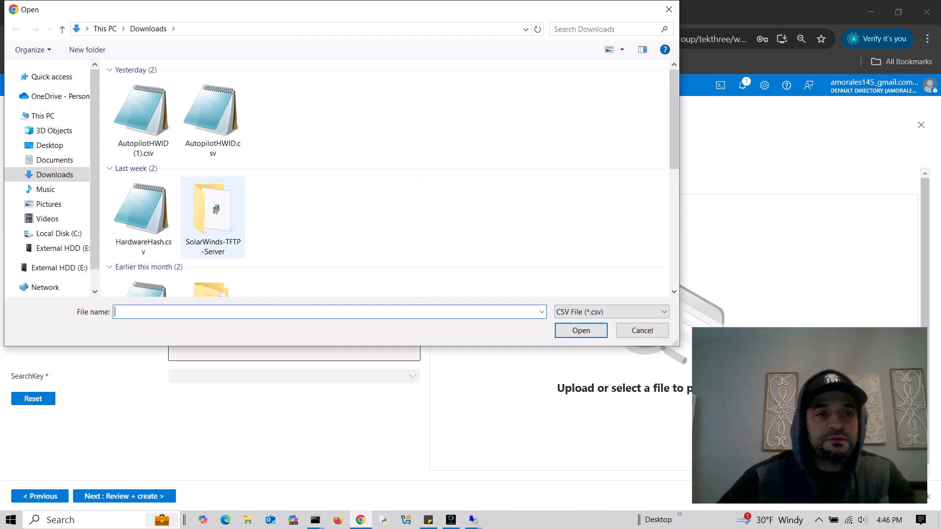
left_click(50, 145)
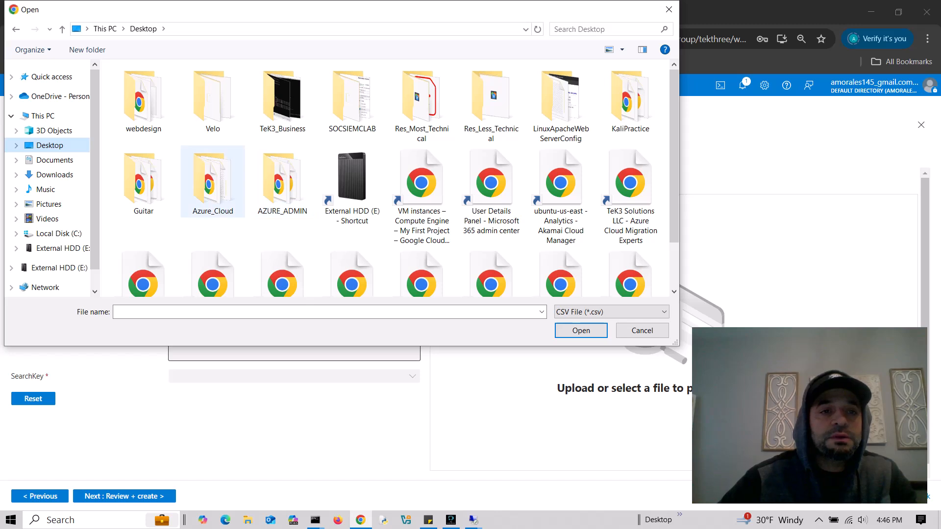
scroll(213, 182, "down", 1)
scroll(215, 268, "up", 1)
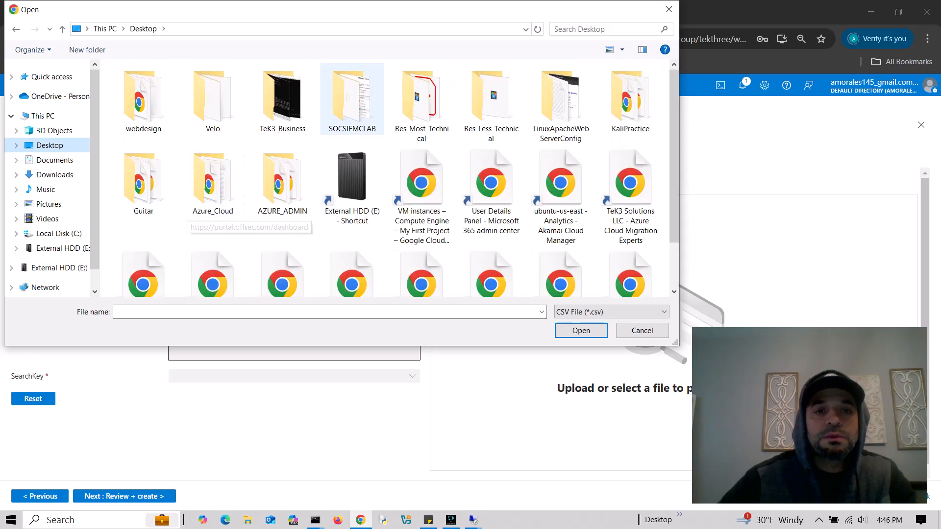
double_click(352, 98)
double_click(142, 98)
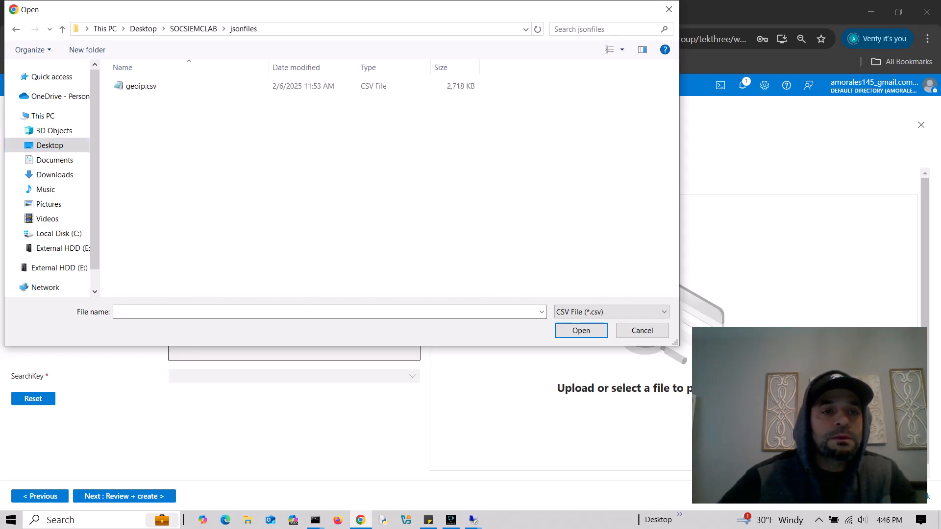
left_click(141, 86)
left_click_drag(250, 12, 261, 54)
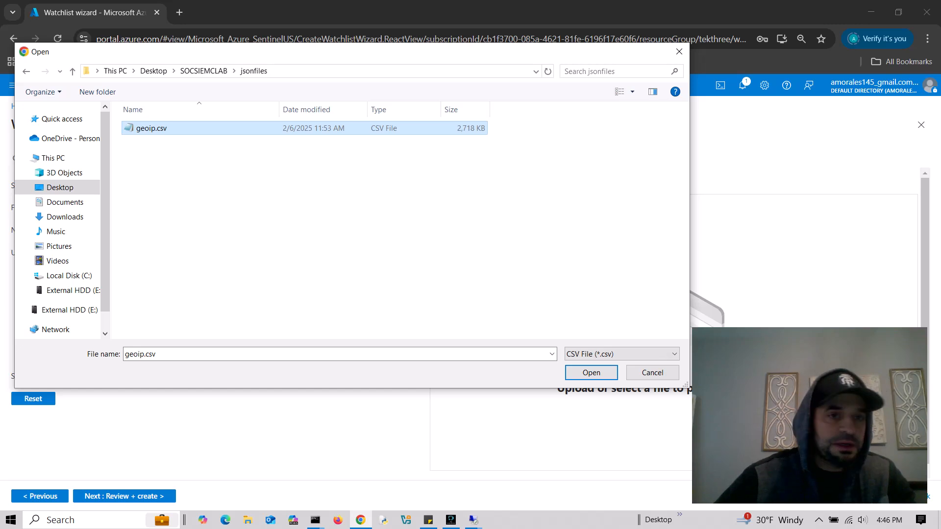
key("Return")
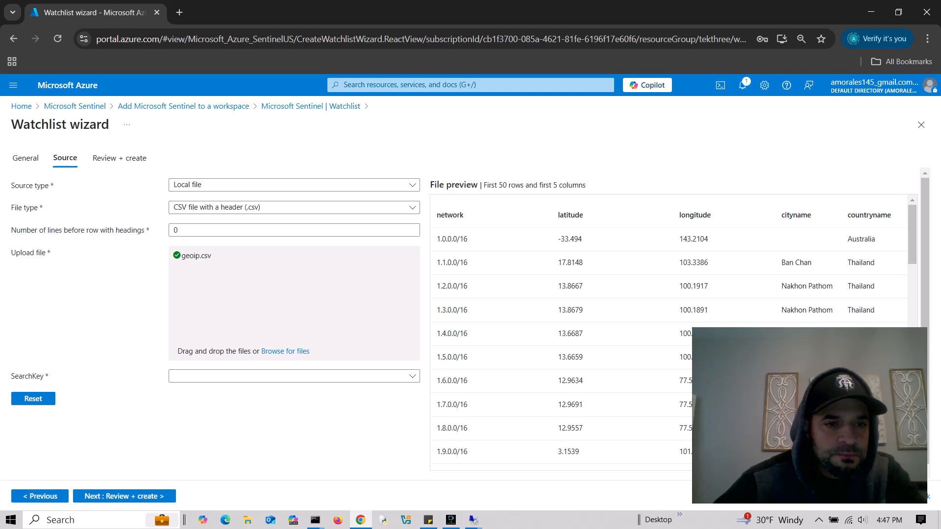
- Set the geoip watchlist's SearchKey to the network column, then review and create it
left_click(294, 376)
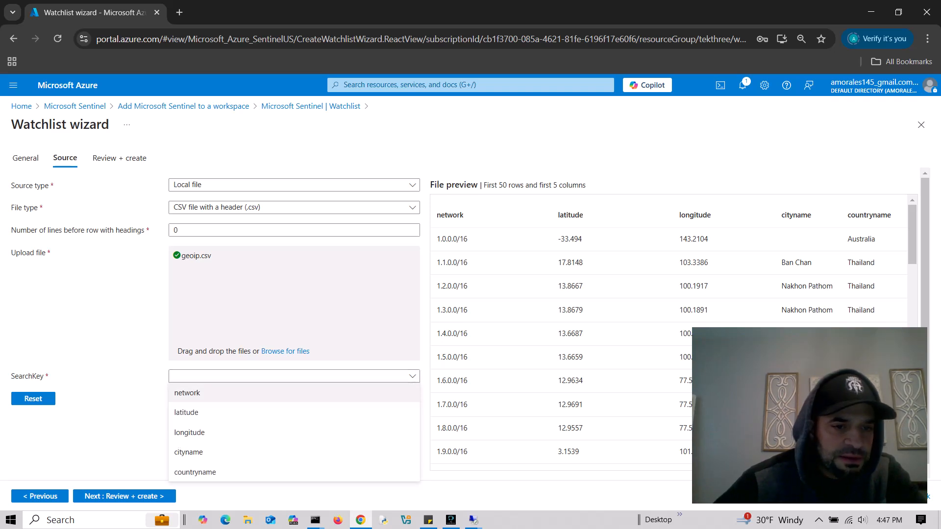
left_click(294, 393)
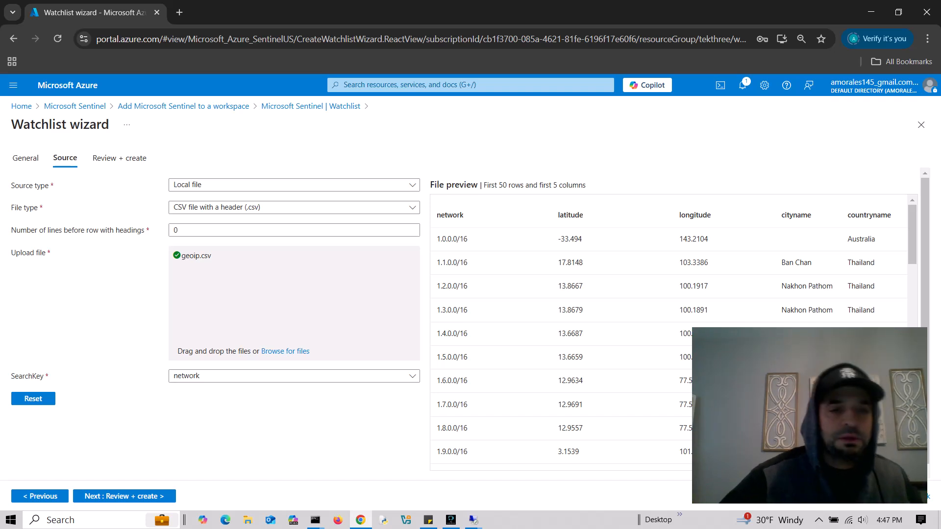
left_click(167, 496)
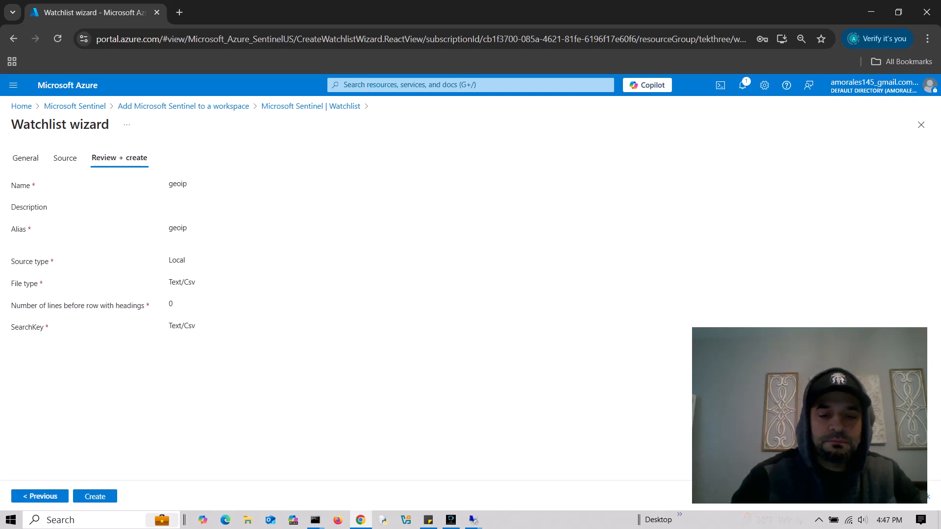
left_click(927, 112)
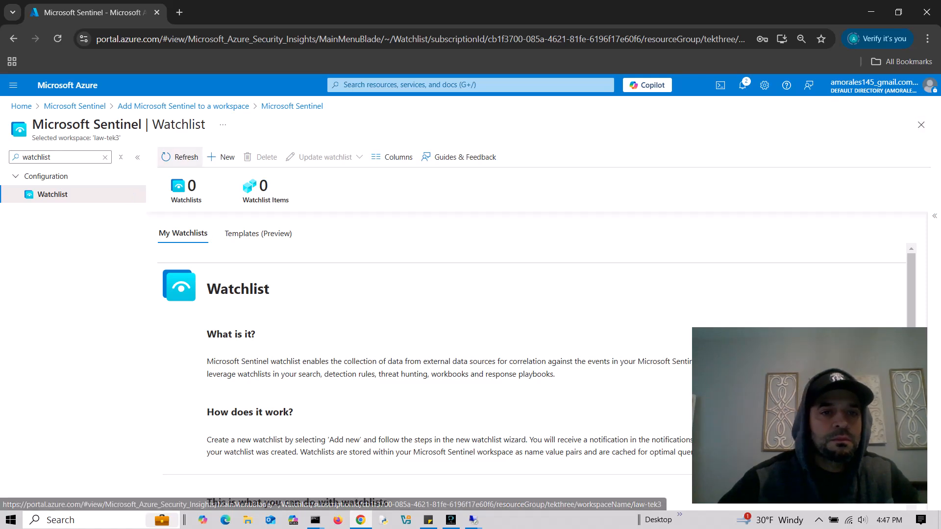
- Refresh the Watchlist page so the new geoip watchlist appears
left_click(180, 157)
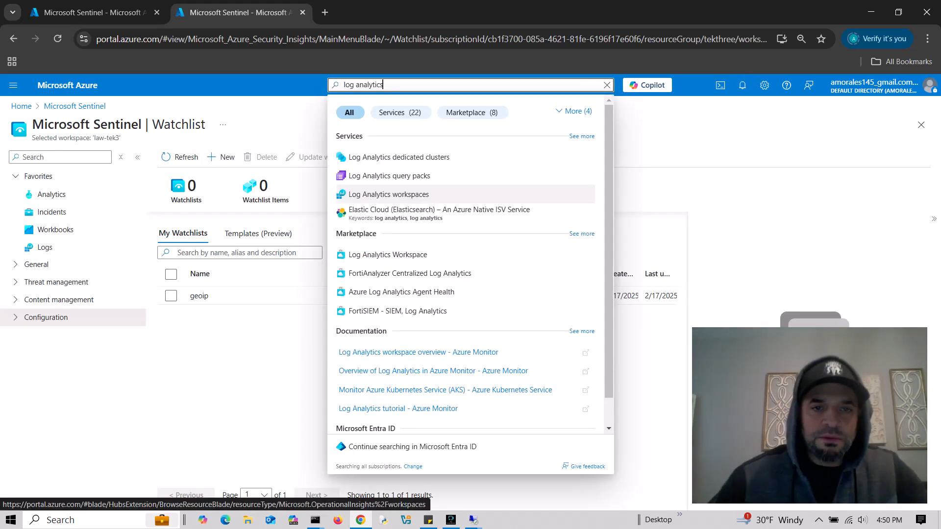
- Open the law-tek3 workspace's Logs editor and dismiss the welcome, Queries hub and callout popups
key("Return")
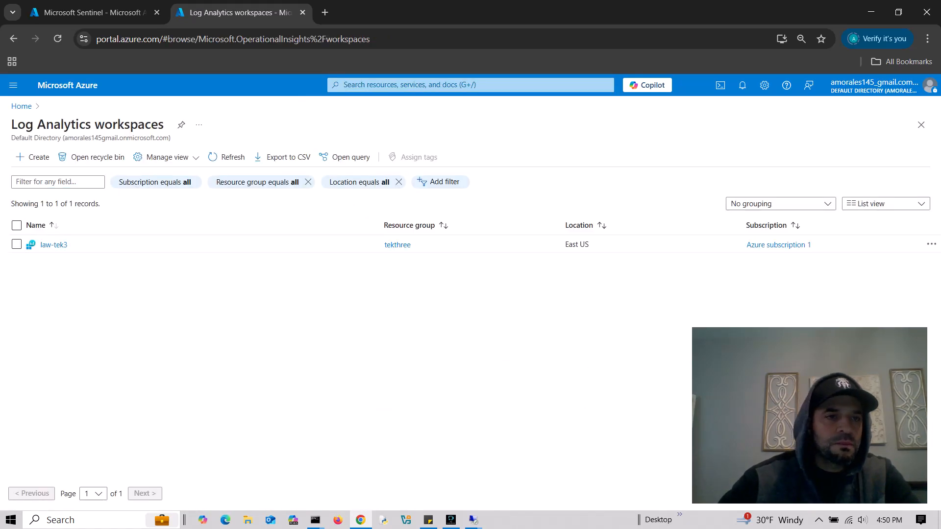
left_click(53, 244)
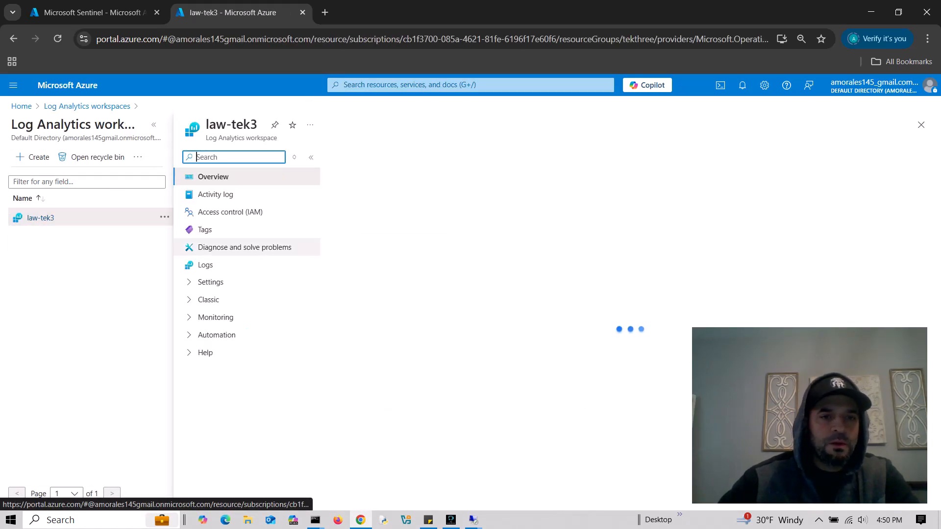
left_click(206, 264)
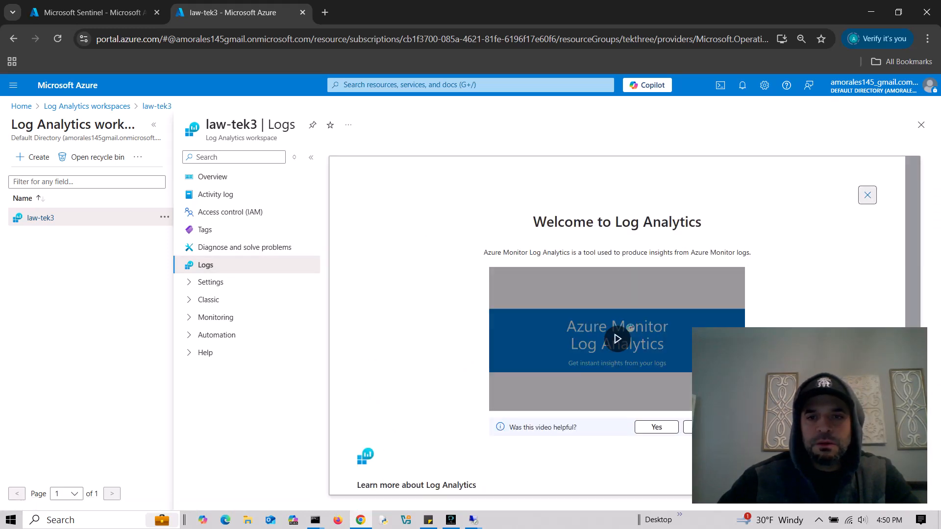
left_click(868, 195)
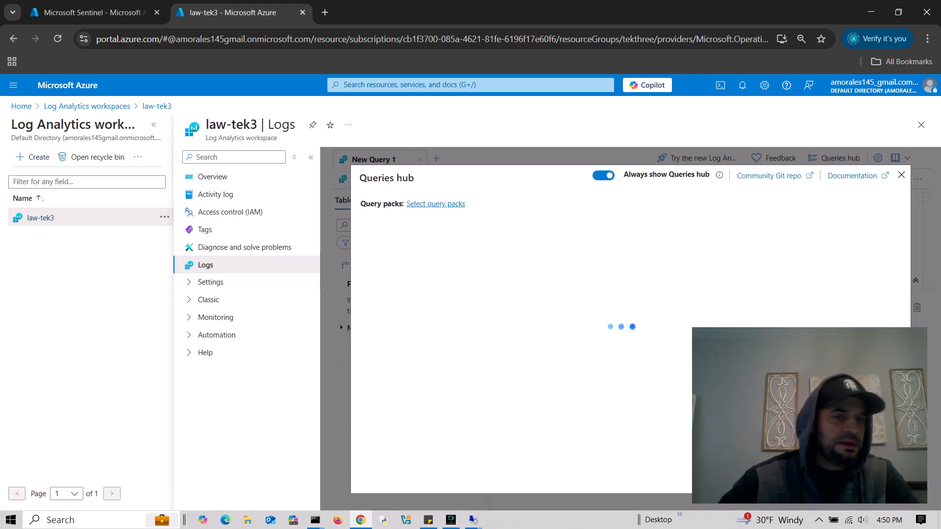
left_click(901, 175)
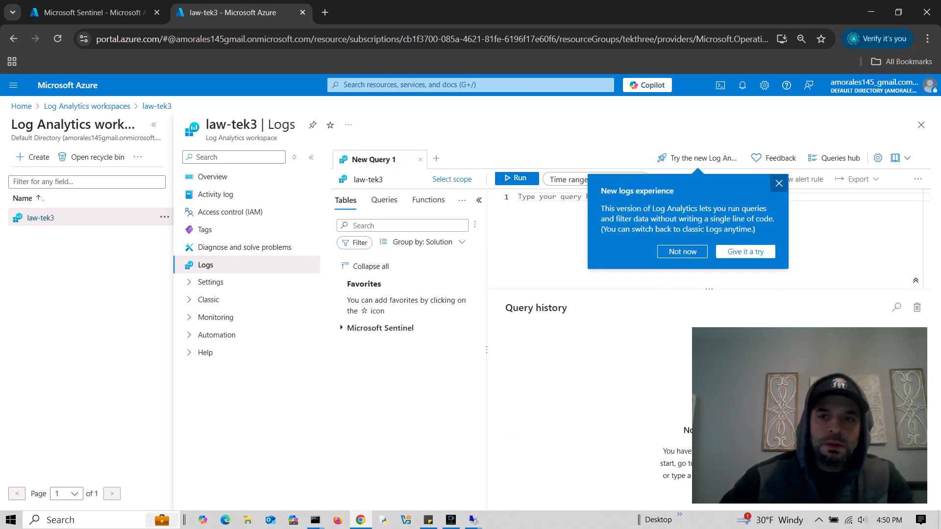
left_click(779, 183)
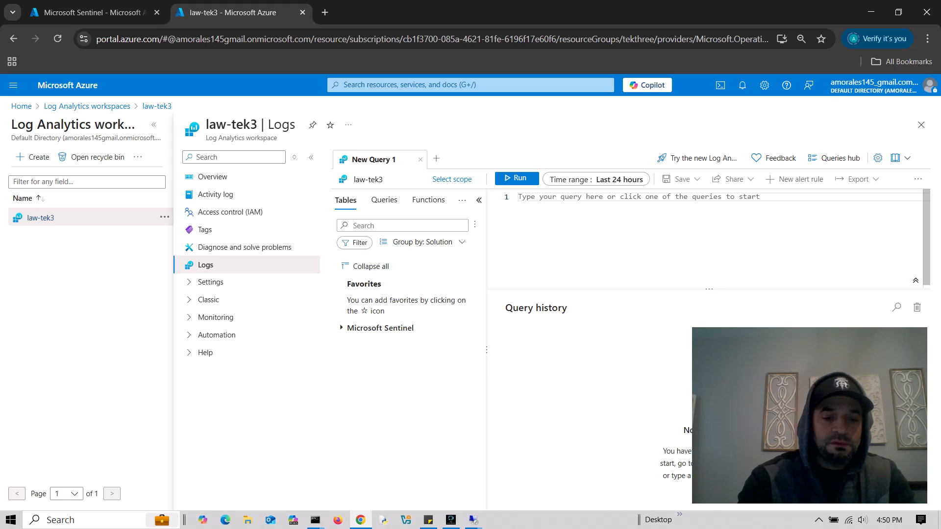
- Run _GetWatchlist("geoip") | count in Logs and expand the result showing 1000
type("Get")
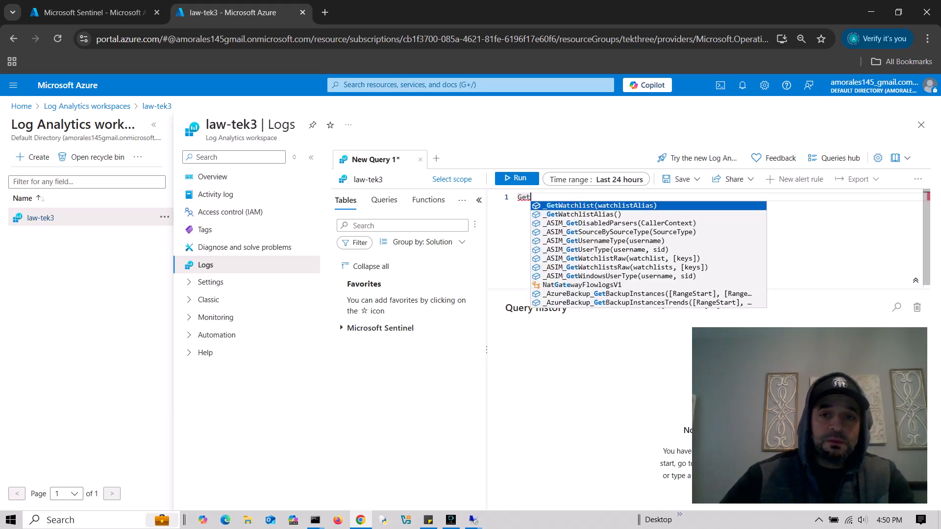
key("Return")
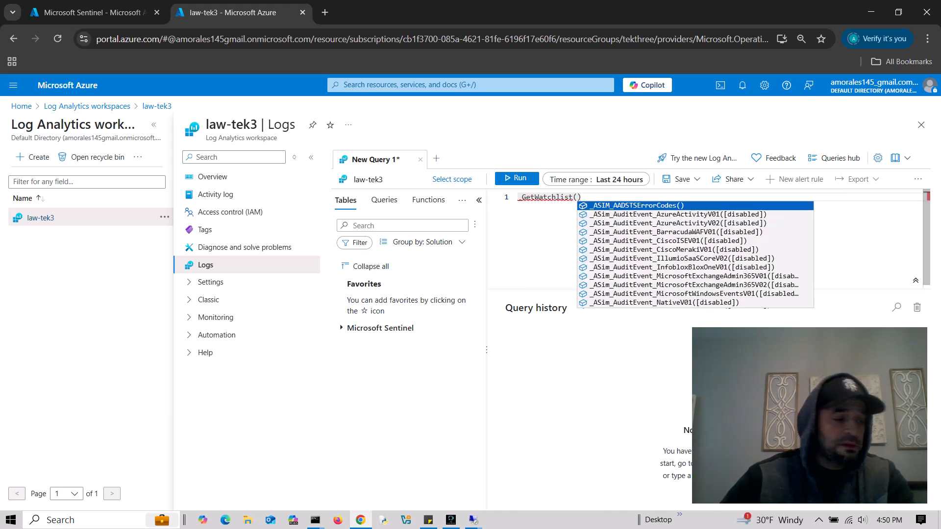
type("\"geoi[")
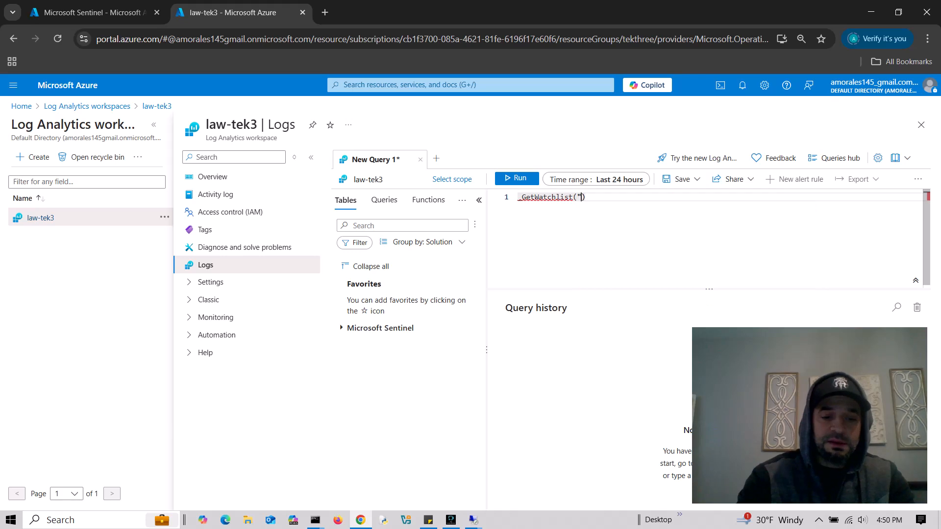
key("BackSpace")
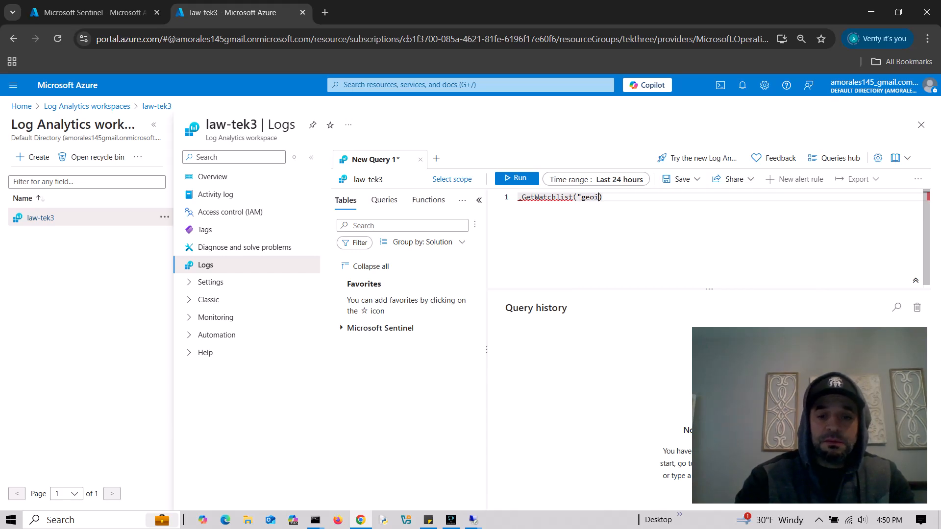
type("p\"")
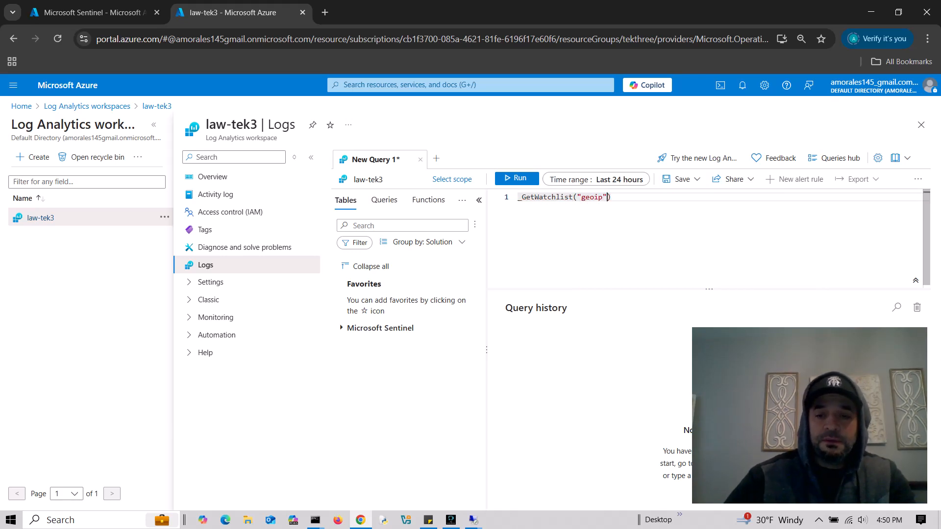
key("Return")
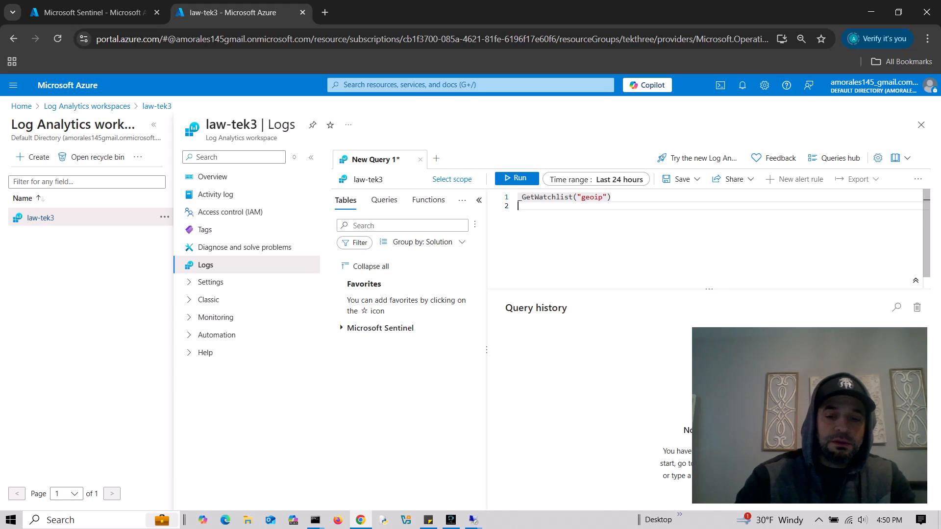
type("| cou")
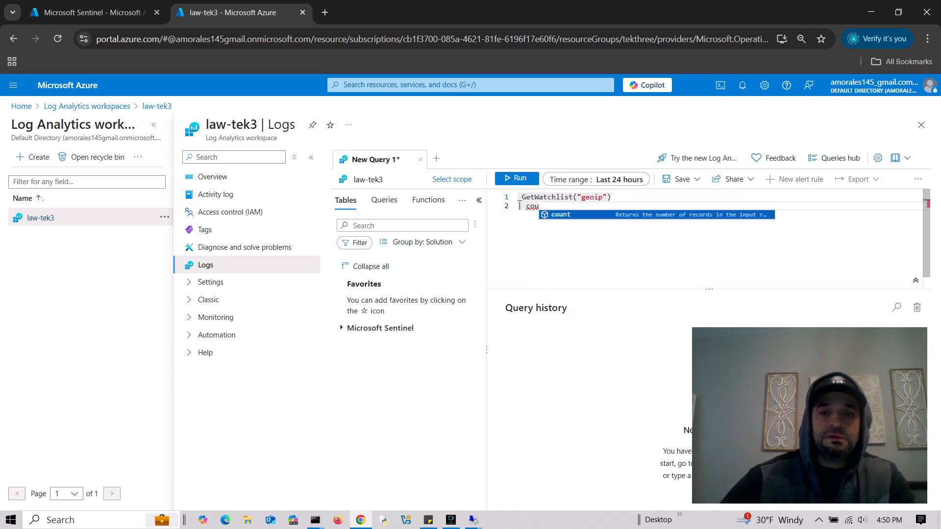
key("Tab")
key("shift+Return")
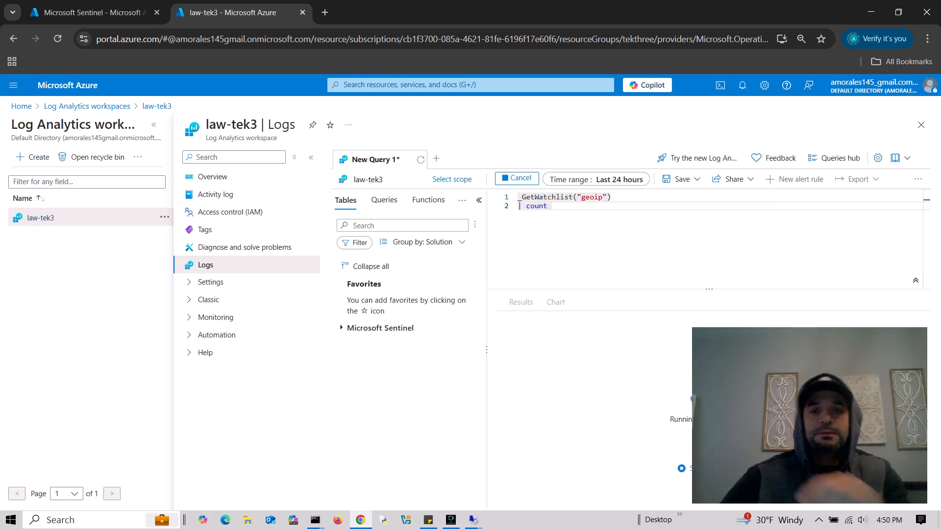
left_click(508, 337)
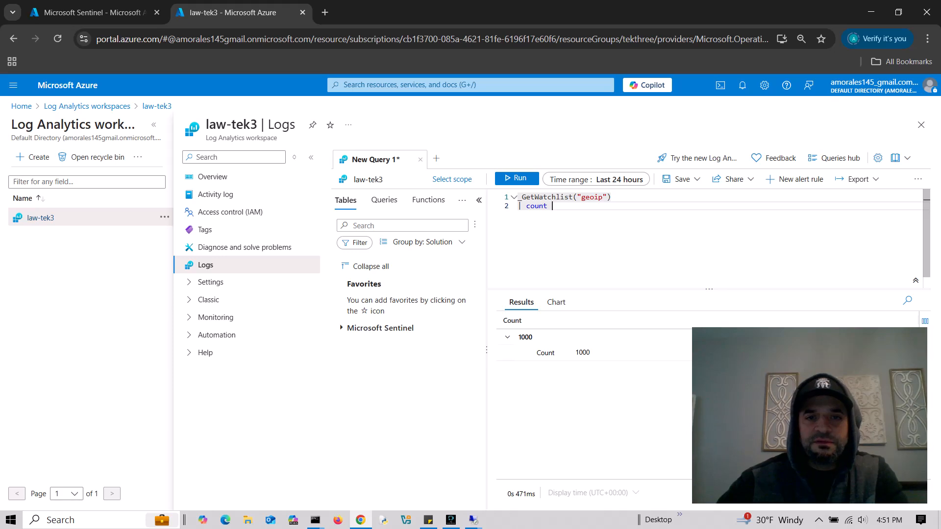
- Rerun the geoip watchlist count query and check the Count result of 3000
key("ctrl+a")
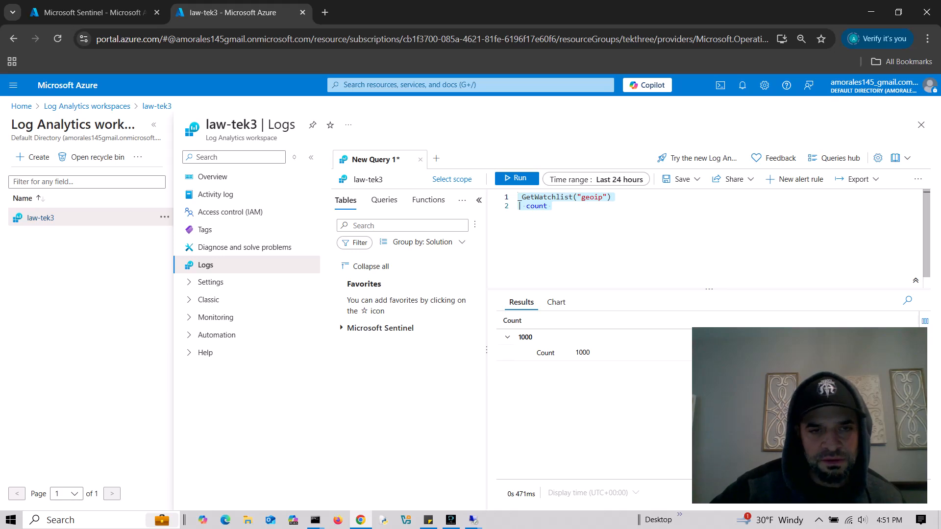
left_click(553, 206)
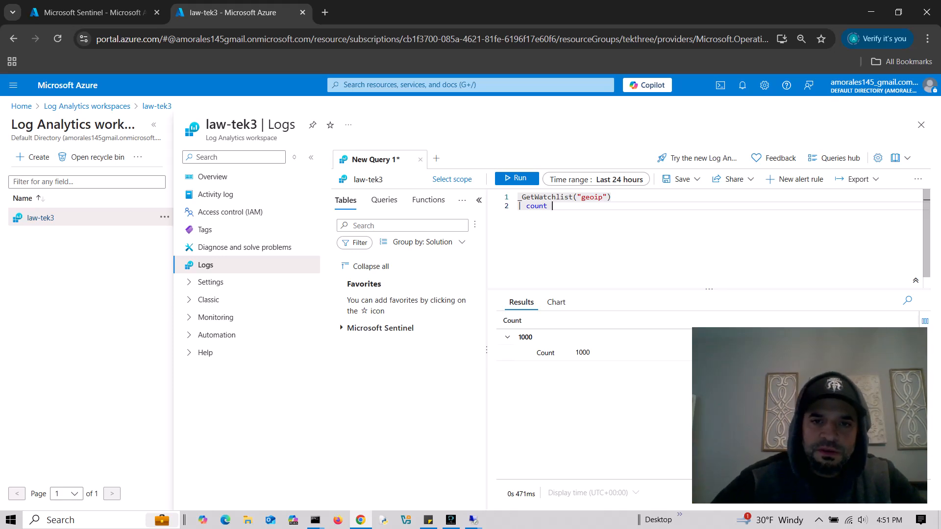
key("ctrl+a")
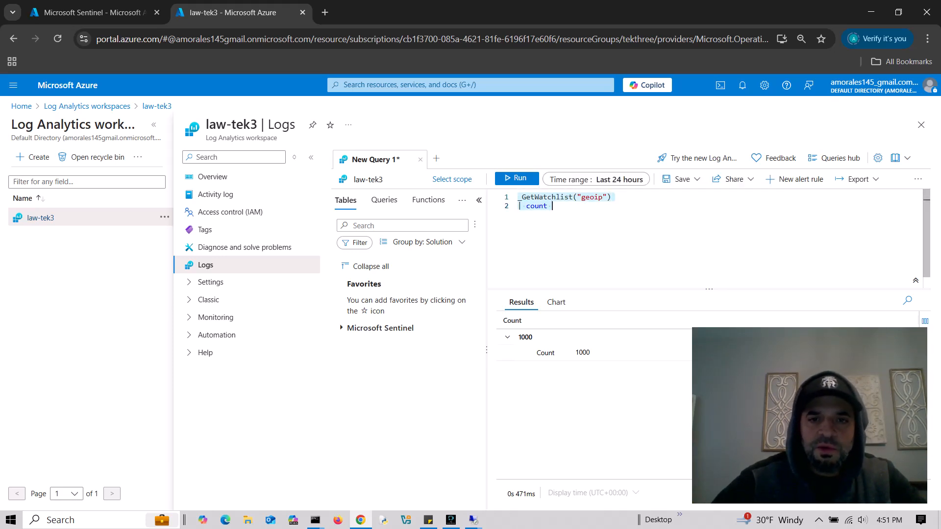
key("Right")
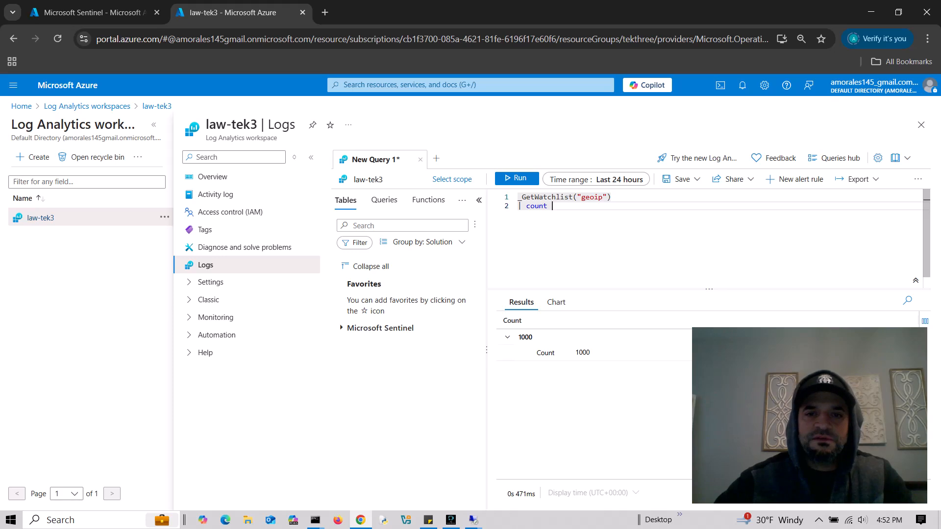
key("shift+Return")
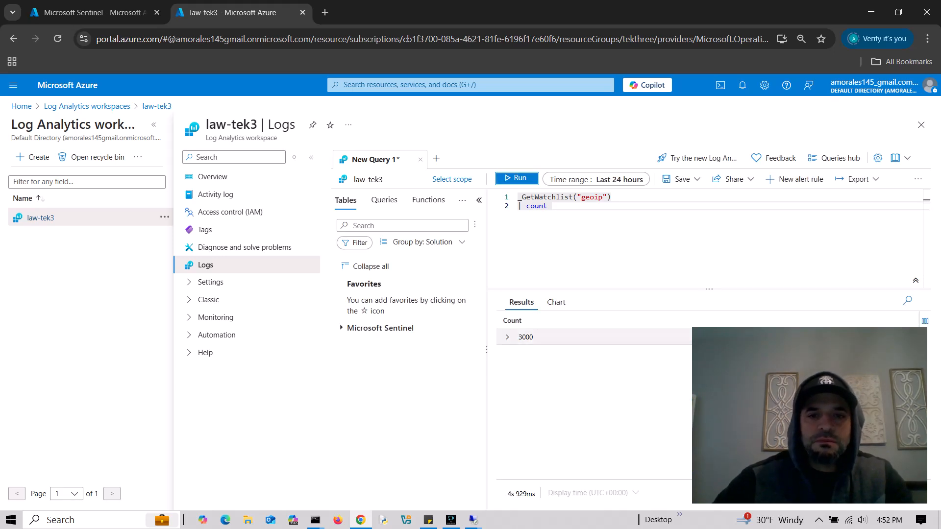
left_click(508, 337)
left_click(508, 337)
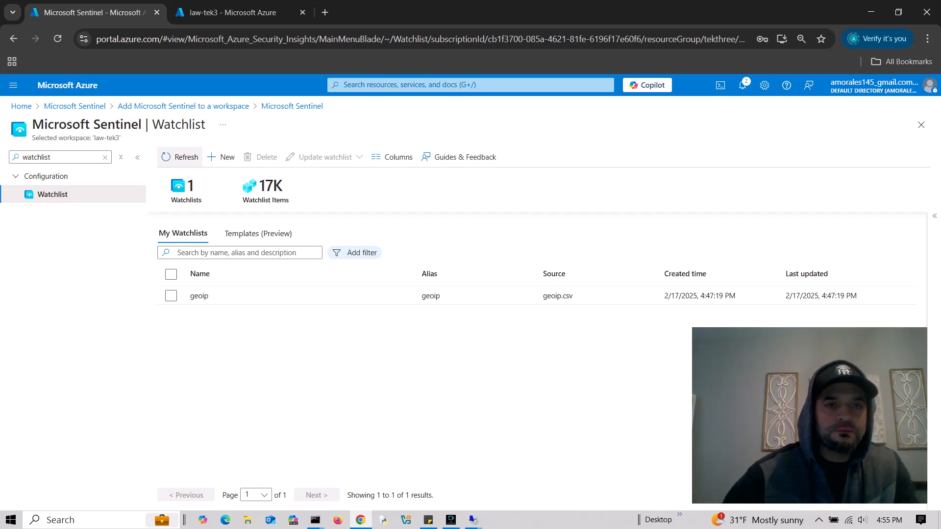
left_click(240, 13)
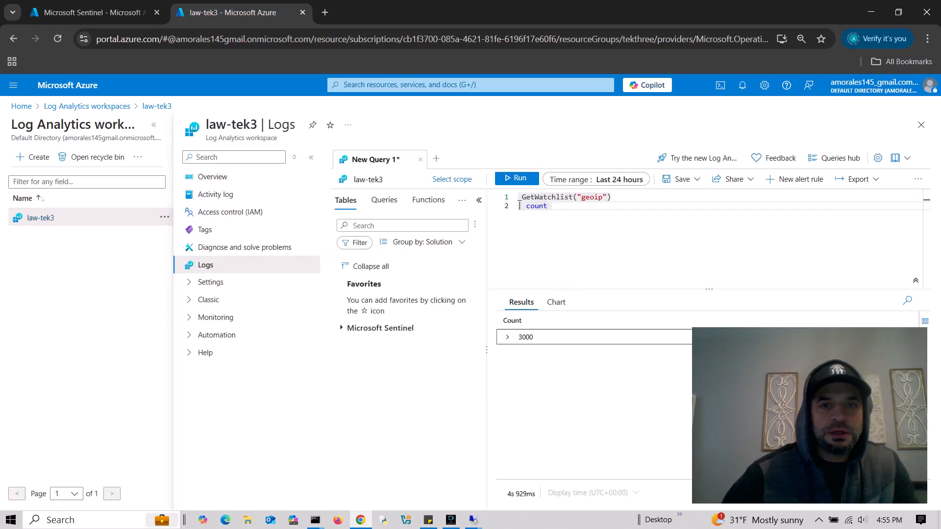
- Search 'microsoft defen' and open Microsoft Defender for Cloud, discarding the unsaved query edits
left_click(410, 85)
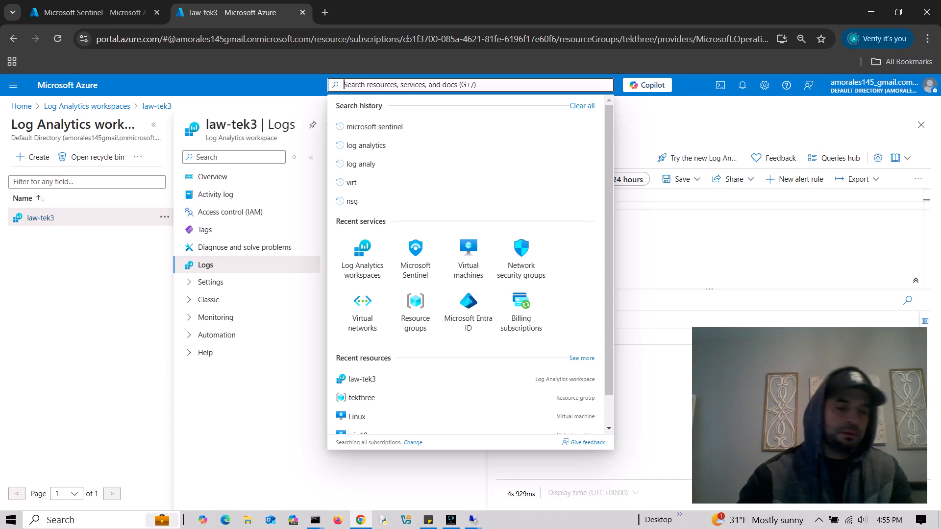
type("microsoft")
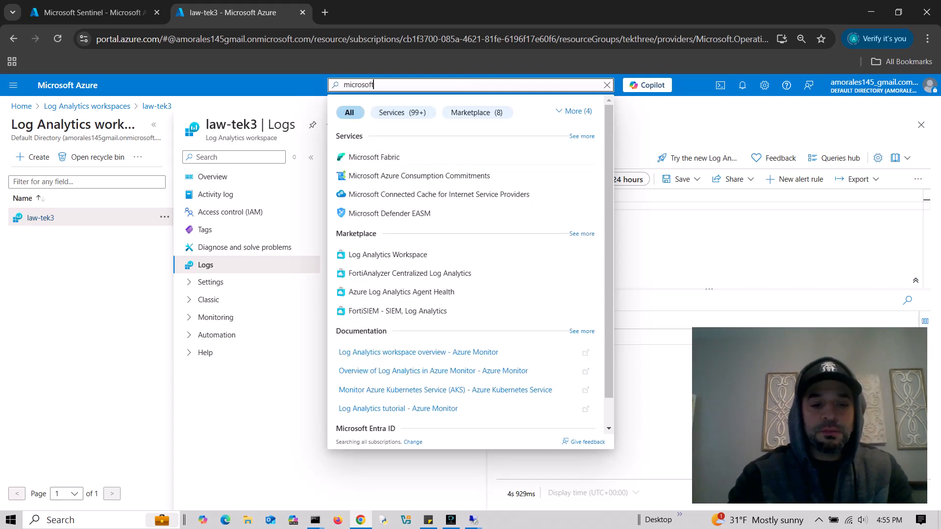
type(" defen")
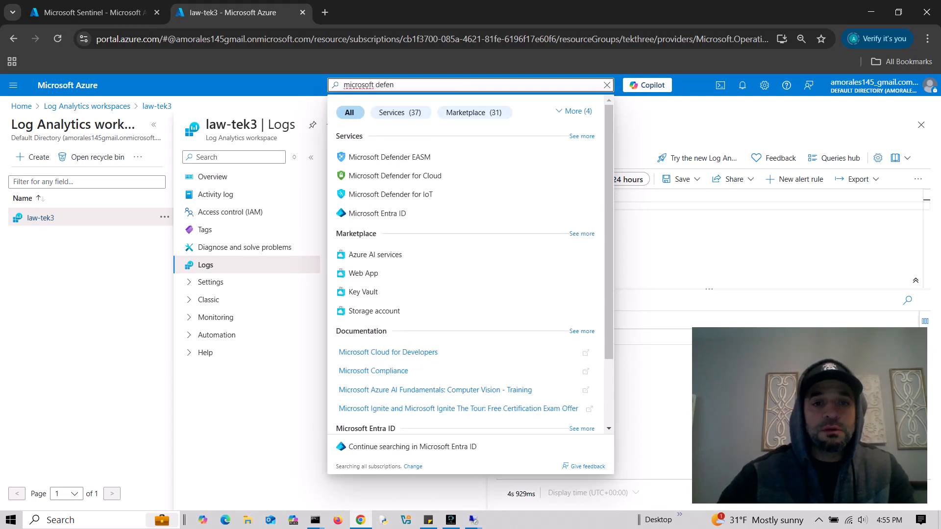
left_click(395, 176)
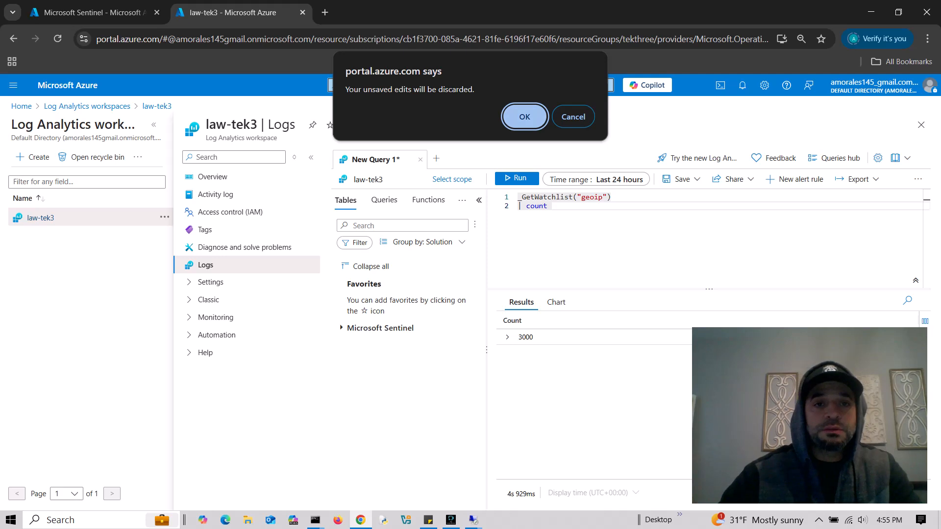
key("Return")
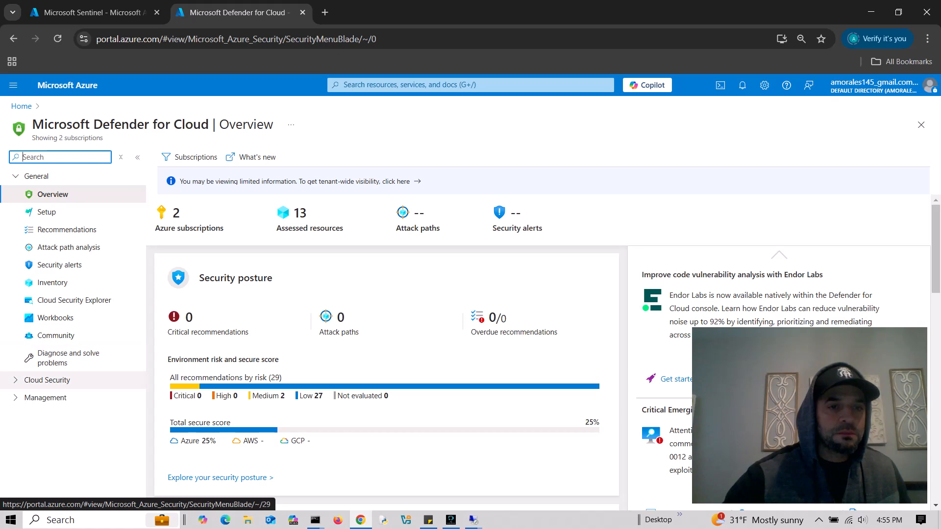
- Go to Management > Environment settings, expand all, and open the law-tek3 workspace
left_click(47, 380)
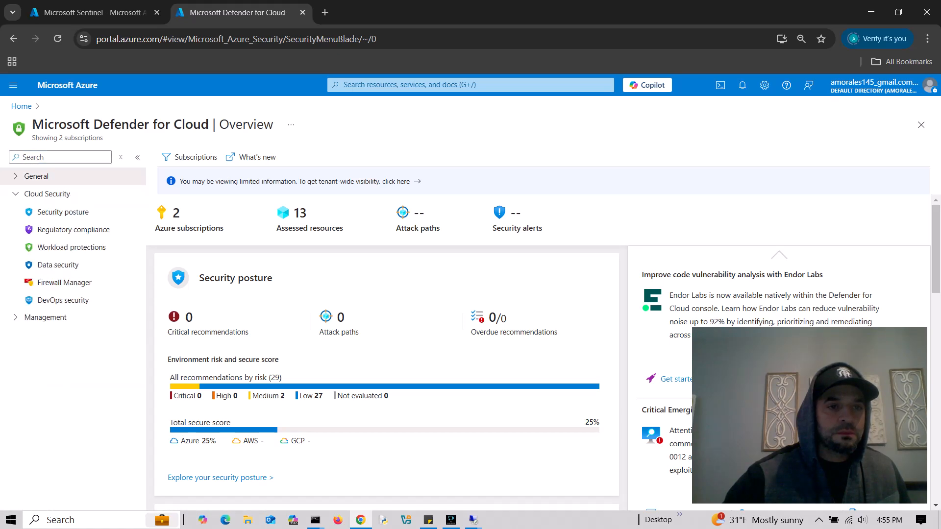
left_click(45, 318)
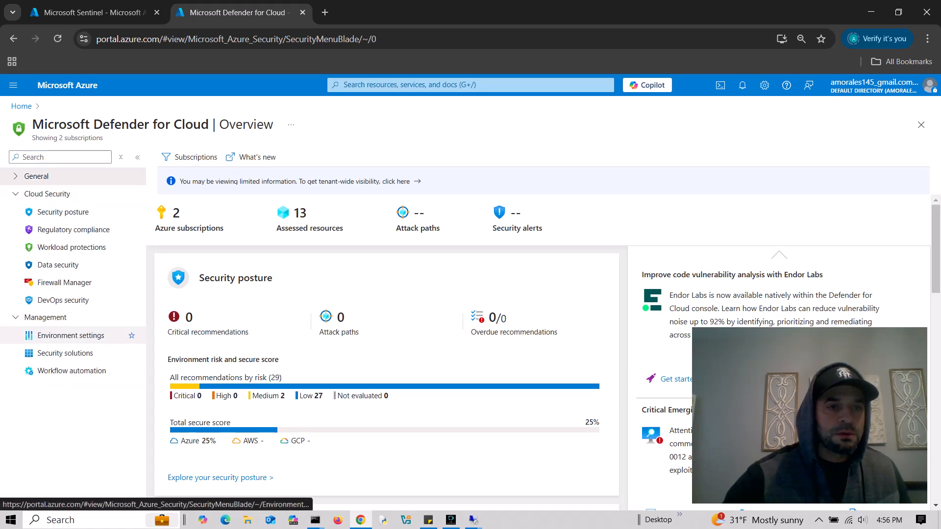
left_click(71, 335)
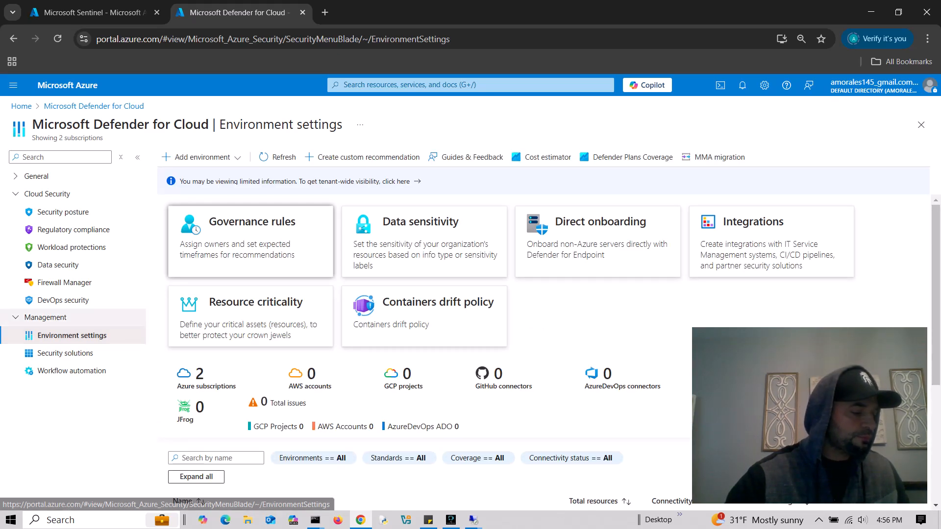
scroll(544, 349, "down", 4)
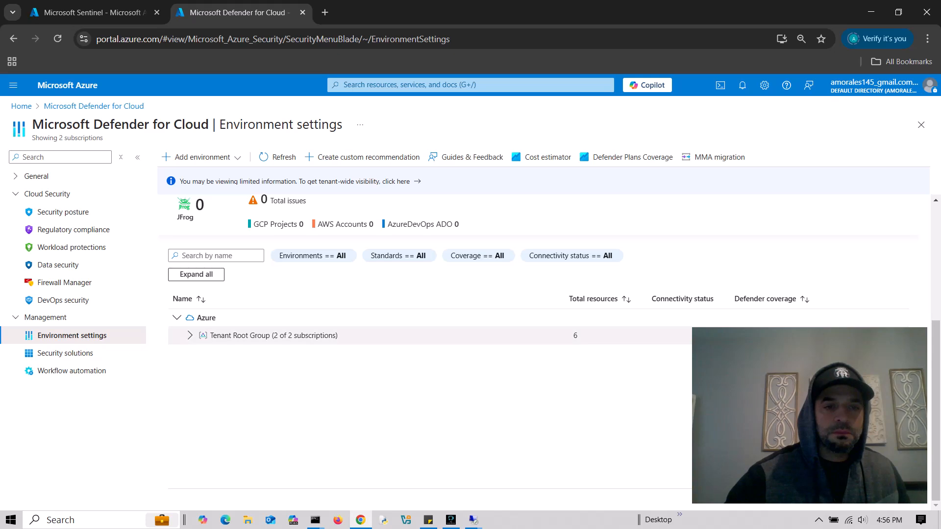
left_click(196, 273)
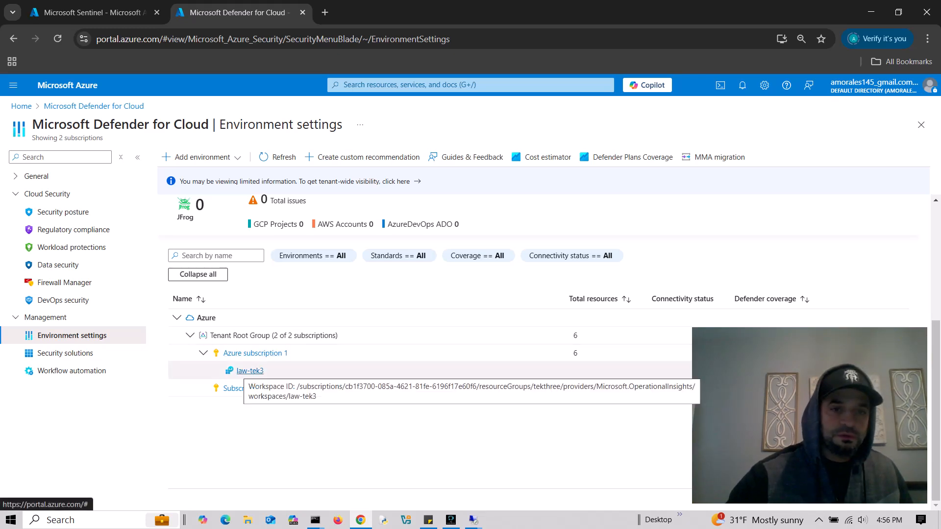
left_click(250, 371)
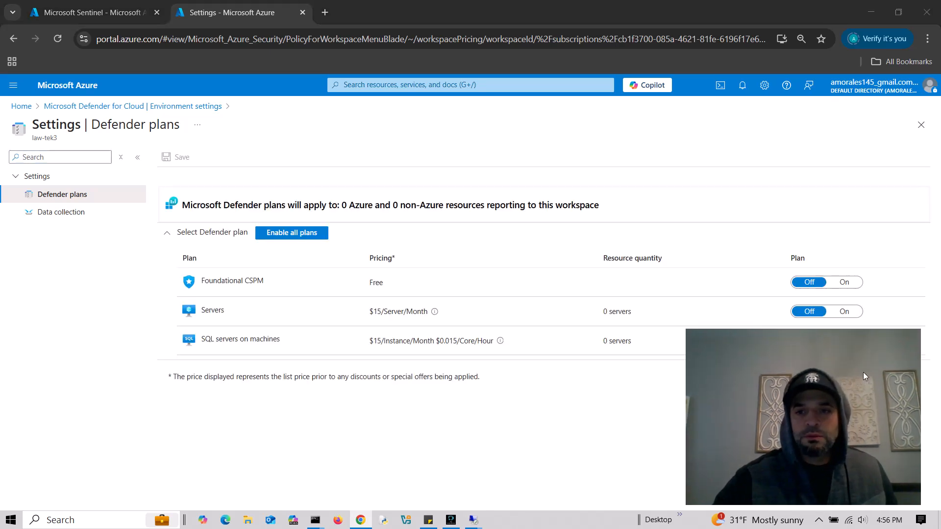
- Turn on the Servers and SQL servers on machines plans for law-tek3 and save
left_click_drag(874, 373, 117, 378)
left_click(844, 312)
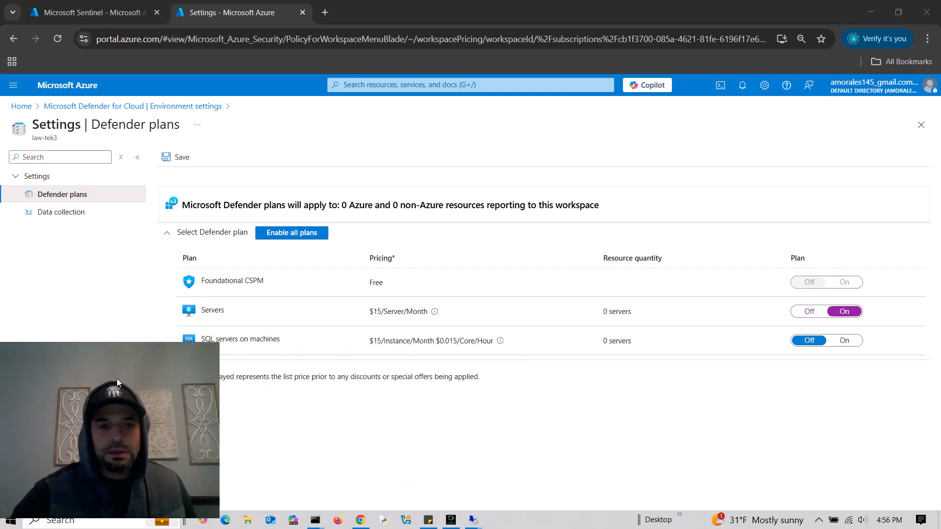
left_click(844, 340)
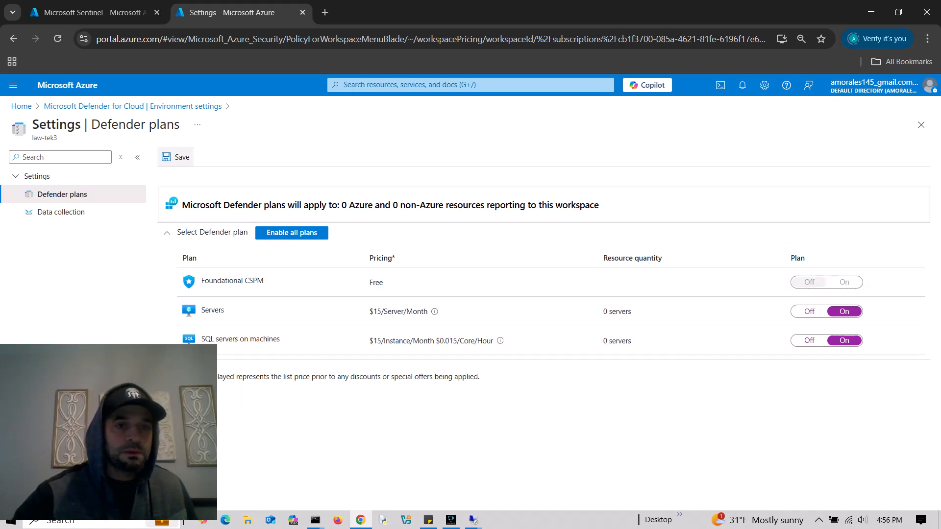
left_click(177, 157)
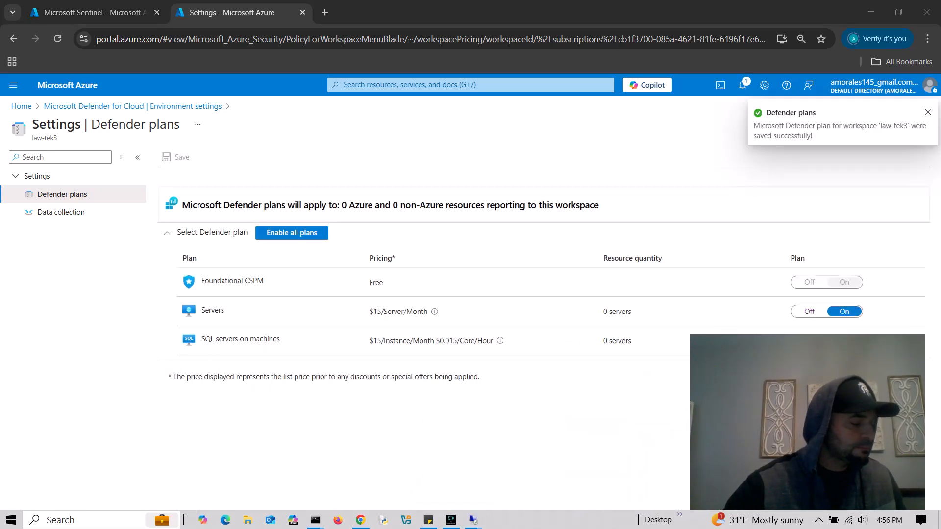
left_click(62, 211)
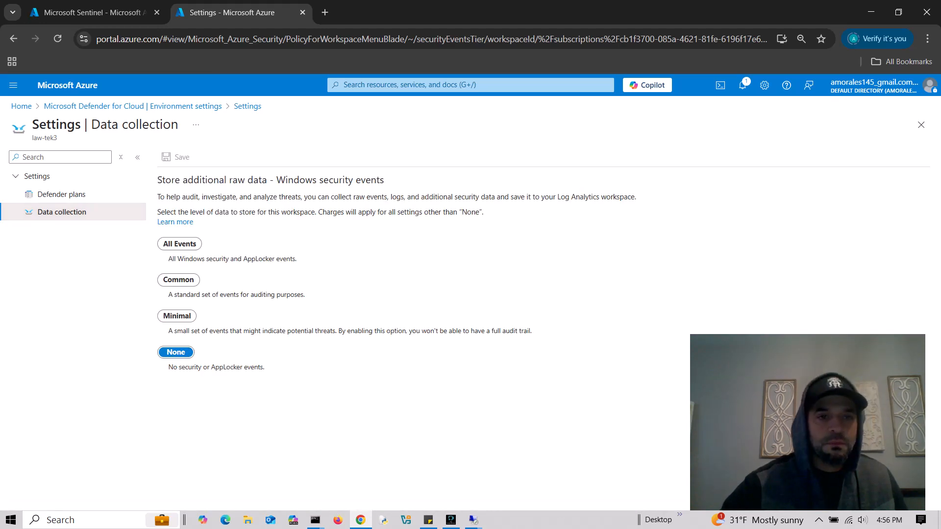
- Save All Events as law-tek3's Windows security event collection level and return to Environment settings
left_click(179, 244)
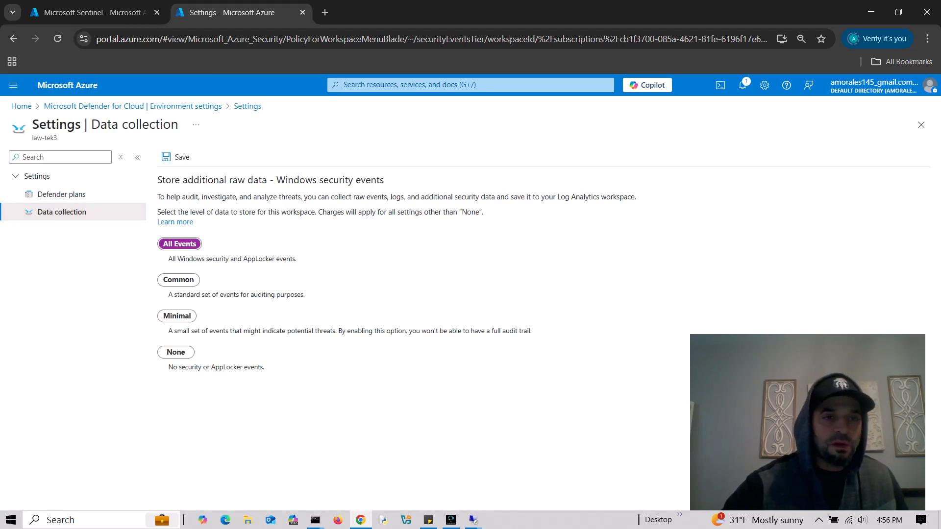
left_click(176, 157)
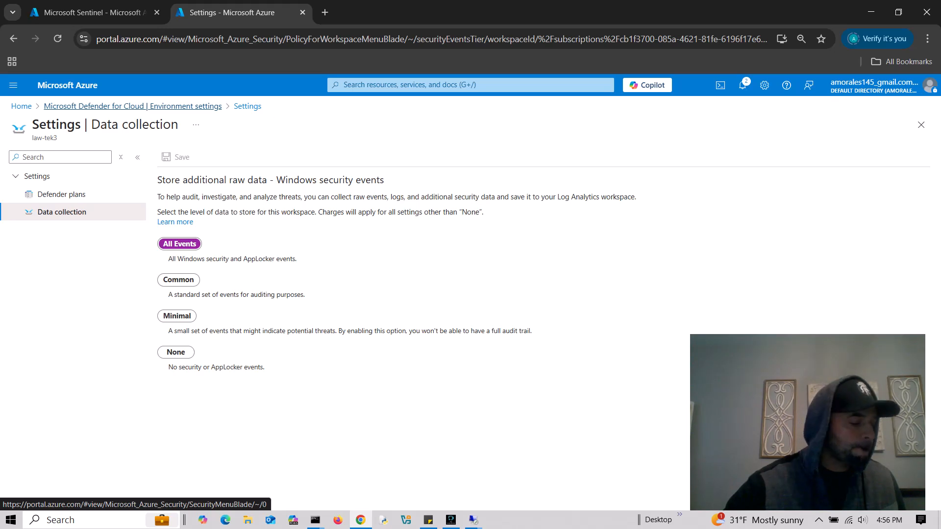
left_click(132, 107)
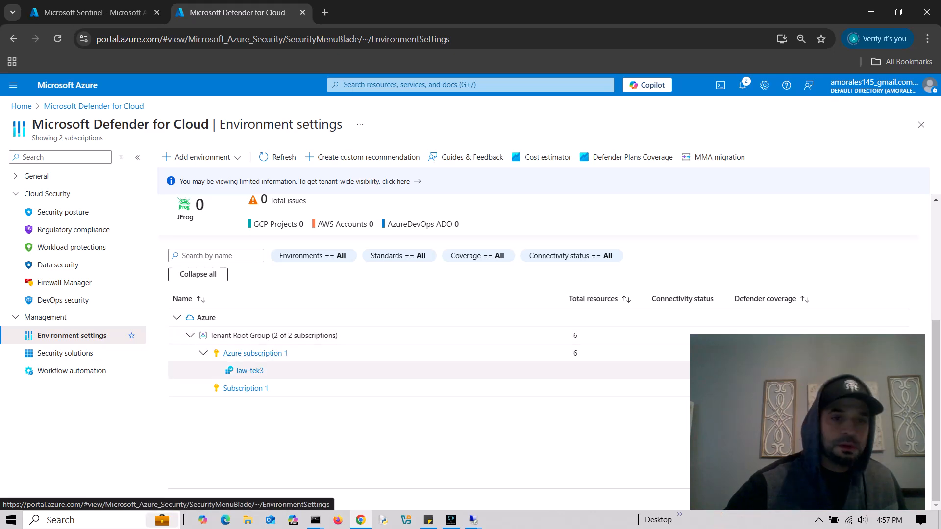
left_click(255, 352)
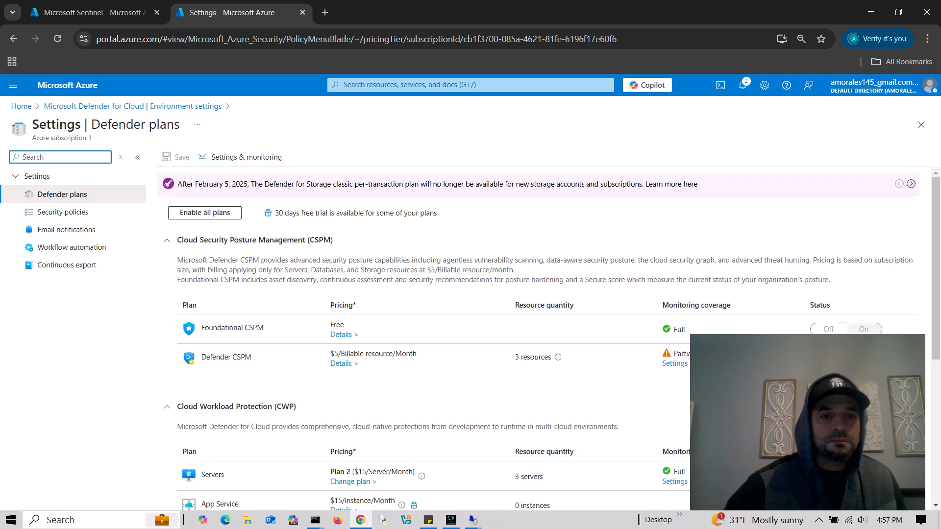
scroll(549, 338, "down", 1)
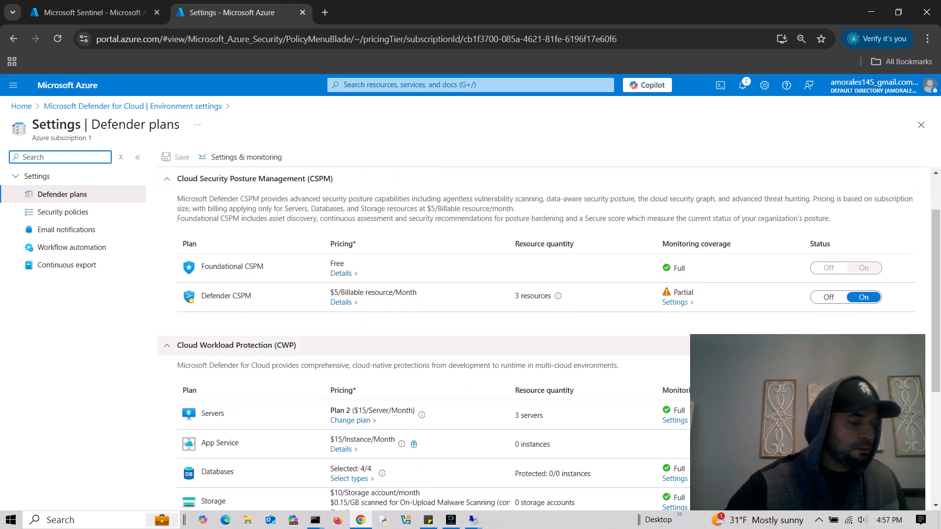
scroll(549, 338, "down", 3)
scroll(549, 277, "up", 1)
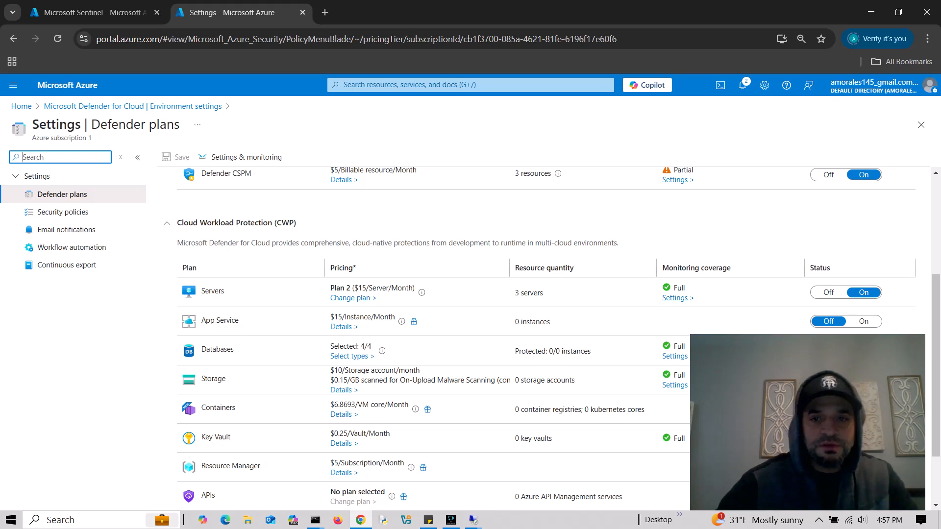
left_click_drag(827, 377, 155, 113)
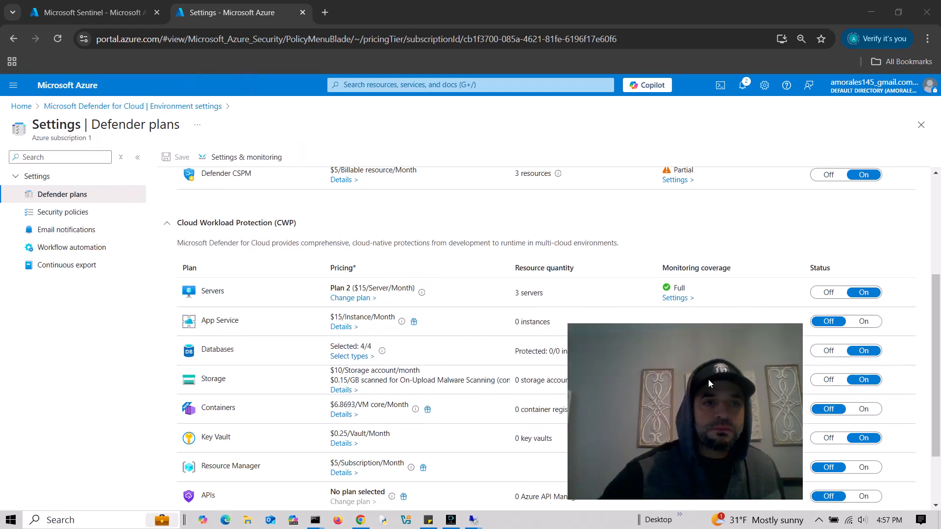
left_click(98, 105)
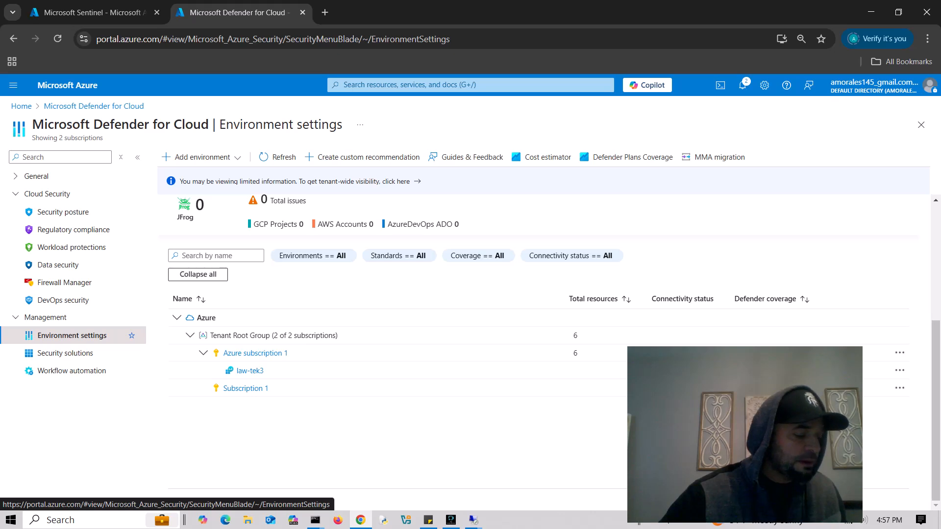
- Set Azure subscription 1's continuous export to a Log Analytics workspace and check the exported data types
left_click(256, 353)
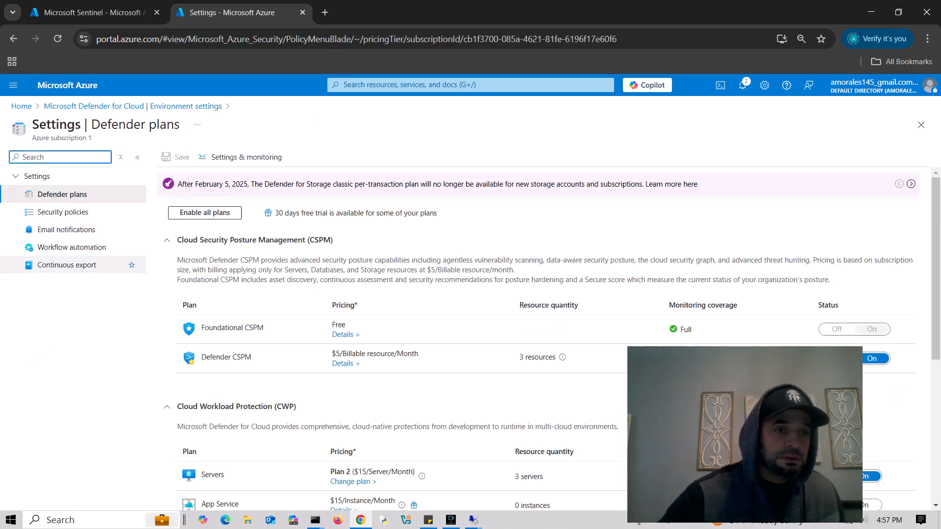
left_click(67, 265)
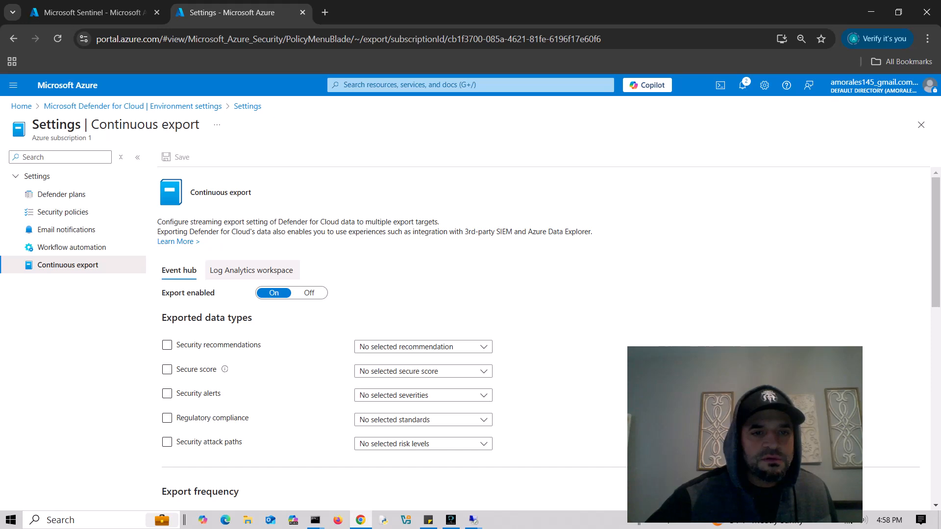
left_click(251, 270)
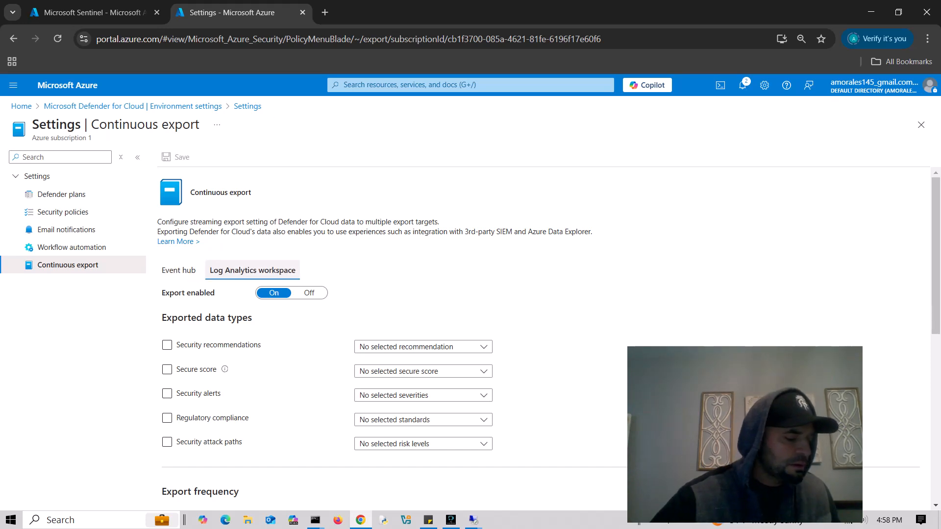
scroll(539, 333, "down", 1)
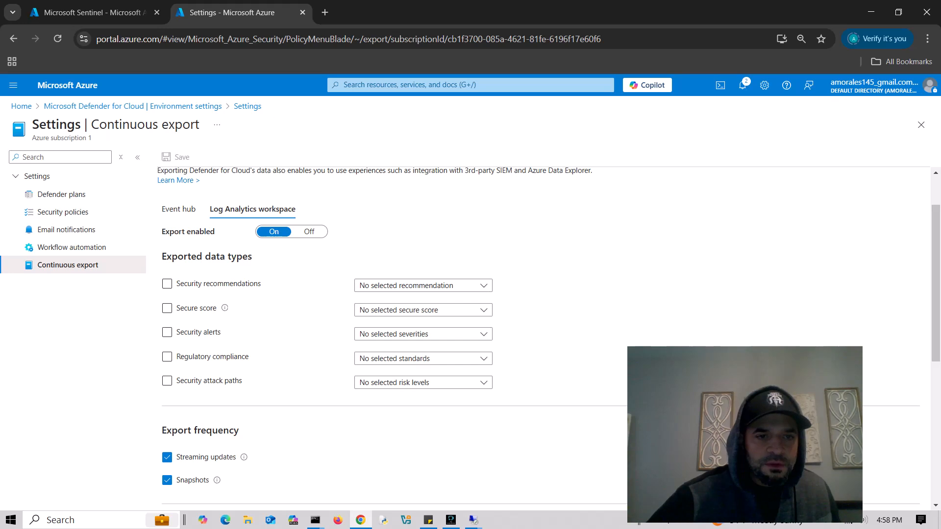
left_click(167, 283)
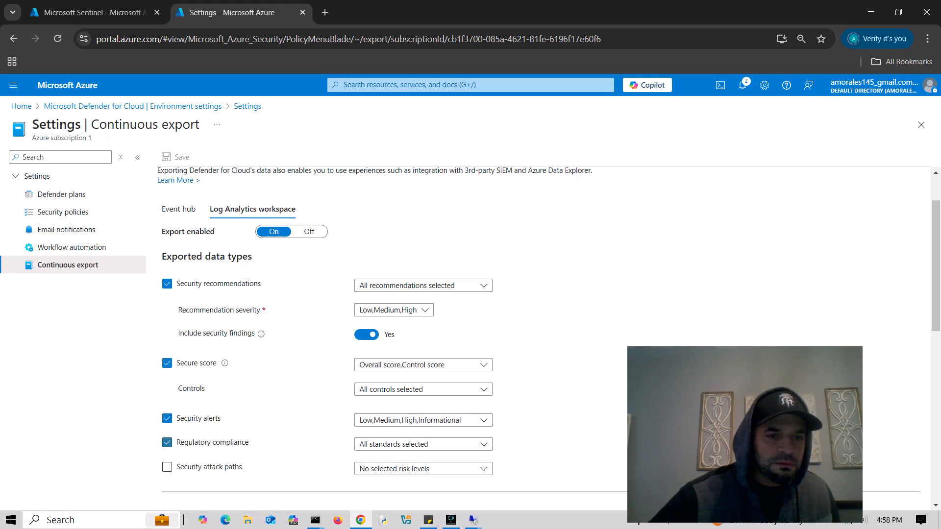
scroll(539, 338, "down", 3)
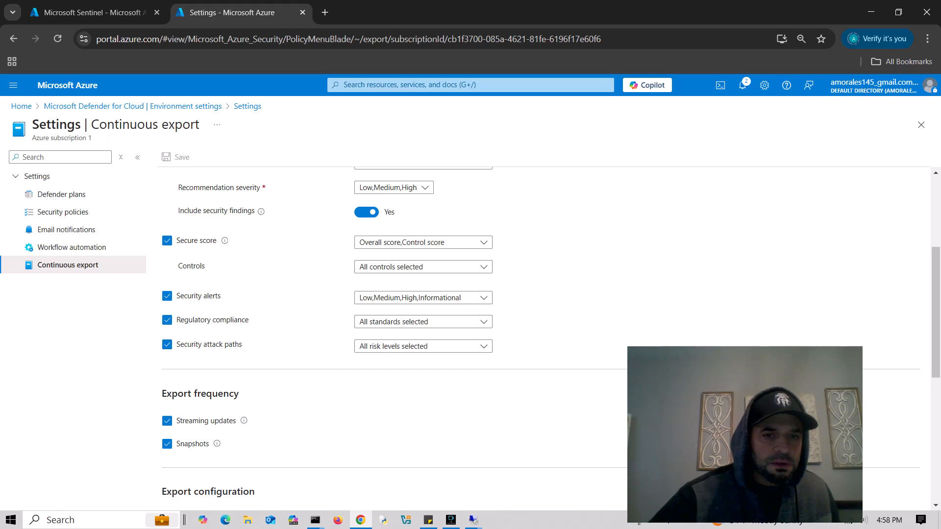
scroll(539, 338, "down", 3)
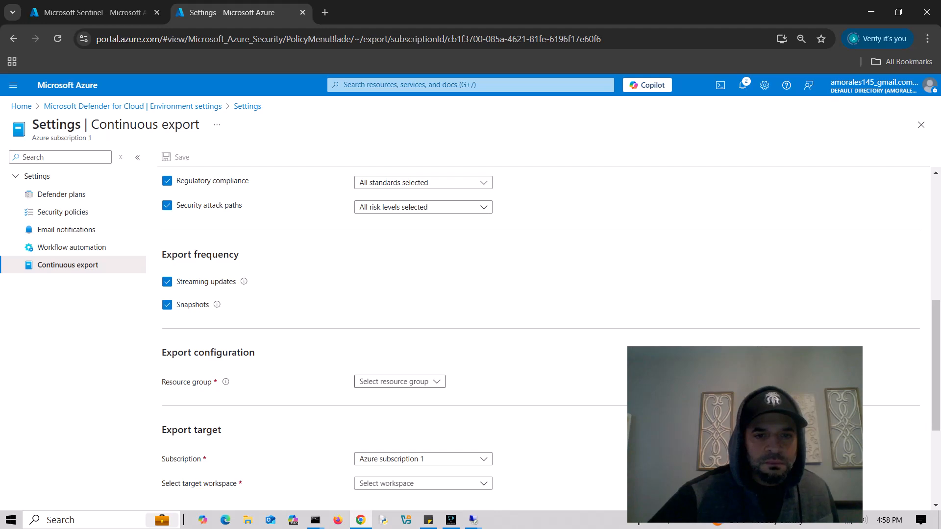
- Point the continuous export at resource group tekthree and workspace law-tek3, then save it
left_click(400, 382)
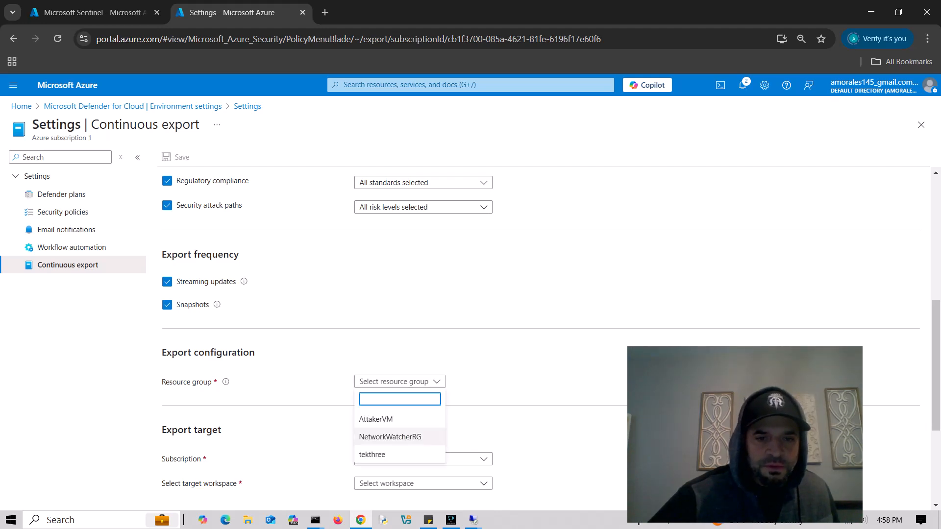
left_click(373, 455)
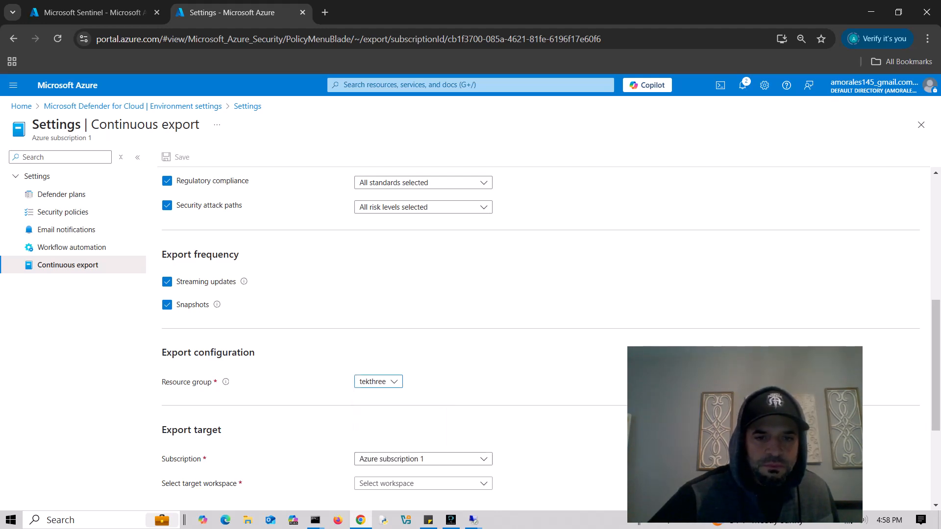
scroll(539, 333, "down", 4)
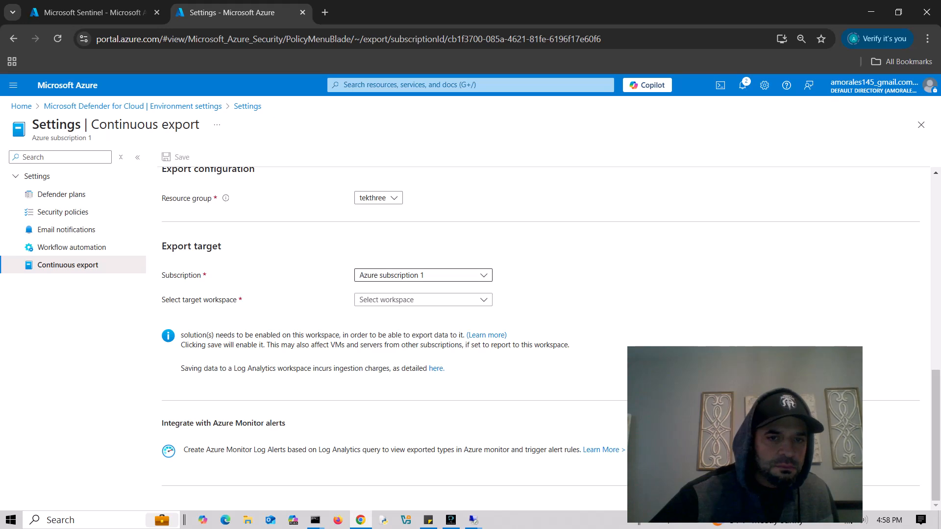
left_click(421, 300)
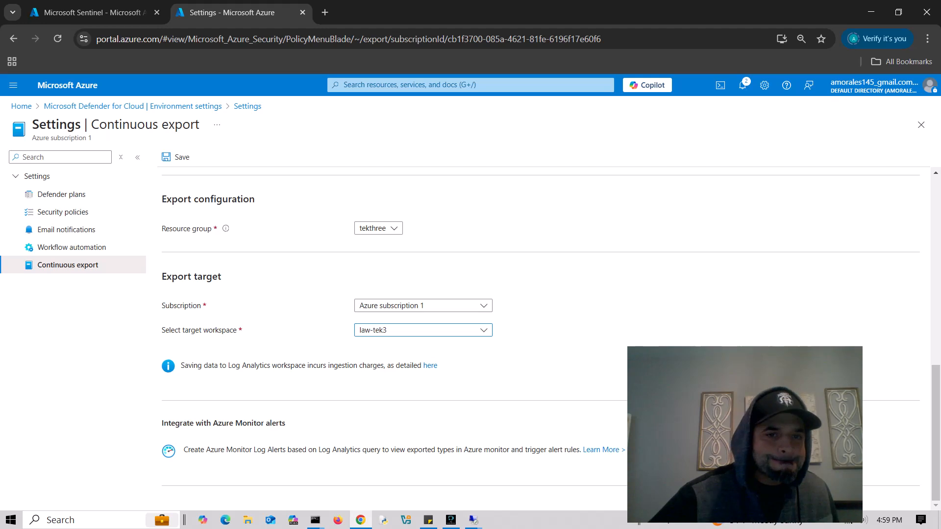
scroll(539, 339, "up", 6)
scroll(540, 338, "up", 3)
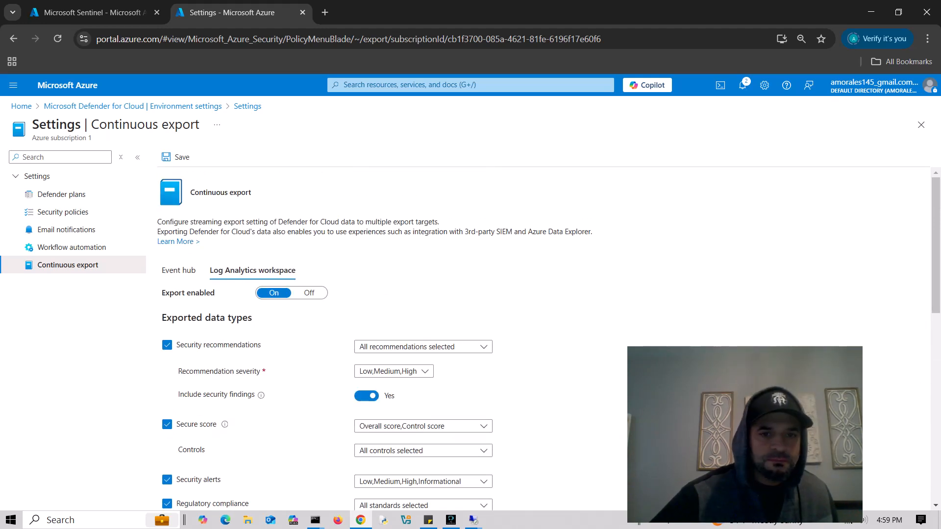
scroll(539, 338, "down", 2)
scroll(540, 338, "down", 2)
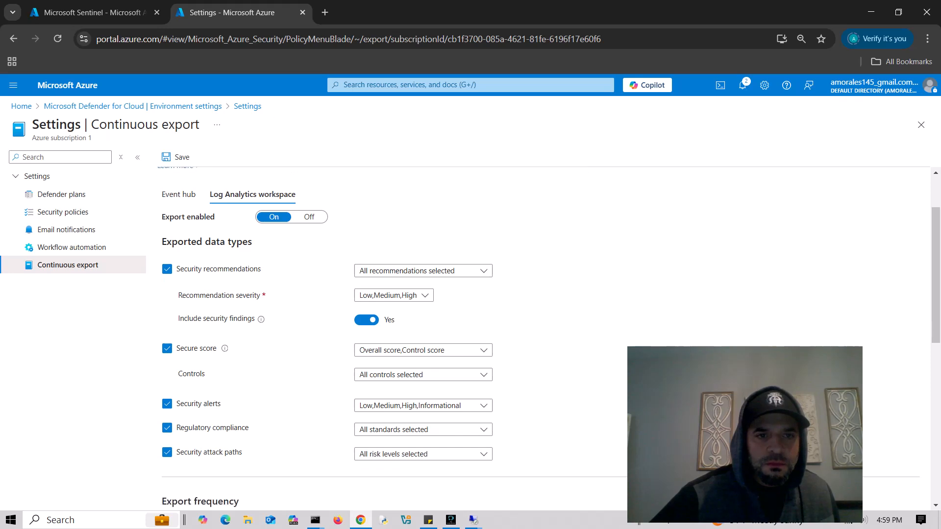
scroll(539, 338, "up", 2)
scroll(539, 338, "down", 10)
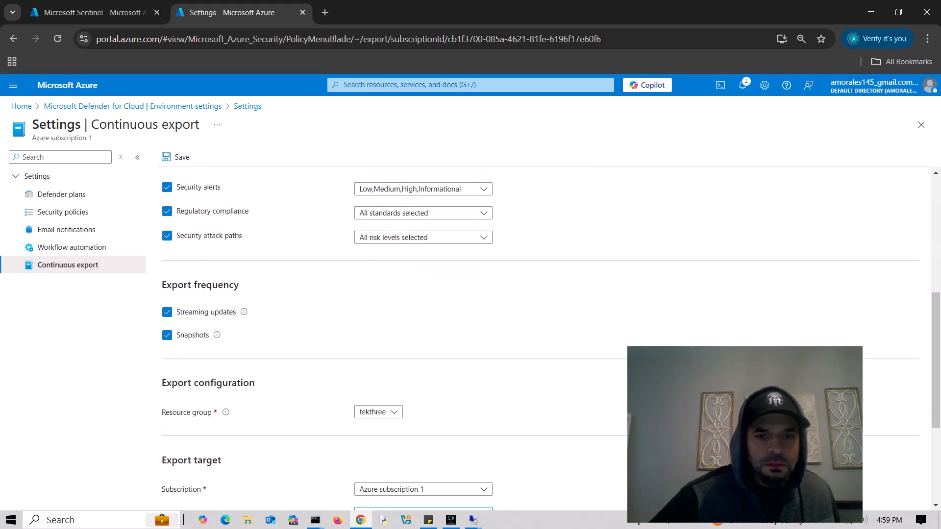
scroll(540, 338, "up", 10)
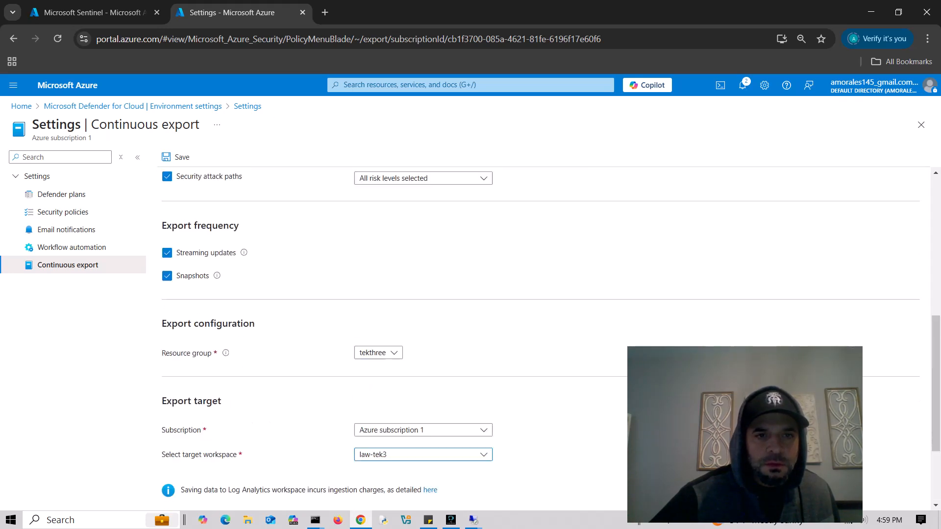
left_click(176, 157)
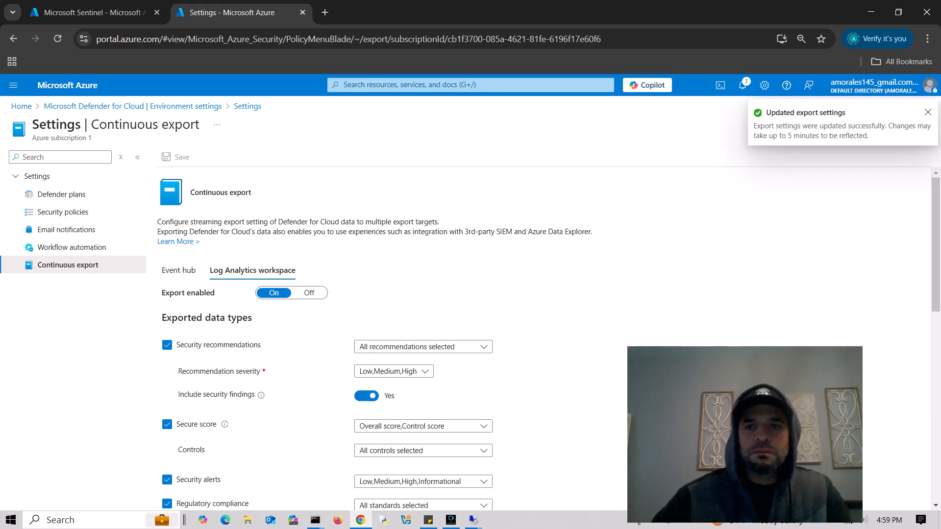
- Go to Storage accounts via portal search and start creating a new storage account
left_click(470, 85)
type("st")
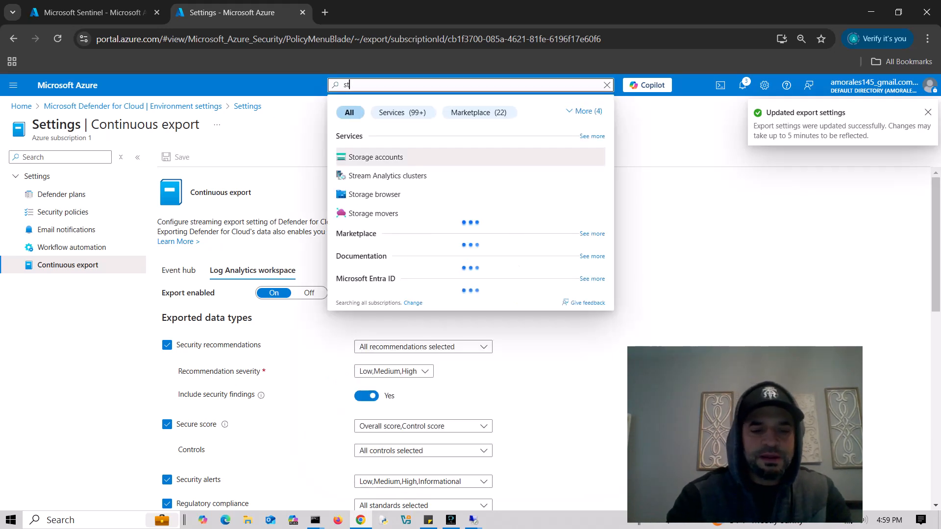
type("orage accounts")
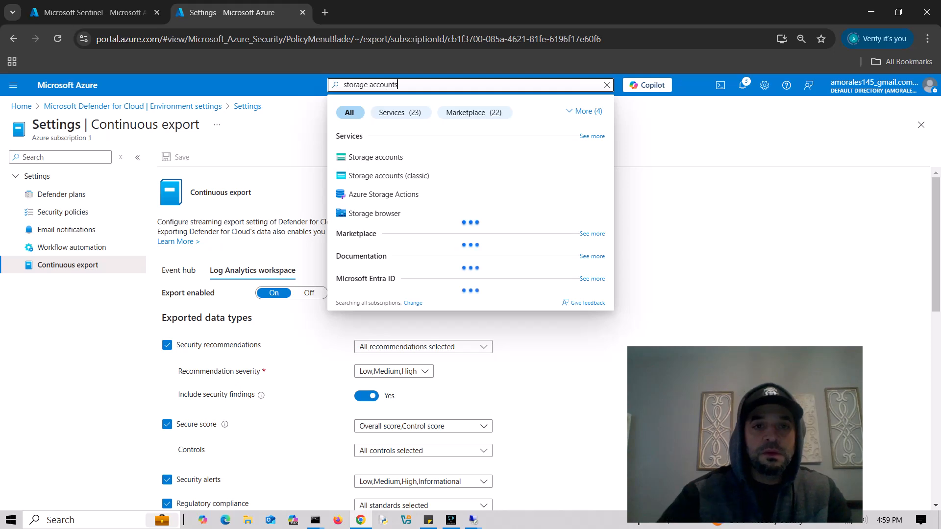
key("Return")
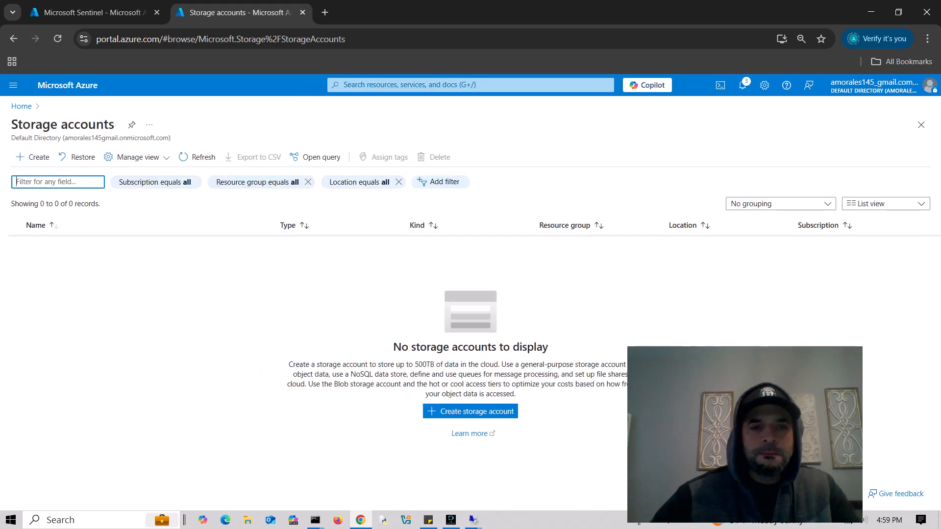
left_click(470, 411)
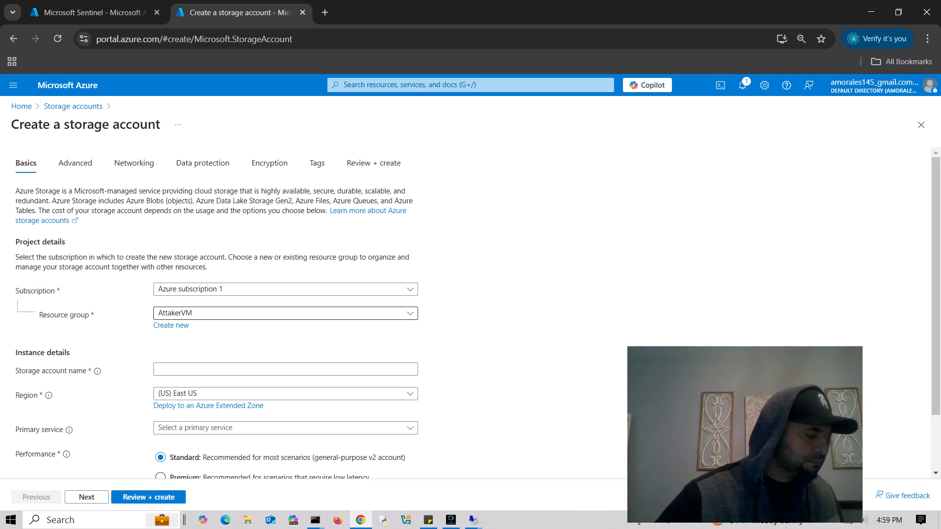
- Set the resource group to tekthree and name the account storagetek3333
left_click(286, 313)
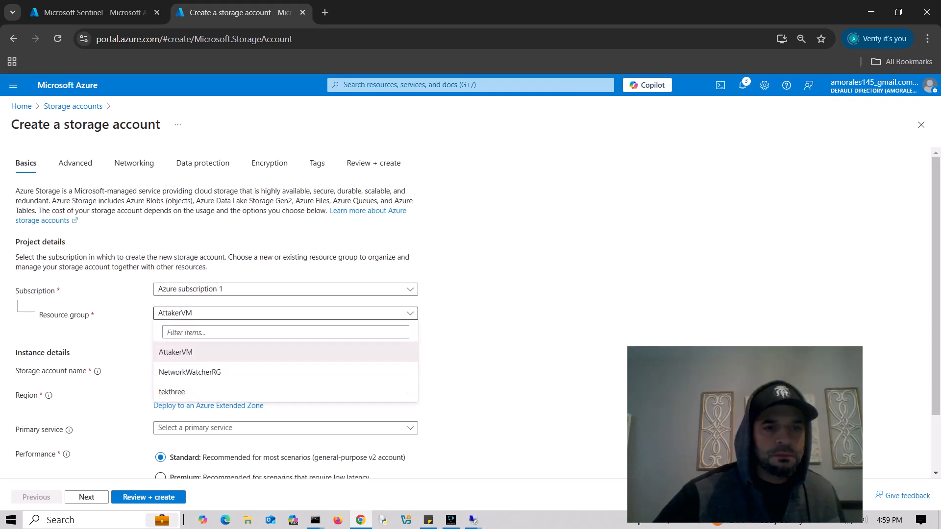
left_click(172, 392)
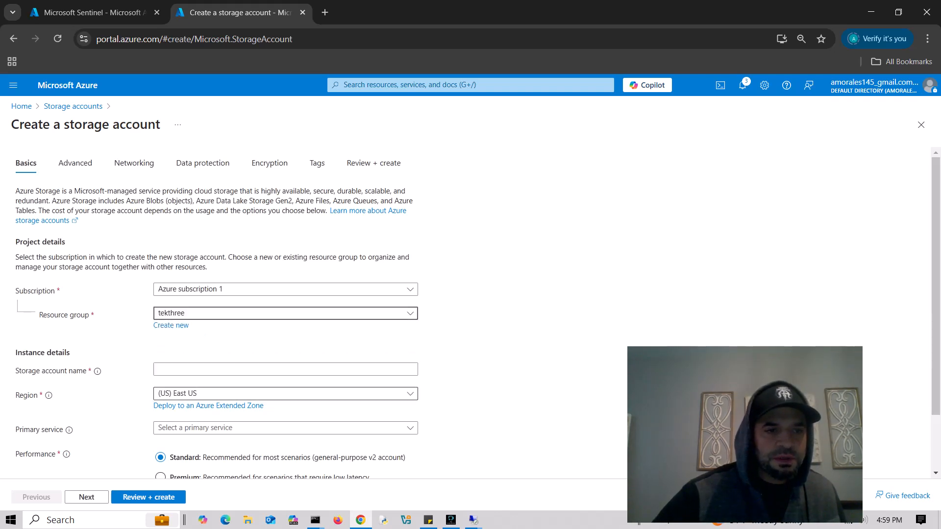
left_click(286, 314)
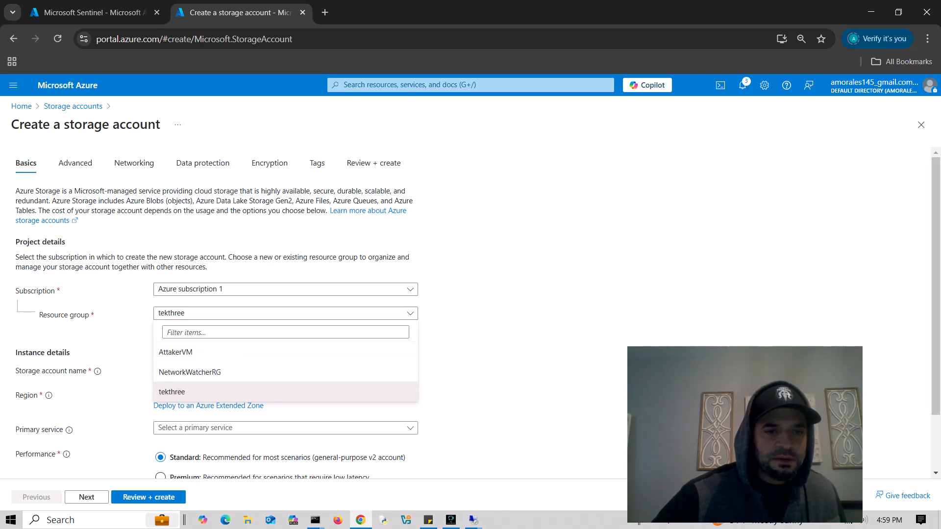
left_click(172, 392)
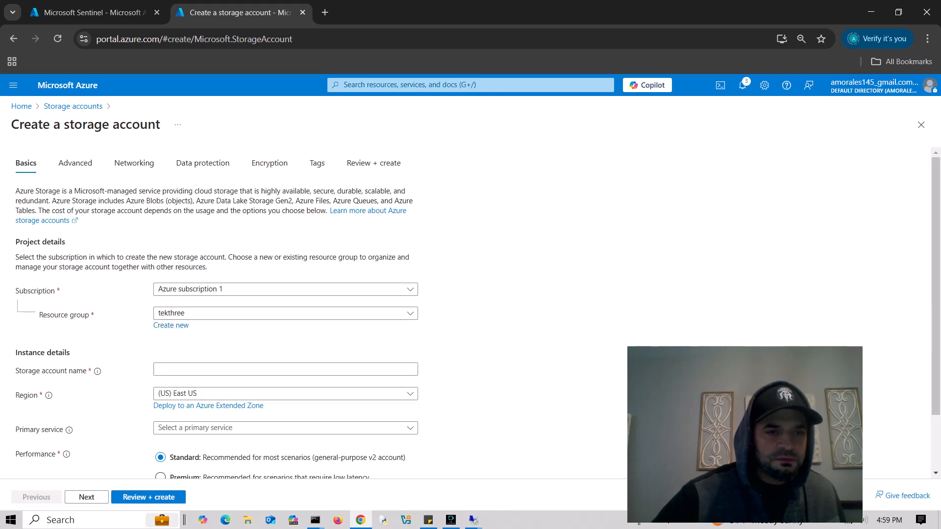
left_click(206, 370)
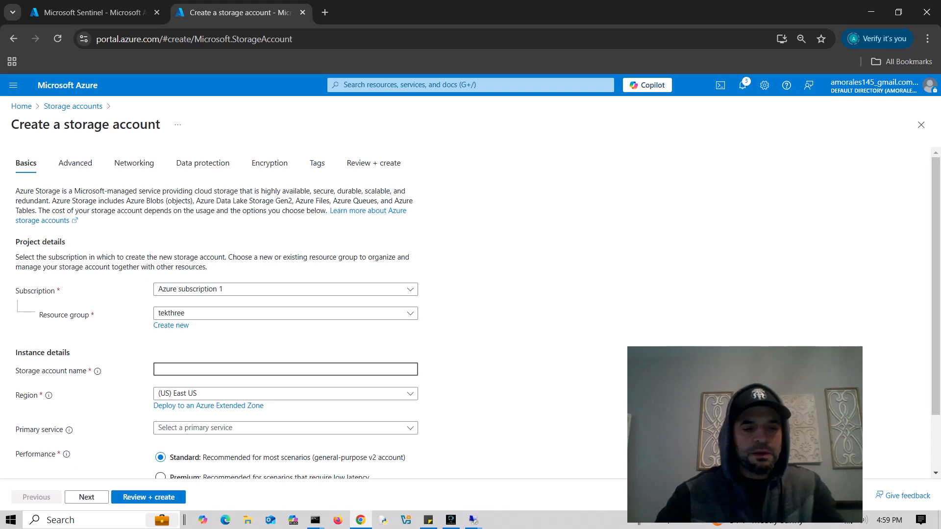
type("storage")
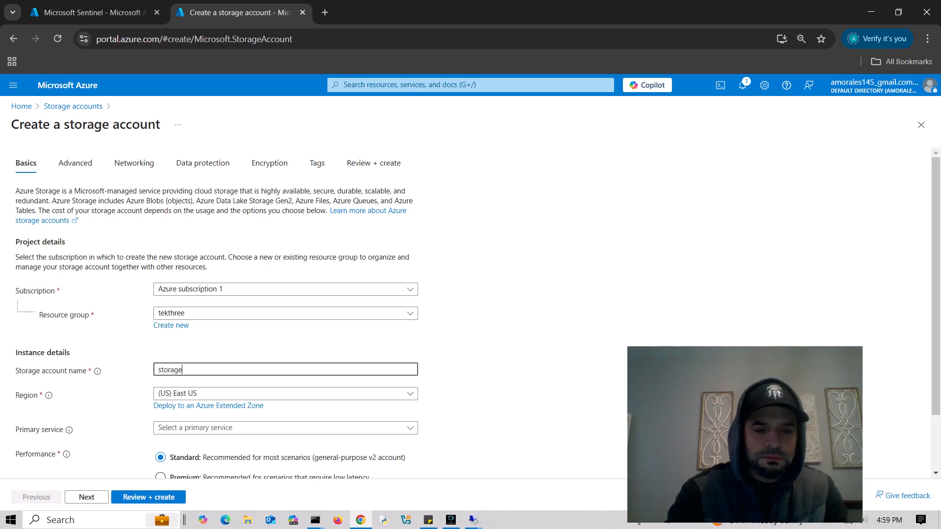
type("123983141")
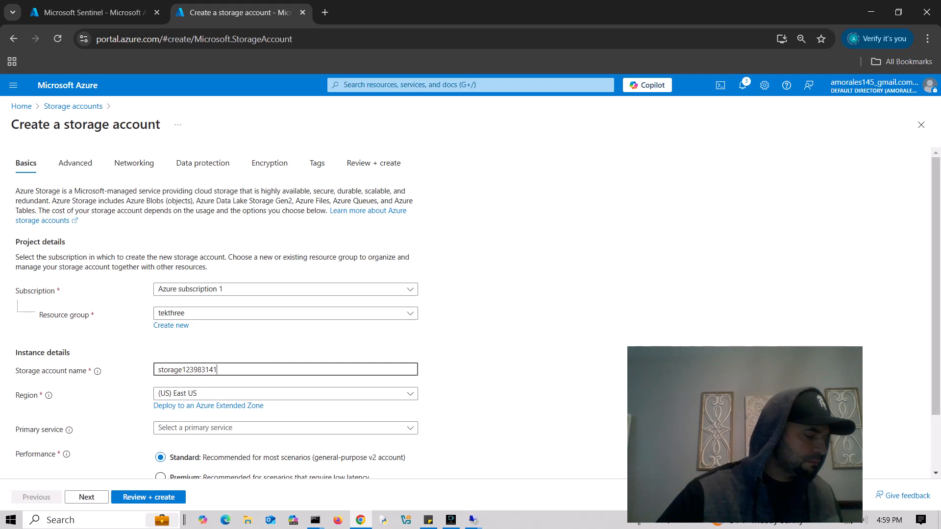
key("shift+Left")
key("shift+Left")
key("shift+Left")
key("shift+Left")
key("shift+Left")
key("shift+Left")
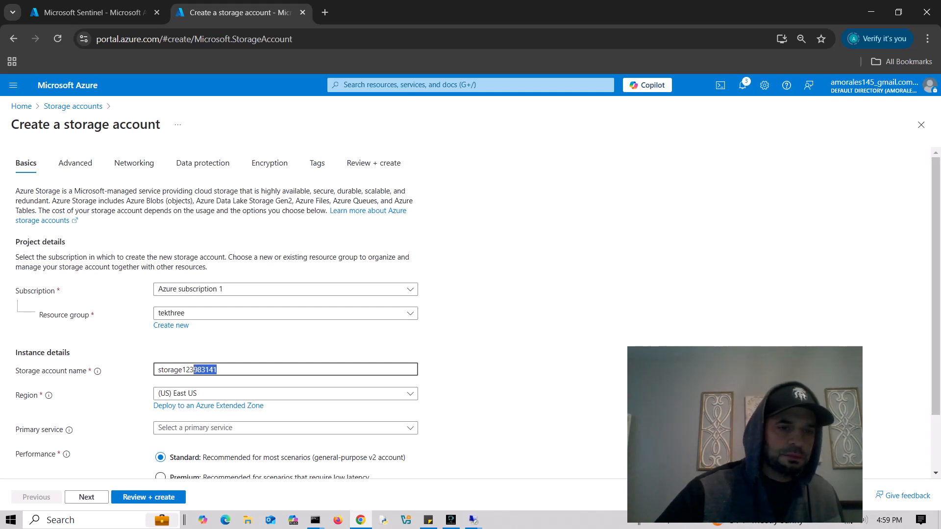
key("shift+Left")
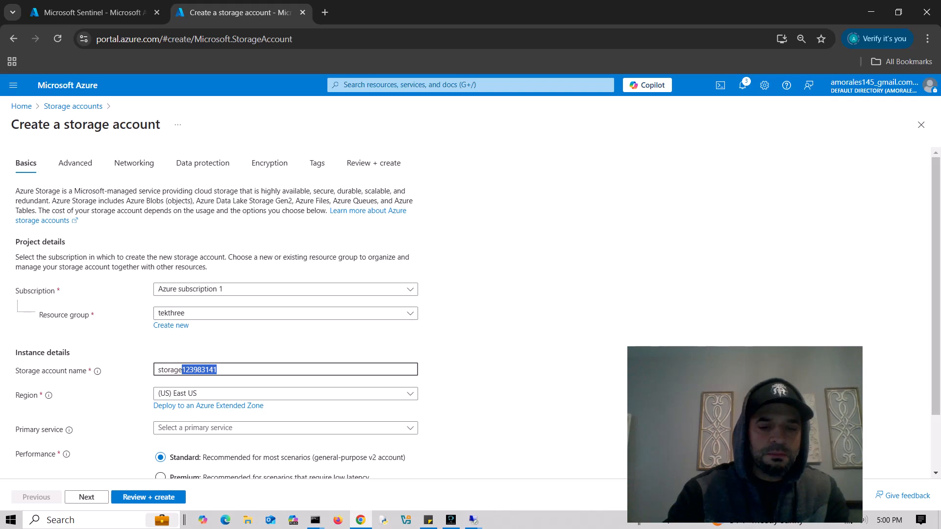
type("tek333")
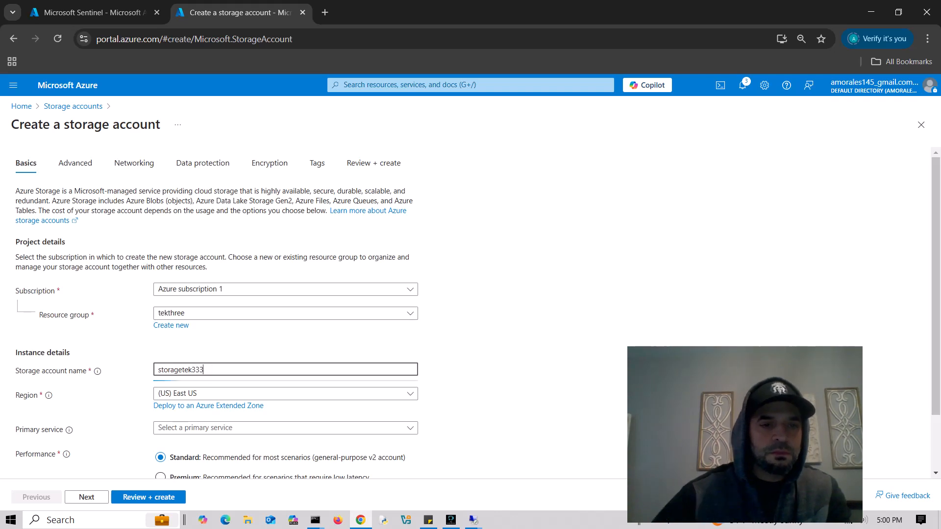
type("3")
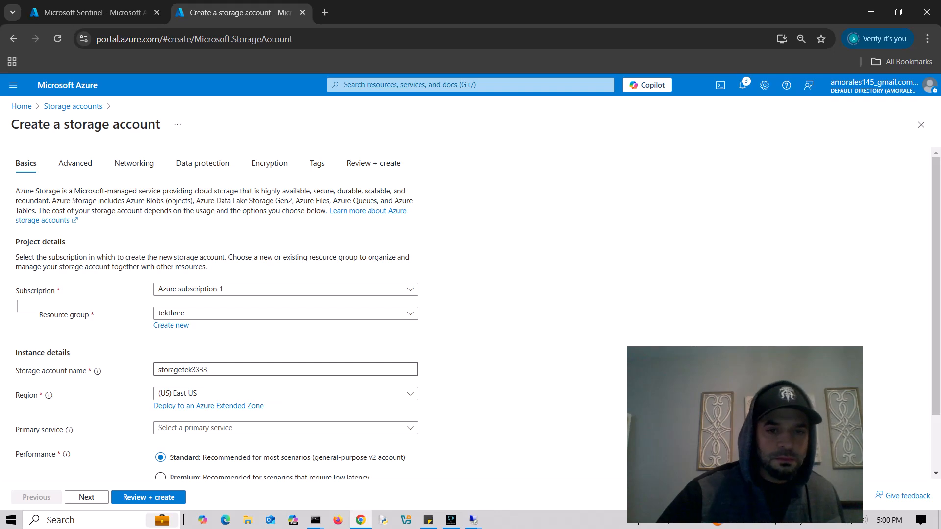
scroll(470, 313, "down", 2)
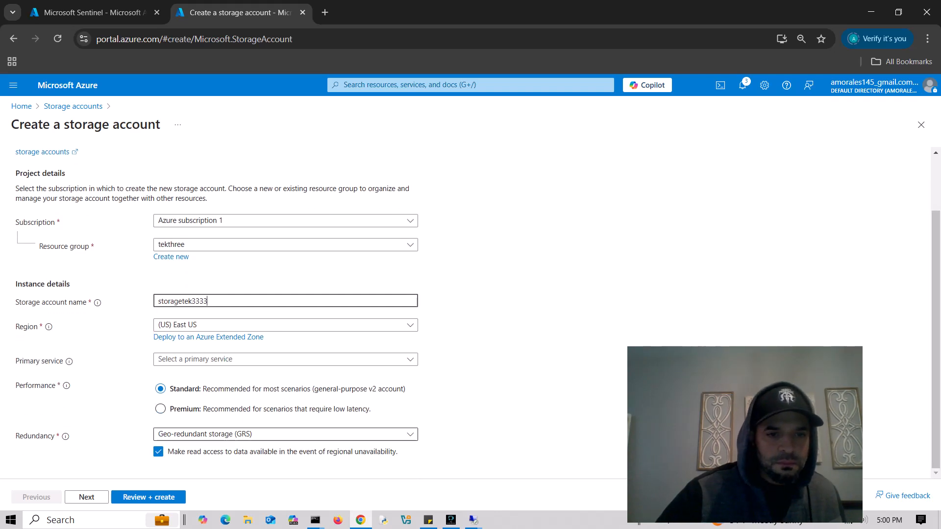
- Skip through Advanced, Networking, Data protection, Encryption and Tags with defaults, then create storagetek3333
left_click(86, 496)
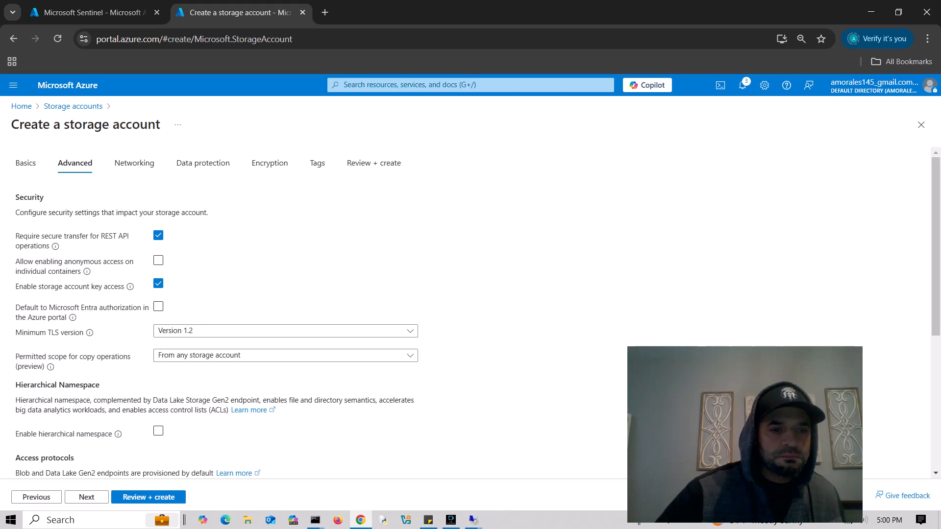
left_click(86, 497)
left_click(86, 496)
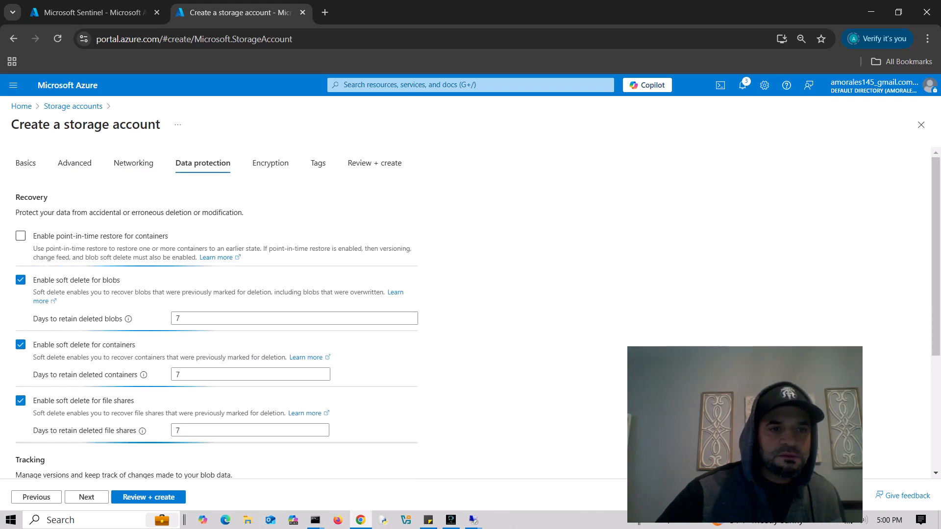
left_click(86, 497)
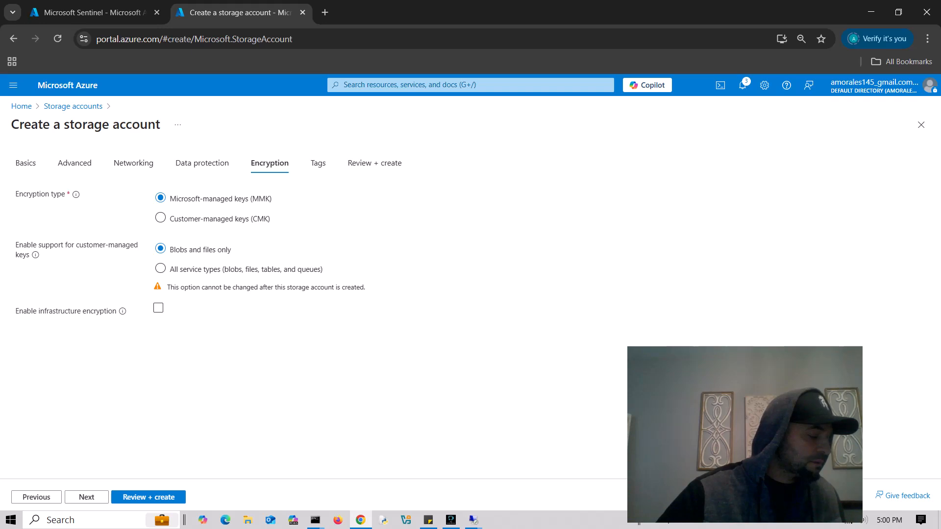
left_click(86, 497)
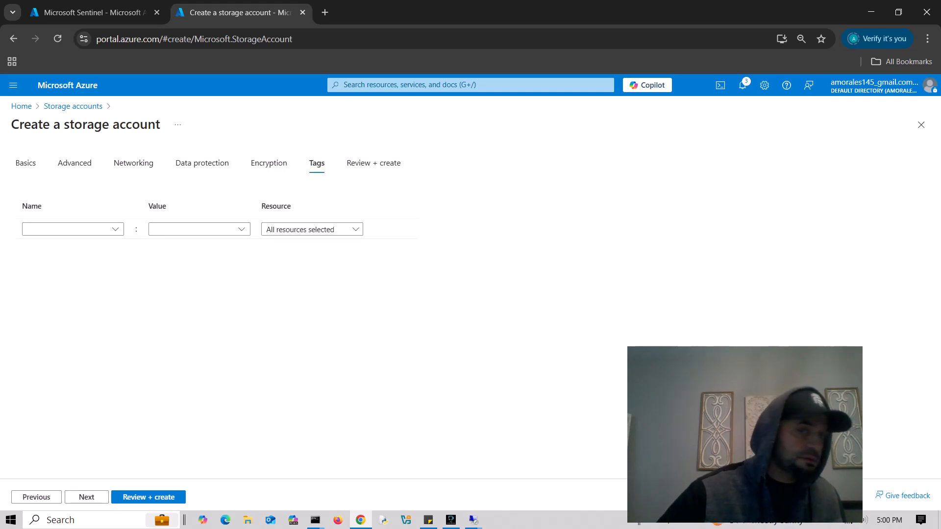
left_click(86, 497)
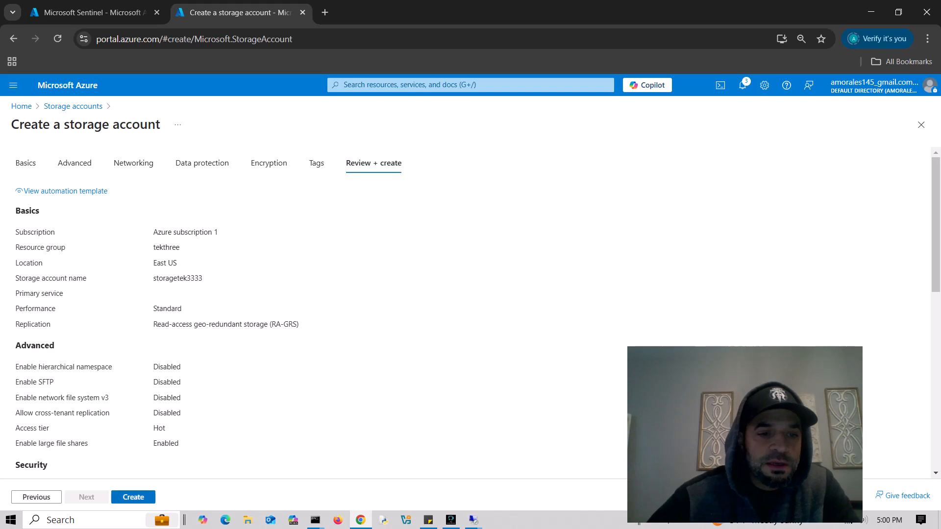
left_click(133, 497)
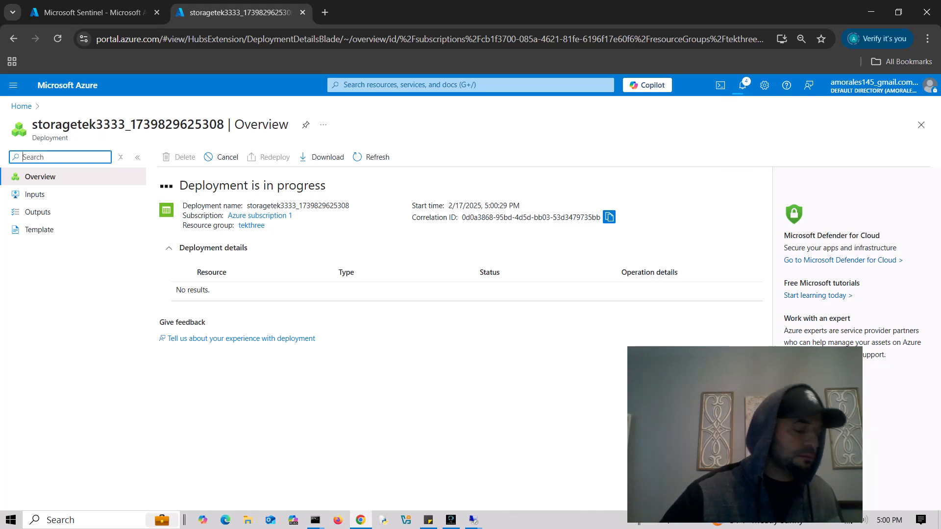
- Search 'nsg' and open the win10-nsg network security group
left_click(426, 84)
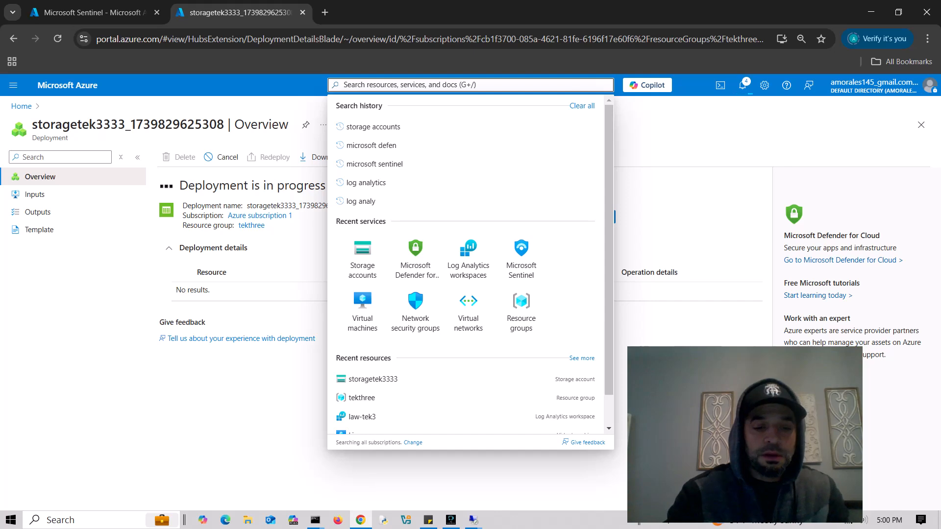
type("nsg")
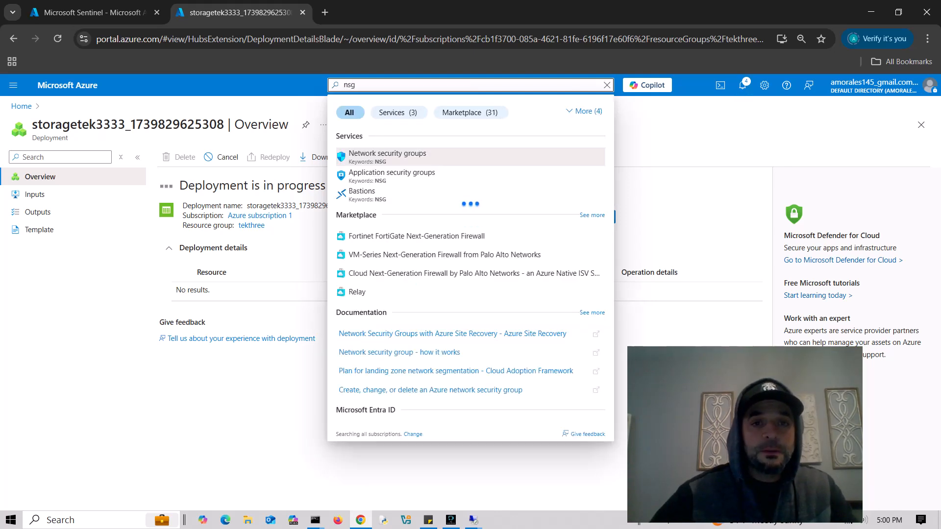
key("Return")
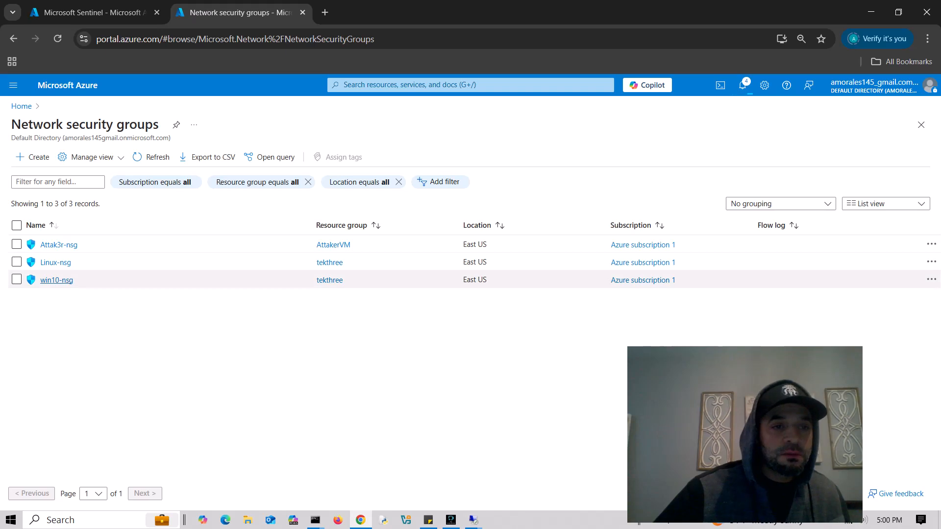
left_click(57, 280)
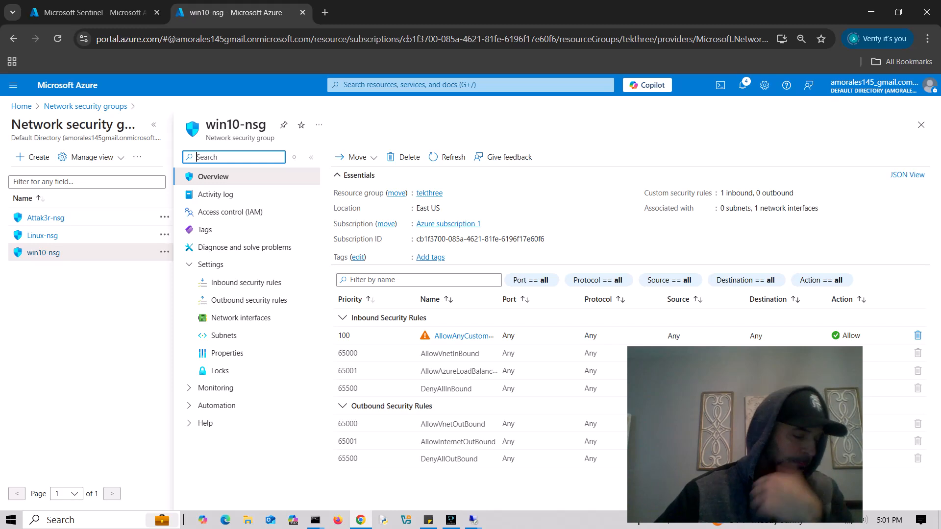
- Filter win10-nsg's menu for 'flow', open NSG flow logs and start a new flow log
type("flow")
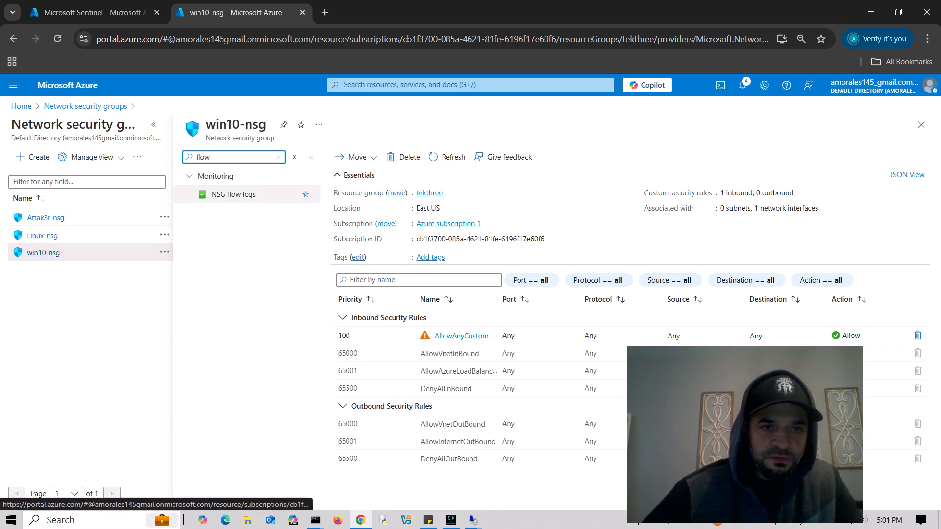
left_click(233, 194)
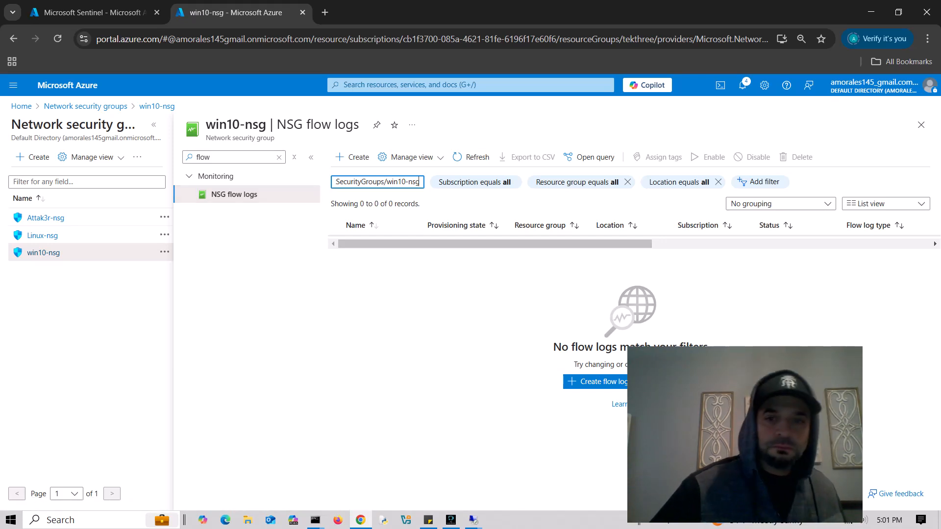
left_click(597, 382)
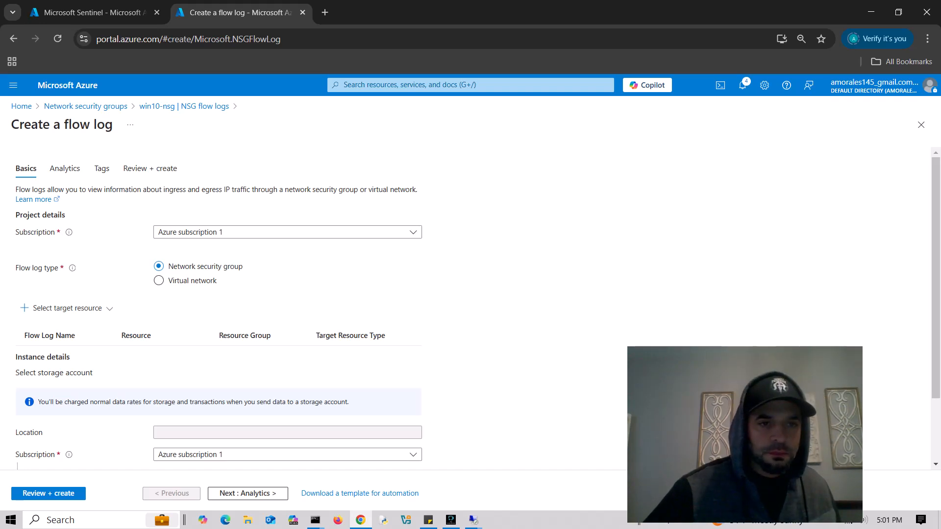
- Select win10-nsg as the flow log's target network security group
scroll(64, 246, "down", 1)
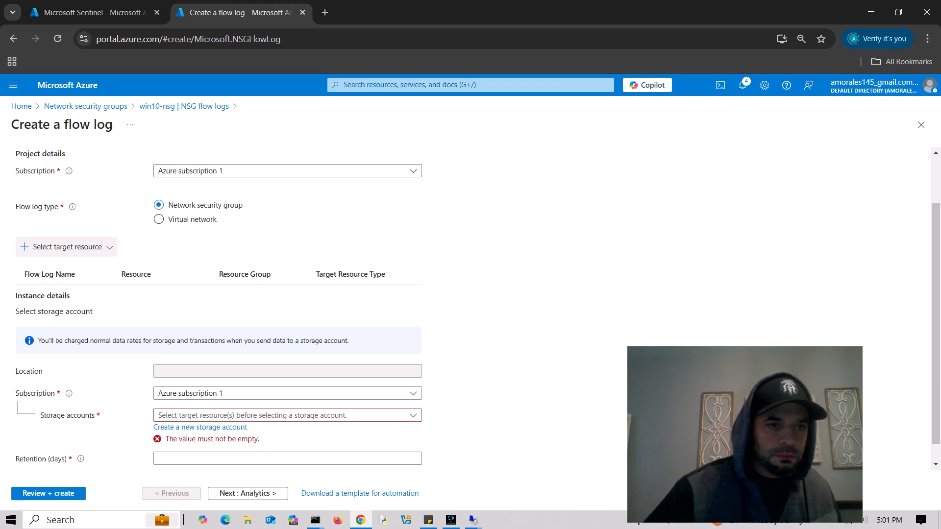
left_click(66, 247)
left_click(54, 267)
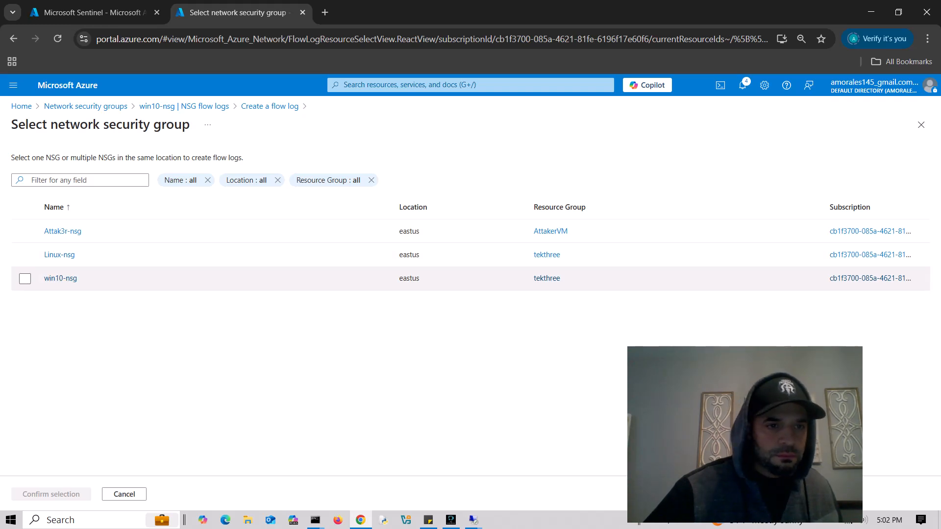
left_click(25, 279)
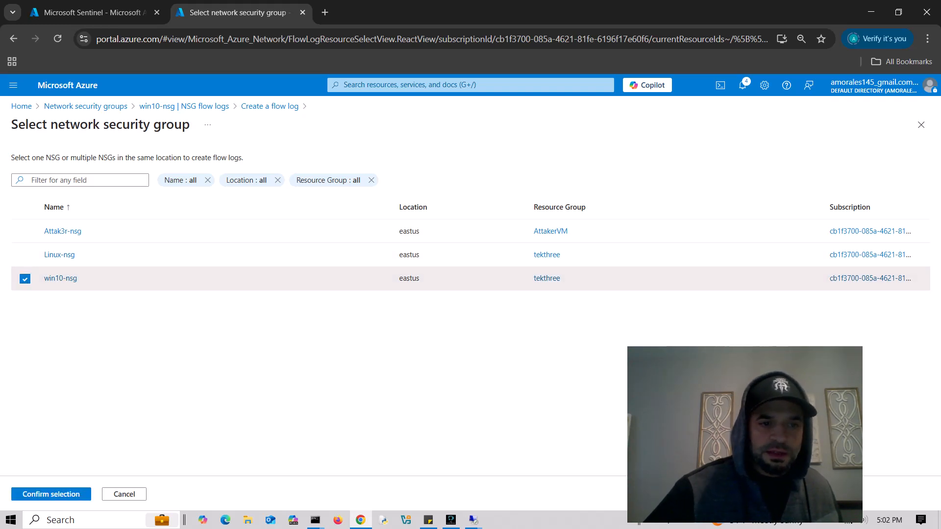
left_click(51, 494)
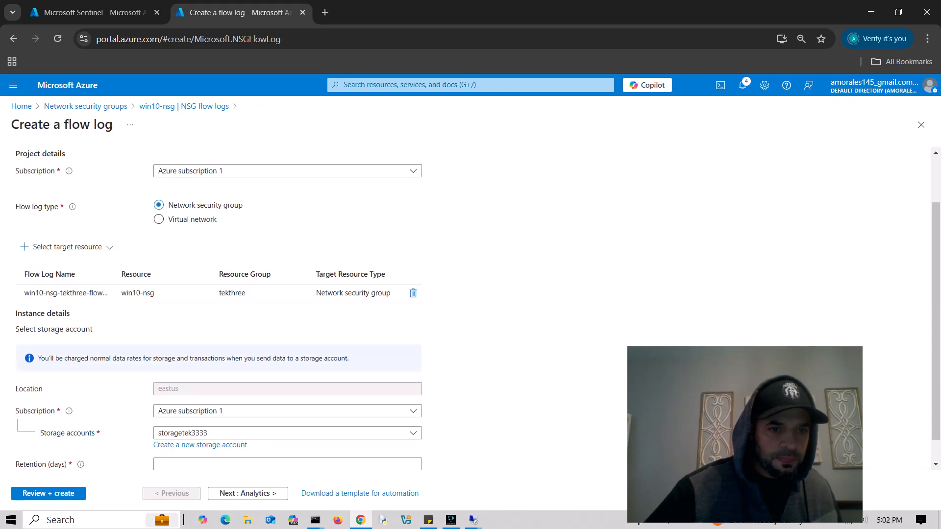
- Set retention to 0 days, skip Analytics and Tags, and create the win10-nsg flow log
scroll(218, 304, "down", 1)
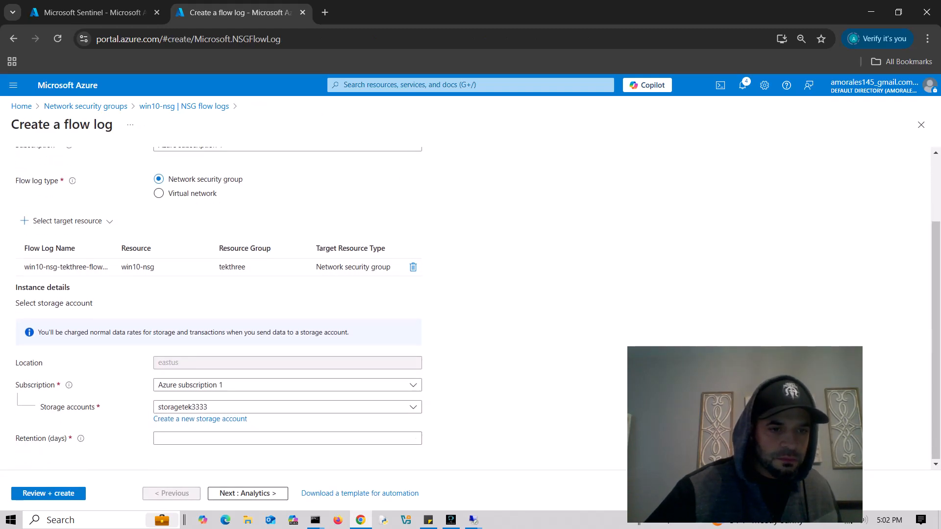
left_click(287, 439)
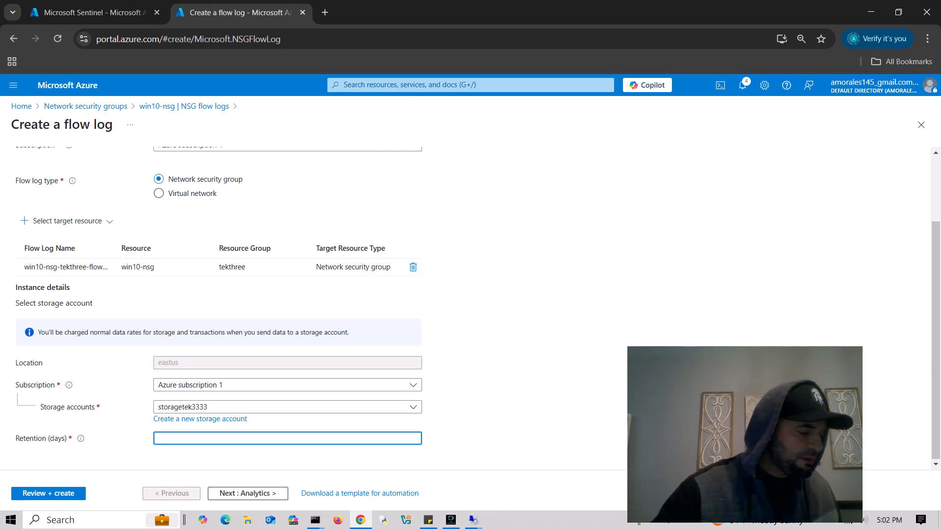
type("0")
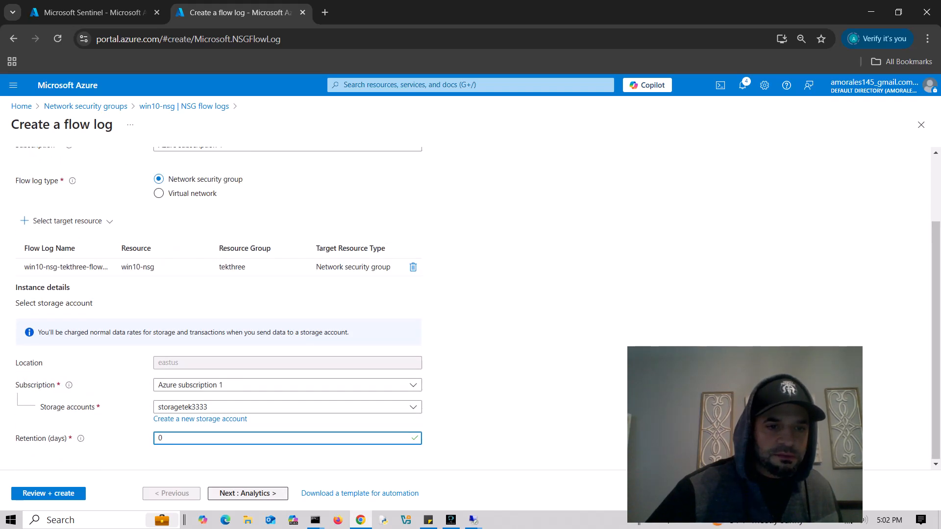
left_click(248, 493)
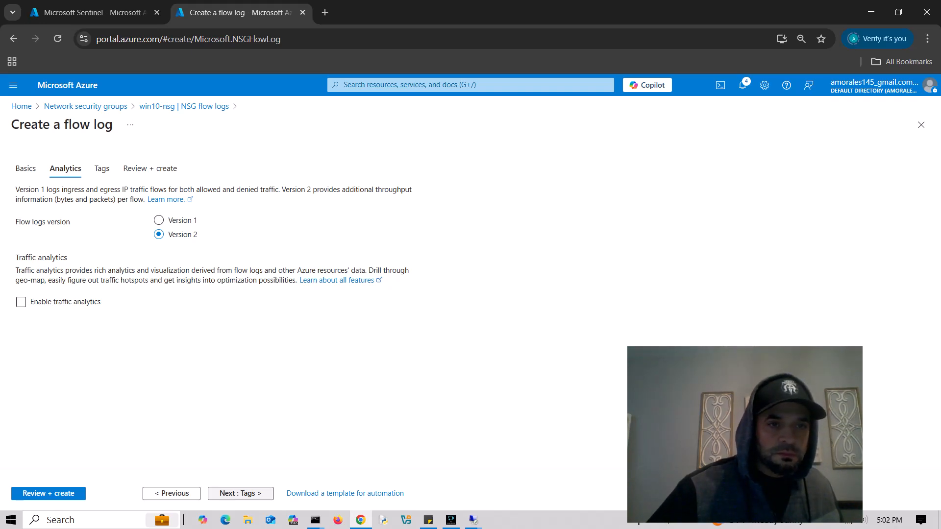
left_click(240, 493)
left_click(259, 493)
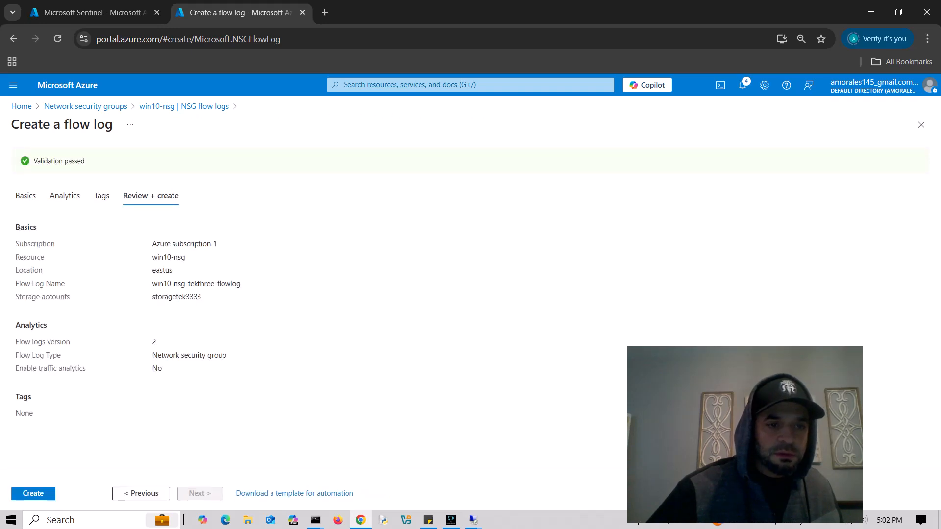
left_click(33, 493)
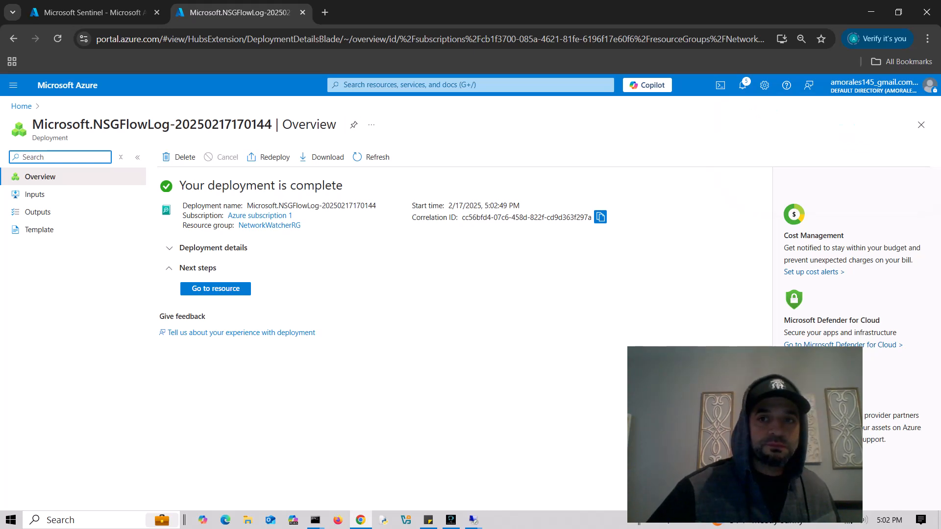
left_click(470, 85)
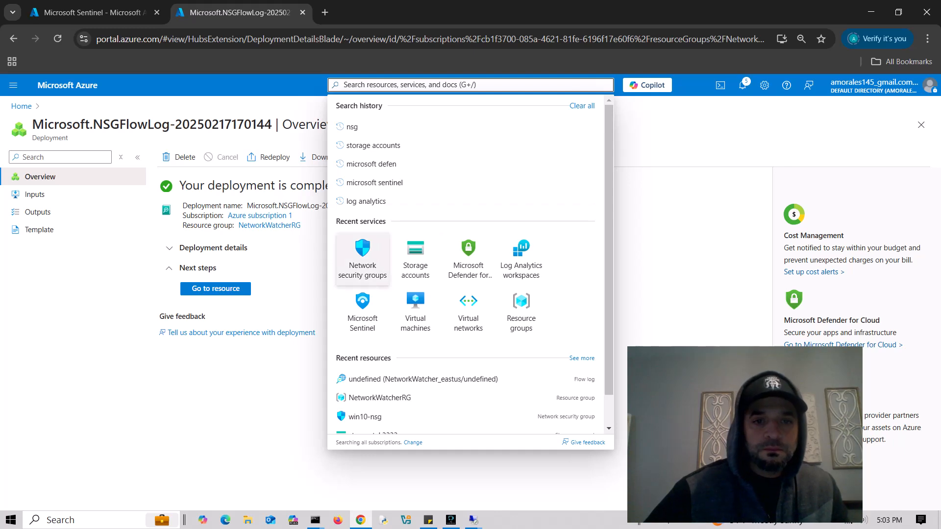
- Open Linux-nsg's NSG flow logs and start creating a new flow log
left_click(363, 257)
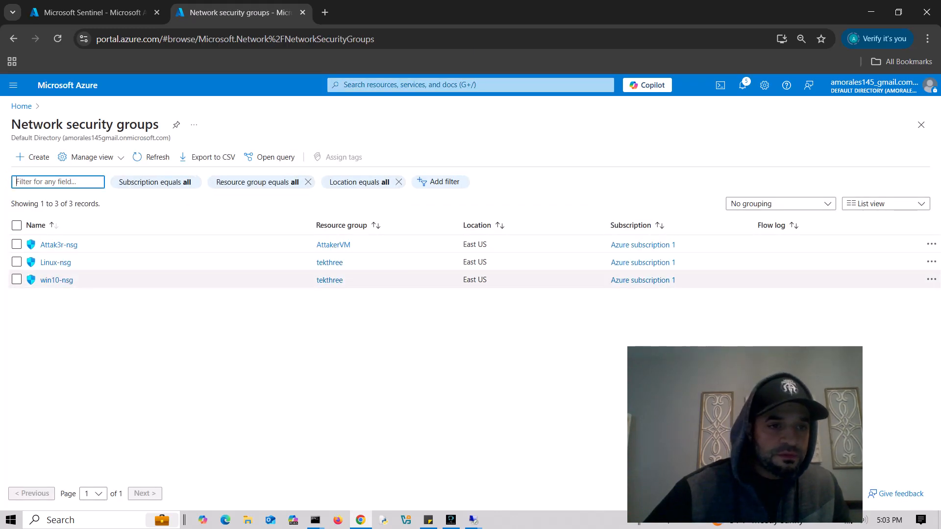
left_click(56, 262)
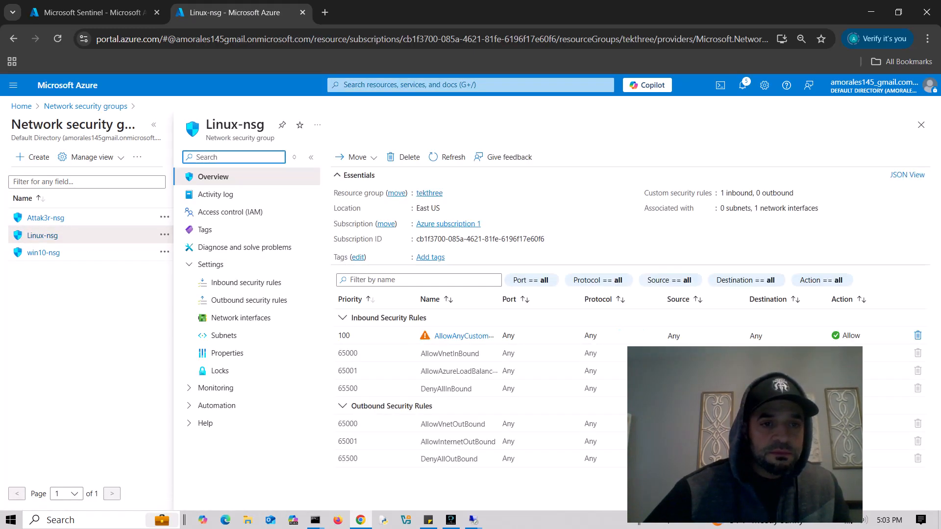
type("flow")
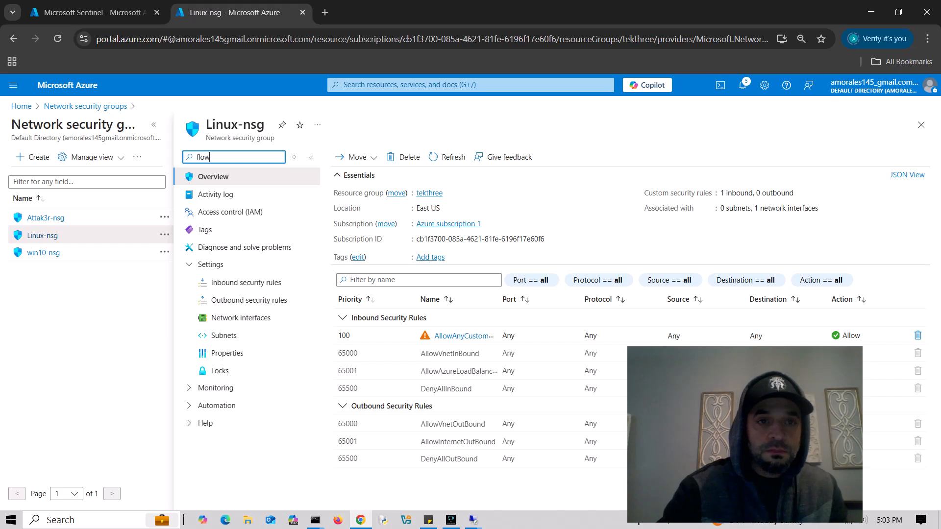
left_click(235, 195)
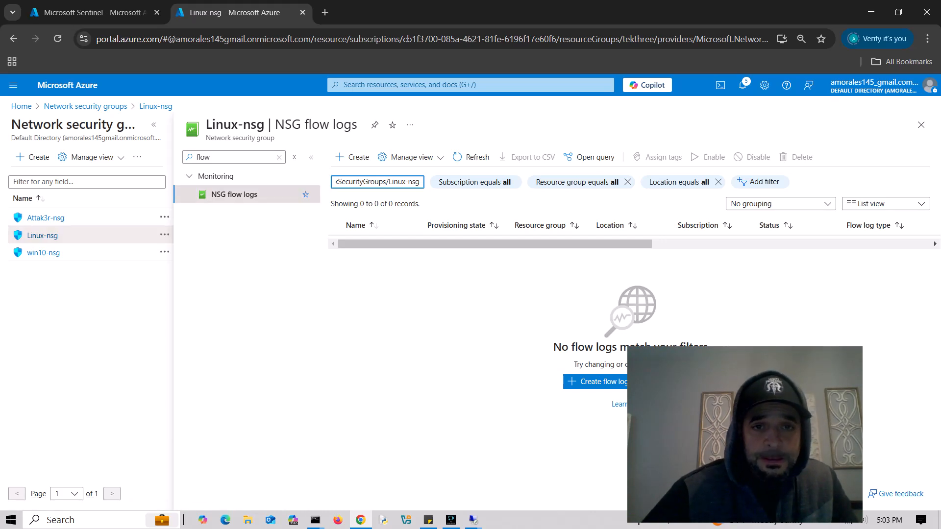
left_click(595, 381)
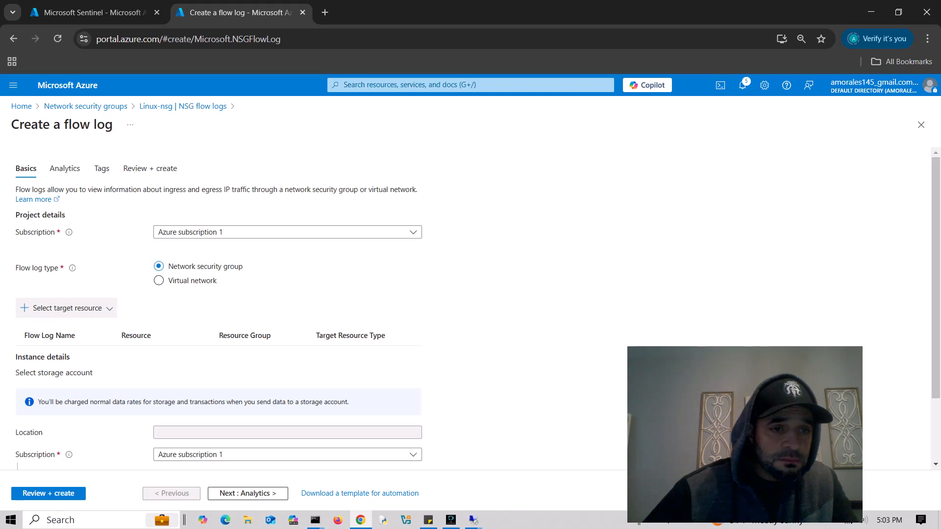
- Select Linux-nsg as the flow log's target network security group
left_click(67, 307)
left_click(49, 327)
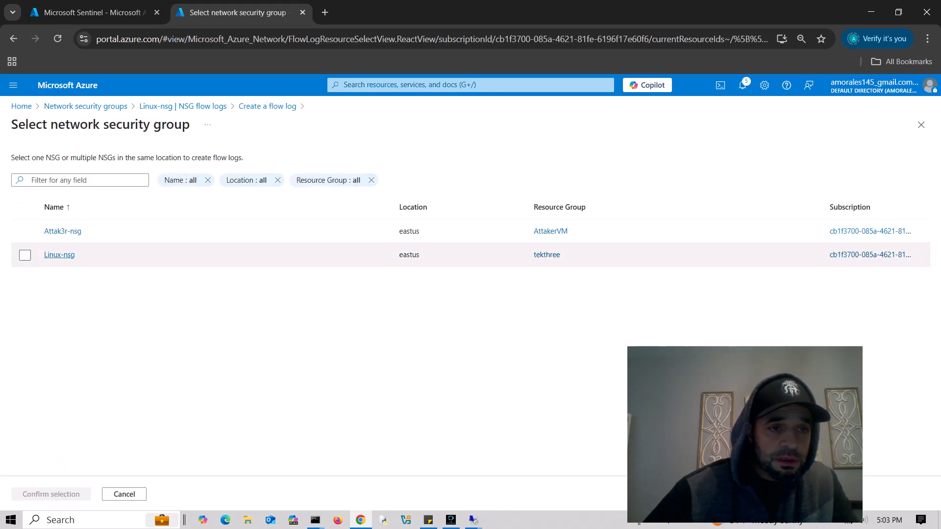
left_click(59, 255)
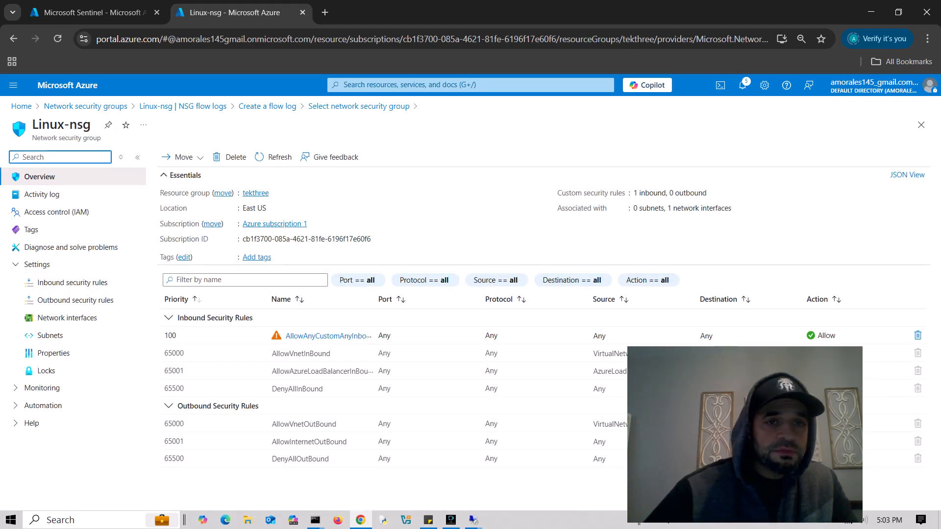
left_click(359, 106)
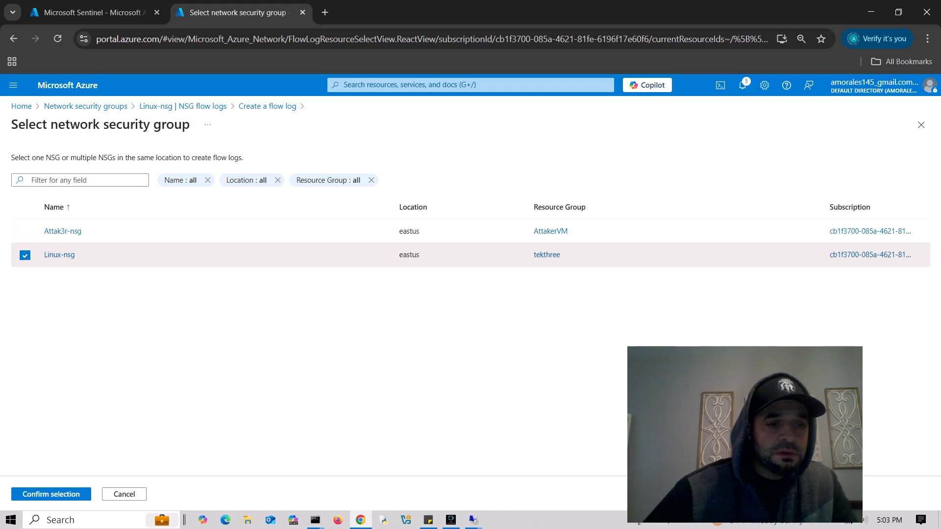
left_click(51, 494)
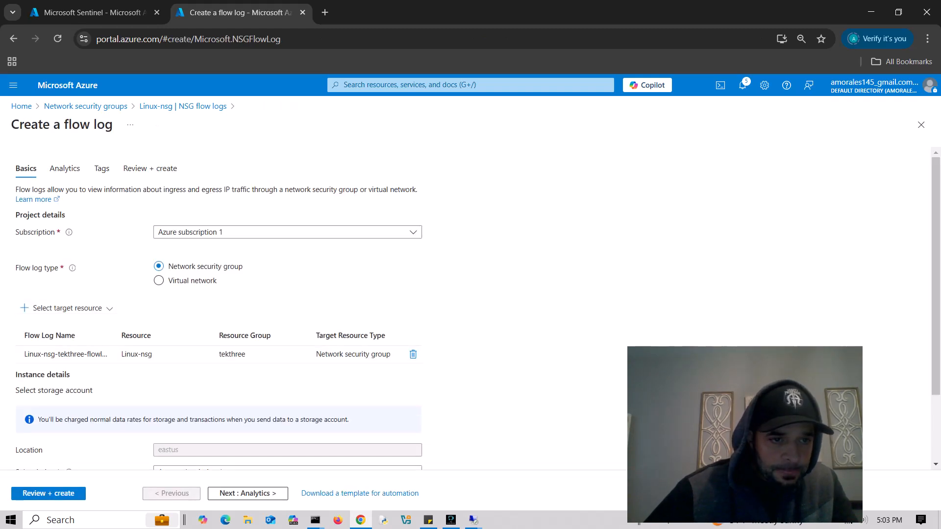
- Set retention to 0 days, skip Analytics and Tags, and create the Linux-nsg flow log
scroll(220, 354, "down", 2)
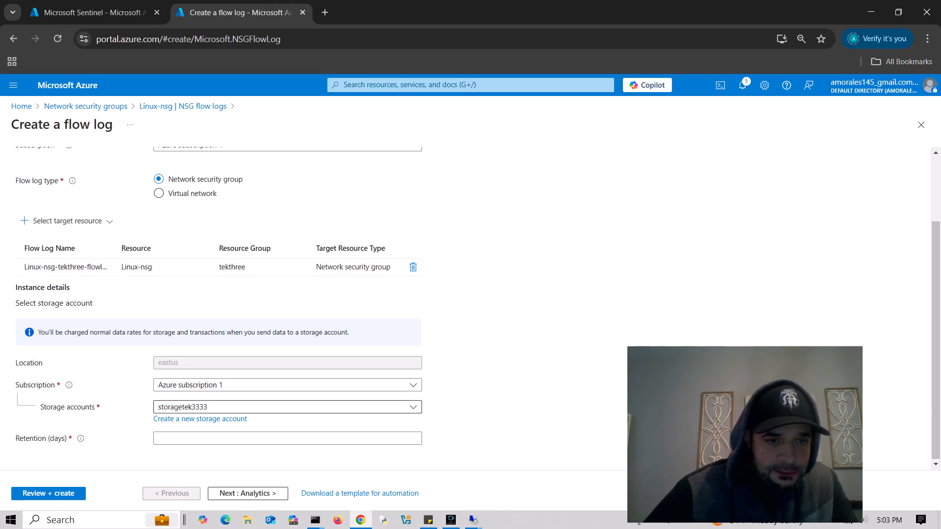
left_click(287, 438)
type("0")
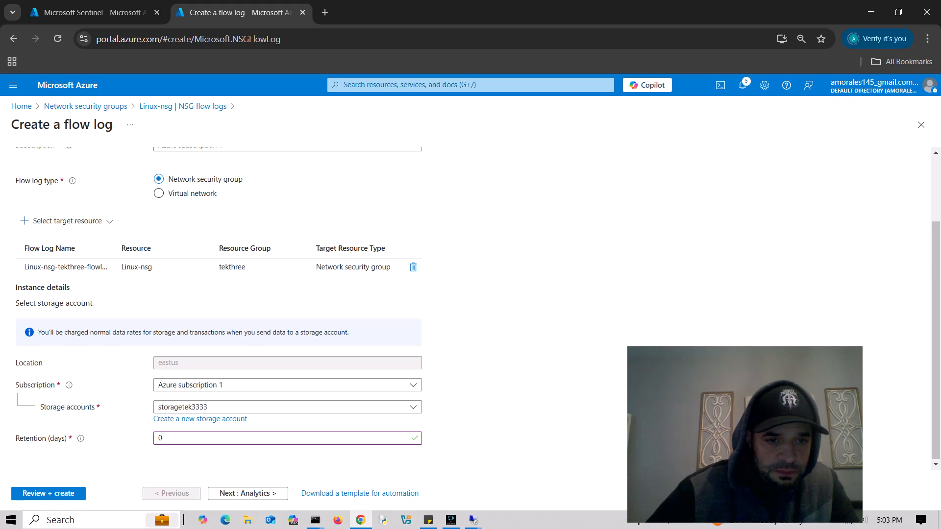
scroll(218, 309, "up", 2)
scroll(219, 309, "down", 2)
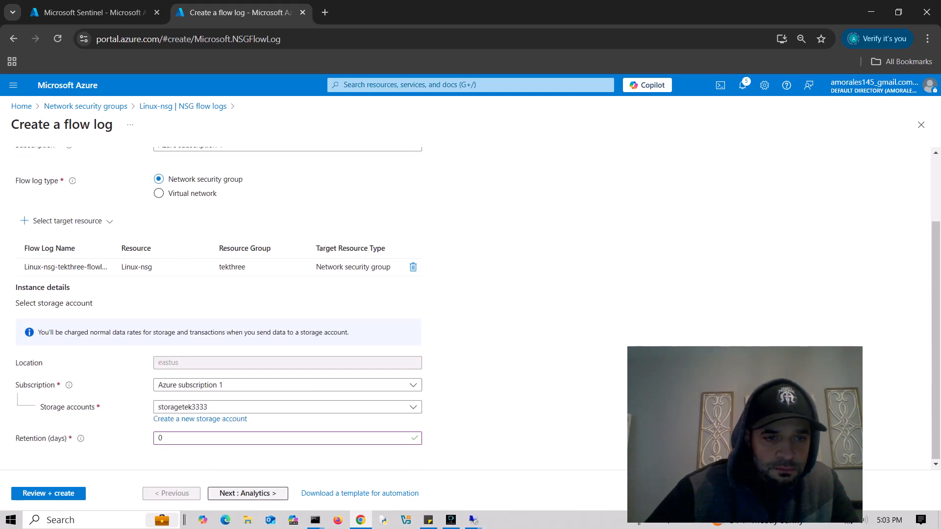
left_click(248, 493)
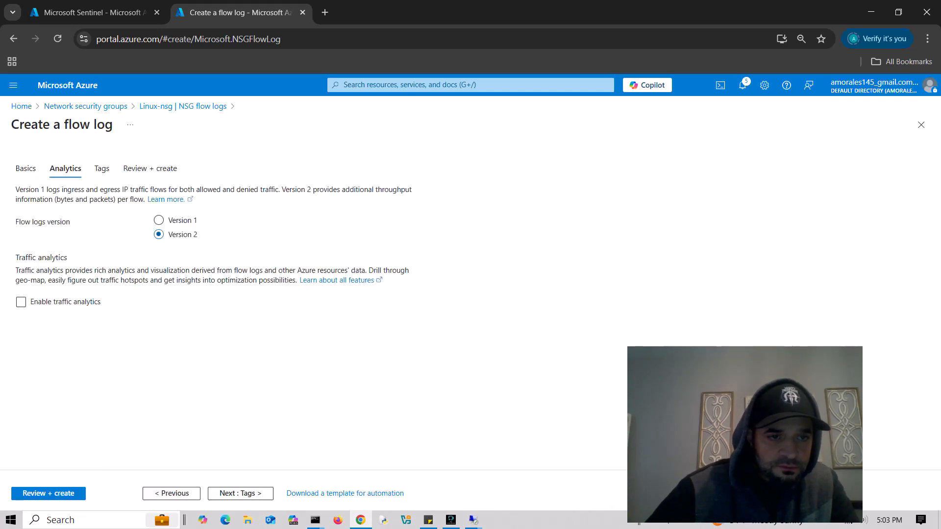
left_click(240, 493)
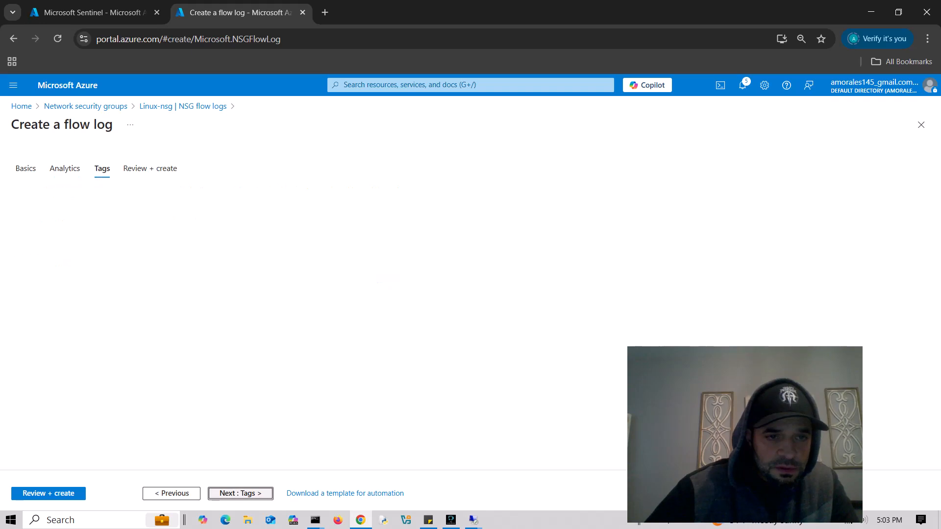
left_click(240, 494)
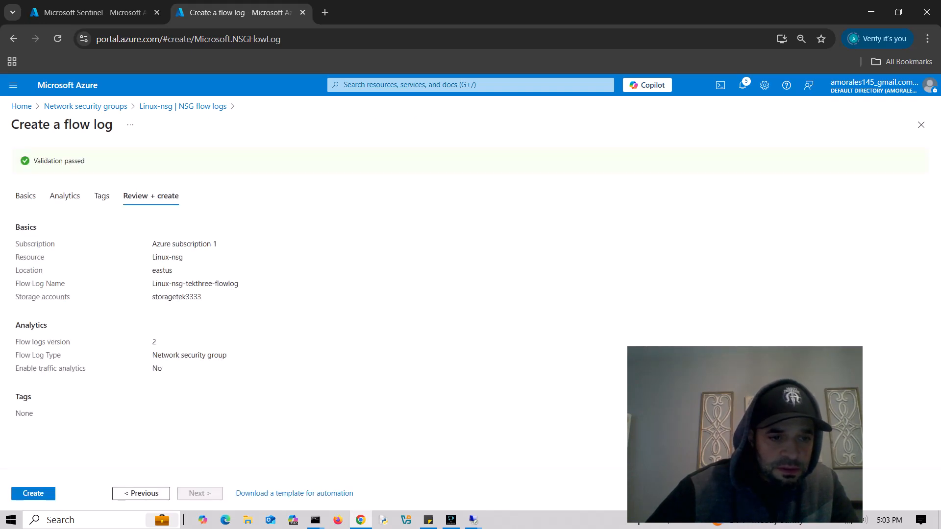
left_click(33, 494)
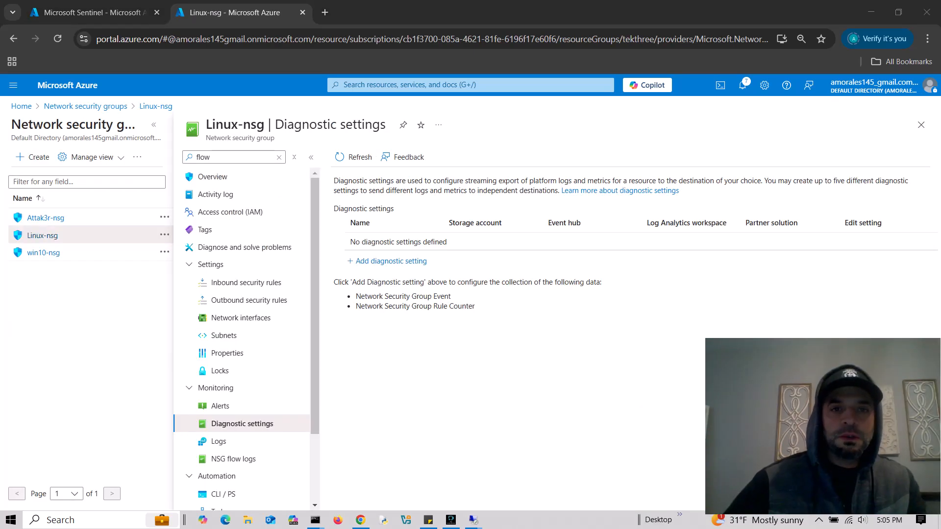
- Open the law-tek3 Log Analytics workspace through the portal search
left_click(441, 85)
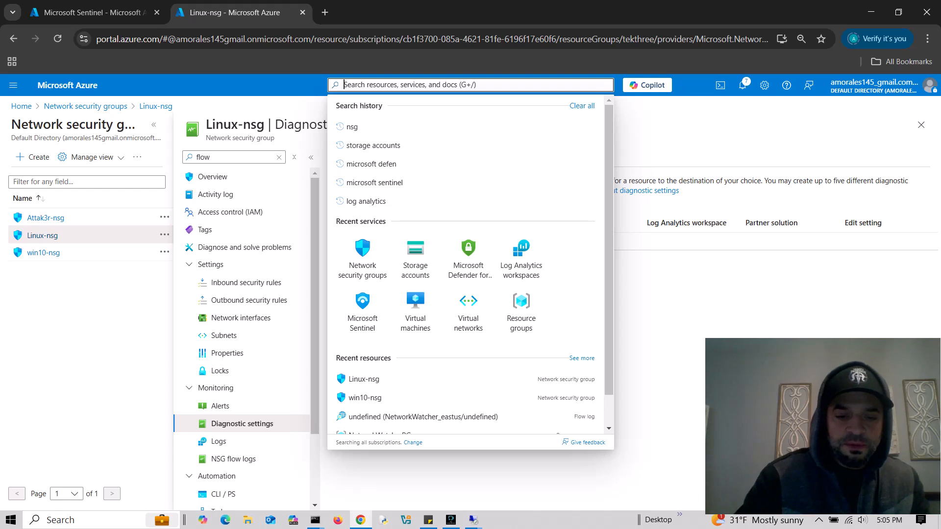
type("log analytic")
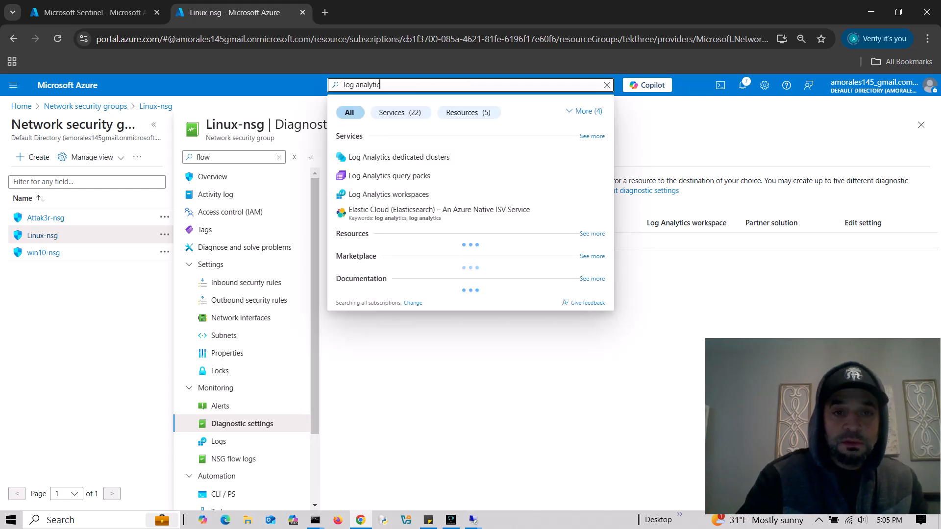
type("s")
left_click(394, 193)
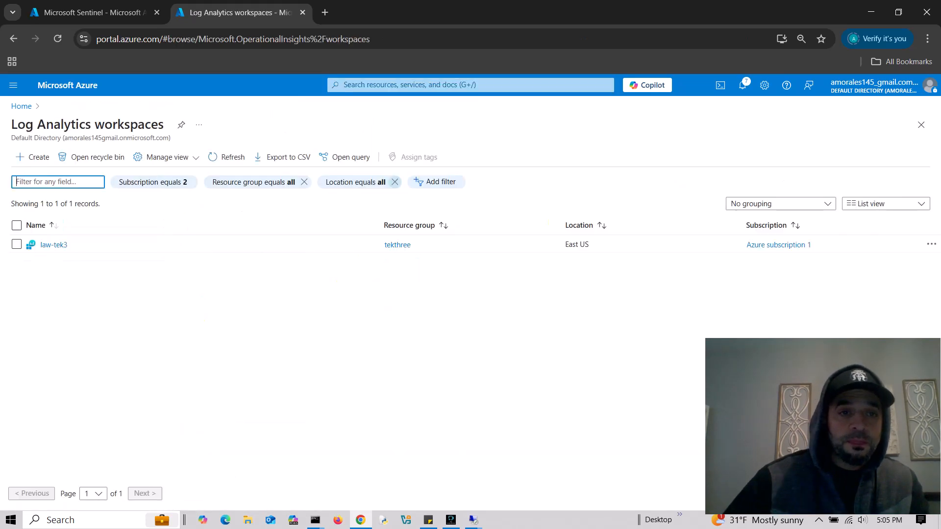
left_click(53, 245)
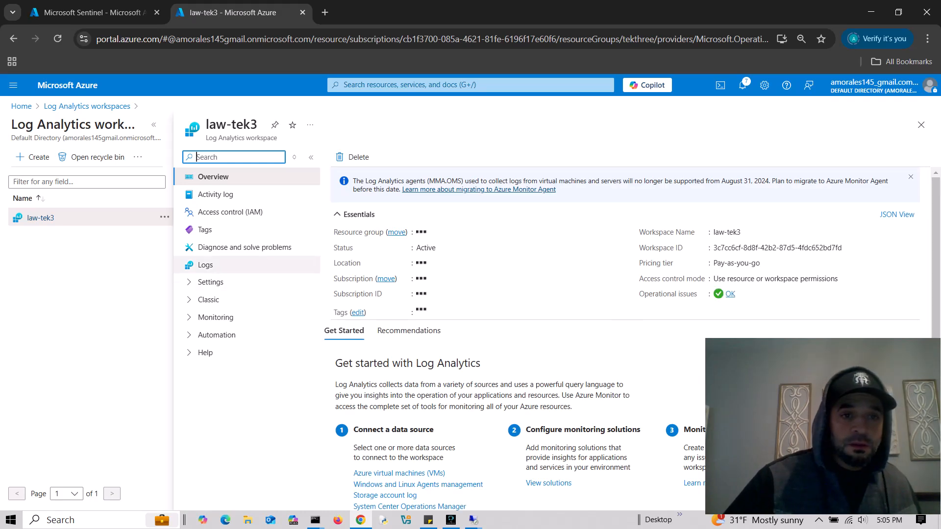
- Open law-tek3's Agents page and follow its link to Data Collection Rules
type("datro")
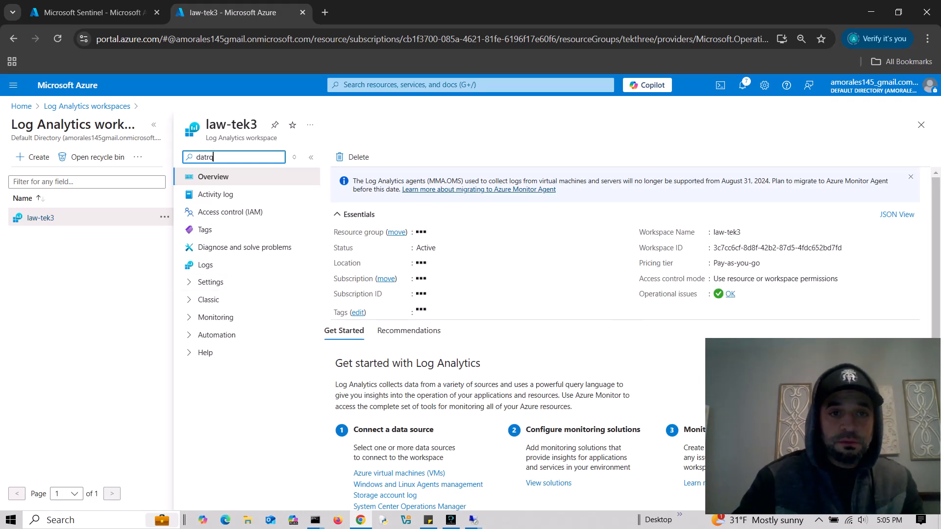
key("BackSpace")
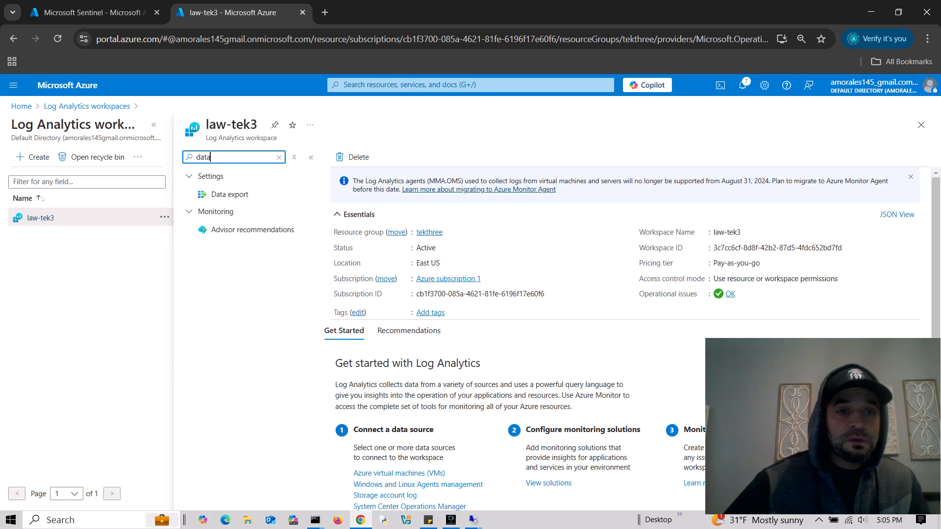
left_click(210, 177)
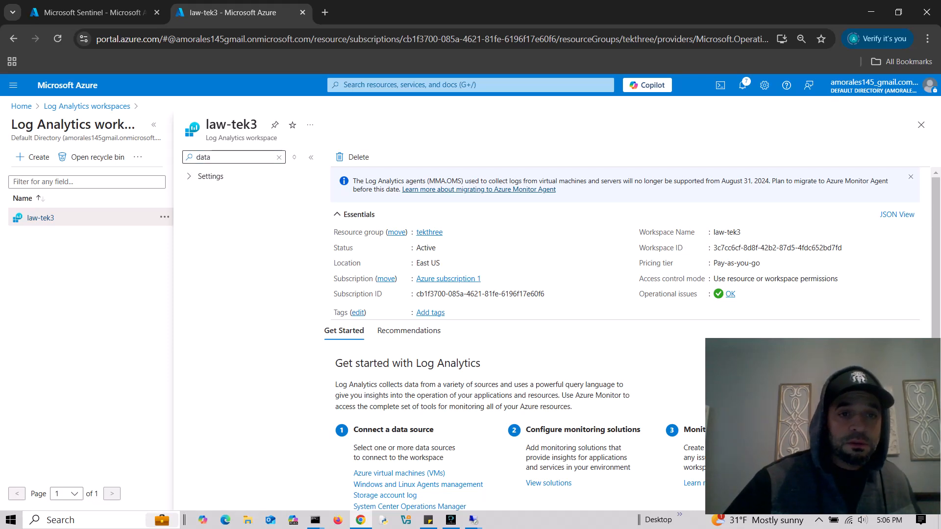
left_click(279, 158)
type("agents")
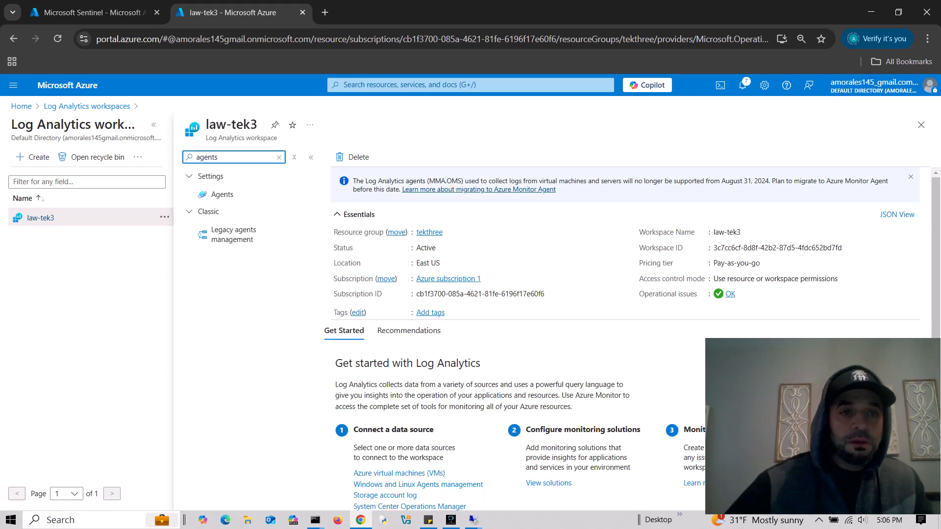
left_click(223, 194)
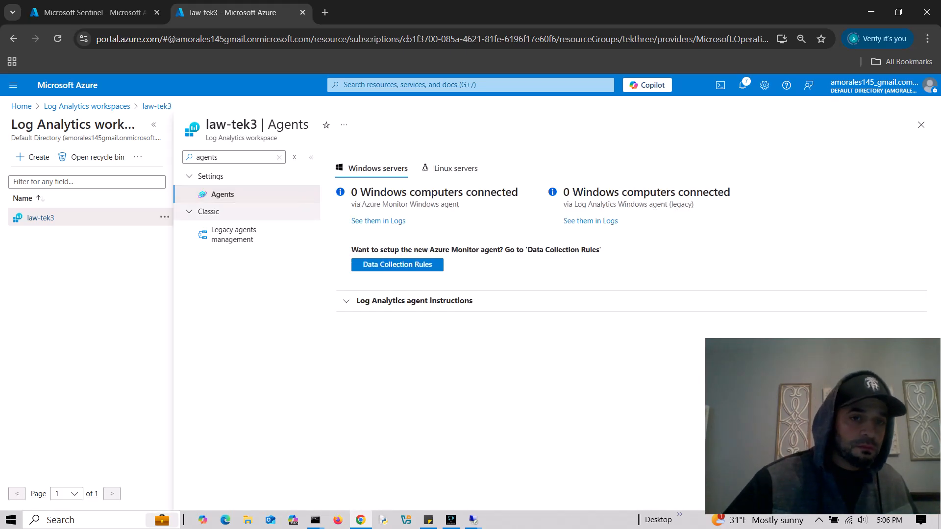
left_click(347, 301)
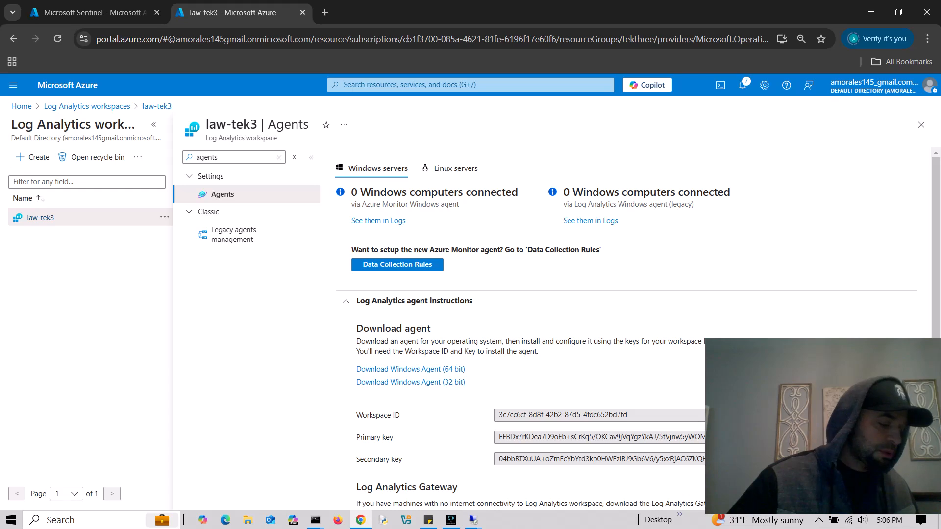
left_click(397, 265)
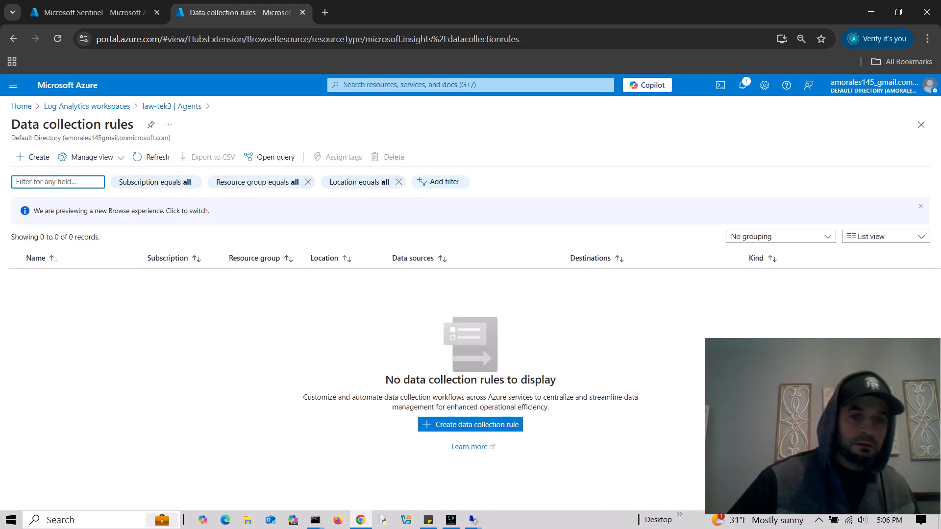
- Create rule all-rules with platform type All and no data collection endpoint, then continue to Resources
left_click(470, 425)
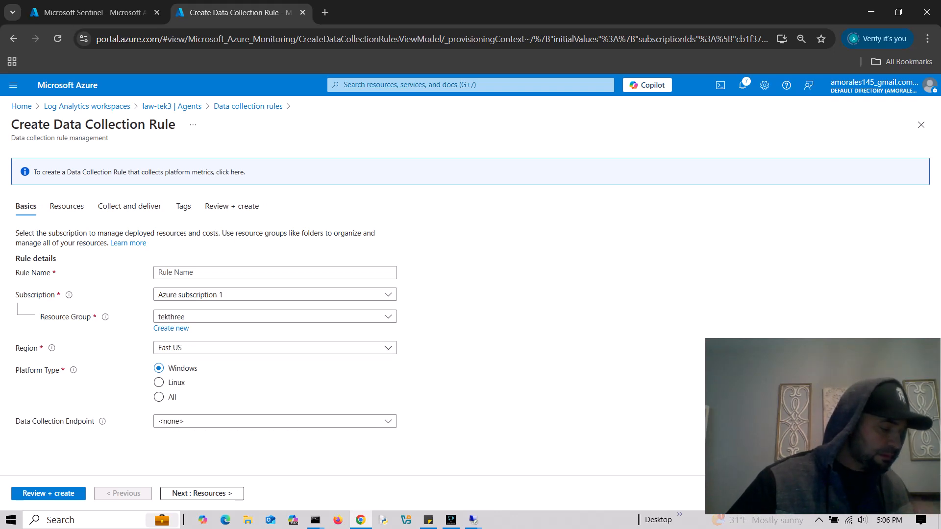
left_click(274, 272)
type("a")
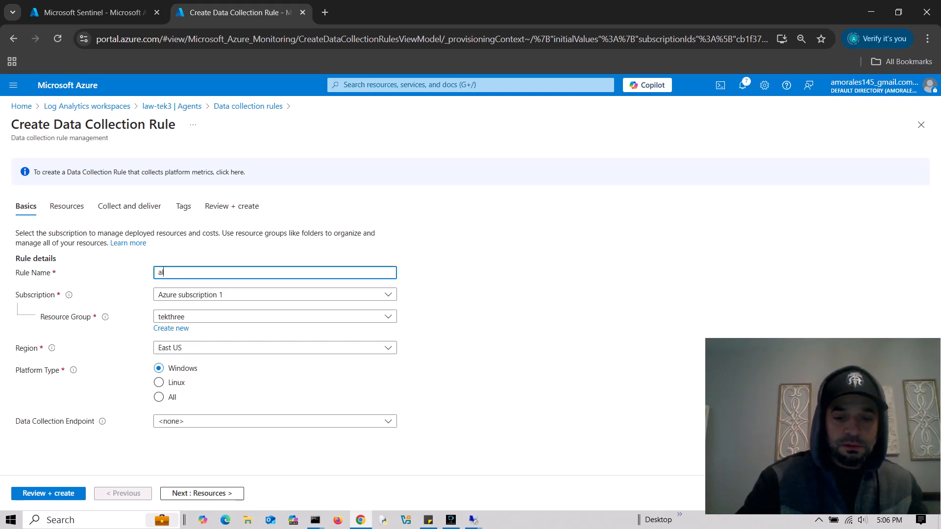
type("ll-rule")
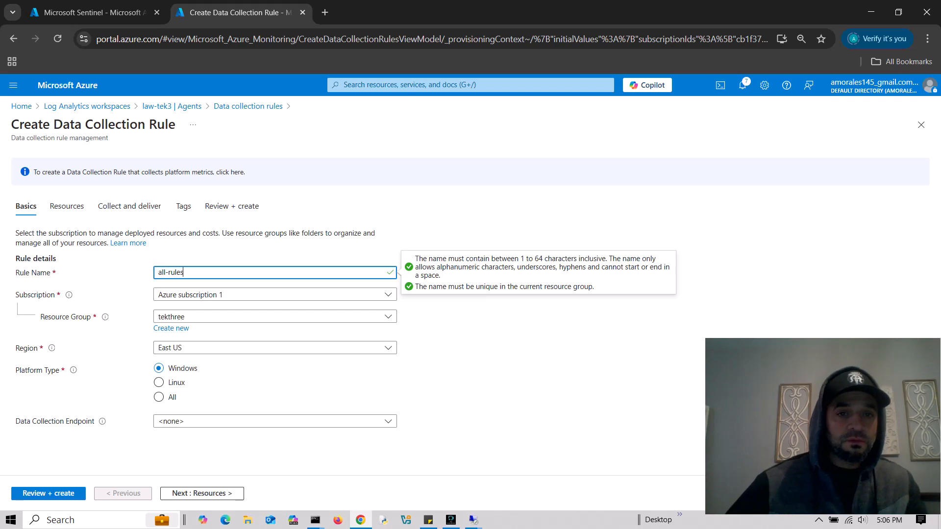
type("s")
left_click(274, 387)
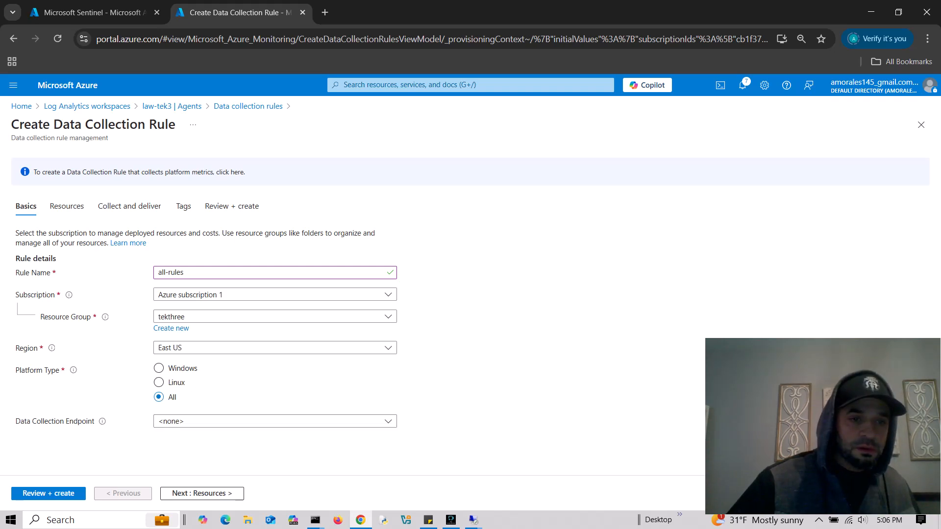
left_click(388, 421)
left_click(363, 385)
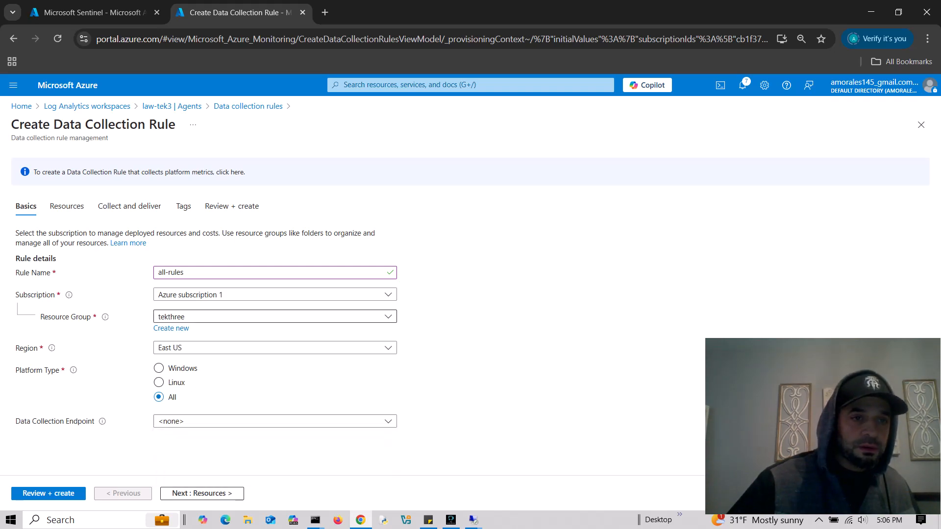
left_click(215, 494)
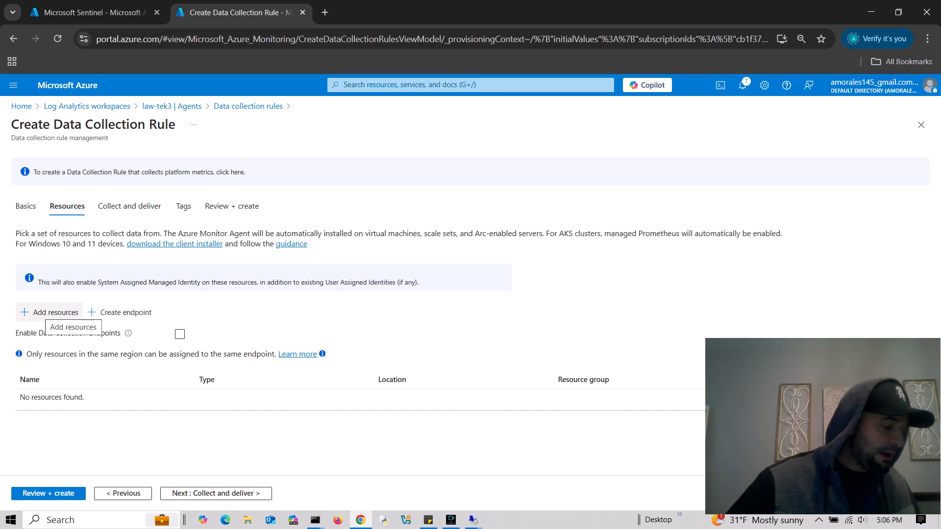
- Add the Linux and win10 VMs from tekthree as resources, then continue to Collect and deliver
left_click(49, 312)
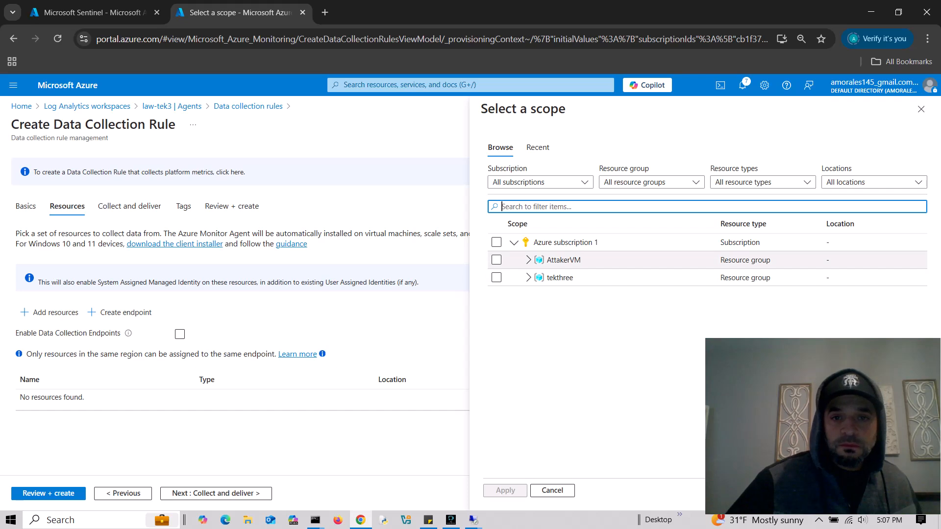
left_click(527, 277)
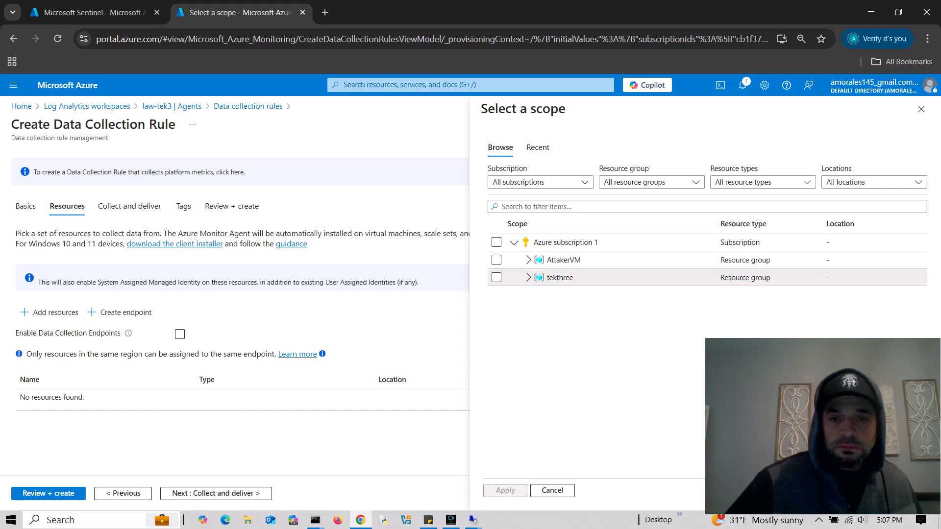
left_click(497, 295)
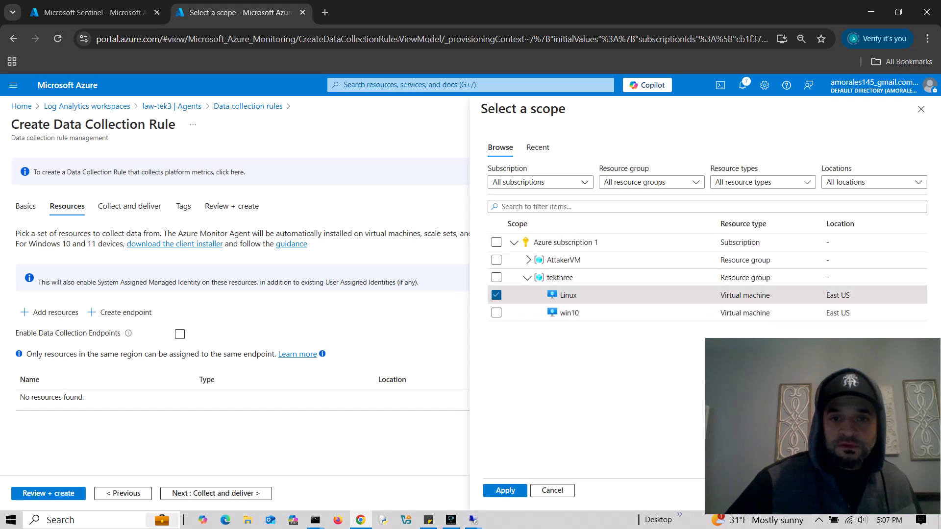
left_click(496, 312)
left_click(505, 491)
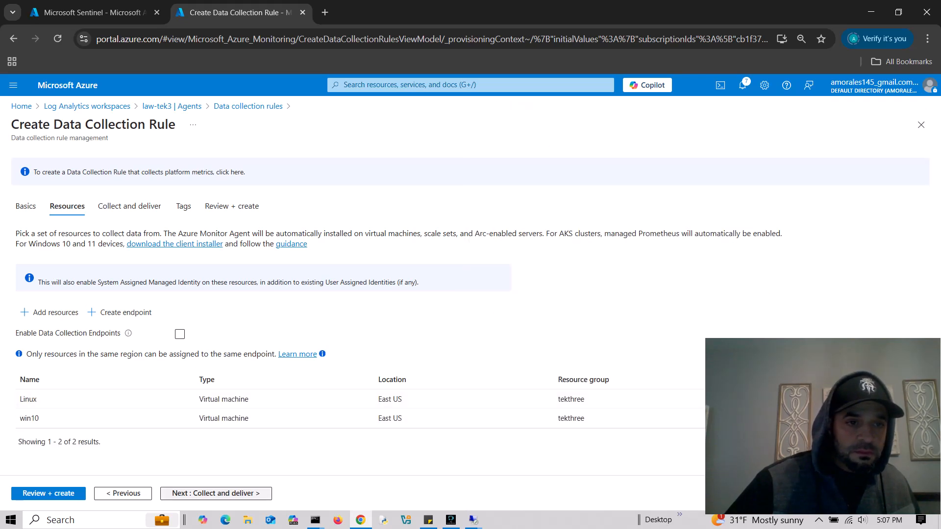
left_click(216, 493)
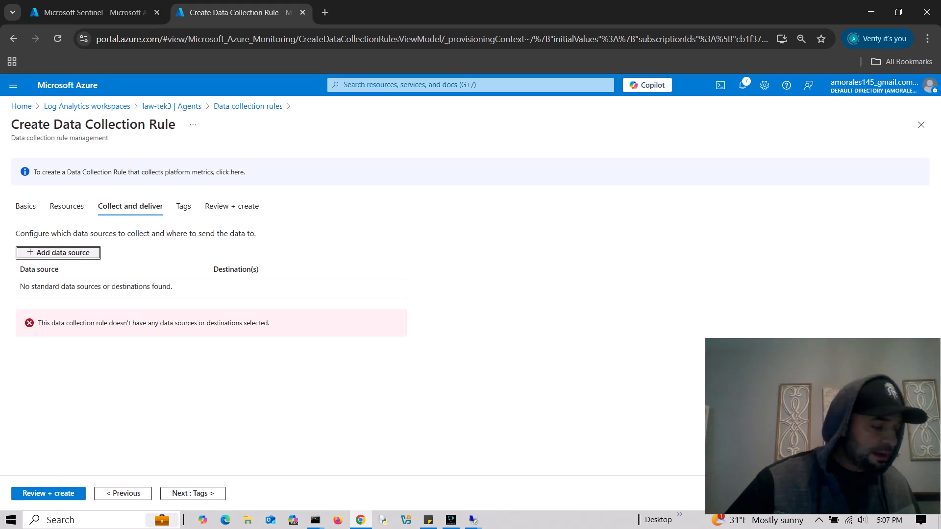
- Add a Windows Event Logs data source collecting Basic Security audit success and audit failure
left_click(59, 253)
left_click_drag(817, 422, 189, 403)
left_click(707, 198)
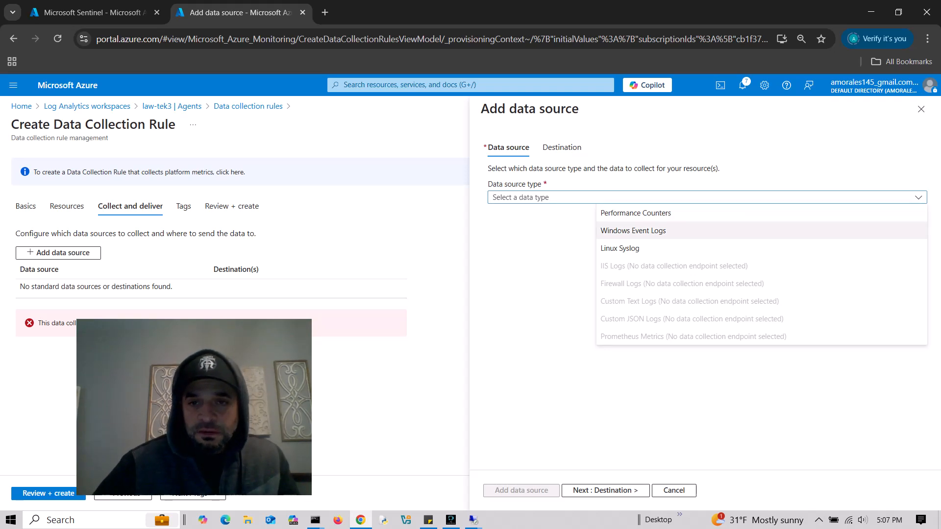
left_click(632, 230)
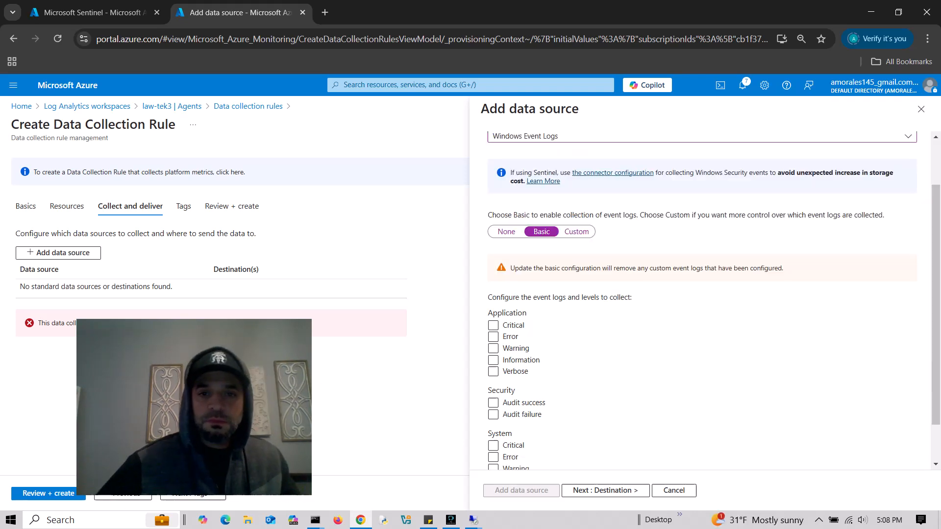
scroll(702, 302, "up", 1)
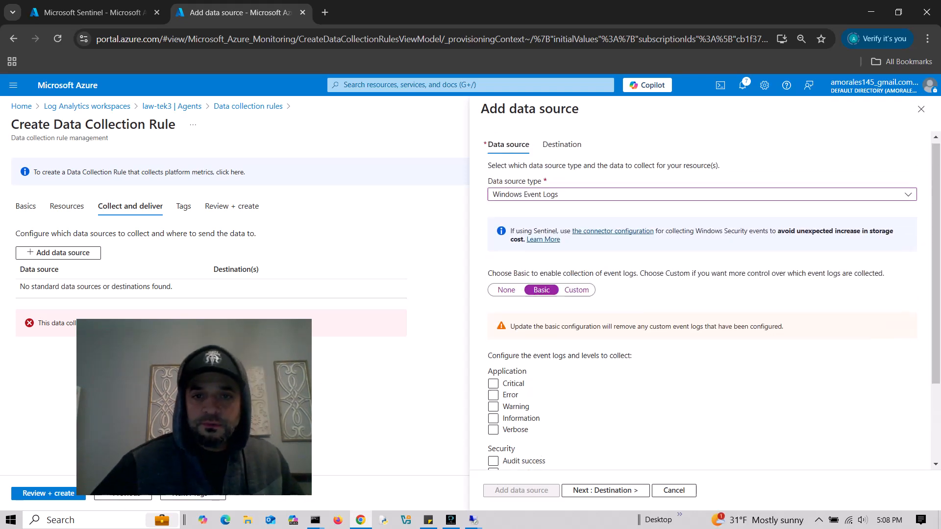
scroll(701, 302, "down", 2)
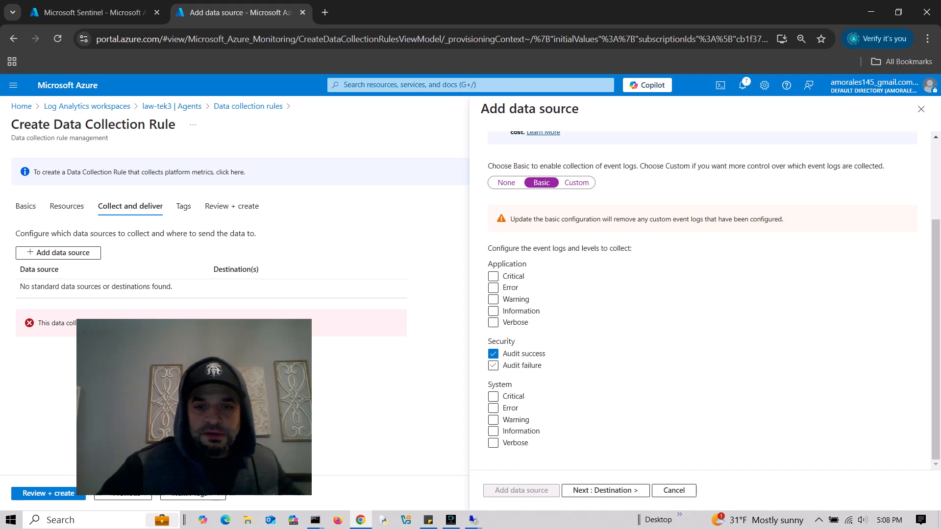
- Send it to Azure Monitor Logs in Azure subscription 1, workspace law-tek3, and add the source
left_click(606, 491)
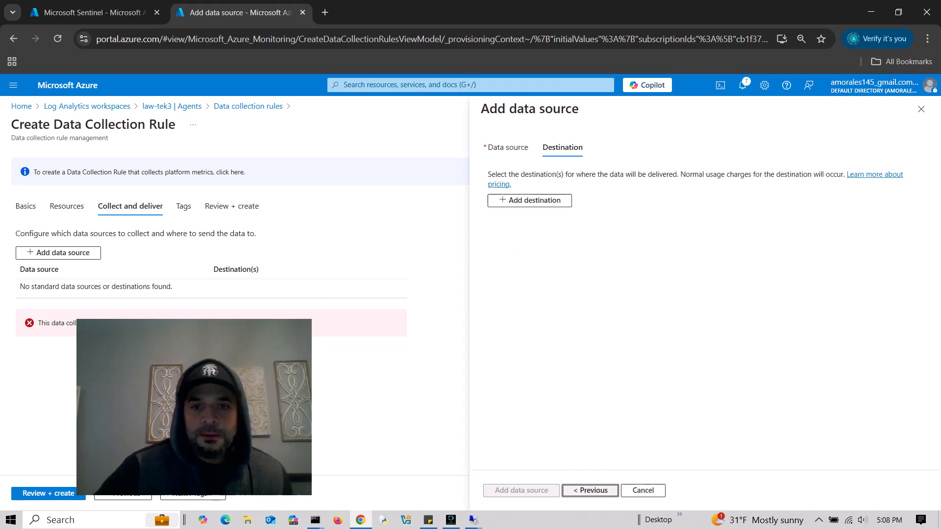
left_click(530, 201)
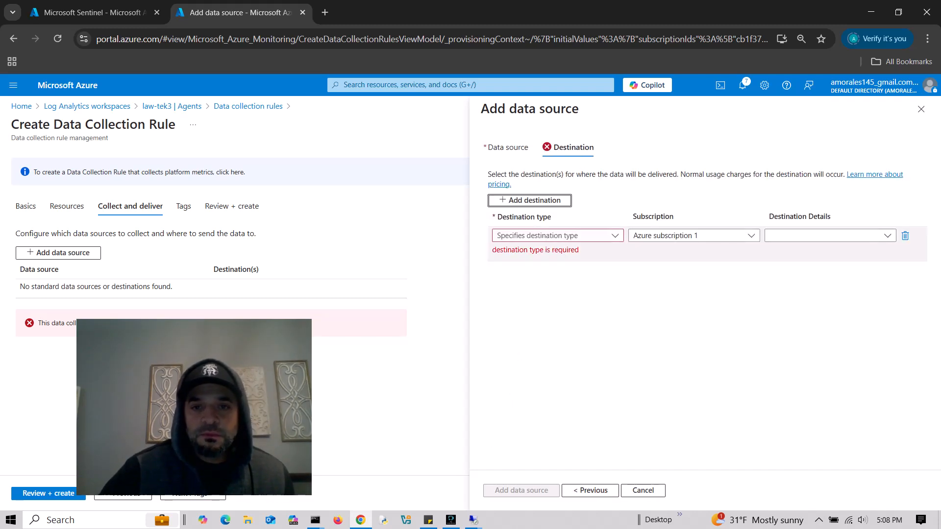
left_click(558, 236)
left_click(558, 251)
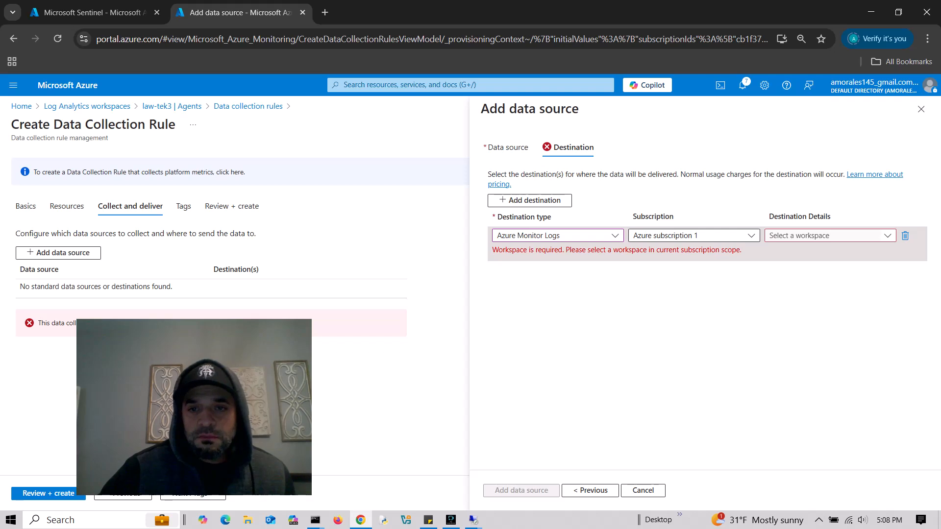
left_click(694, 236)
left_click(694, 272)
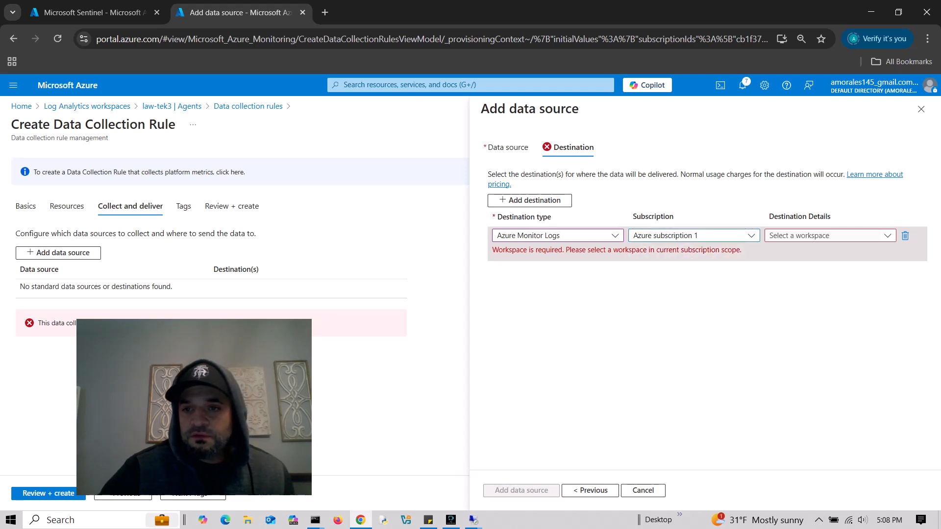
left_click(830, 235)
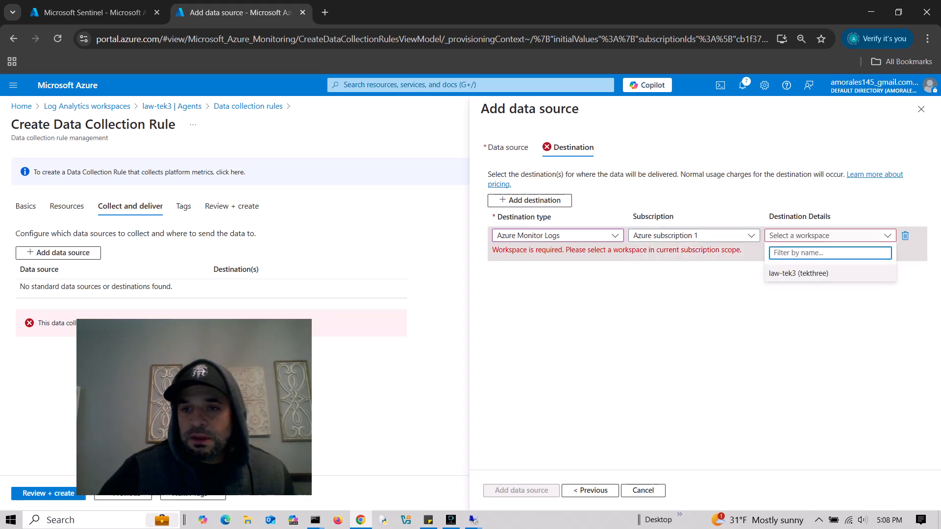
left_click(798, 273)
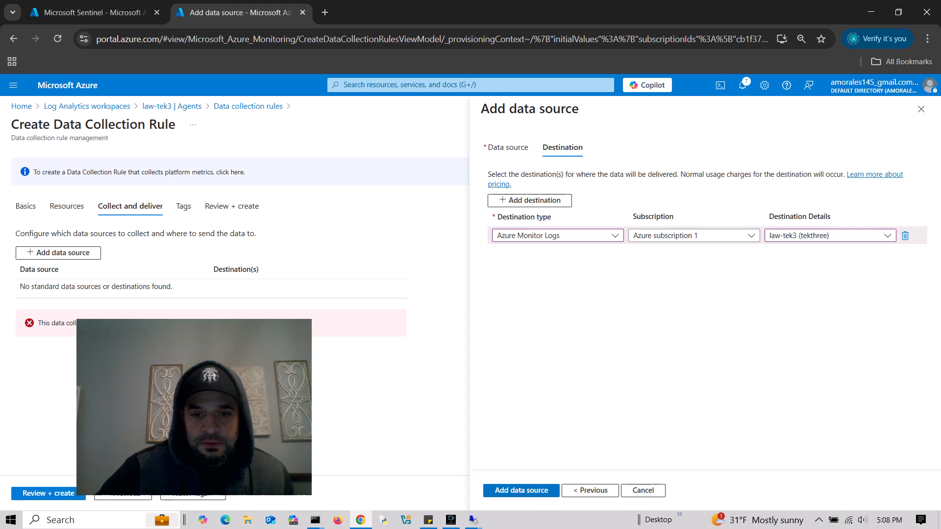
left_click(521, 491)
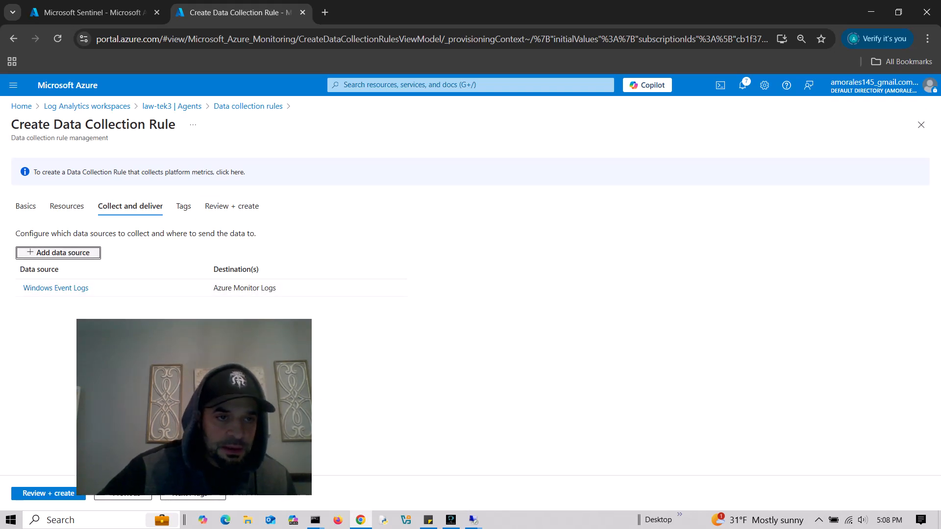
- Add a Linux Syslog data source with minimum log level LOG_DEBUG
key("Return")
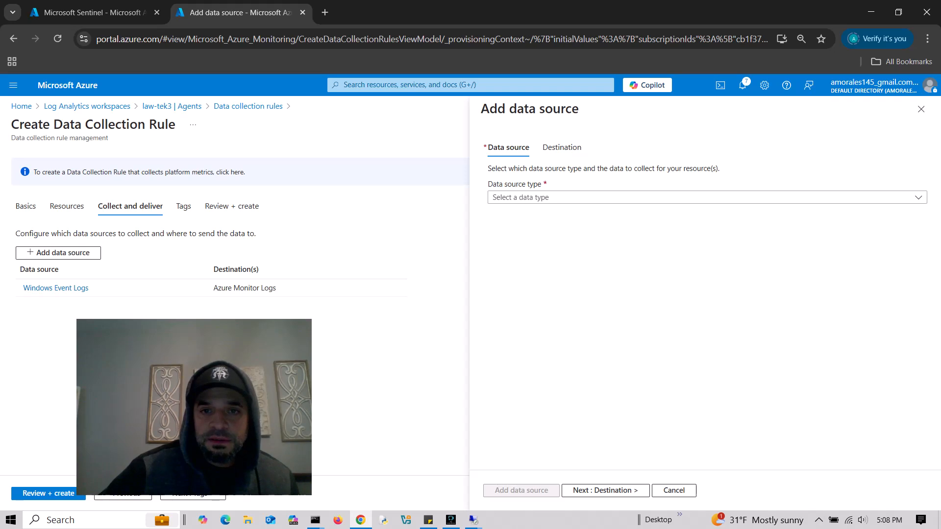
left_click(707, 197)
left_click(620, 249)
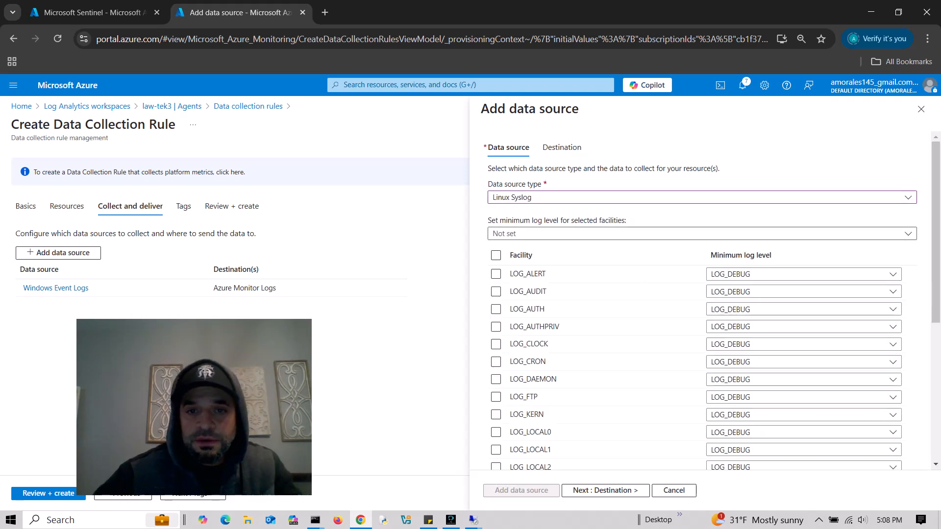
left_click(701, 234)
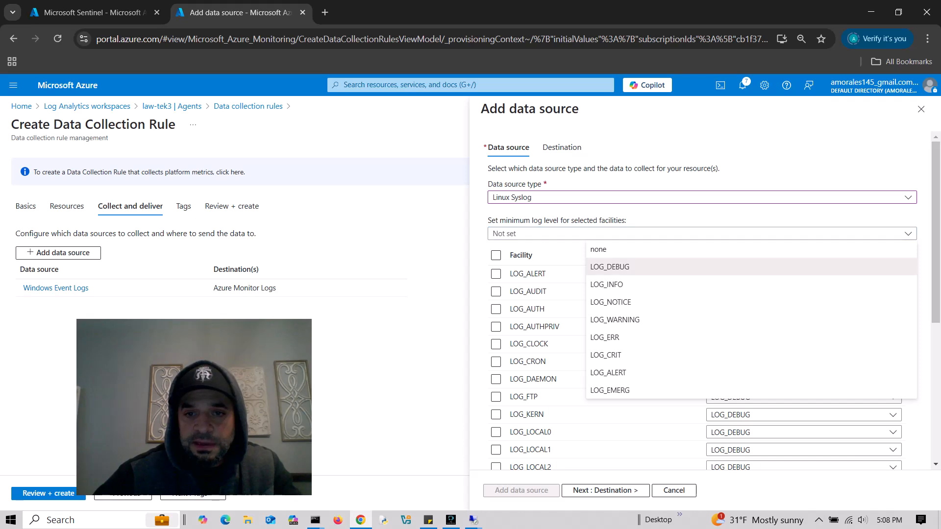
left_click(637, 267)
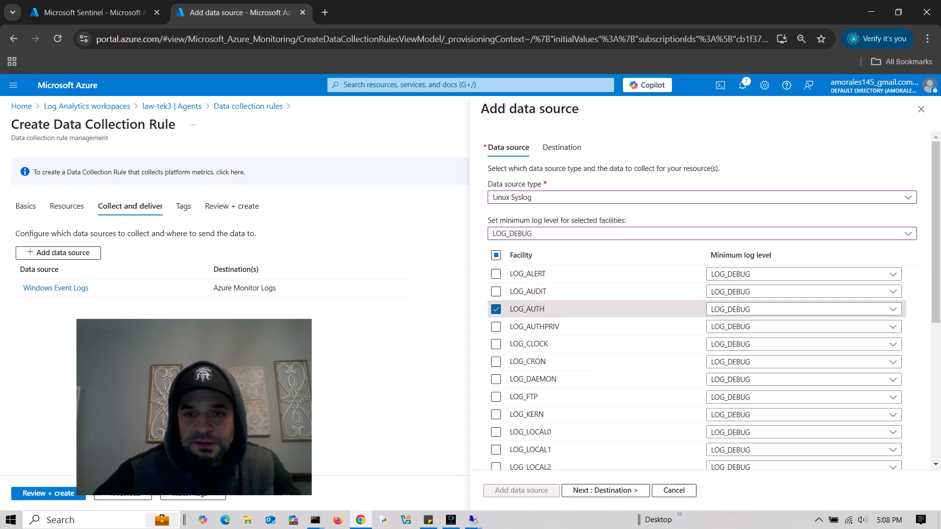
left_click(803, 274)
- Set facilities LOG_UUCP up through LOG_FTP, including LOG_LOCAL0–7 and LOG_KERN, to none
scroll(804, 229, "down", 5)
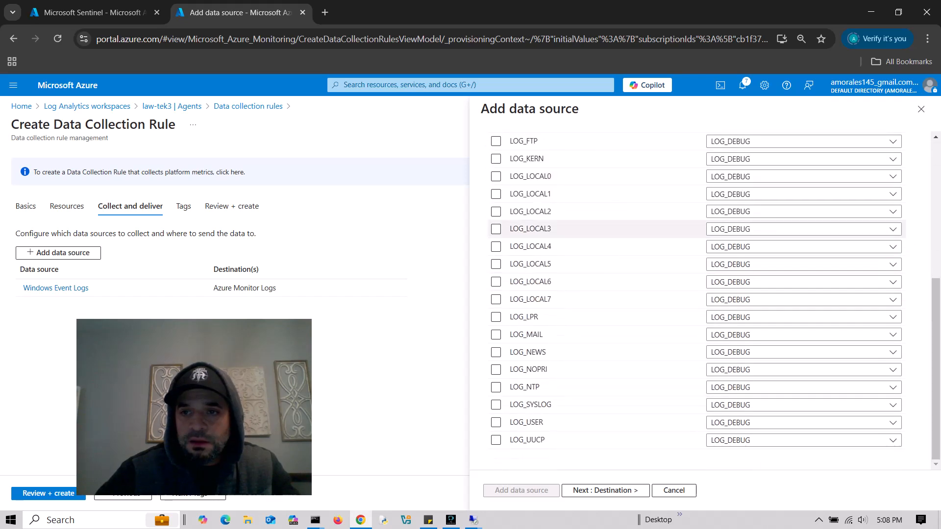
left_click(803, 440)
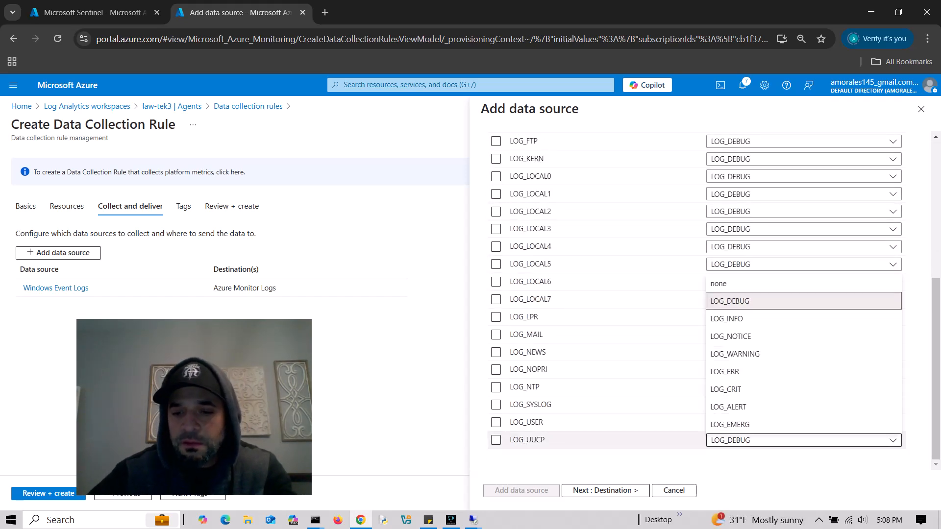
left_click(803, 283)
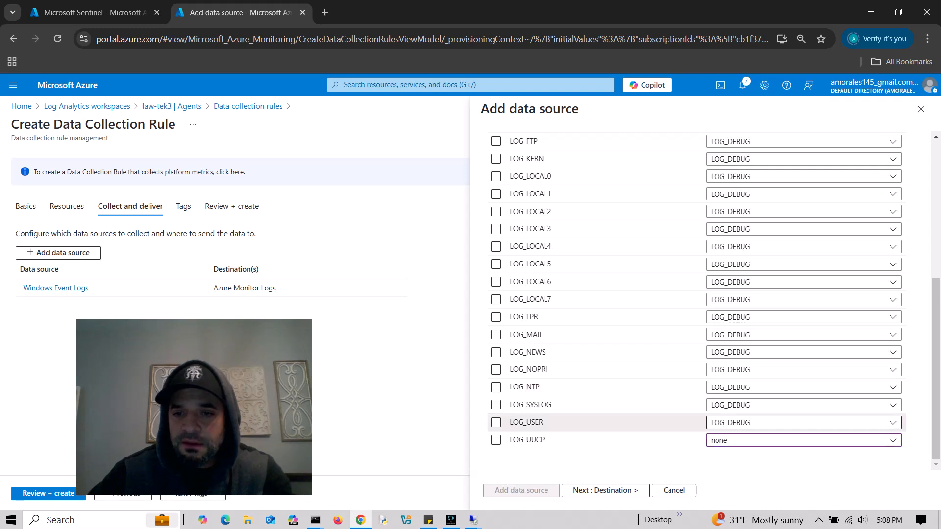
left_click(804, 422)
left_click(804, 266)
left_click(804, 405)
left_click(803, 248)
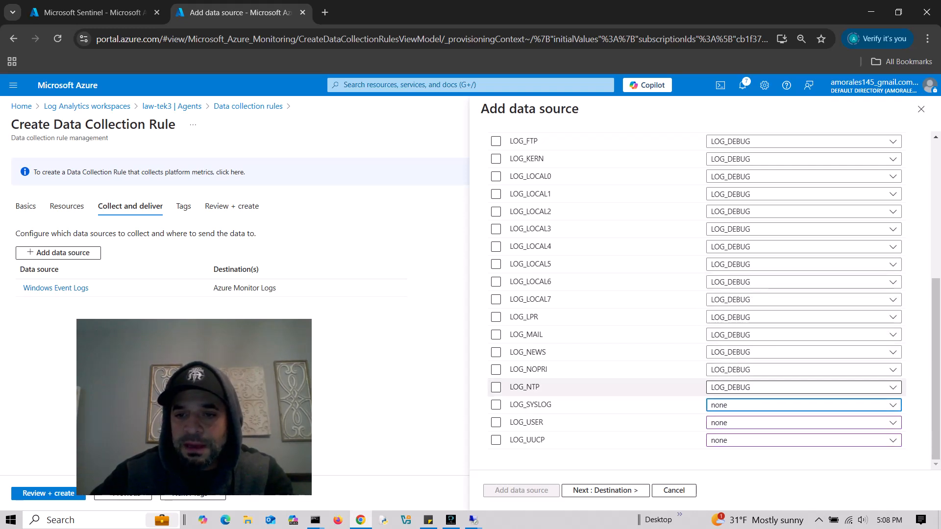
left_click(804, 387)
left_click(803, 231)
left_click(804, 370)
left_click(804, 213)
left_click(804, 352)
left_click(803, 195)
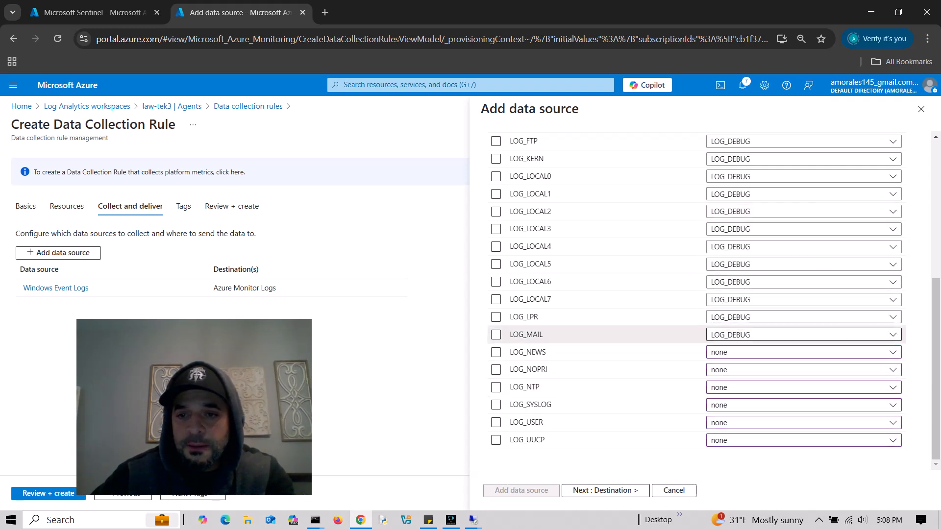
left_click(803, 334)
left_click(804, 177)
left_click(804, 316)
left_click(804, 334)
left_click(803, 300)
left_click(804, 315)
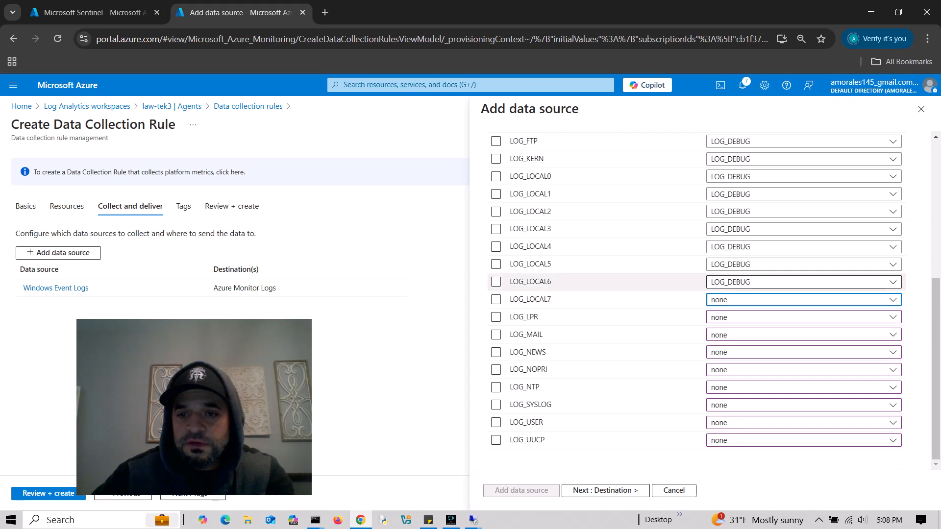
left_click(803, 282)
left_click(803, 298)
left_click(803, 264)
left_click(803, 280)
left_click(804, 247)
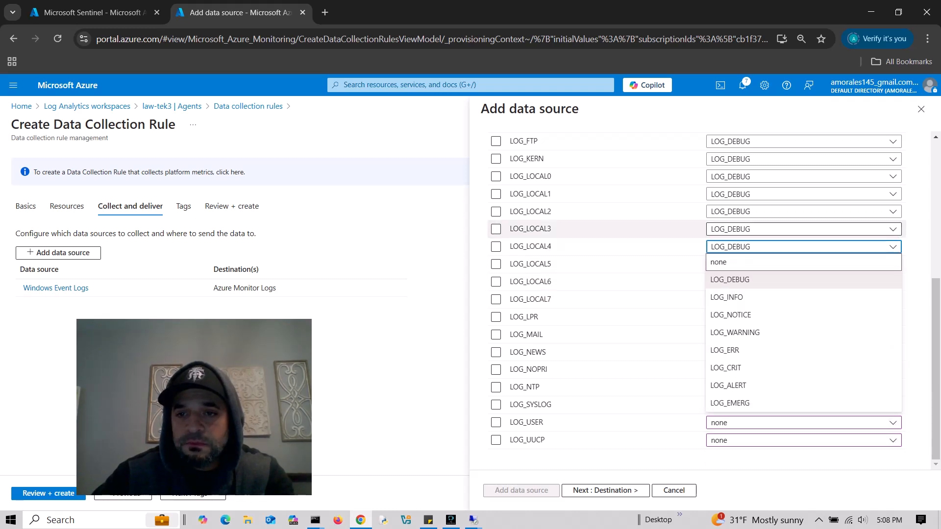
left_click(803, 263)
left_click(803, 229)
left_click(803, 245)
left_click(804, 211)
left_click(804, 227)
left_click(803, 194)
left_click(804, 209)
left_click(804, 177)
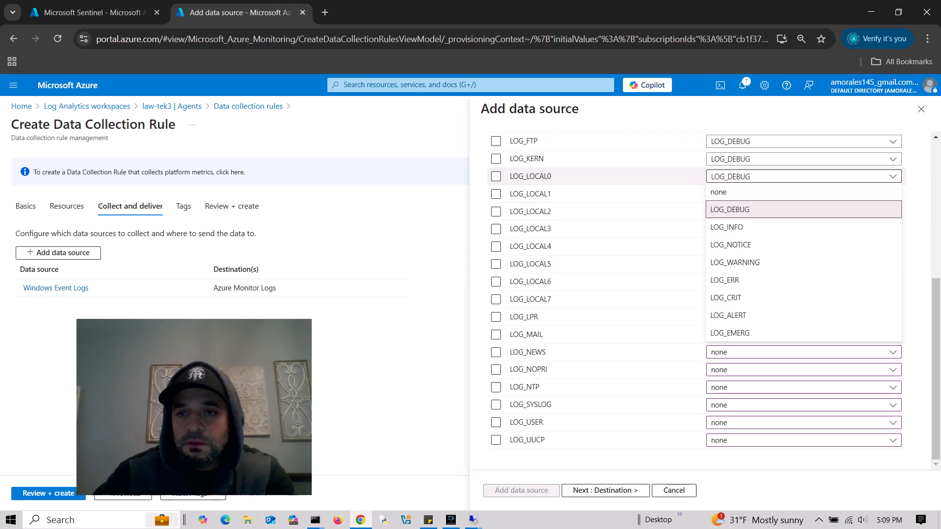
left_click(804, 192)
left_click(804, 158)
left_click(804, 175)
left_click(804, 141)
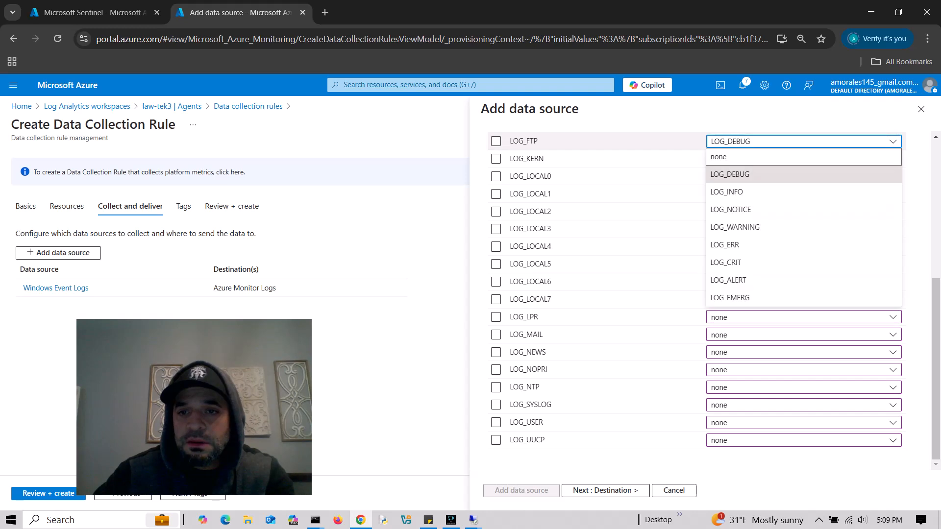
left_click(804, 157)
- Set LOG_DAEMON, LOG_CRON, LOG_CLOCK, LOG_AUTHPRIV, LOG_AUDIT and LOG_ALERT to none, leaving only LOG_AUTH
scroll(803, 294, "up", 5)
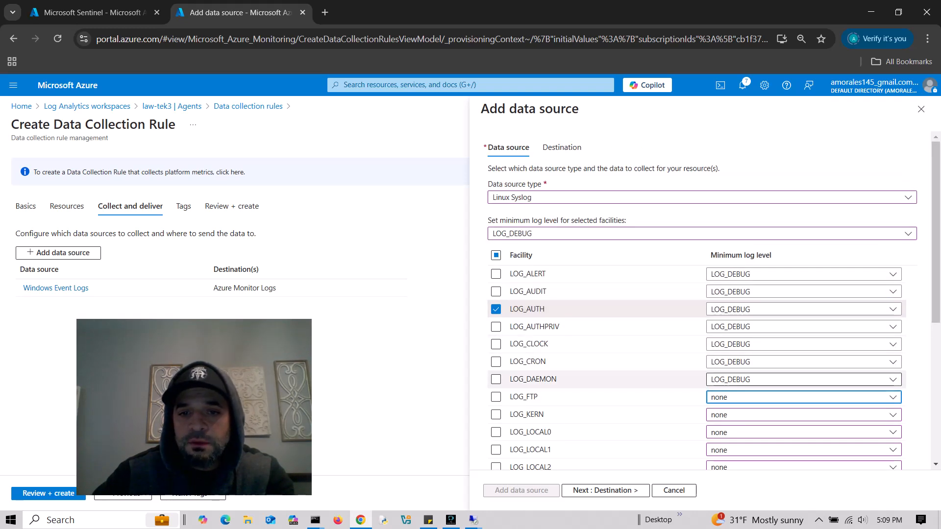
left_click(804, 379)
left_click(804, 346)
left_click(804, 362)
left_click(804, 328)
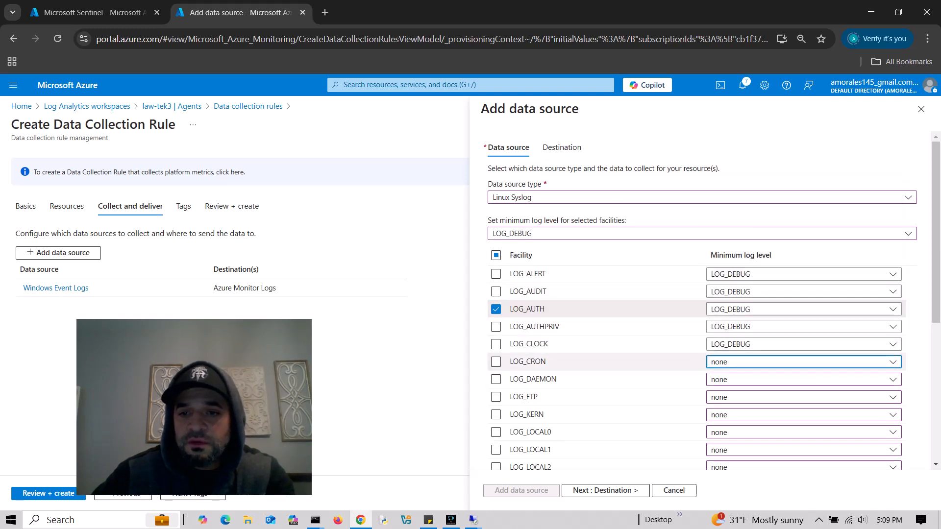
left_click(803, 344)
left_click(804, 311)
left_click(803, 327)
left_click(804, 293)
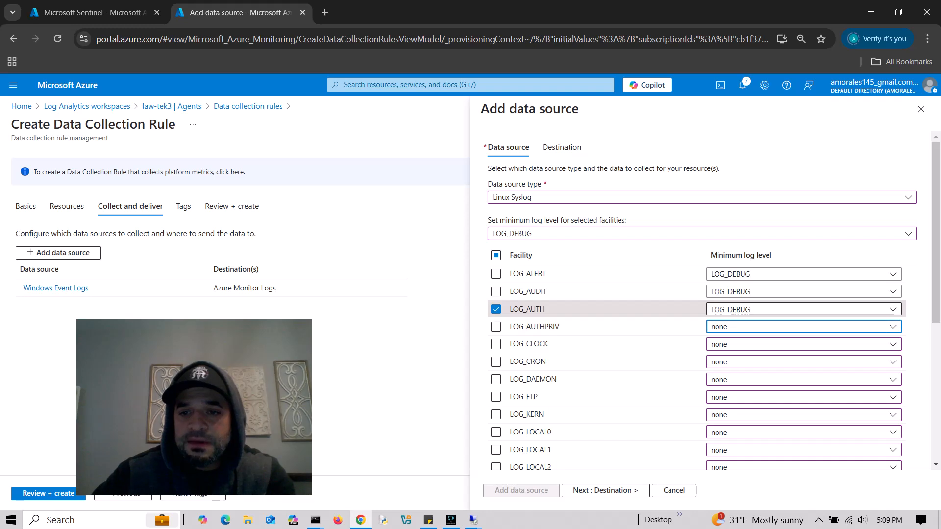
left_click(803, 291)
left_click(804, 308)
left_click(803, 274)
left_click(804, 291)
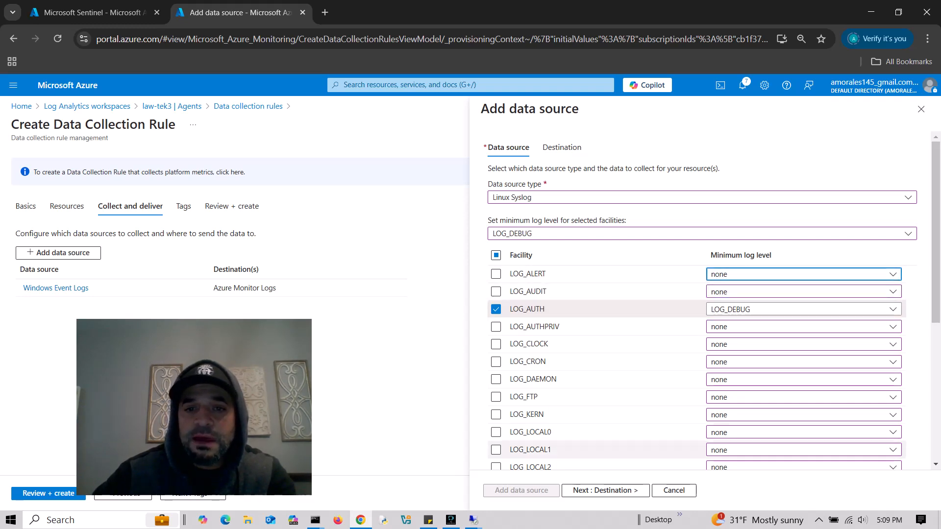
- Send the syslog data to Azure Monitor Logs workspace law-tek3 and add the source
left_click(606, 490)
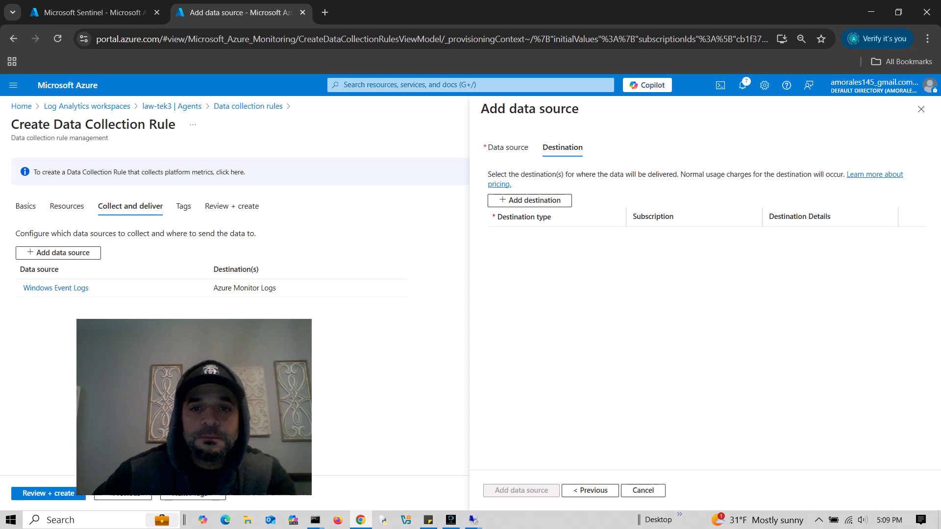
left_click(530, 200)
left_click(557, 236)
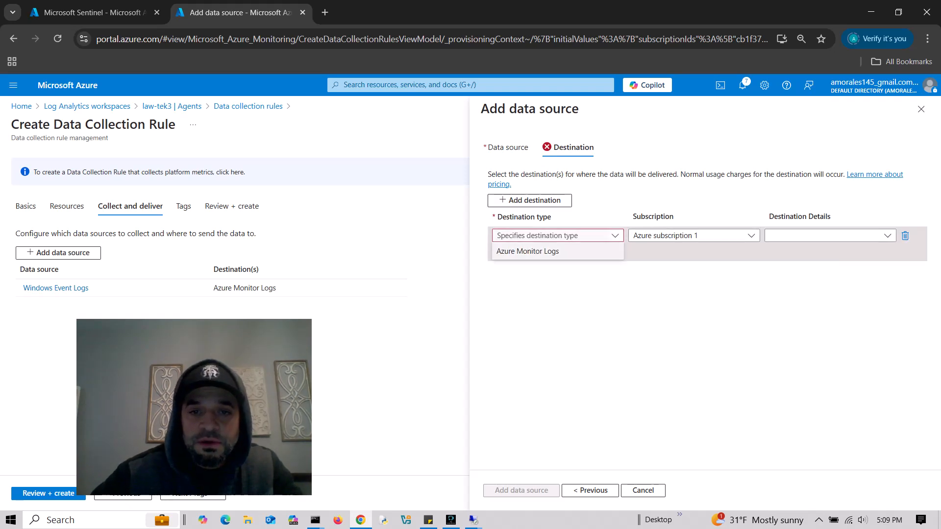
left_click(528, 251)
left_click(694, 235)
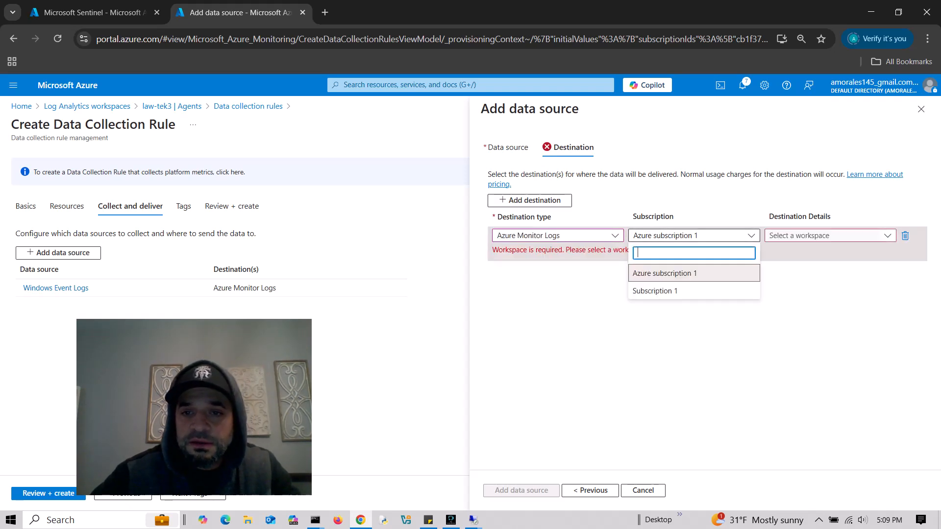
left_click(671, 273)
left_click(830, 236)
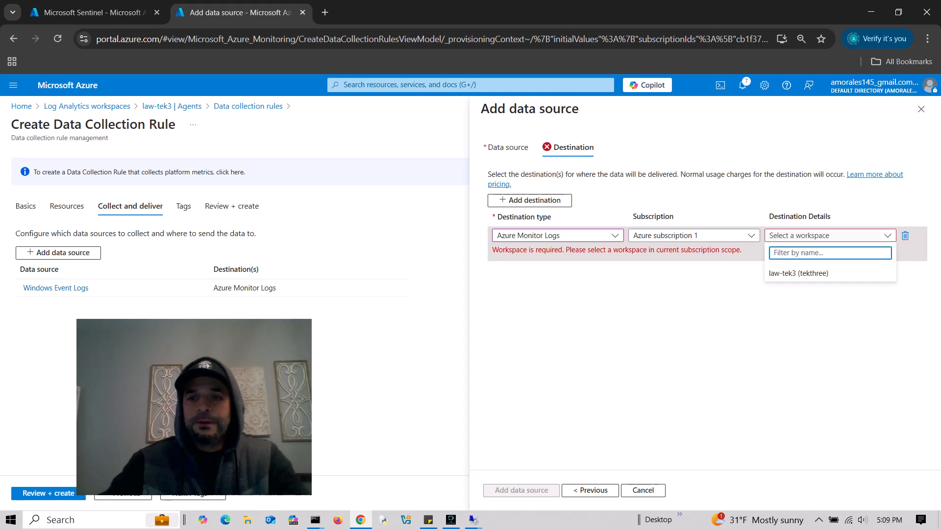
left_click(798, 273)
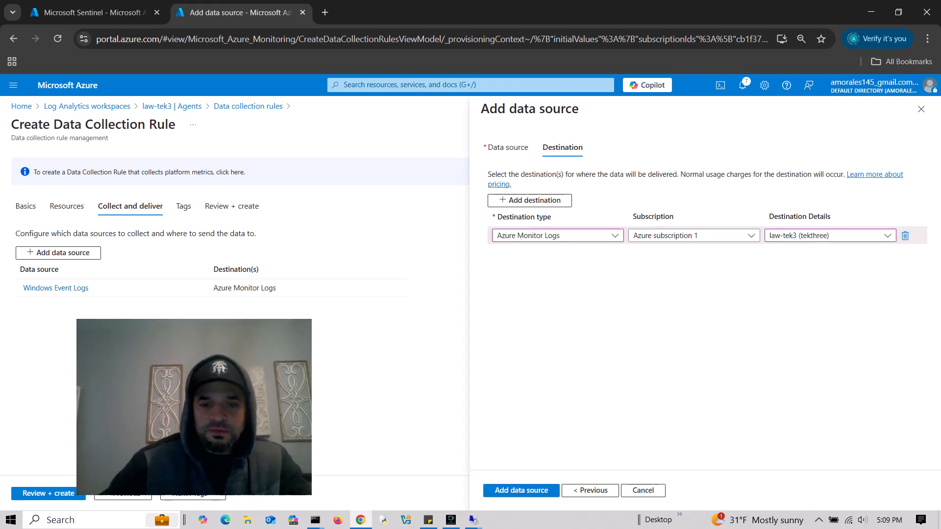
left_click(521, 490)
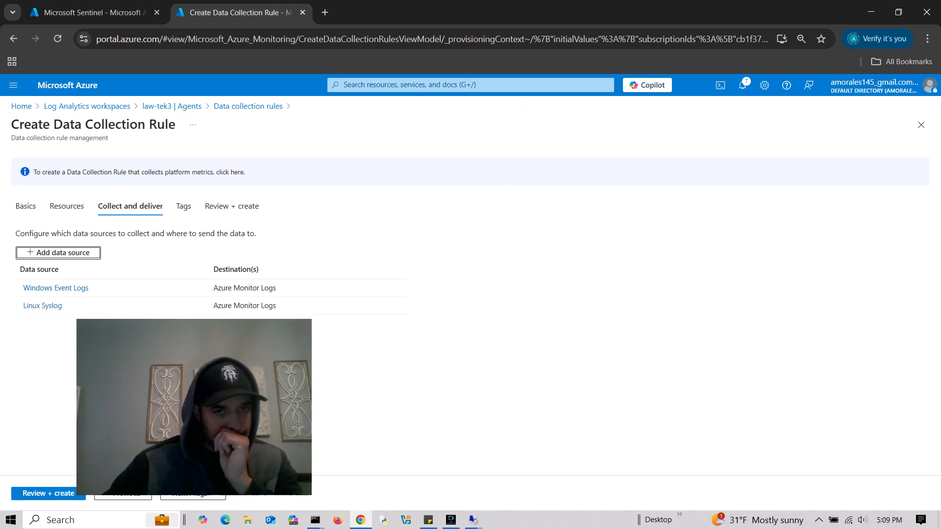
left_click_drag(239, 439, 849, 448)
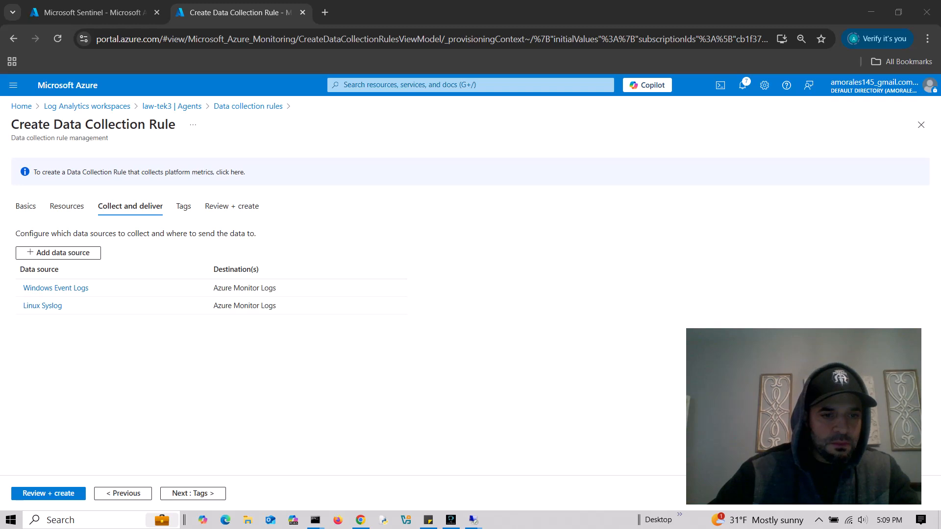
- Pass through Tags to Review + create and create all-rules once validation passes
left_click(193, 494)
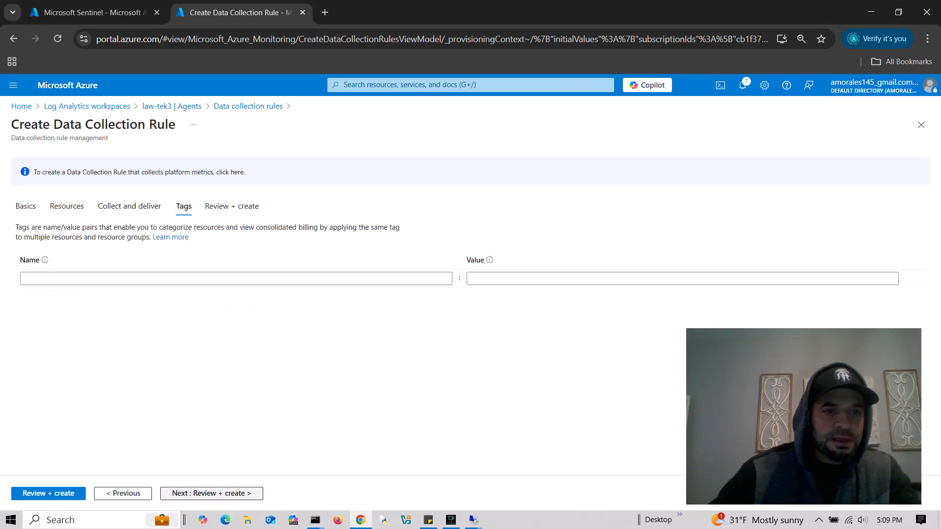
left_click(193, 493)
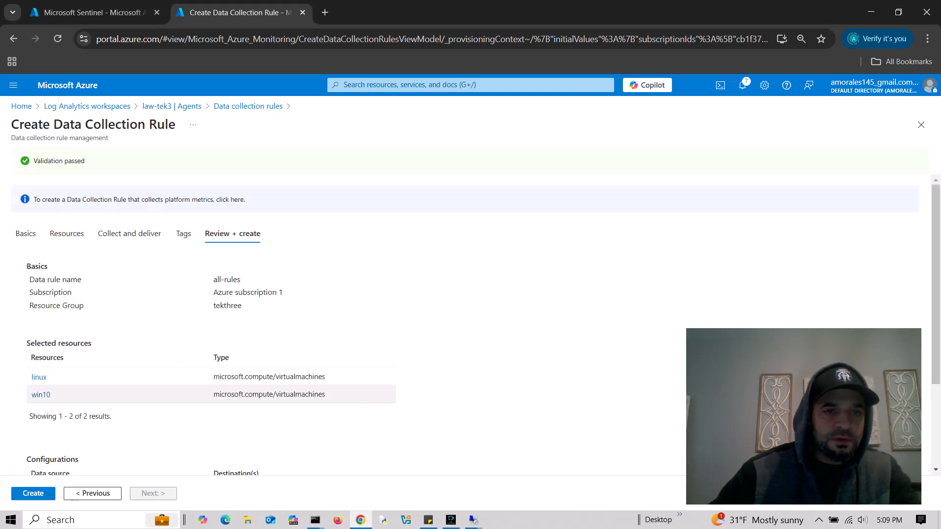
scroll(215, 392, "down", 3)
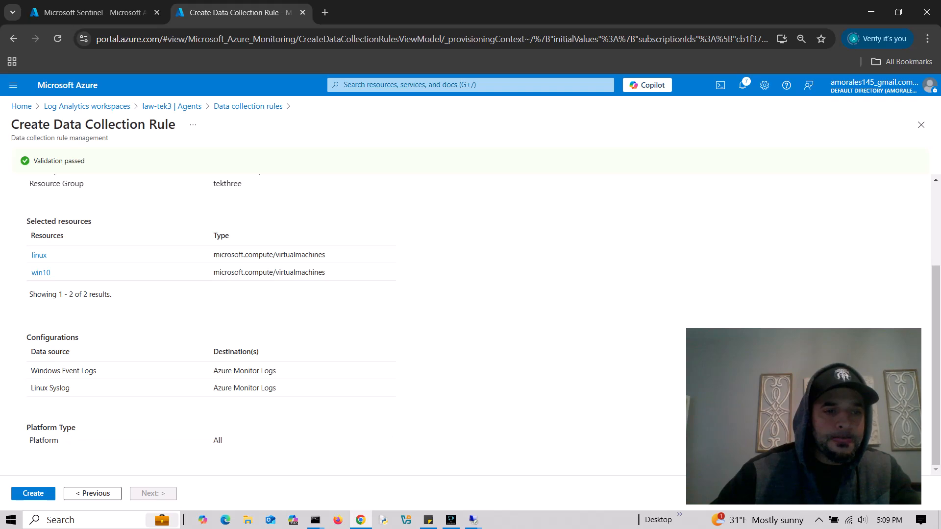
left_click(33, 493)
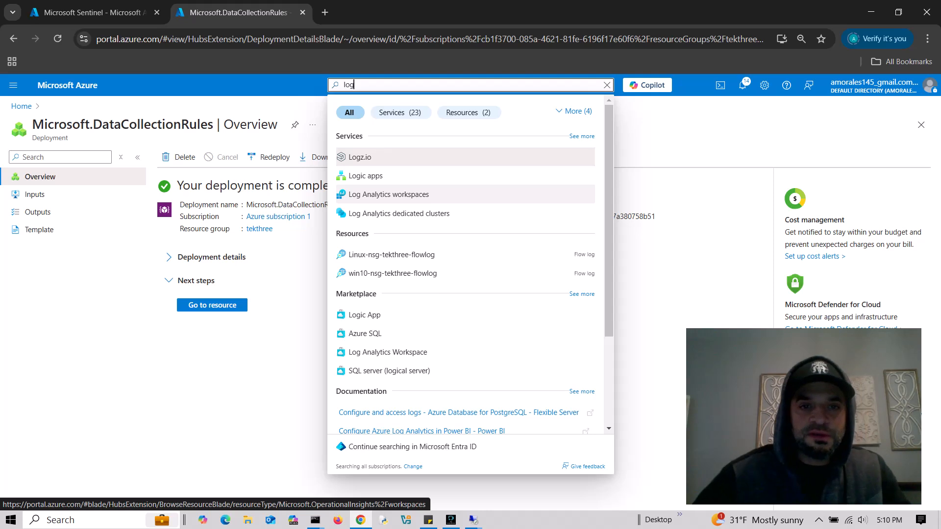
- Open all-rules from the law-tek3 workspace's Agents data collection rules list
left_click(389, 195)
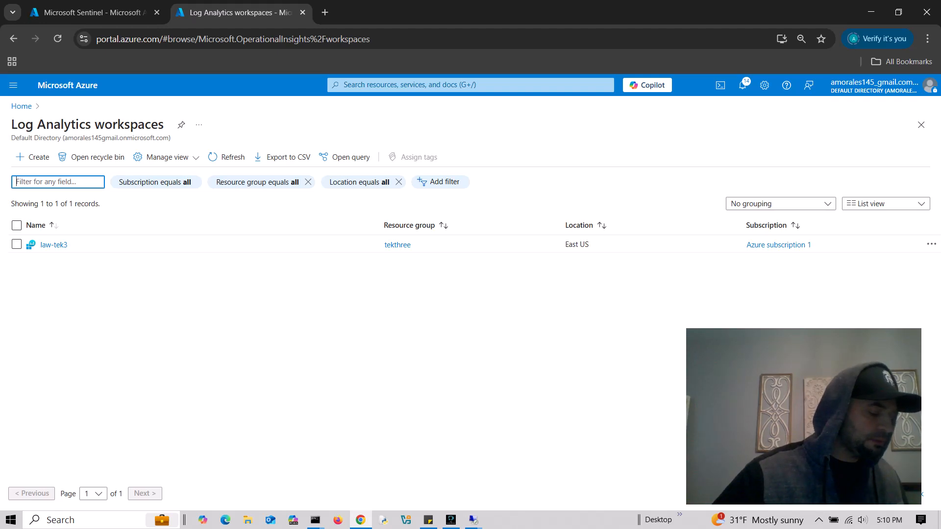
left_click(54, 245)
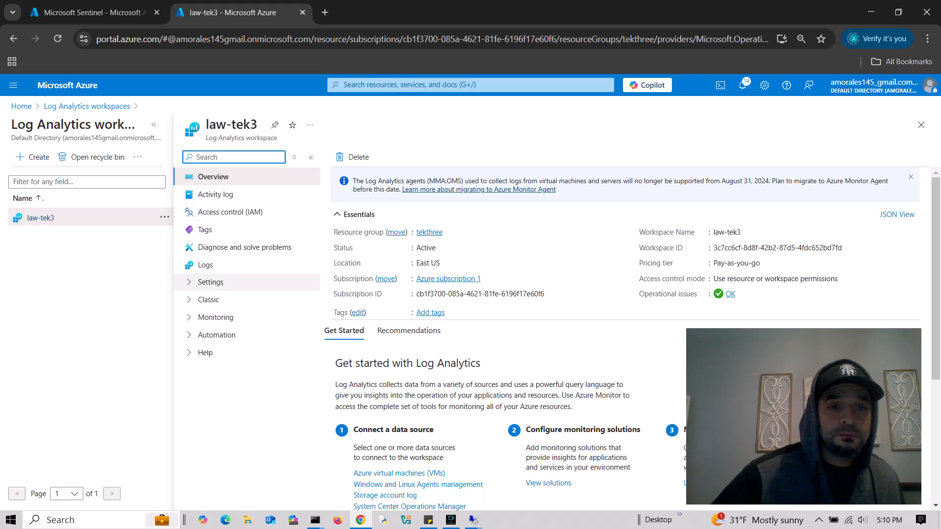
left_click(211, 282)
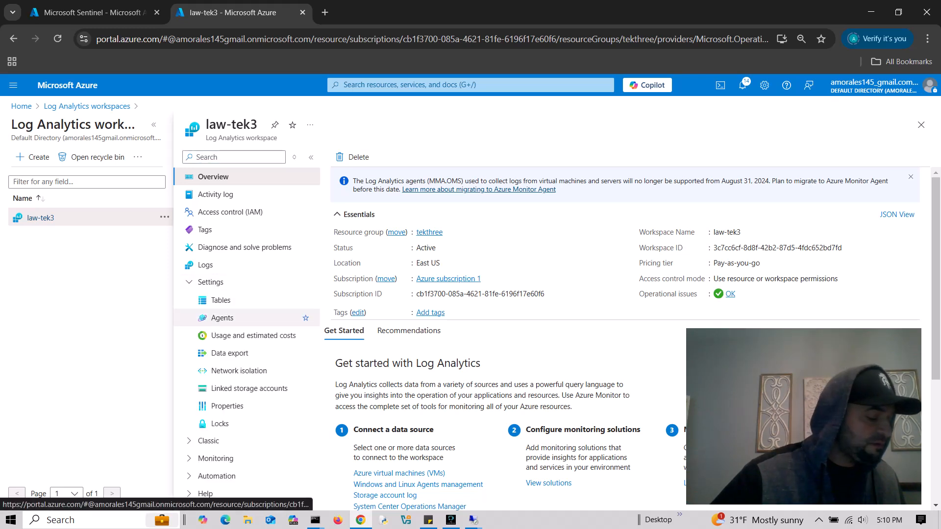
left_click(222, 317)
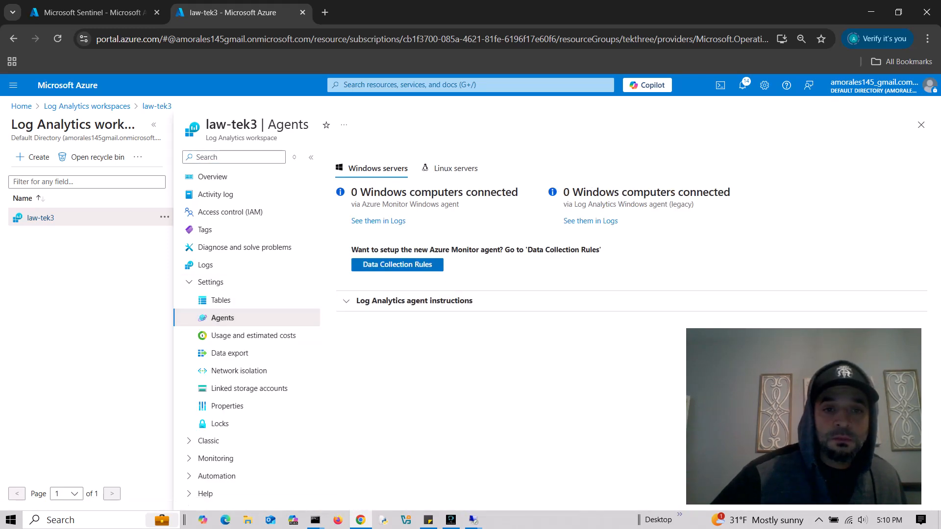
left_click(397, 265)
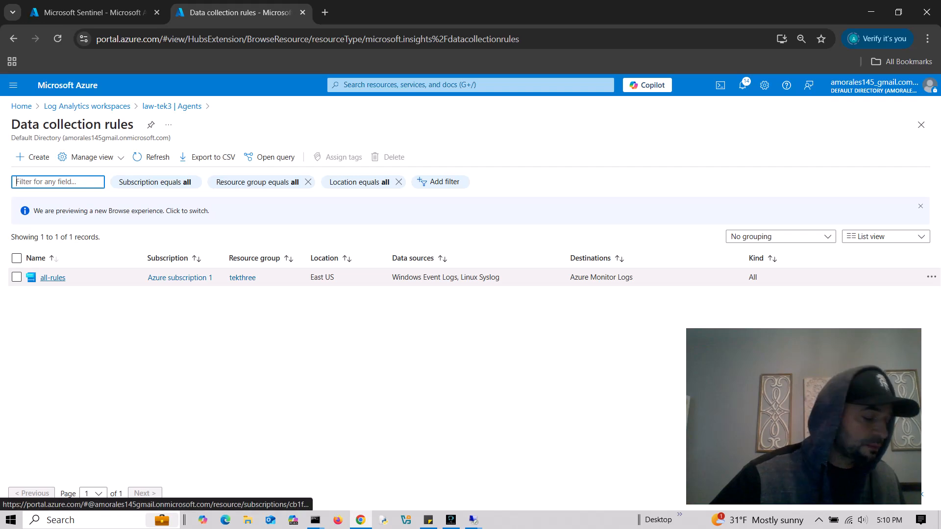
left_click(52, 277)
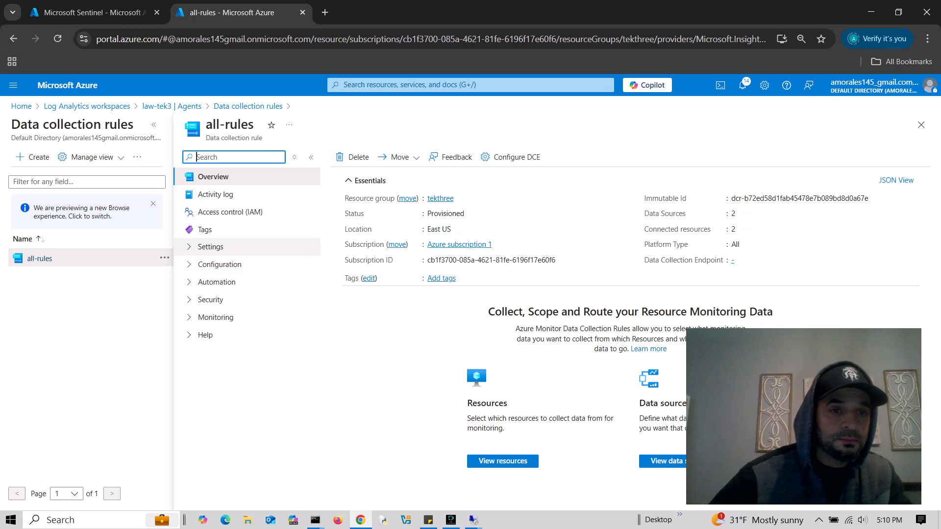
- Switch all-rules' Windows Event Logs source to Custom XPath mode and bring up File Explorer
left_click(210, 247)
left_click(220, 282)
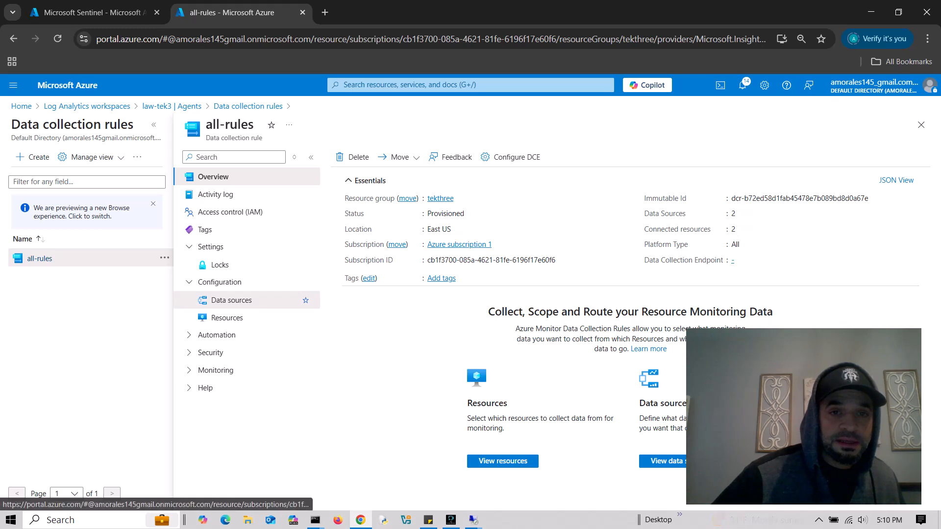
left_click(232, 300)
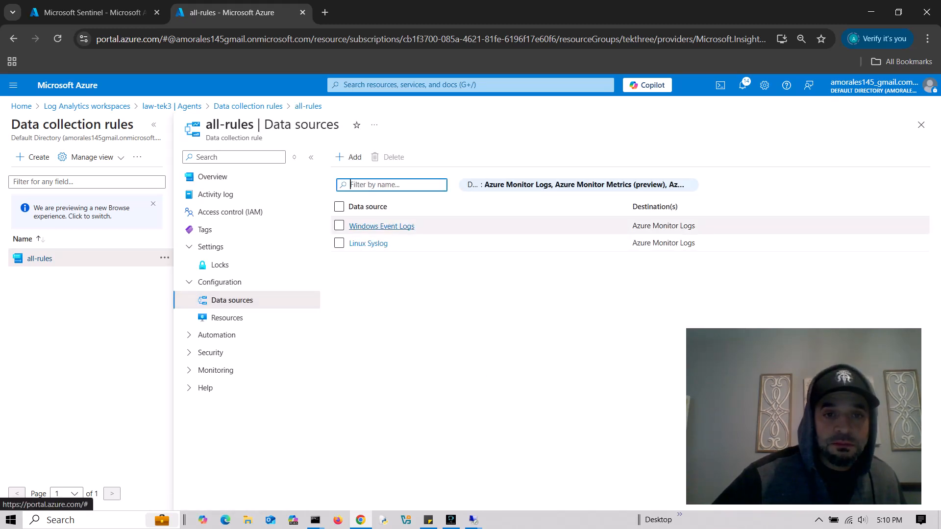
left_click(382, 226)
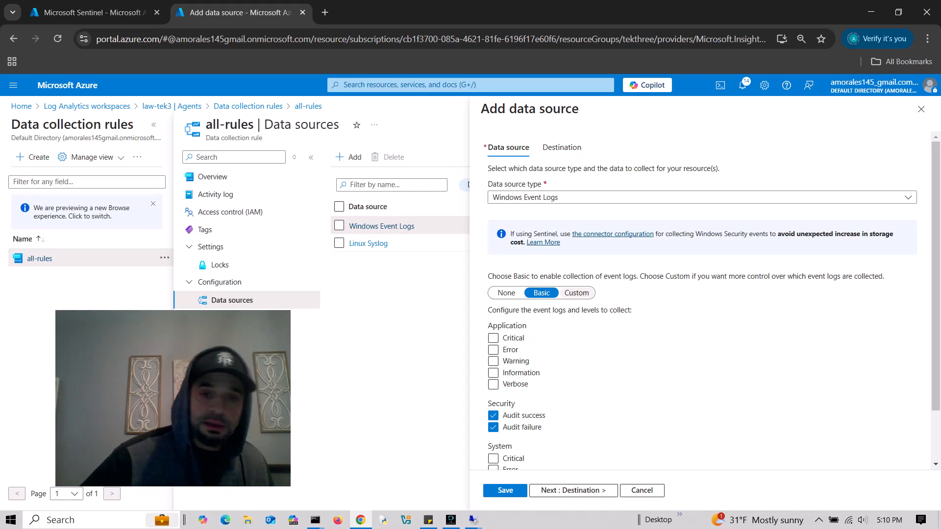
left_click(576, 293)
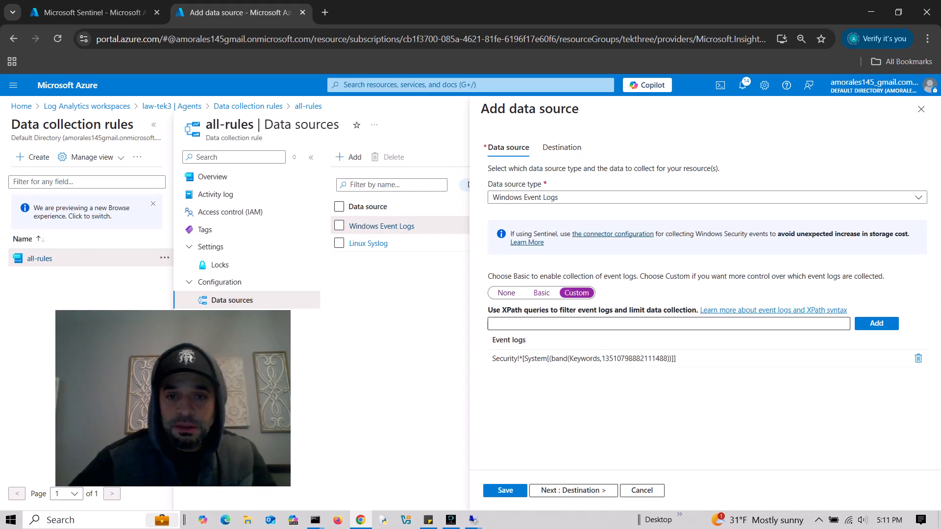
left_click(578, 323)
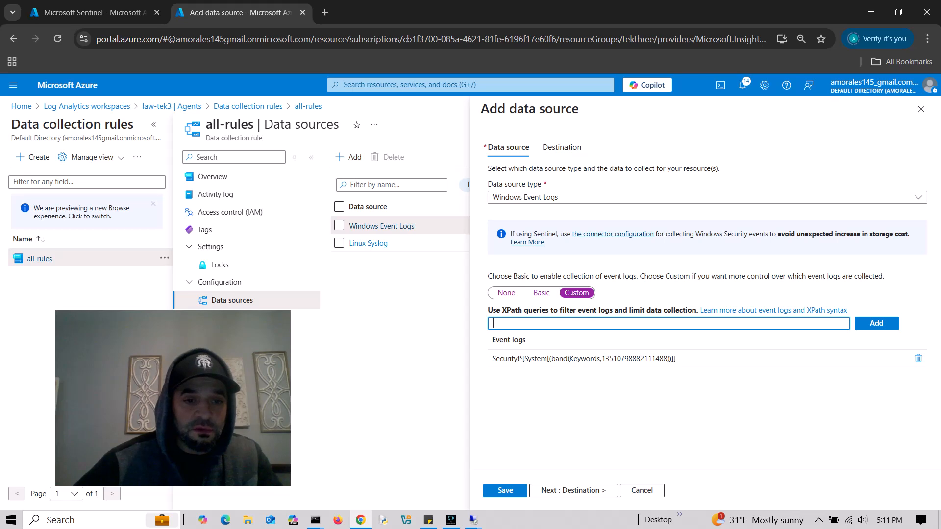
key("super+e")
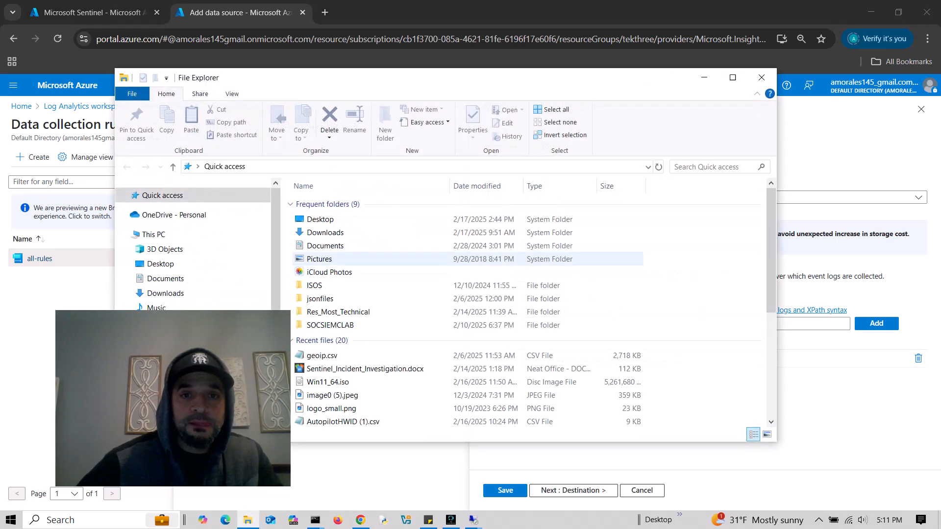
- Open XpathWinDefender.txt from Desktop\SOCSIEMCLAB\jsonfiles and select the Windows Defender query line
left_click(160, 264)
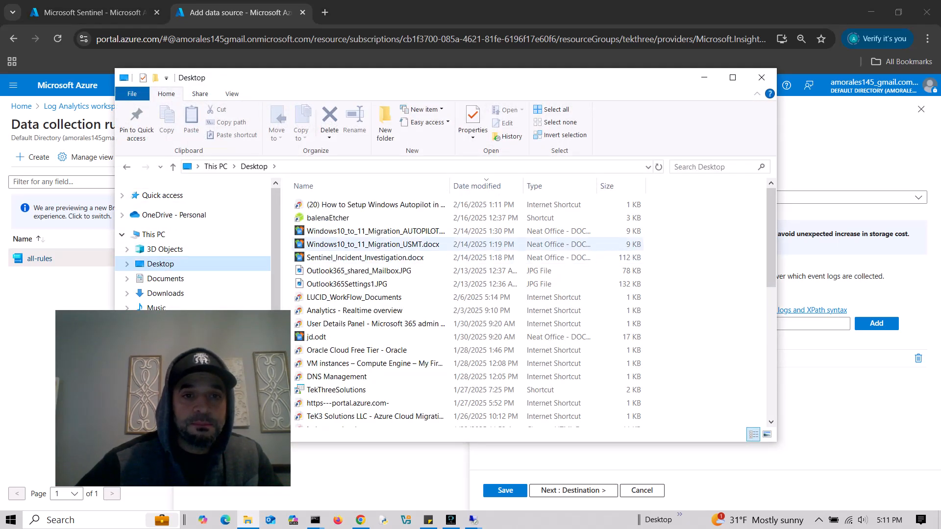
scroll(343, 343, "down", 5)
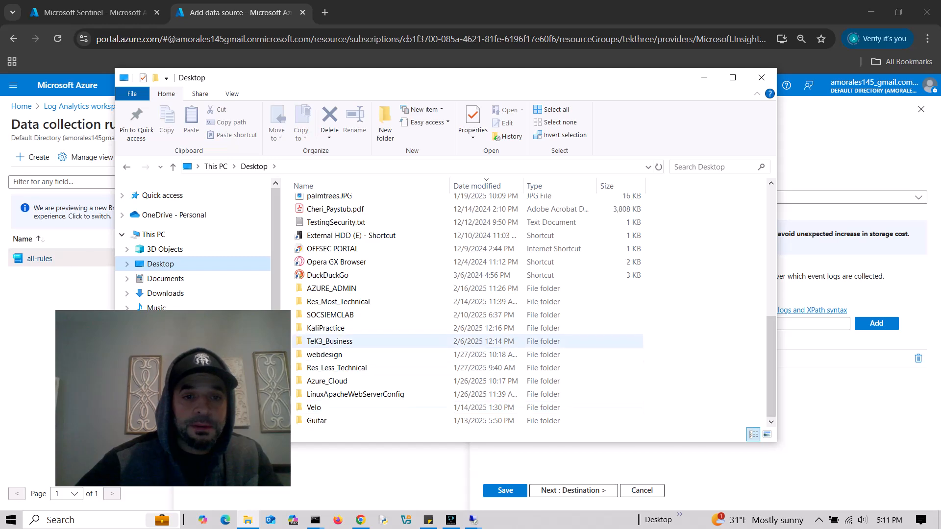
double_click(330, 315)
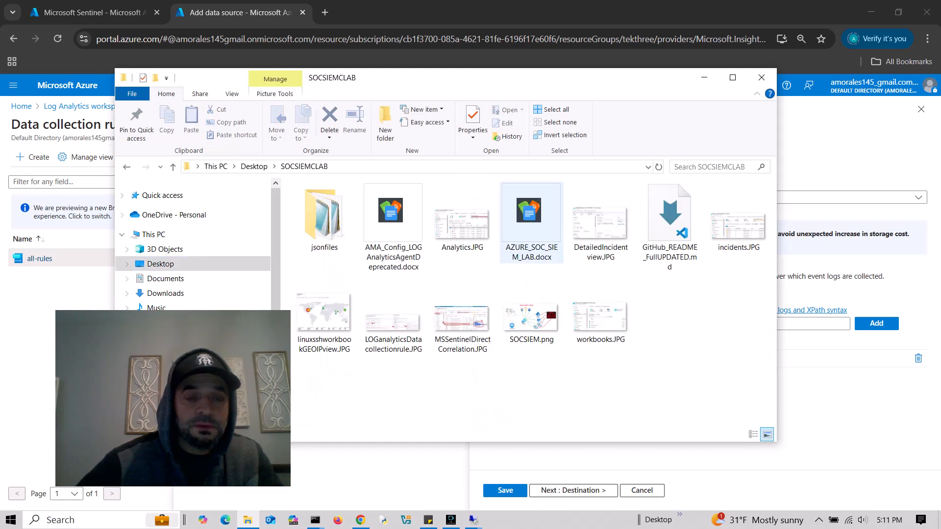
double_click(324, 216)
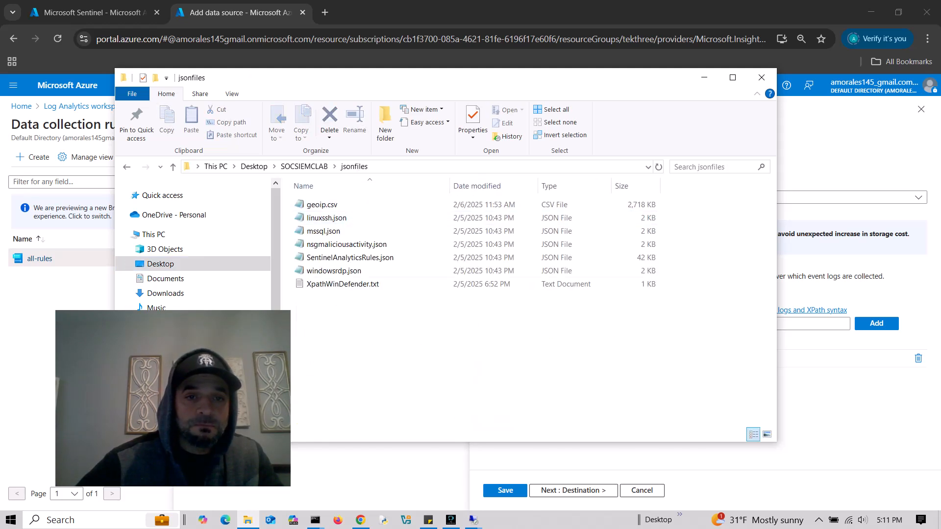
double_click(343, 284)
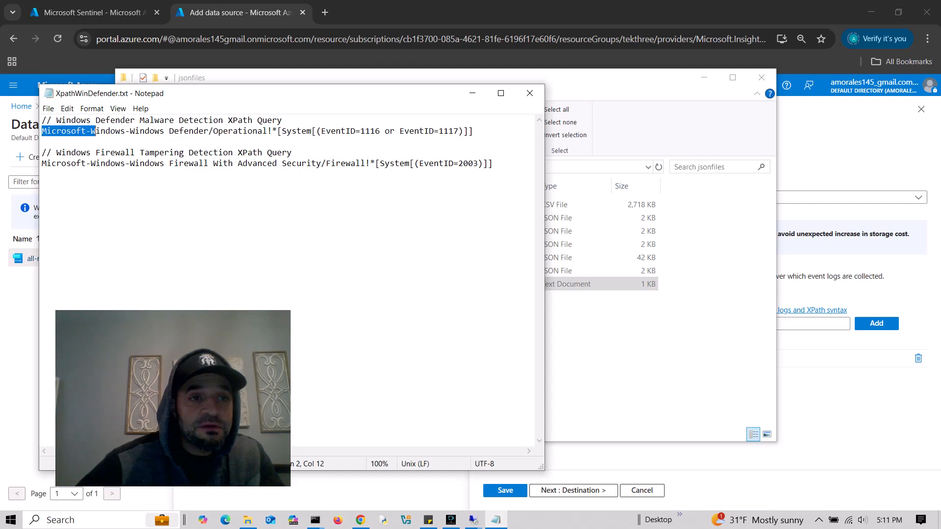
left_click_drag(96, 131, 429, 131)
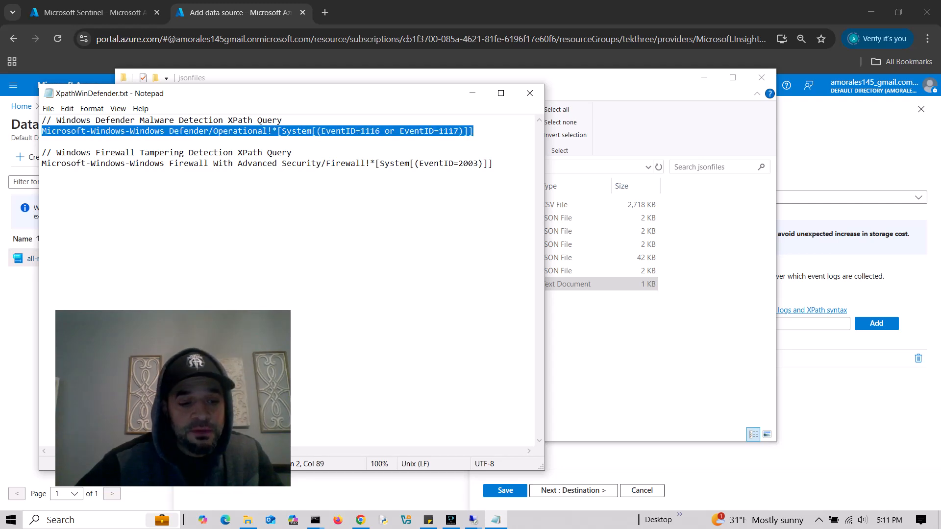
- Add the Defender (EventID 1116 or 1117) XPath query to the Windows Event Logs source
key("alt+Tab")
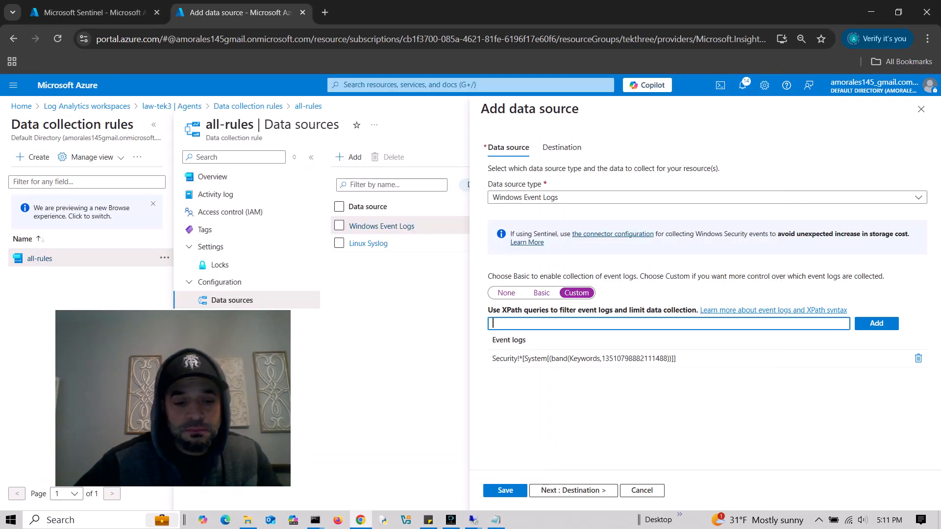
type("Microsoft-Windows-Windows Defender/Operational!*[System[(EventID=1116 or EventID=1117)]]")
key("Return")
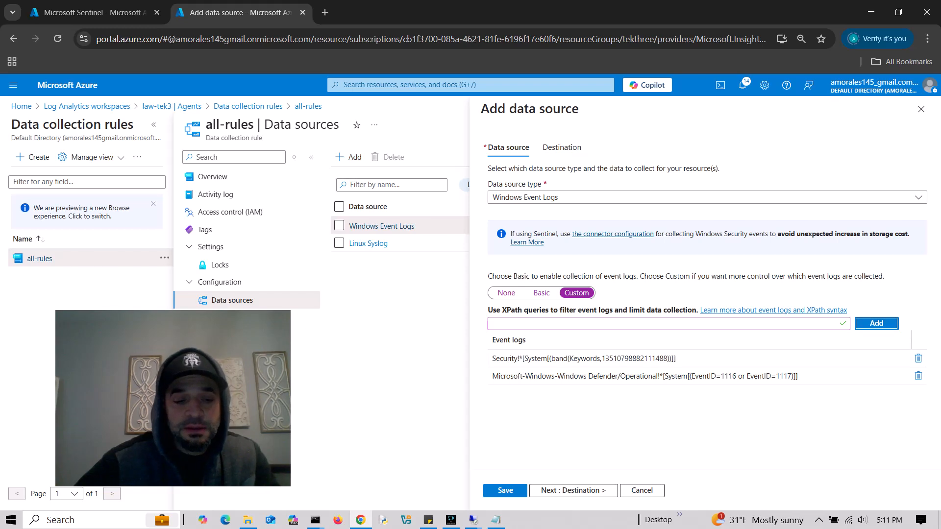
- Copy the Firewall (EventID 2003) XPath query from Notepad and add it as a third entry
key("alt+Tab")
left_click_drag(42, 164, 118, 174)
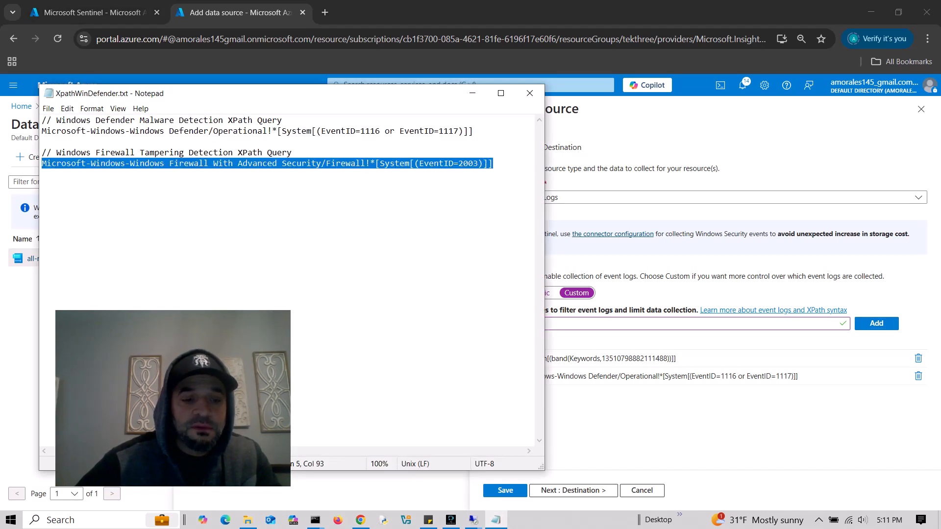
key("ctrl+c")
key("alt+Tab")
key("ctrl+v")
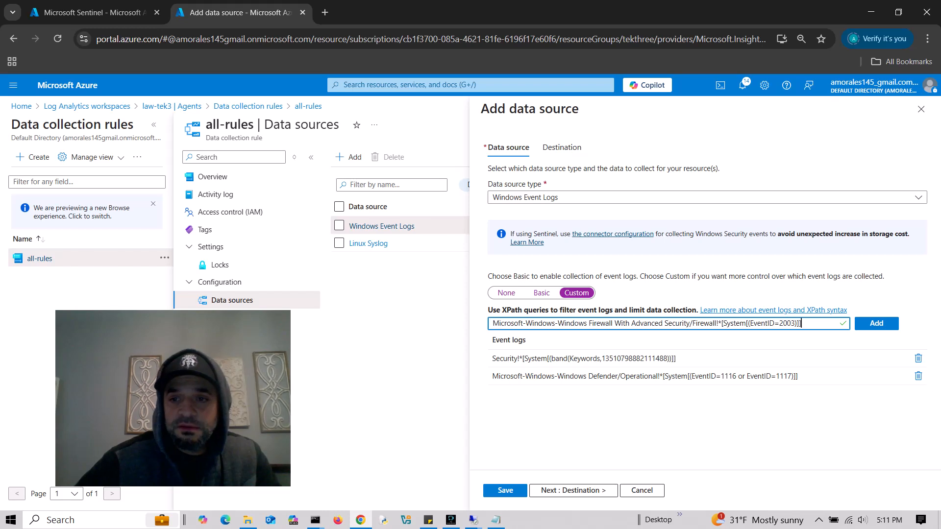
key("Return")
- Review the Defender and Firewall query channels and event IDs in Notepad, then minimize it
key("alt+Tab")
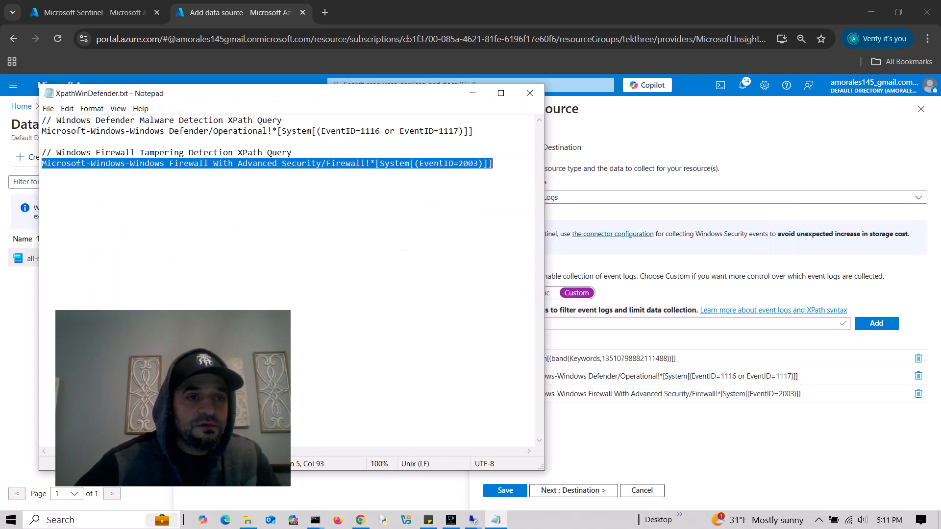
left_click(105, 131)
left_click_drag(87, 131, 444, 132)
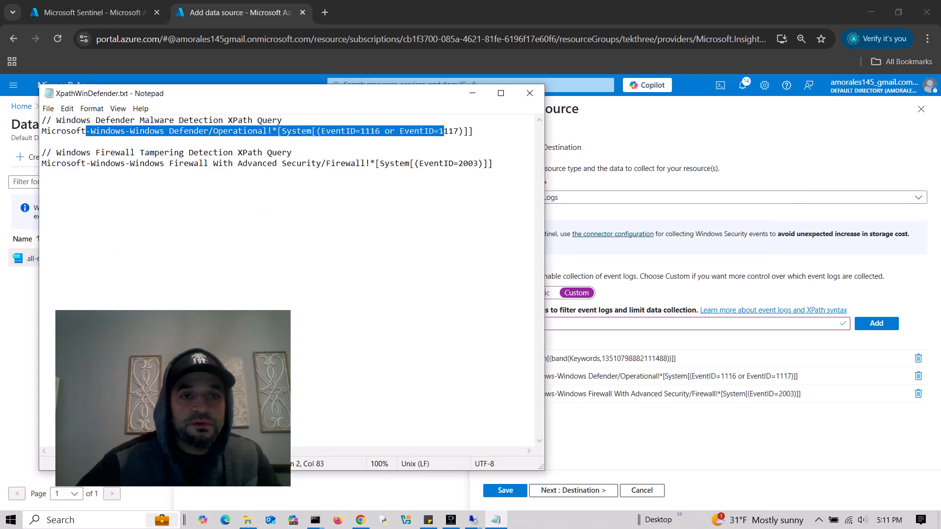
left_click(453, 132)
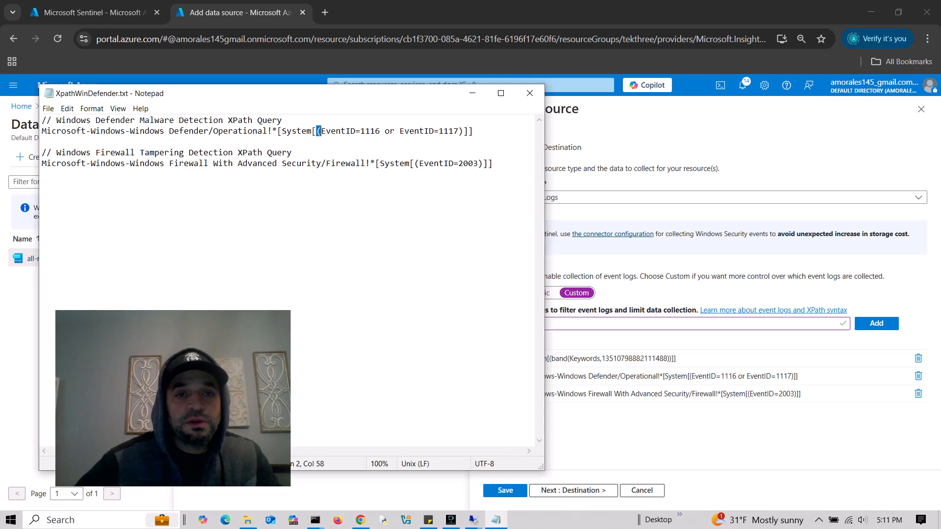
left_click_drag(318, 131, 464, 131)
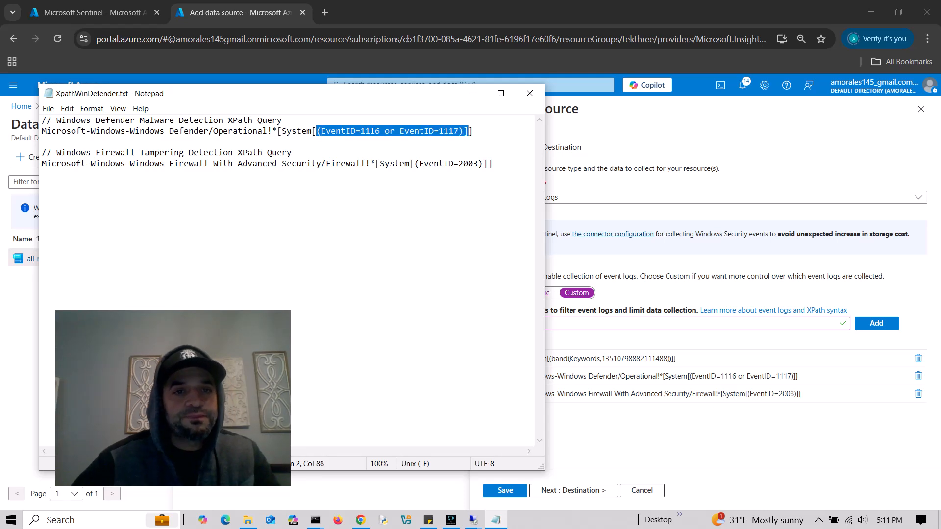
left_click_drag(126, 163, 379, 163)
left_click(472, 93)
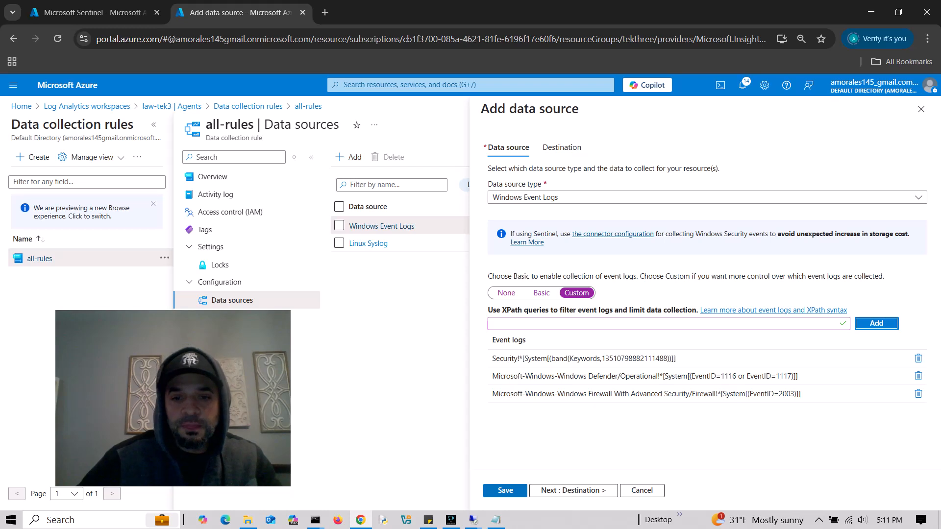
- Save the Windows Event Logs source, recheck its destination, then view the rule's Linux and win10 resources
left_click(505, 490)
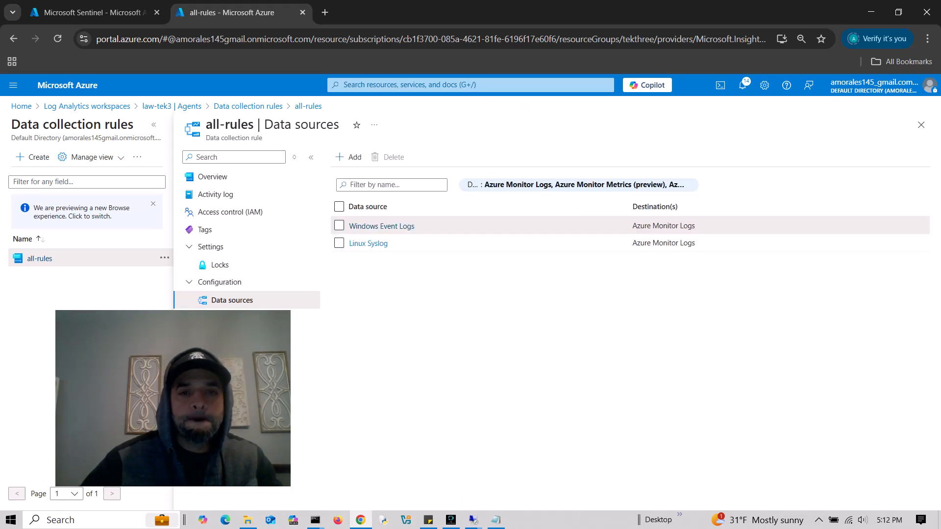
left_click(382, 226)
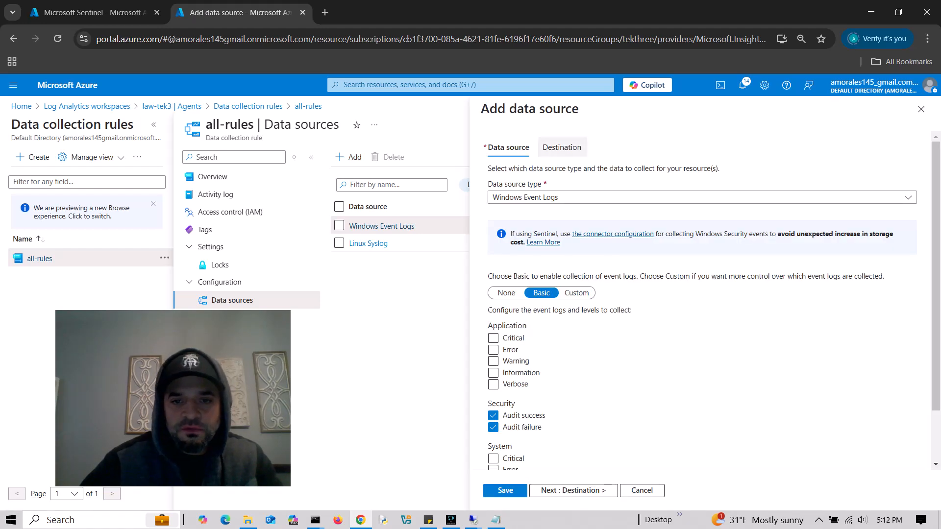
left_click(562, 147)
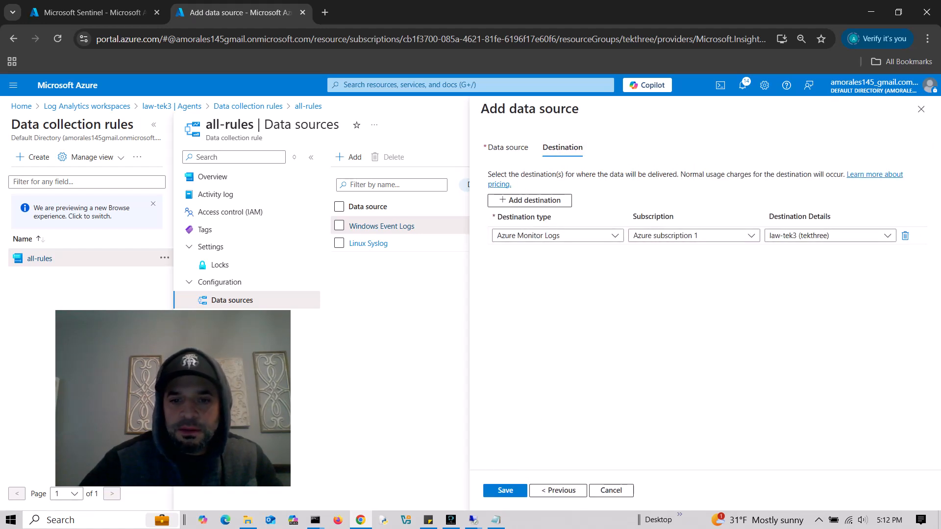
left_click(505, 490)
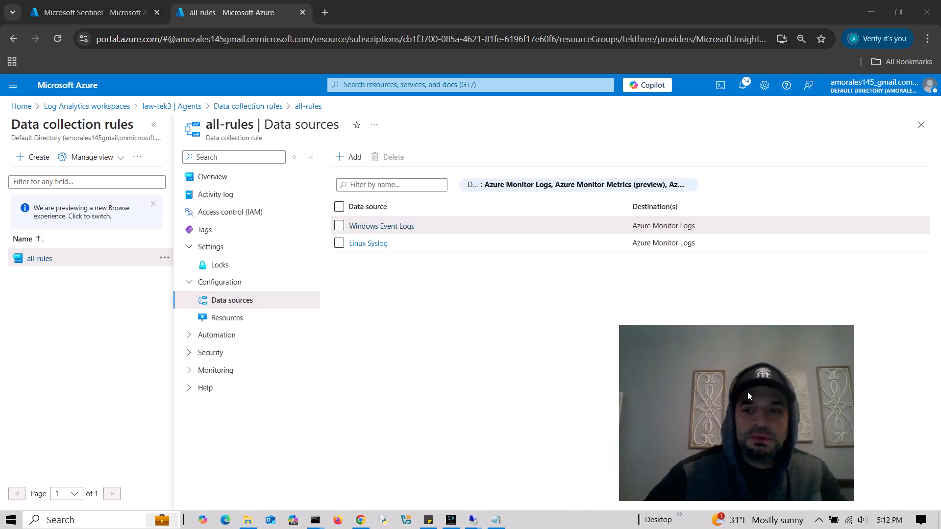
left_click(227, 317)
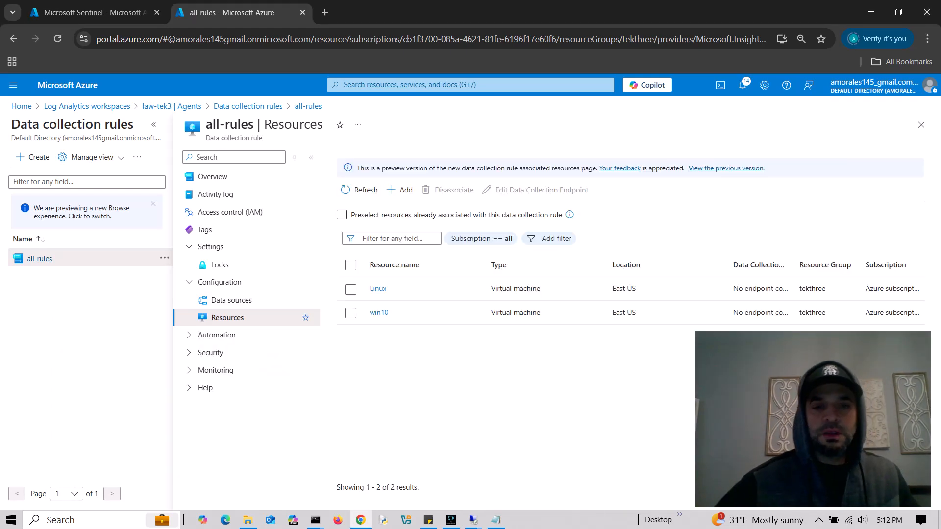
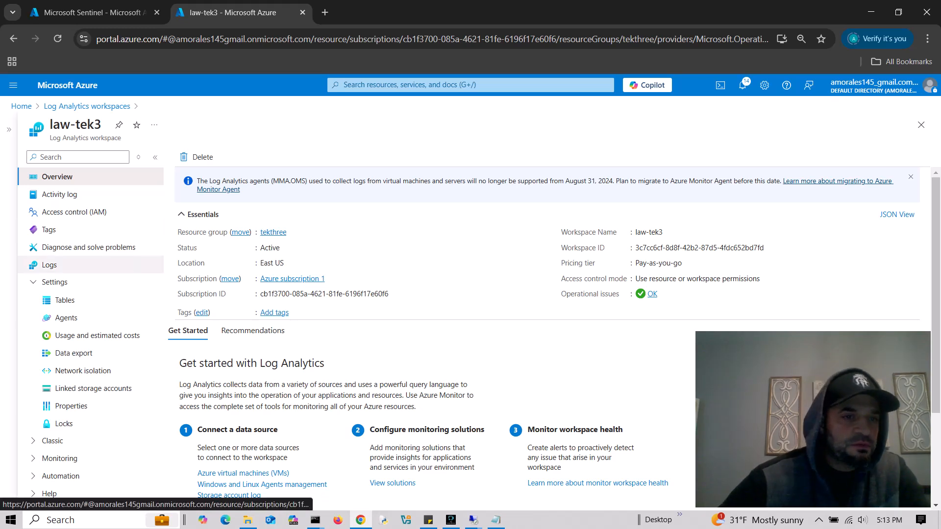
- Open law-tek3's Logs, clear the old geoip watchlist query, and run a Syslog query
left_click(49, 265)
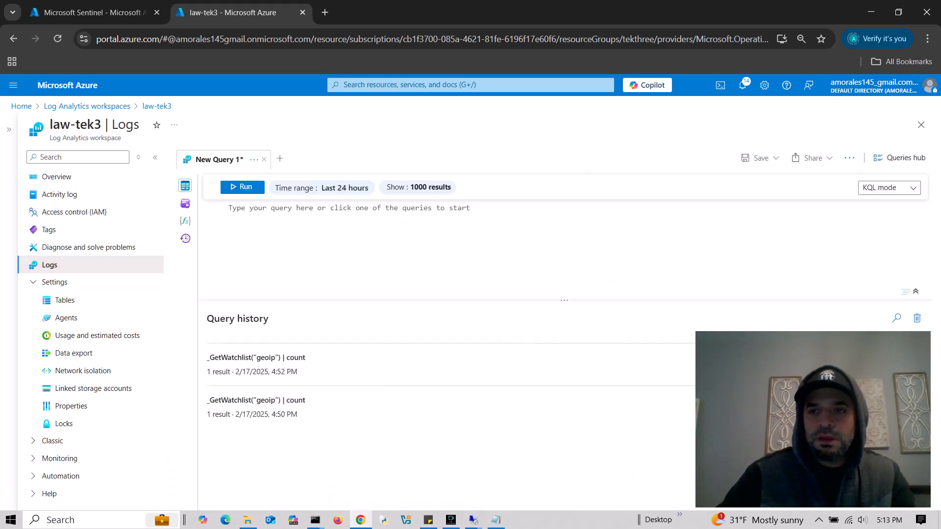
type("_GetWatchlist(\"geoip\") | count")
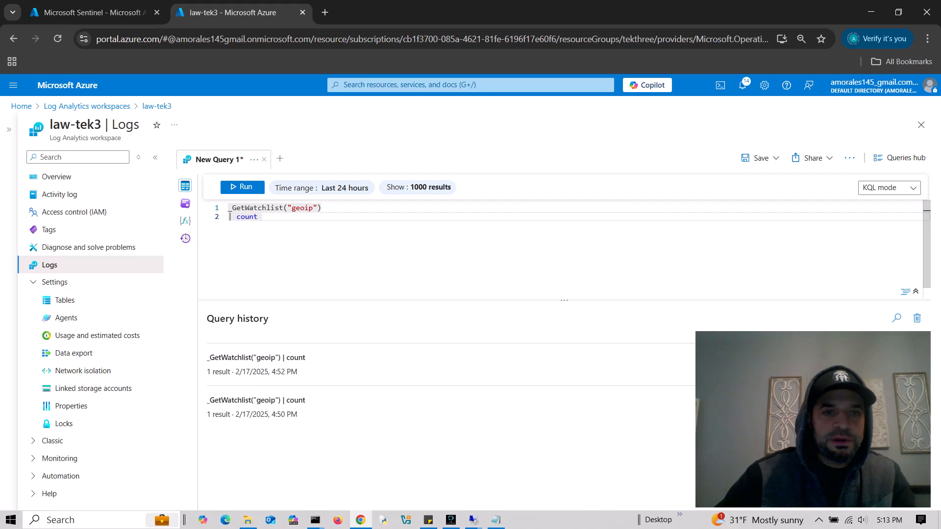
key("ctrl+a")
key("BackSpace")
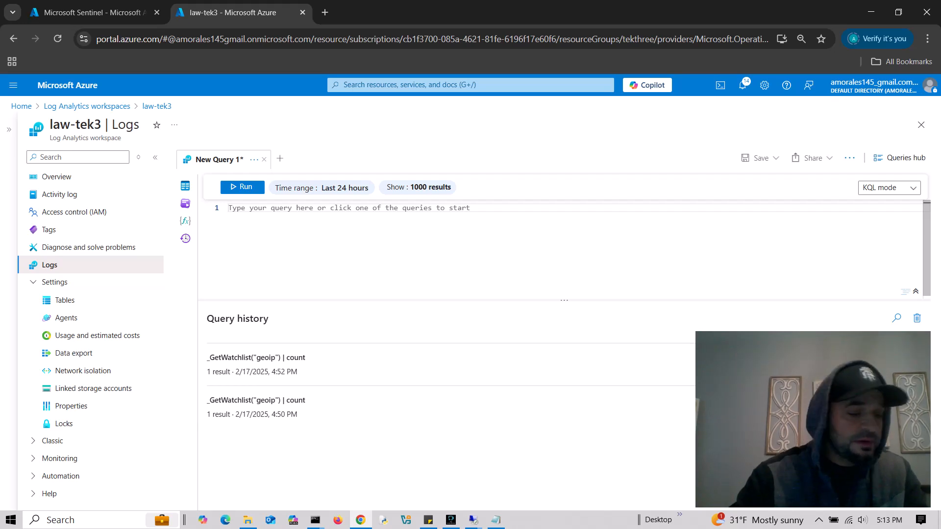
type("Syslog")
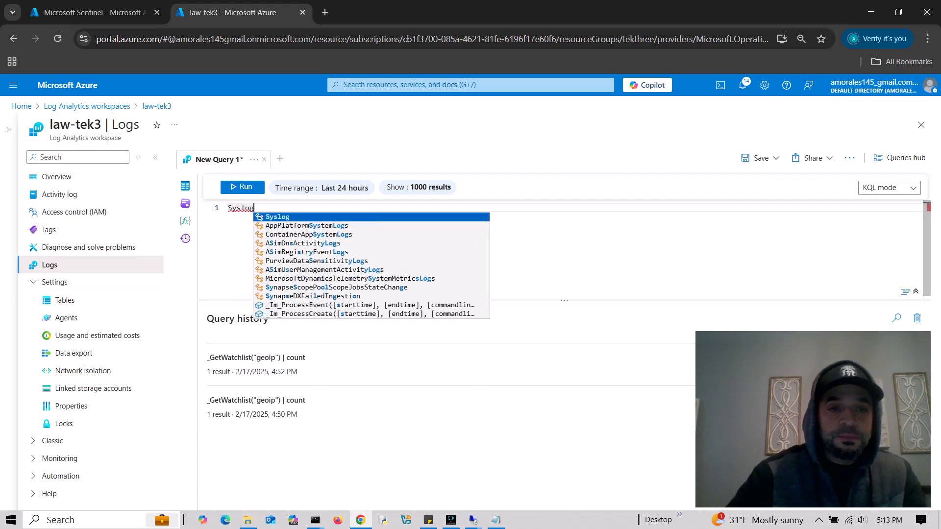
key("Return")
type("|")
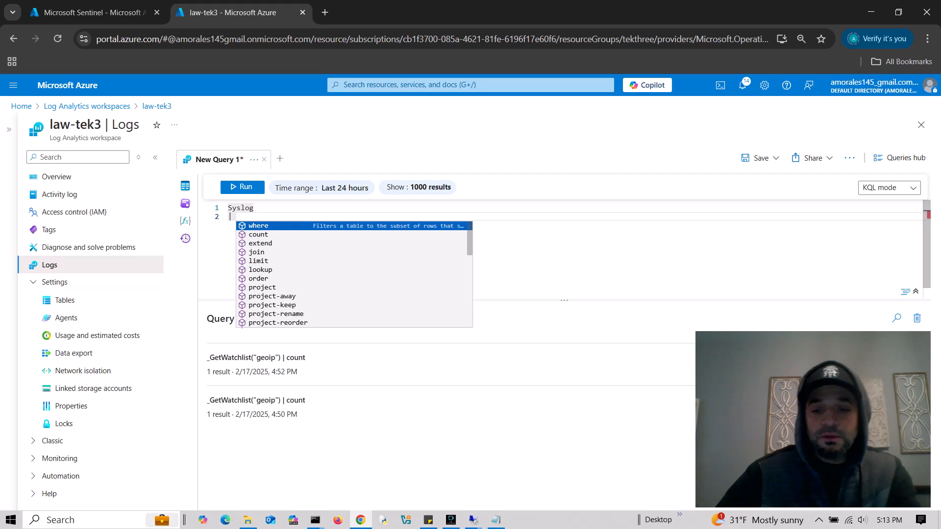
key("Escape")
key("BackSpace")
key("shift+Return")
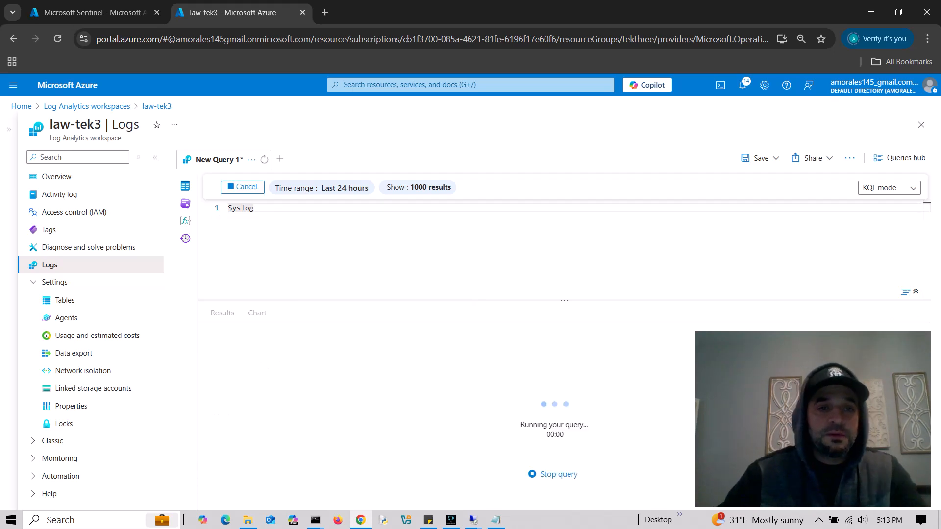
- Replace the Syslog query with a SecurityEvent query and run it
left_click_drag(256, 208, 227, 208)
key("BackSpace")
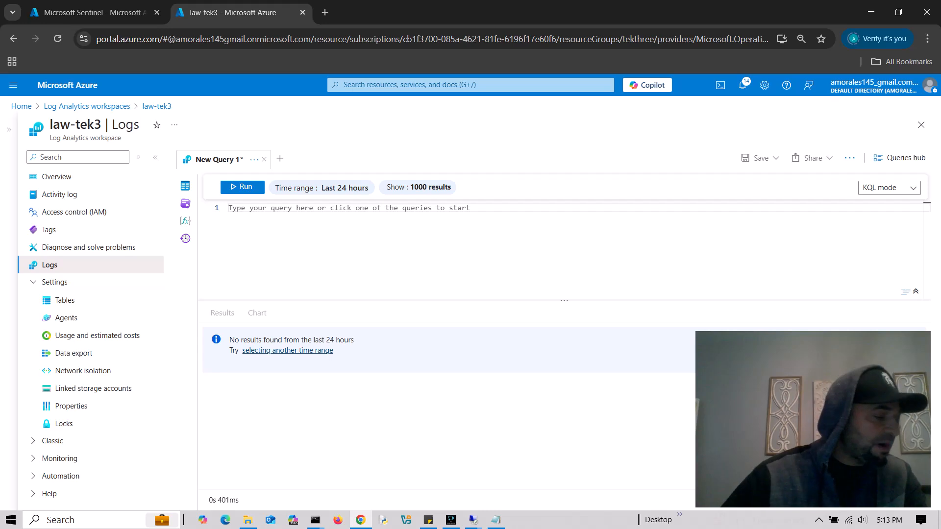
type("Securoit")
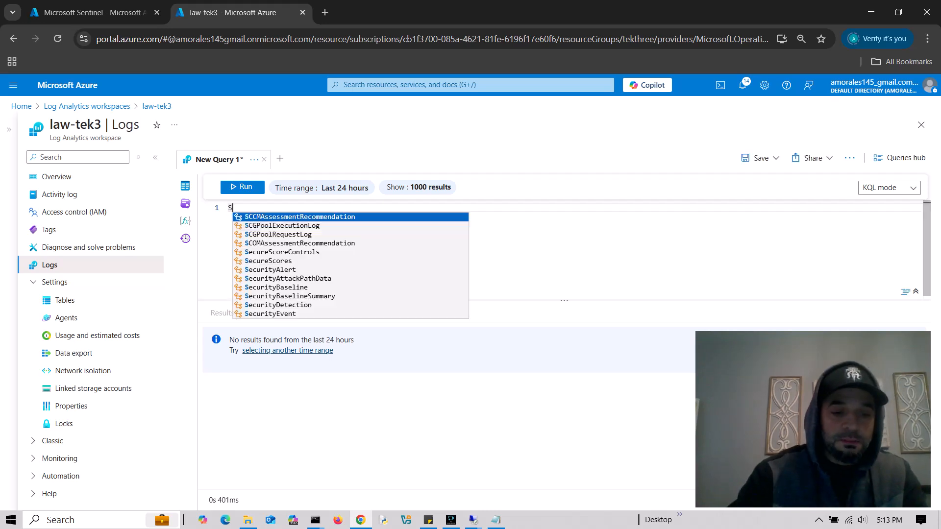
key("BackSpace")
key("BackSpace")
key("BackSpace")
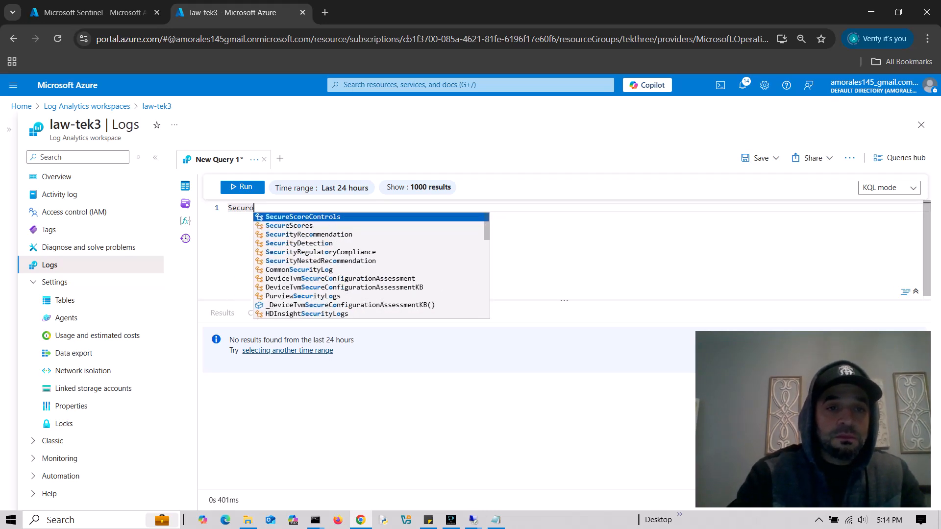
type("ity")
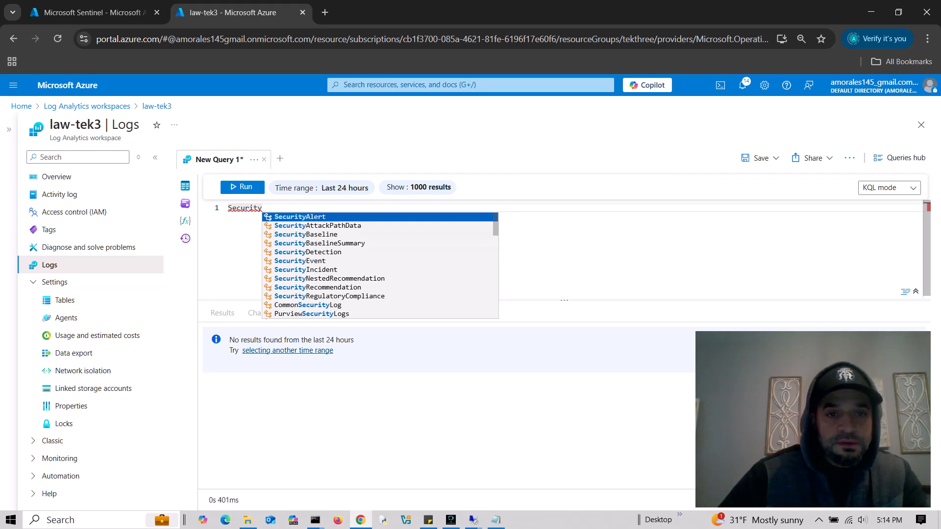
type("Event")
key("Return")
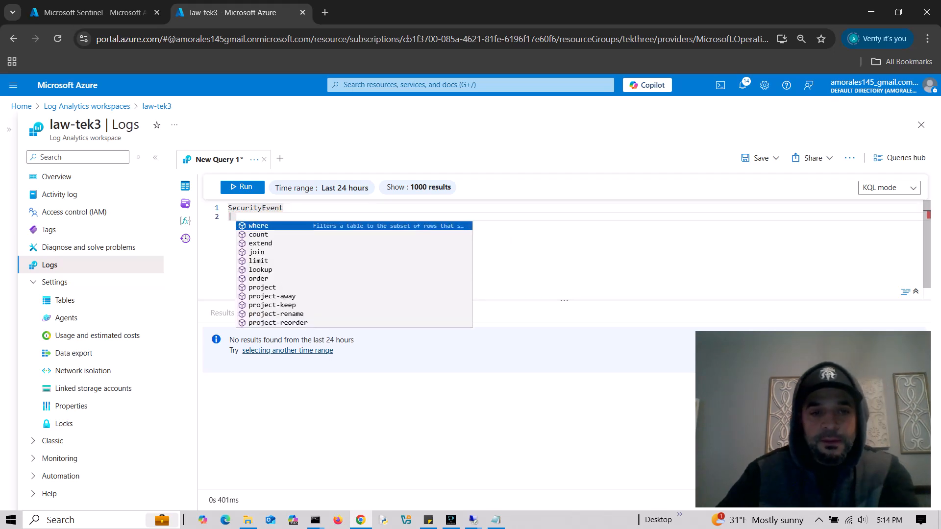
key("Escape")
key("BackSpace")
left_click(243, 187)
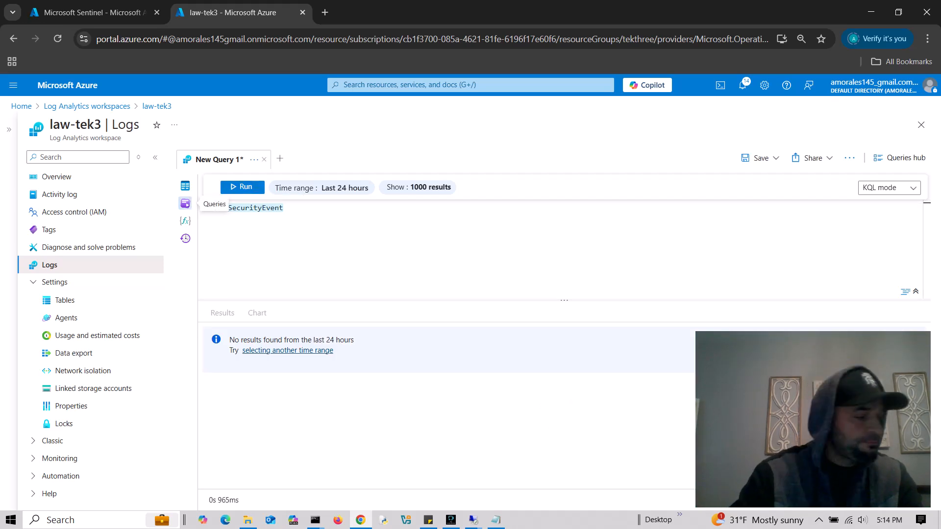
- Run an AzureNetworkAnalytics_CL query, which fails, then clear the editor
key("BackSpace")
type("Azure")
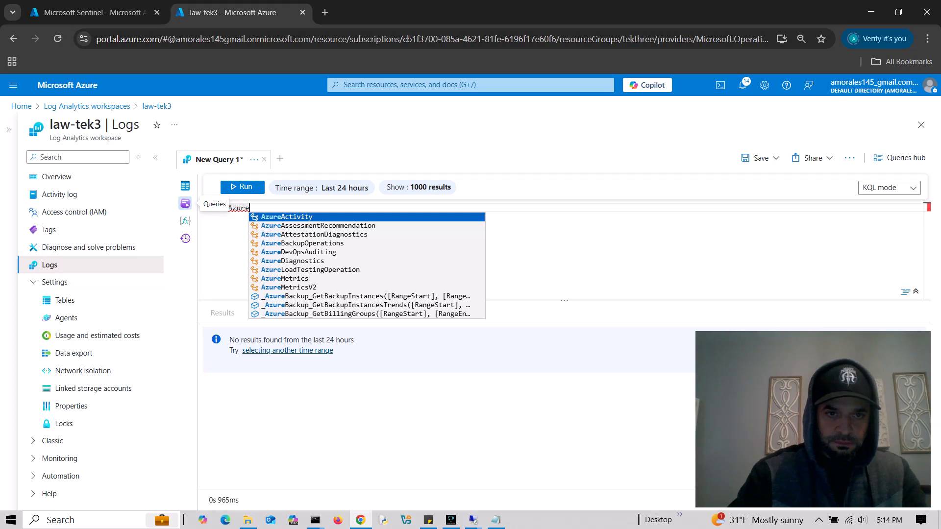
type("netw")
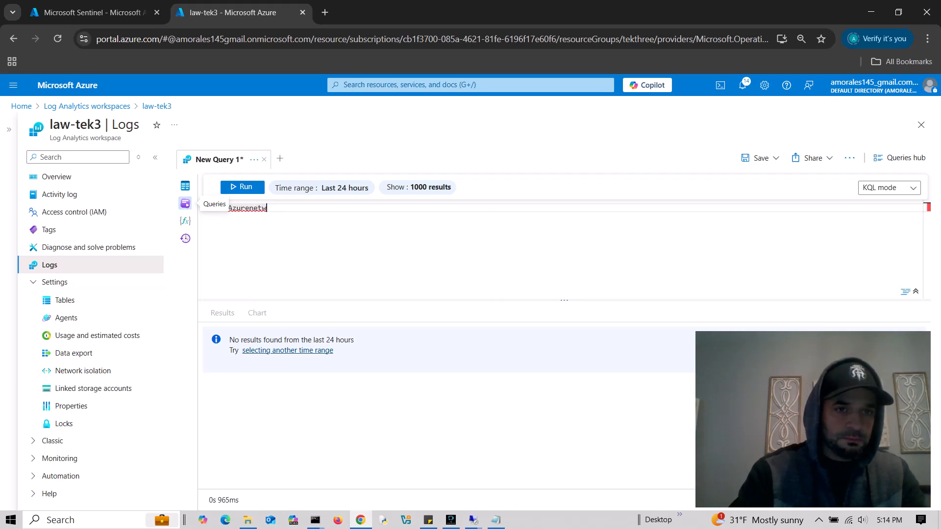
type("etworkAnalytics_CL")
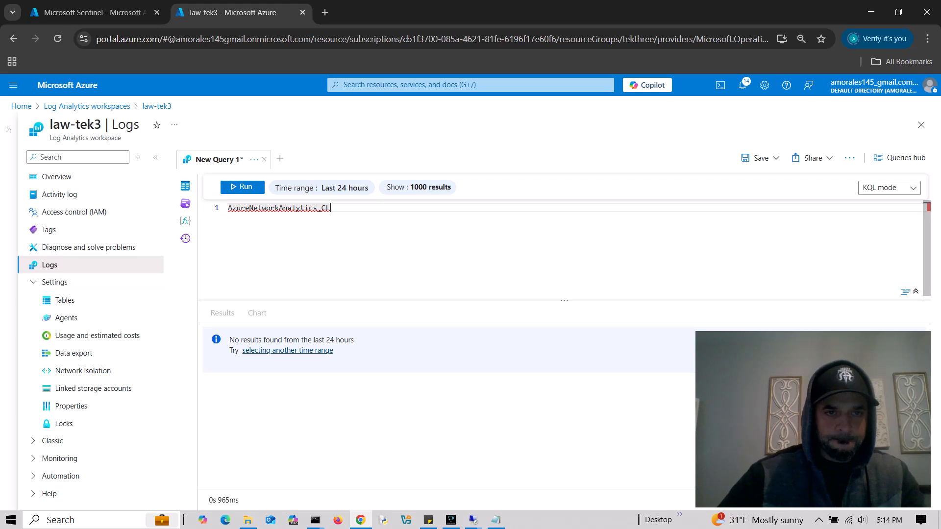
key("shift+Return")
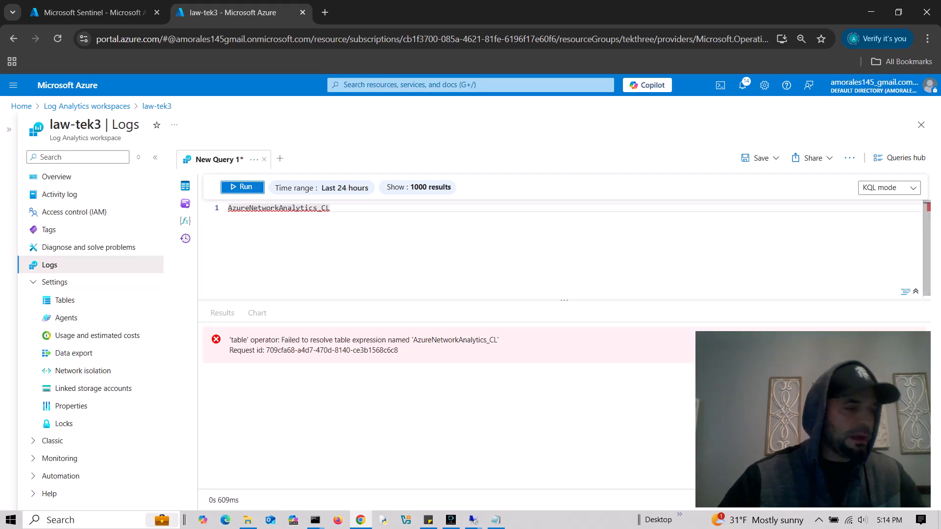
key("ctrl+a")
key("BackSpace")
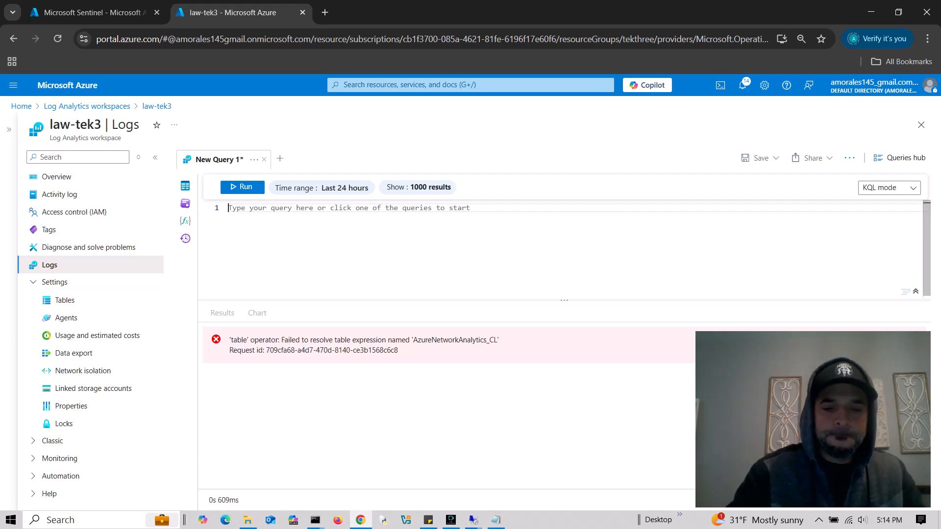
- Search 'entra' and open Microsoft Entra ID's Monitoring > Diagnostic settings
left_click(470, 85)
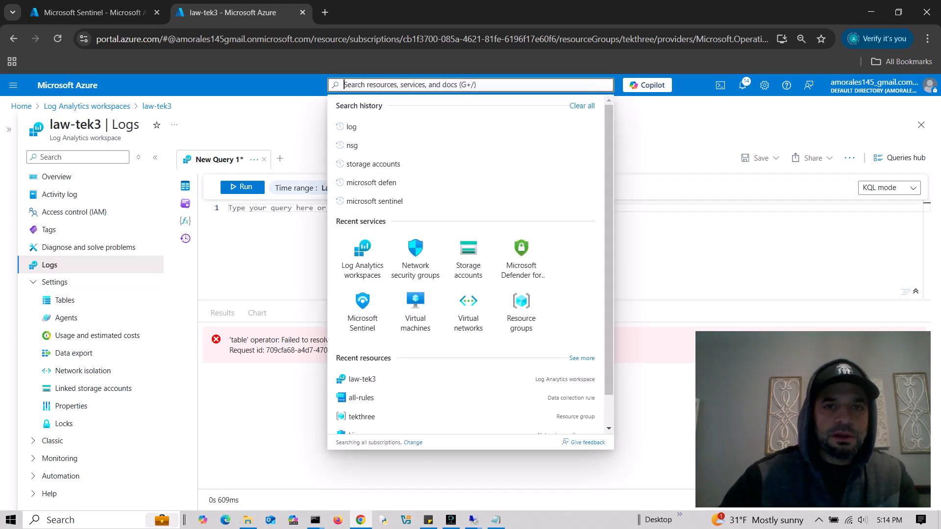
type("entra")
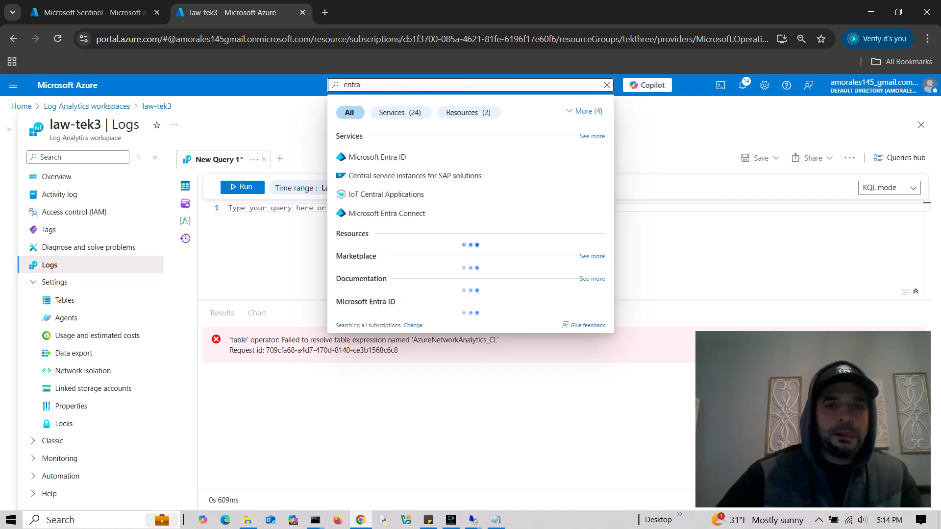
key("Return")
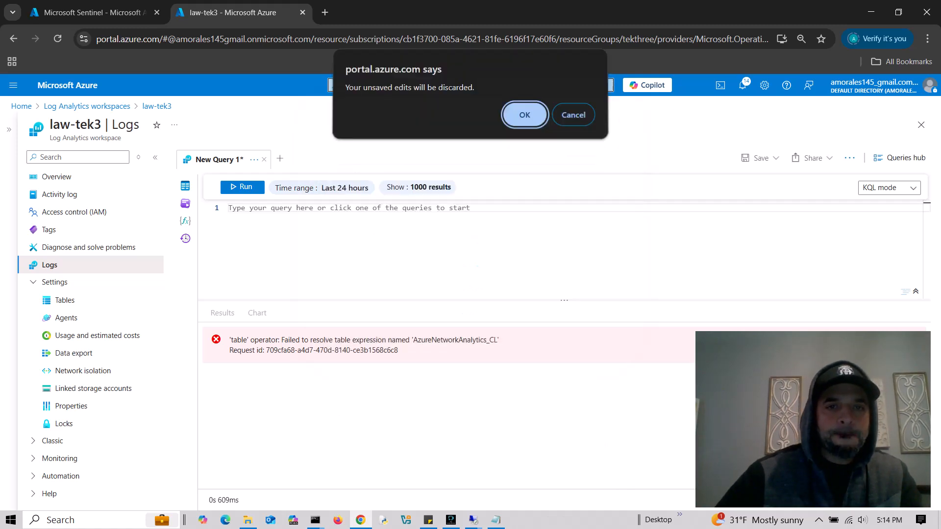
key("Return")
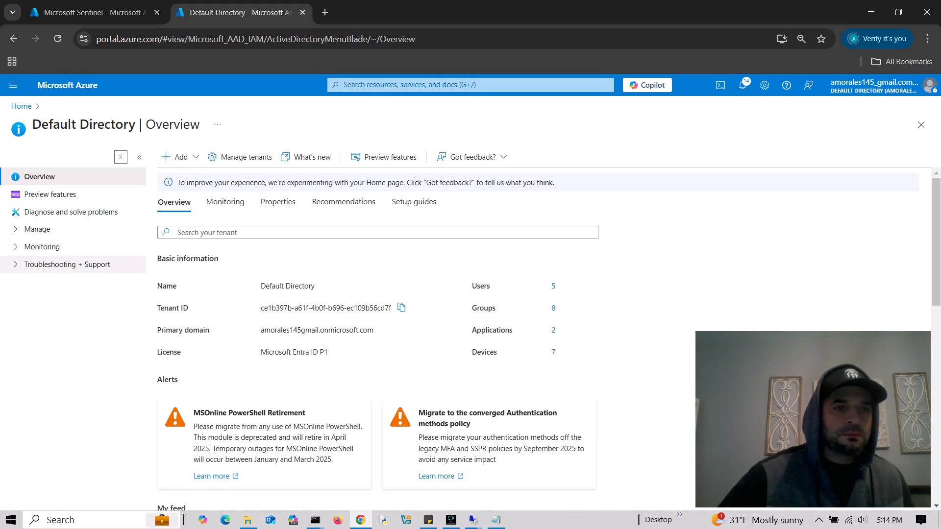
left_click(37, 229)
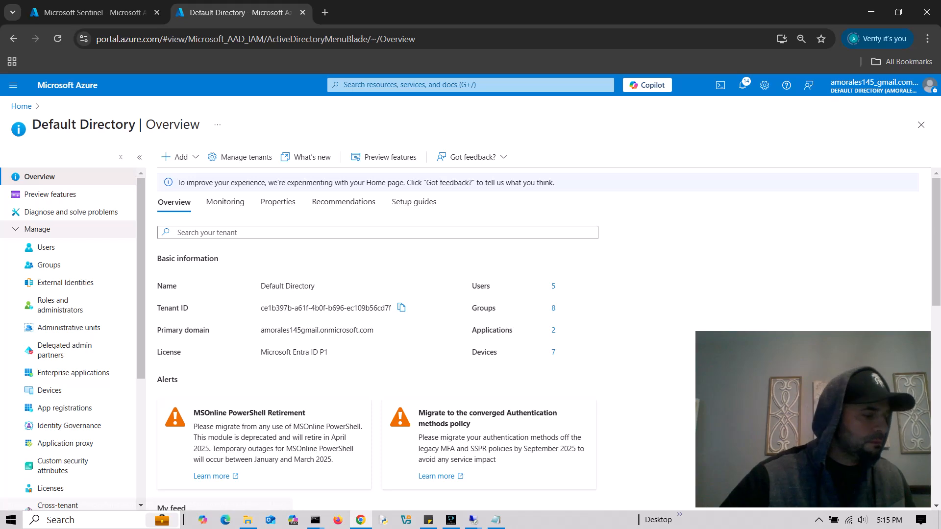
left_click(37, 229)
left_click(42, 247)
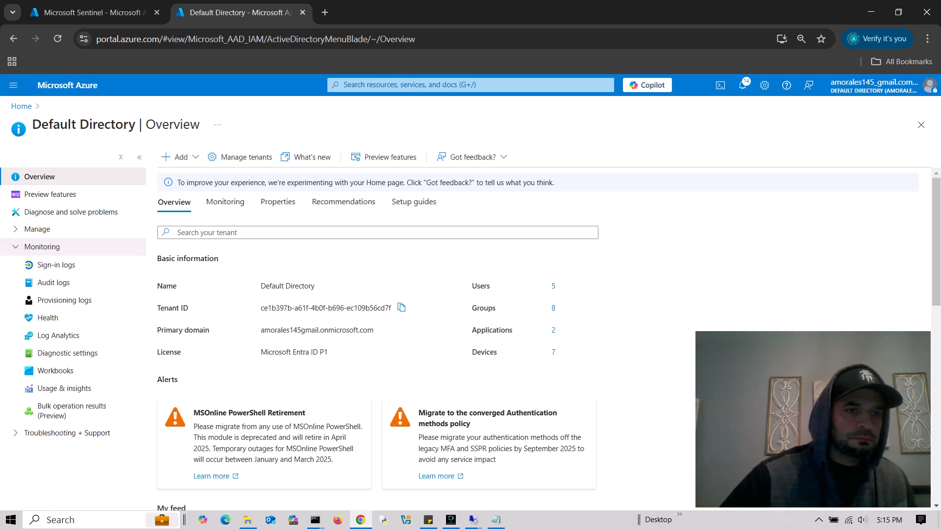
left_click(67, 352)
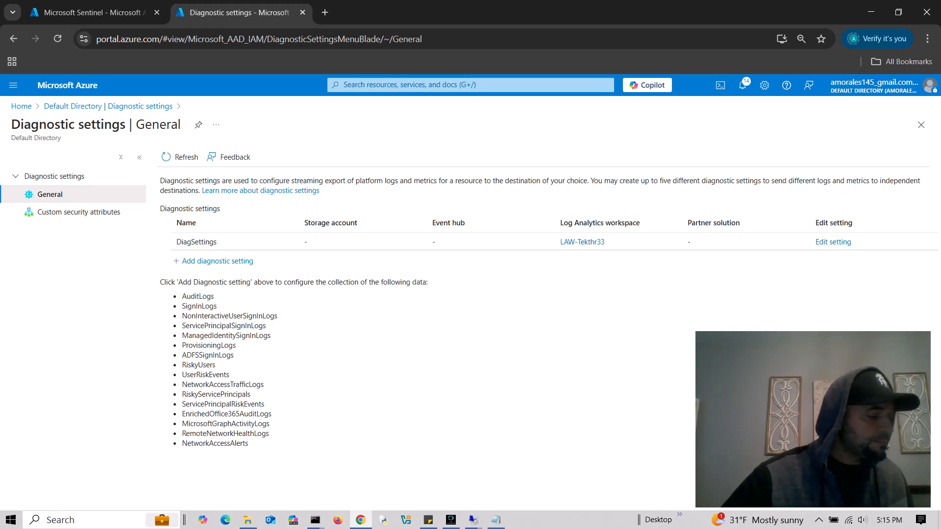
- Start a new setting with AuditLogs and SignInLogs, then discard it and return to the list
left_click(218, 261)
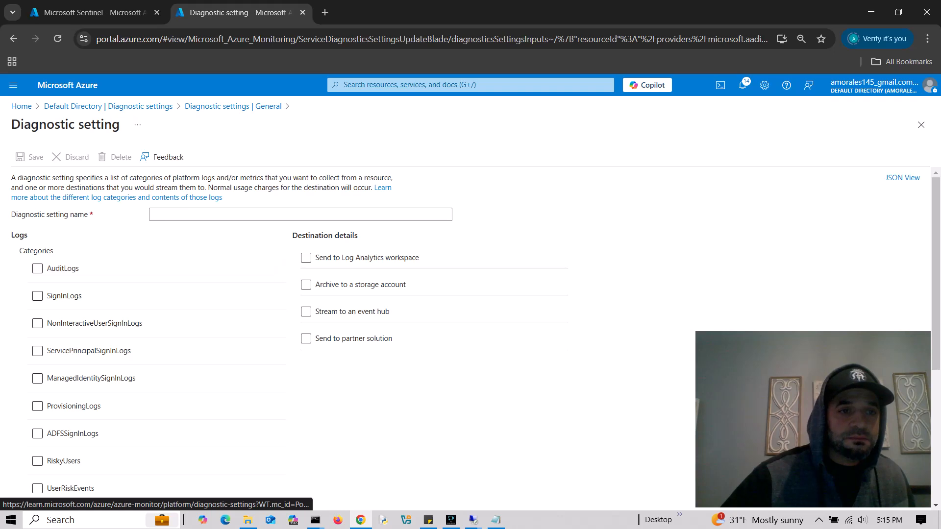
left_click(37, 268)
left_click(37, 296)
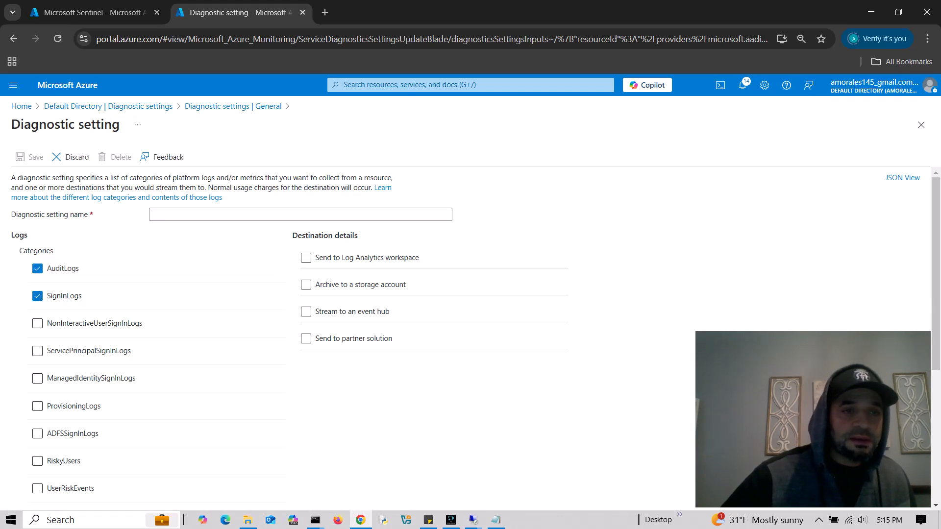
left_click(70, 157)
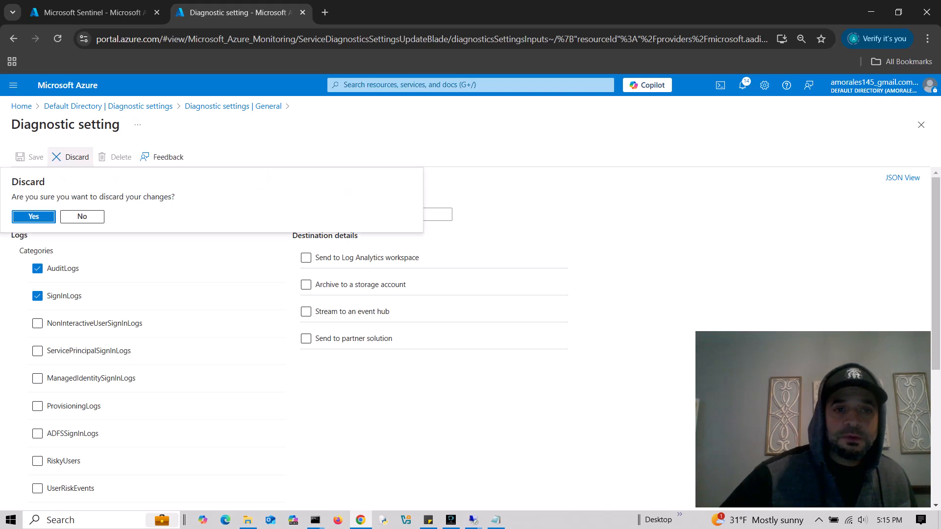
key("Return")
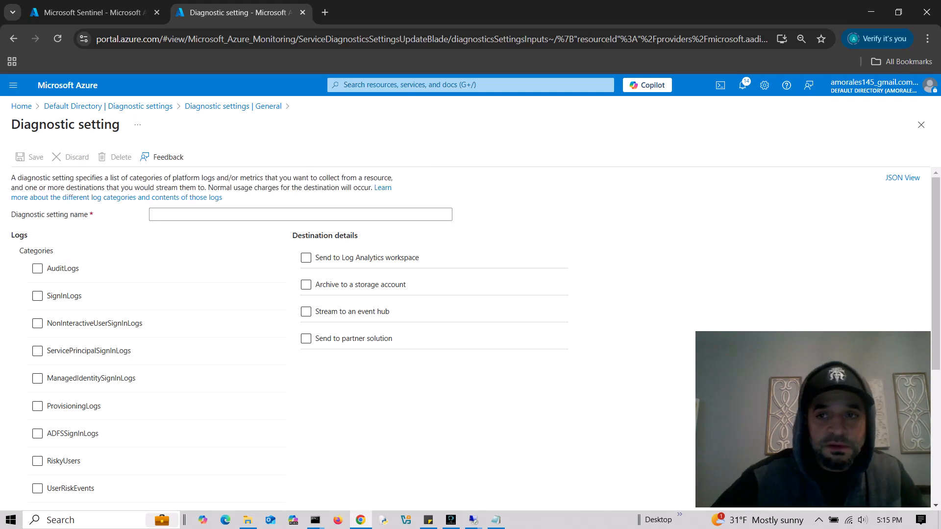
left_click(922, 125)
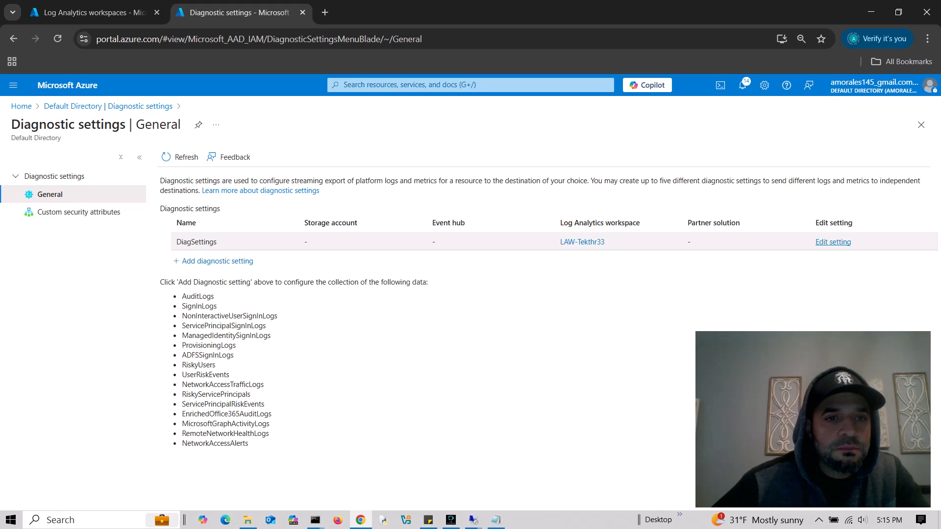
- Delete the existing DiagSettings diagnostic setting
left_click(833, 242)
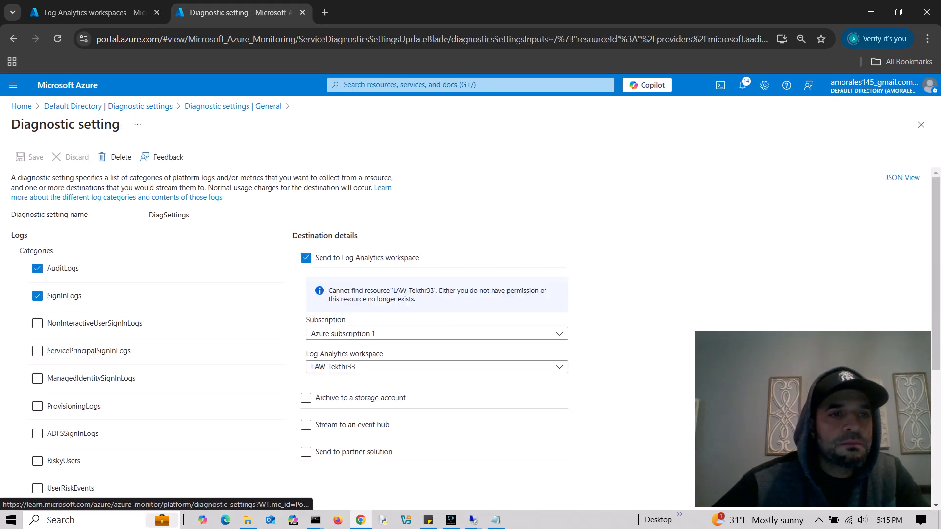
left_click(115, 157)
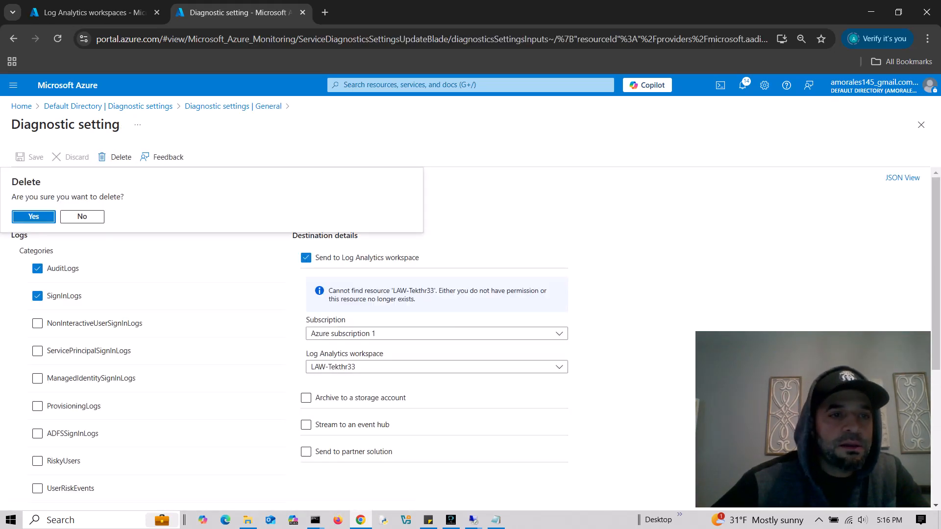
left_click(33, 216)
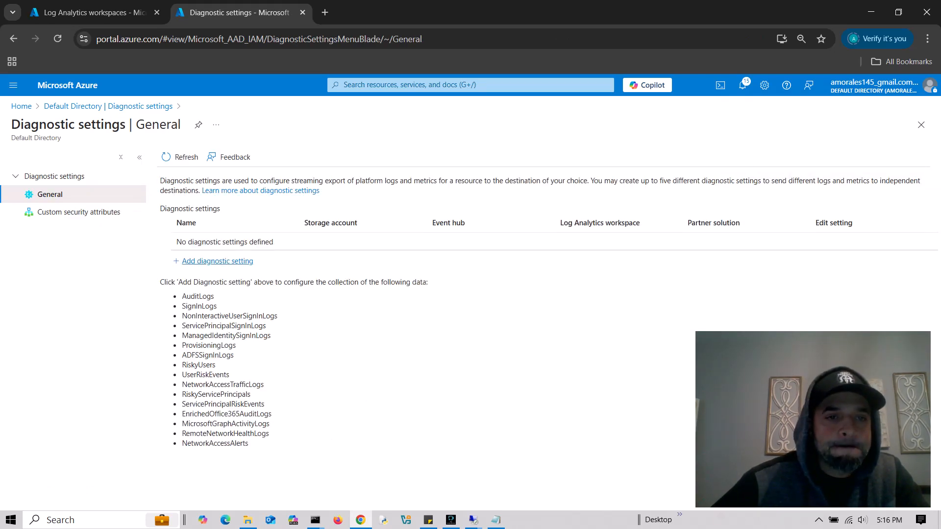
- Add a new diagnostic setting named DS collecting AuditLogs and SignInLogs
left_click(217, 260)
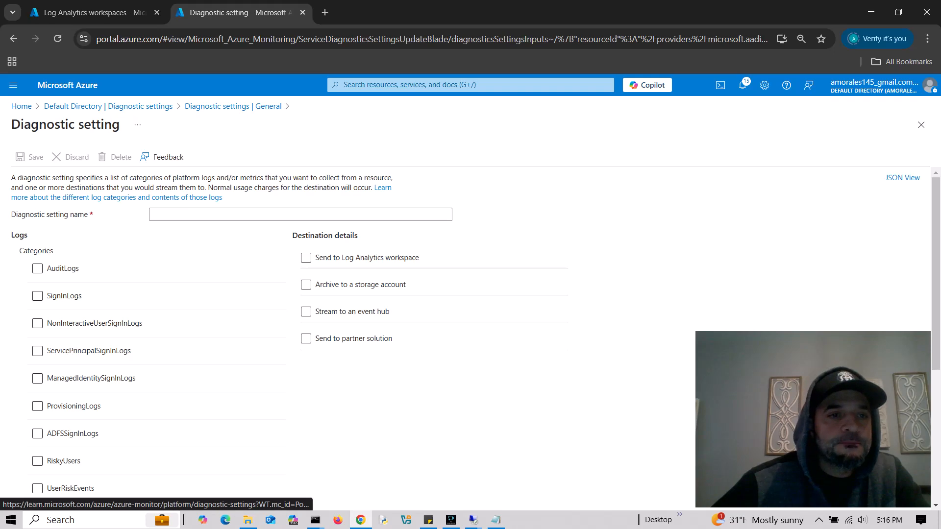
left_click(215, 215)
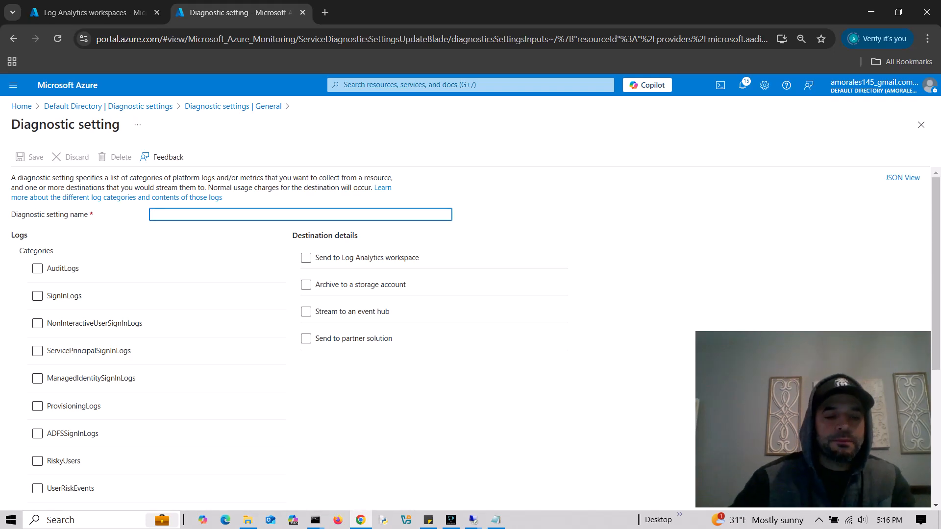
type("LA")
key("BackSpace")
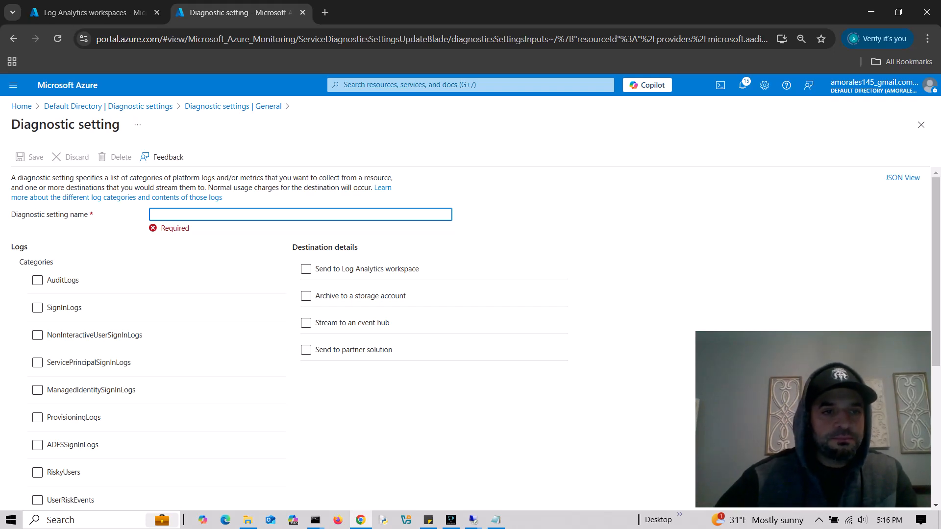
type("DS")
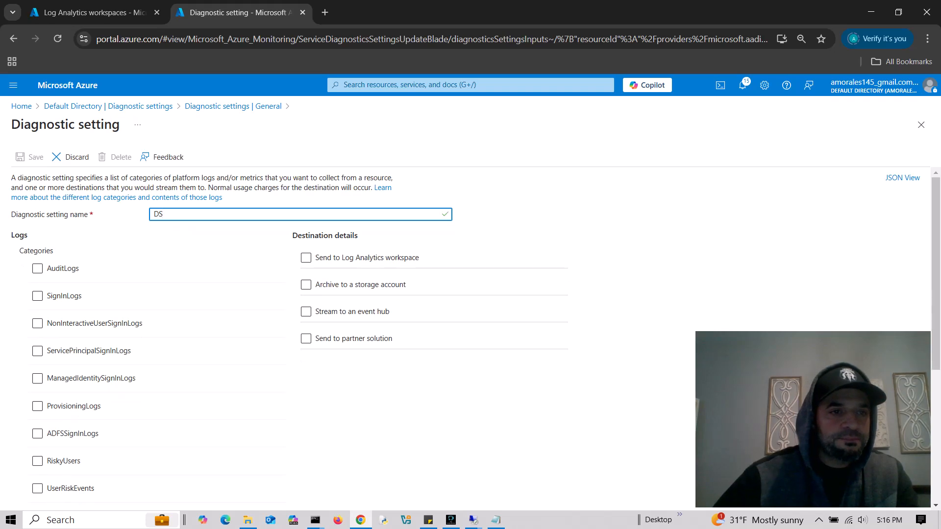
left_click(38, 269)
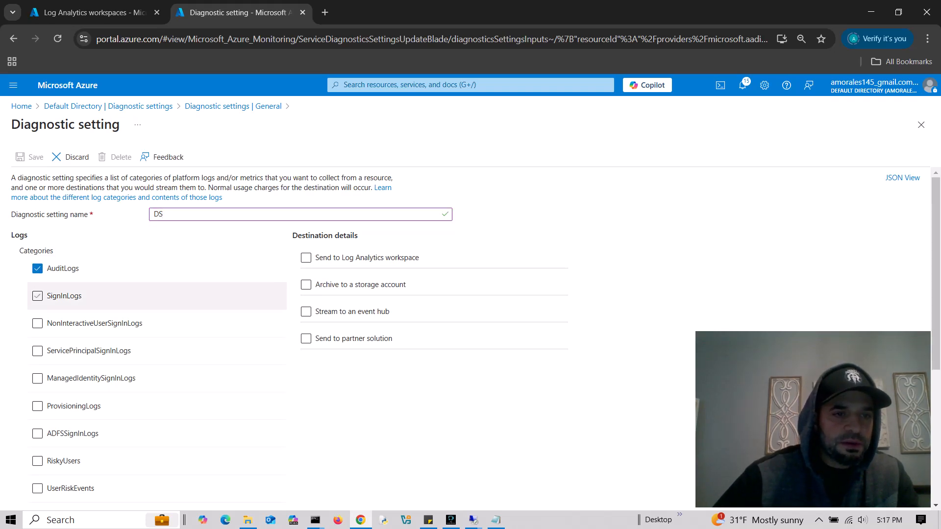
left_click(37, 296)
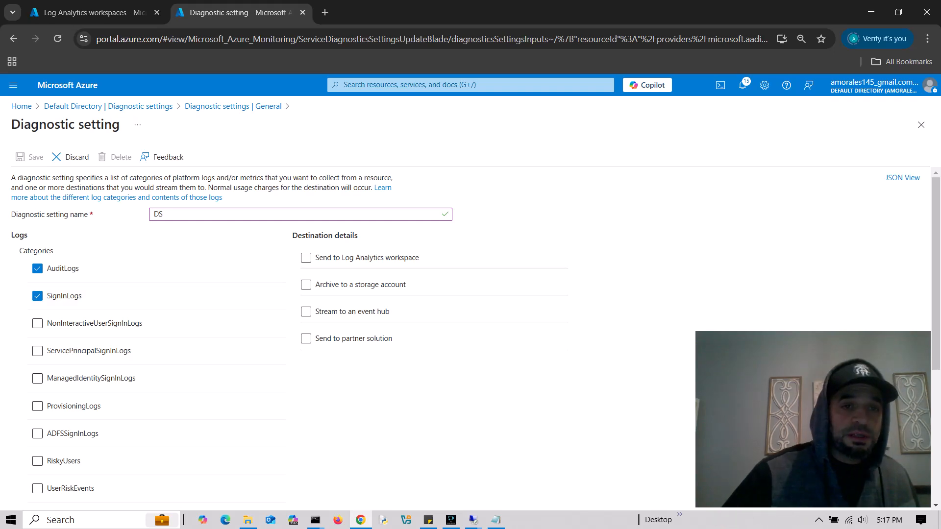
scroll(470, 333, "down", 5)
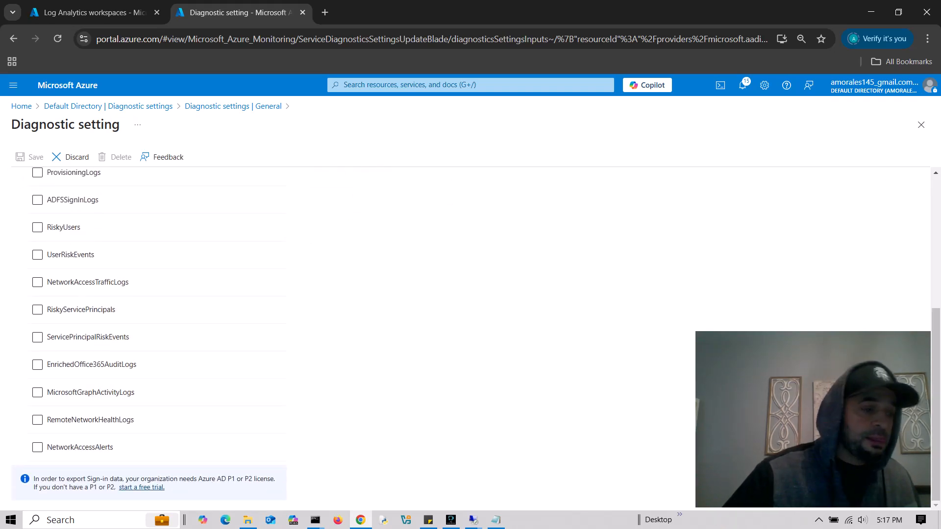
scroll(470, 334, "up", 5)
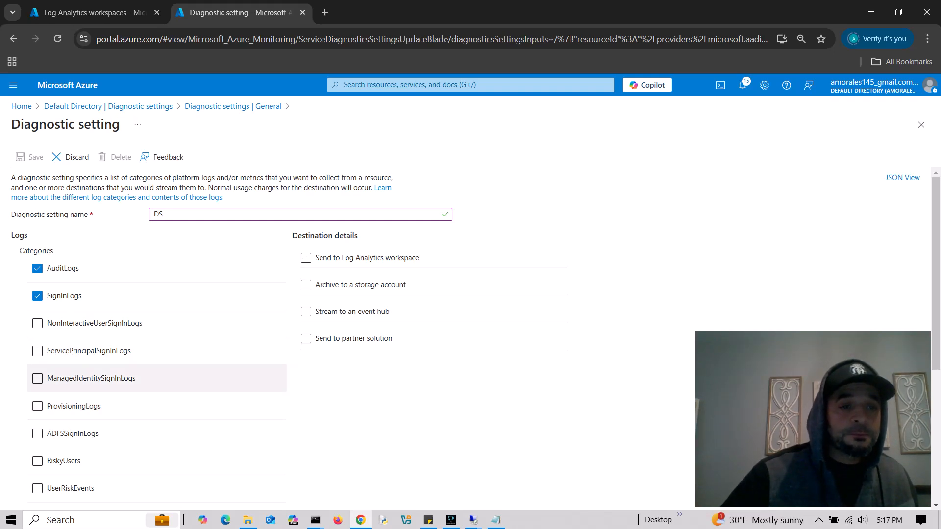
scroll(147, 387, "down", 5)
scroll(147, 387, "up", 5)
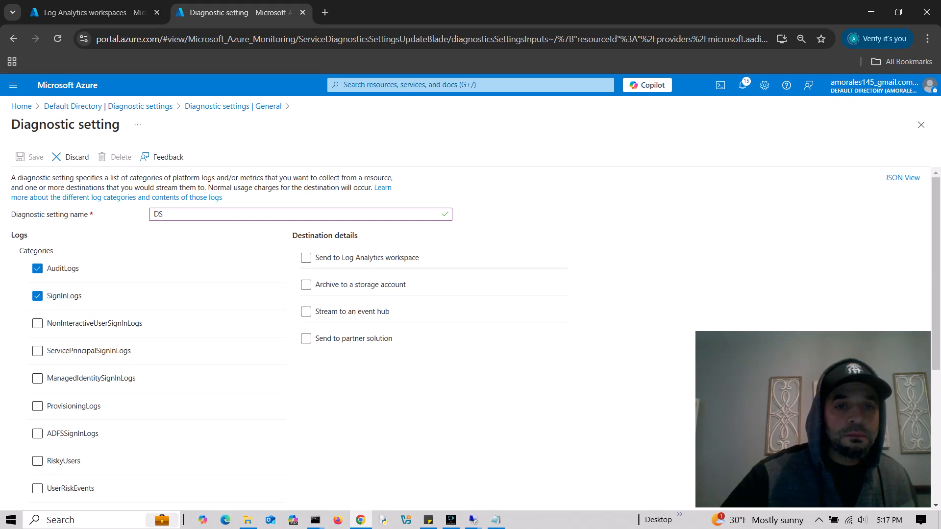
- Send DS logs to the law-tek3 Log Analytics workspace and save the setting
left_click(306, 257)
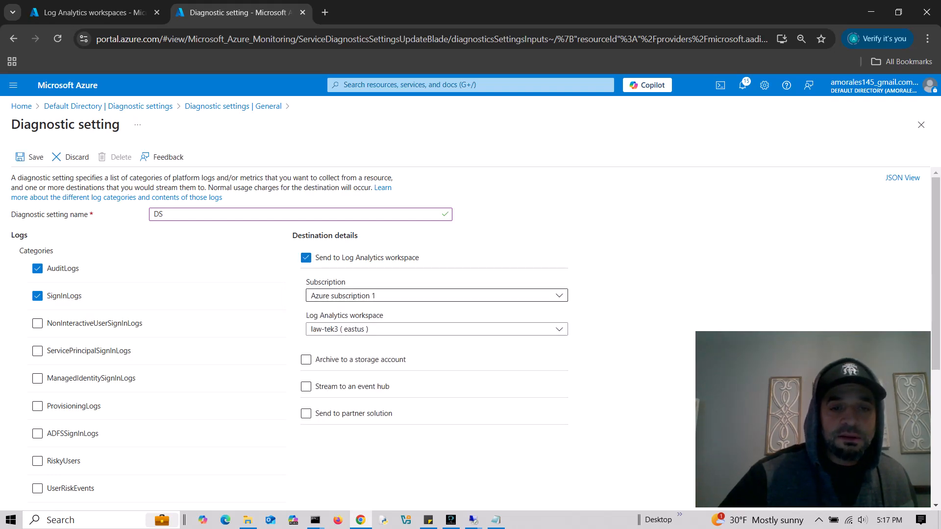
left_click(372, 330)
left_click(354, 364)
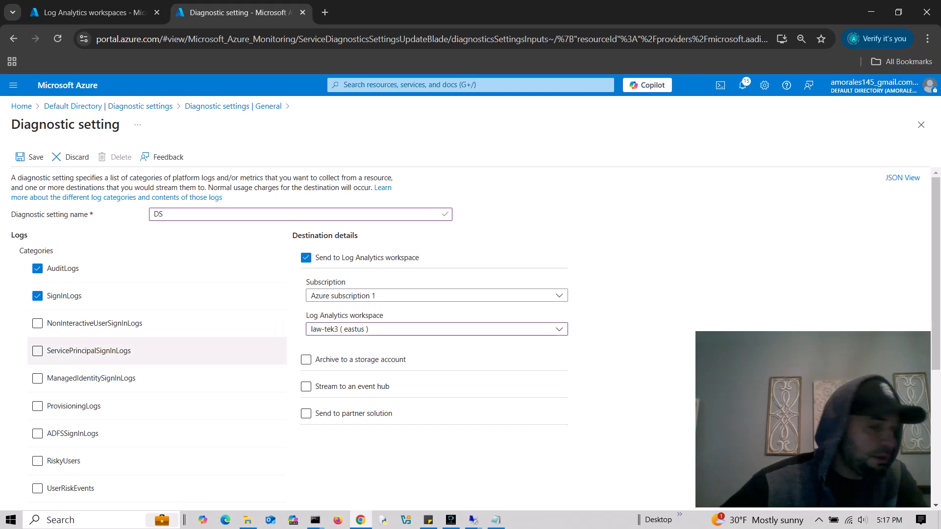
scroll(148, 255, "down", 5)
scroll(147, 392, "up", 5)
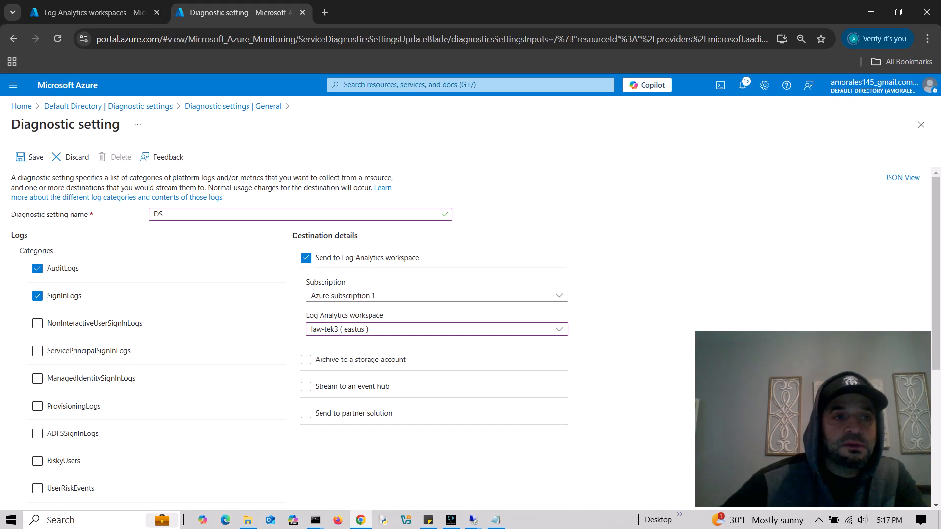
left_click(30, 157)
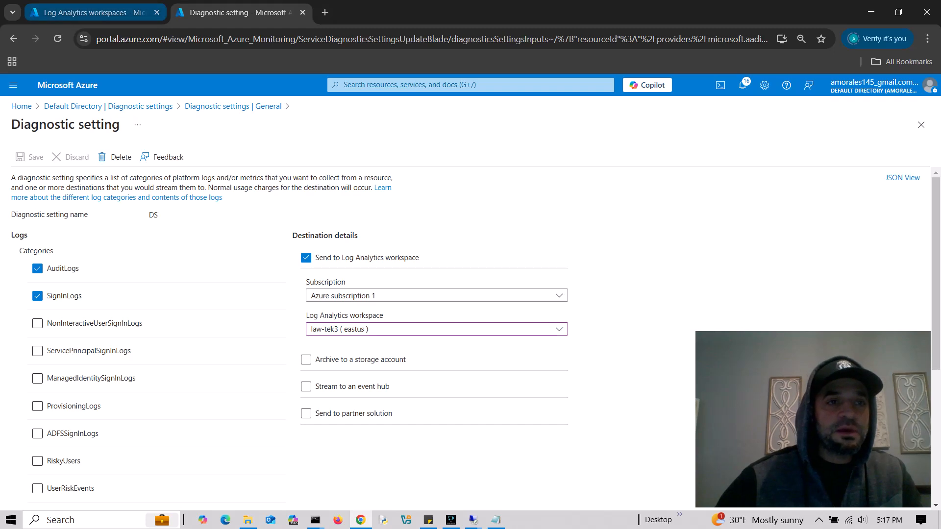
left_click(93, 13)
- Search 'entra' to reach the Default Directory overview, then return to Azure Home
left_click(441, 84)
type("entr")
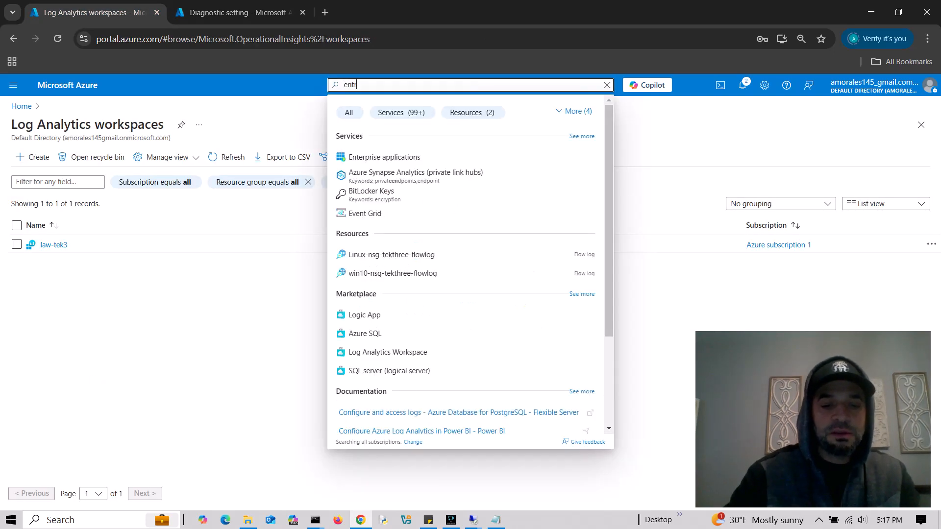
type("a")
key("Return")
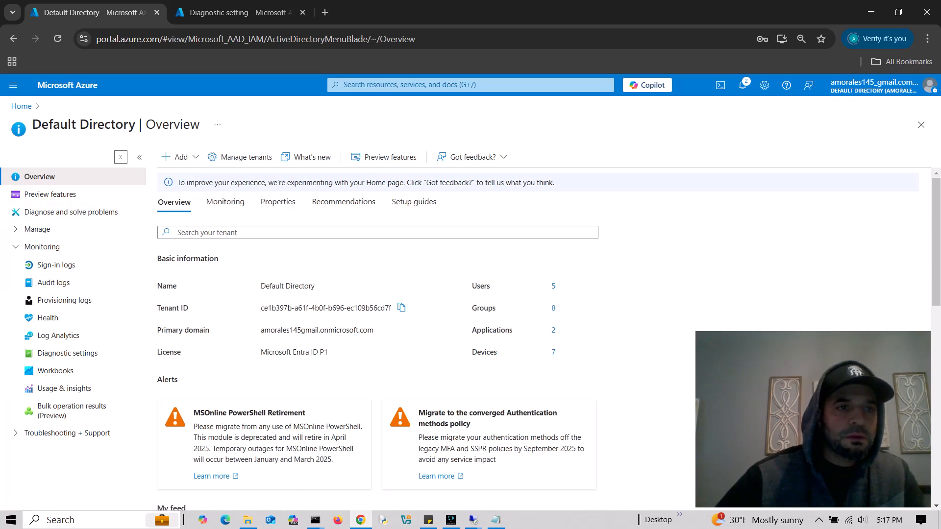
left_click(21, 106)
- Go to Entra ID Users and start creating a new internal user
left_click(257, 150)
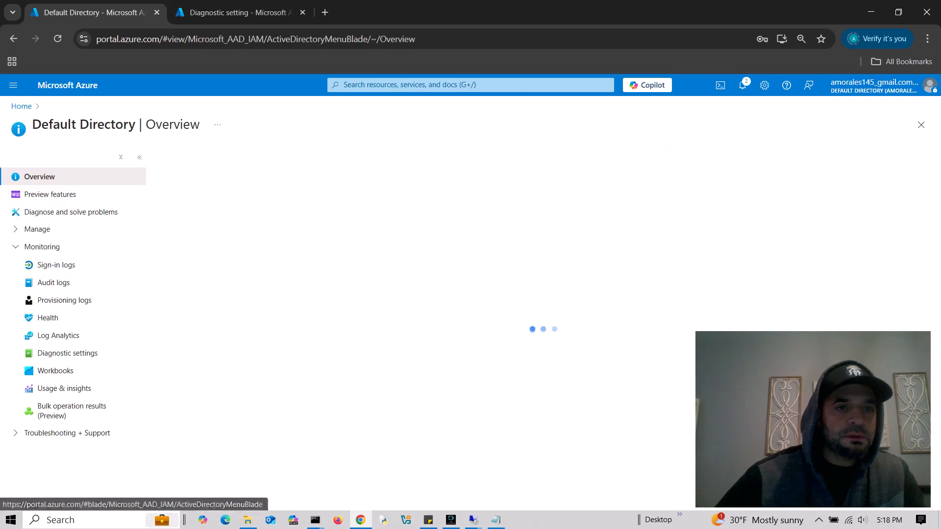
left_click(38, 229)
left_click(47, 247)
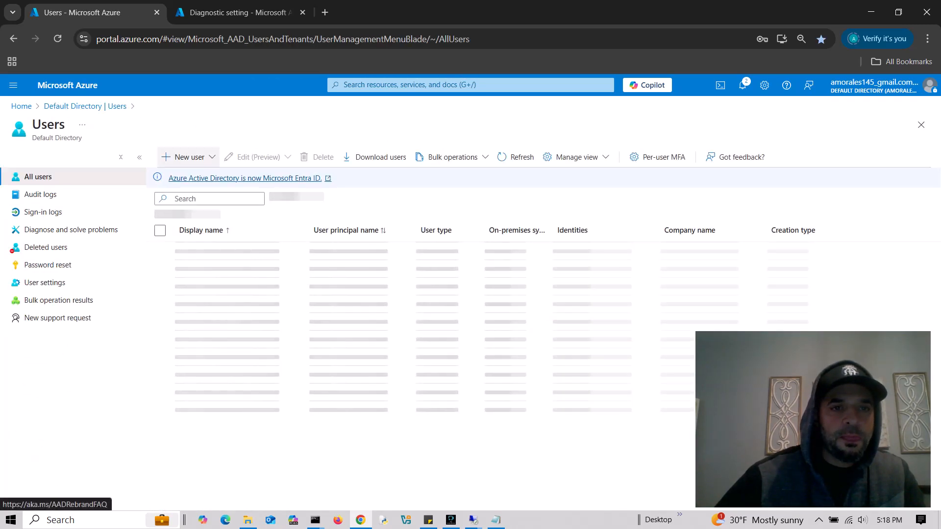
left_click(189, 157)
left_click(182, 182)
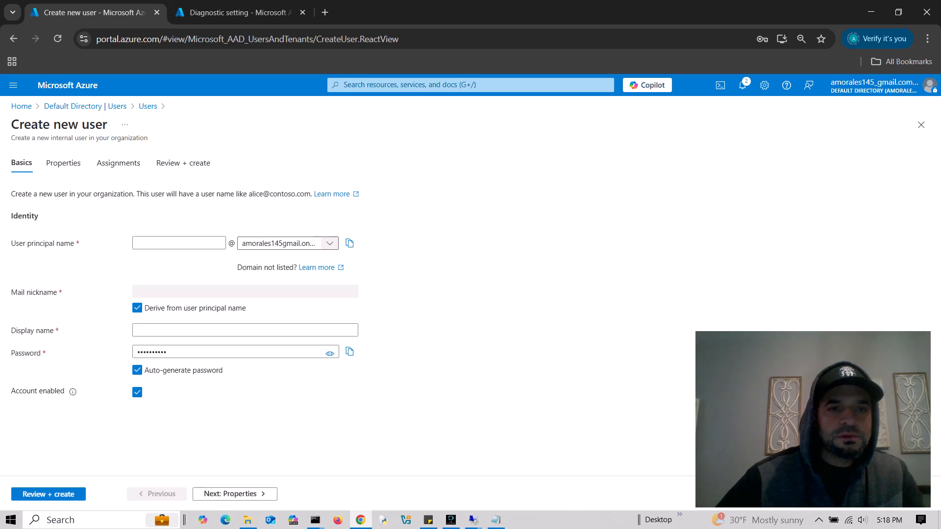
- Set both the user principal name and display name to test7777, checking the generated password
type("te")
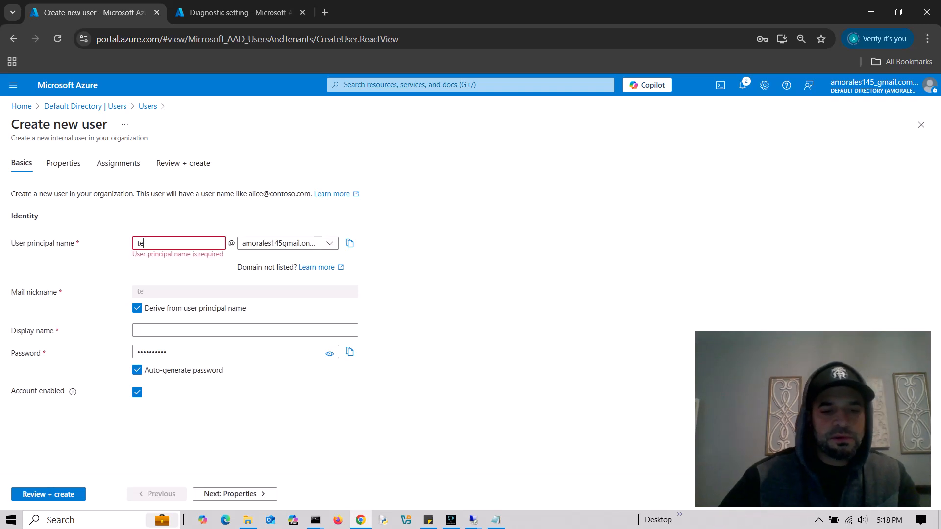
type("st777")
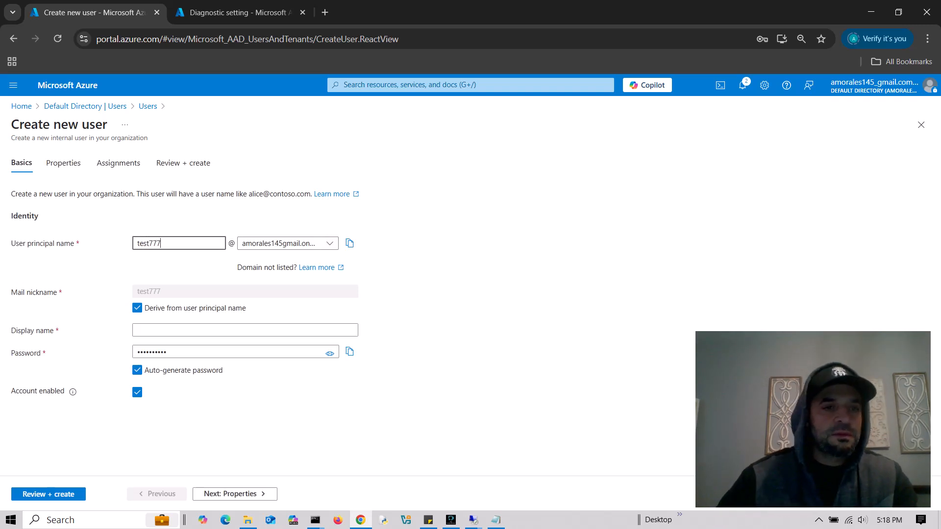
type("7")
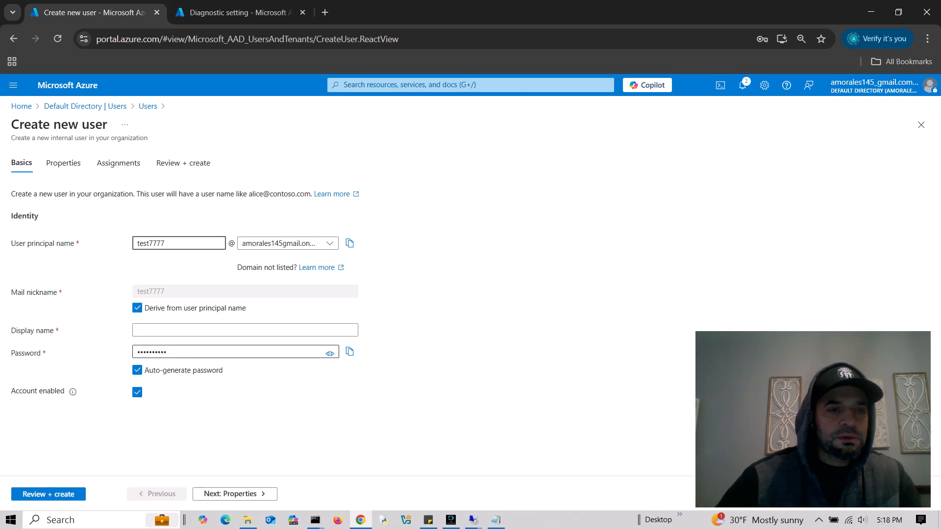
left_click(245, 331)
double_click(151, 243)
key("ctrl+c")
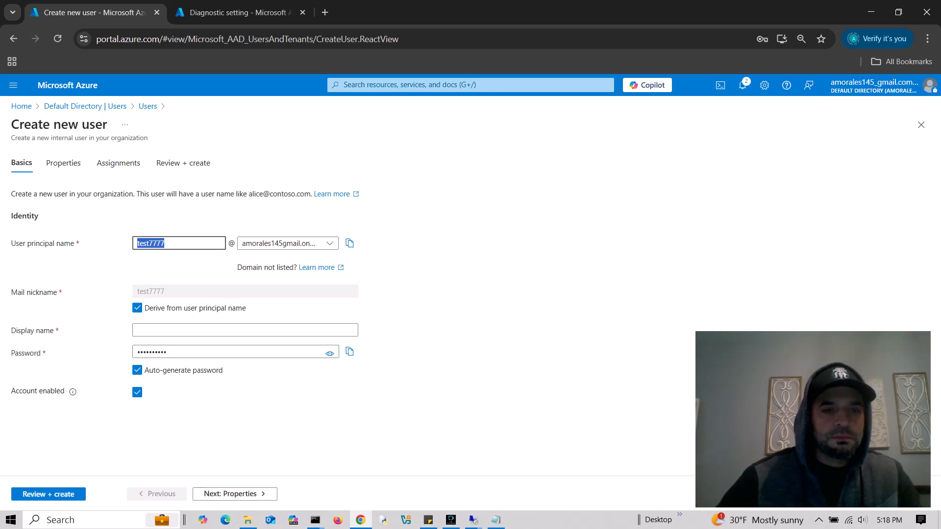
left_click(171, 330)
key("ctrl+v")
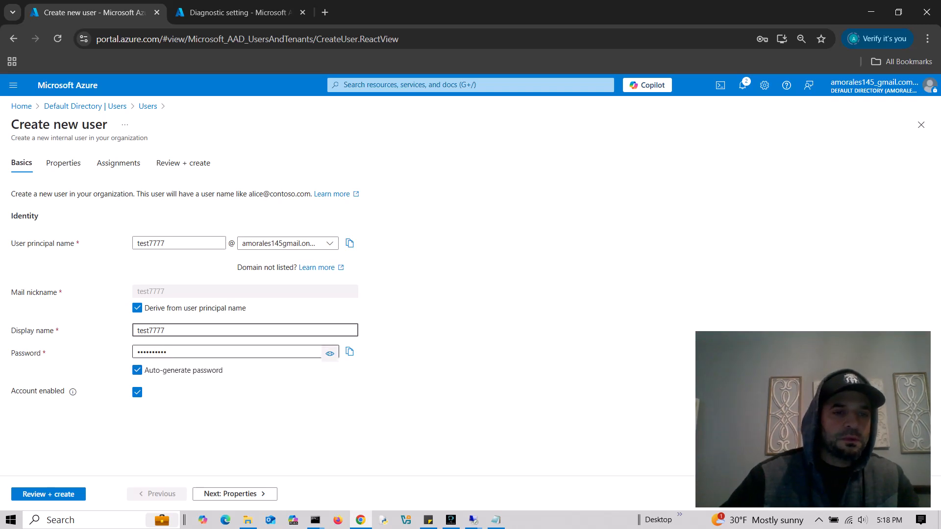
left_click(330, 354)
left_click(330, 354)
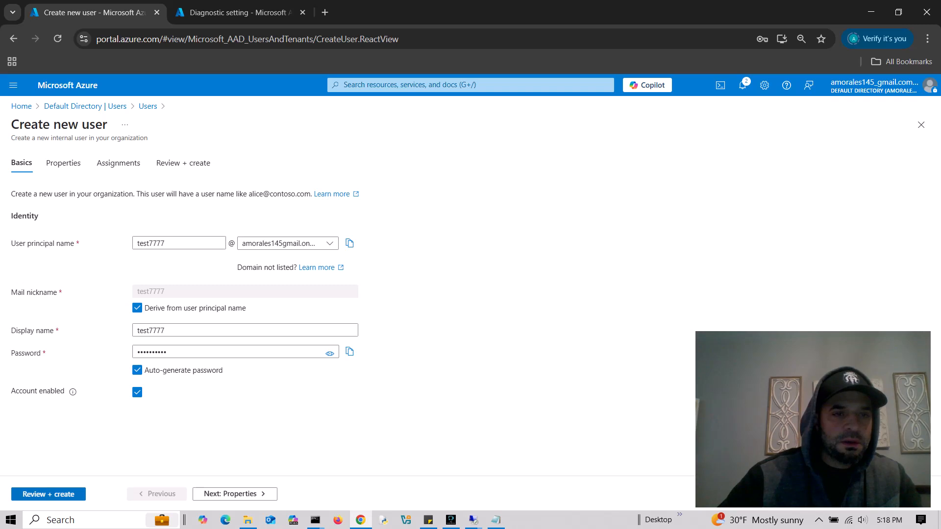
- Move through the wizard to the Assignments step and open the directory roles list
left_click(235, 494)
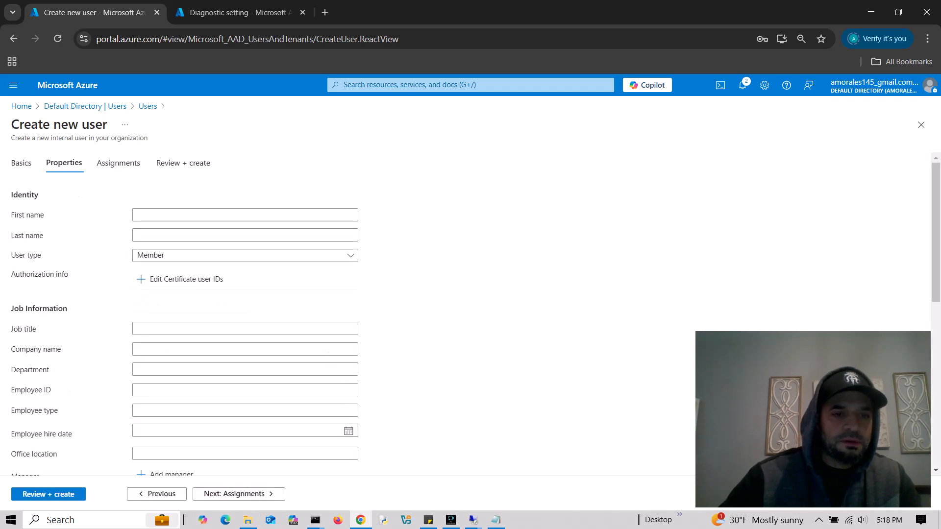
left_click(238, 494)
left_click(237, 494)
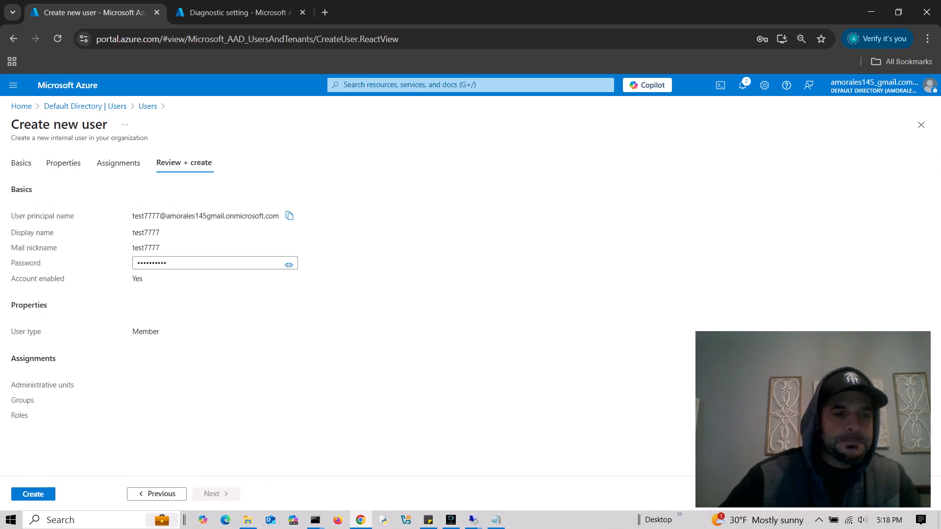
left_click(157, 494)
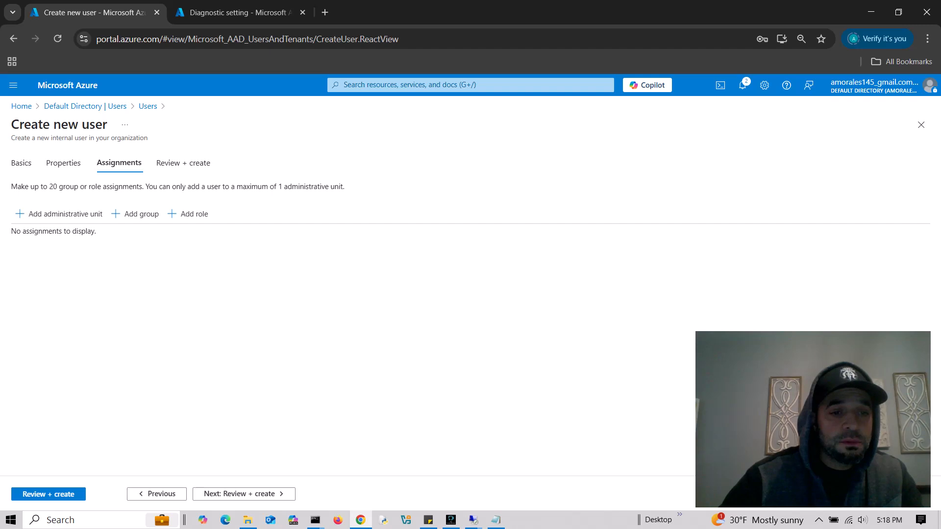
left_click(64, 163)
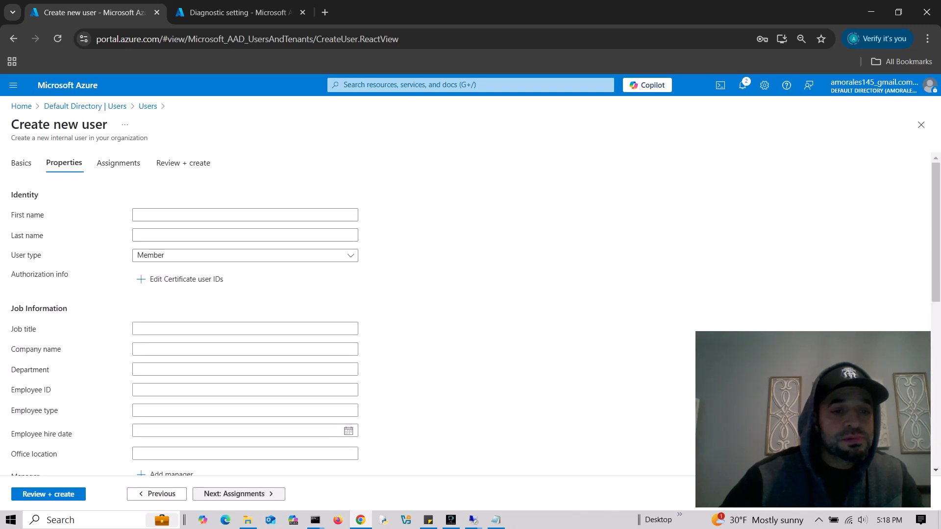
left_click(239, 494)
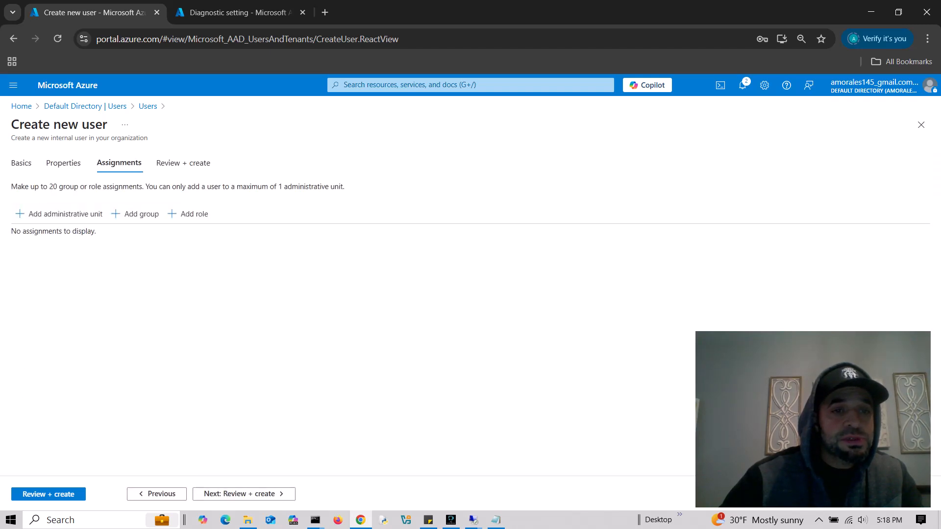
left_click(188, 214)
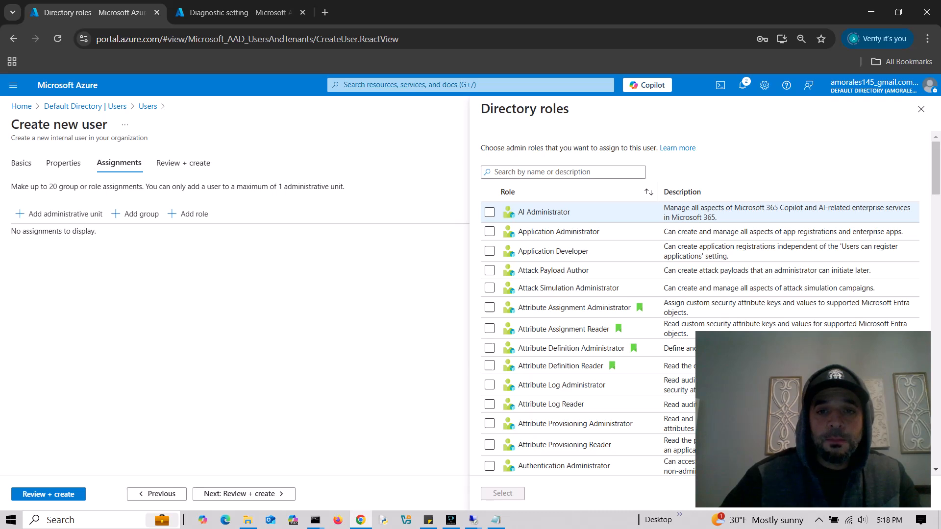
- Assign the Global Administrator role to test7777, then review and create the account
left_click(563, 172)
type("domain")
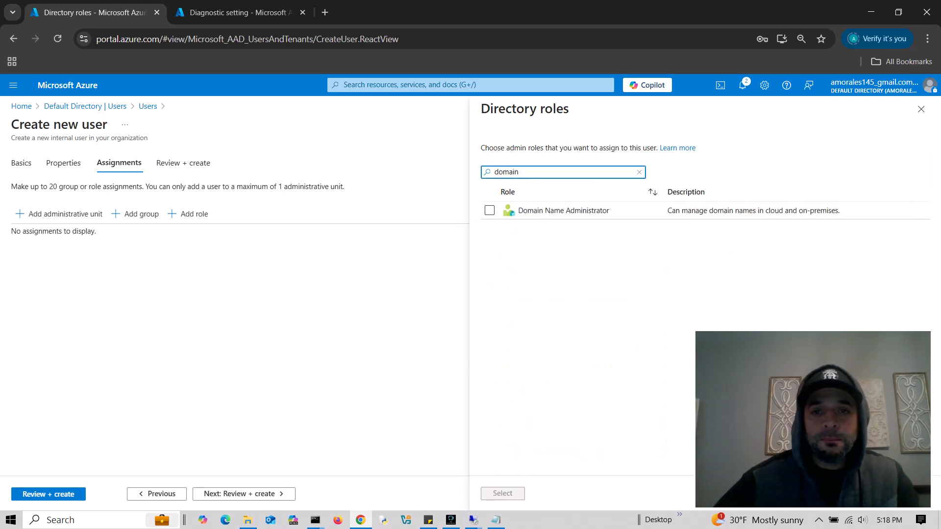
key("BackSpace")
key("BackSpace")
key("BackSpace")
key("BackSpace")
key("BackSpace")
key("BackSpace")
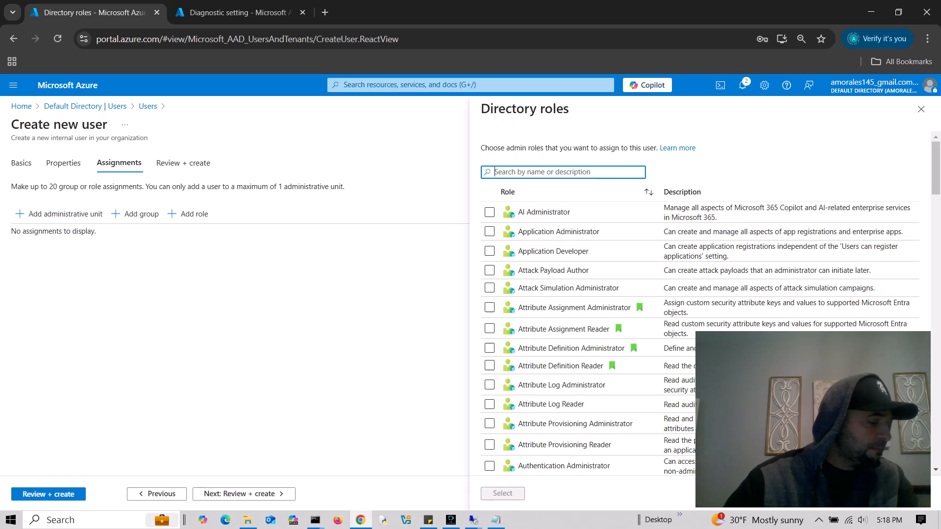
type("global")
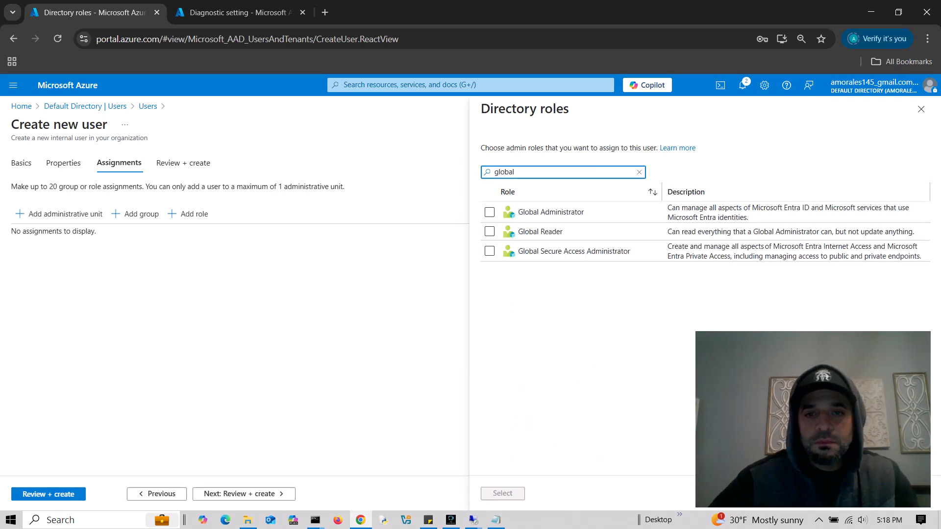
left_click(490, 212)
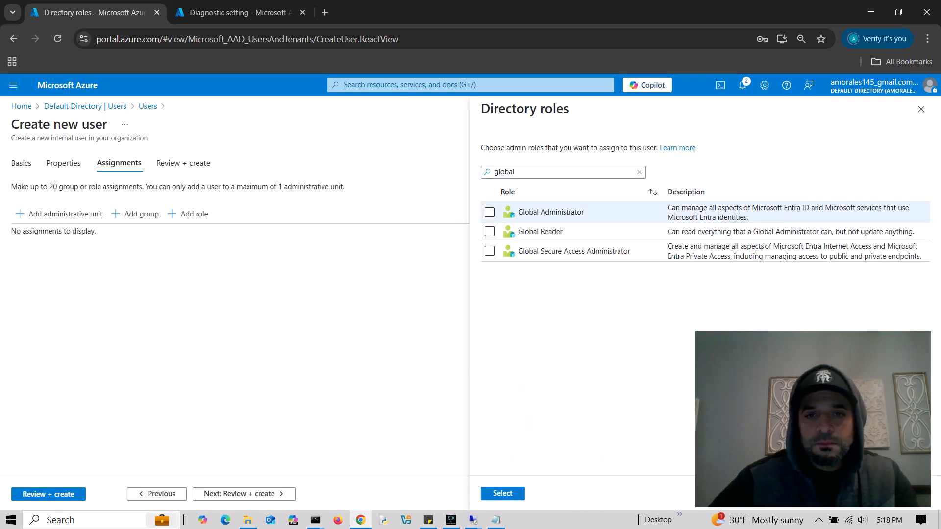
left_click(502, 494)
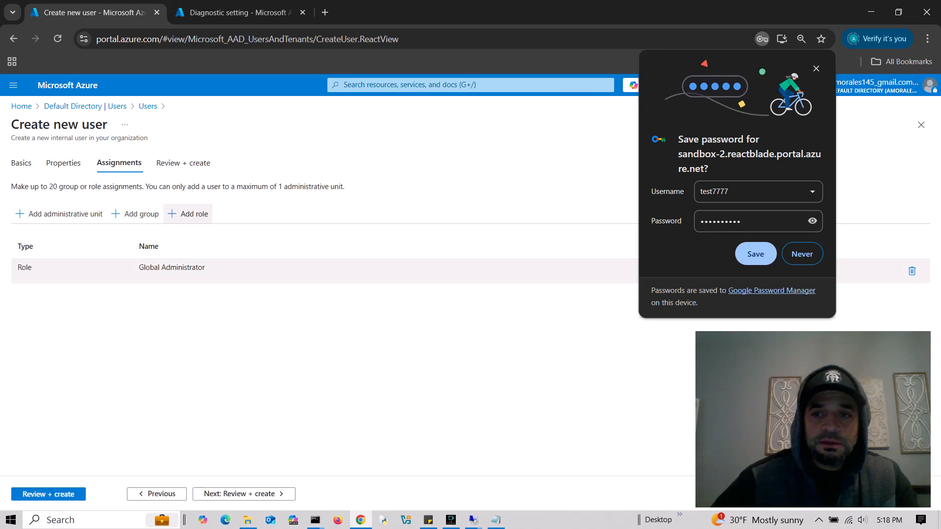
left_click(802, 253)
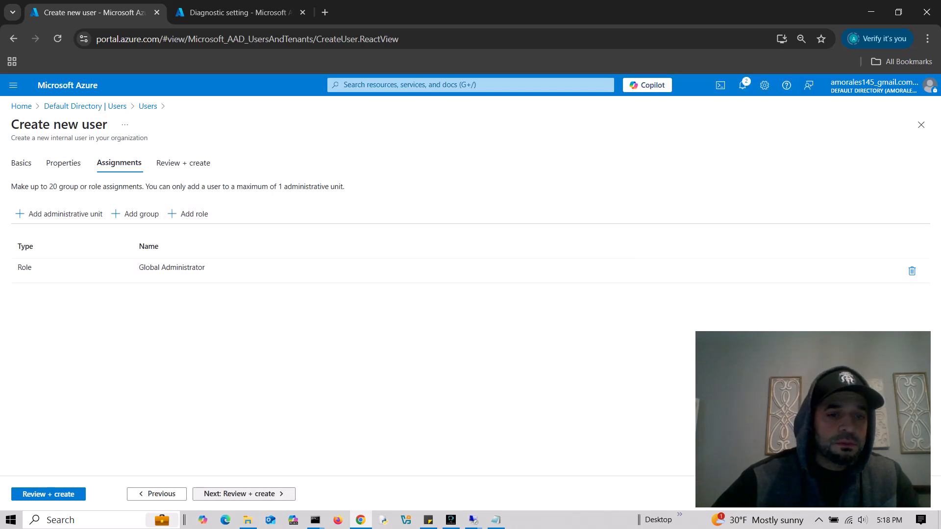
left_click(243, 493)
left_click(32, 494)
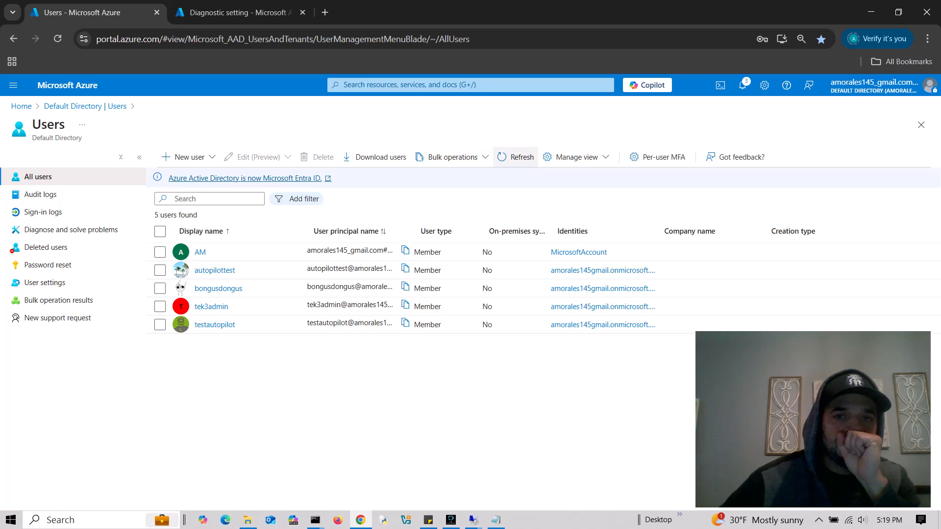
- Refresh the Users list, copy test7777's principal name, and open a private browser window
left_click(515, 157)
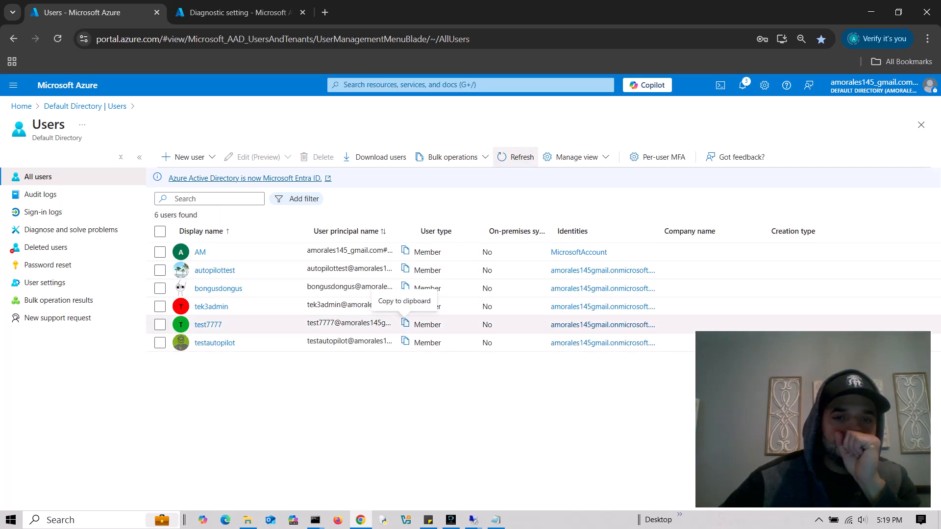
left_click(405, 322)
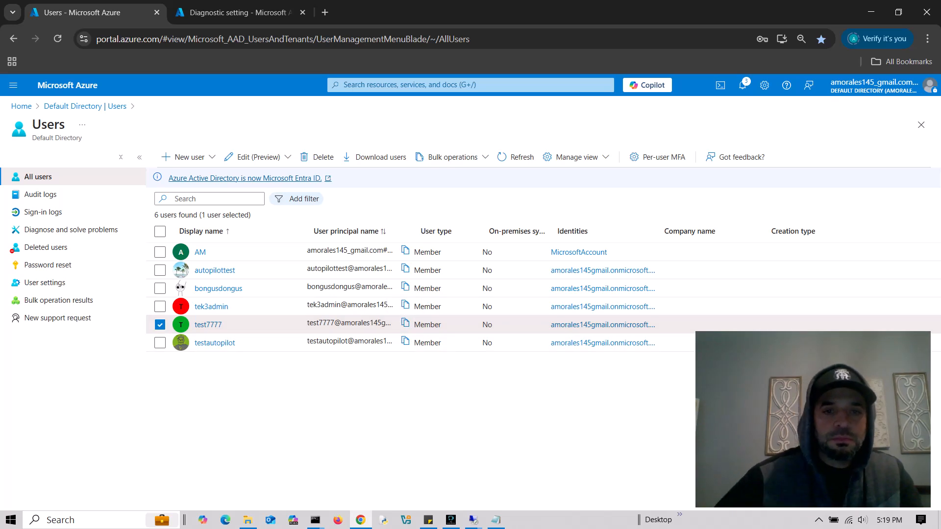
key("Escape")
key("ctrl+shift+n")
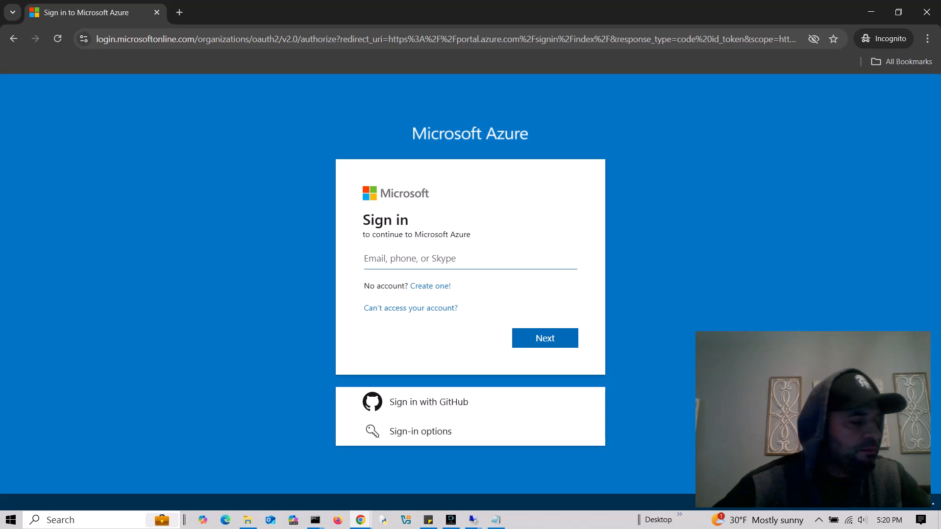
- Try signing in as the new user in the private window, entering its password several times
left_click(470, 259)
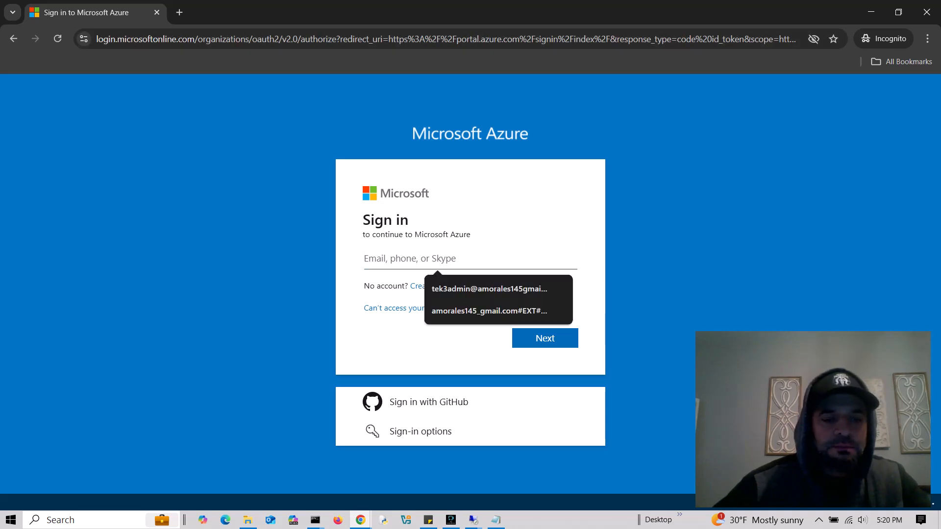
key("ctrl+v")
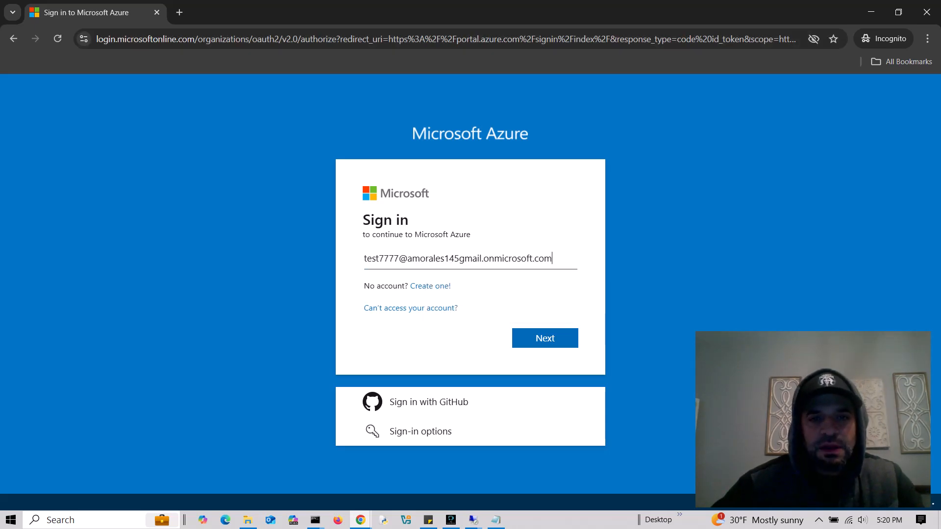
key("ctrl+a")
left_click(545, 338)
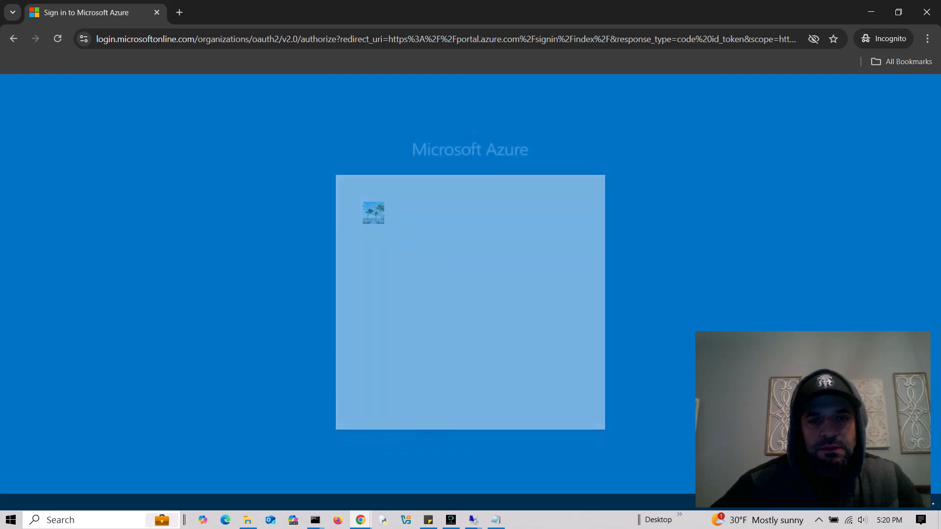
type("••••••••••")
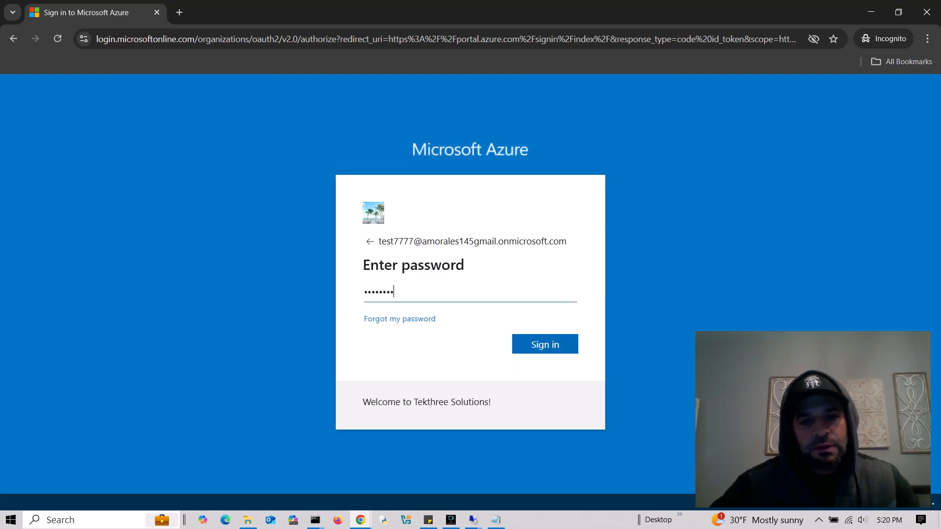
key("Return")
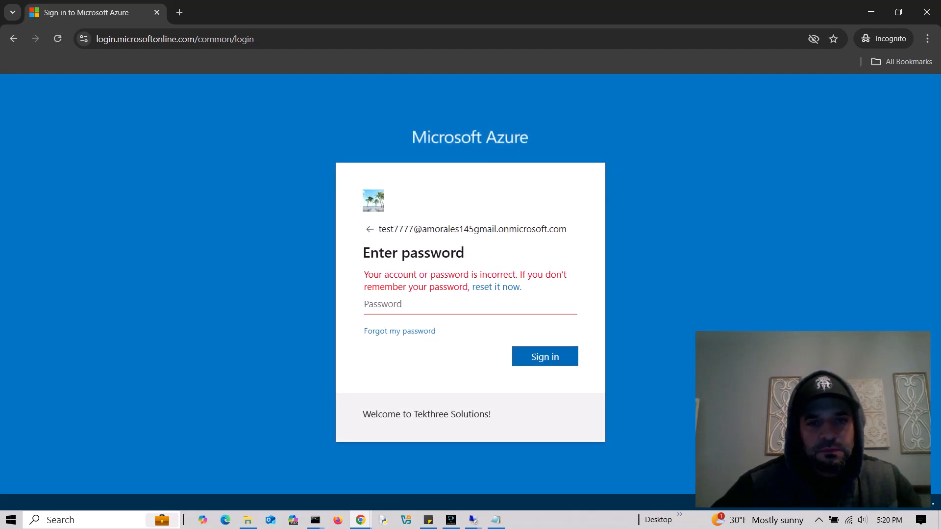
type("••••••••••")
key("Return")
type("••••••••••")
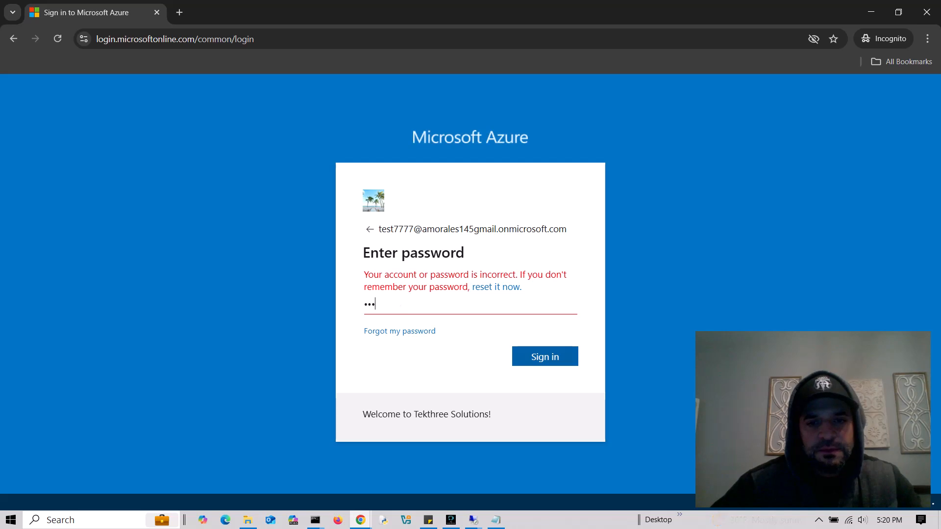
key("Return")
type("••••••••••")
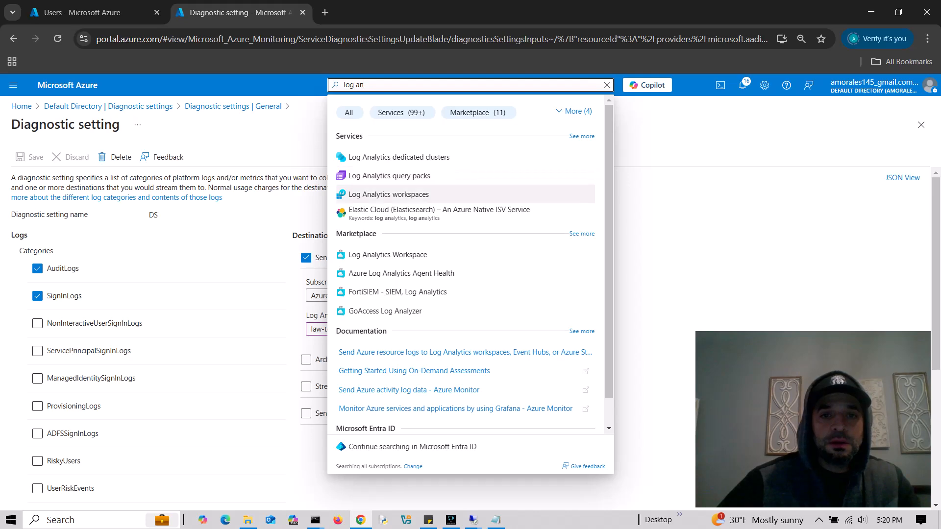
- Open the law-tek3 workspace's Logs editor, closing the Queries hub
left_click(389, 194)
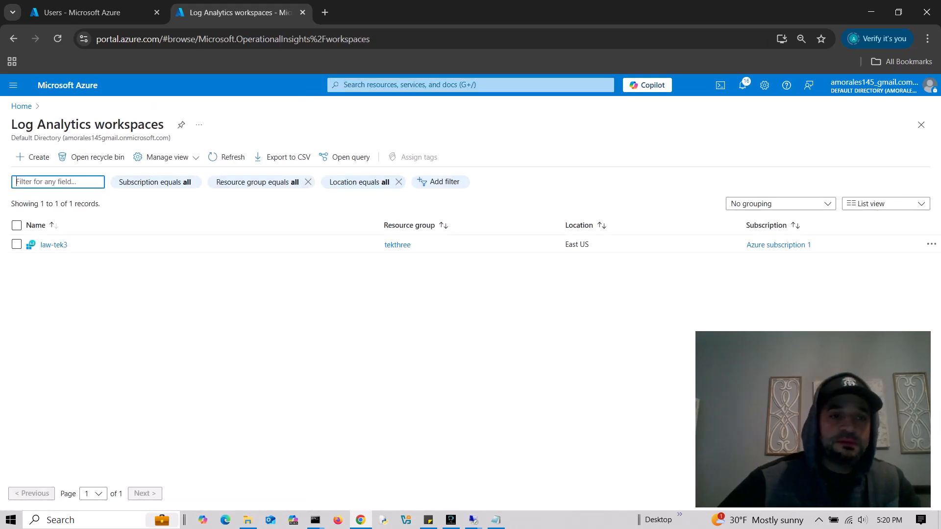
left_click(54, 245)
left_click(206, 265)
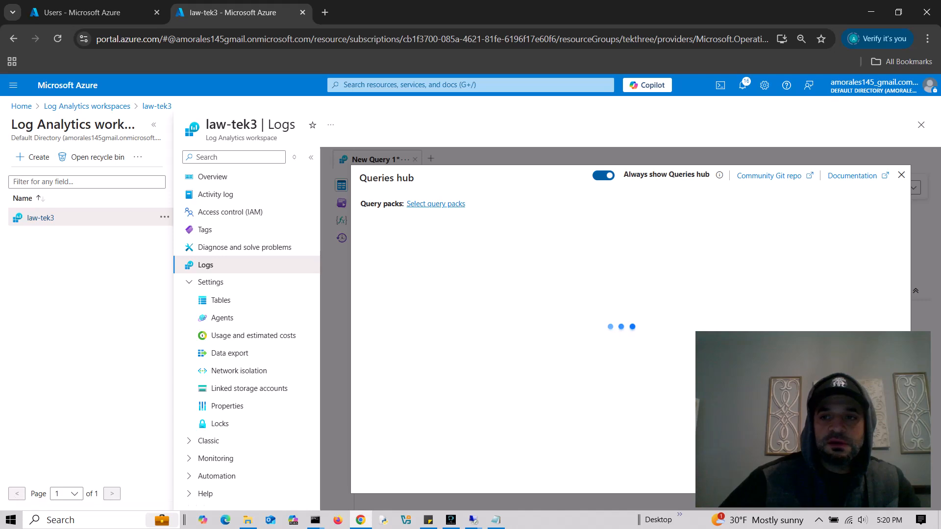
left_click(902, 175)
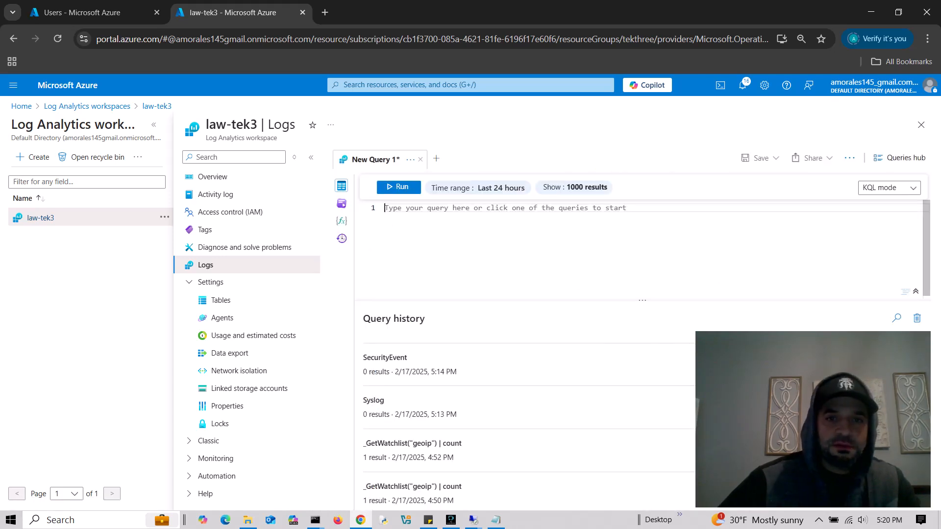
- Write an AuditLogs query and run it
type("Adui")
key("BackSpace")
key("BackSpace")
key("BackSpace")
key("BackSpace")
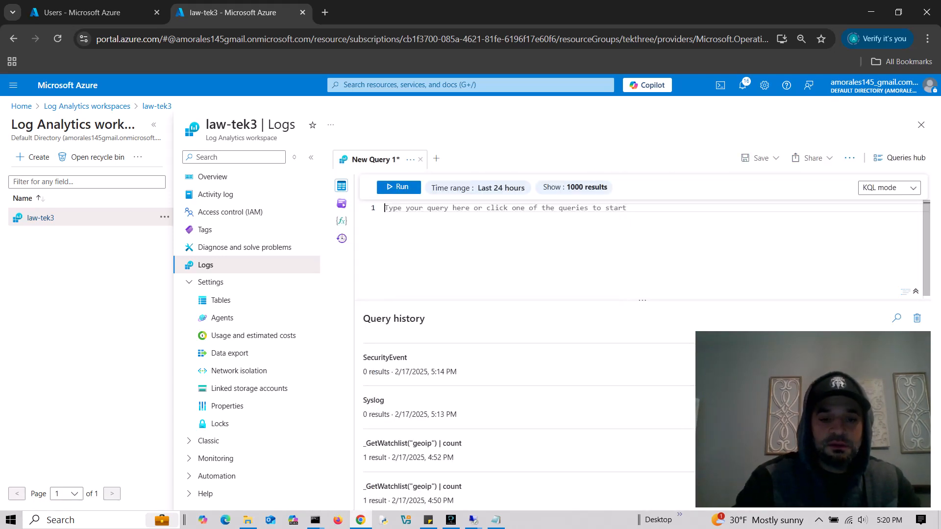
type("Audit")
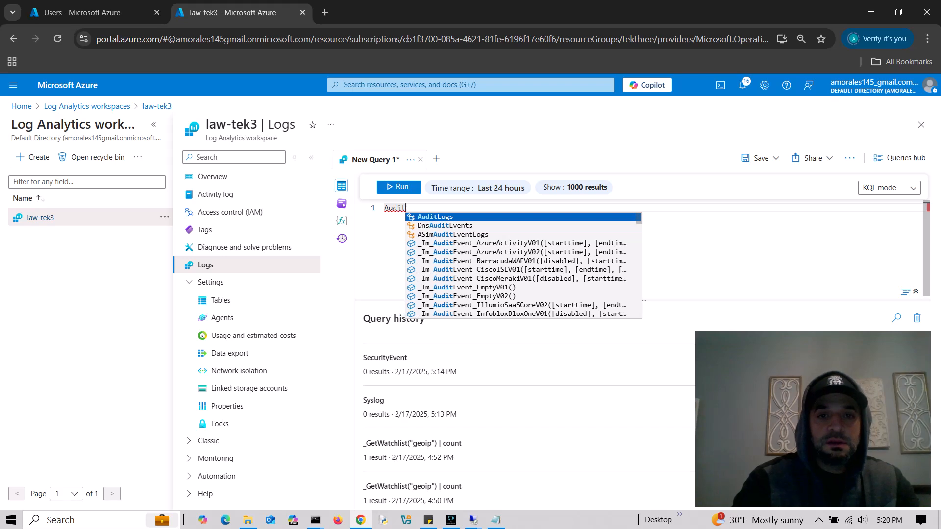
key("Tab")
key("Return")
type("|")
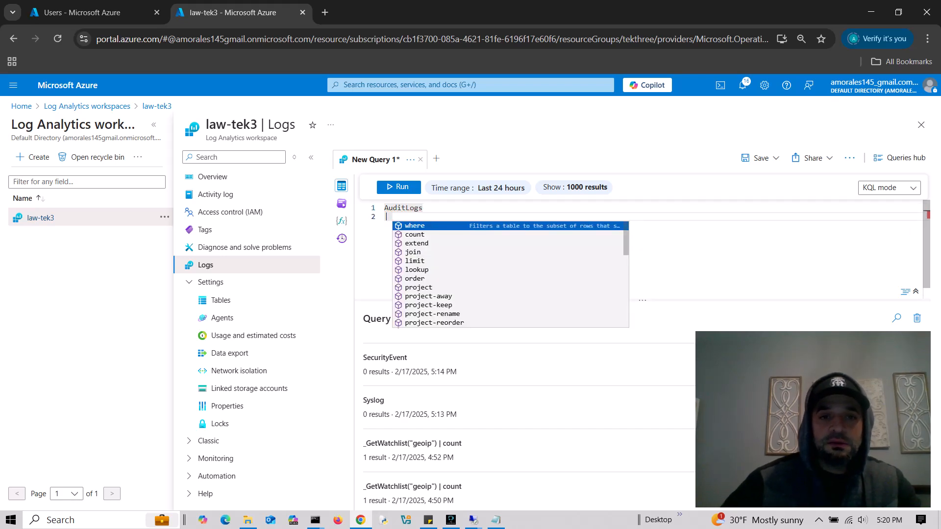
key("Escape")
key("BackSpace")
key("BackSpace")
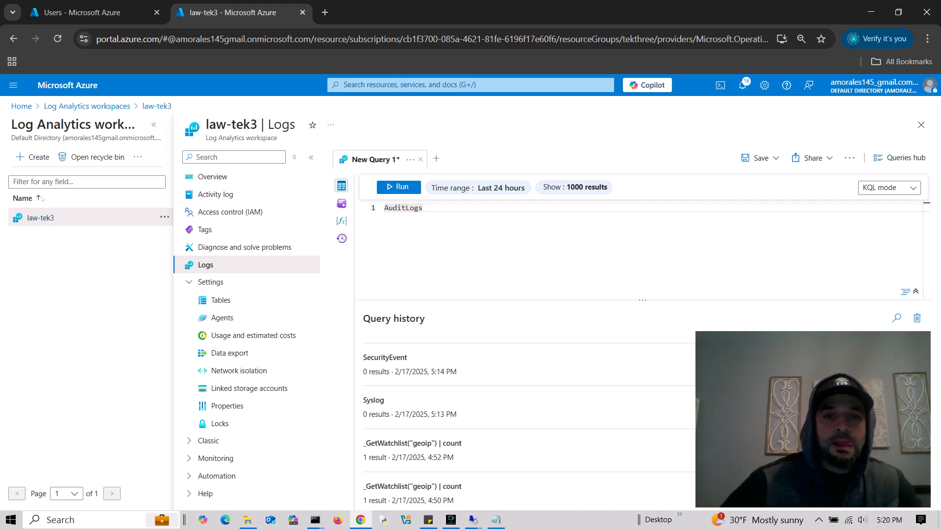
key("shift+Return")
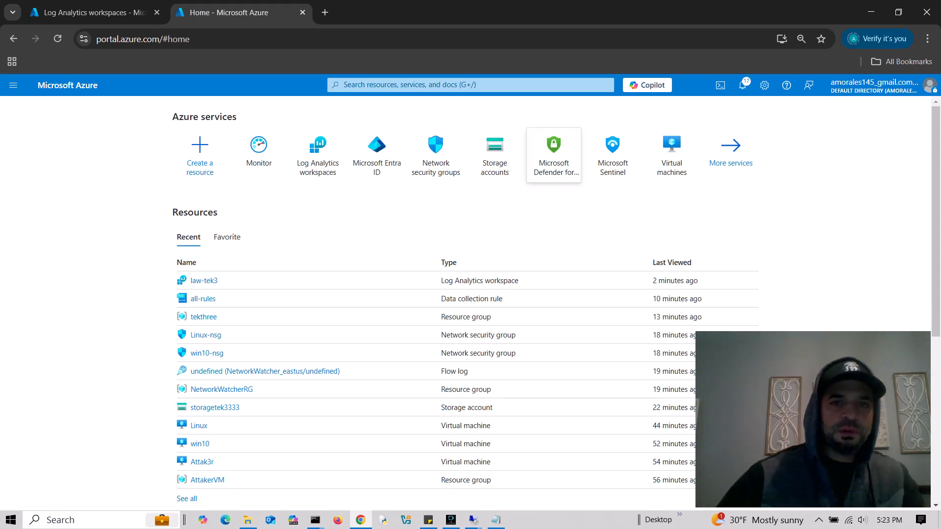
- Search for Monitor, go to its Activity log, and bring up the subscription's diagnostic settings
left_click(479, 85)
type("monitor")
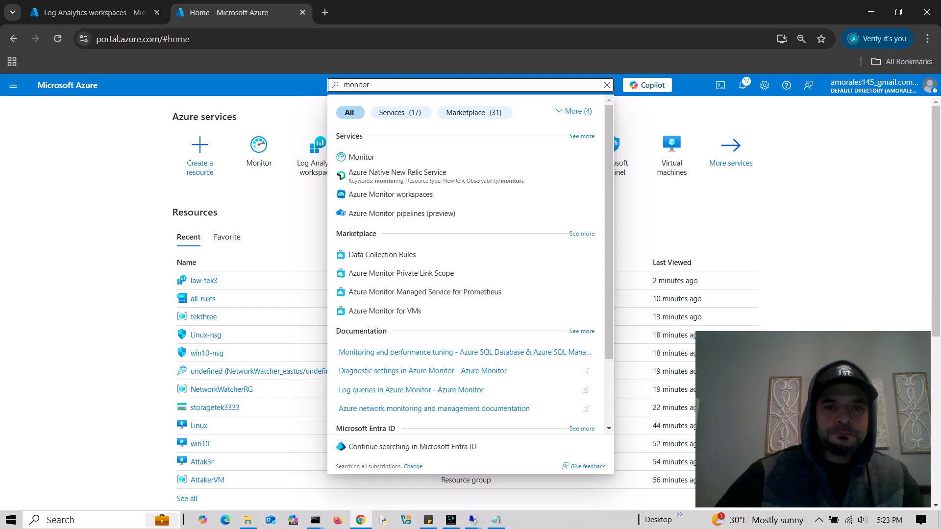
left_click(362, 156)
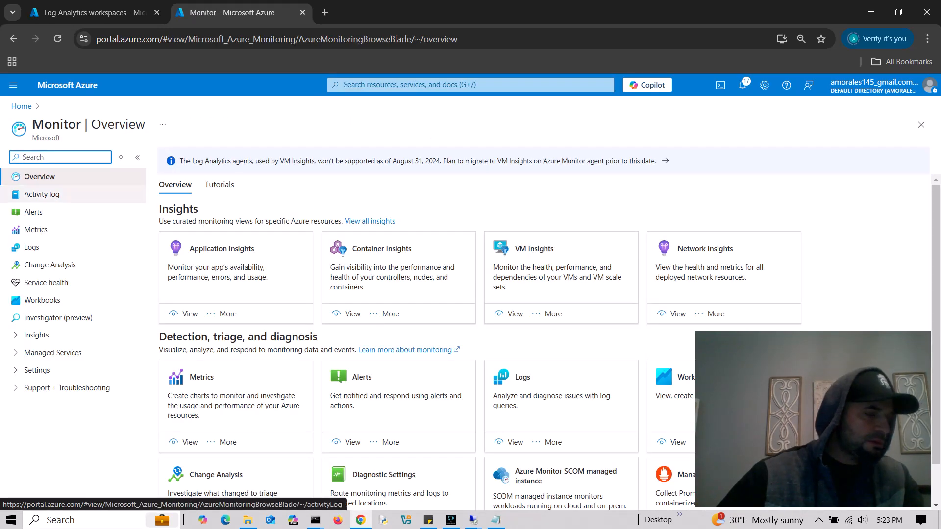
left_click(42, 194)
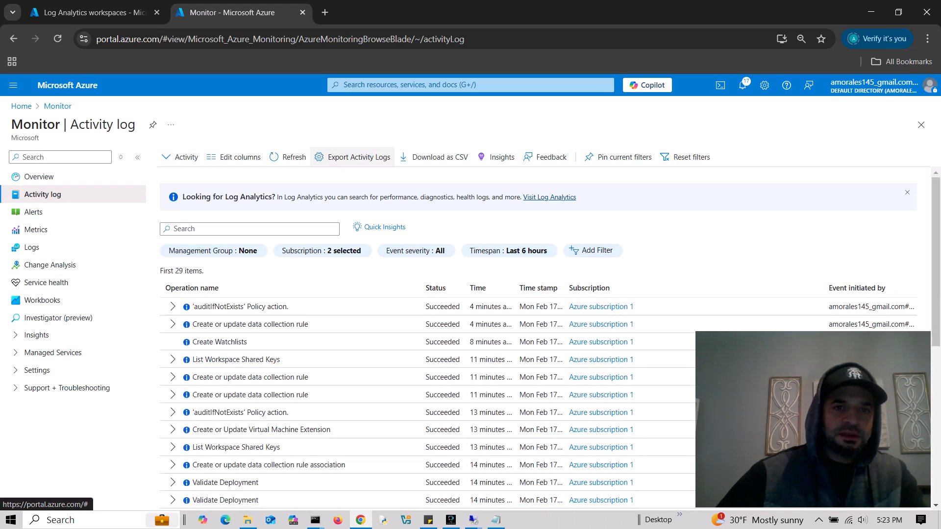
left_click(355, 157)
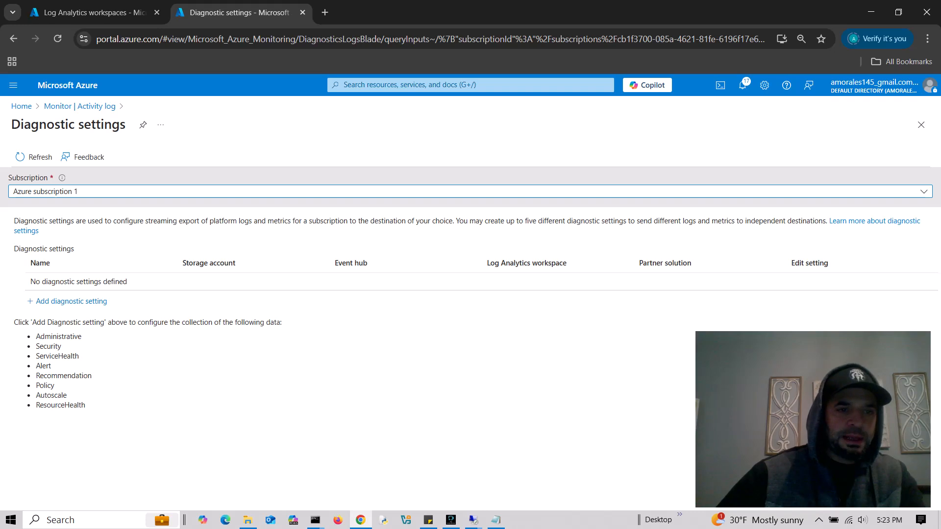
- Add a diagnostic setting that includes all eight activity log categories, Administrative through ResourceHealth
left_click(71, 302)
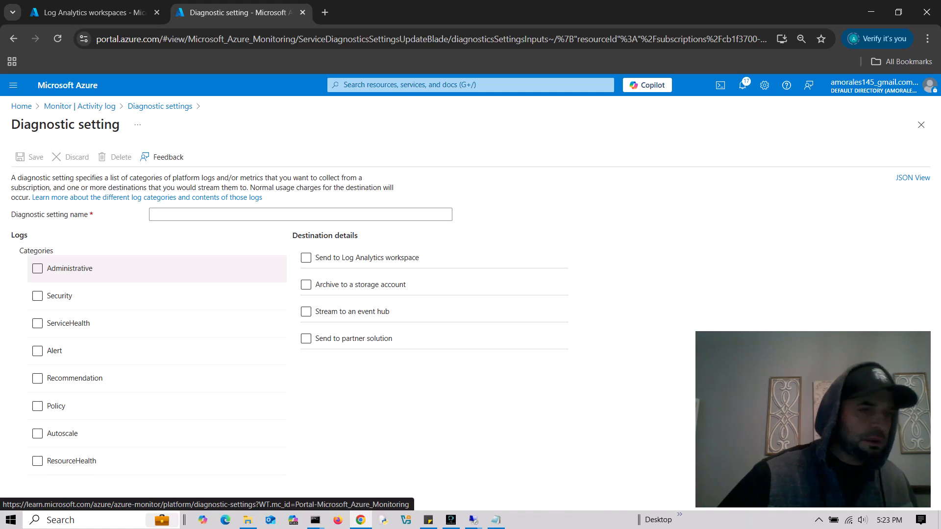
left_click(38, 268)
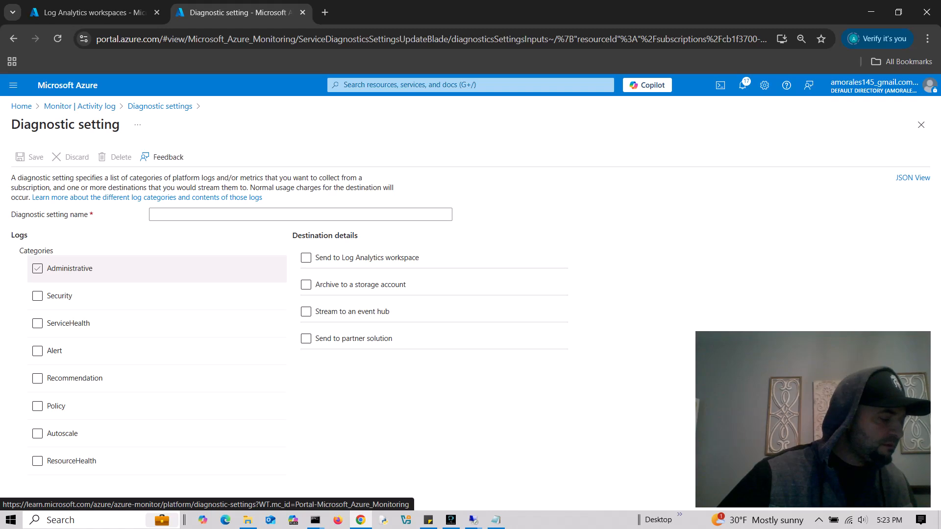
left_click(37, 268)
left_click(37, 295)
left_click(38, 323)
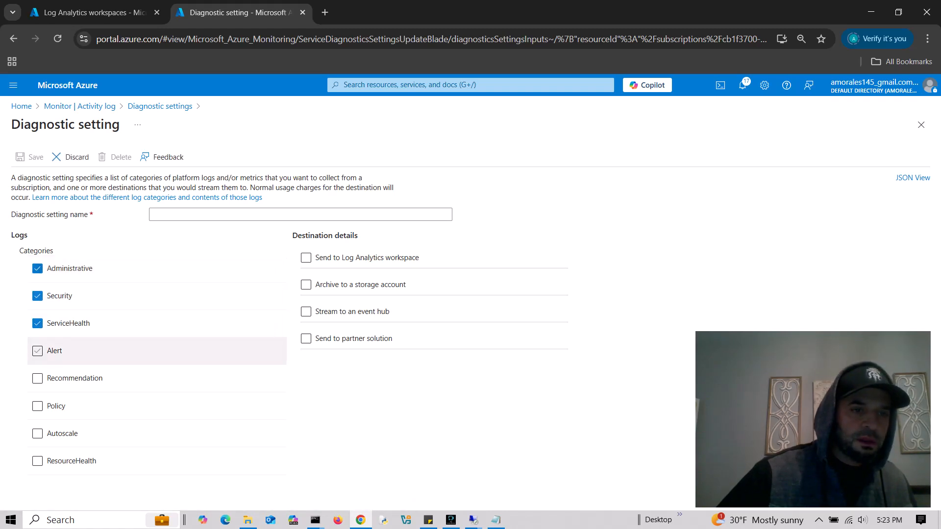
left_click(37, 350)
left_click(37, 378)
left_click(37, 406)
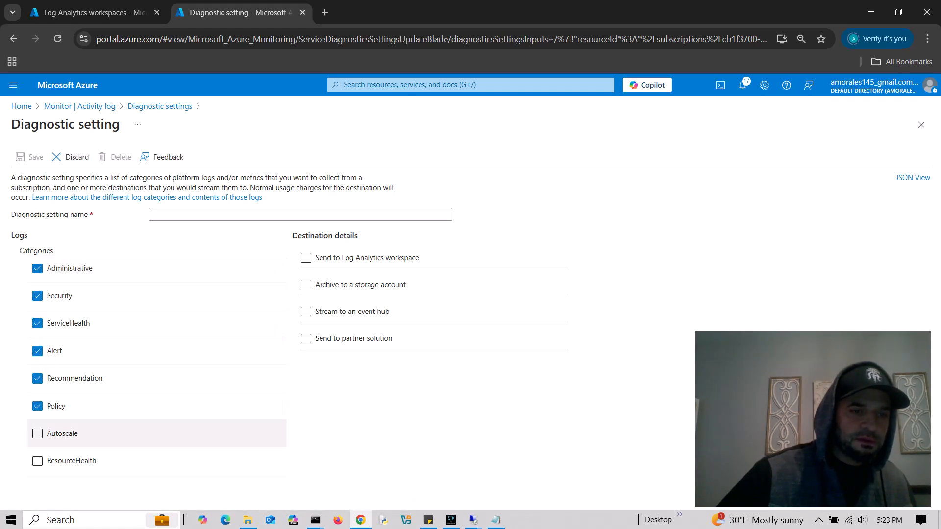
left_click(37, 461)
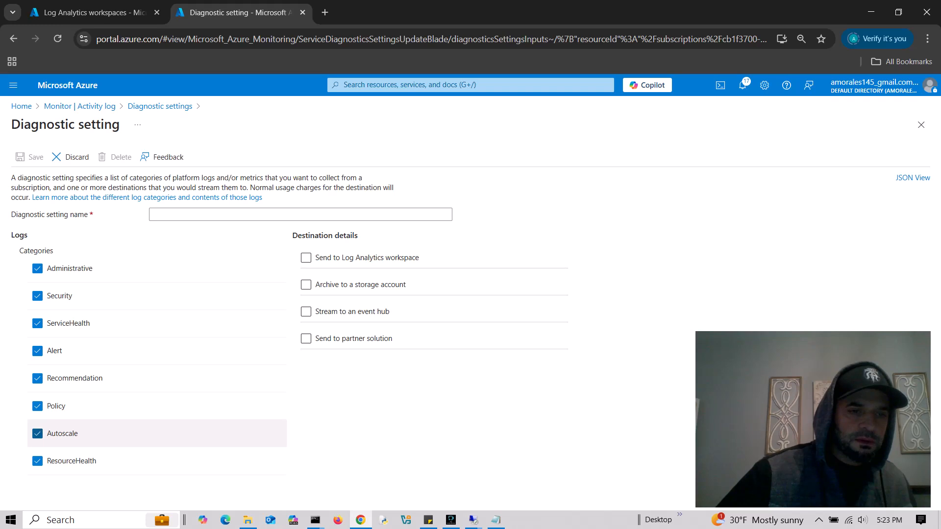
- Name it DS-Azure-Activity, send it to the law-tek3 Log Analytics workspace, and save
left_click(301, 215)
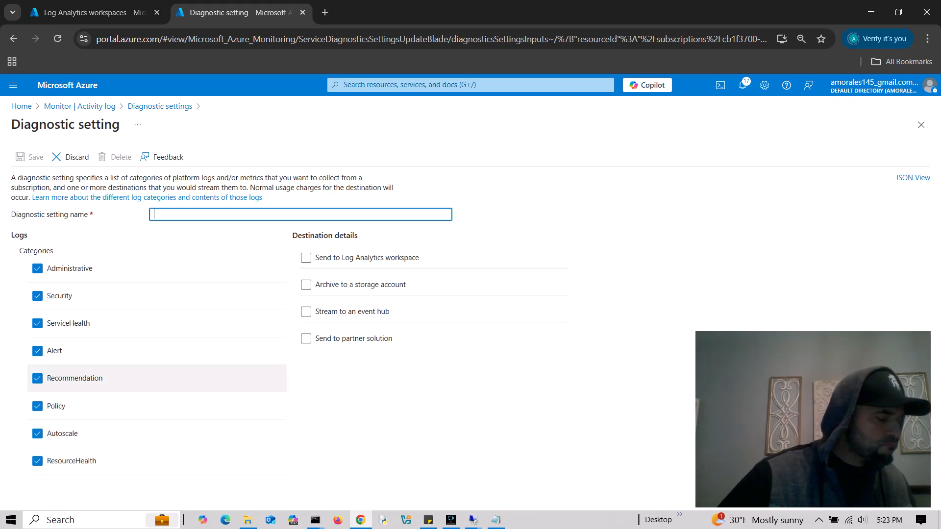
type("D")
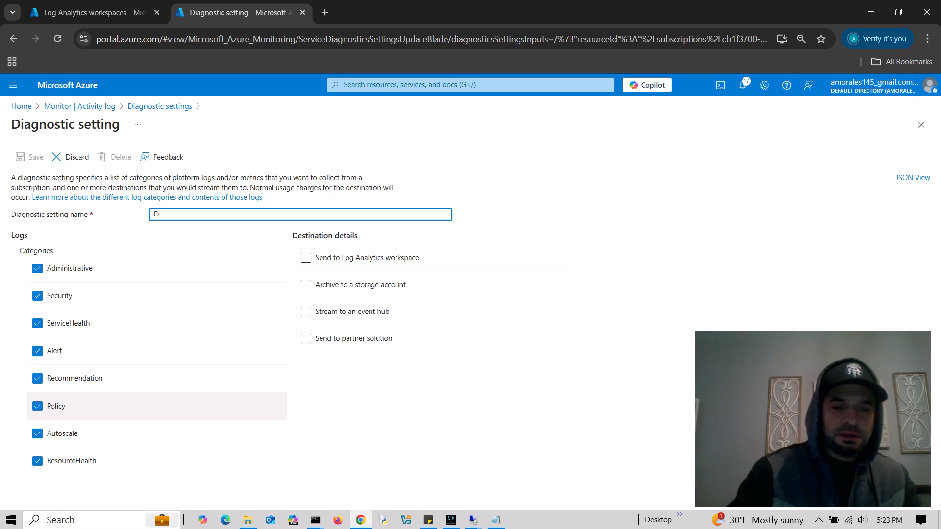
type("S-")
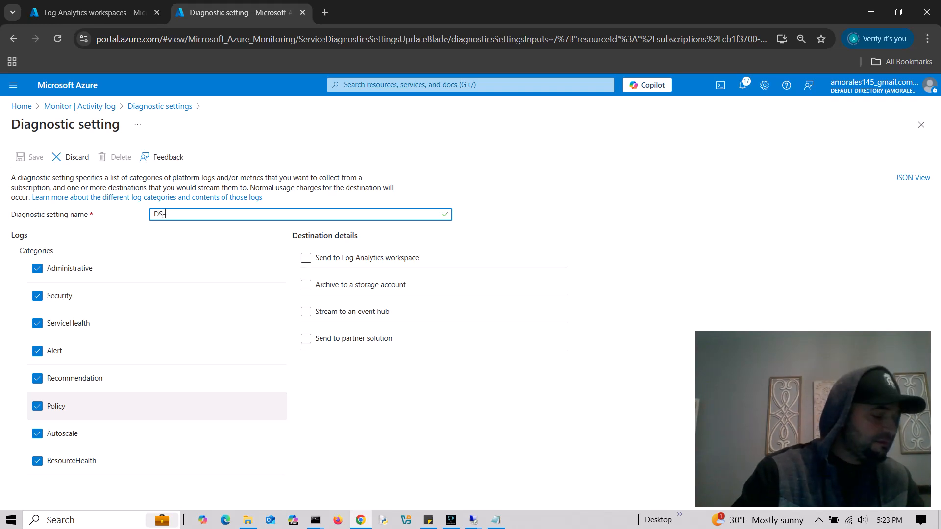
type("Azure")
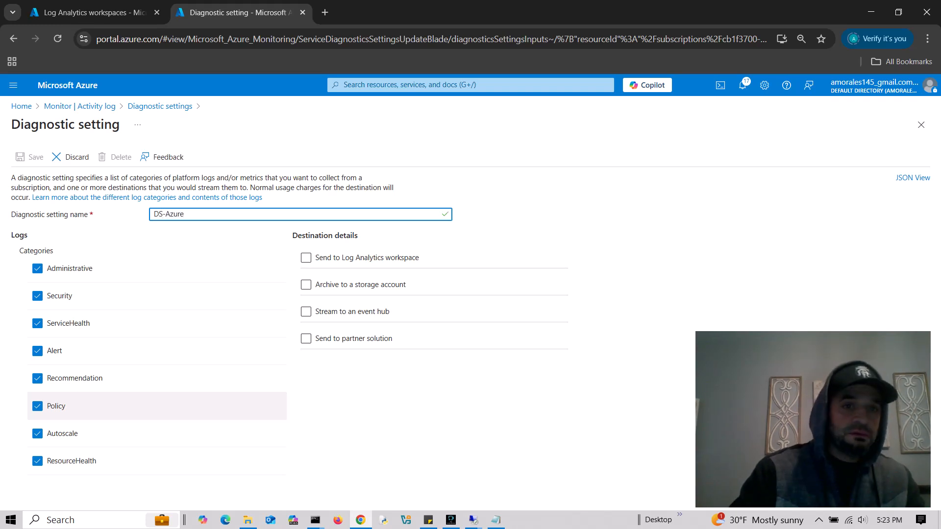
type("-Ac")
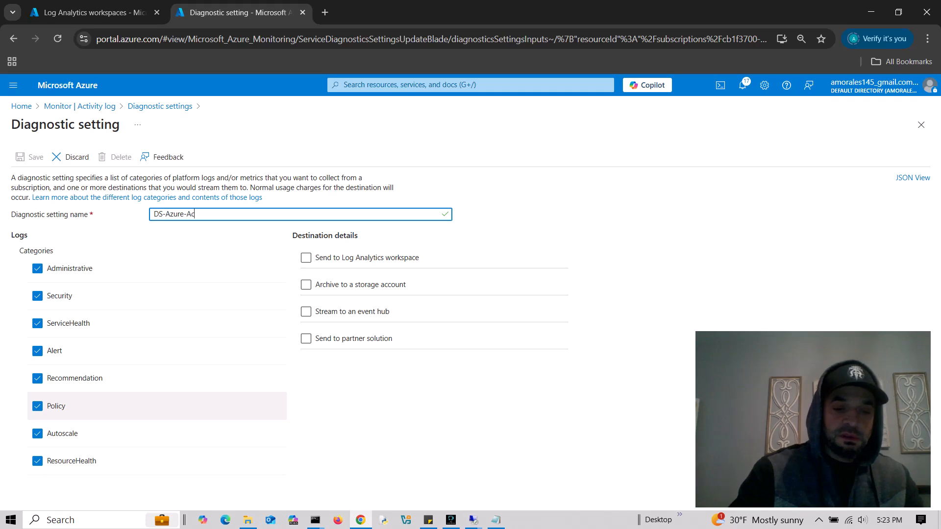
type("tivity")
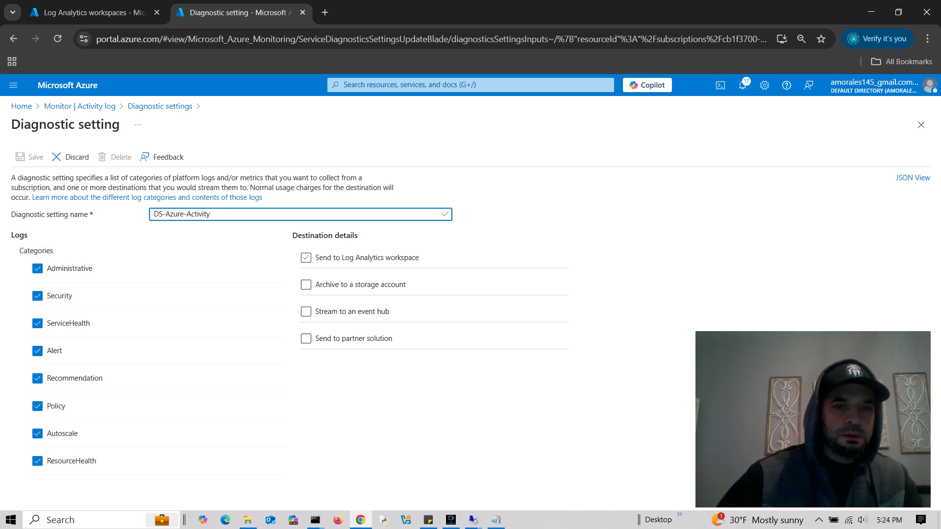
left_click(306, 258)
left_click(363, 329)
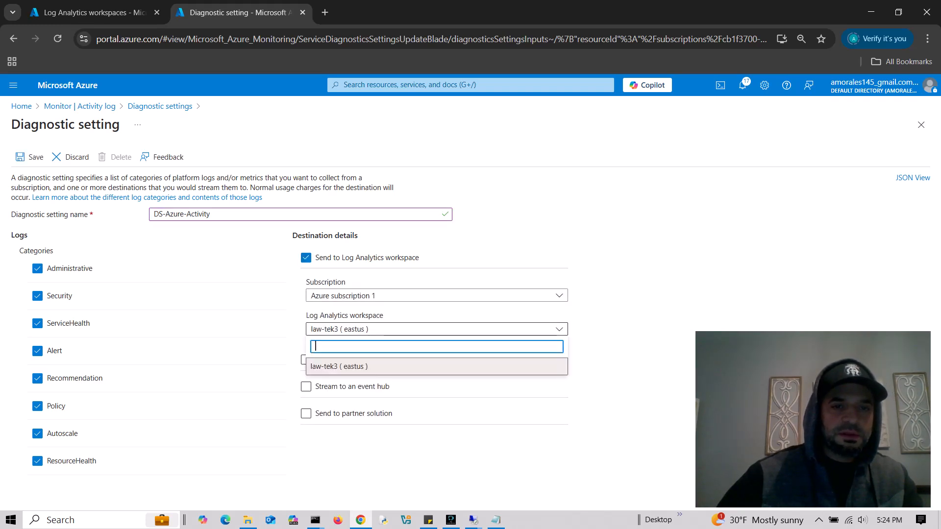
left_click(343, 366)
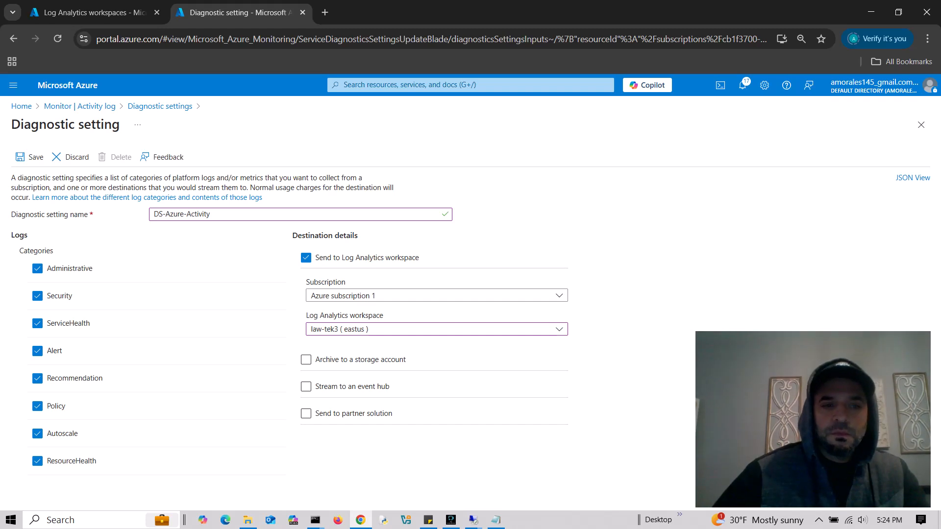
left_click(29, 157)
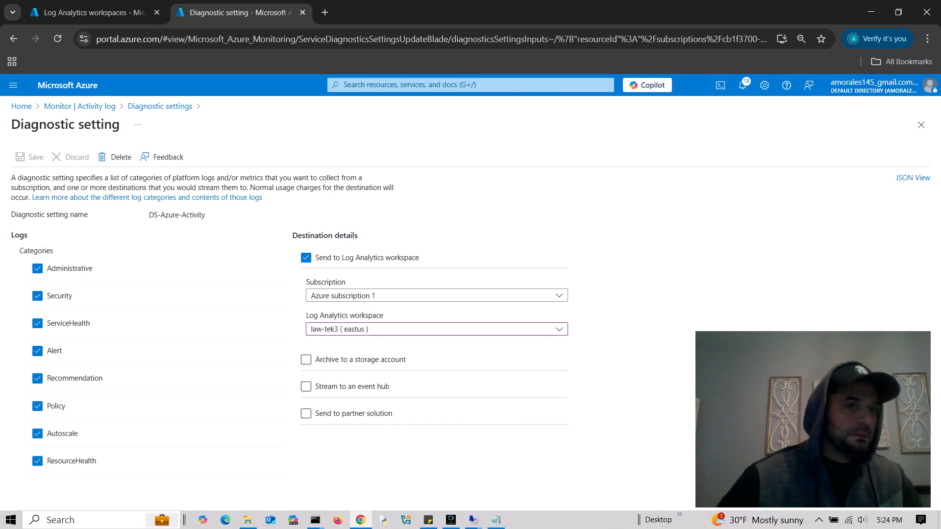
- Open the Logs page of the law-tek3 workspace and dismiss the welcome and queries pop-ups
left_click(95, 13)
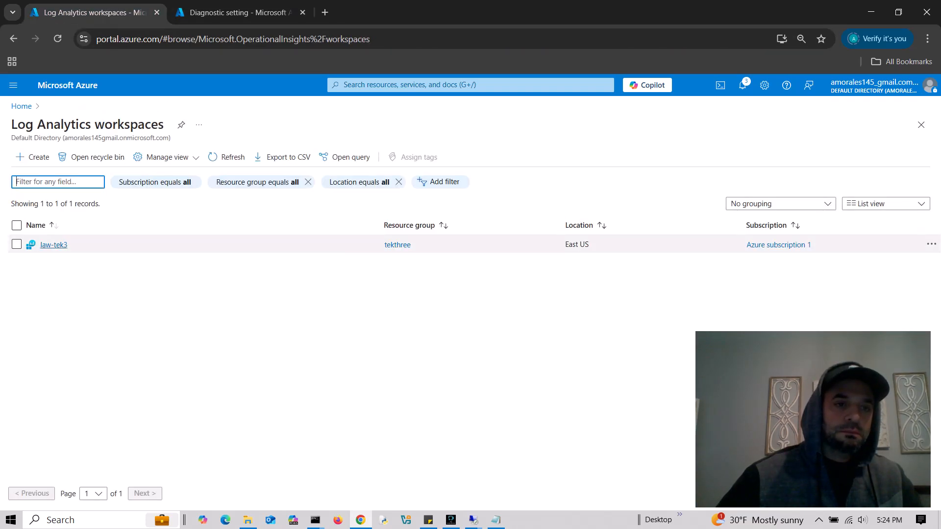
left_click(54, 244)
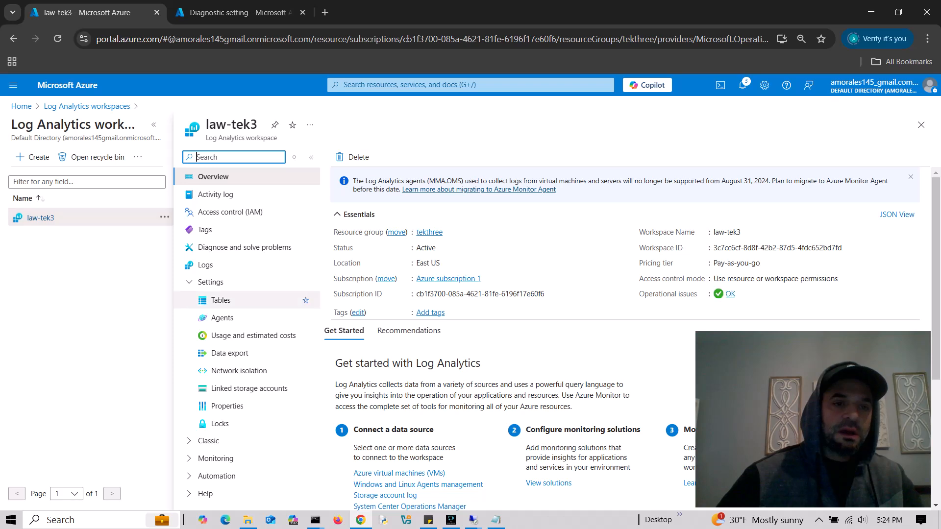
left_click(205, 265)
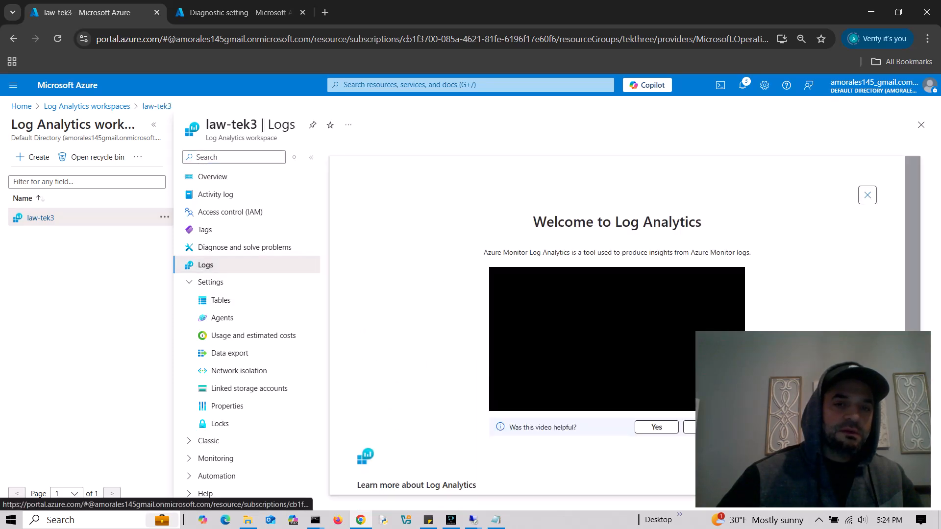
left_click(867, 195)
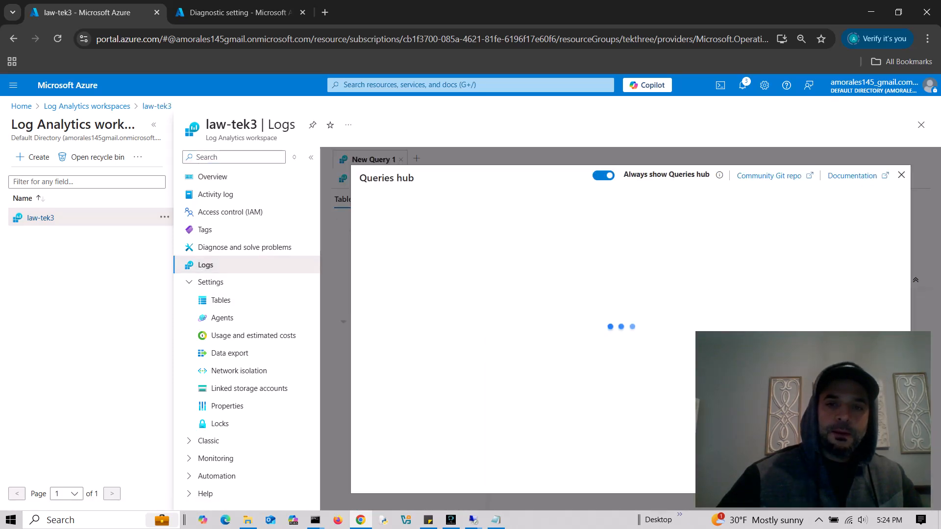
left_click(902, 175)
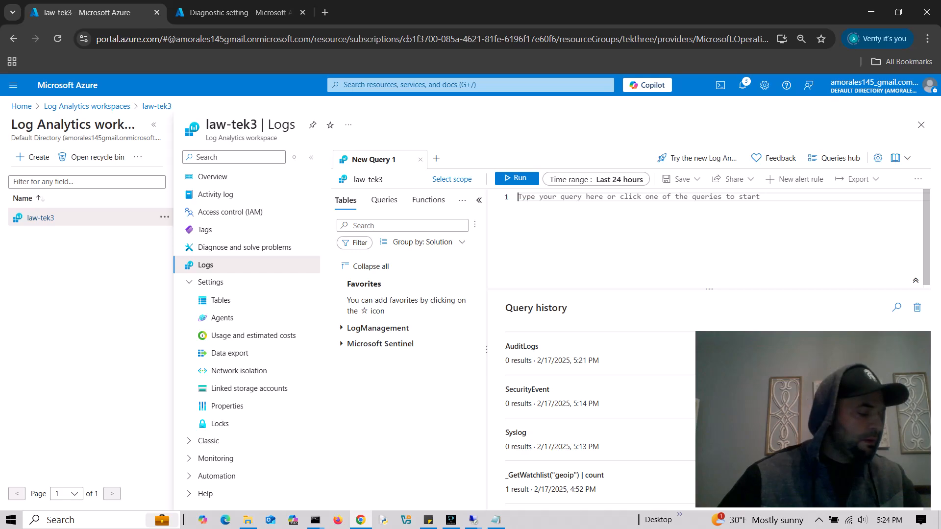
- Run an AzureActivity query in the log editor
type("Azure")
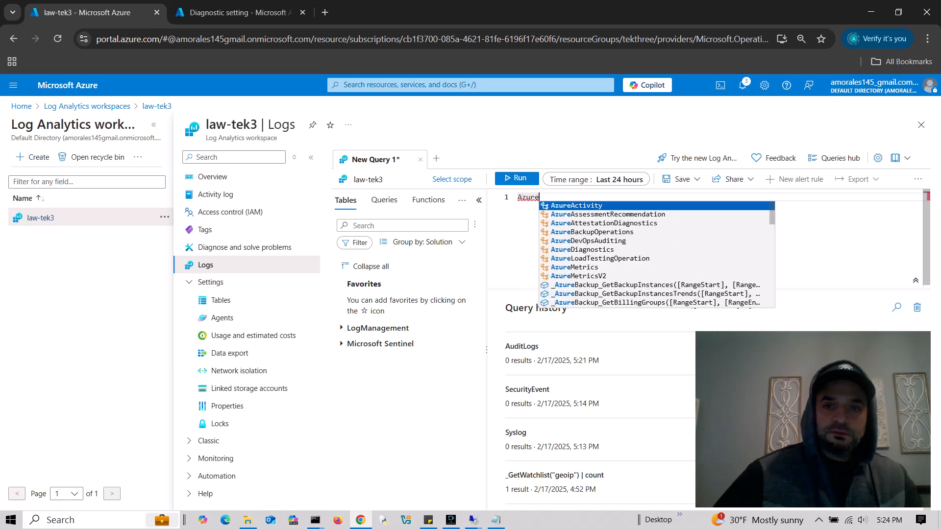
key("Return")
key("BackSpace")
key("BackSpace")
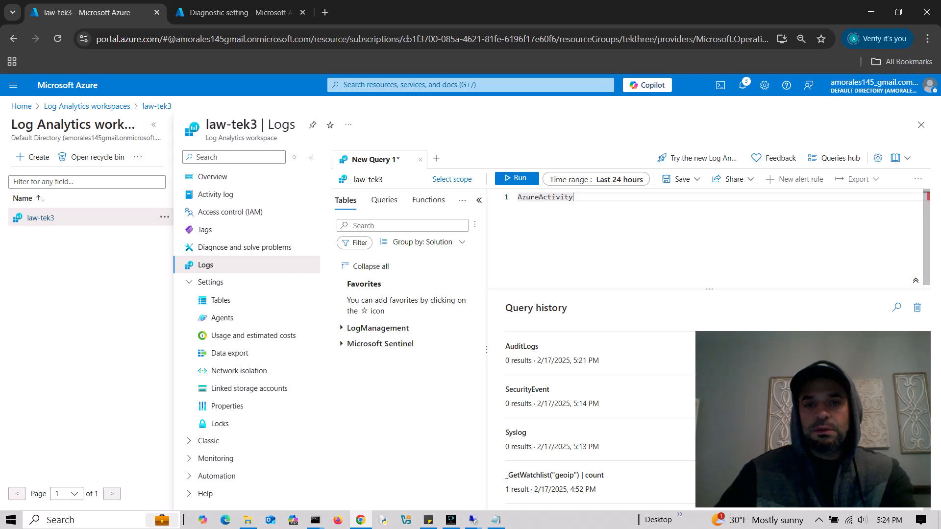
key("shift+Return")
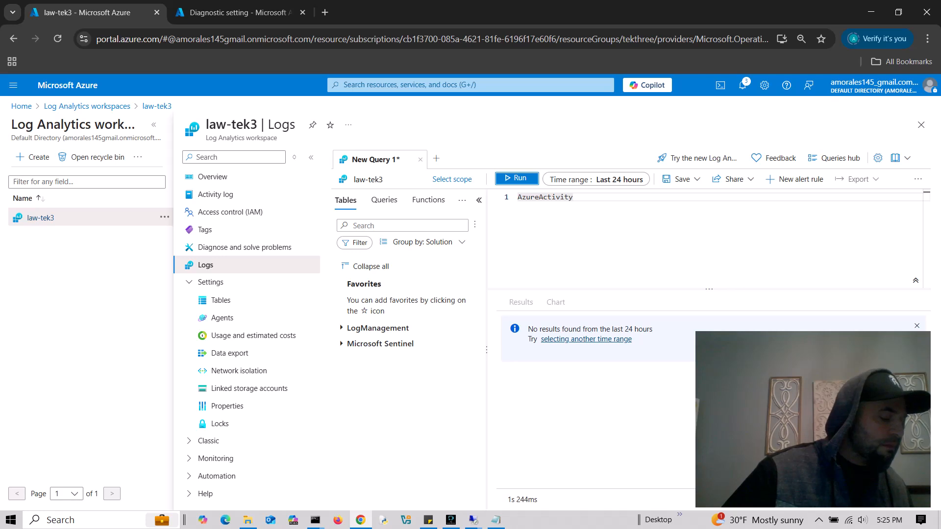
- Go to the Resource groups list, leaving the unsaved query page
left_click(471, 85)
type("r")
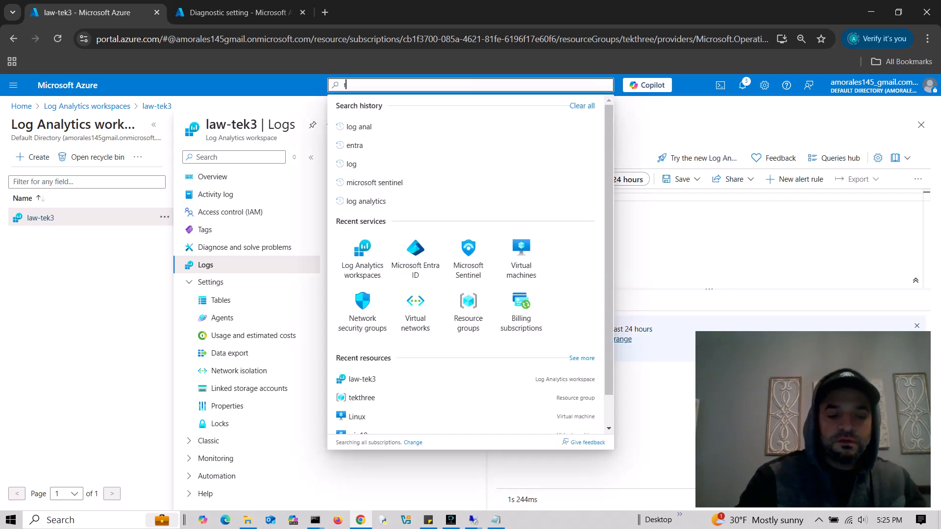
type("esource")
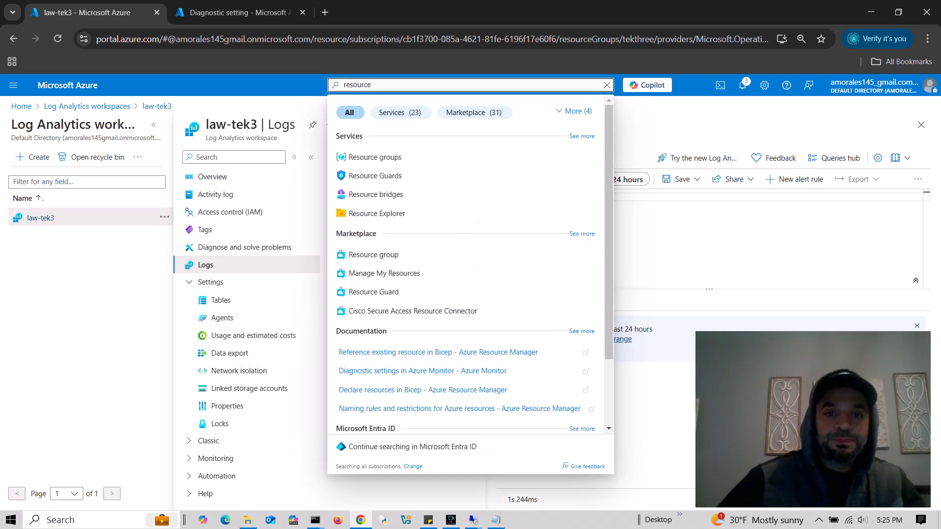
left_click(375, 158)
left_click(525, 116)
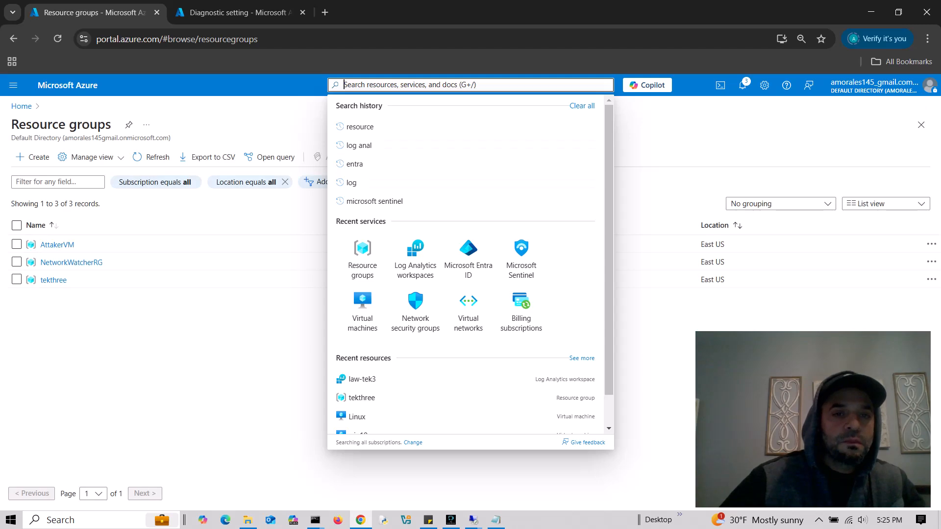
left_click(220, 281)
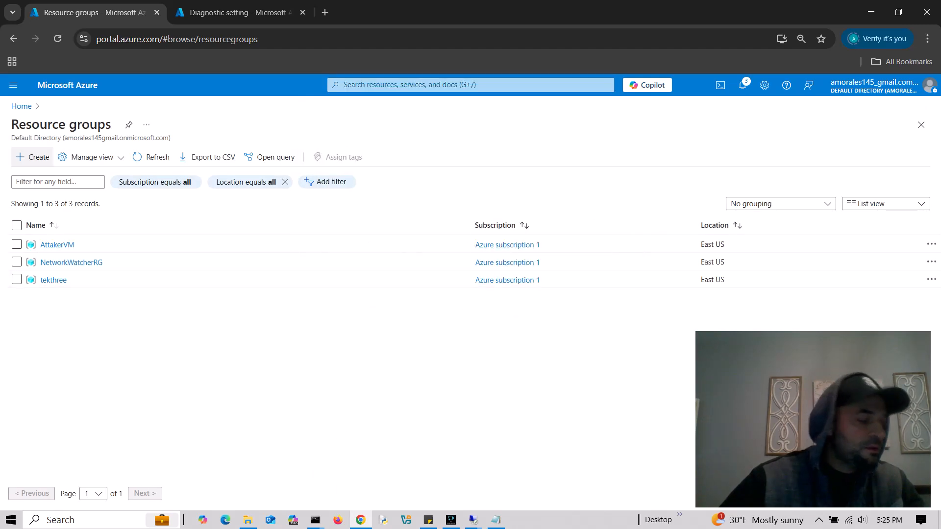
- Create a new resource group named werwedewd through Review + create
left_click(33, 157)
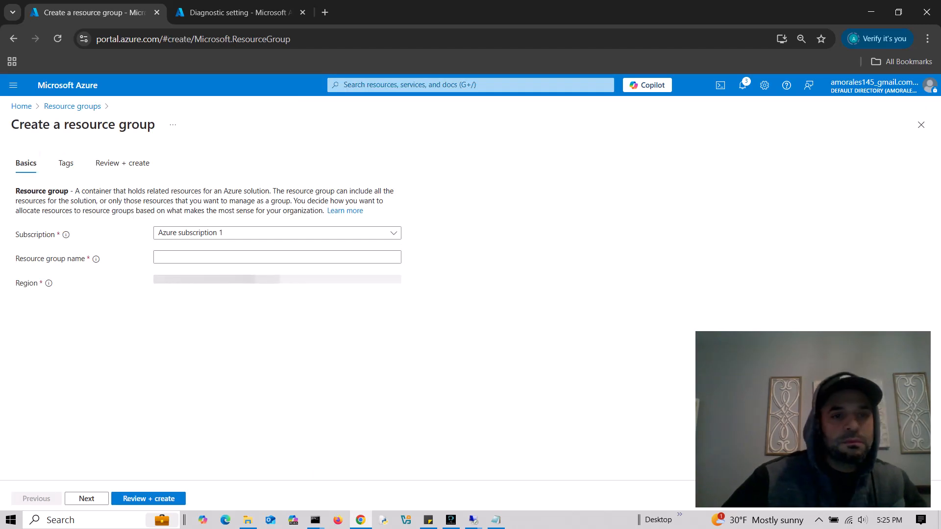
type("werwedewd")
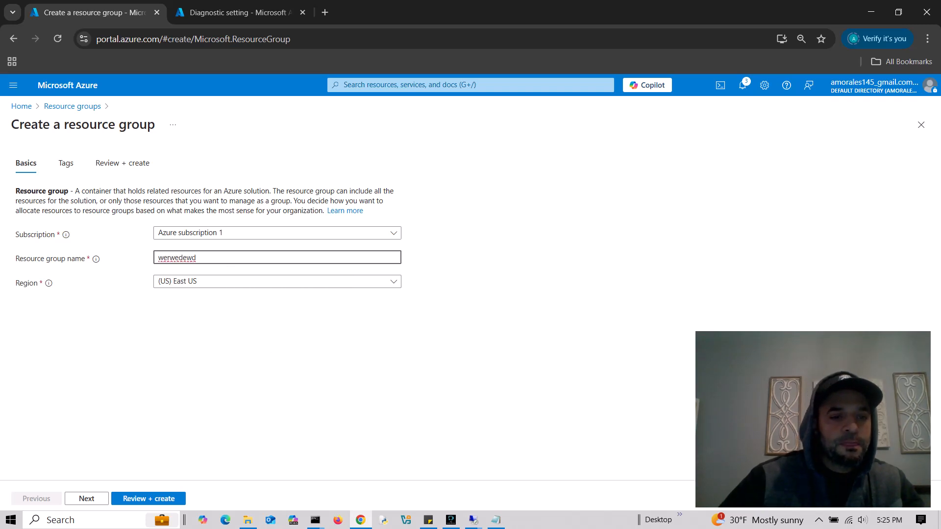
left_click(87, 498)
left_click(149, 498)
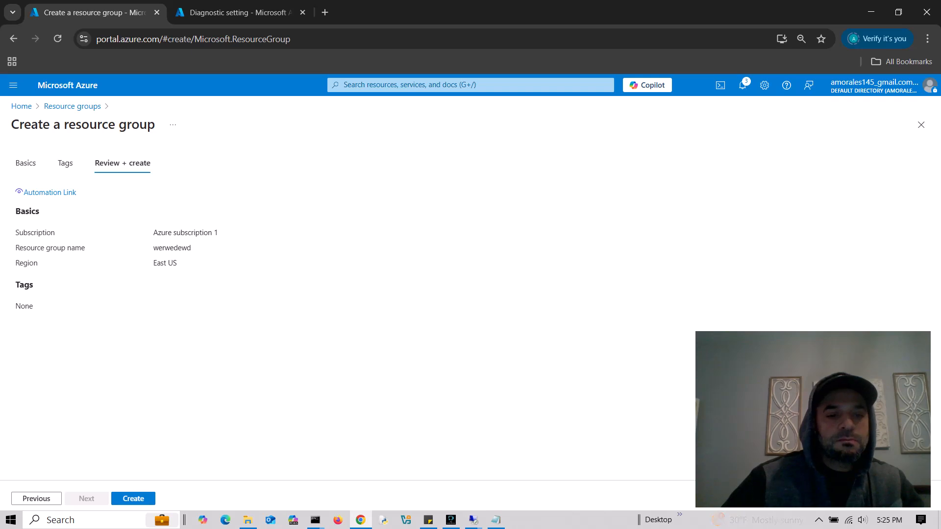
left_click(133, 499)
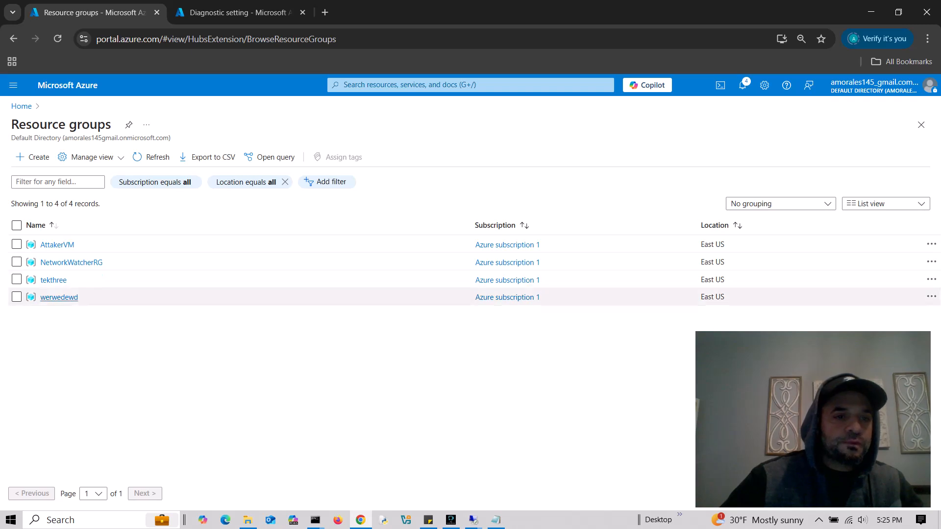
- Delete the werwedewd resource group, pasting its name to confirm the permanent deletion
left_click(59, 297)
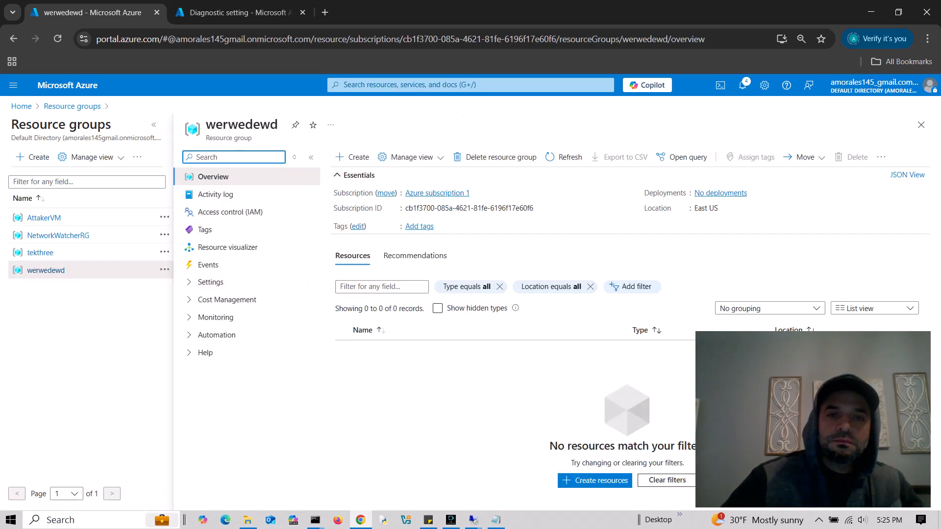
left_click(495, 156)
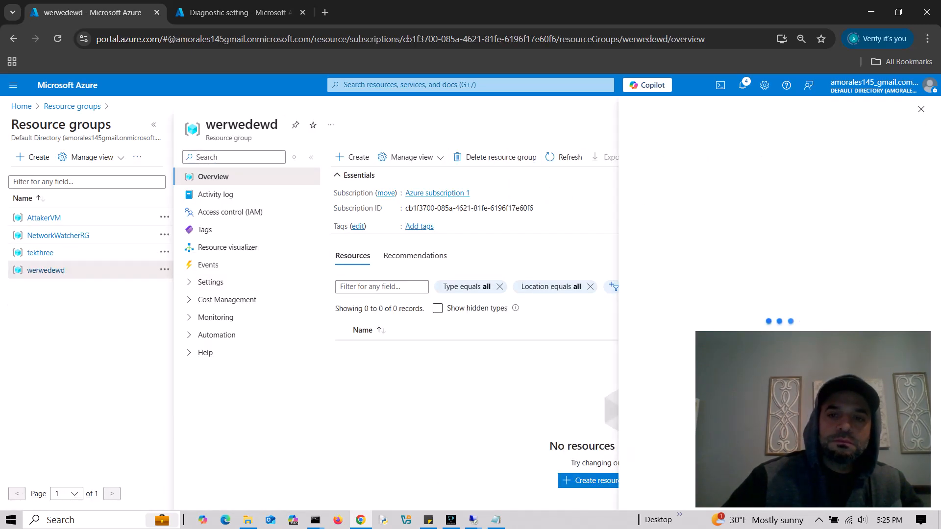
left_click(691, 186)
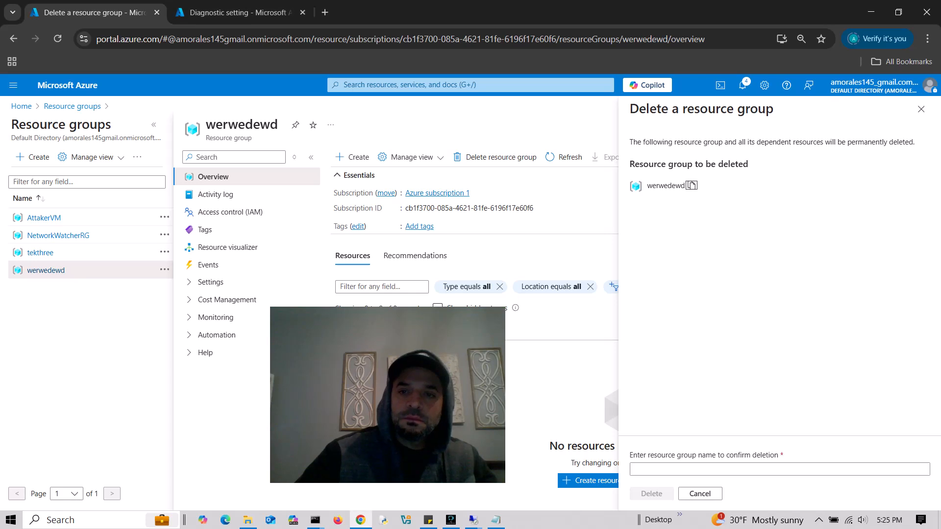
left_click(701, 470)
key("ctrl+v")
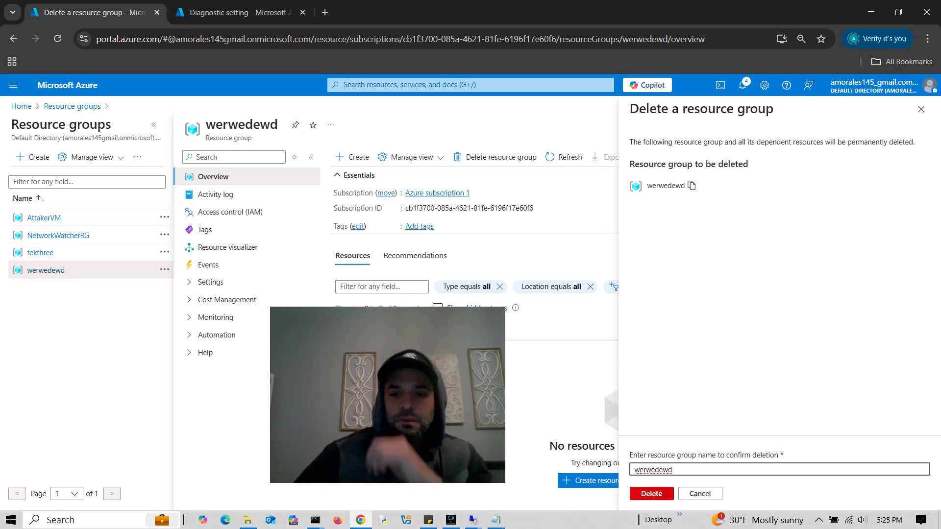
left_click(651, 494)
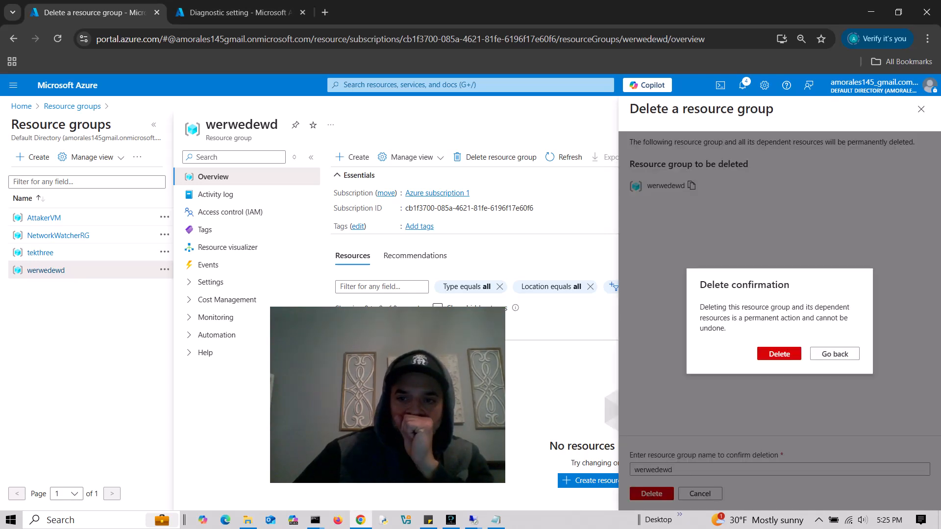
left_click(779, 354)
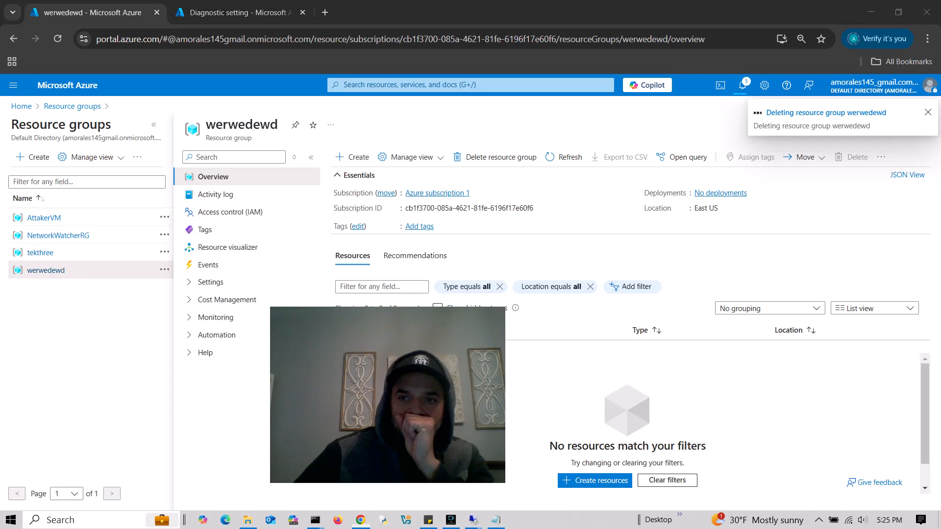
- Check the notifications to confirm the deletion succeeded
left_click_drag(413, 385, 844, 431)
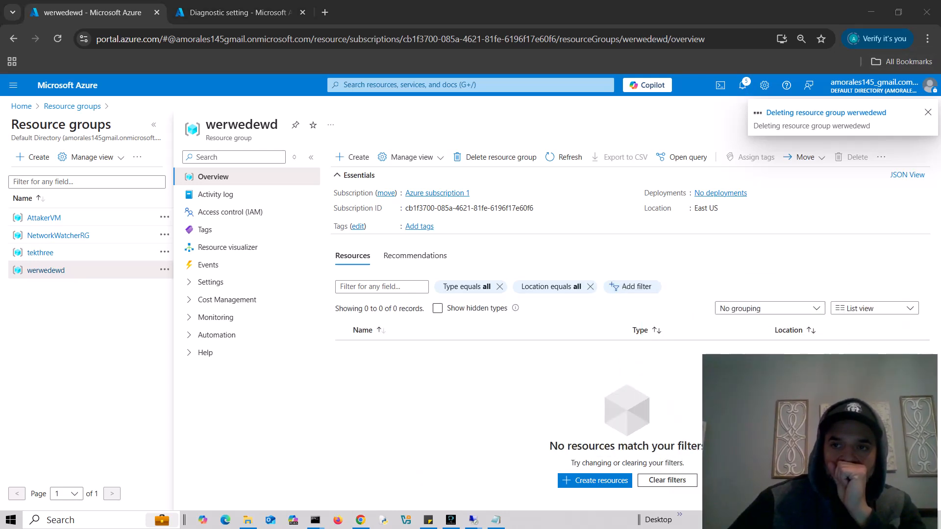
left_click(743, 86)
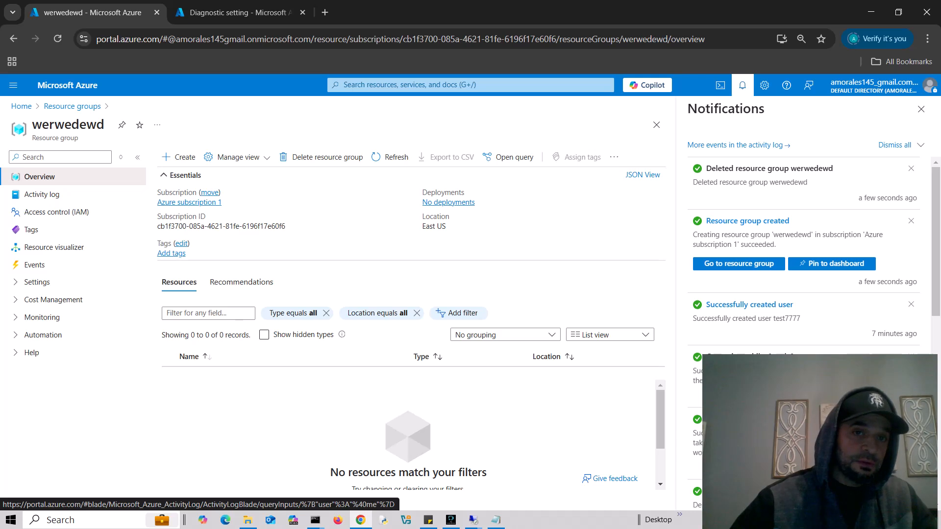
left_click(470, 85)
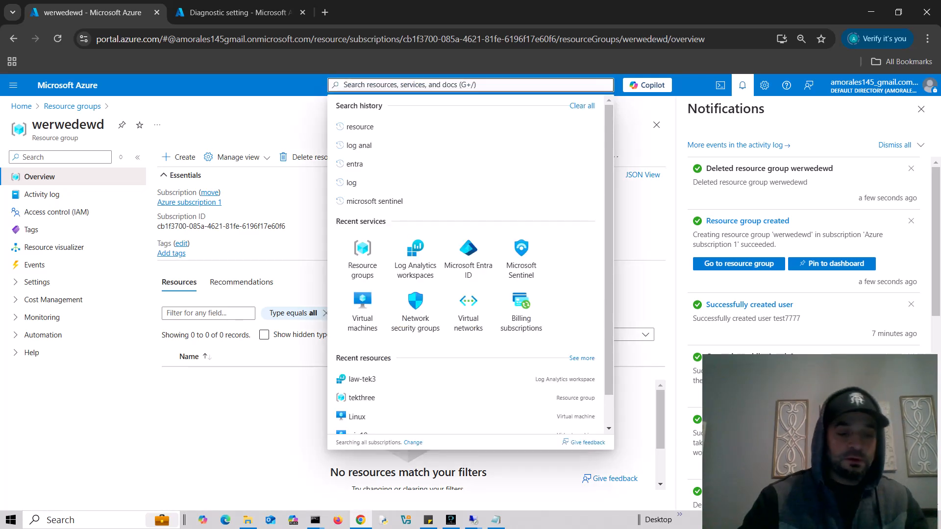
- Start a new storage account from the Storage accounts list in resource group tekthree
type("storage")
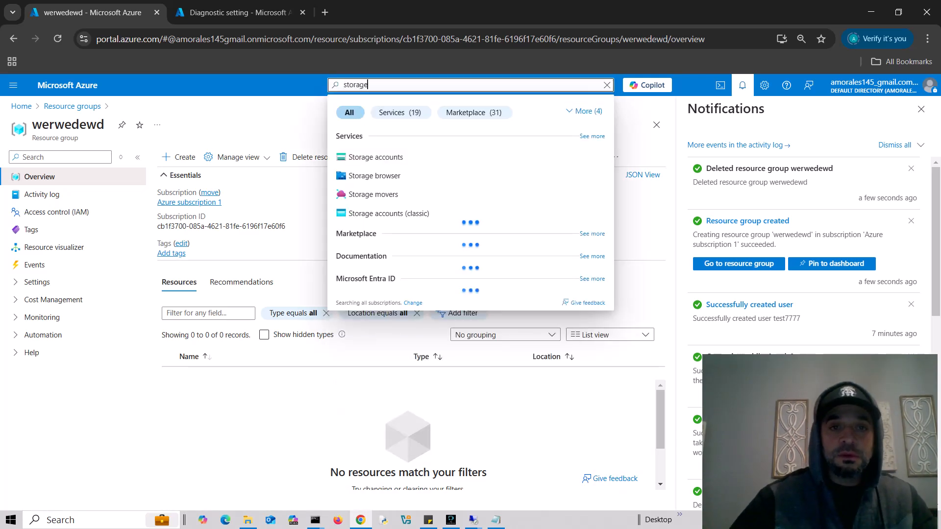
key("Return")
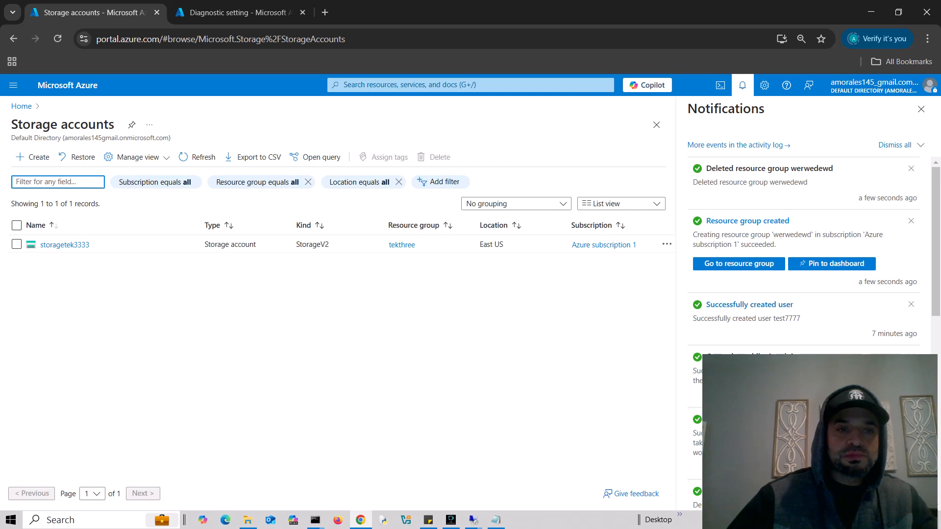
left_click(920, 109)
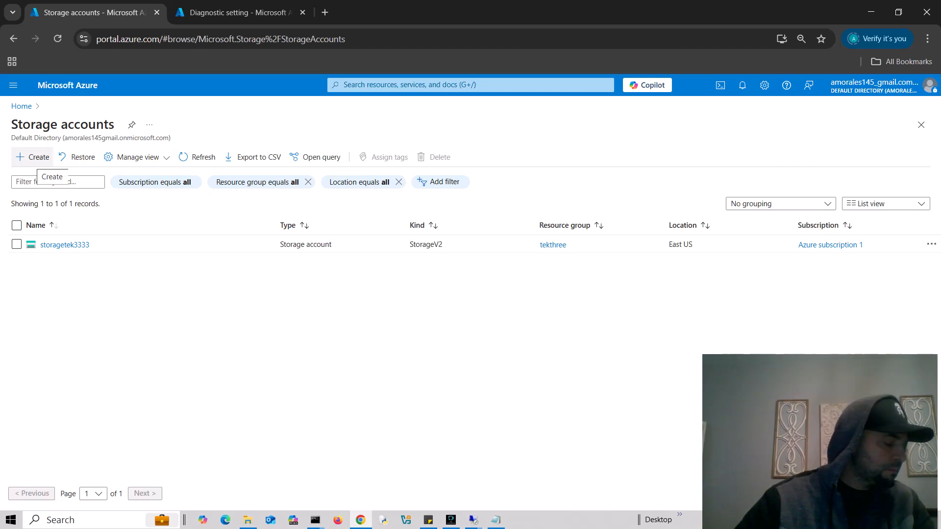
left_click(33, 157)
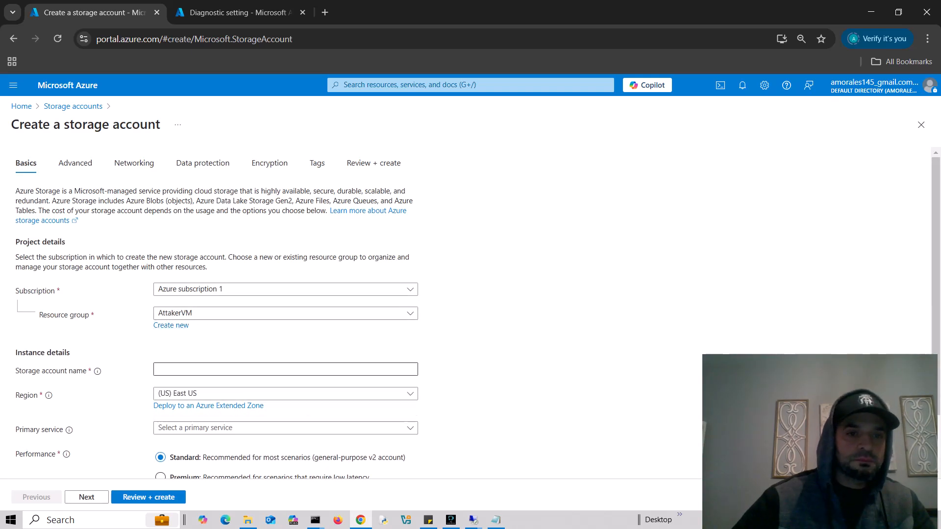
left_click(286, 314)
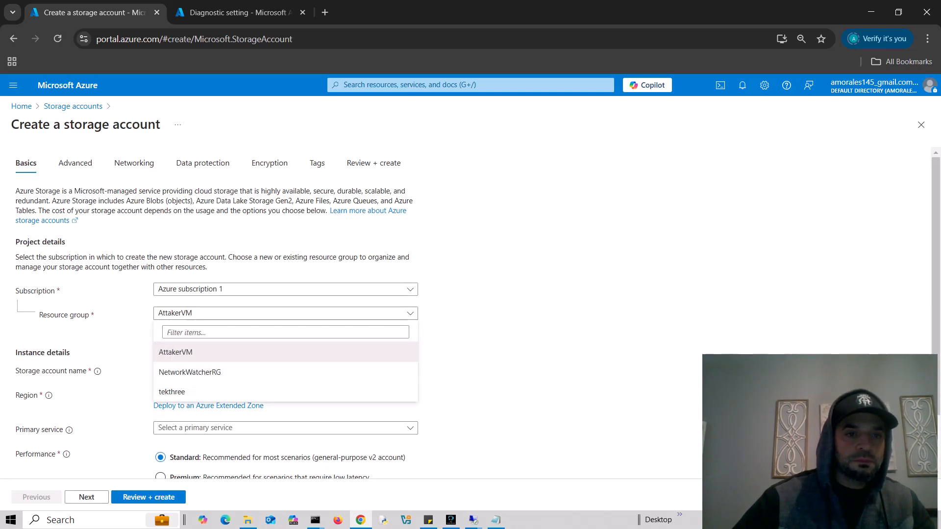
left_click(206, 392)
- Name the storage account storage1243456, correcting the typed capital and digits
left_click(227, 370)
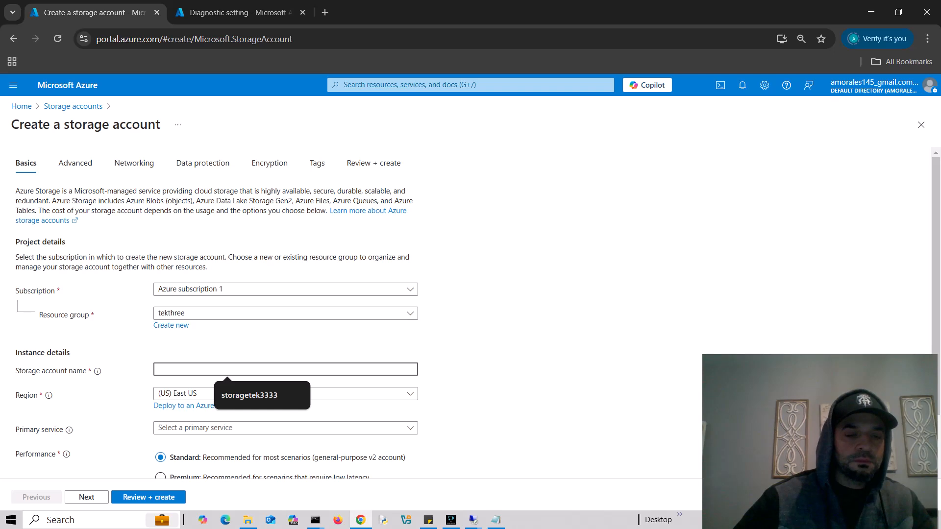
type("Storage")
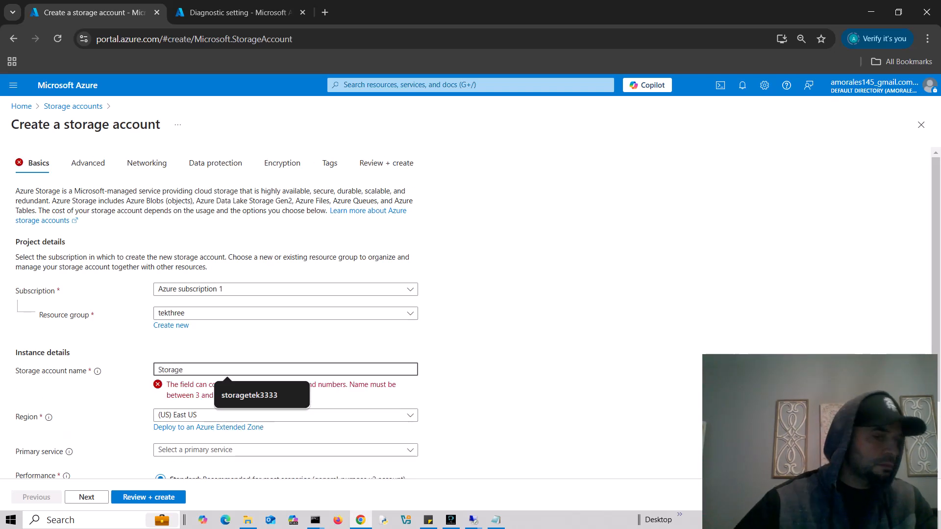
type("12434647")
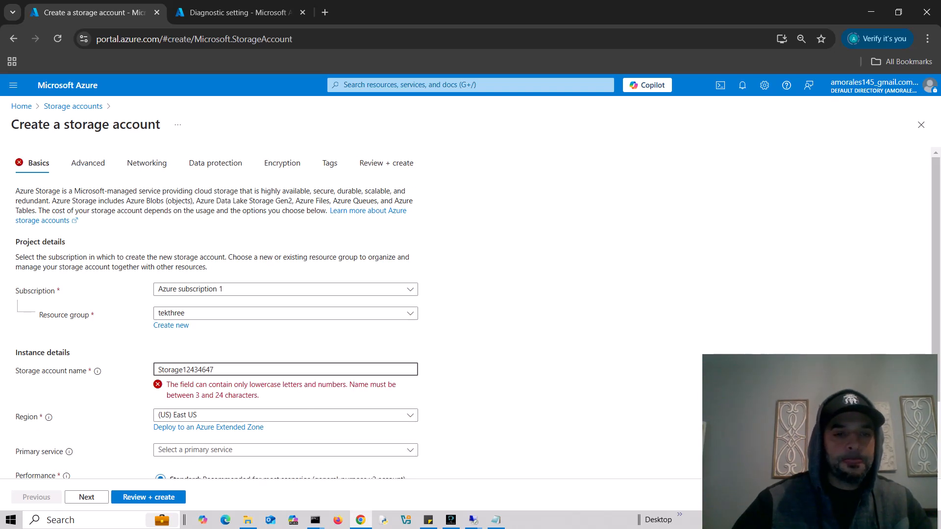
key("BackSpace")
key("BackSpace")
key("Home")
key("Delete")
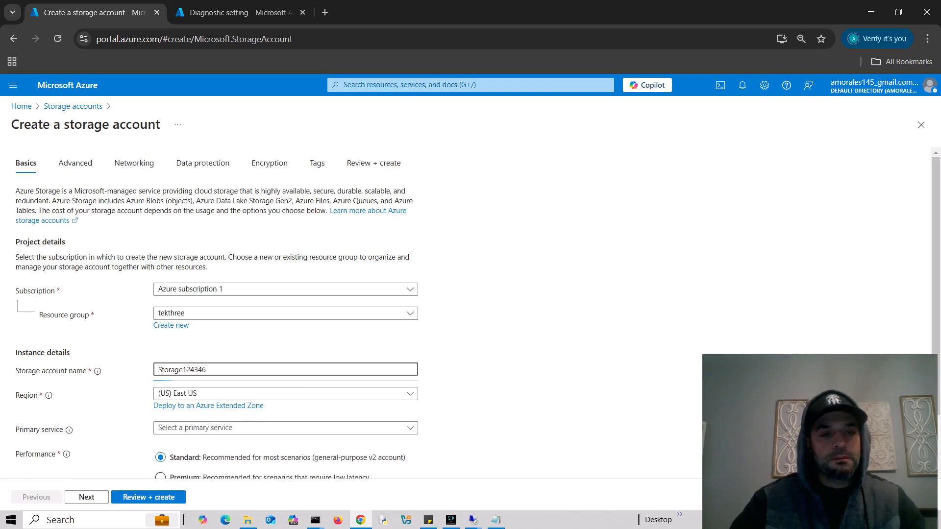
type("s")
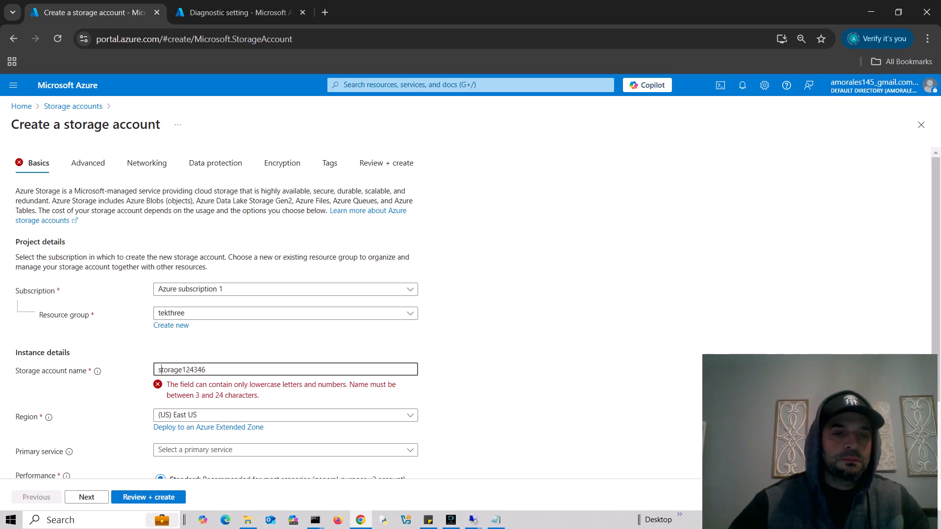
scroll(471, 314, "down", 2)
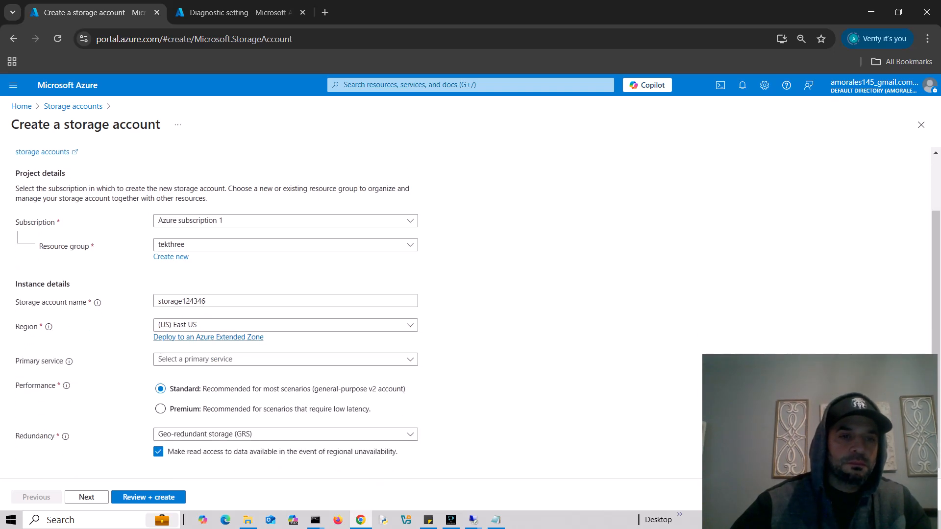
left_click(201, 301)
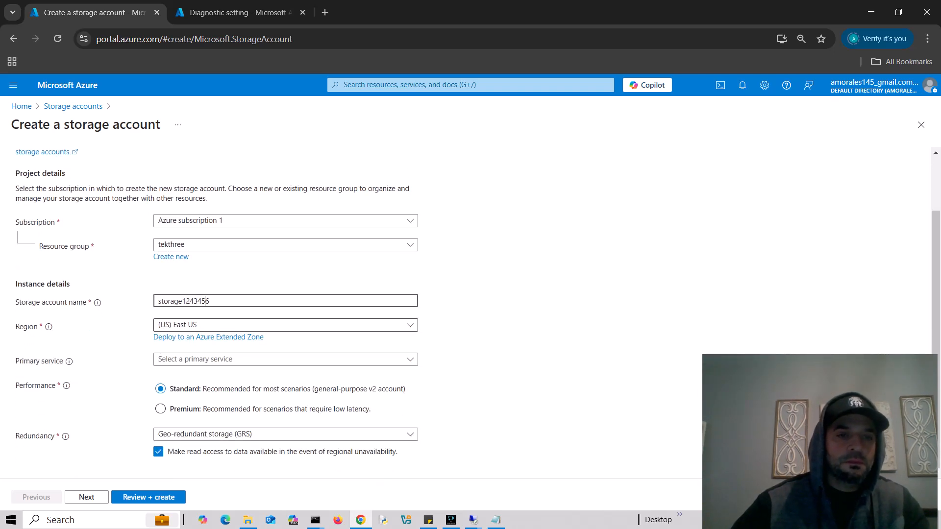
type("5")
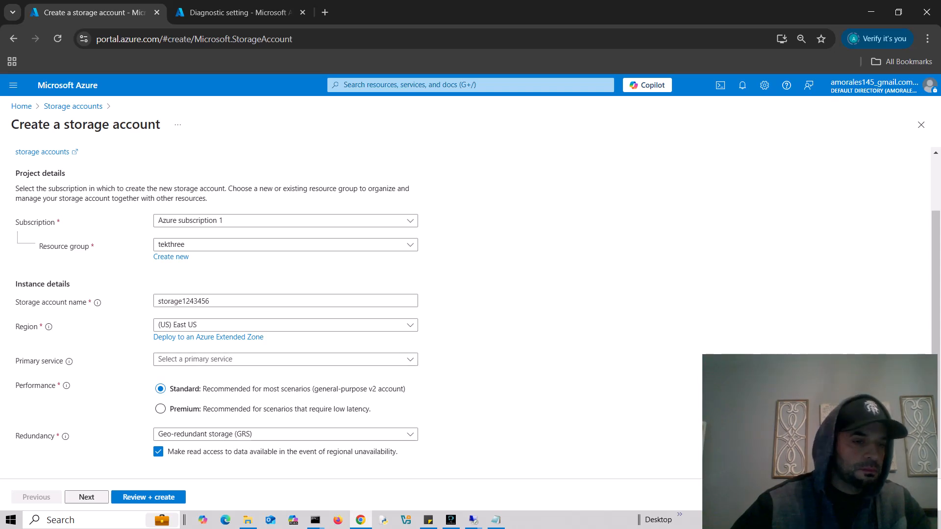
- Step through Advanced, Networking, Data protection, Encryption and Tags with defaults, then create the account
left_click(86, 497)
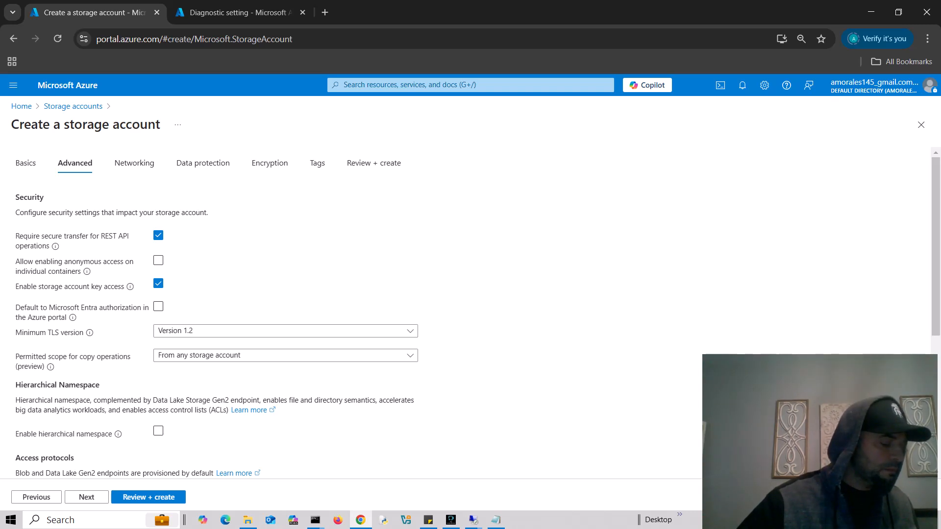
left_click(86, 497)
left_click(86, 497)
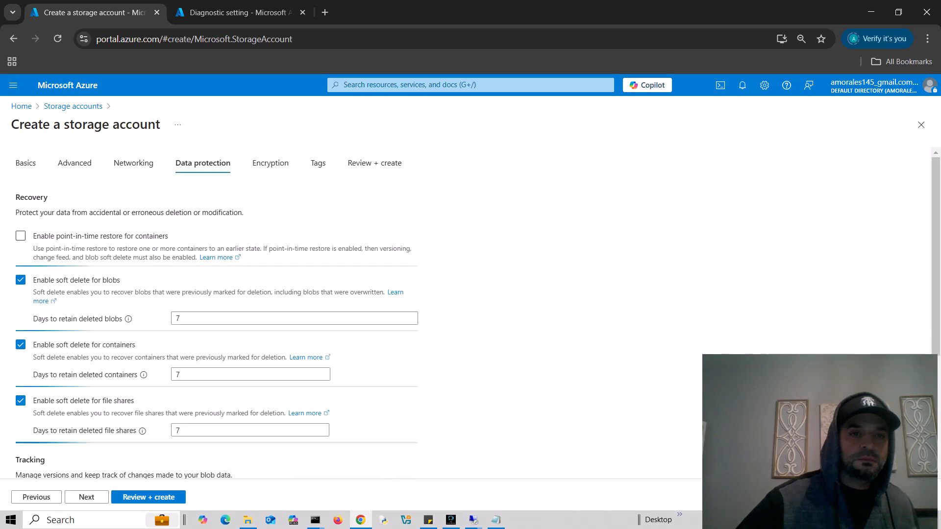
left_click(86, 497)
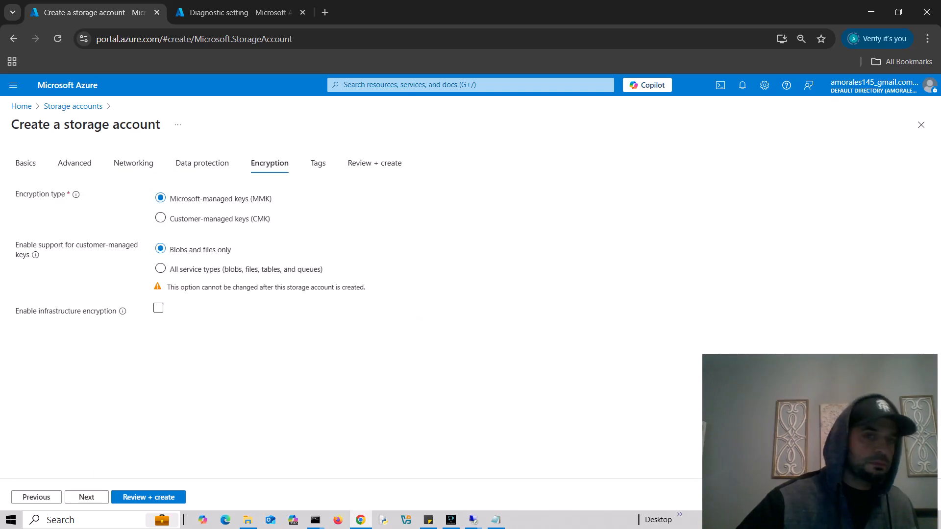
left_click(86, 497)
left_click(86, 497)
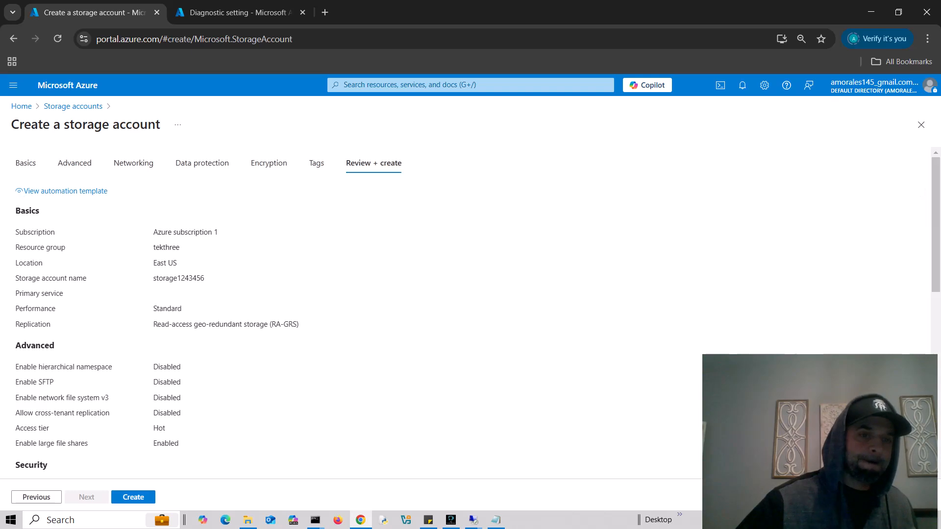
left_click(132, 497)
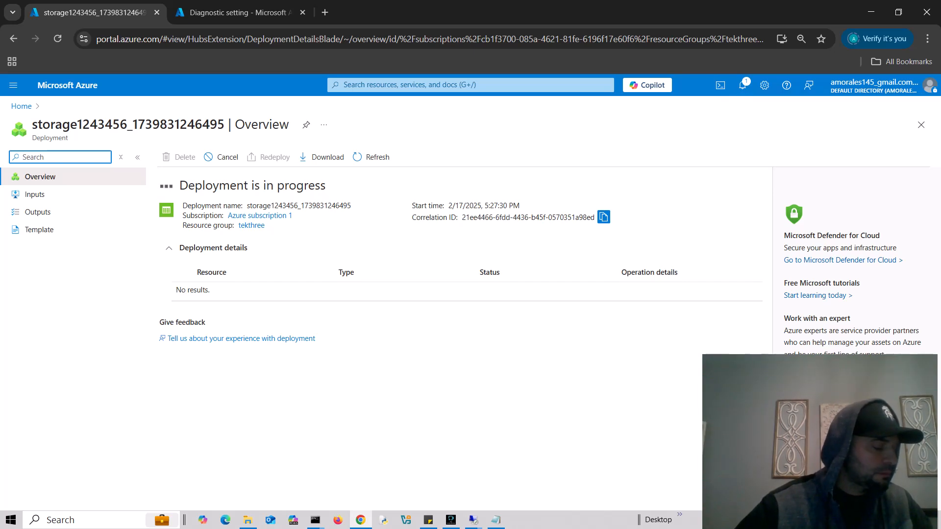
- Go to storage1243456's diagnostic settings and add a new setting for the blob service
left_click(921, 124)
left_click(742, 85)
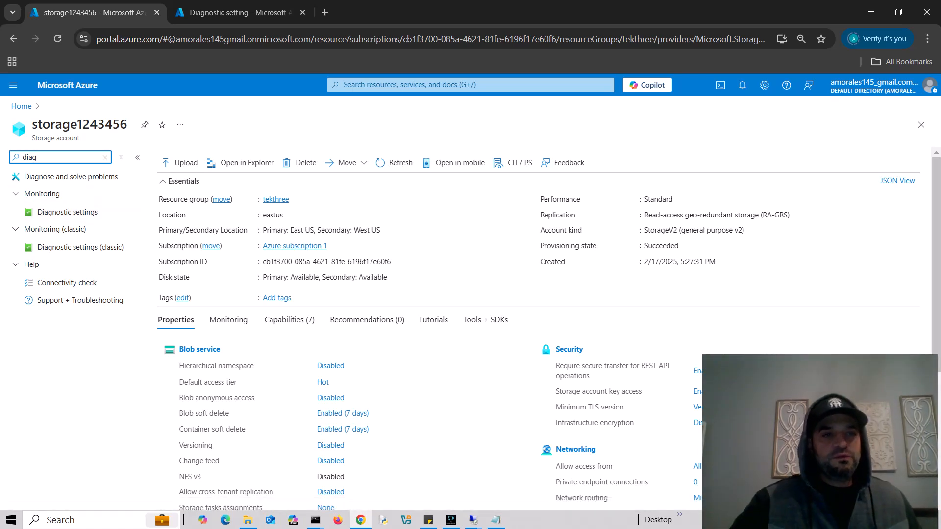
left_click(68, 212)
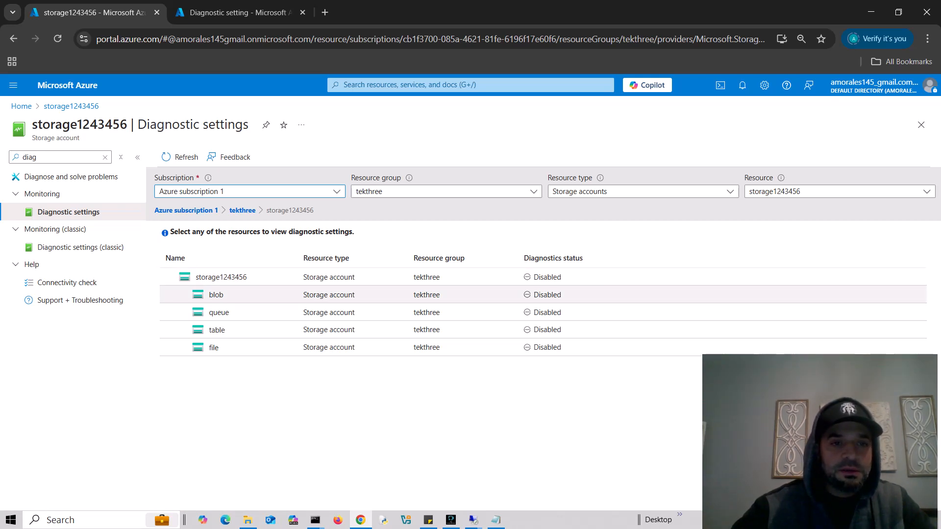
left_click(217, 295)
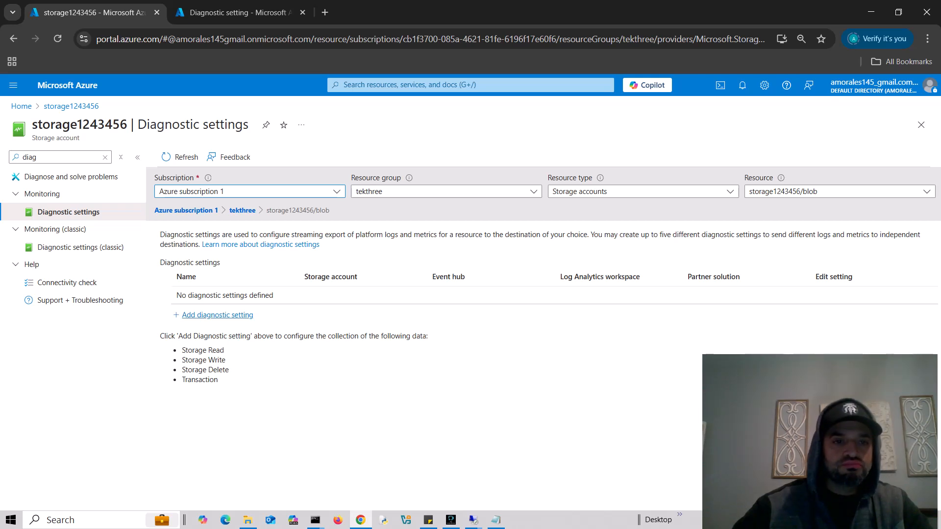
left_click(217, 315)
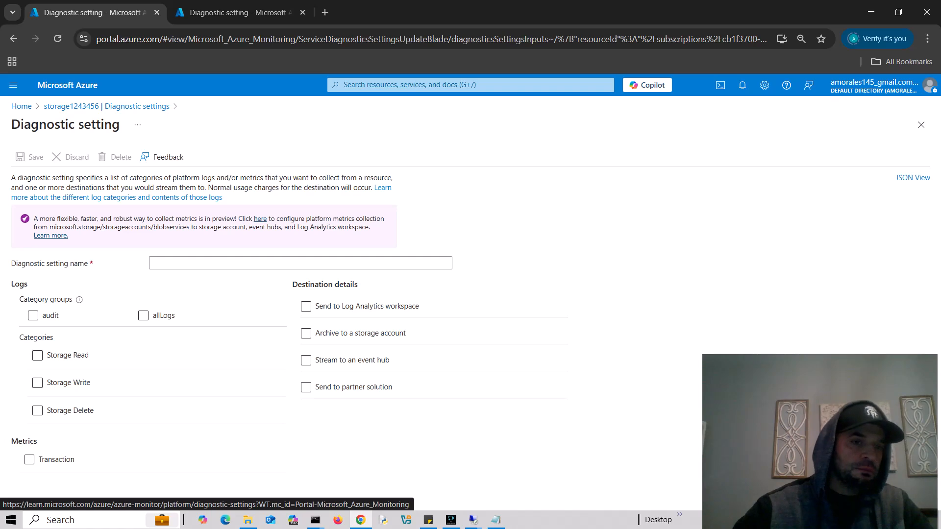
- Save blob diagnostic setting BlobDS collecting audit logs into the law-tek3 workspace
left_click(33, 315)
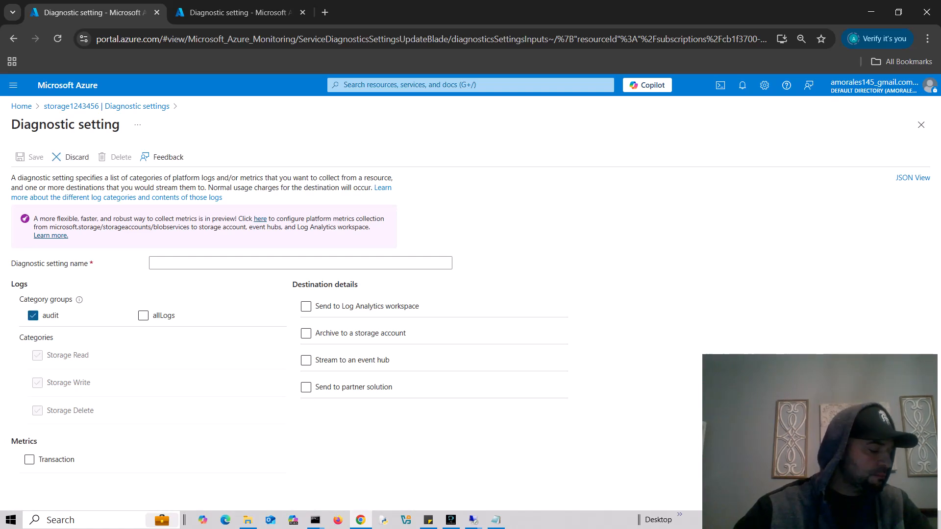
left_click(222, 263)
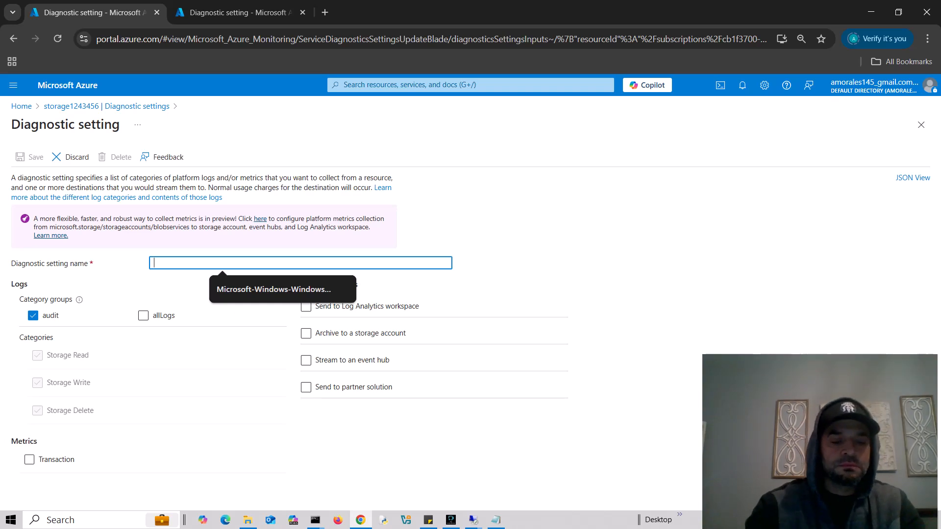
type("BlobDS")
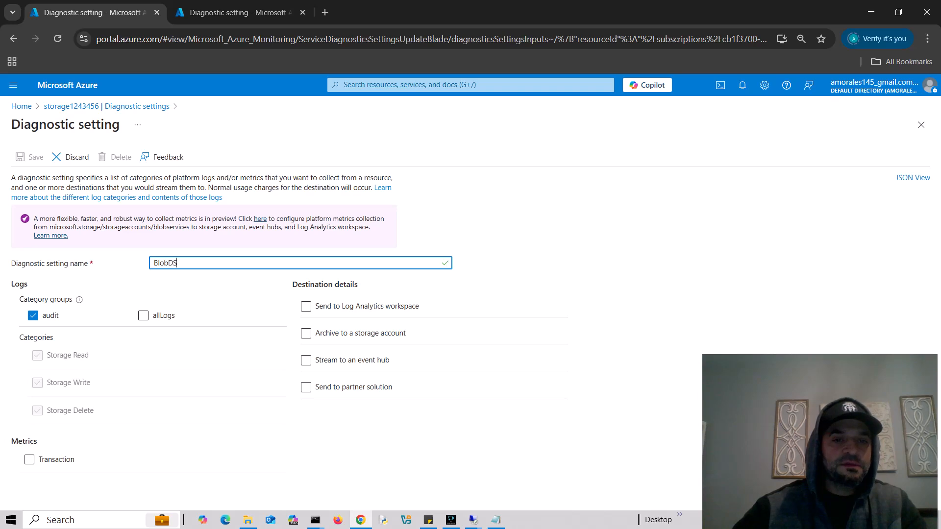
left_click(306, 306)
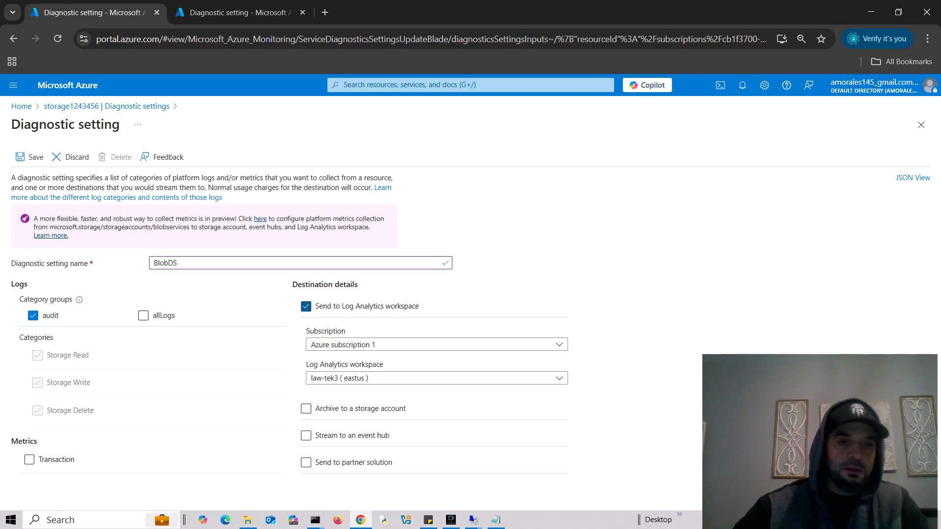
left_click(436, 378)
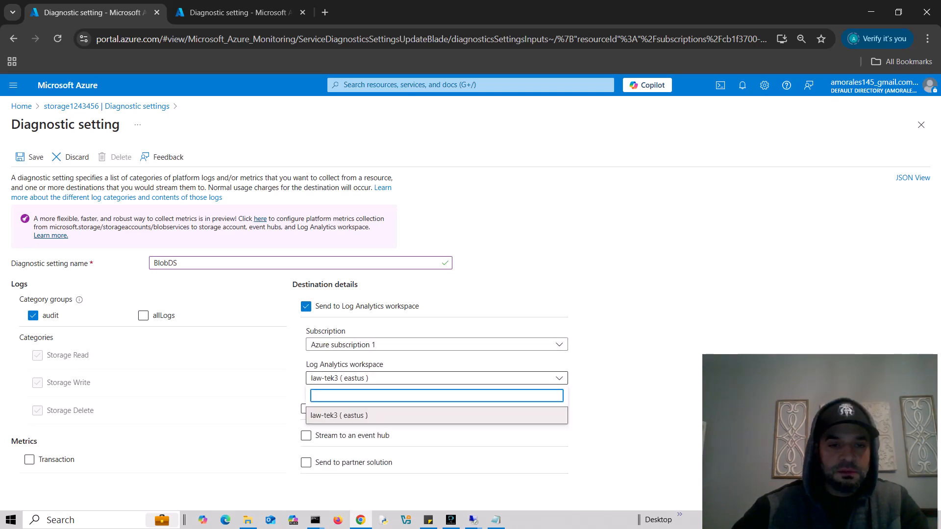
left_click(392, 415)
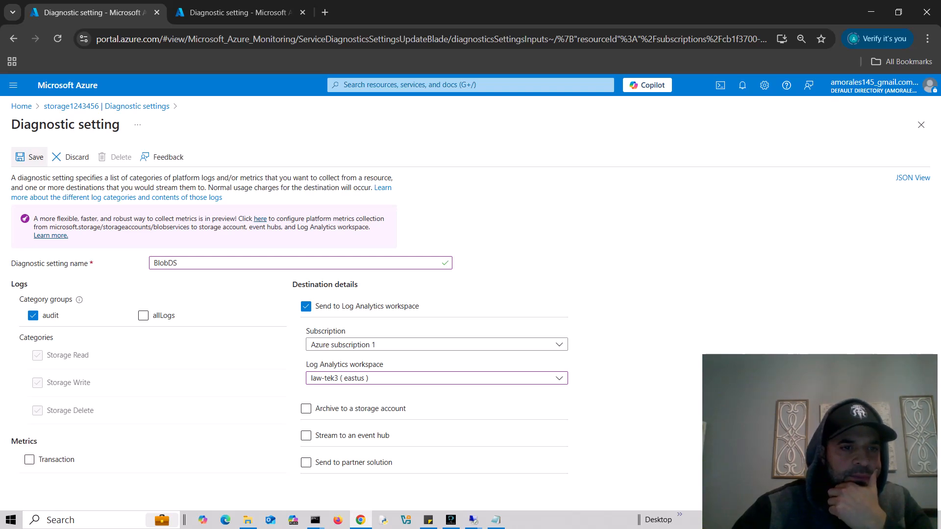
left_click(29, 157)
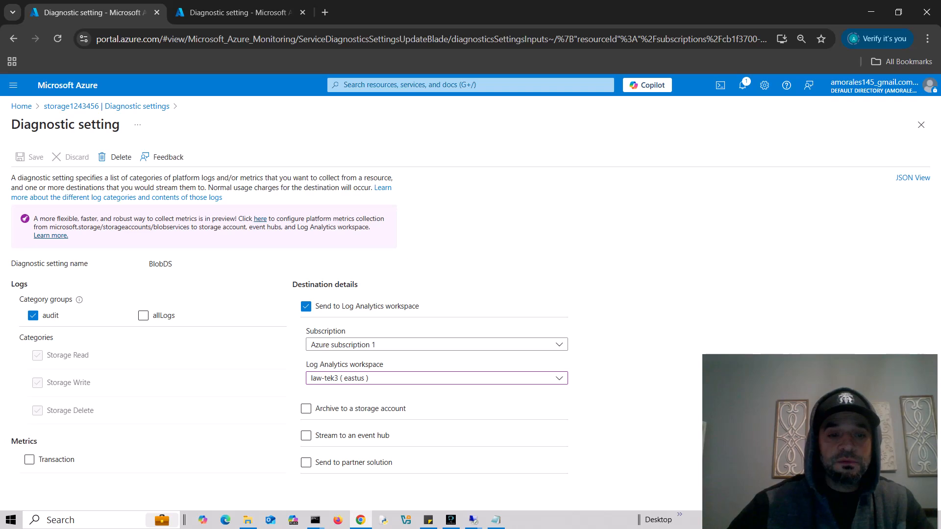
left_click(471, 85)
- Open the Storage accounts list and select storagetek3333
type("storage")
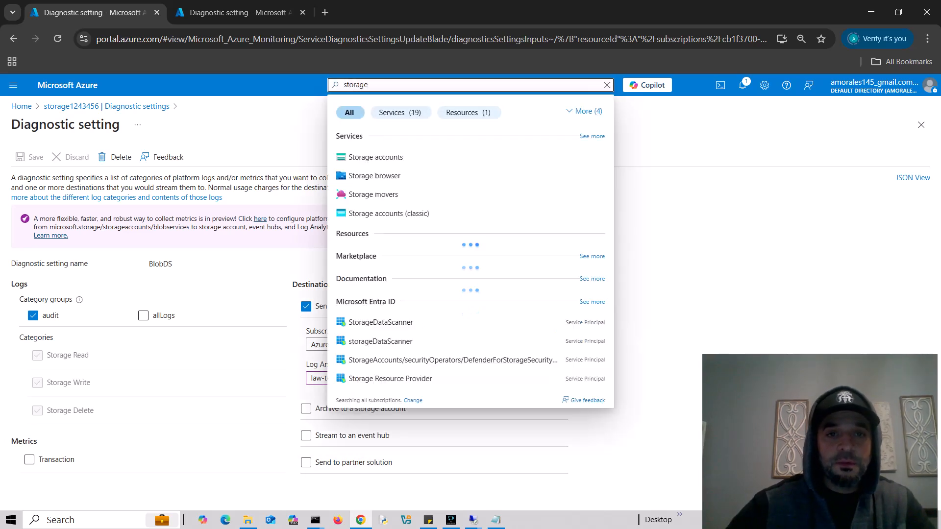
key("Down")
key("Return")
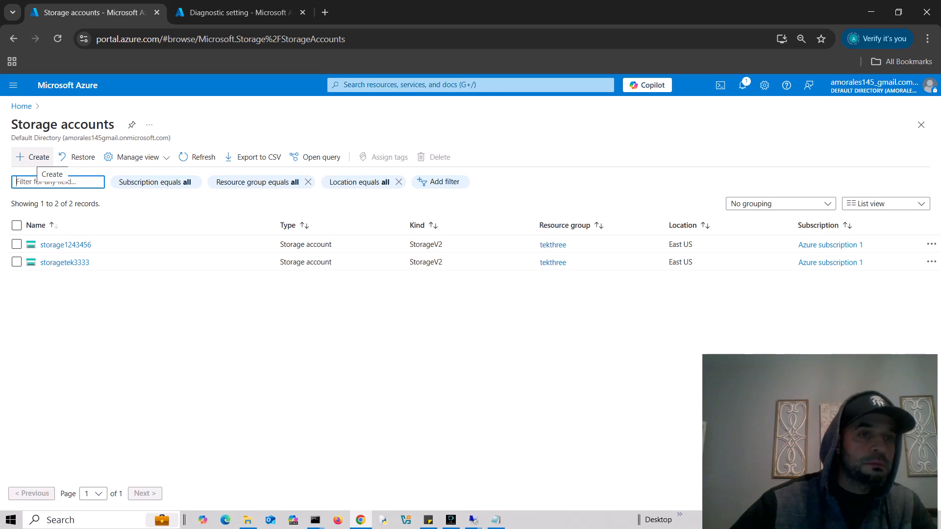
left_click(33, 158)
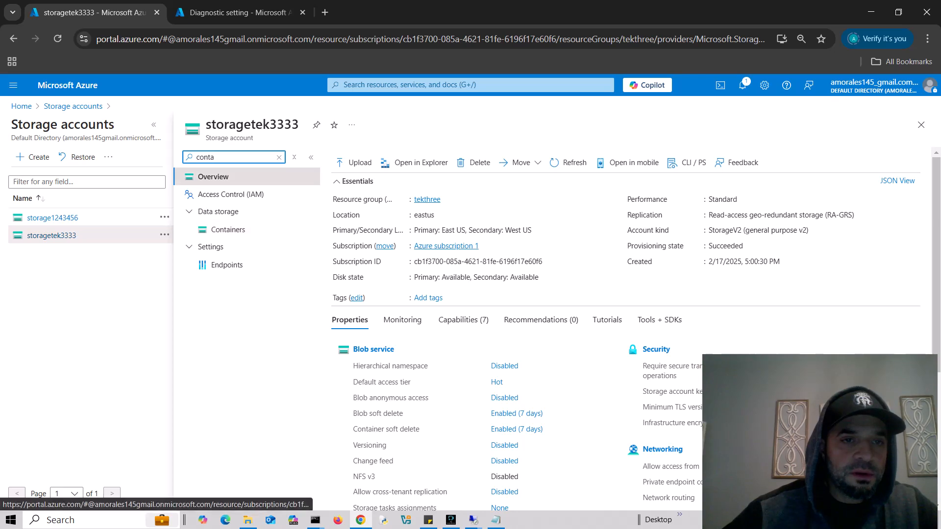
- Create a private container named test1232345 under the account's Containers
left_click(228, 230)
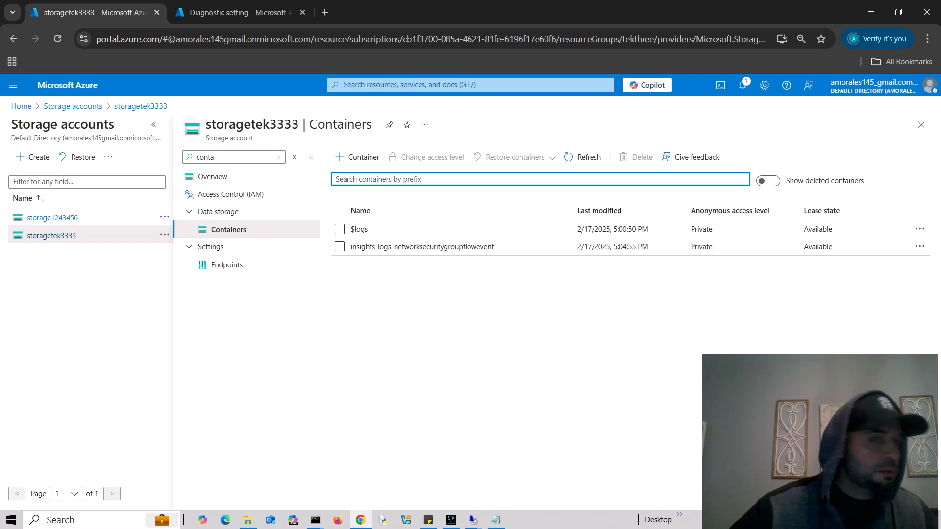
left_click(358, 157)
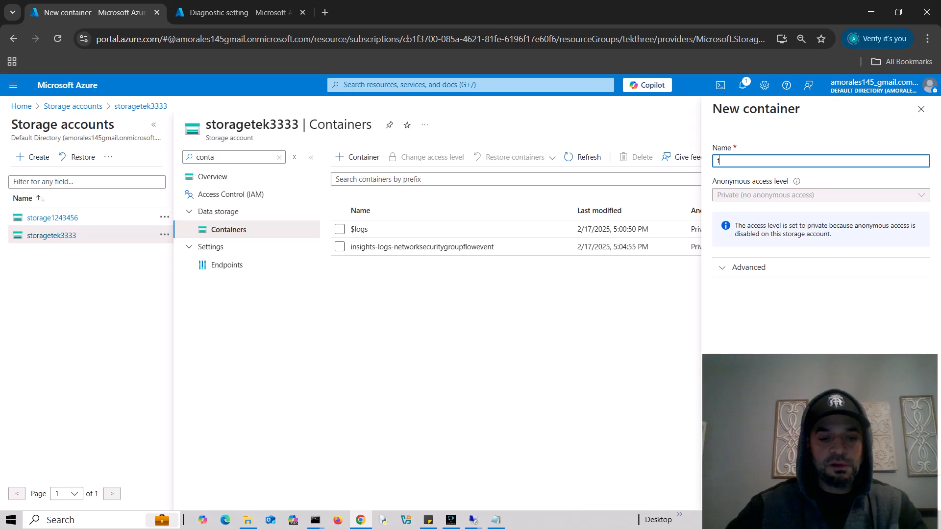
type("test1232345")
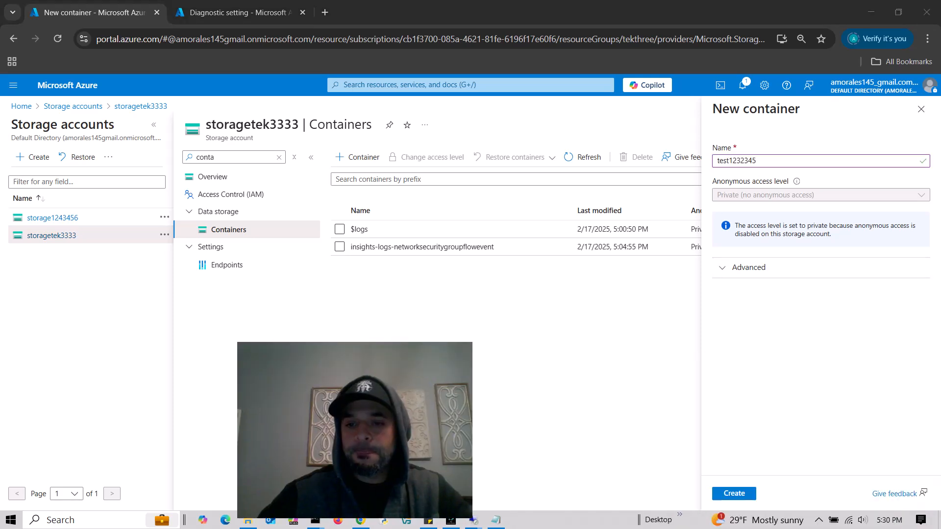
left_click(735, 493)
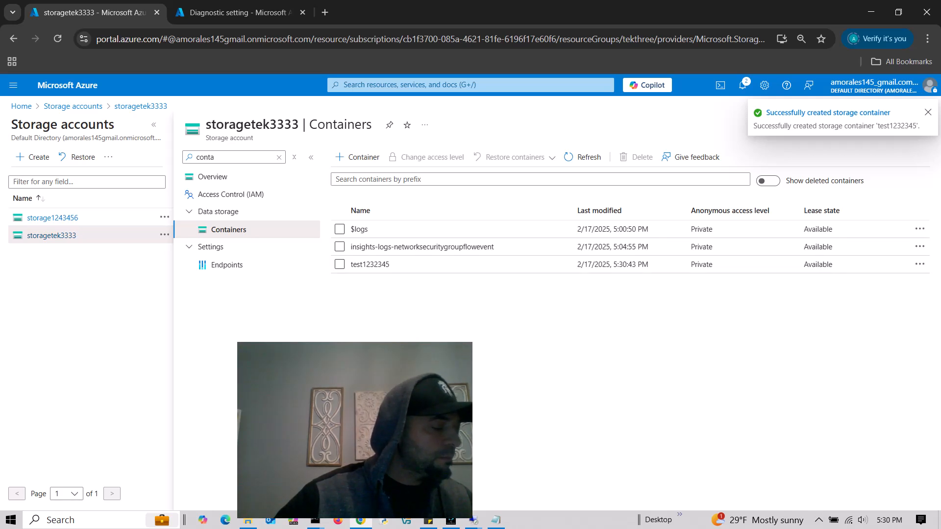
- Start a new key vault from the Key vaults list in resource group tekthree
key("g")
key("slash")
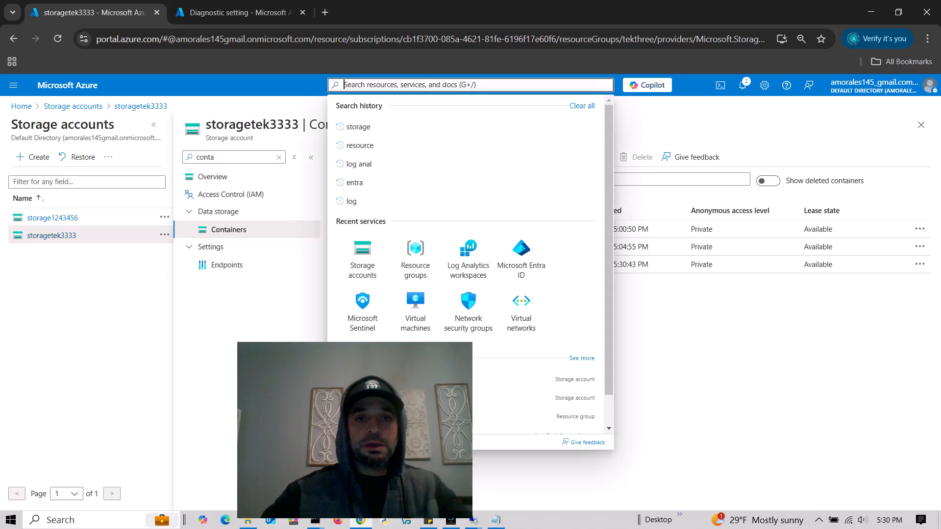
type("key")
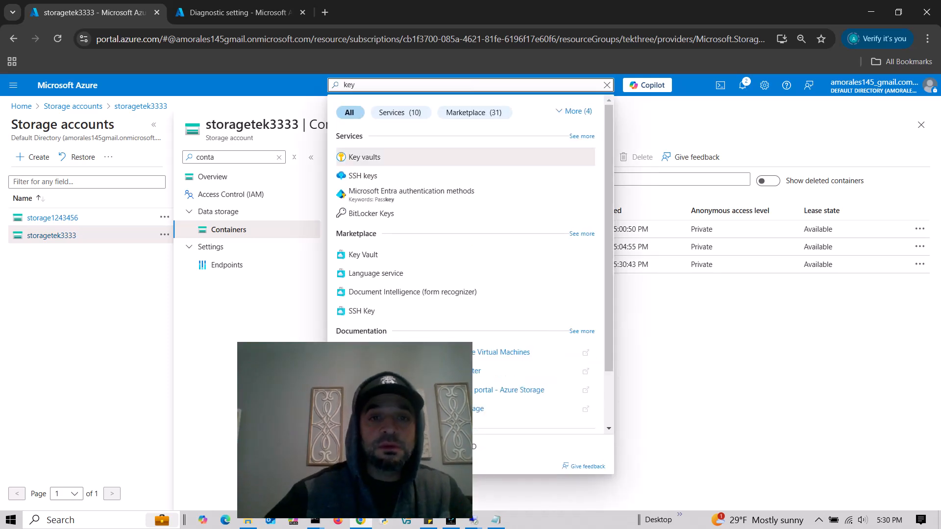
left_click(387, 158)
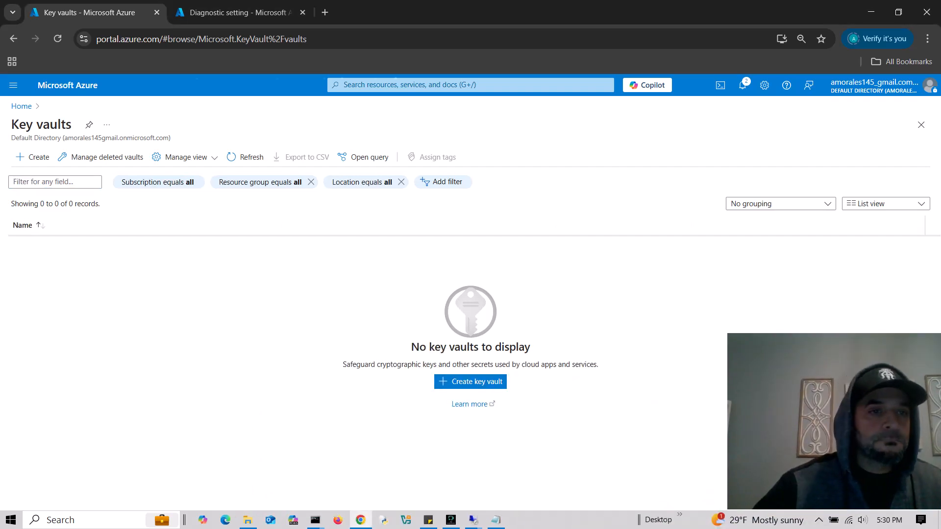
left_click(471, 382)
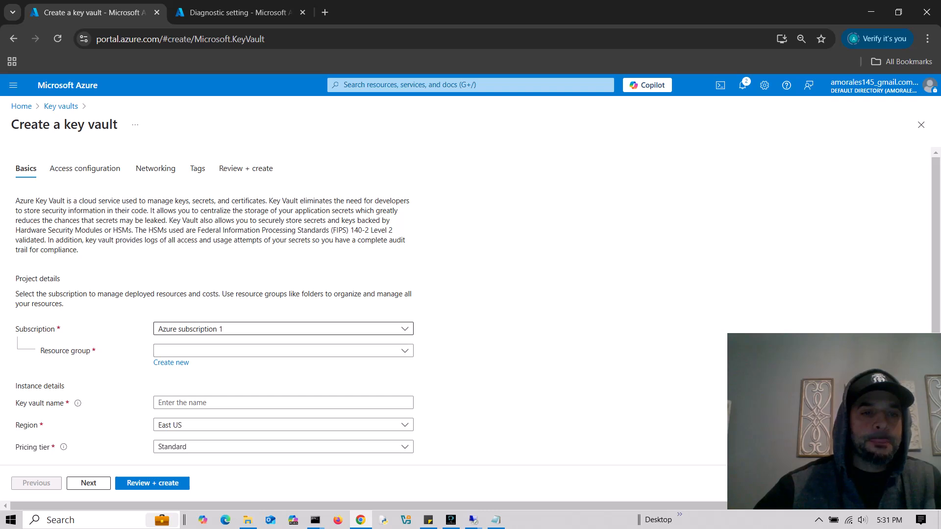
left_click(283, 351)
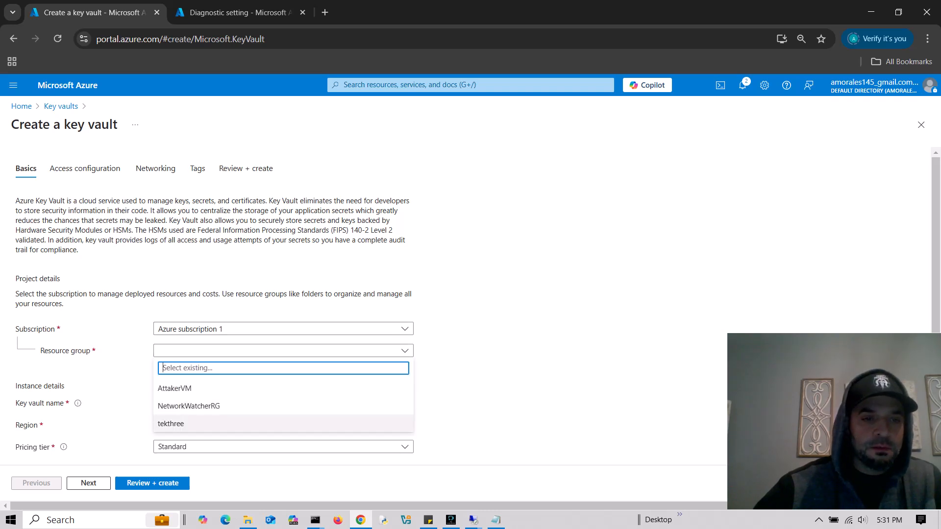
left_click(170, 423)
- Name the key vault test123456543 and continue to Access configuration
scroll(170, 424, "down", 3)
left_click(283, 219)
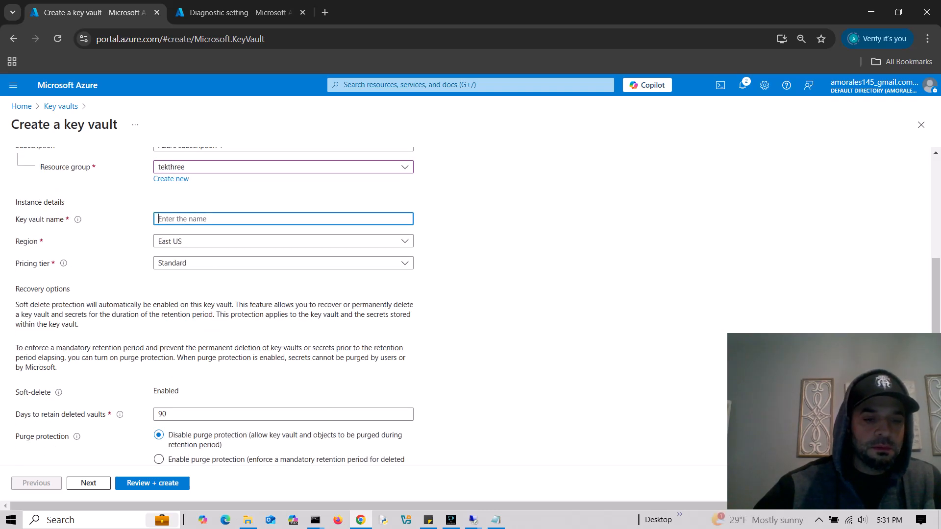
type("trest")
key("ctrl+a")
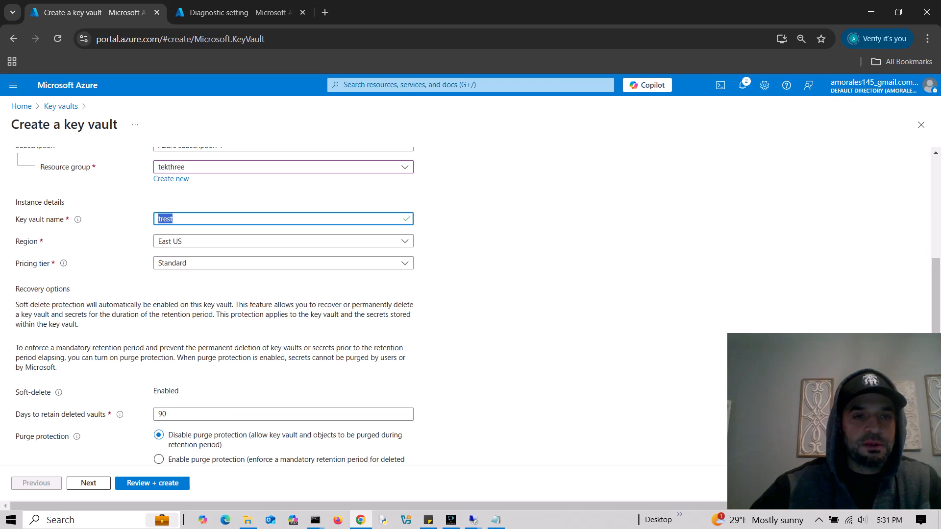
type("test123")
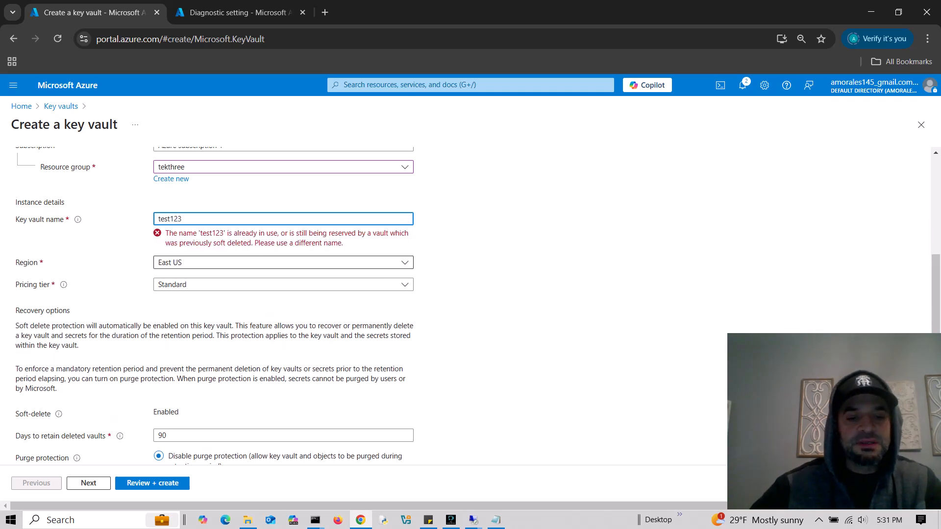
type("4565")
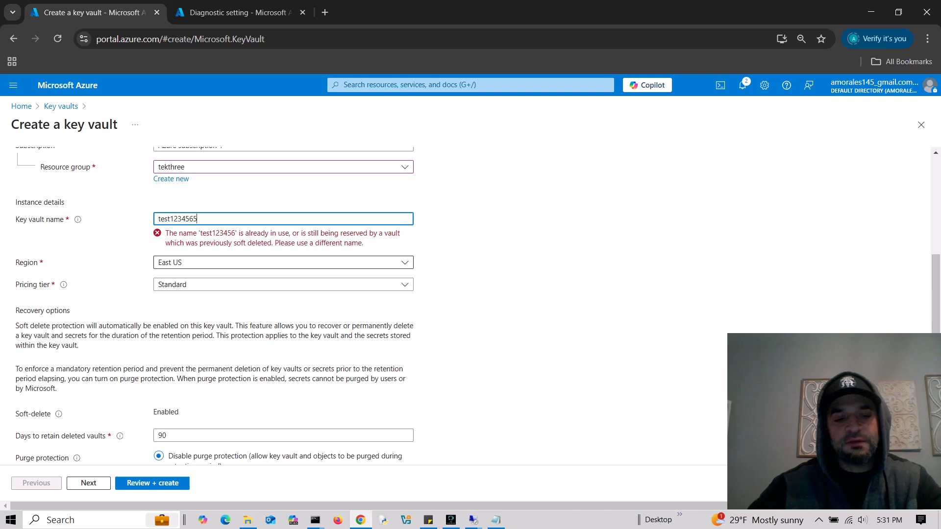
type("43")
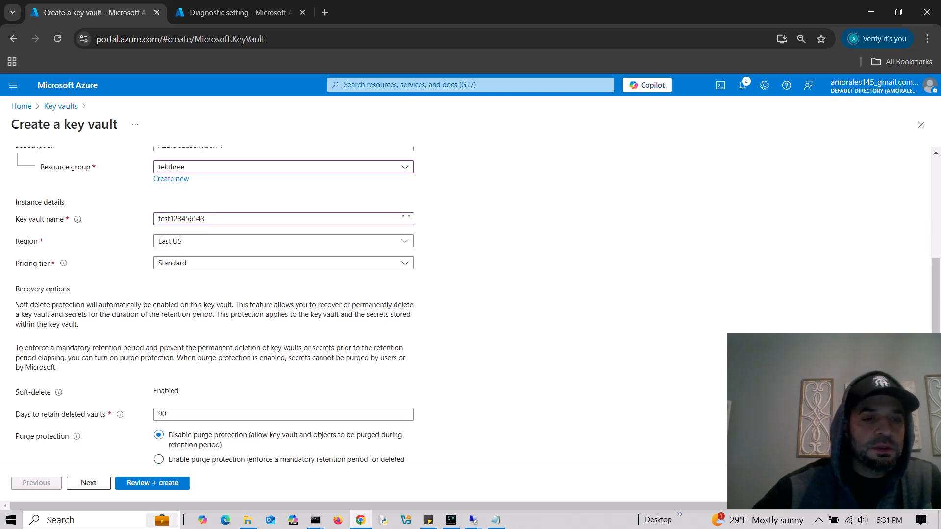
scroll(294, 343, "down", 1)
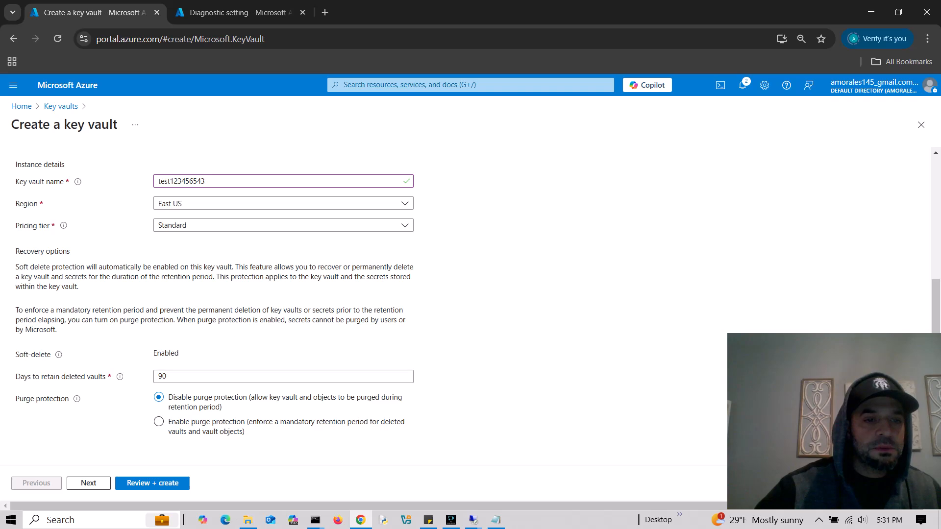
left_click(89, 482)
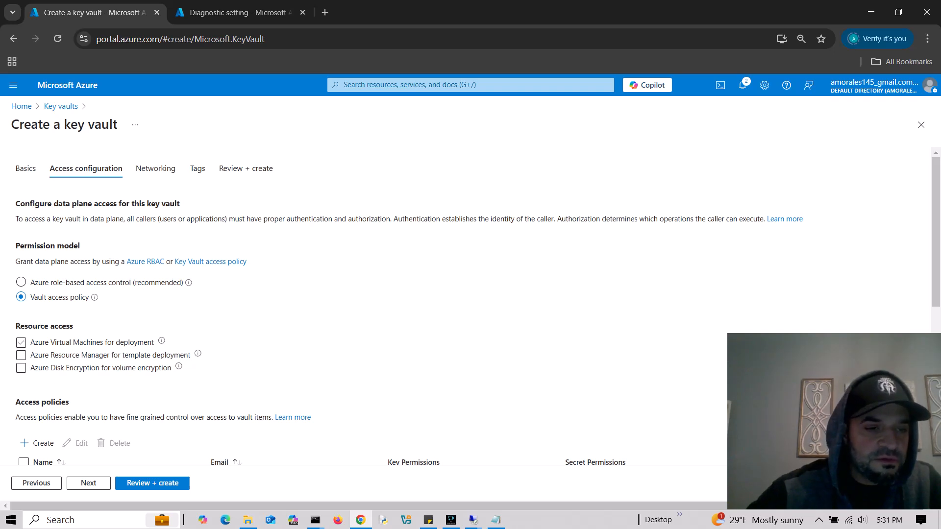
- Select the existing user's access policy for the new key vault
scroll(465, 255, "down", 5)
left_click(24, 254)
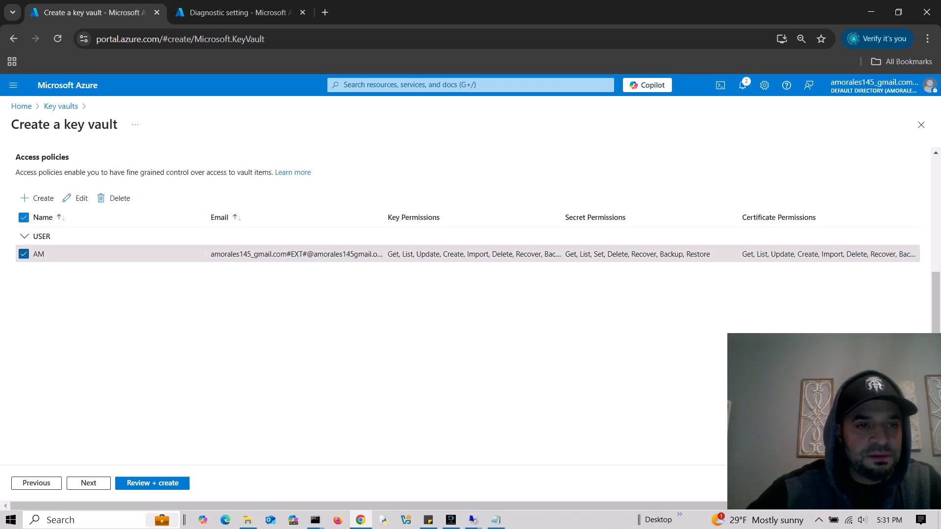
scroll(466, 304, "up", 5)
scroll(465, 304, "down", 5)
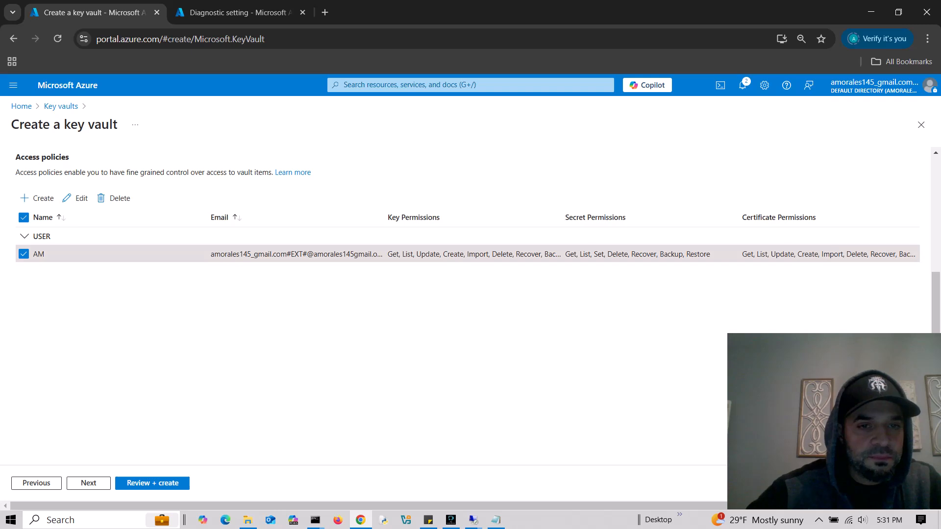
scroll(466, 304, "up", 5)
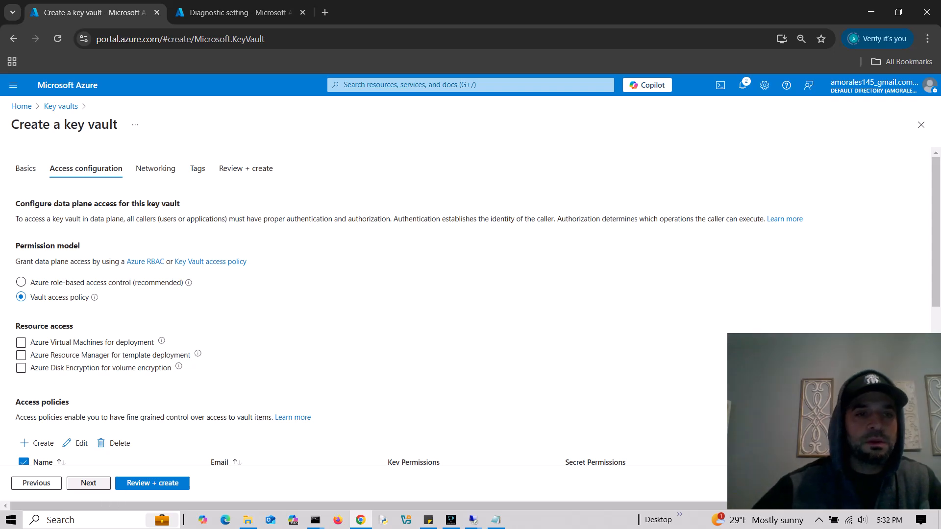
- Skip Networking and Tags to review, then create key vault test123456543
left_click(89, 483)
left_click(88, 483)
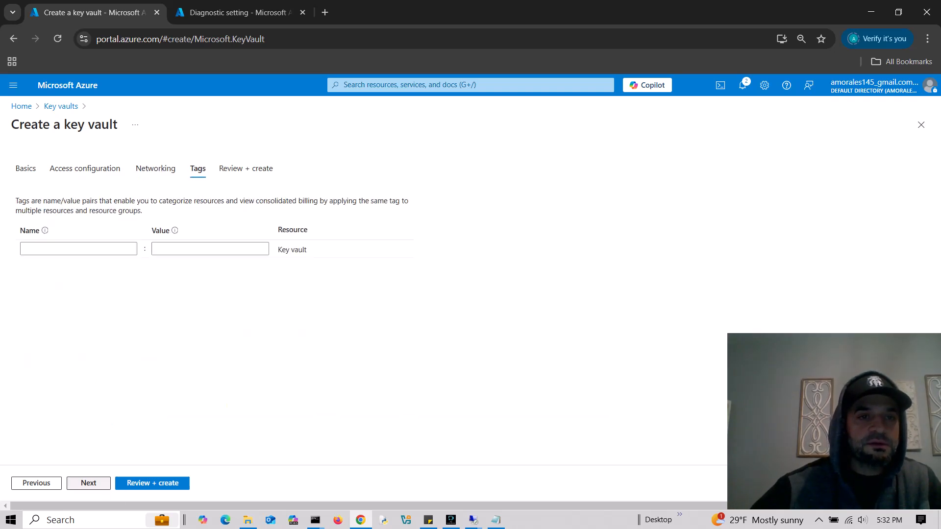
left_click(89, 484)
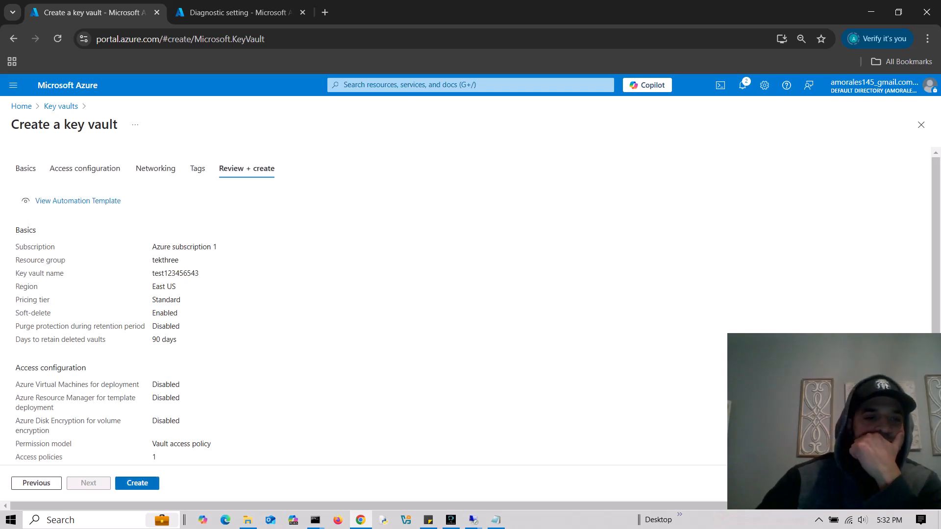
left_click(137, 484)
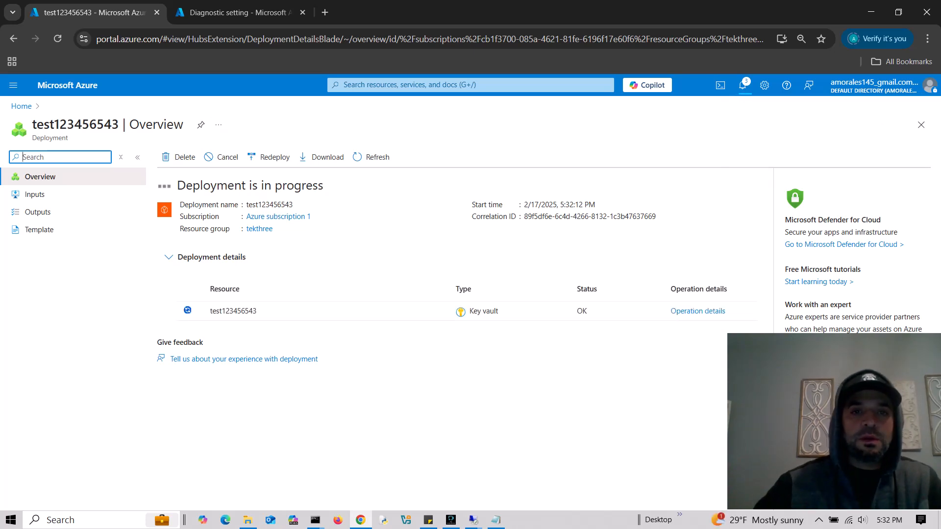
- Open the Secrets list of key vault test123456543 via the Key vaults service
left_click(441, 85)
type("key")
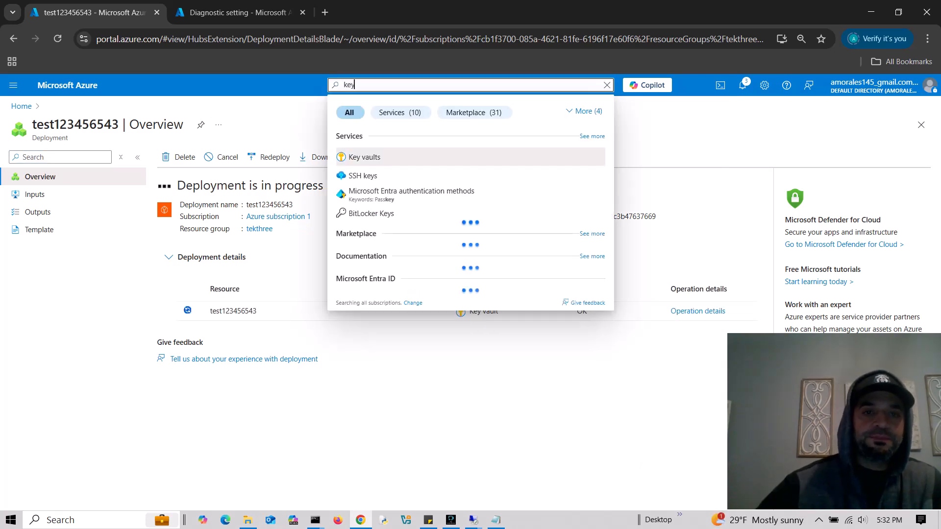
key("Return")
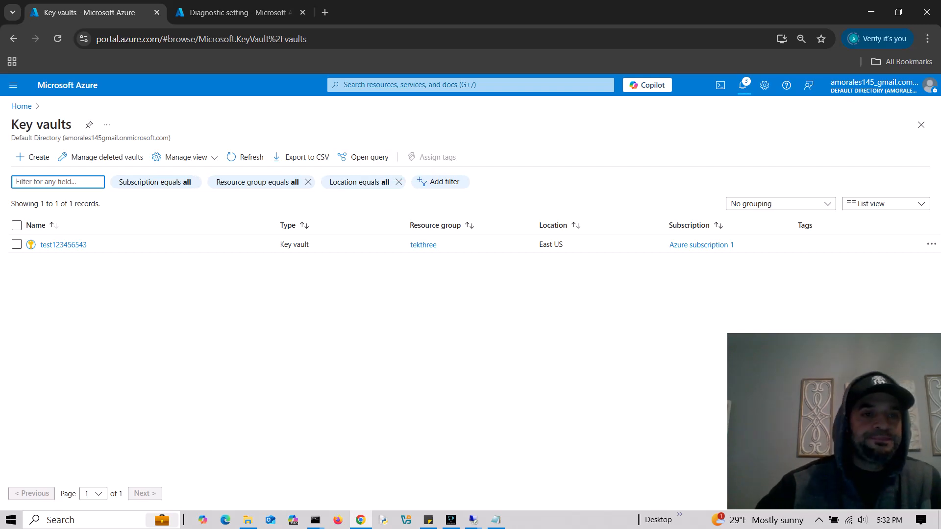
left_click(63, 244)
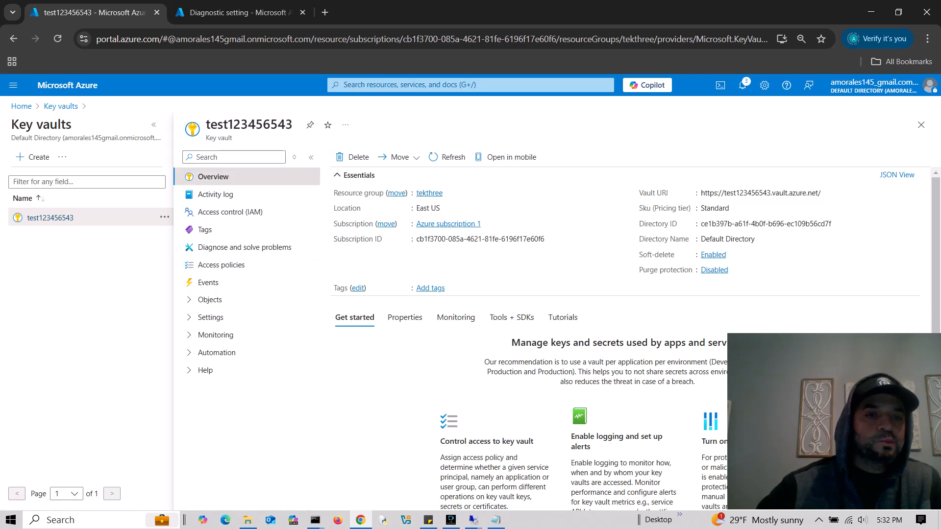
left_click(197, 157)
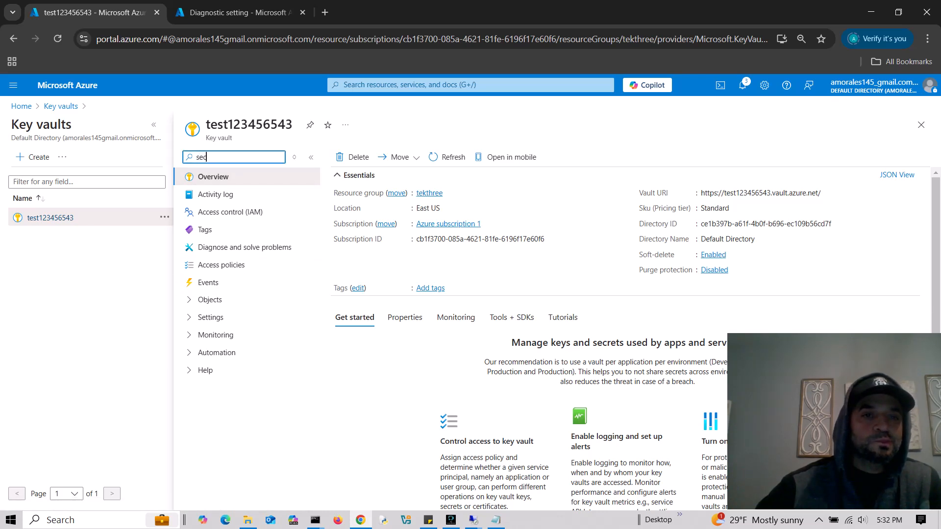
type("sec")
left_click(222, 194)
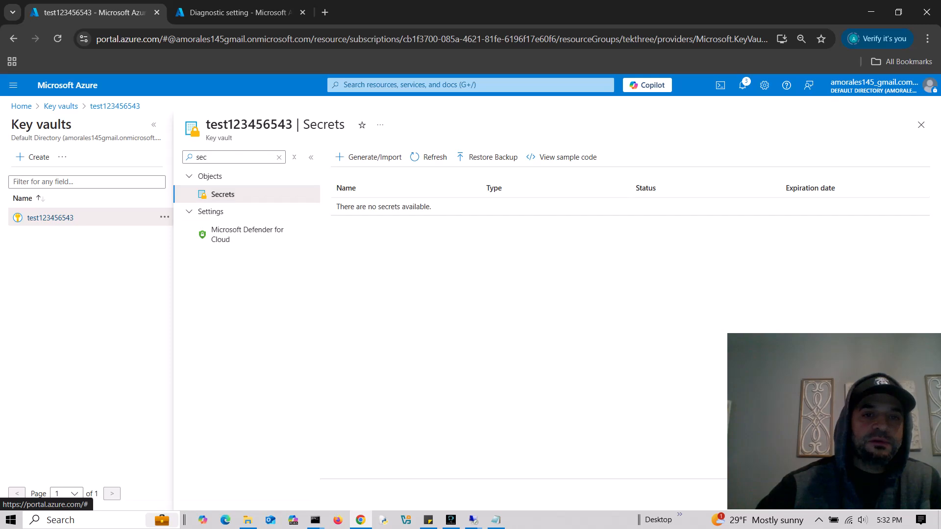
- Generate a secret named test with content type test and enter its secret value
left_click(368, 157)
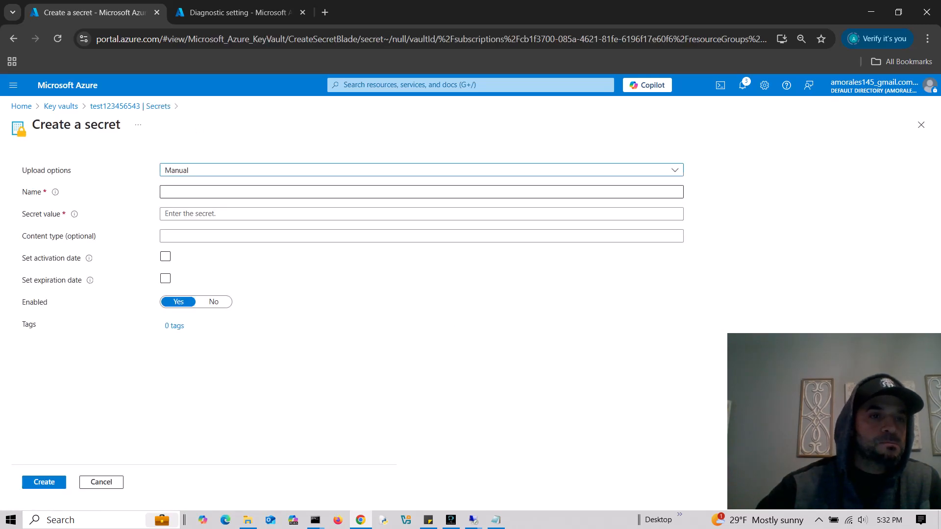
left_click(368, 192)
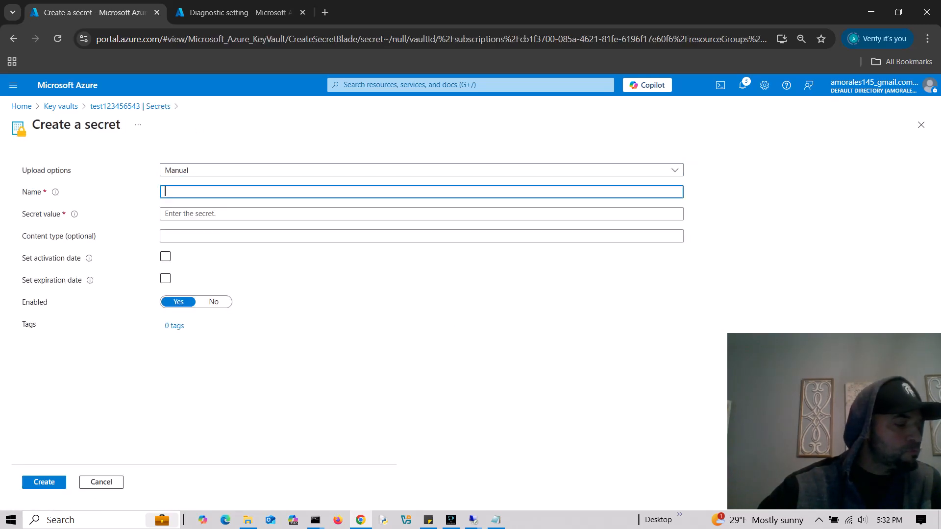
type("test")
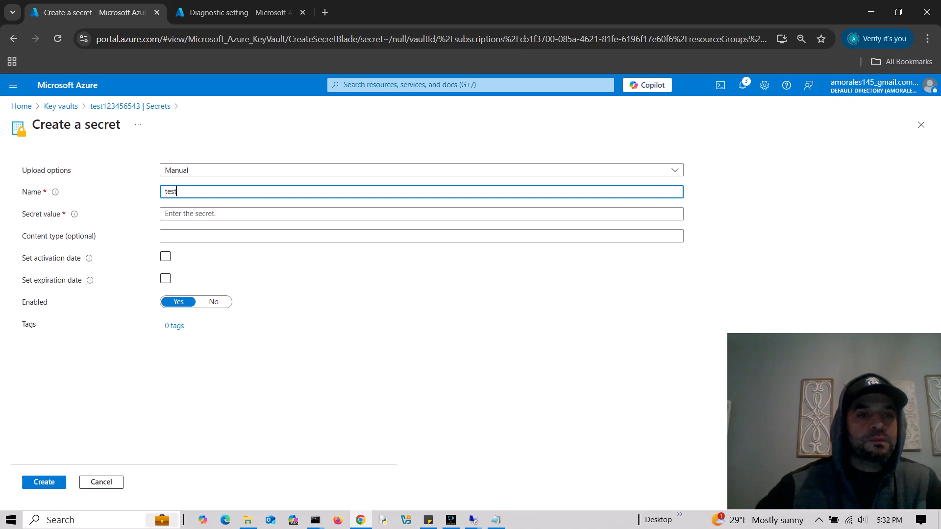
key("Tab")
key("Tab")
key("Tab")
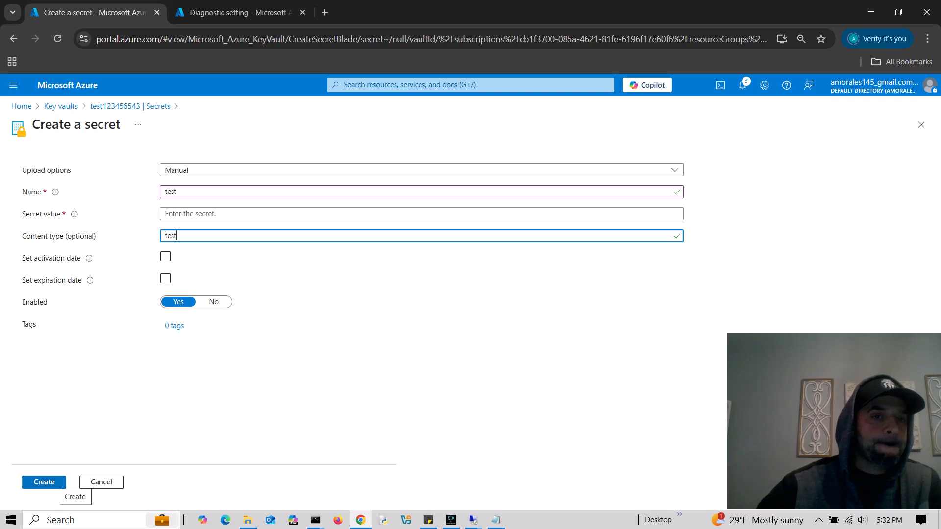
left_click(196, 214)
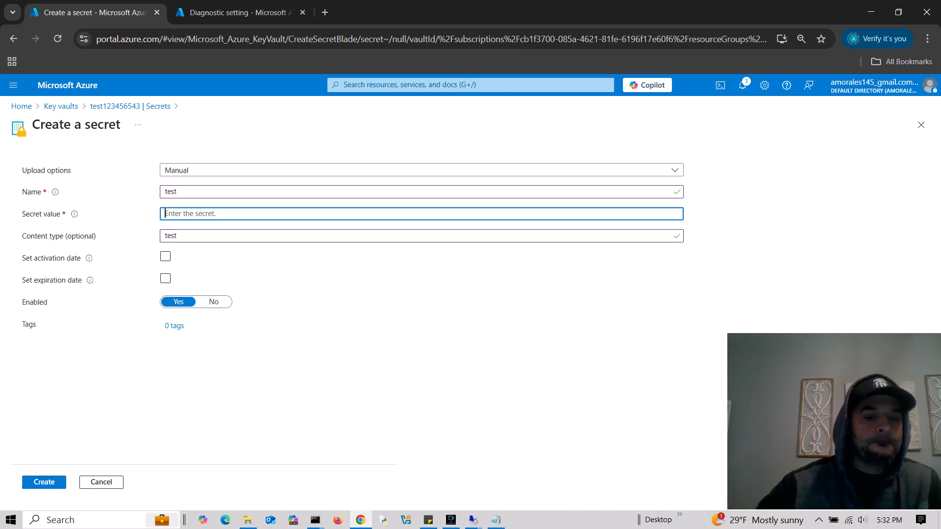
type("tes")
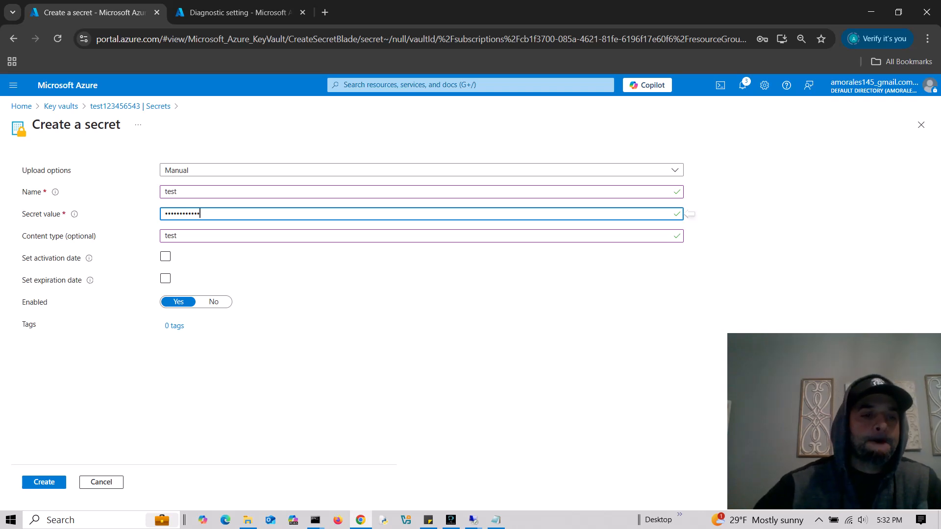
key("Return")
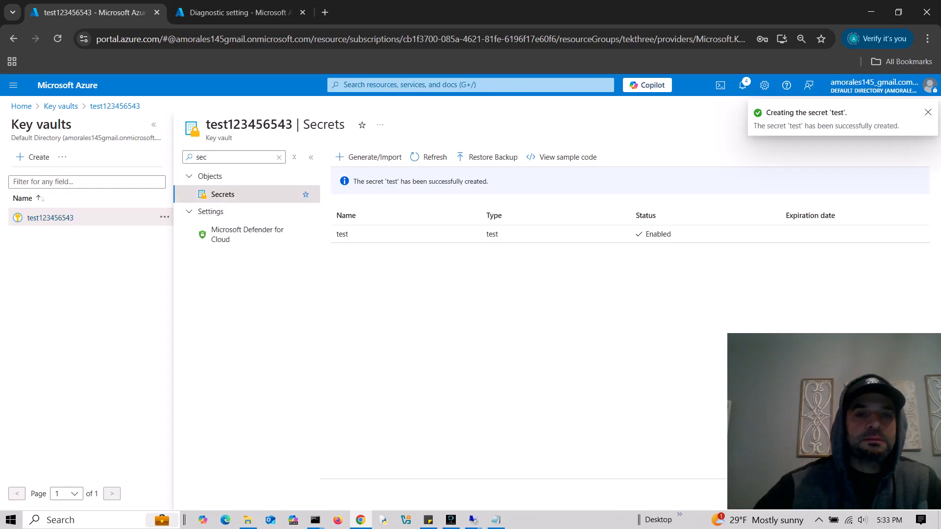
- Open the test secret's current version (created 2/17/2025) and reveal its stored value
left_click(470, 235)
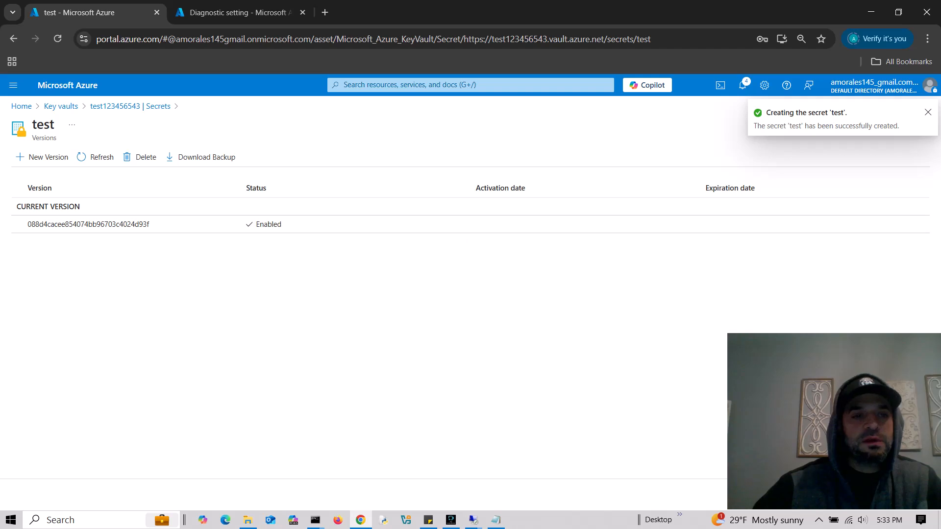
left_click(447, 224)
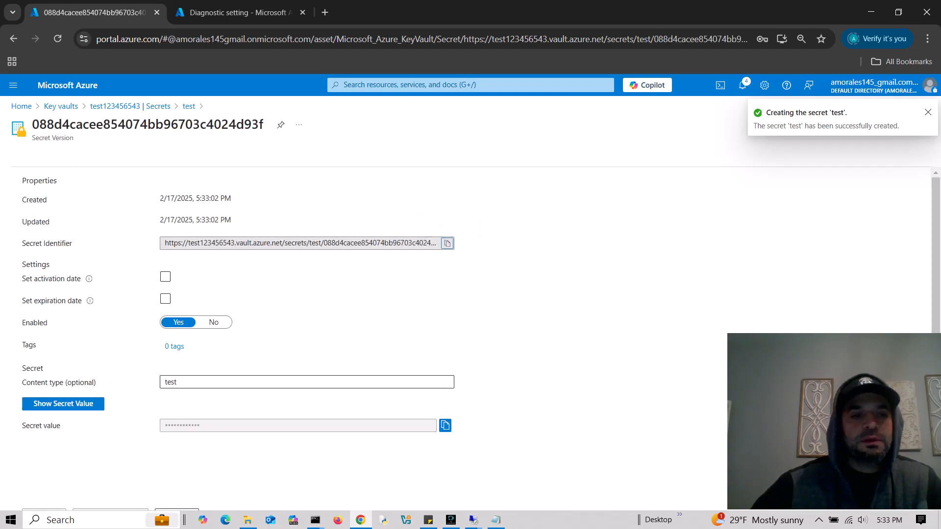
left_click(63, 404)
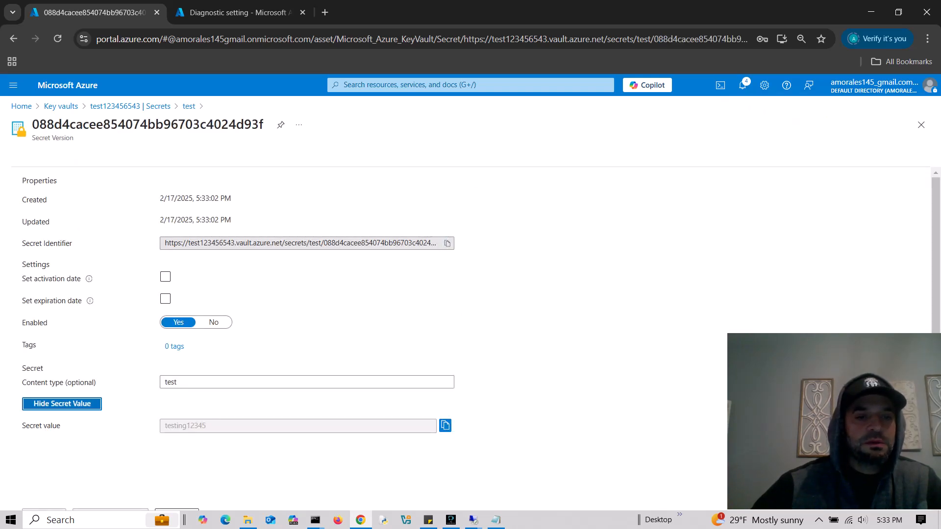
left_click(63, 404)
left_click(63, 404)
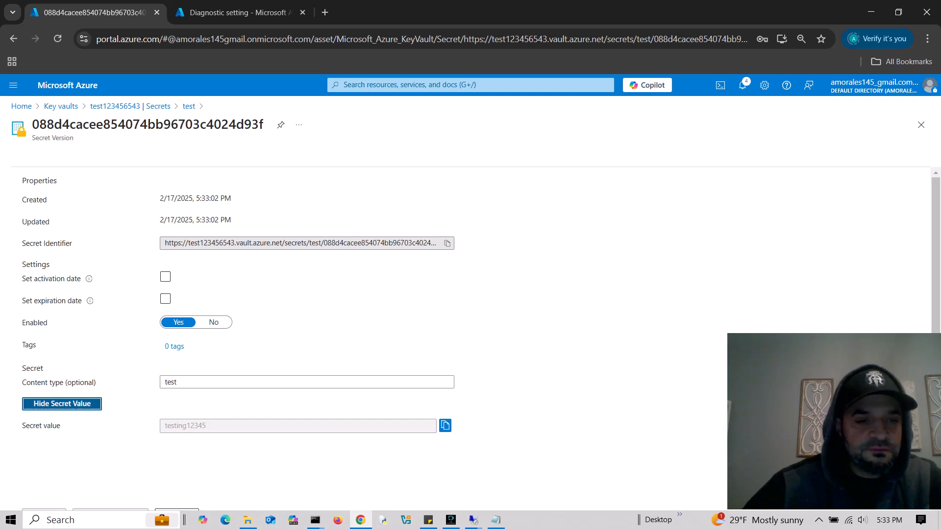
left_click(88, 405)
left_click(97, 403)
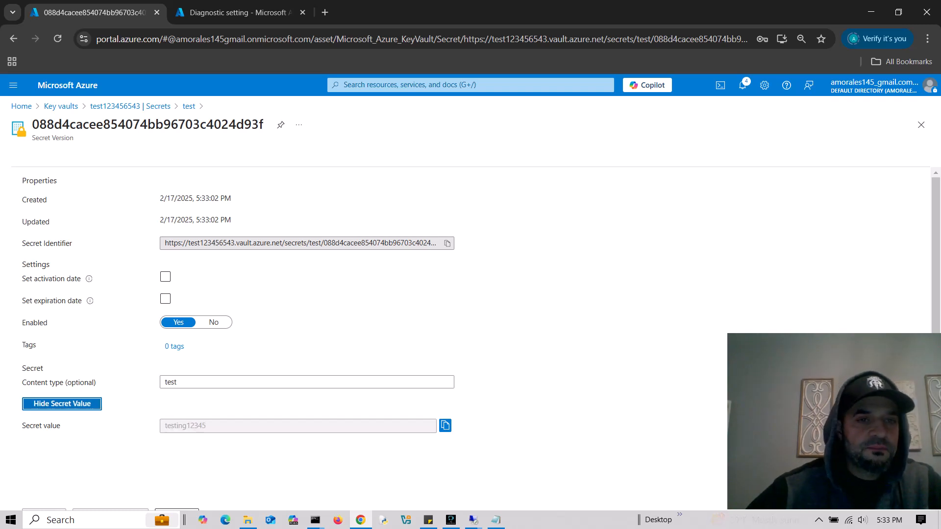
left_click(97, 403)
left_click(97, 403)
left_click(63, 404)
left_click(63, 404)
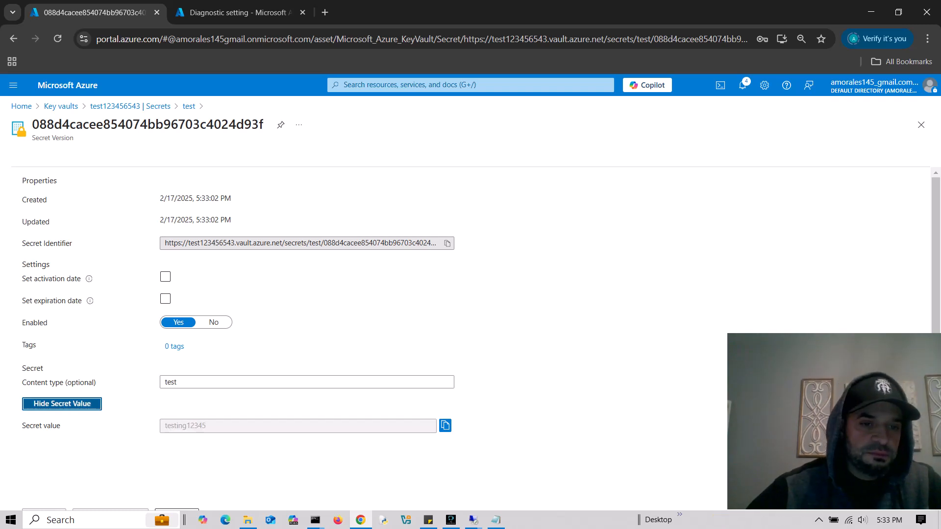
left_click(62, 404)
left_click(63, 404)
left_click(62, 404)
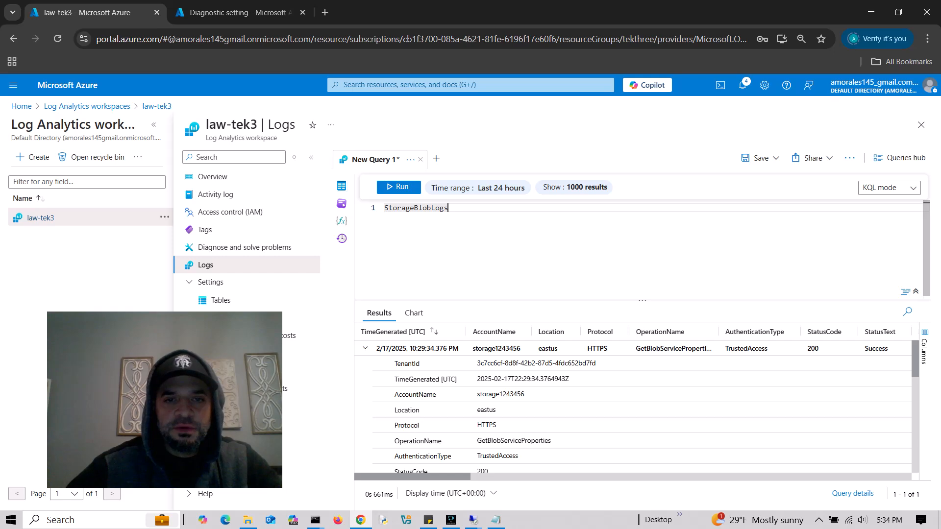
- Run the StorageBlobLogs query and expand its GetBlobServiceProperties record, selecting AccountName storage1243456
key("shift+Return")
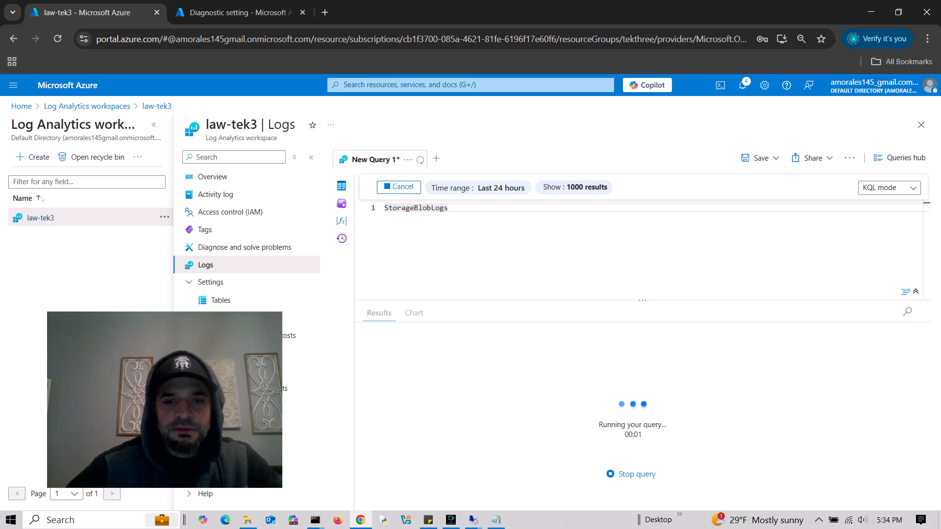
left_click(365, 348)
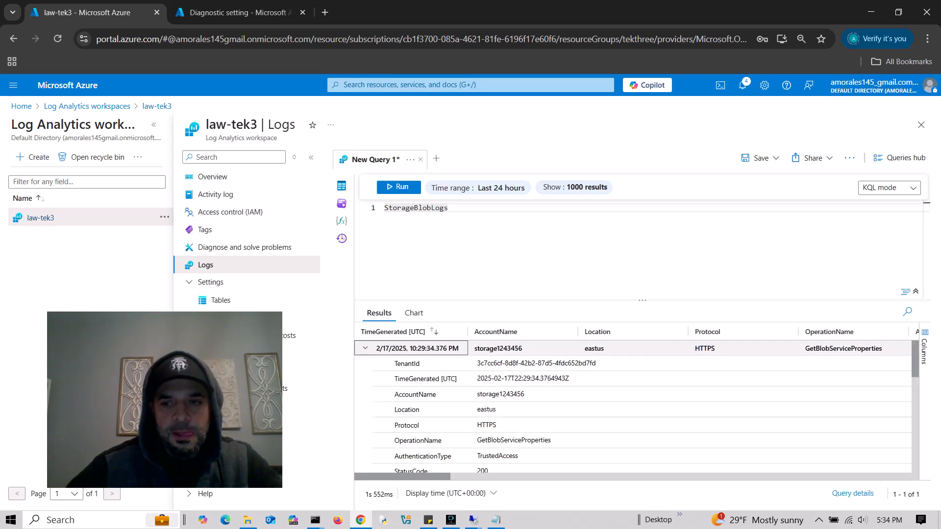
scroll(637, 407, "down", 3)
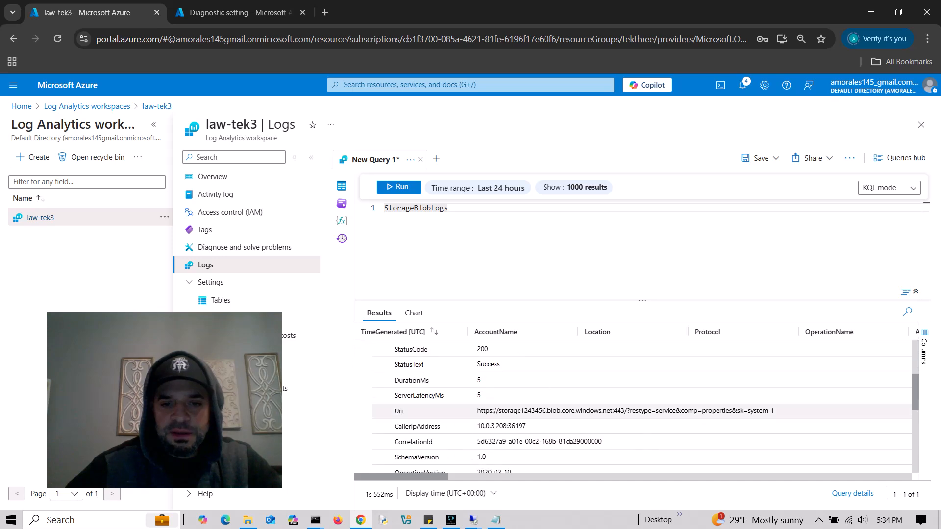
scroll(637, 397, "up", 3)
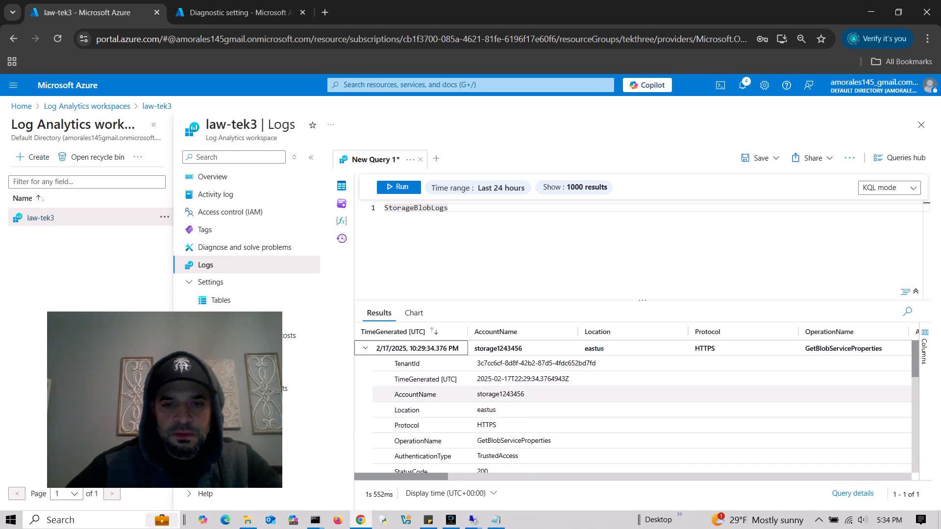
scroll(637, 388, "down", 3)
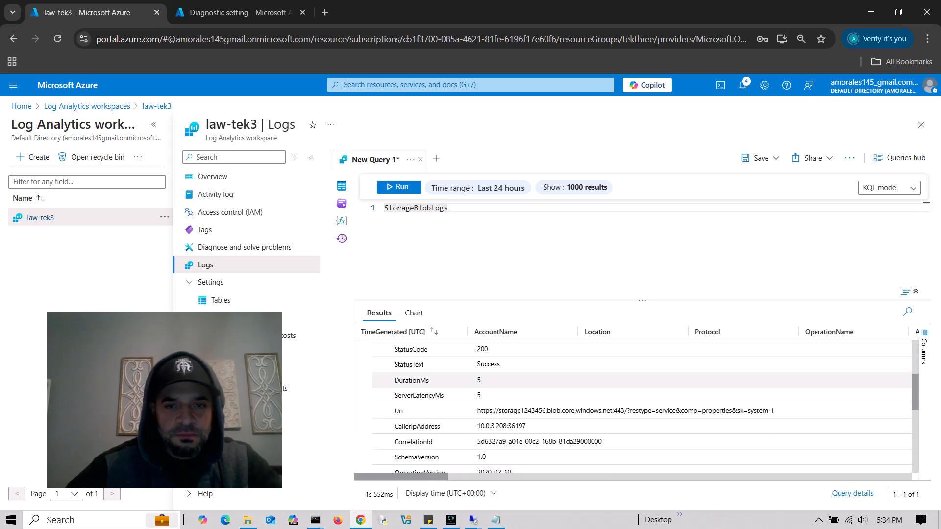
scroll(637, 392, "up", 3)
double_click(500, 394)
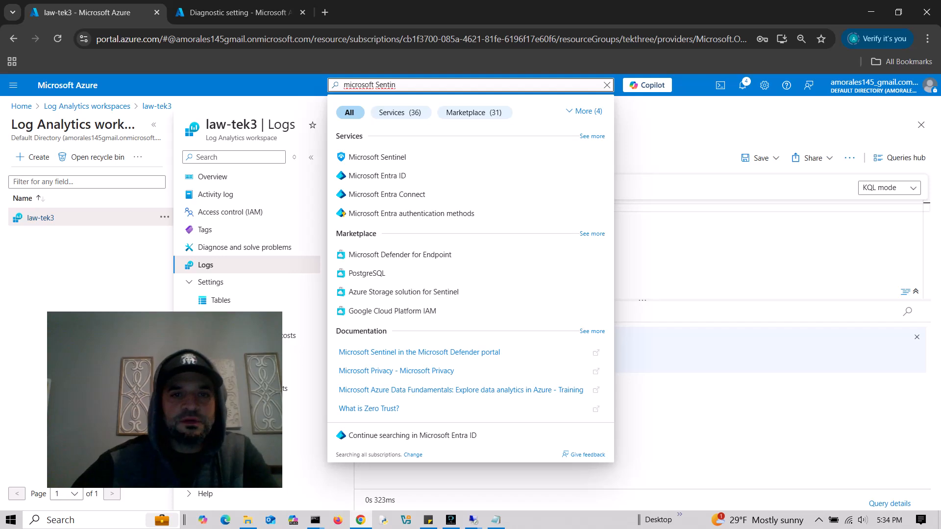
- Discard the unsaved log query and go to Sentinel's Workbooks page for workspace law-tek3
left_click(377, 158)
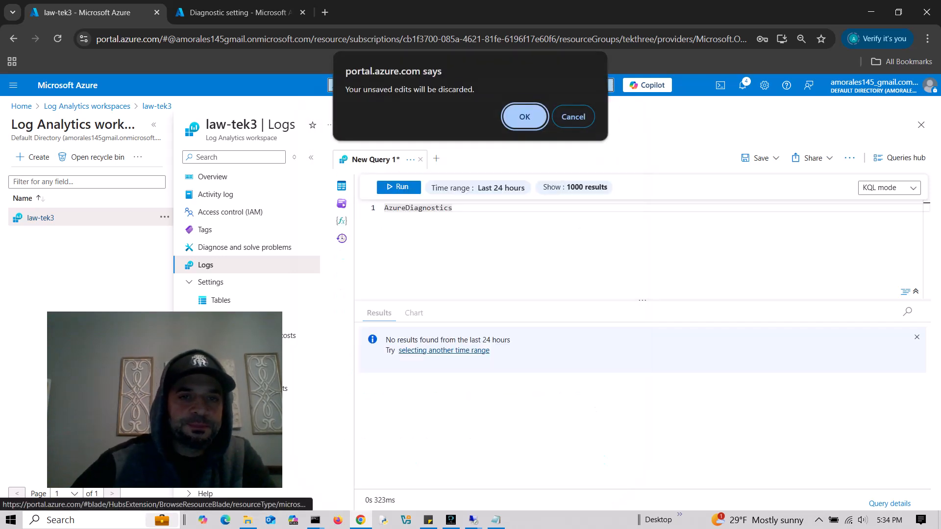
key("Return")
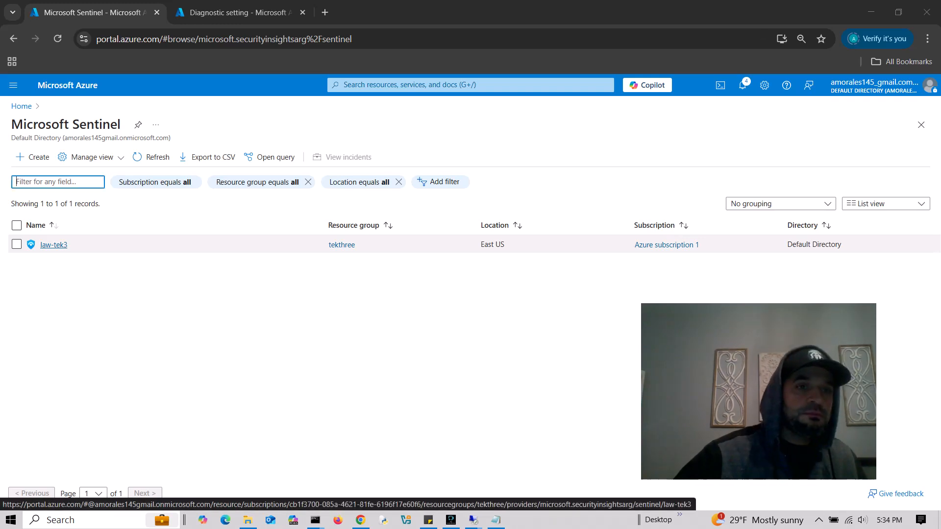
left_click(53, 244)
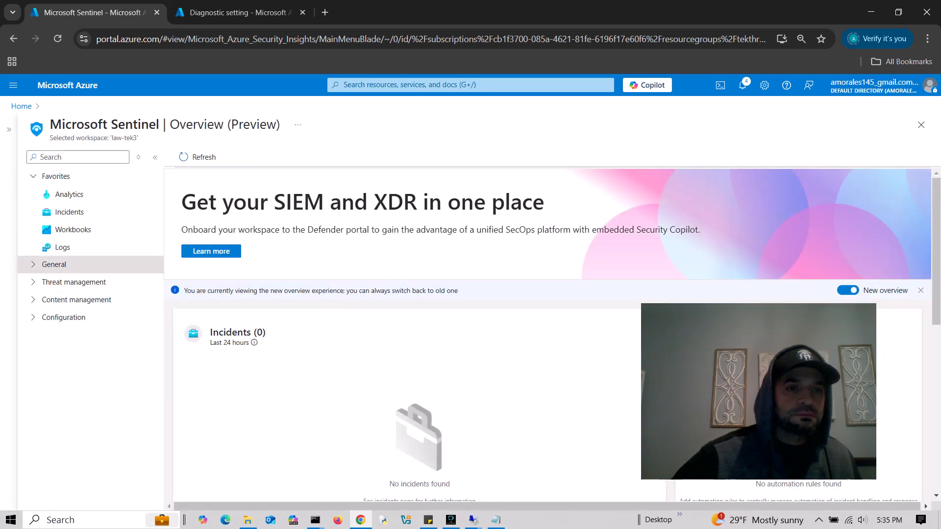
left_click(54, 264)
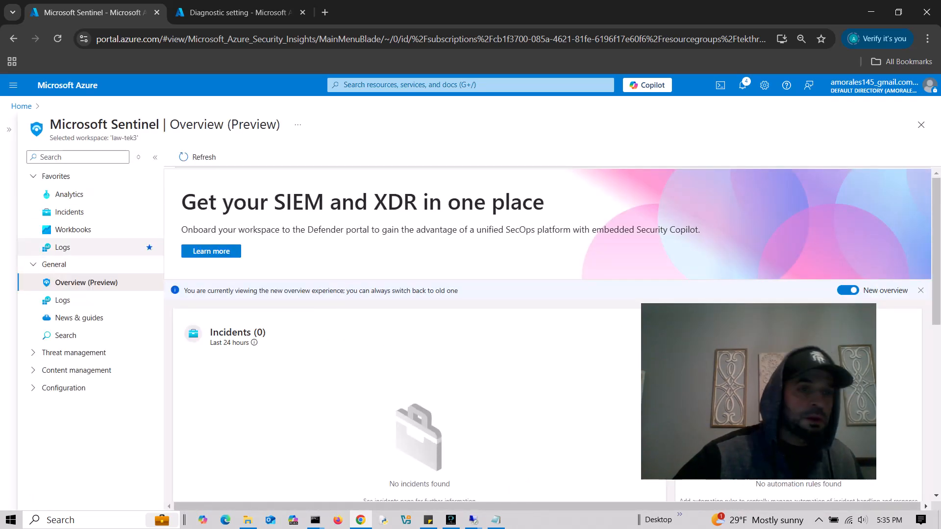
left_click(73, 229)
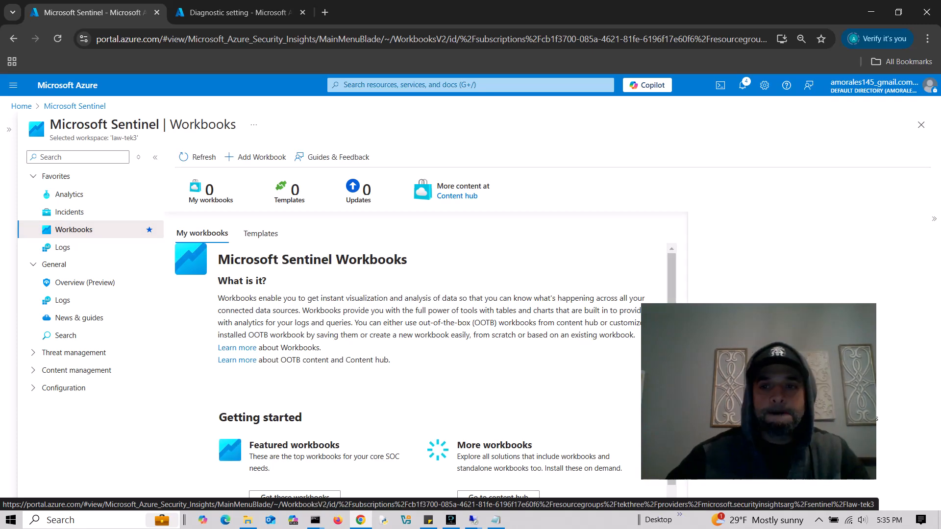
- Create a new workbook and put it into edit mode
left_click_drag(758, 392, 816, 378)
scroll(422, 377, "down", 2)
scroll(421, 377, "up", 2)
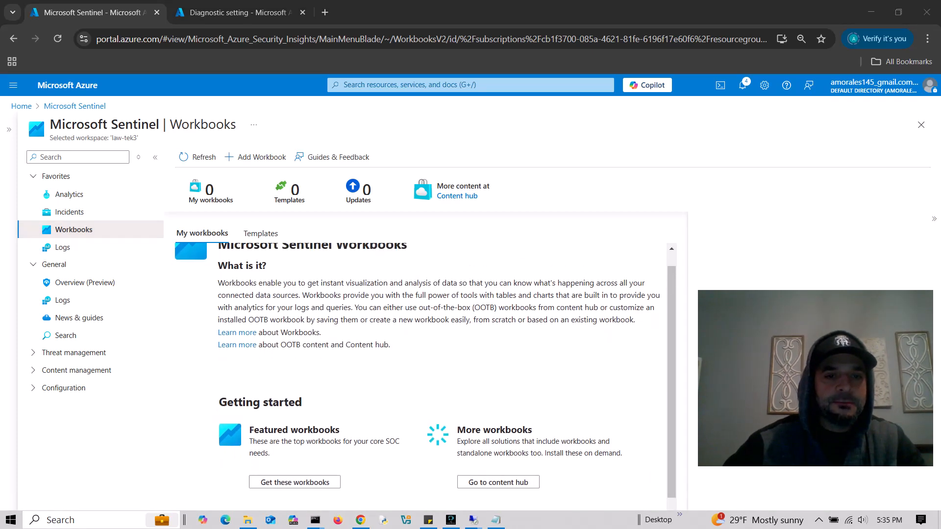
left_click(255, 157)
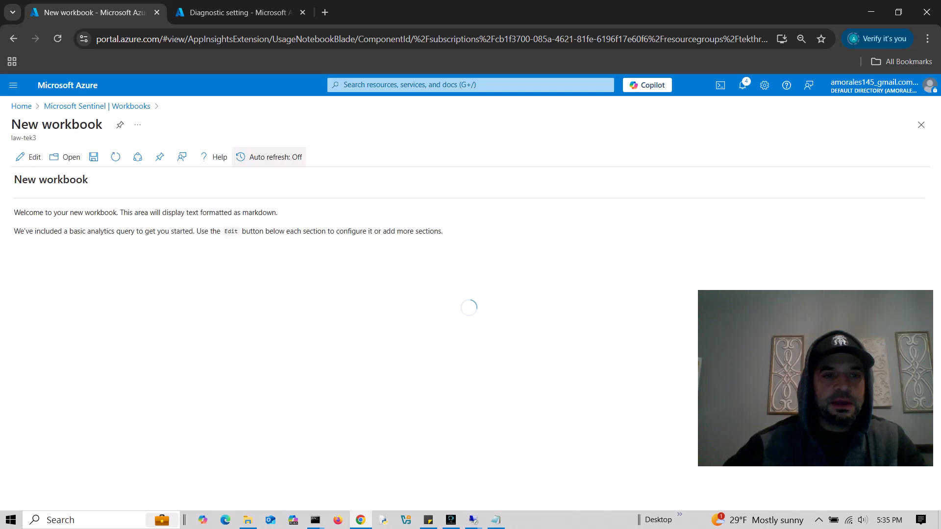
left_click_drag(807, 341, 559, 427)
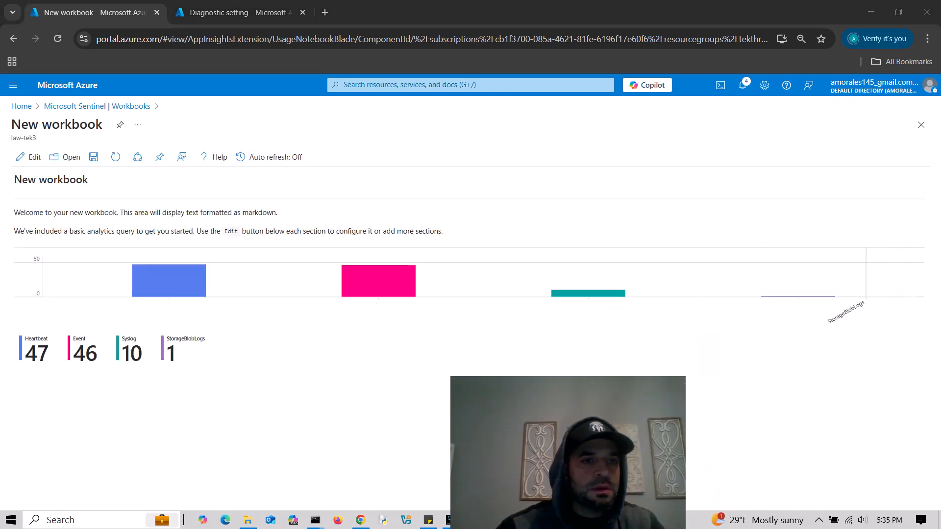
left_click(28, 157)
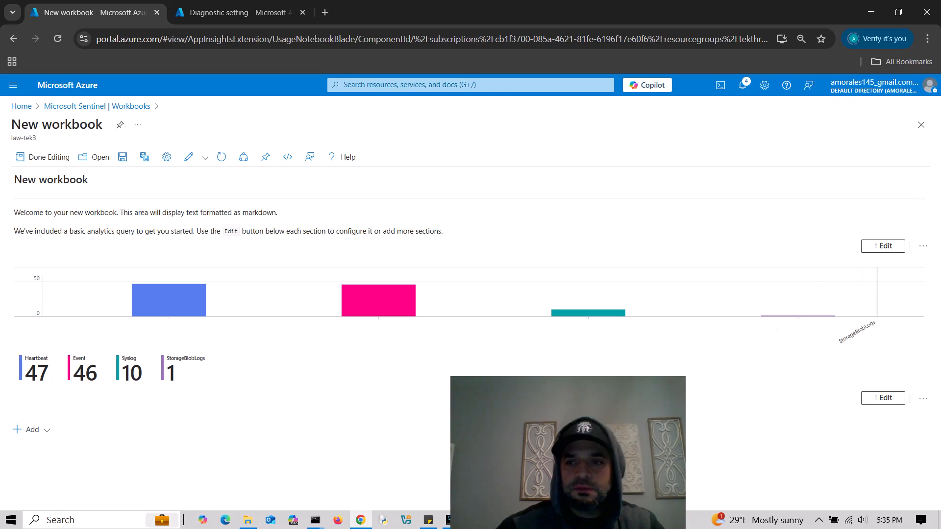
- Remove the workbook's default intro text and chart query sections
left_click(923, 246)
left_click(897, 319)
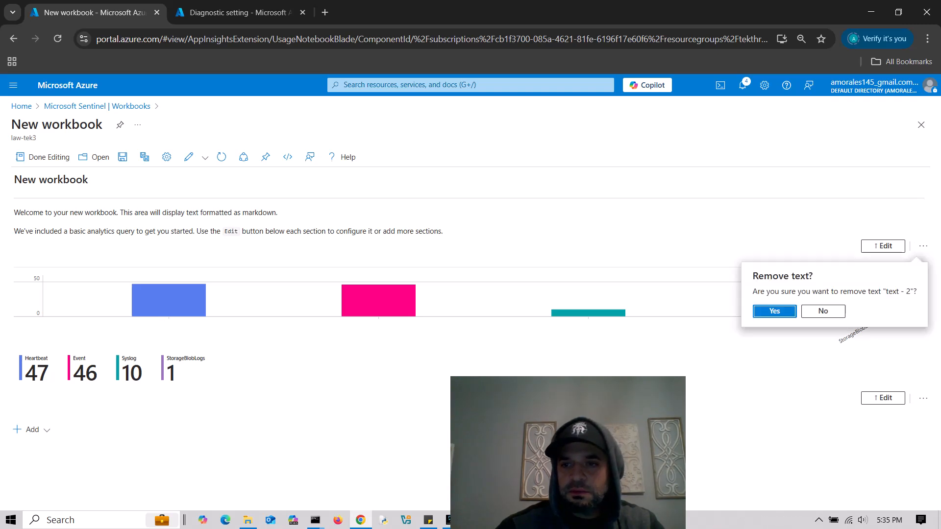
key("Return")
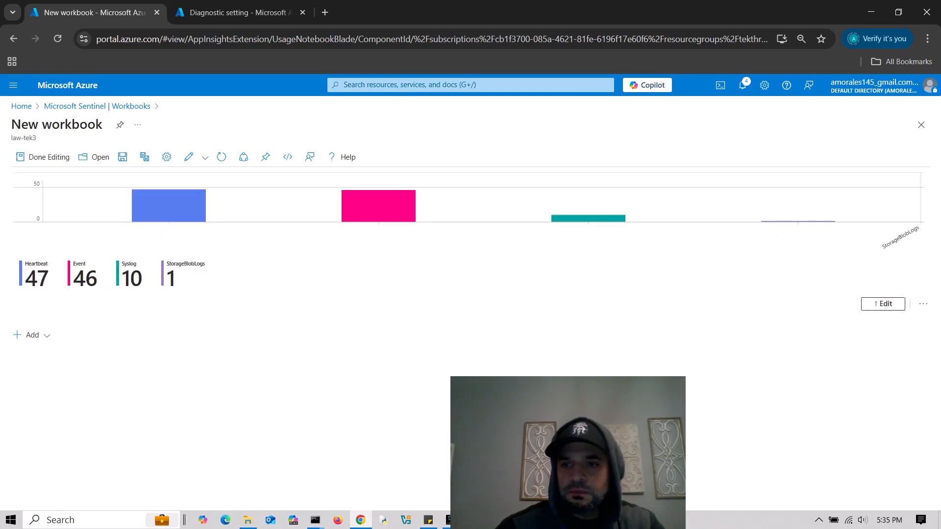
left_click(924, 304)
left_click(910, 377)
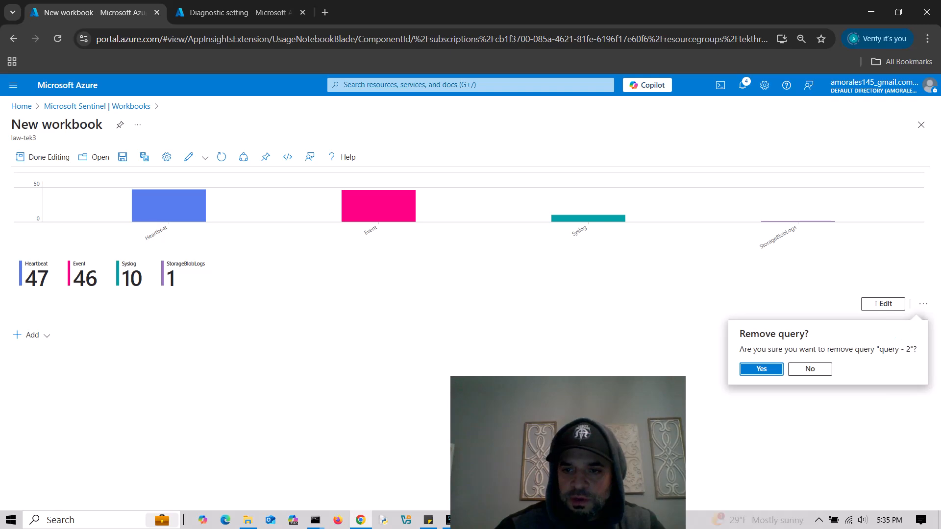
left_click(757, 369)
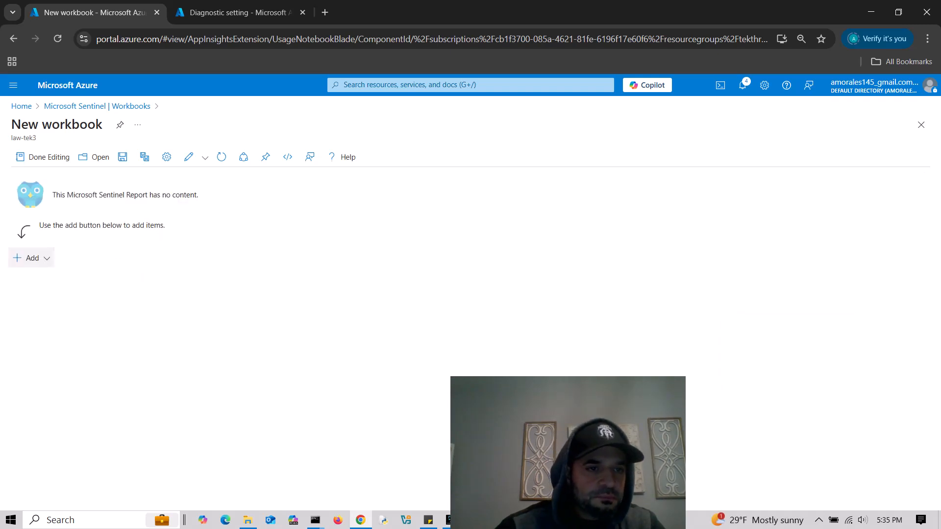
- Add an empty query item and view it in the JSON Advanced Editor
left_click(30, 258)
left_click(34, 330)
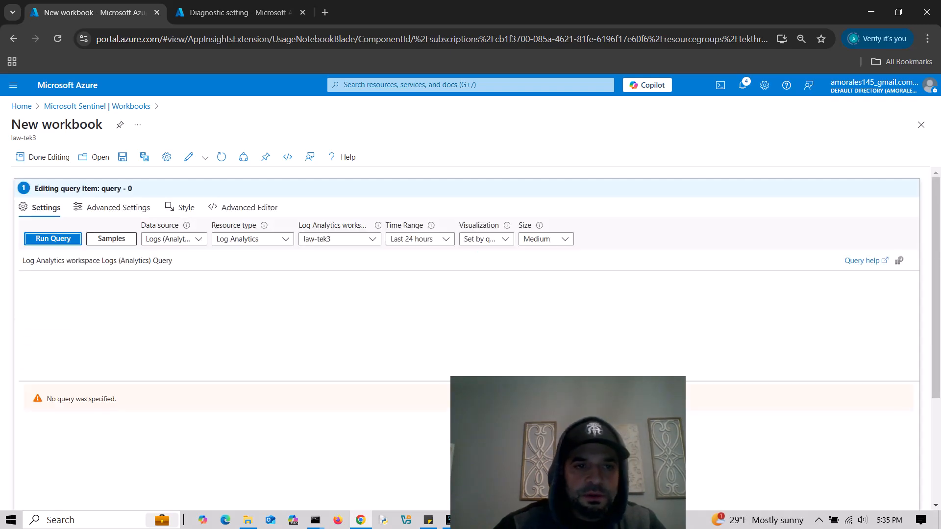
left_click(244, 208)
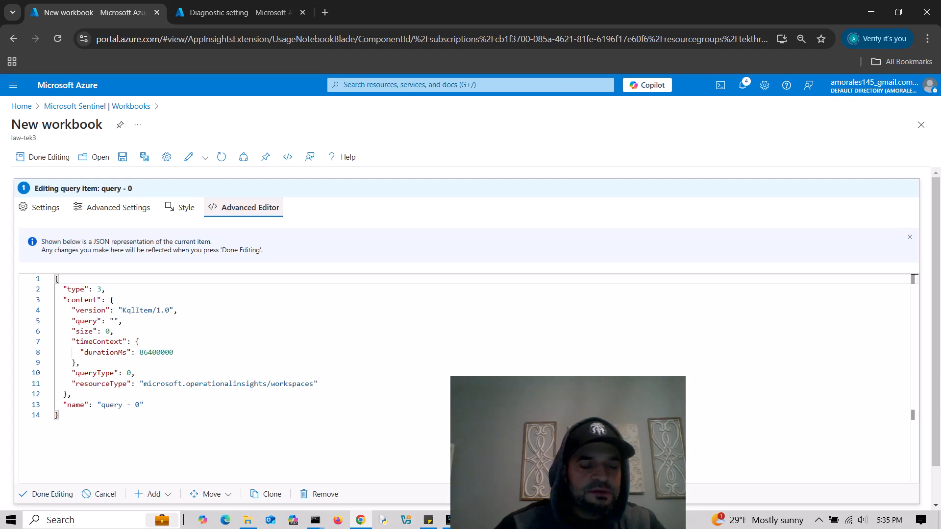
key("alt+Tab")
key("alt+Tab")
key("alt+Tab")
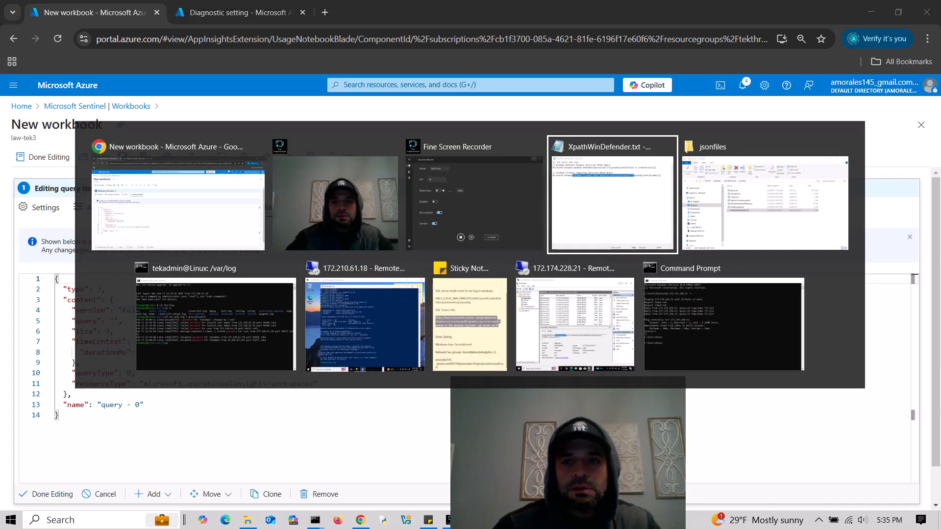
- Open linuxssh.json from the jsonfiles folder in Notepad and copy its entire contents
key("alt+Tab")
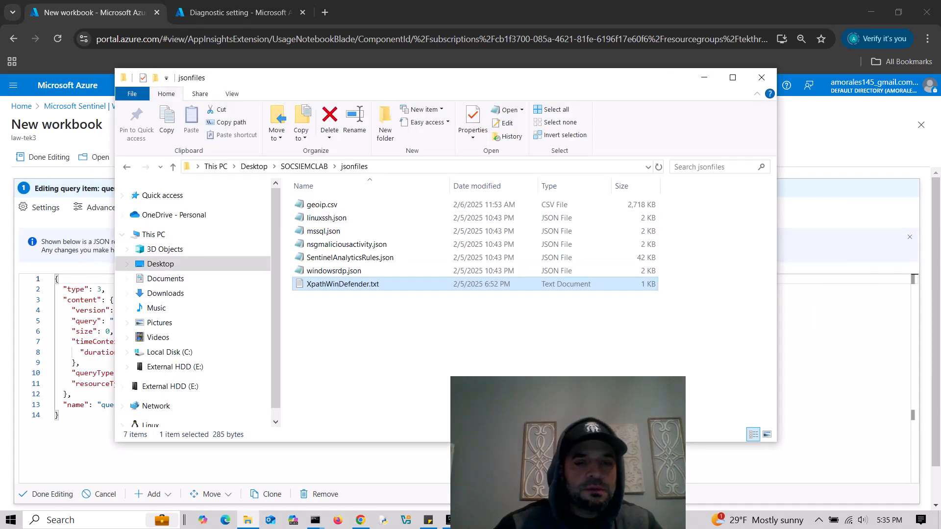
left_click_drag(363, 84, 490, 80)
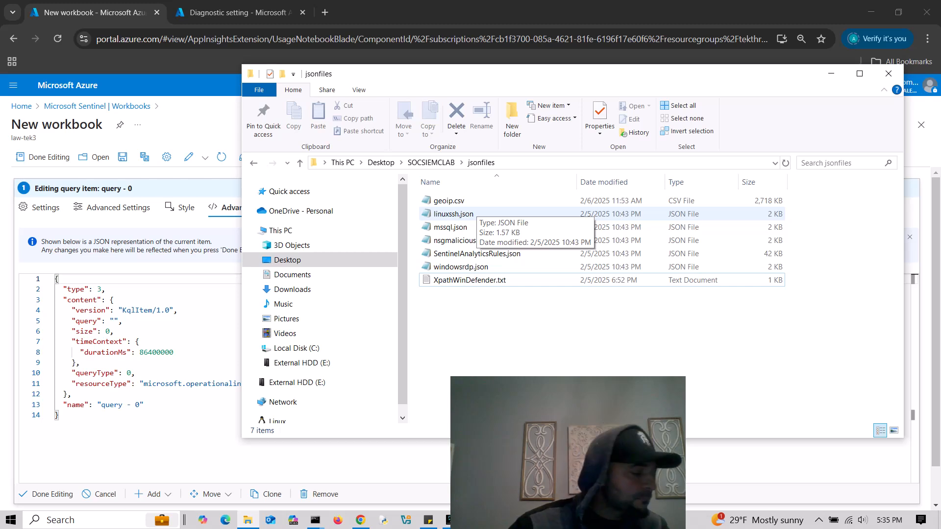
double_click(453, 214)
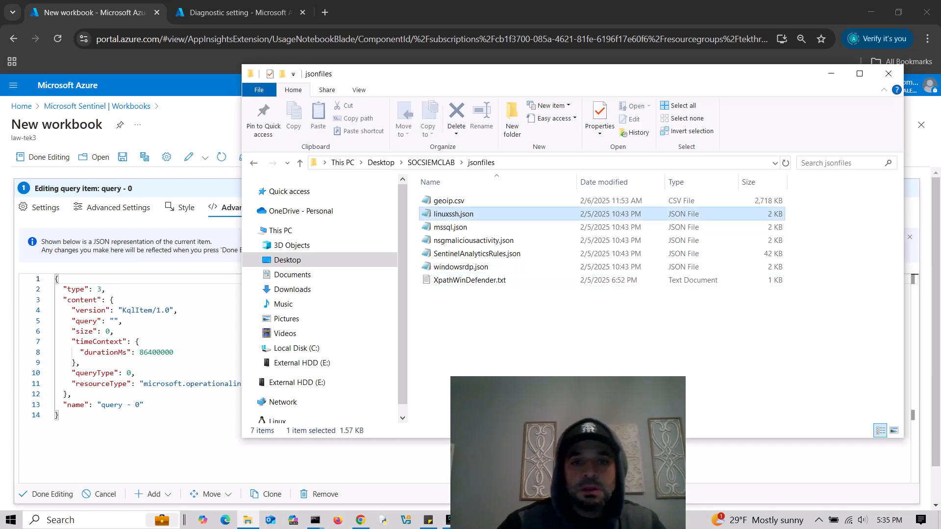
key("ctrl+a")
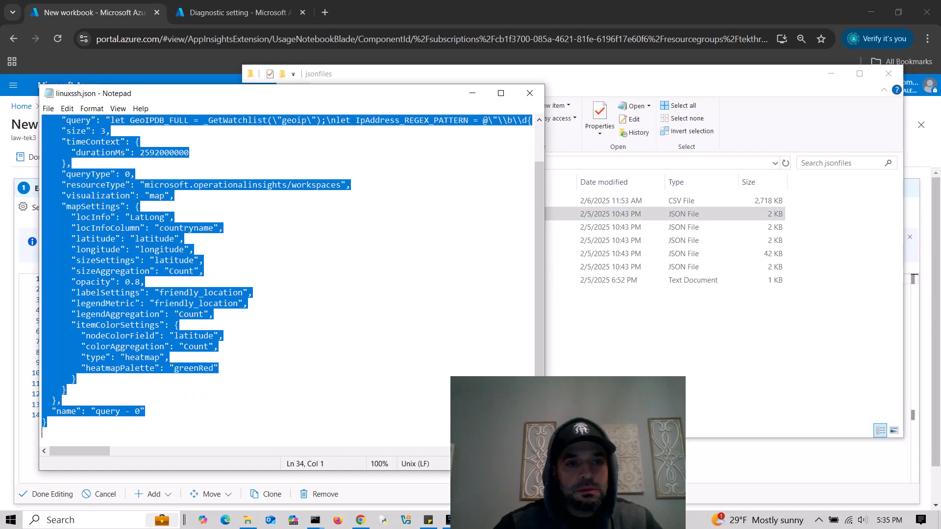
left_click(472, 93)
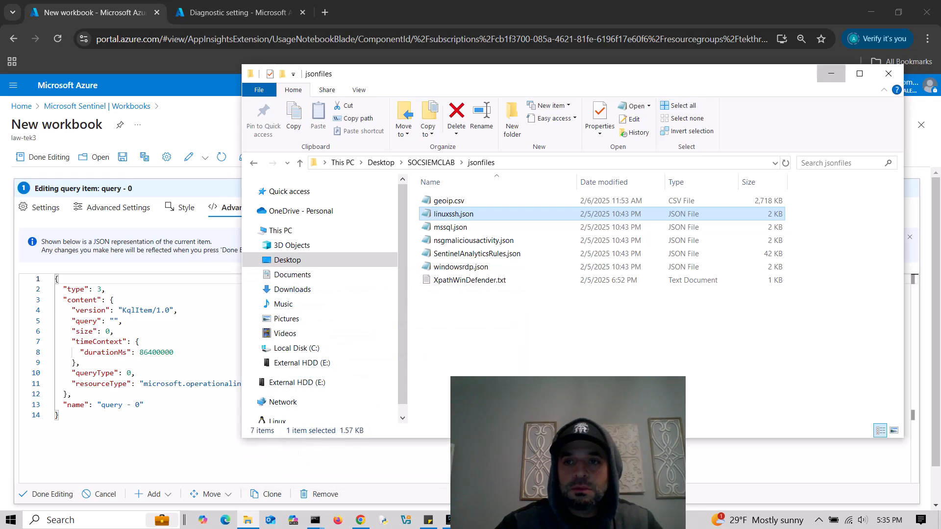
left_click(831, 74)
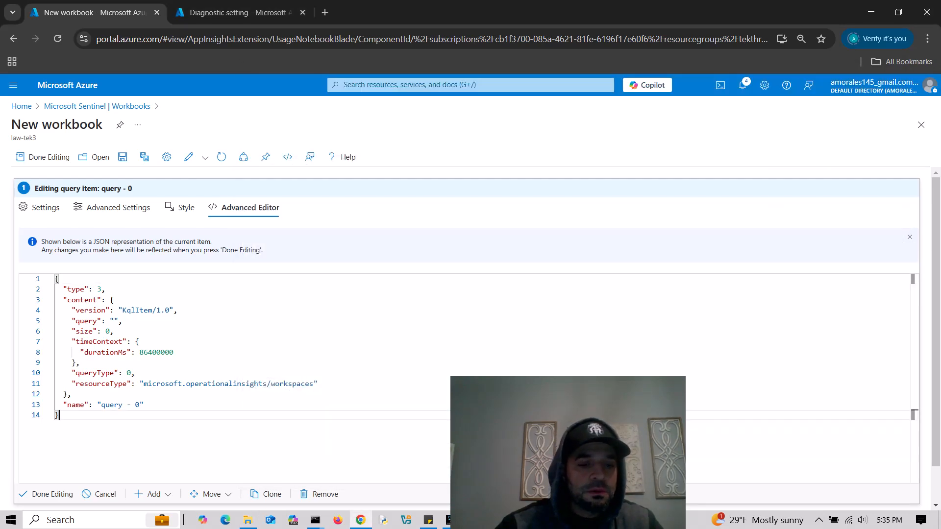
- Replace the query item's JSON with the linuxssh.json definition, rendering the Chengbei attack map
key("ctrl+a")
key("ctrl+v")
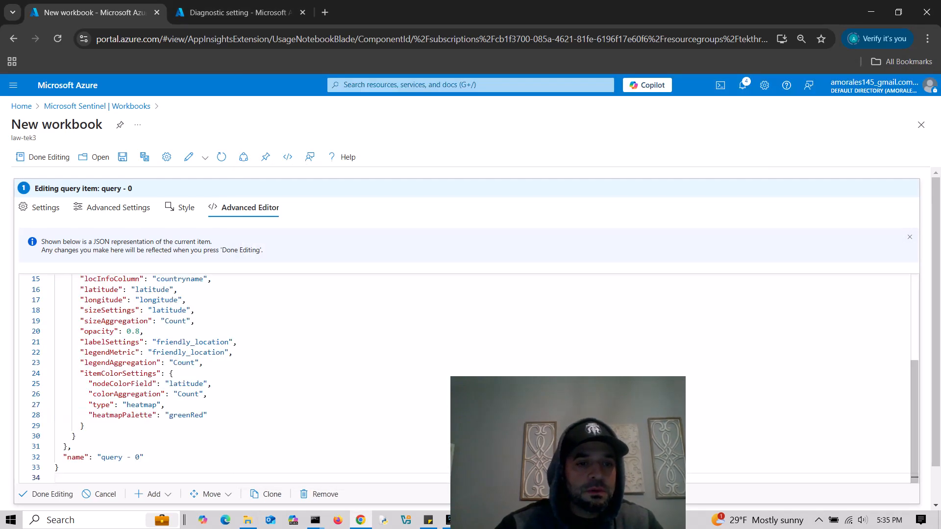
left_click_drag(935, 343, 936, 383)
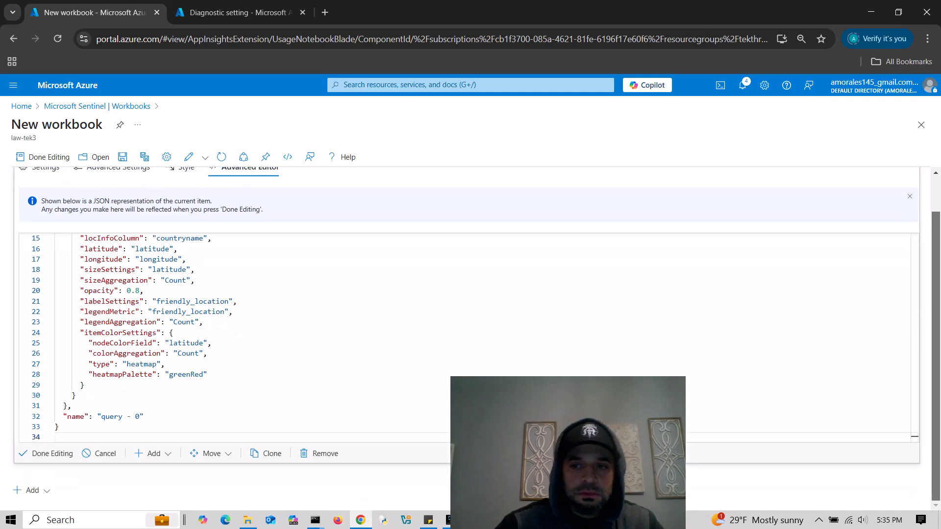
left_click(46, 454)
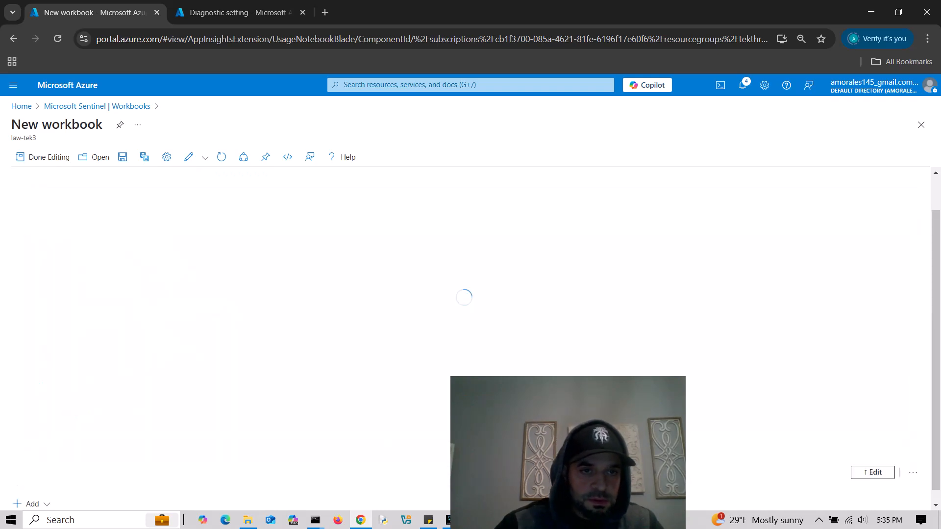
scroll(471, 339, "up", 1)
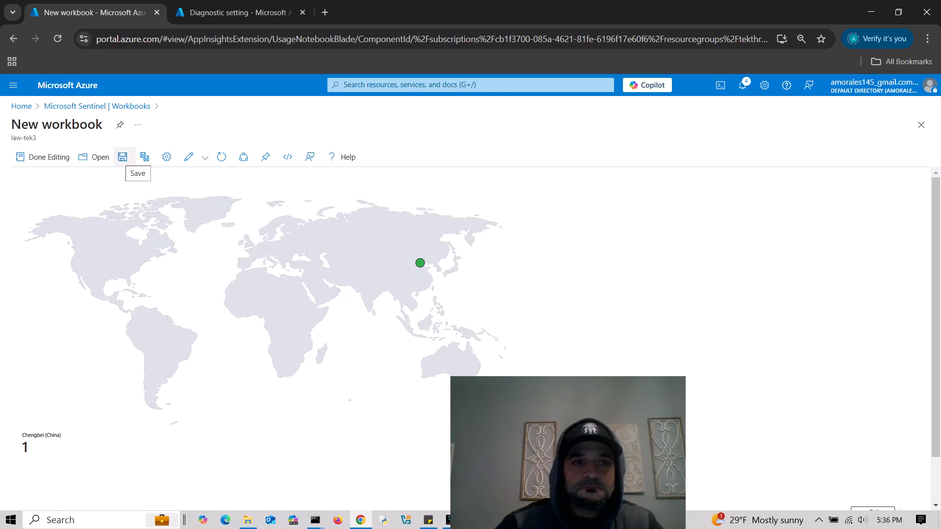
- Open the Save As panel to save the map workbook under the title SSH
left_click(123, 156)
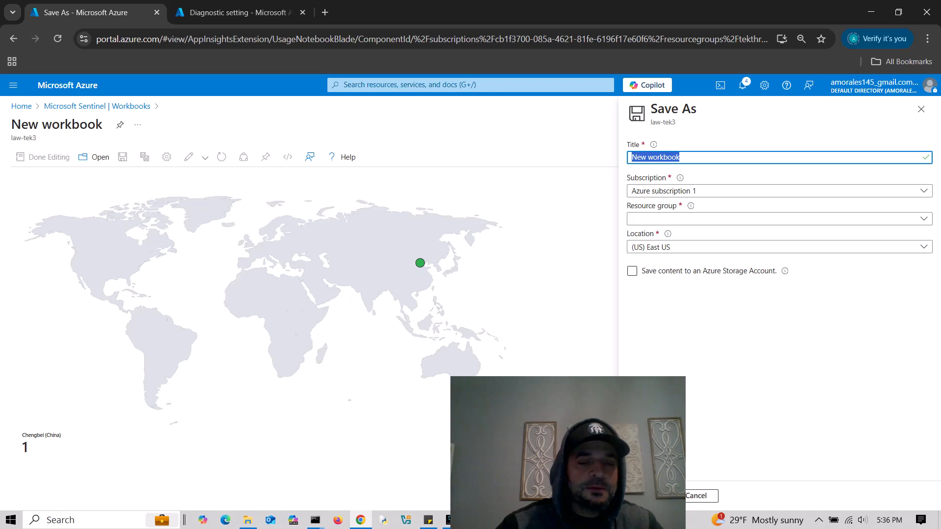
key("alt+Tab")
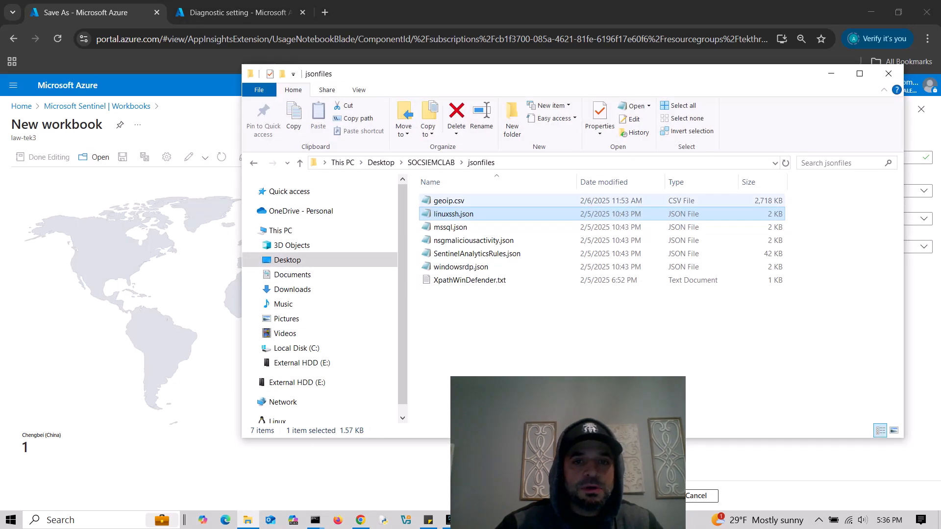
key("alt+Tab")
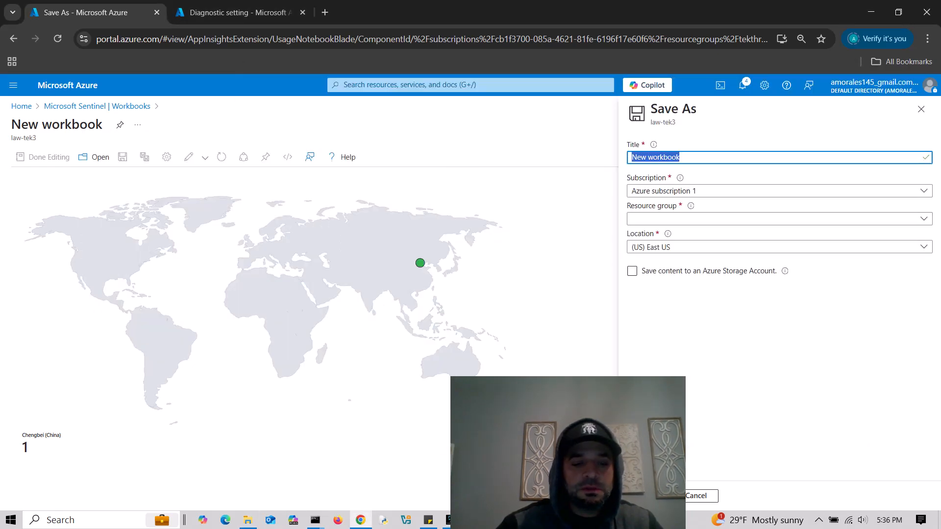
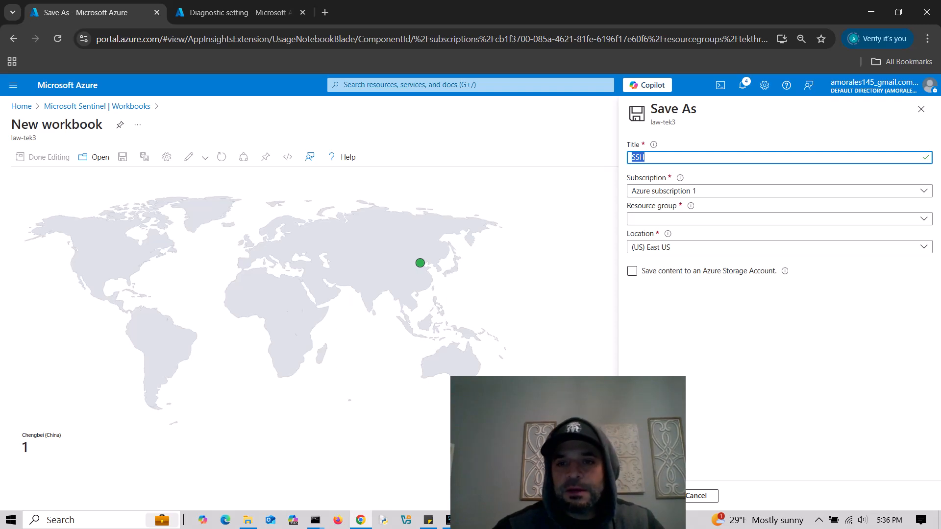
- Choose resource group tekthree and save the Chengbei attack-map workbook as SSH
left_click(780, 219)
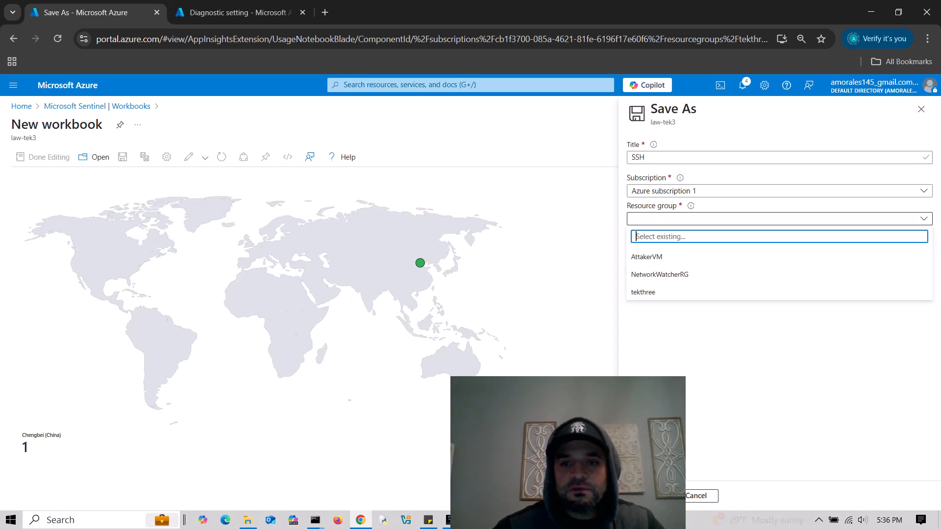
left_click(686, 292)
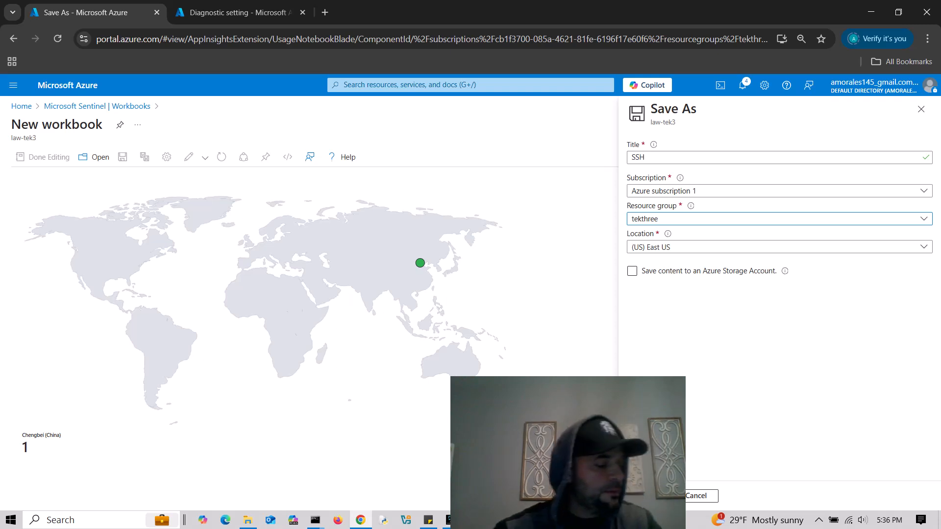
left_click_drag(595, 417, 445, 395)
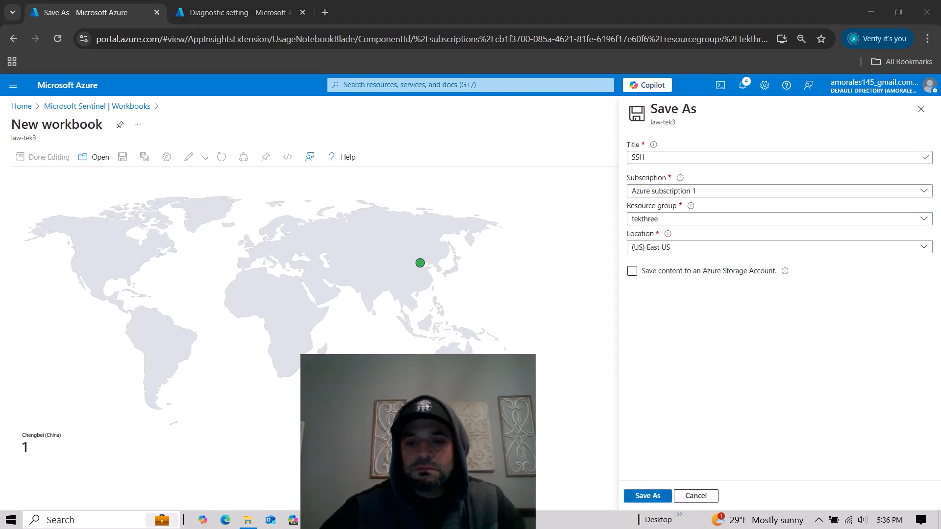
left_click(648, 495)
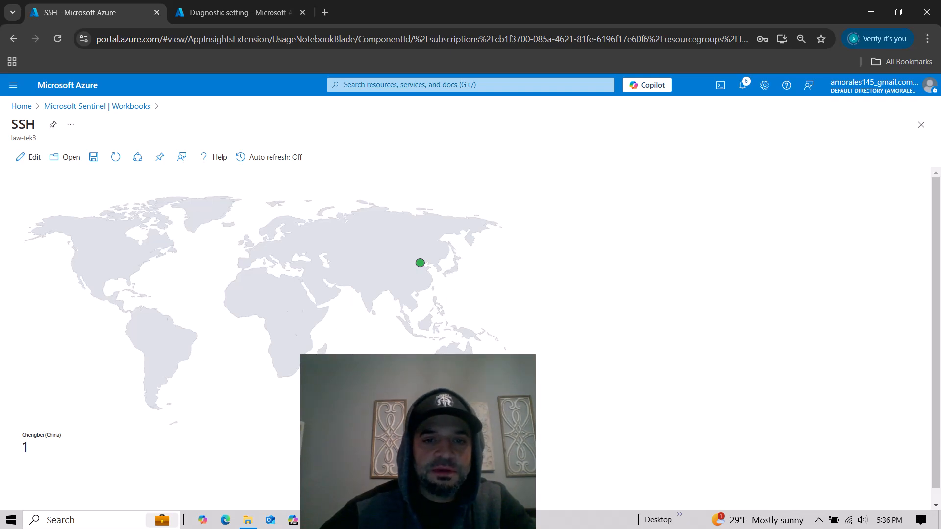
left_click_drag(442, 369, 720, 311)
left_click(420, 263)
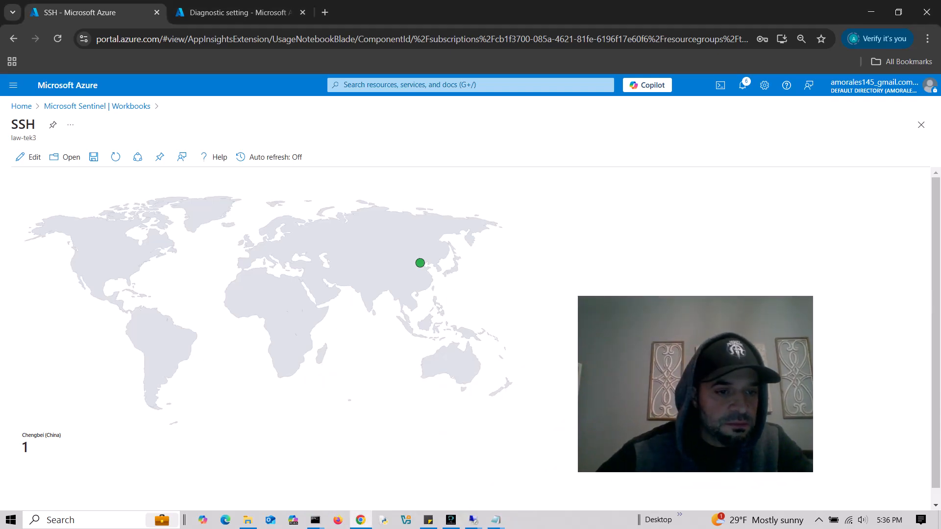
left_click_drag(696, 385, 796, 424)
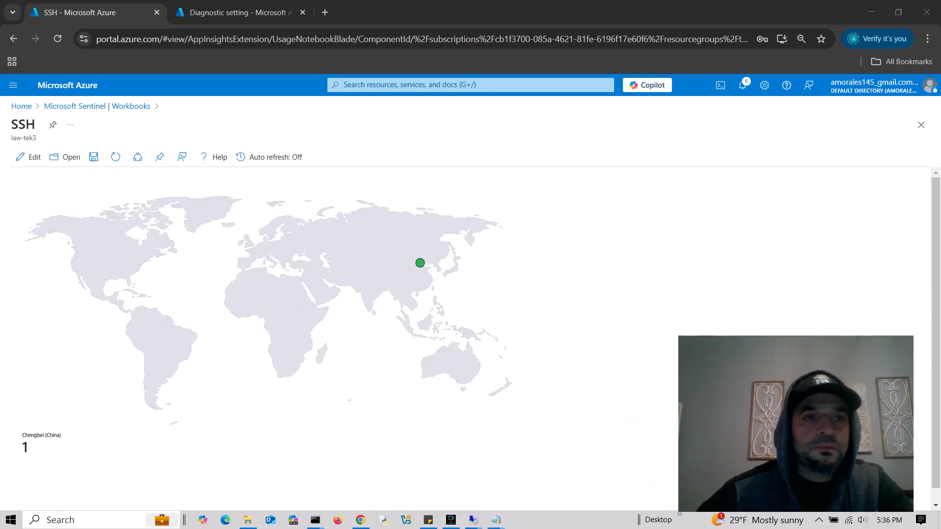
- Create a new workbook in edit mode and remove its default welcome text and chart query
left_click(97, 106)
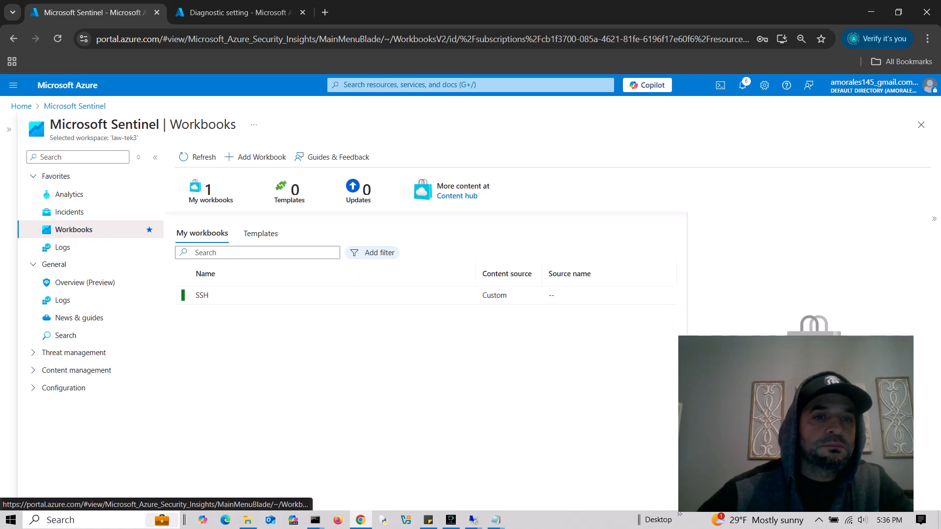
left_click(254, 157)
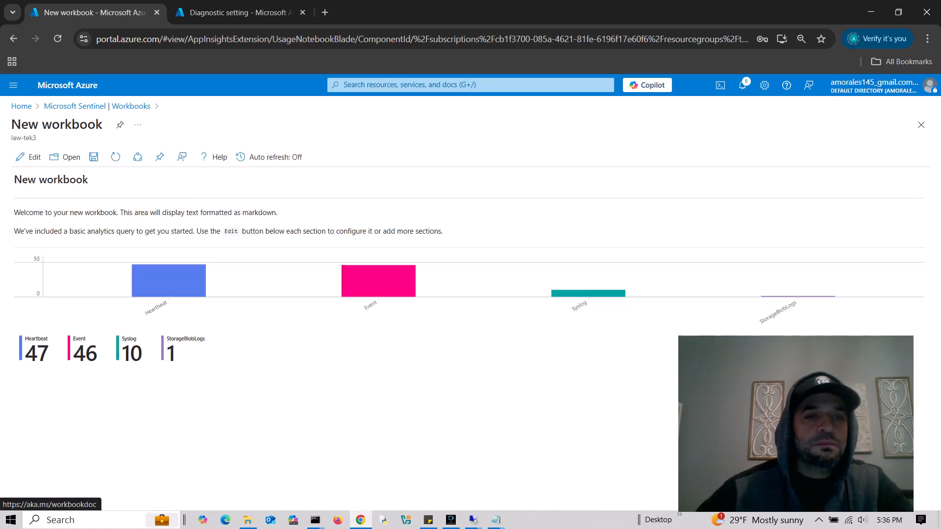
left_click(28, 157)
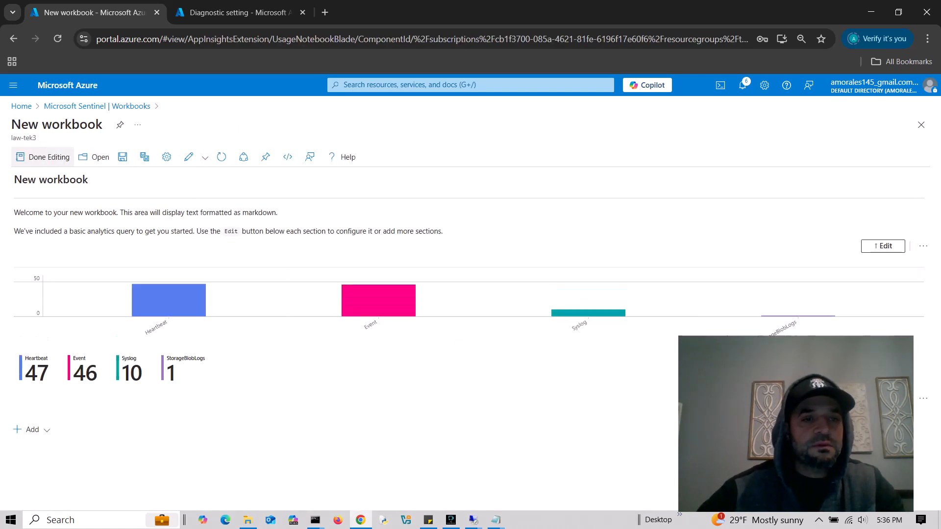
left_click_drag(796, 424, 634, 410)
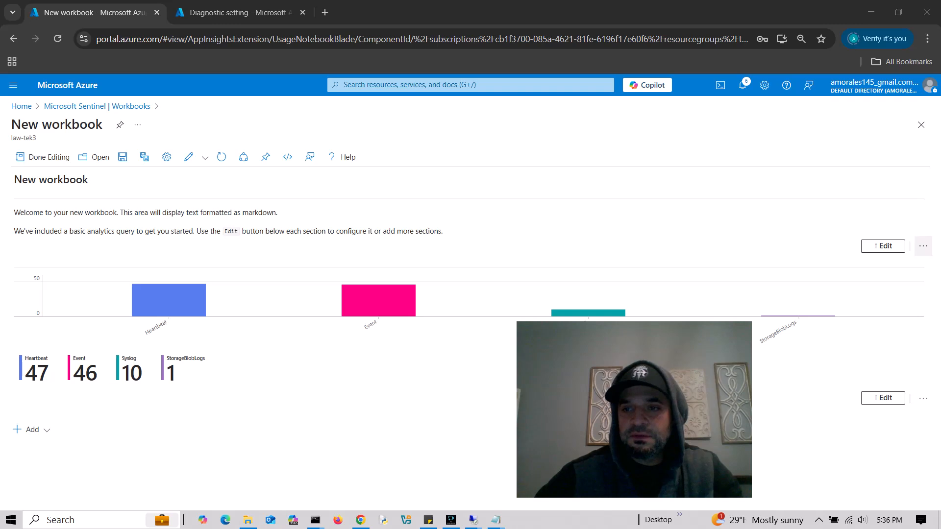
left_click(924, 246)
left_click(907, 319)
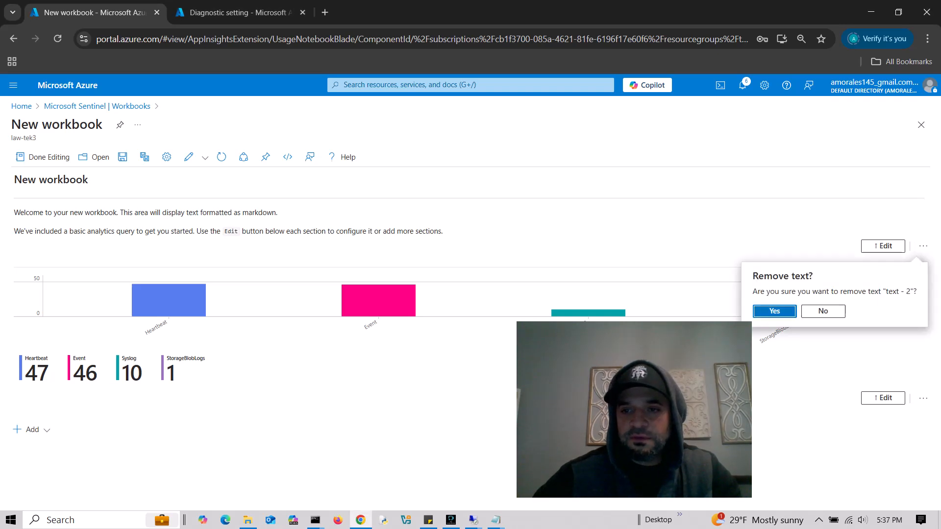
key("Return")
left_click(923, 304)
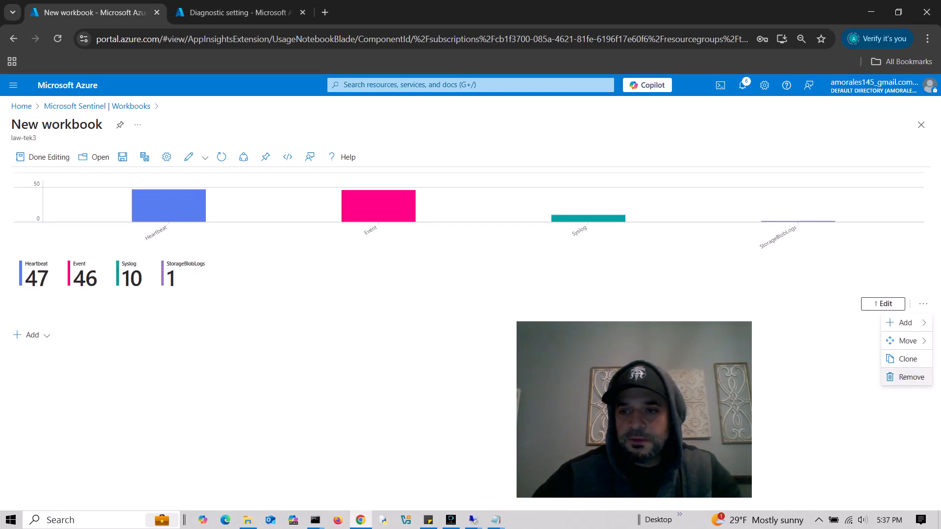
left_click(907, 376)
key("Return")
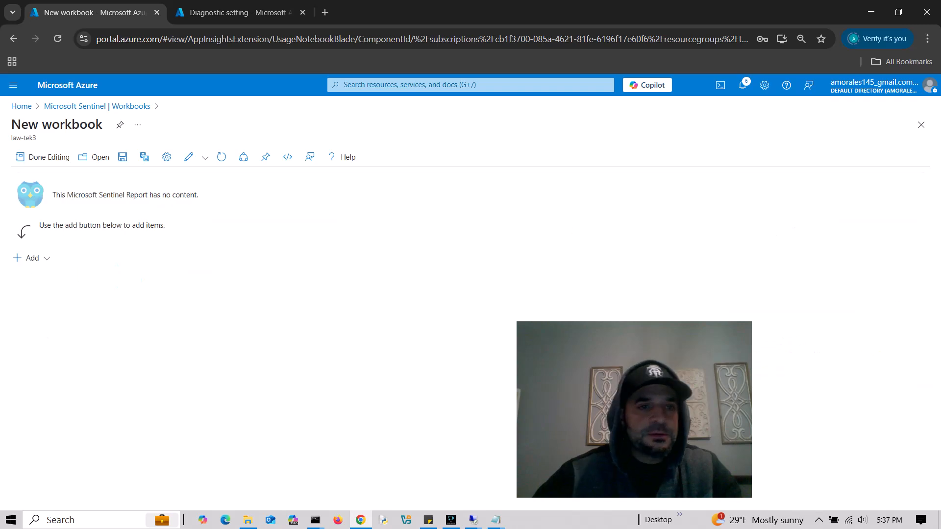
- Add a query item and replace its JSON with the contents of mssql.json
left_click(29, 258)
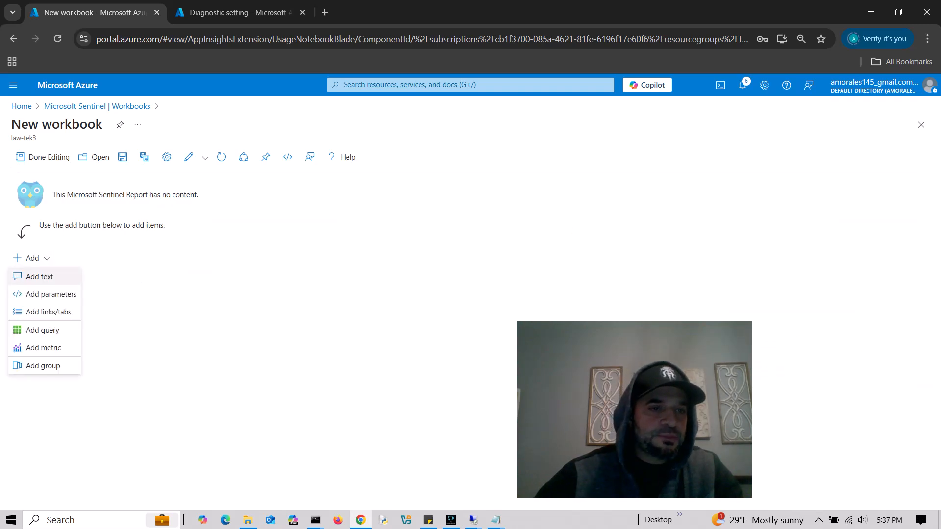
left_click(44, 330)
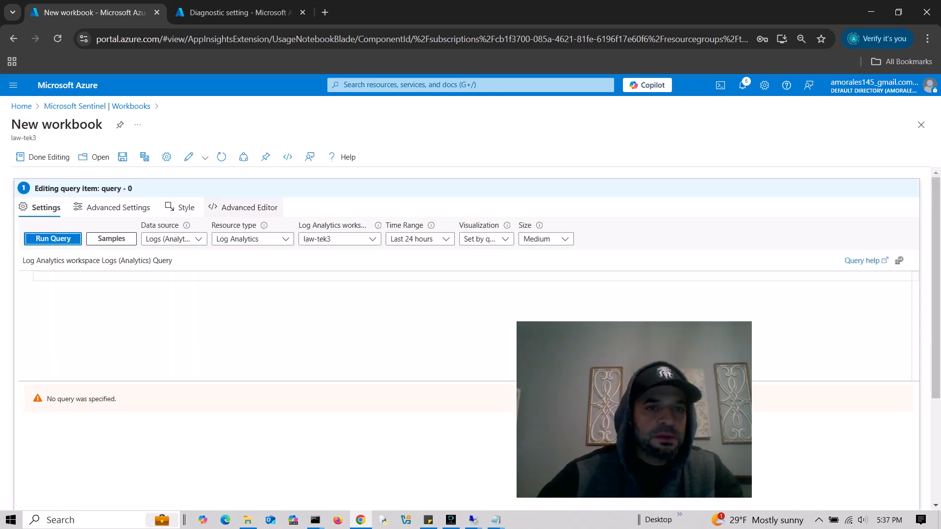
left_click(244, 207)
key("alt+Tab")
key("alt+Tab")
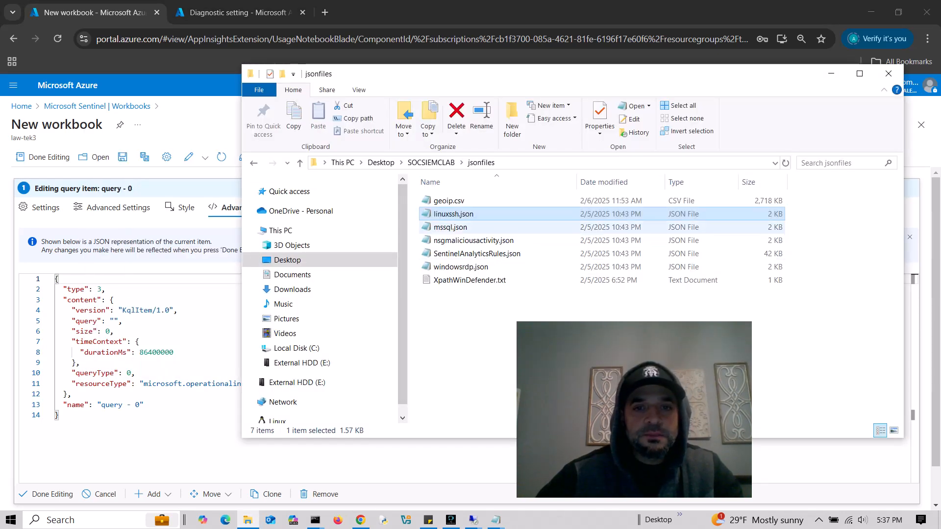
double_click(450, 227)
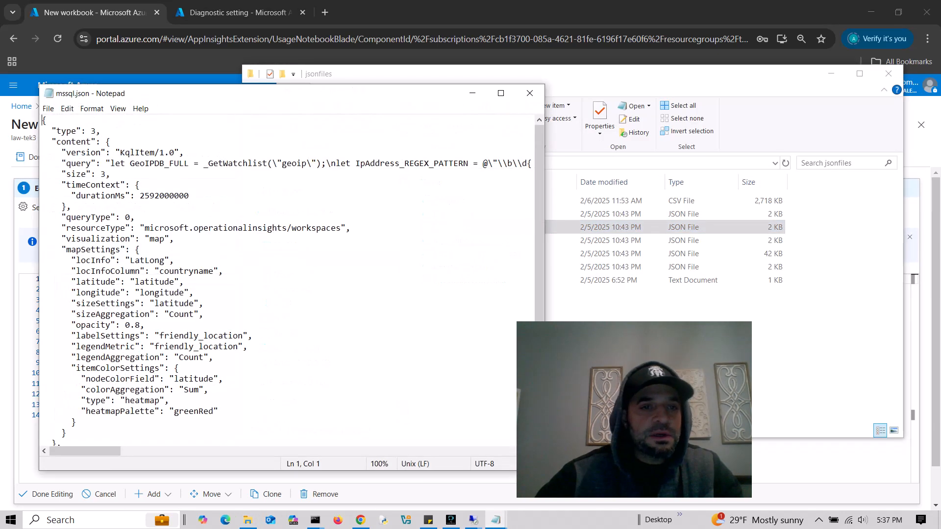
key("ctrl+a")
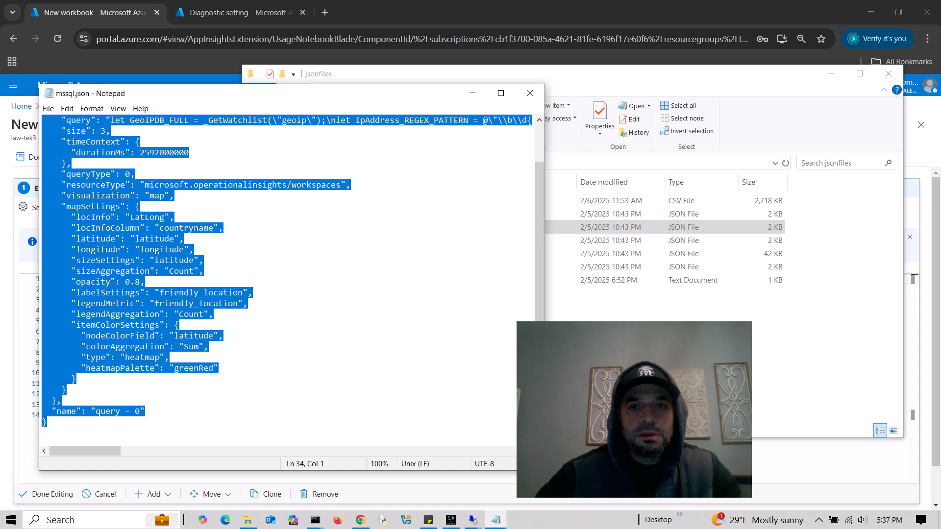
left_click(530, 93)
left_click(157, 352)
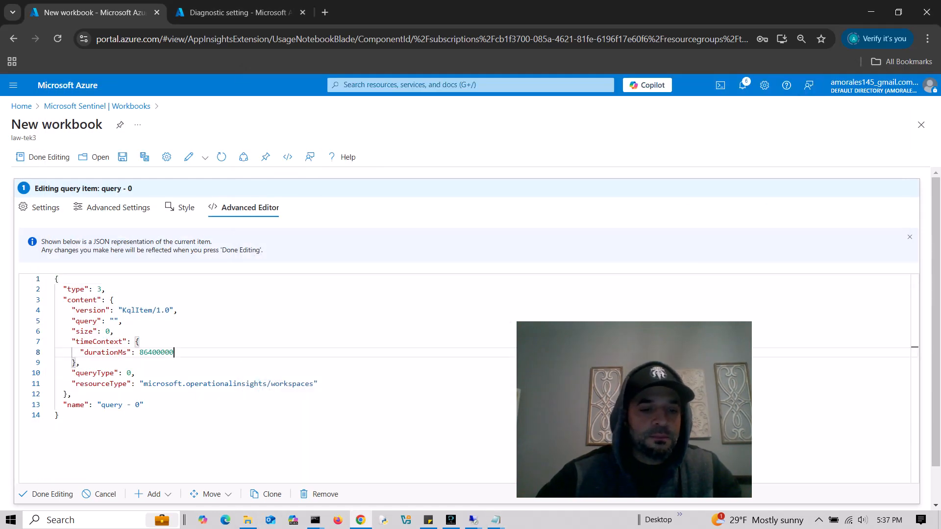
key("ctrl+a")
key("ctrl+v")
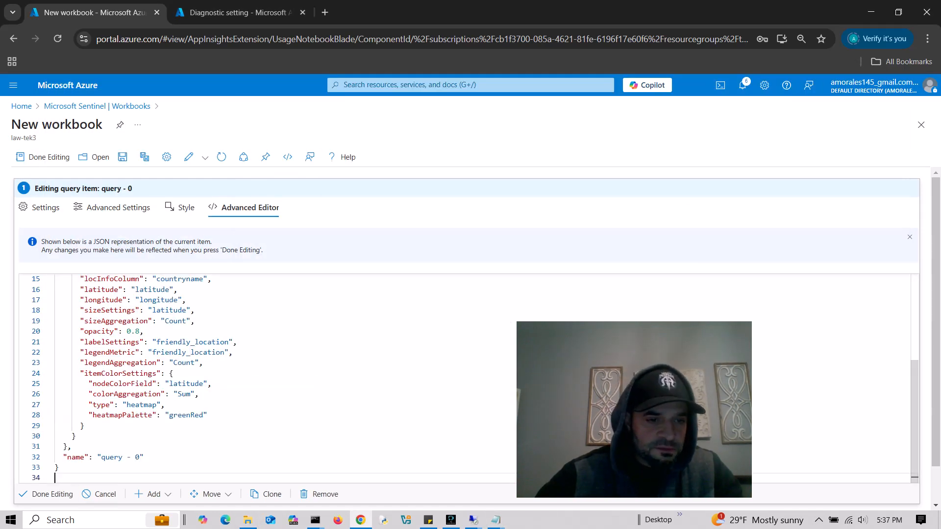
left_click(46, 494)
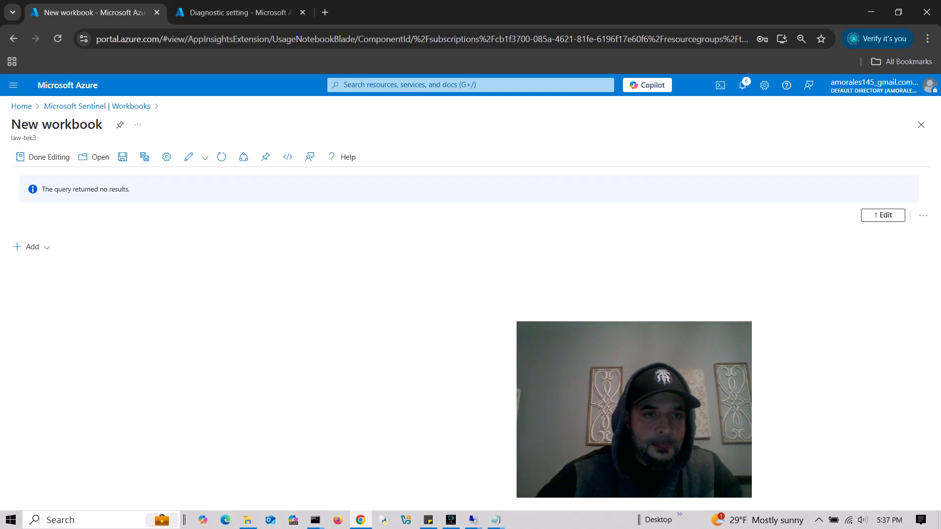
- Save the new workbook as SQL in the tekthree resource group
left_click(122, 157)
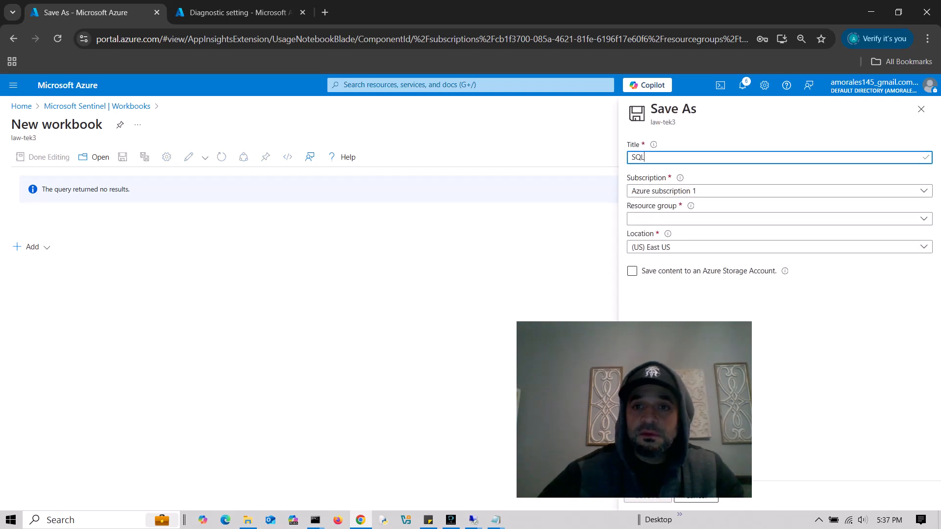
left_click(780, 219)
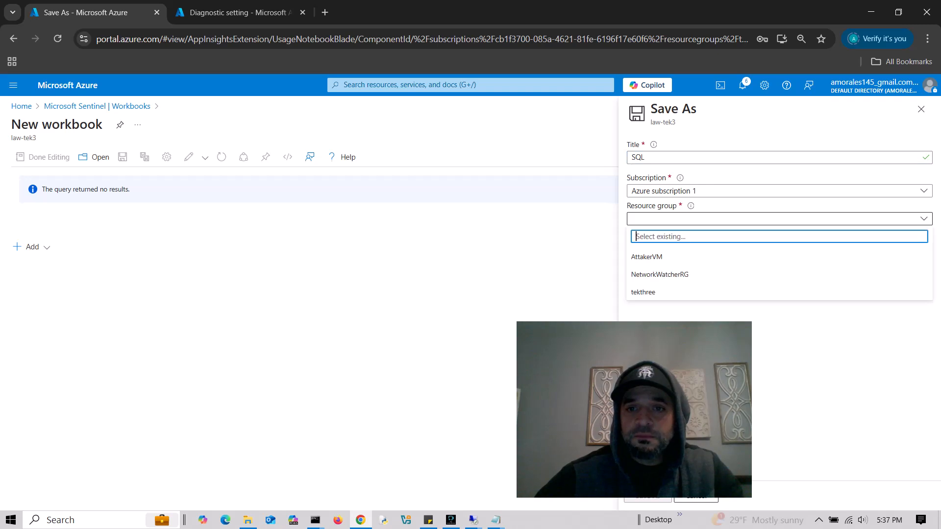
left_click(779, 292)
left_click_drag(697, 373, 333, 356)
left_click(647, 495)
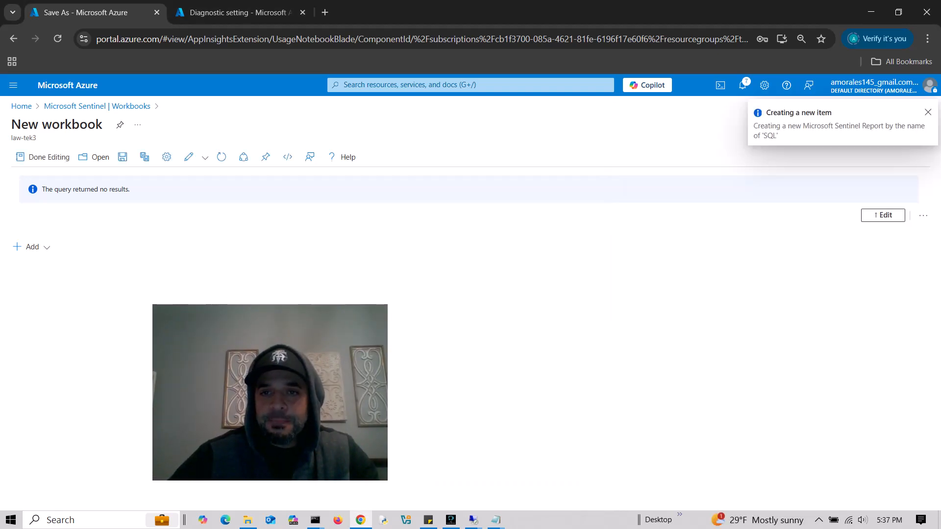
- From the Workbooks list, open the saved SQL workbook to review it, then close it
left_click(97, 106)
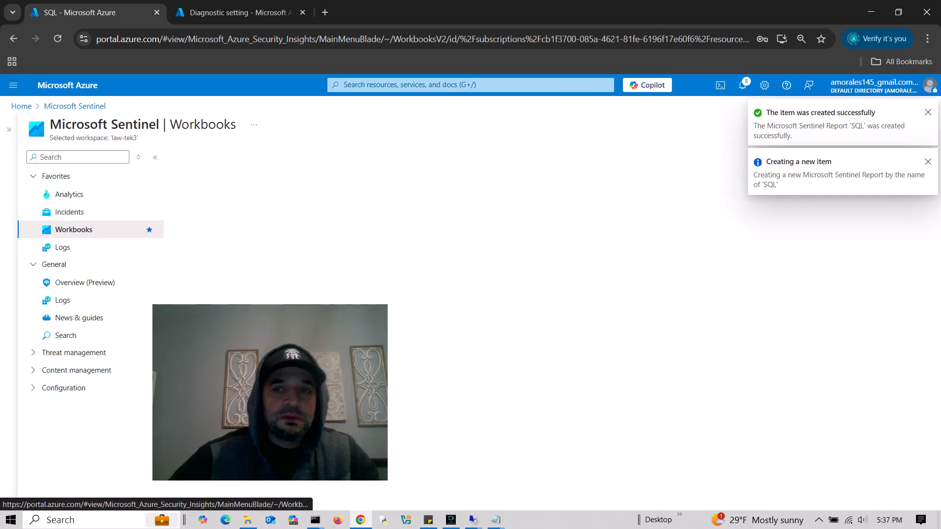
left_click_drag(341, 375, 745, 373)
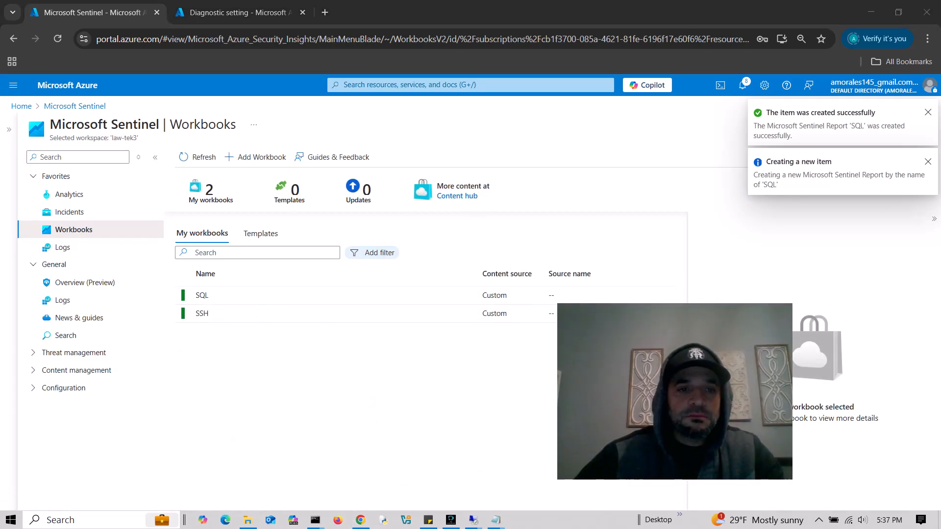
left_click(637, 295)
left_click_drag(659, 372, 134, 401)
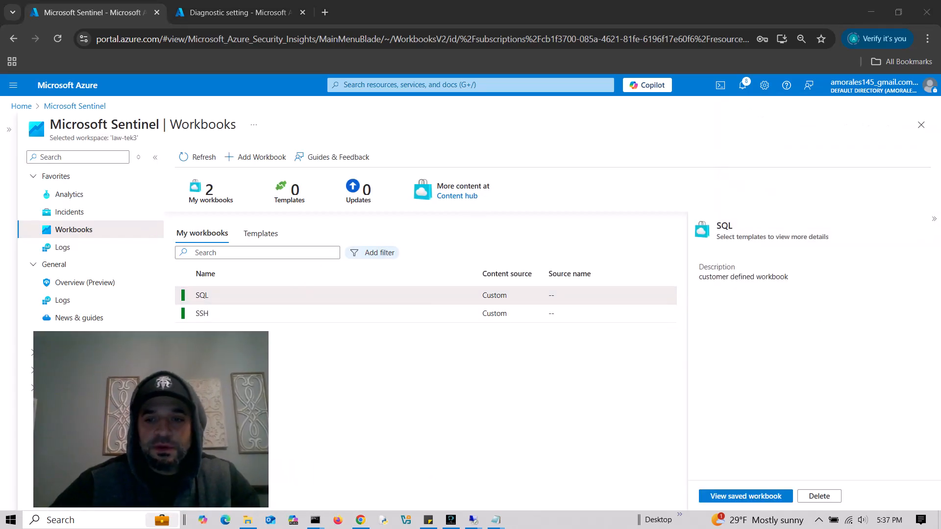
left_click(745, 496)
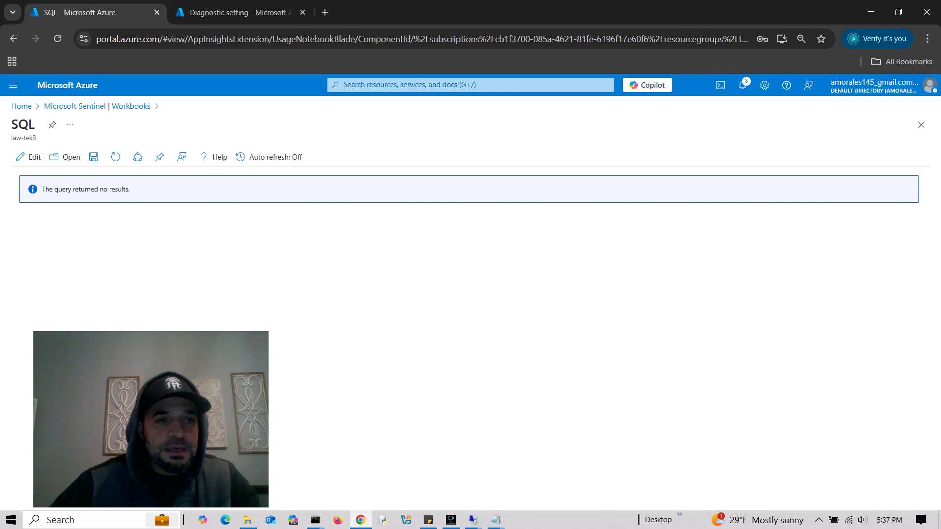
left_click_drag(164, 394, 825, 406)
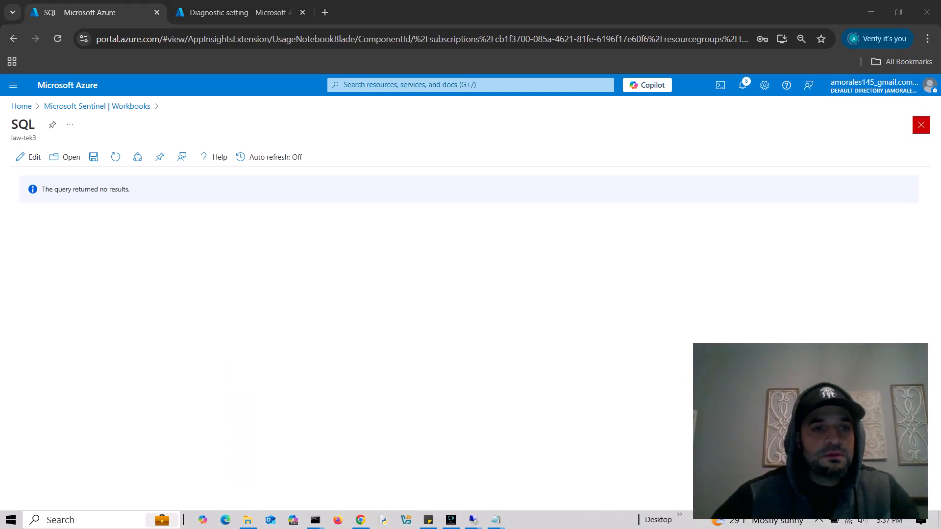
left_click(921, 125)
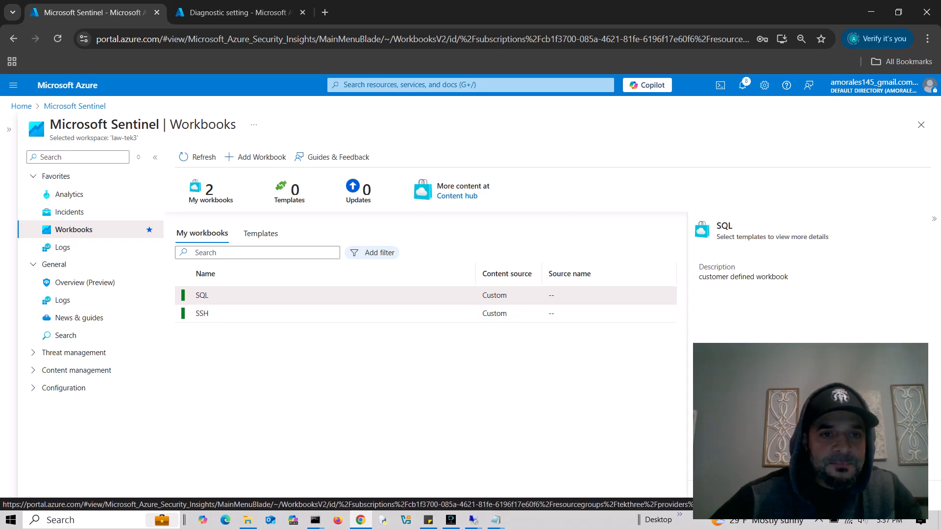
- Create another workbook, delete its welcome text and chart sections, and add a query item
left_click(255, 157)
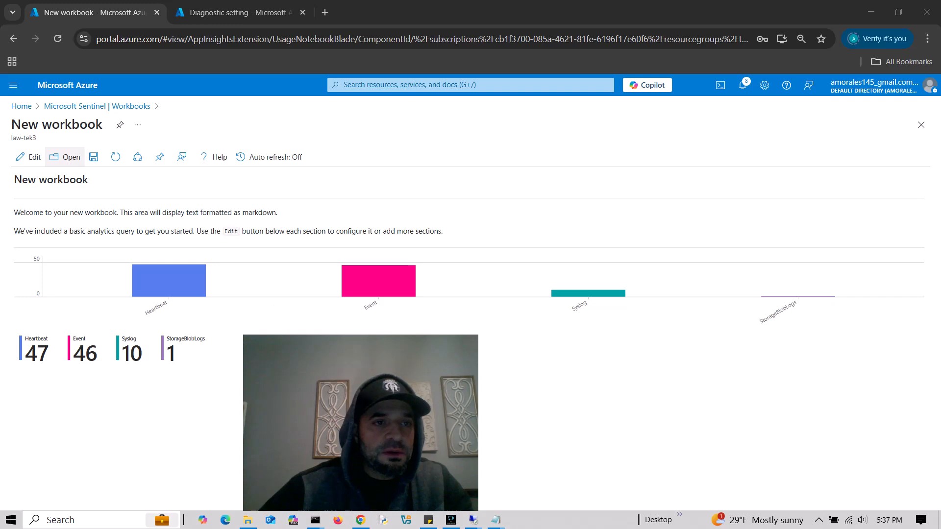
left_click(28, 157)
left_click(923, 246)
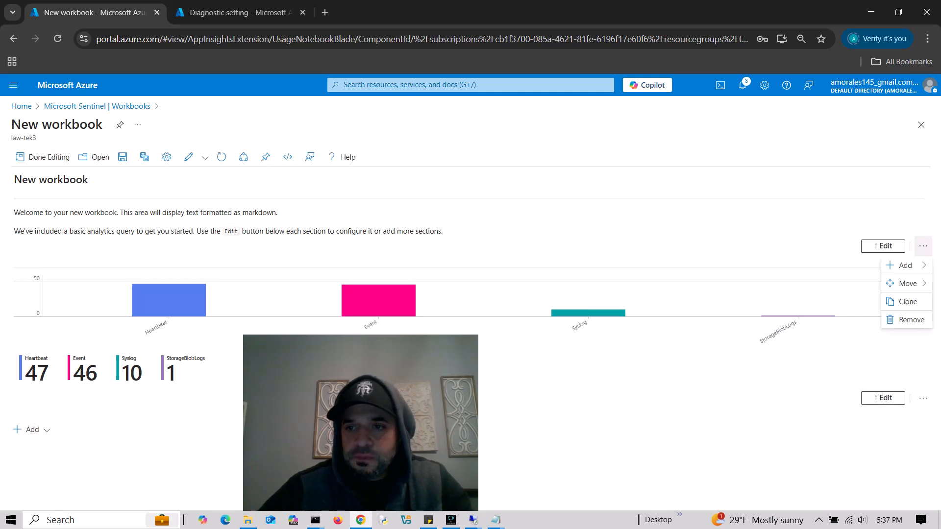
left_click(857, 319)
left_click(774, 312)
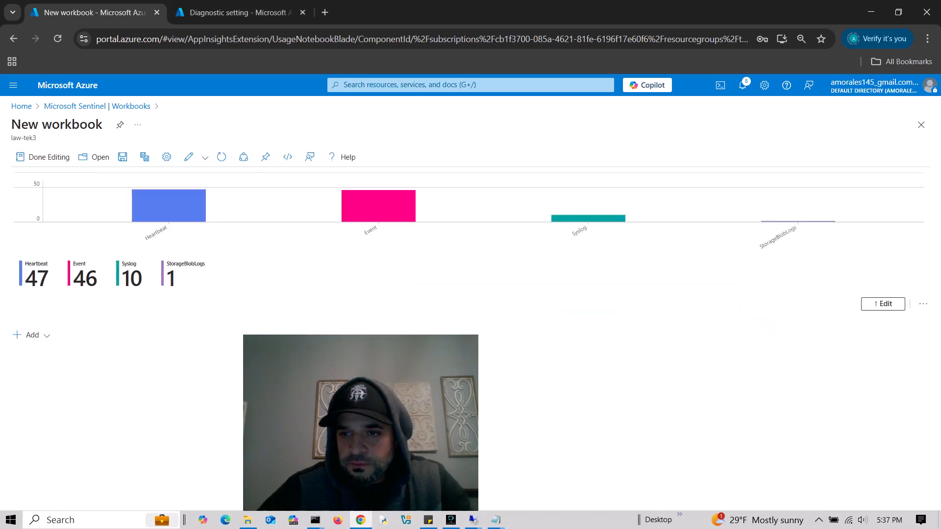
left_click(923, 303)
left_click(904, 375)
left_click(758, 369)
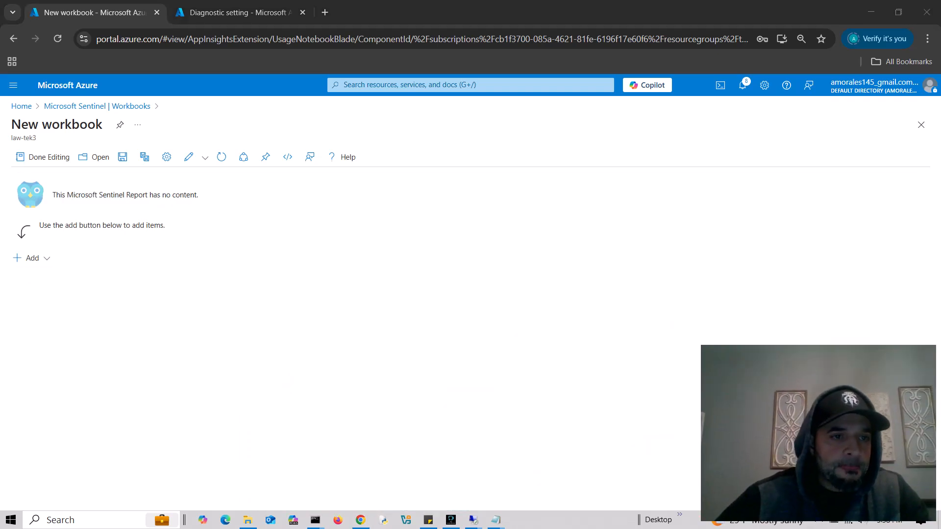
left_click(30, 258)
left_click(43, 329)
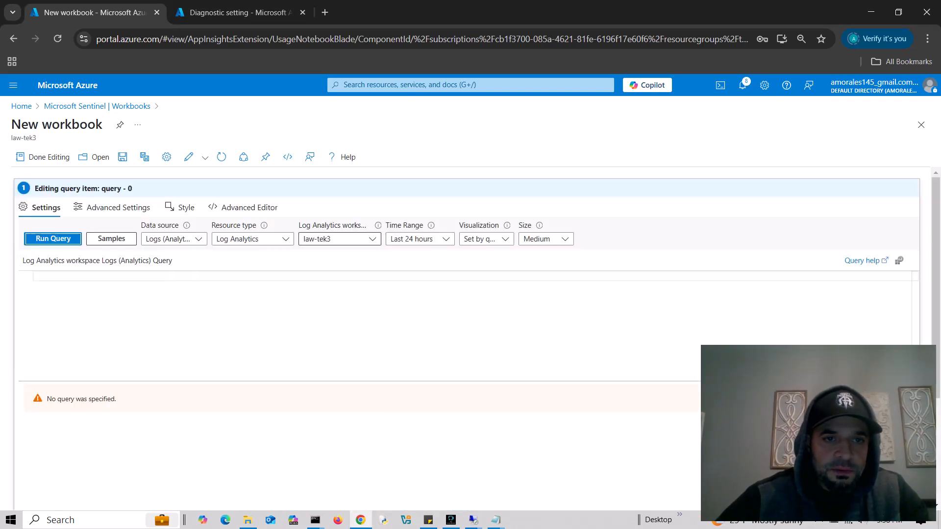
- Copy the full contents of nsgmaliciousactivity.json from the jsonfiles folder
left_click(242, 207)
key("alt+Tab")
key("alt+Tab")
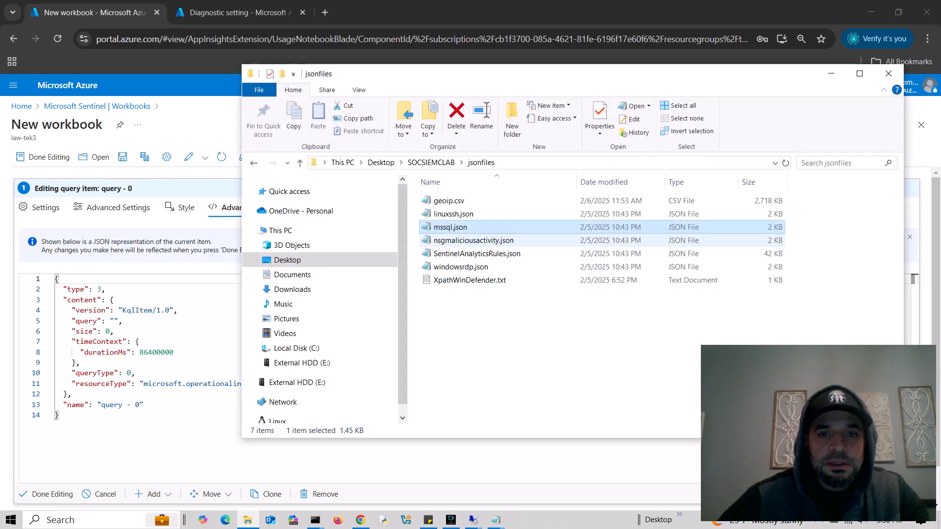
double_click(473, 240)
left_click(314, 422)
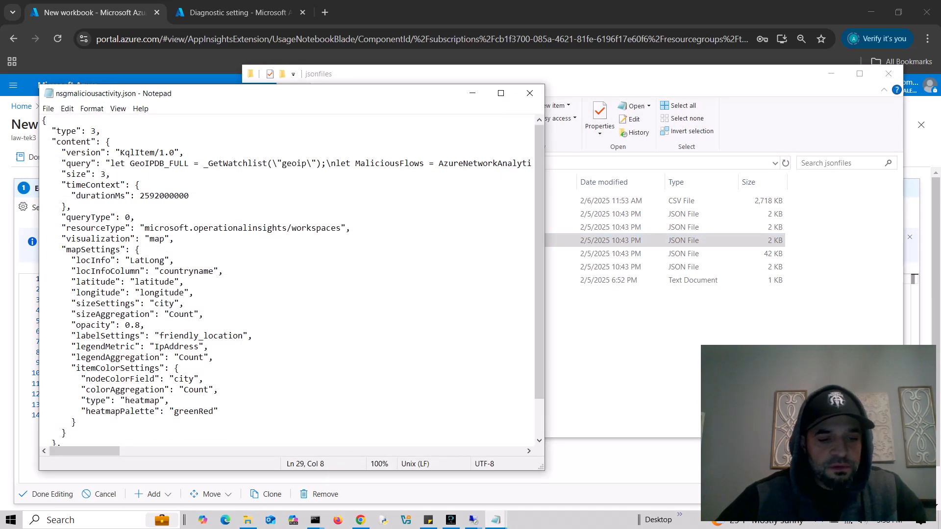
key("ctrl+a")
left_click(530, 93)
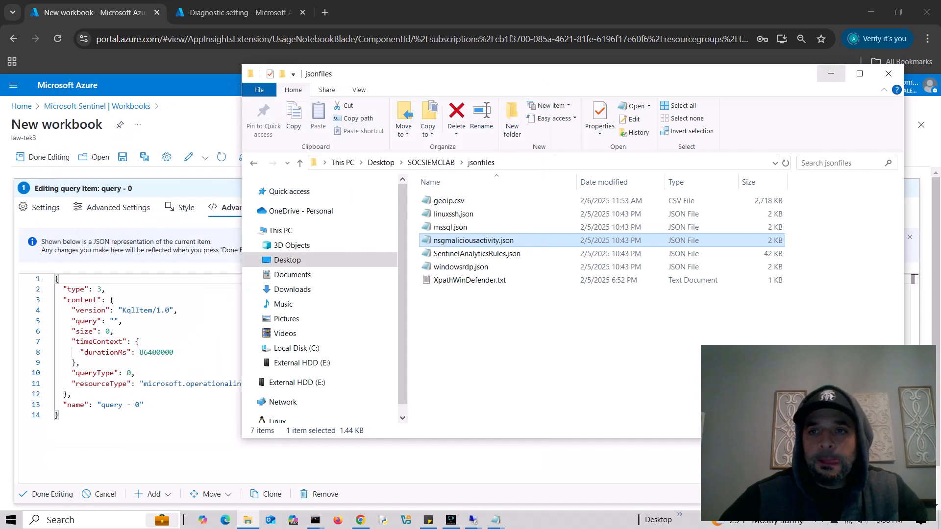
left_click(831, 74)
- Paste it over the query item's JSON and rerun; AzureNetworkAnalytics_CL fails to resolve
left_click(147, 373)
key("ctrl+a")
key("ctrl+v")
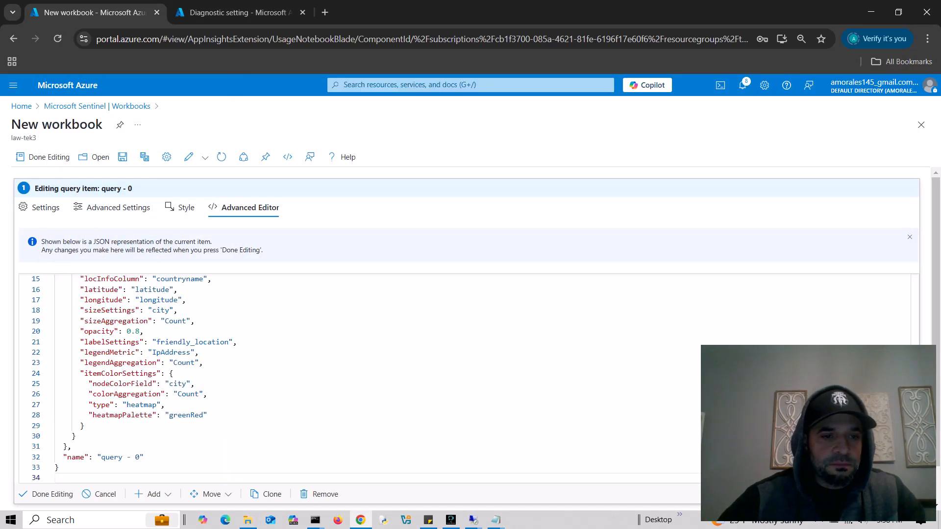
left_click(52, 494)
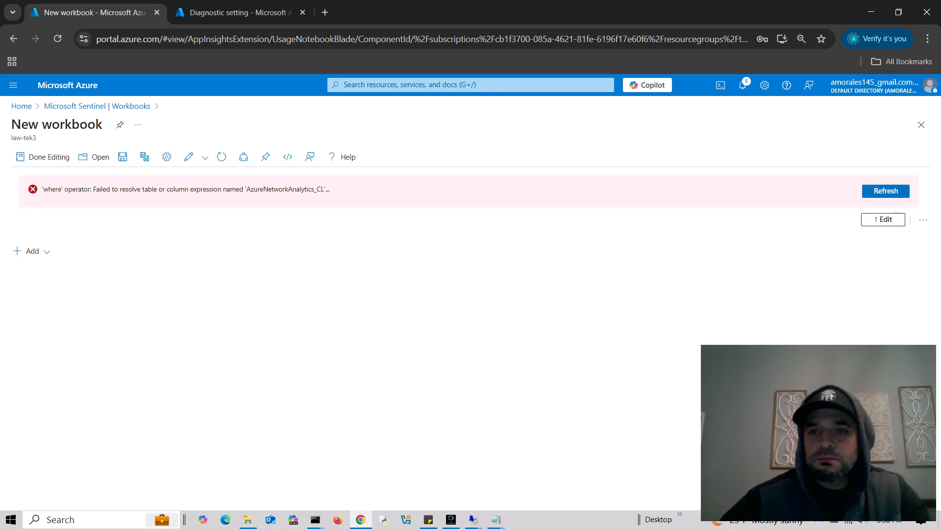
left_click(886, 191)
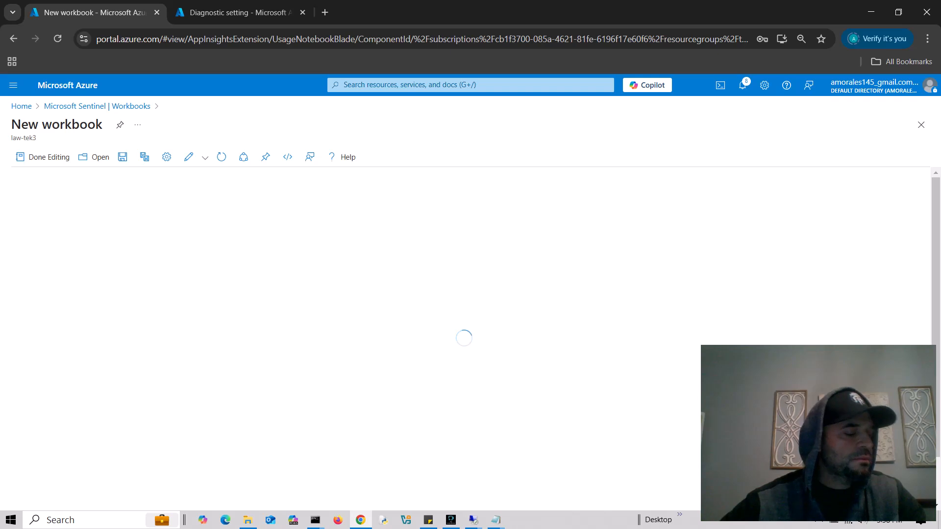
- Save the workbook as NSG in resource group tekthree and return to the Workbooks list
left_click(122, 157)
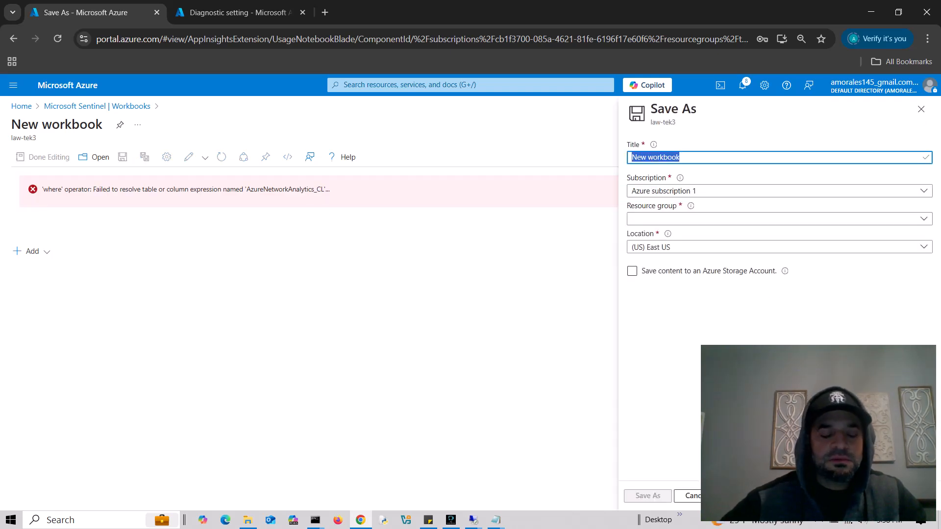
key("alt+Tab")
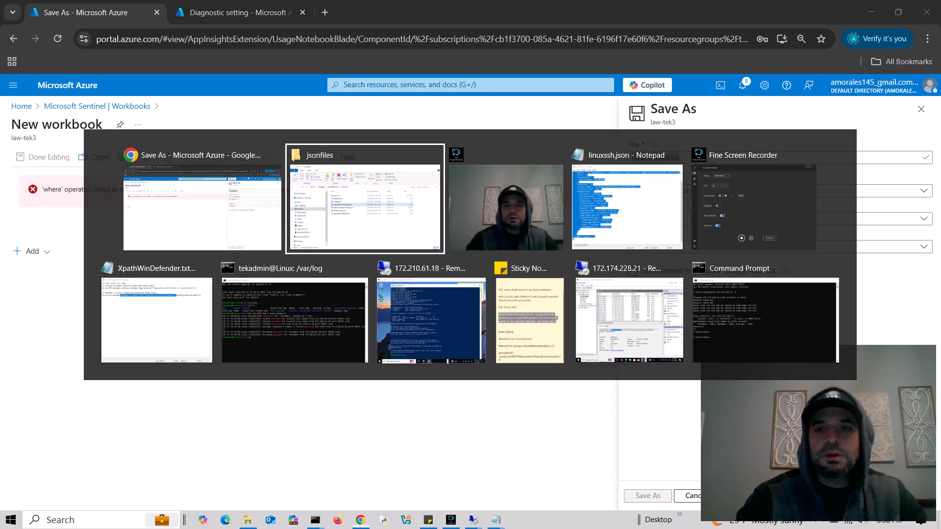
key("alt+Tab")
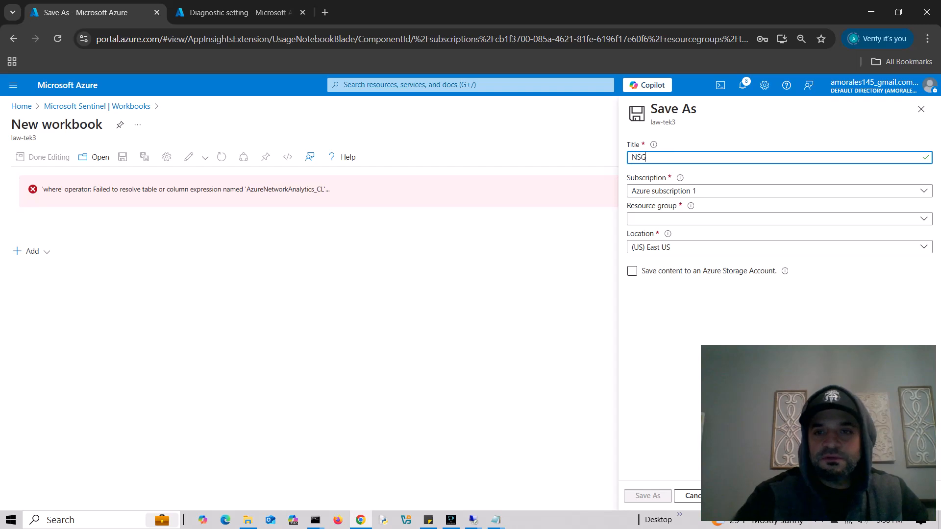
left_click(780, 218)
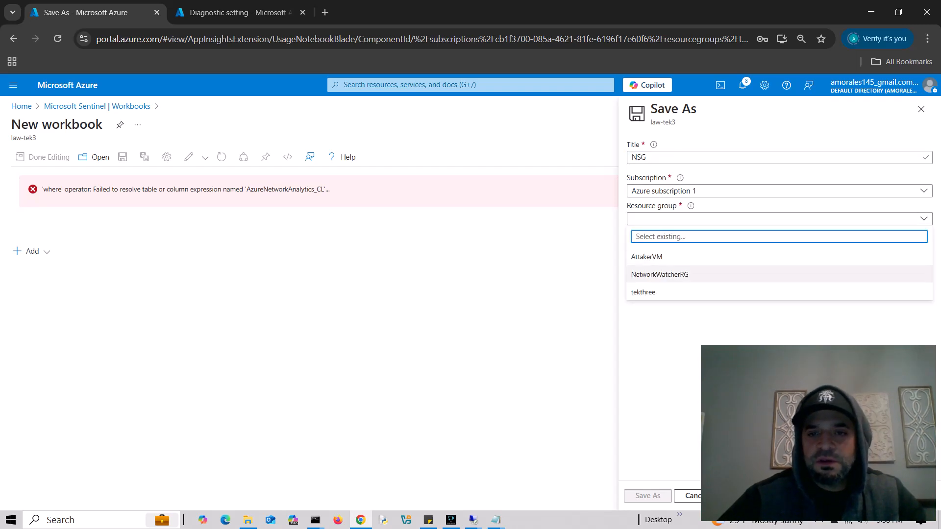
left_click(643, 292)
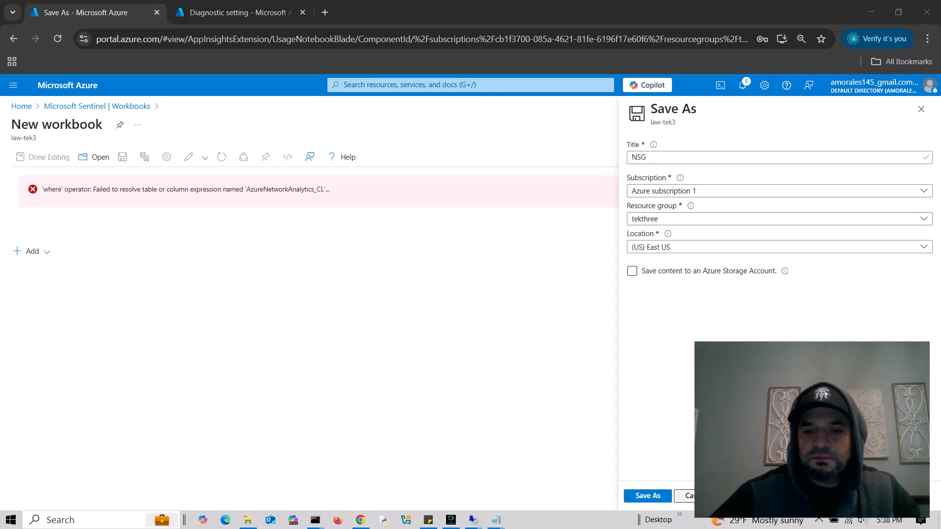
left_click(637, 496)
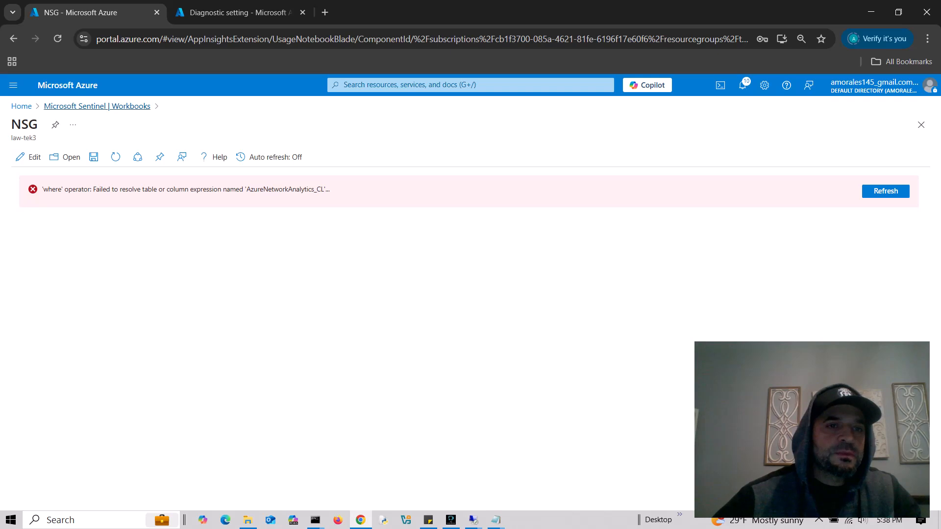
left_click(97, 106)
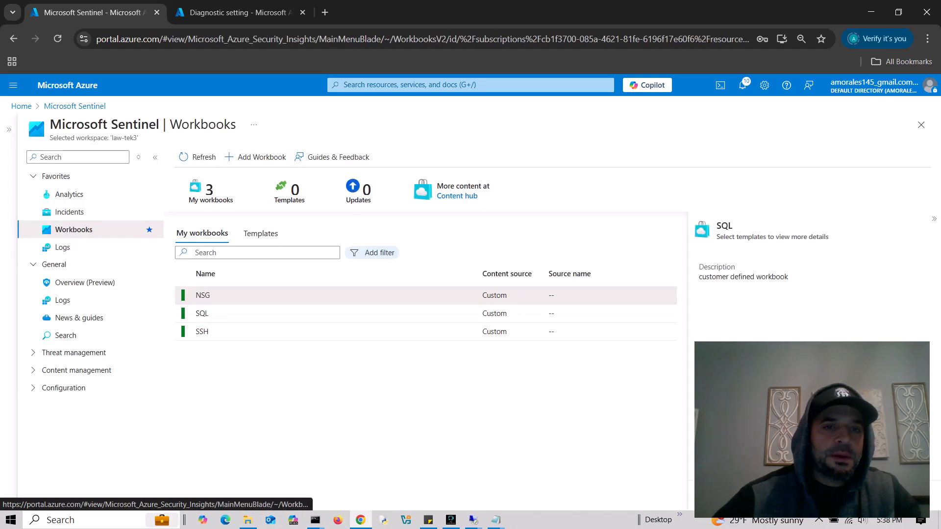
- Create a fourth workbook and remove its welcome text and log-count chart query
left_click(256, 157)
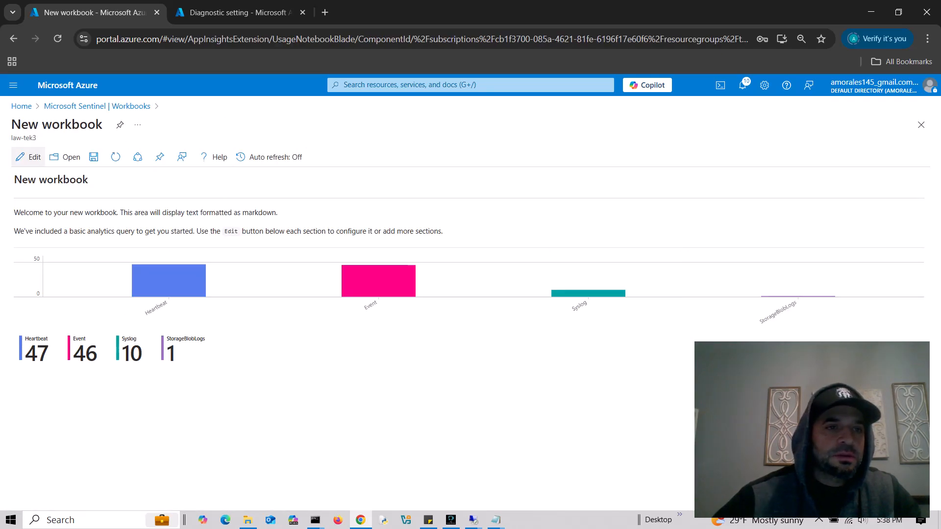
left_click(28, 157)
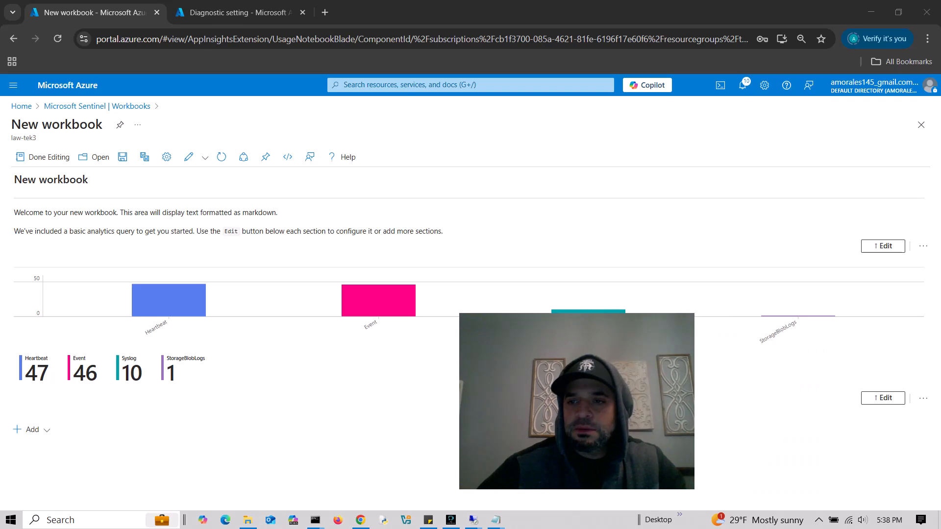
left_click(923, 246)
left_click(907, 319)
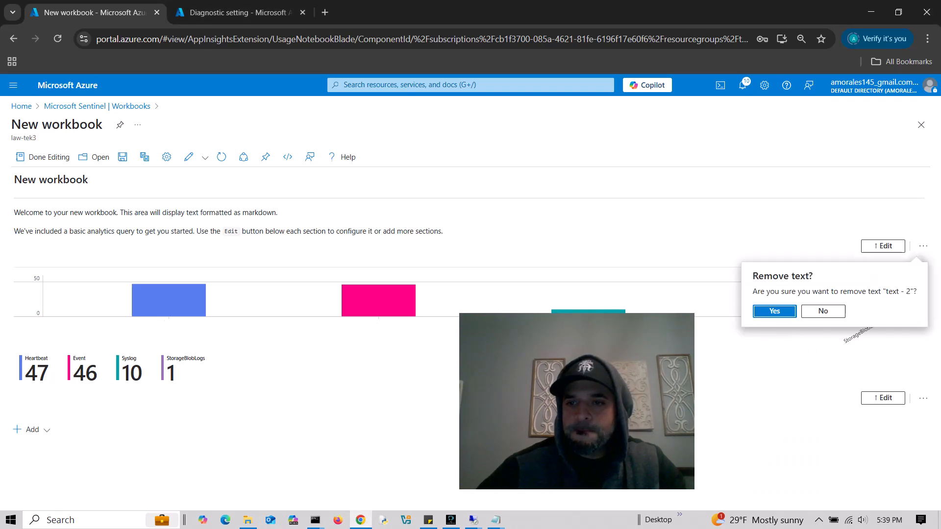
left_click(775, 335)
left_click(923, 304)
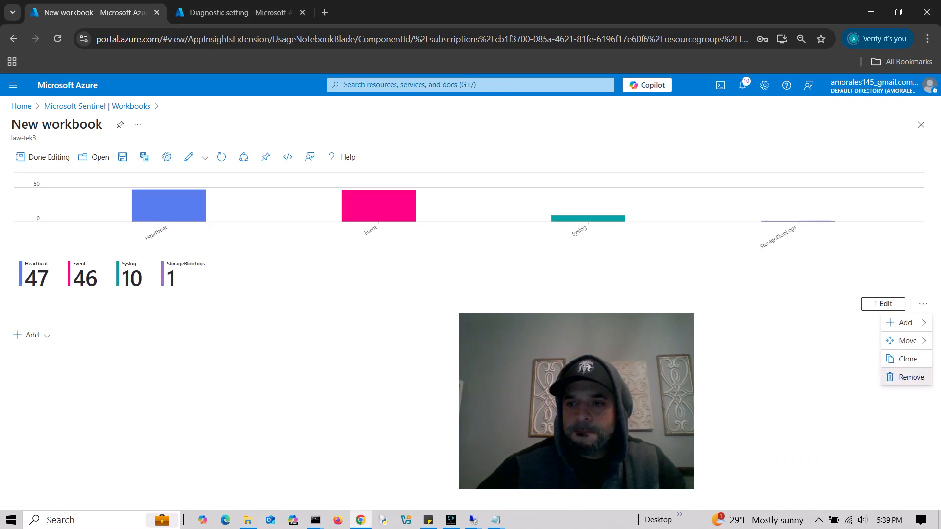
left_click(906, 377)
left_click(754, 369)
left_click_drag(619, 396, 850, 427)
- Add a query item, discard it, and add a fresh empty query item
left_click(30, 258)
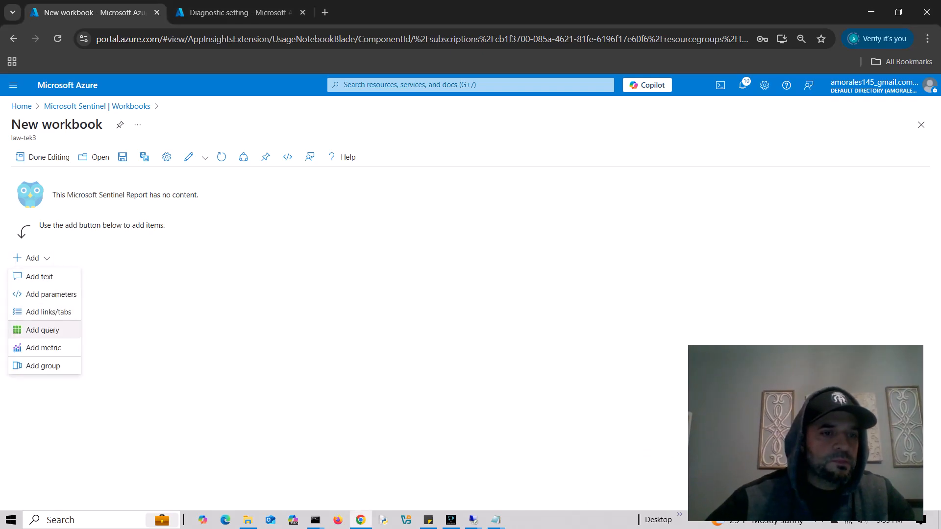
left_click(43, 330)
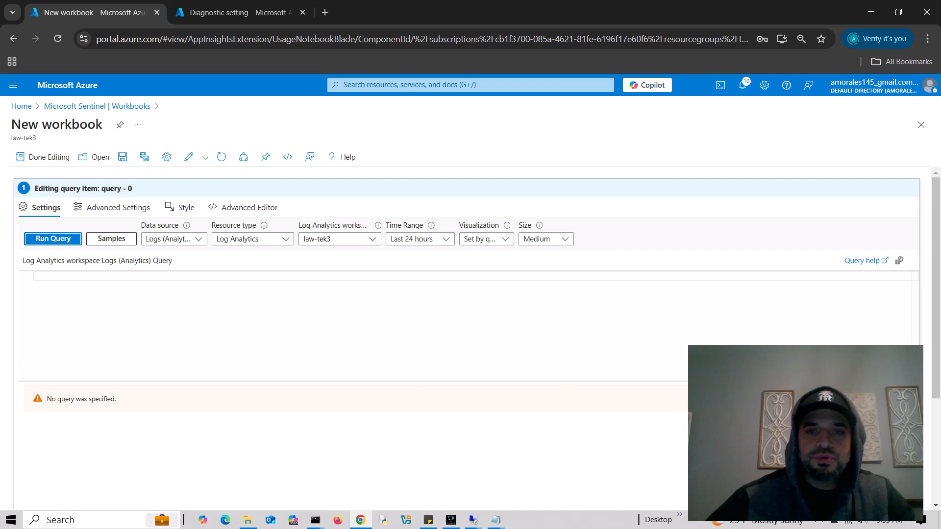
scroll(466, 338, "down", 3)
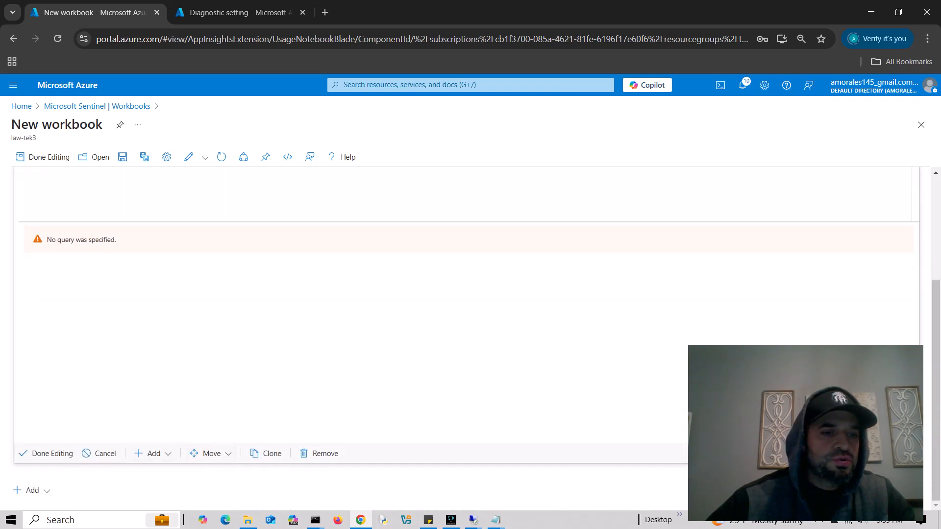
left_click(99, 453)
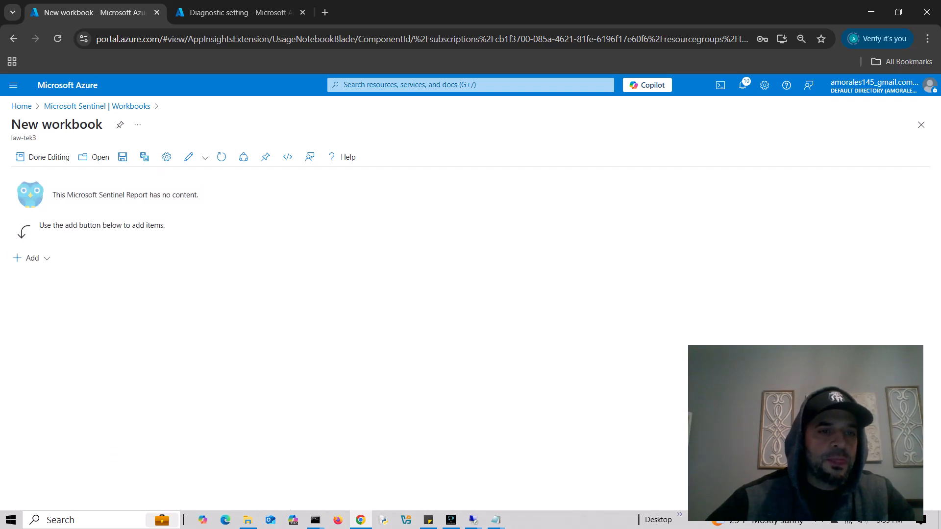
left_click(30, 258)
left_click(43, 330)
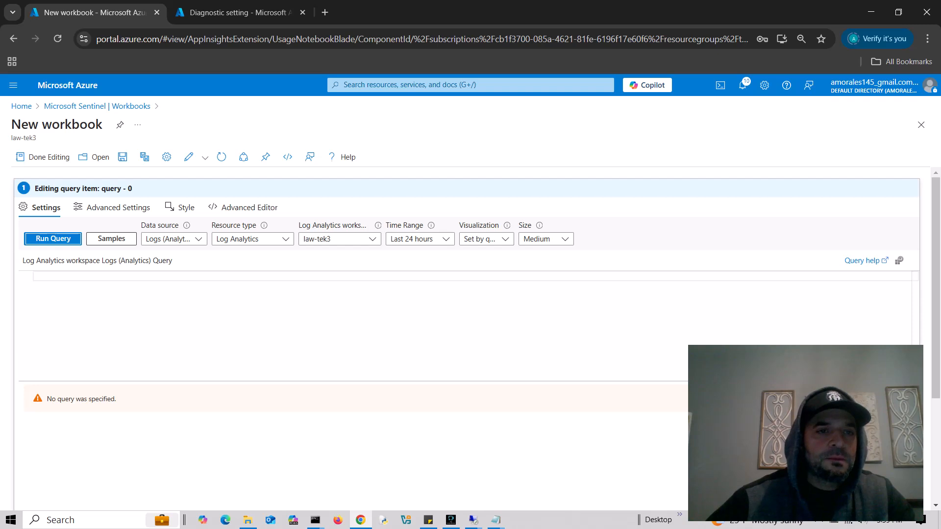
- Copy the entire contents of windowsrdp.json from the jsonfiles folder
left_click(244, 208)
key("alt+Tab")
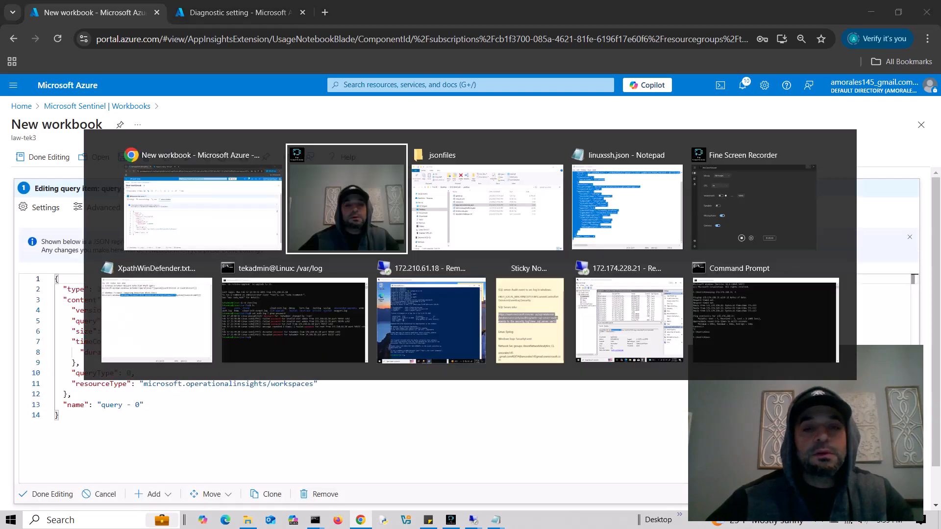
key("alt+Tab")
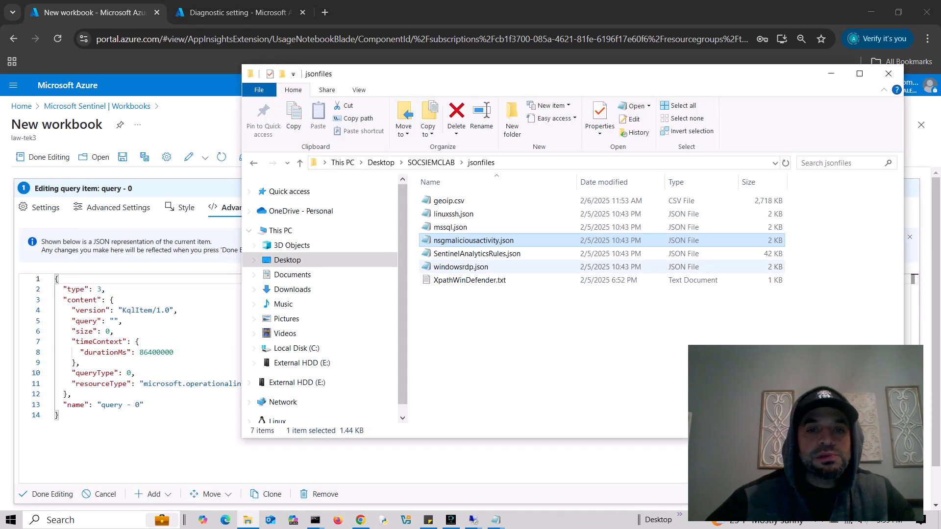
double_click(461, 266)
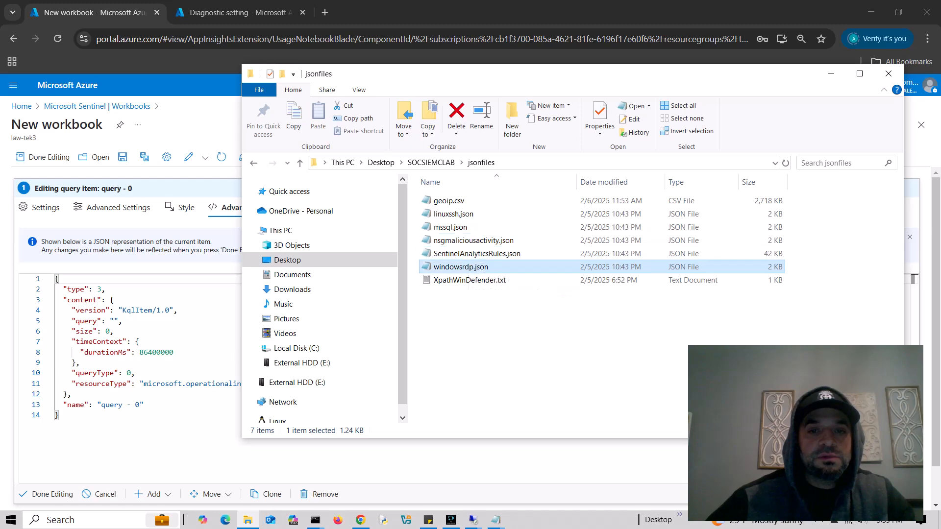
key("ctrl+a")
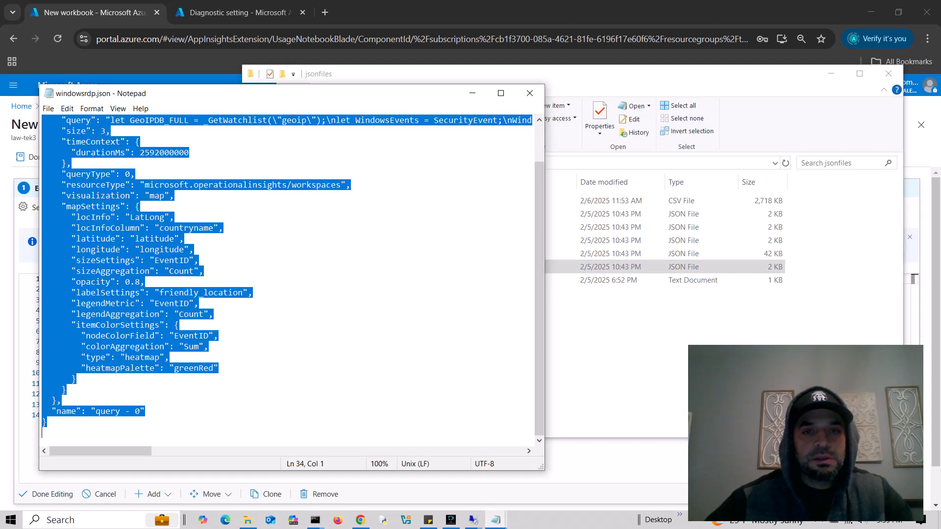
left_click(529, 93)
left_click(831, 73)
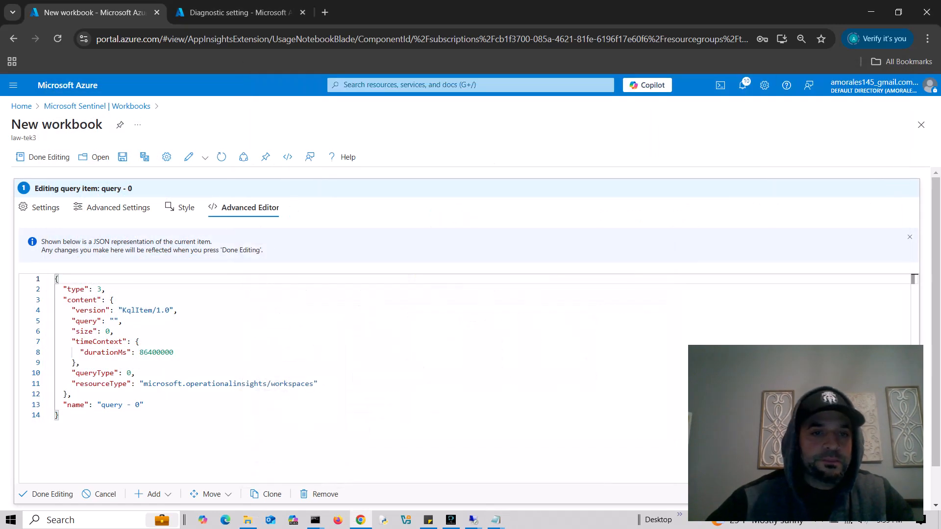
- Replace the query item's JSON with the windowsrdp.json definition and apply it
left_click(135, 373)
key("ctrl+a")
key("ctrl+v")
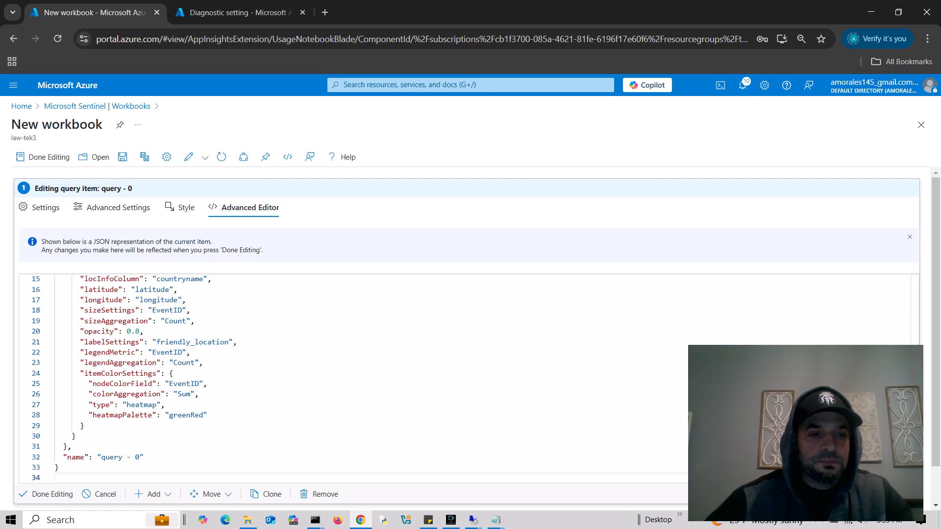
left_click(45, 494)
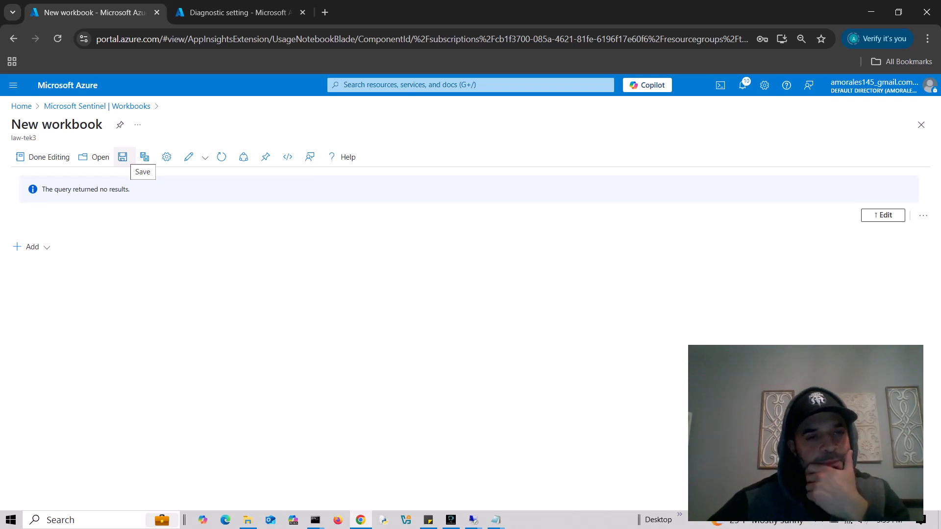
- Save the workbook as RDP in tekthree and return to the list showing NSG, RDP, SQL, SSH
left_click(123, 156)
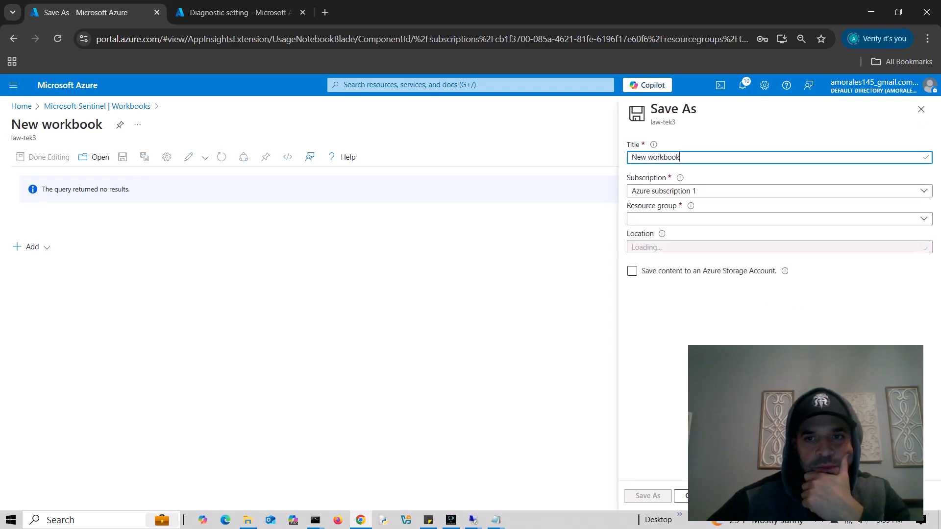
type("RDP")
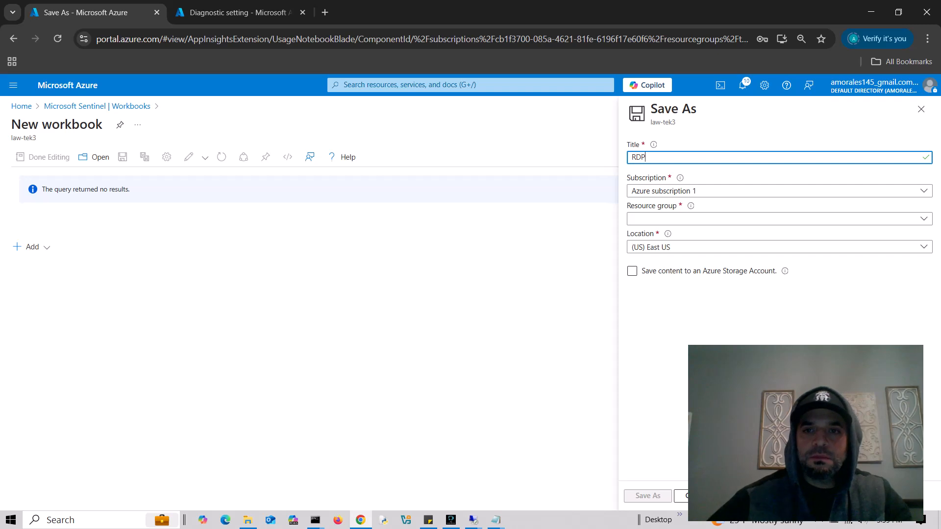
left_click(774, 218)
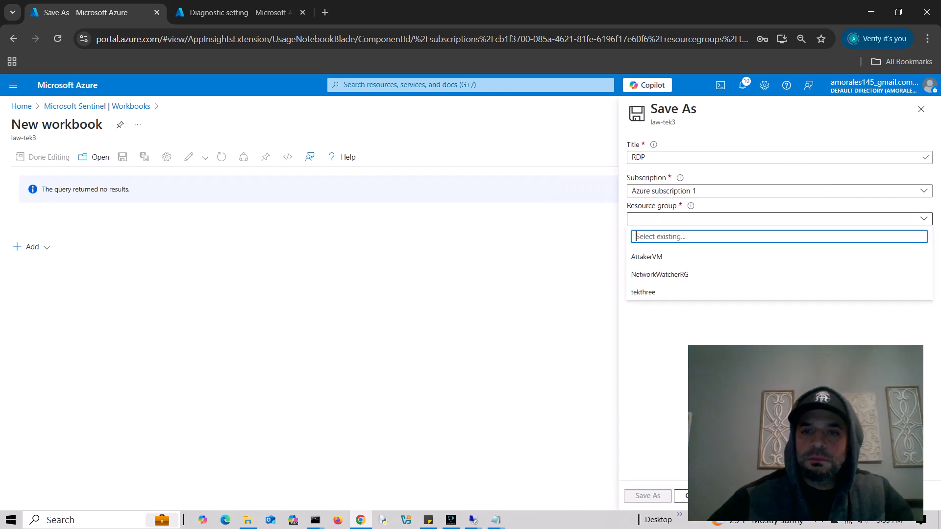
left_click(660, 274)
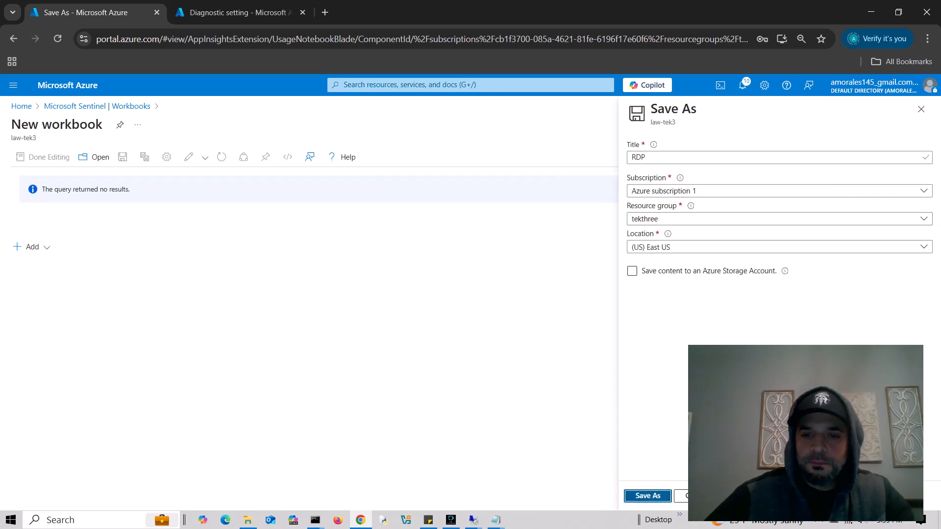
left_click(647, 495)
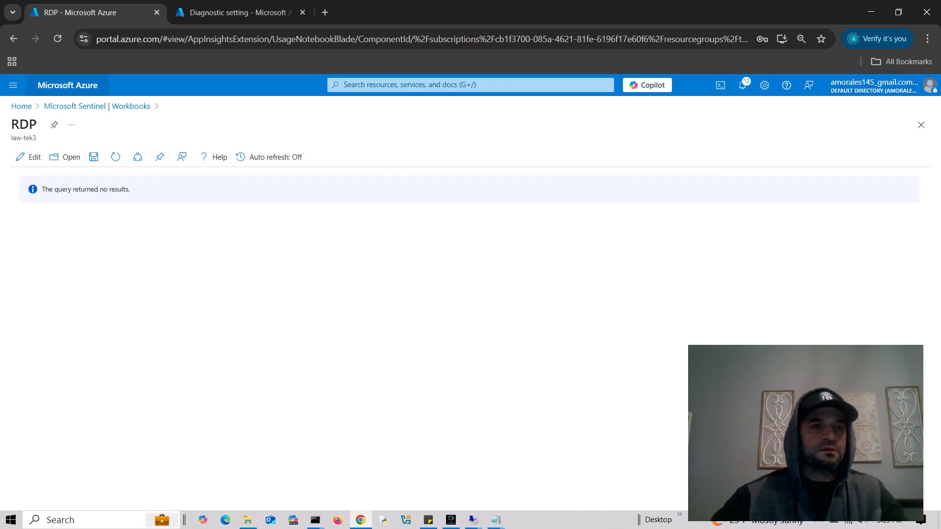
left_click(97, 106)
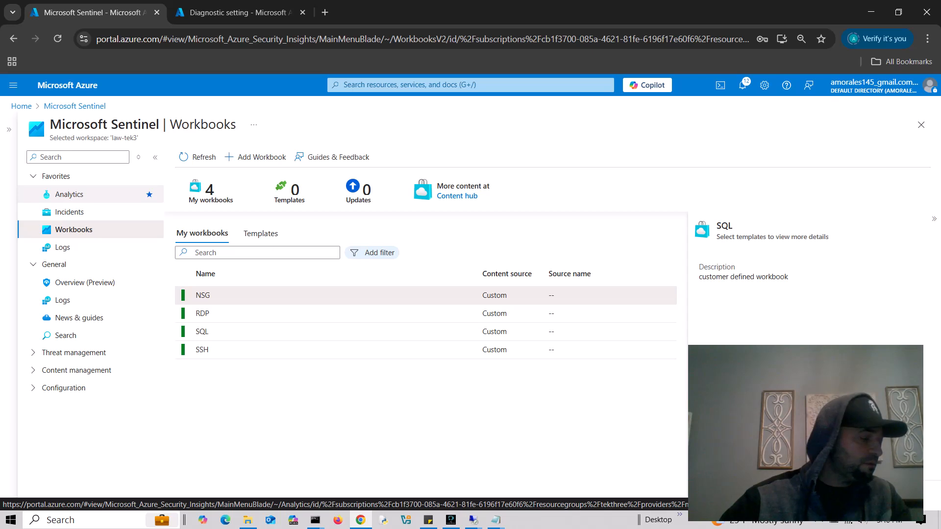
- Go to Sentinel Analytics, showing the Advanced Multistage rule, and check the Create menu options
left_click(69, 194)
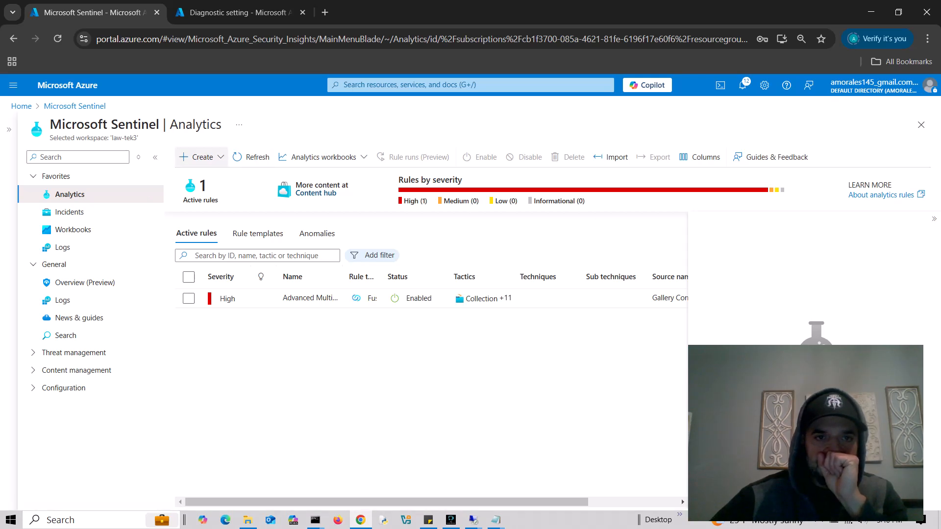
left_click(198, 157)
left_click(199, 157)
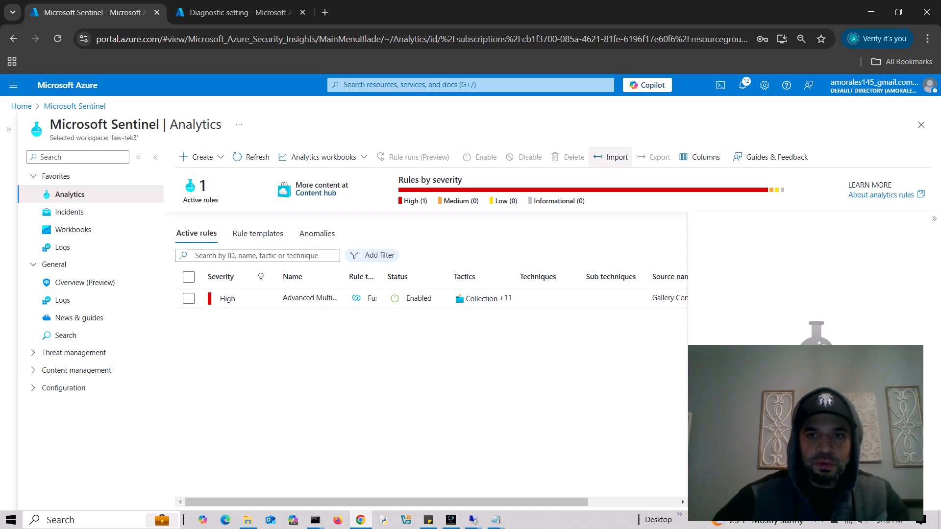
- Import analytics rules from SentinelAnalyticsRules.json in the jsonfiles folder, bringing Sentinel to 14 active rules
left_click(611, 156)
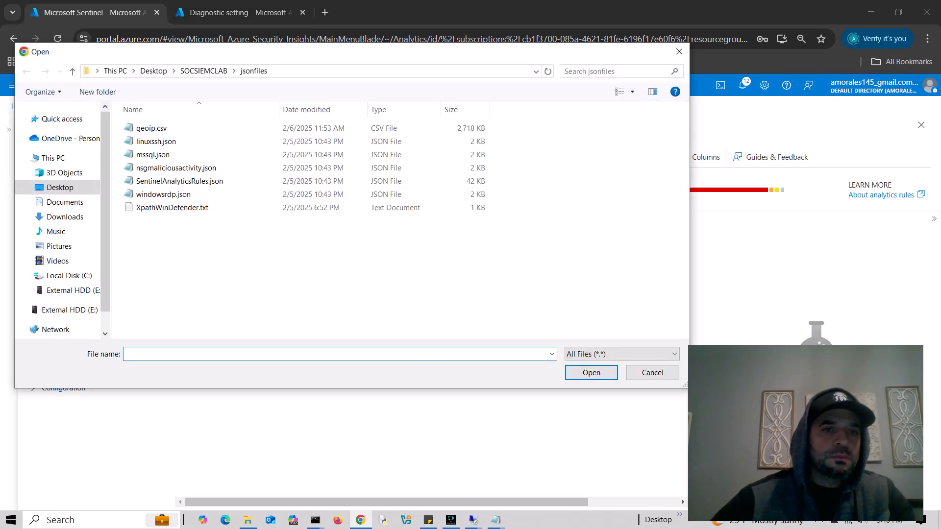
left_click(180, 182)
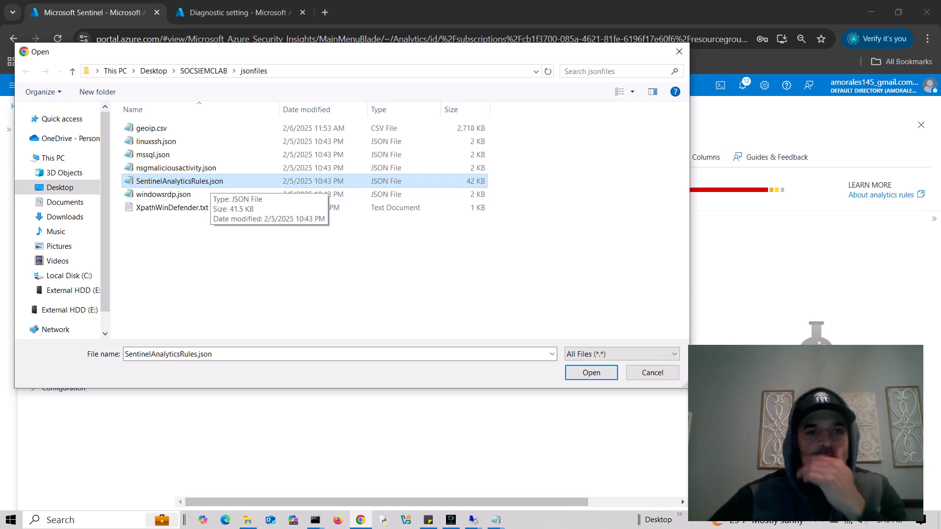
left_click(591, 372)
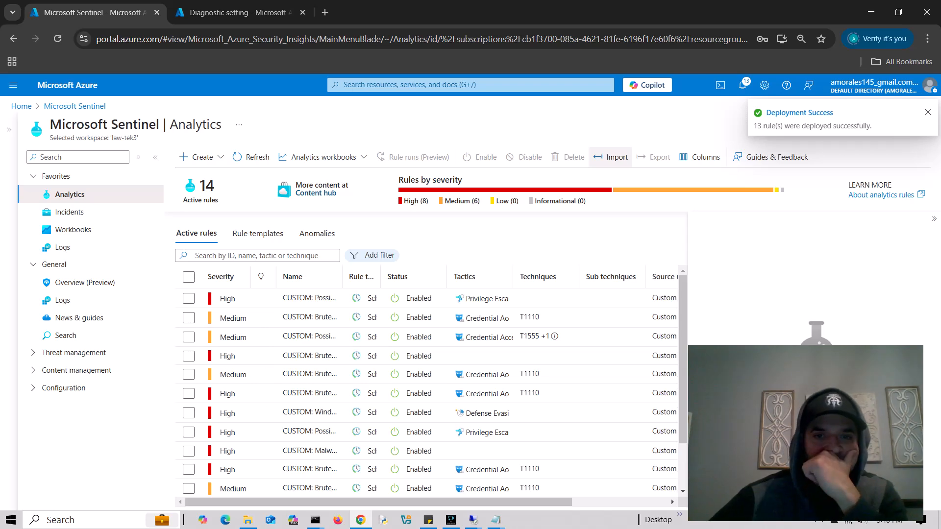
- Shrink the page and widen the Name and Tactics columns so all 14 rules show fully
left_click_drag(811, 416, 136, 133)
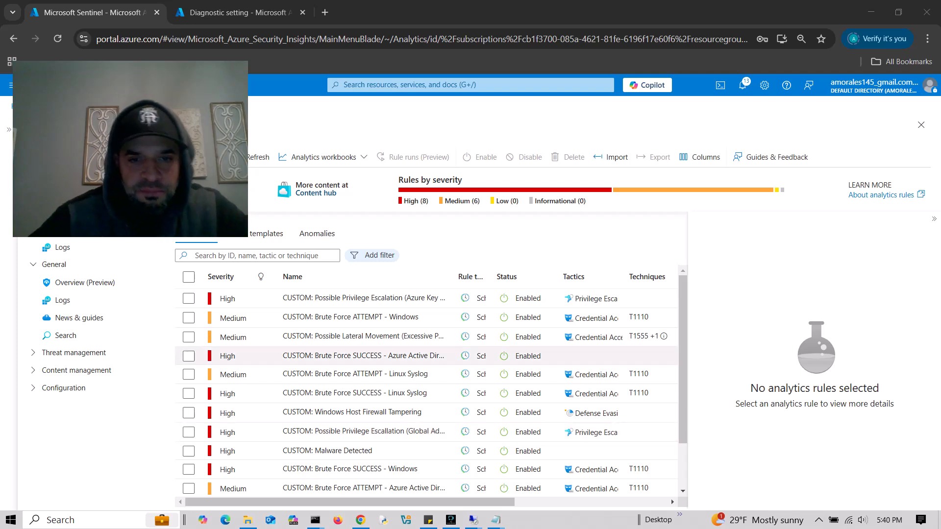
left_click_drag(451, 277, 493, 254)
key("ctrl+minus")
mouse_move(551, 254)
left_mouse_down()
mouse_move(567, 254)
mouse_move(551, 254)
left_mouse_up()
left_click_drag(610, 254, 647, 254)
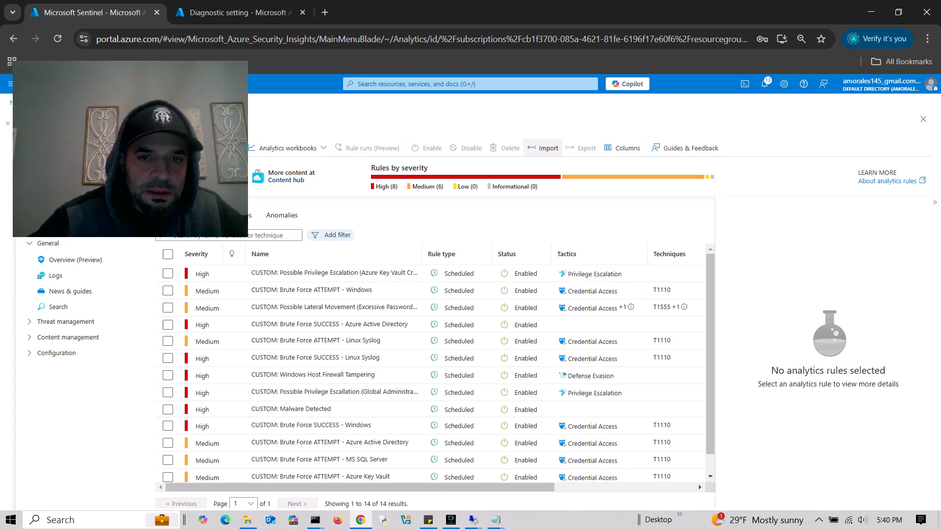
left_click_drag(423, 254, 504, 255)
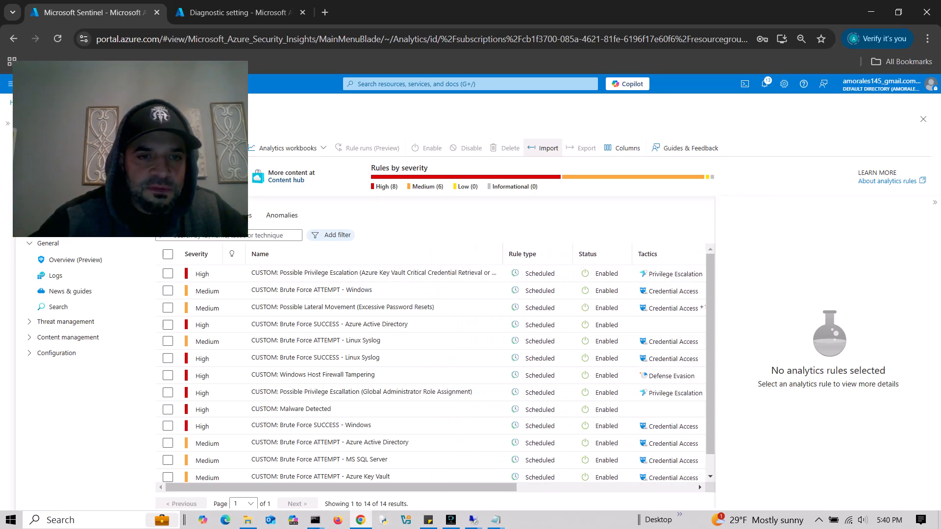
left_click_drag(157, 110, 839, 66)
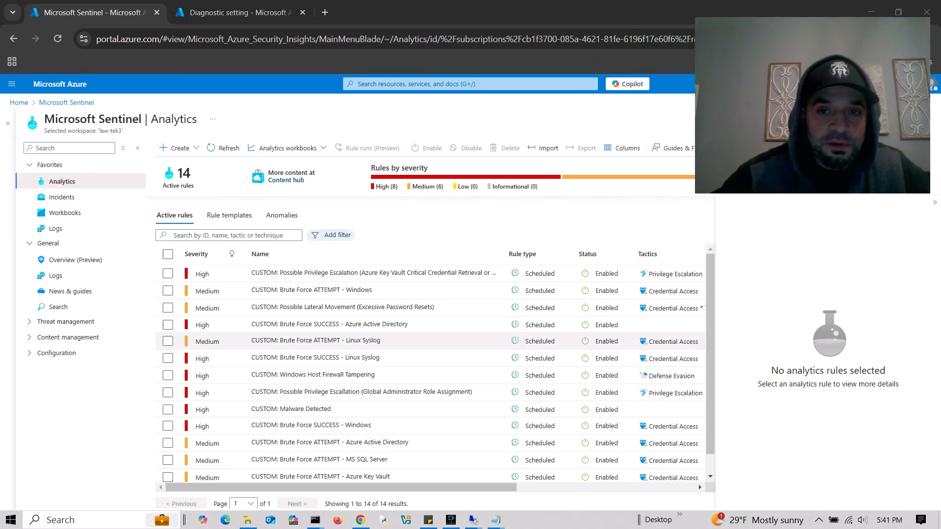
- Inspect the Key Vault privilege escalation rule and select its query text
left_click(373, 273)
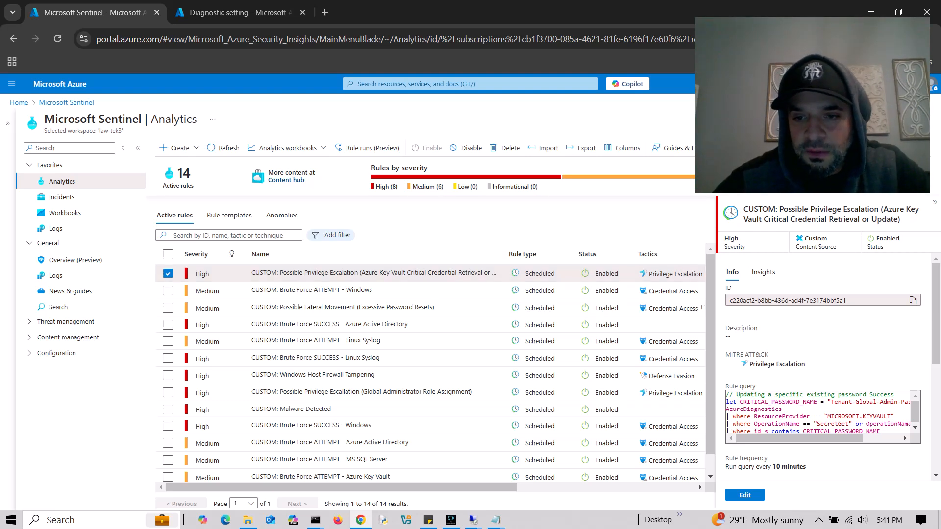
left_click_drag(730, 394, 881, 430)
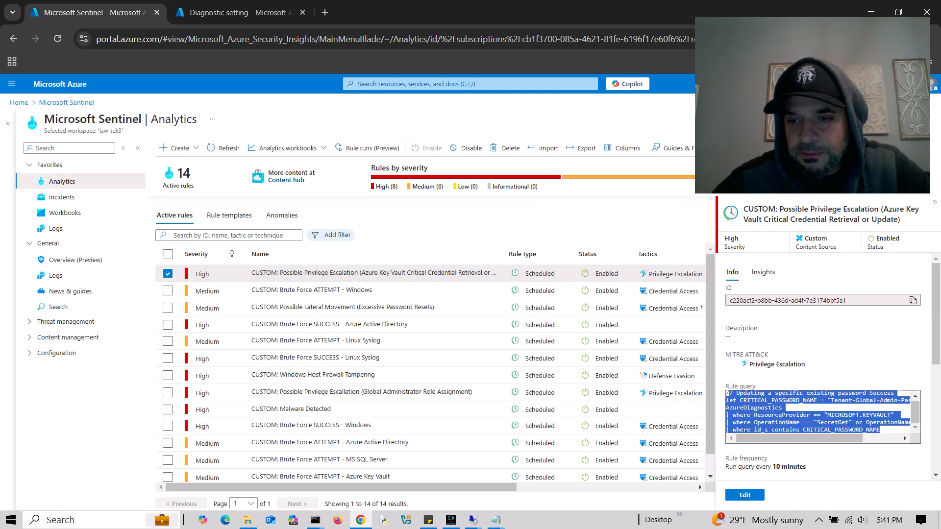
scroll(818, 412, "up", 1)
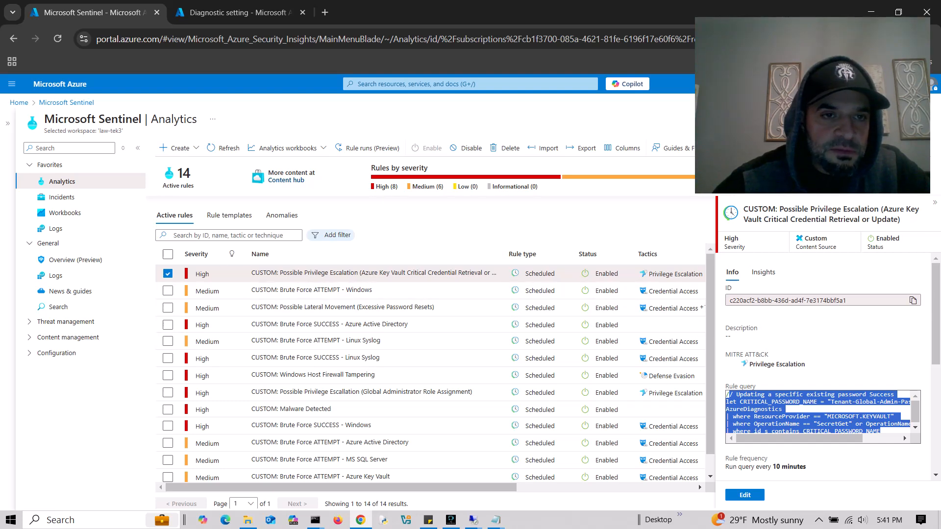
- Sort rules by severity and copy the Brute Force ATTEMPT - Linux Syslog rule's query
left_click(198, 254)
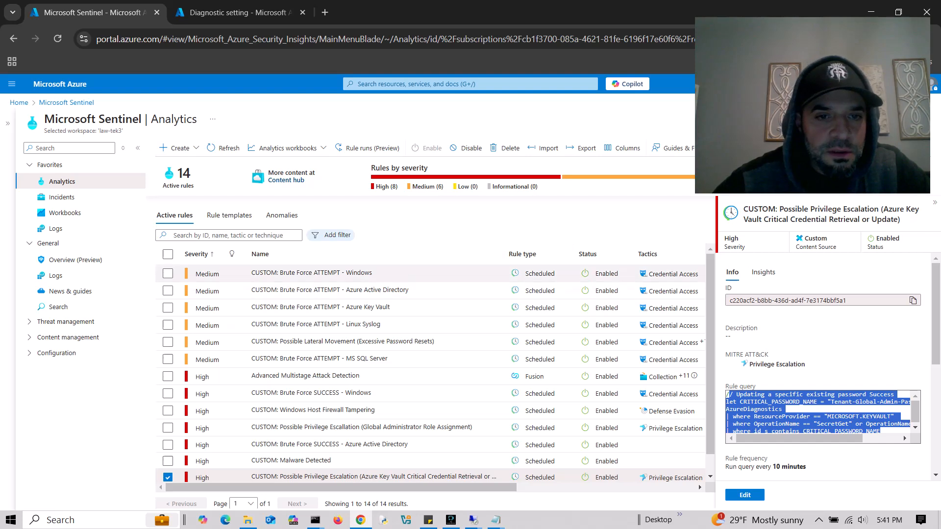
left_click(168, 273)
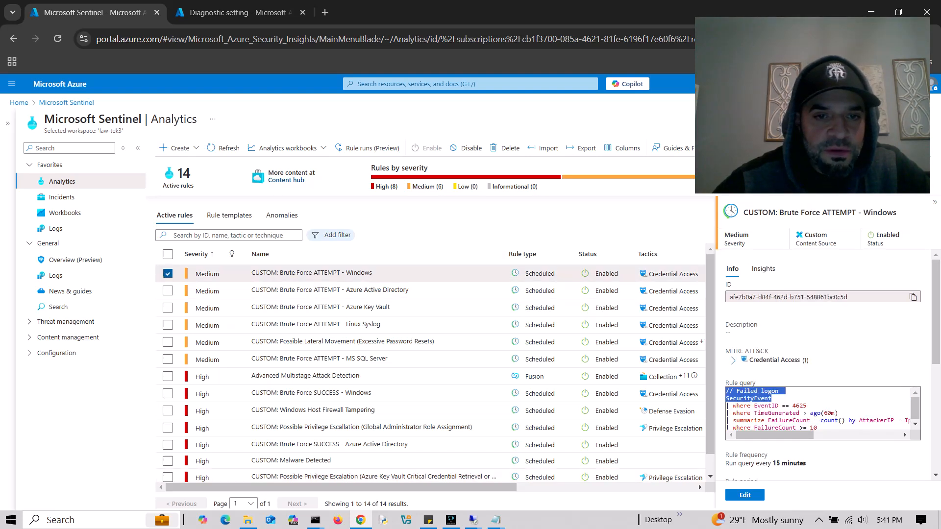
left_click(315, 324)
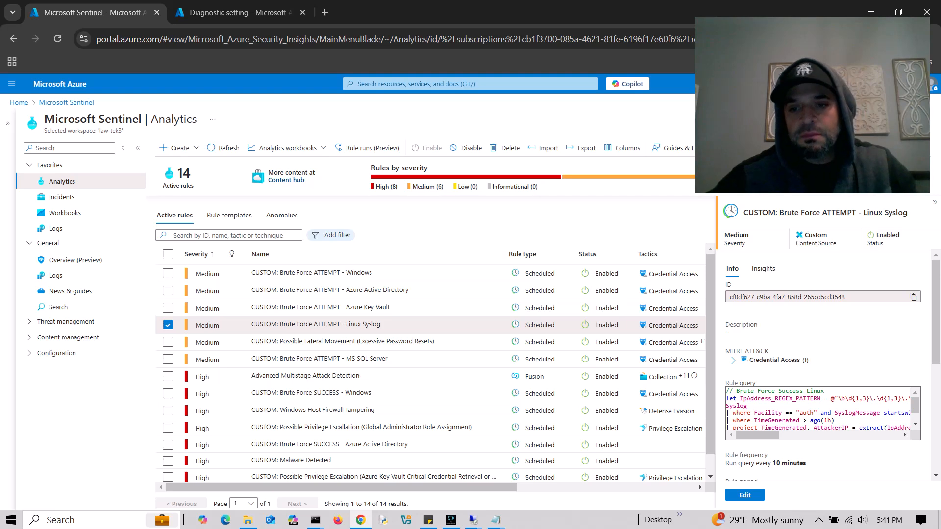
left_click_drag(726, 391, 916, 452)
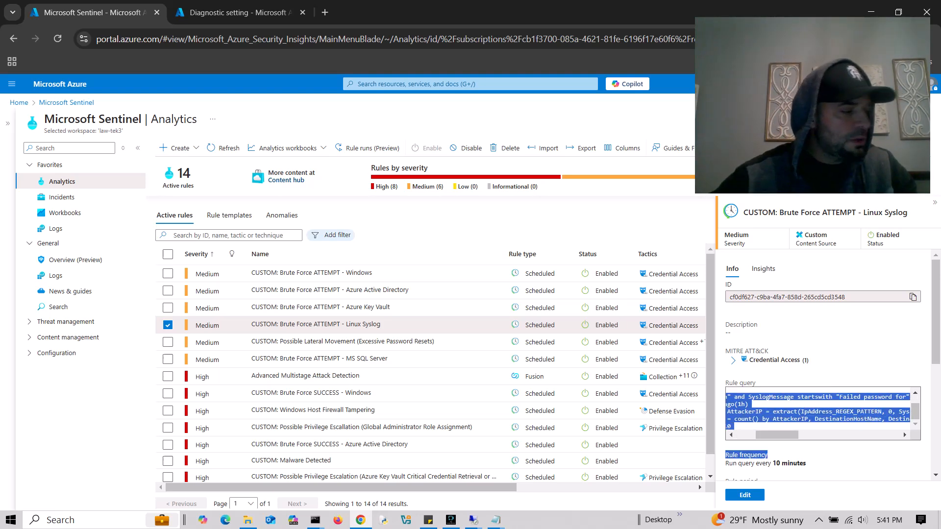
right_click(787, 424)
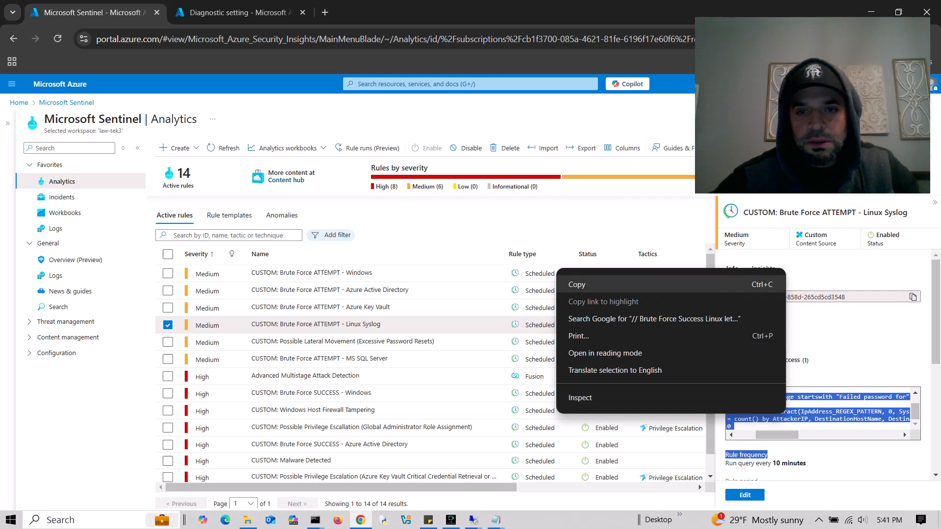
left_click(588, 284)
key("ctrl+Tab")
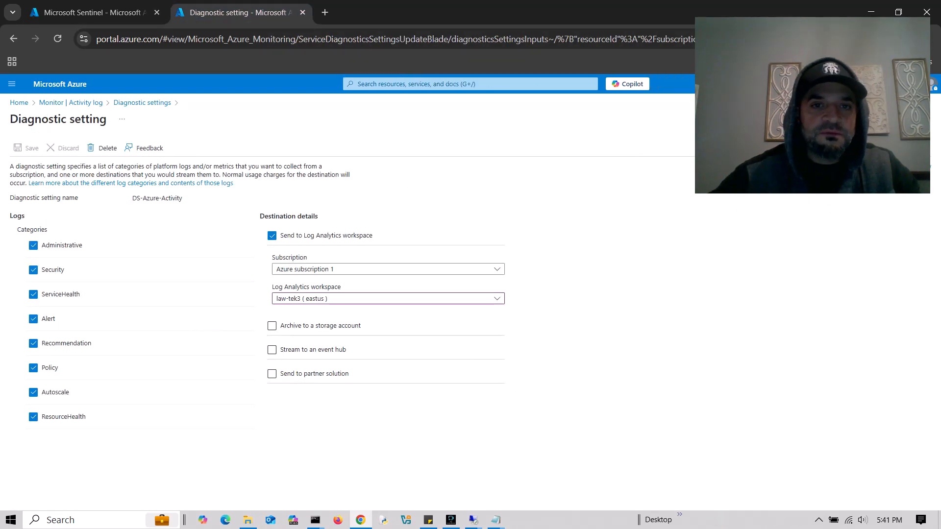
- Open the Logs editor of the law-tek3 Log Analytics workspace
left_click(470, 84)
type("logan")
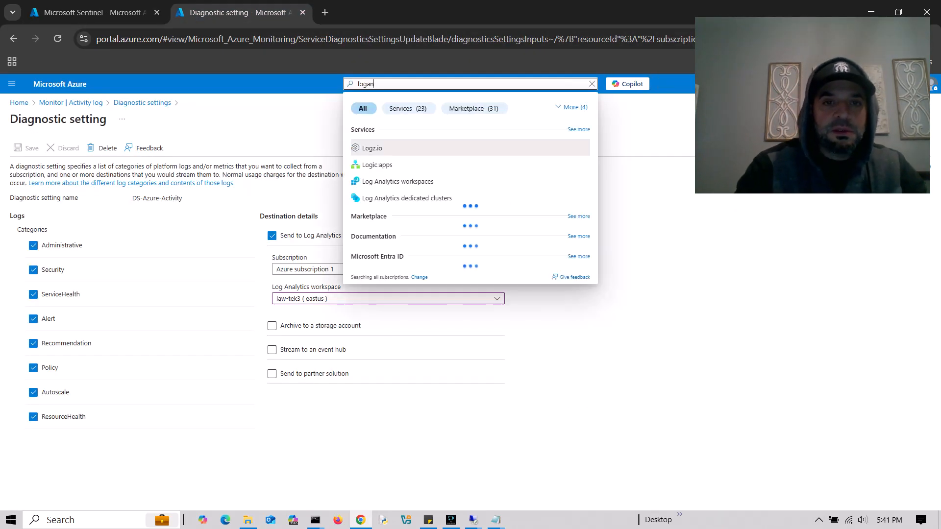
left_click(392, 181)
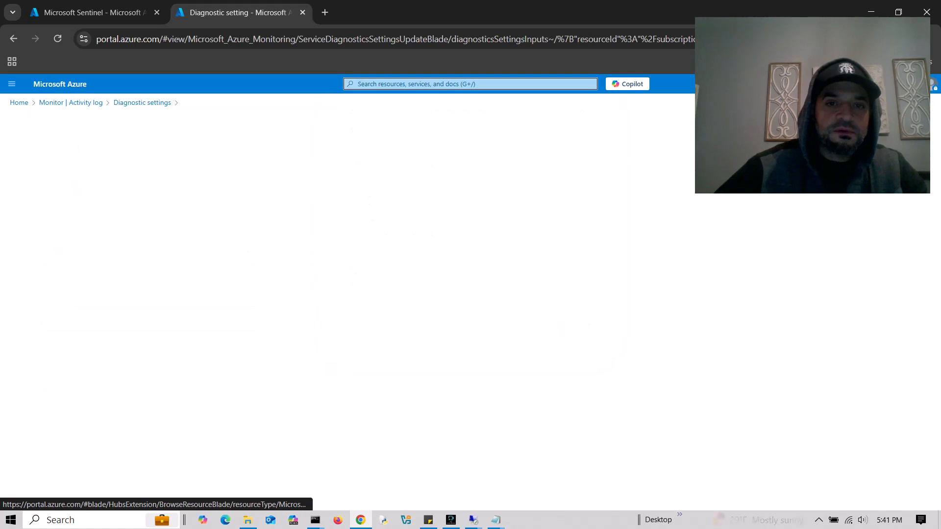
left_click(42, 225)
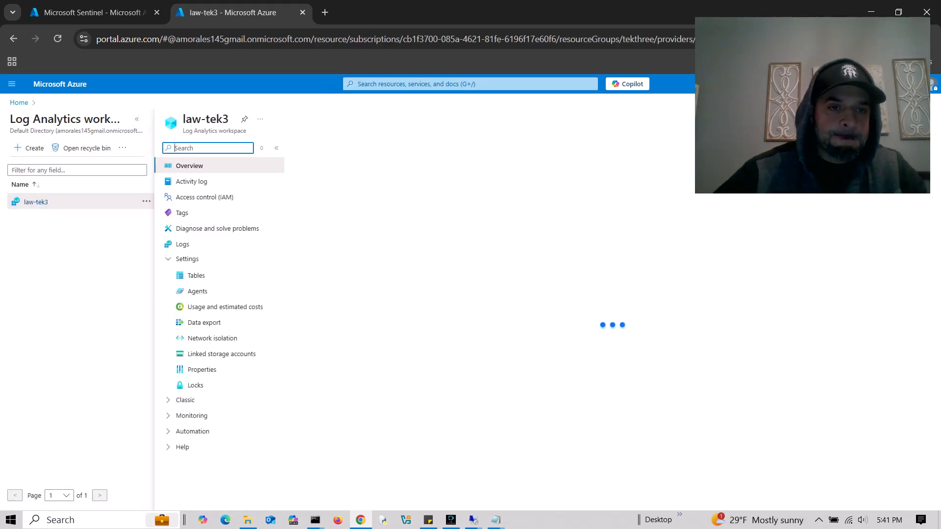
left_click(182, 244)
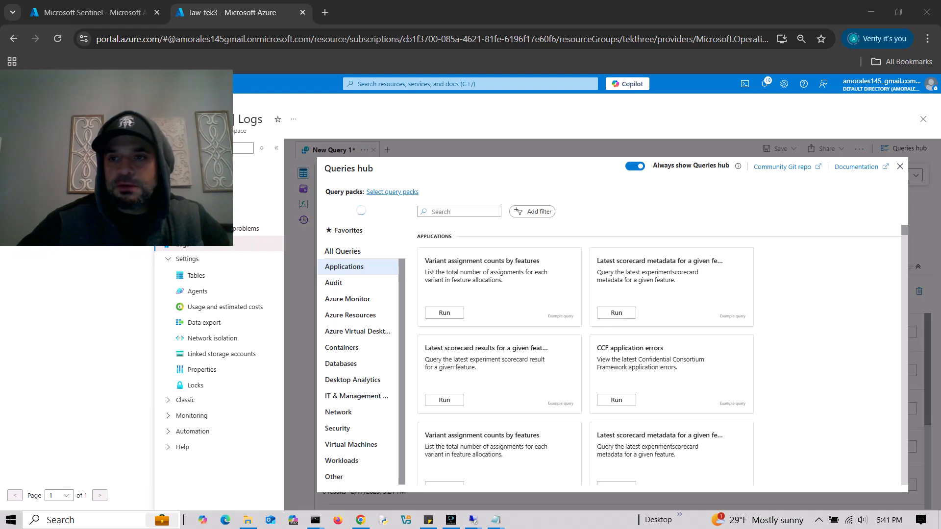
- Replace AuditLogs with the pasted Linux Syslog query and run it, which fails parsing at 'Rule'
left_click(900, 167)
left_click_drag(376, 193, 341, 193)
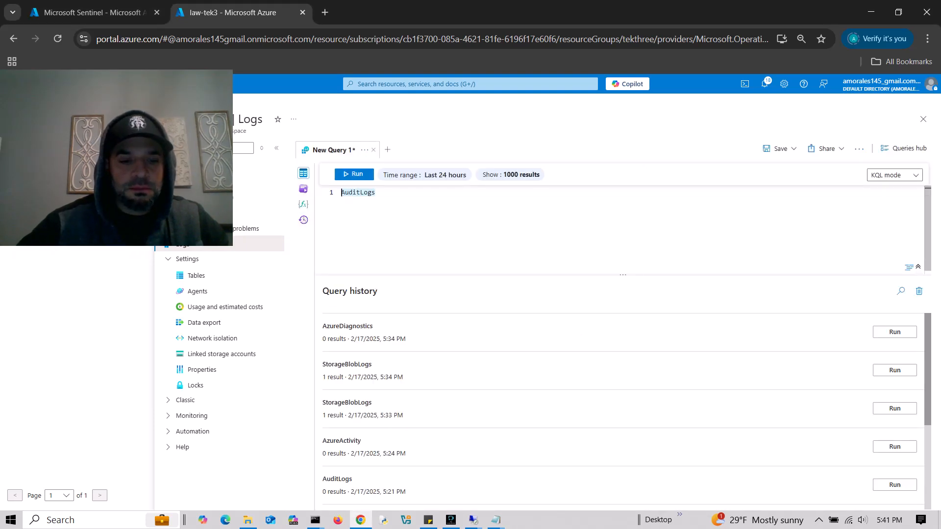
key("ctrl+v")
key("shift+Return")
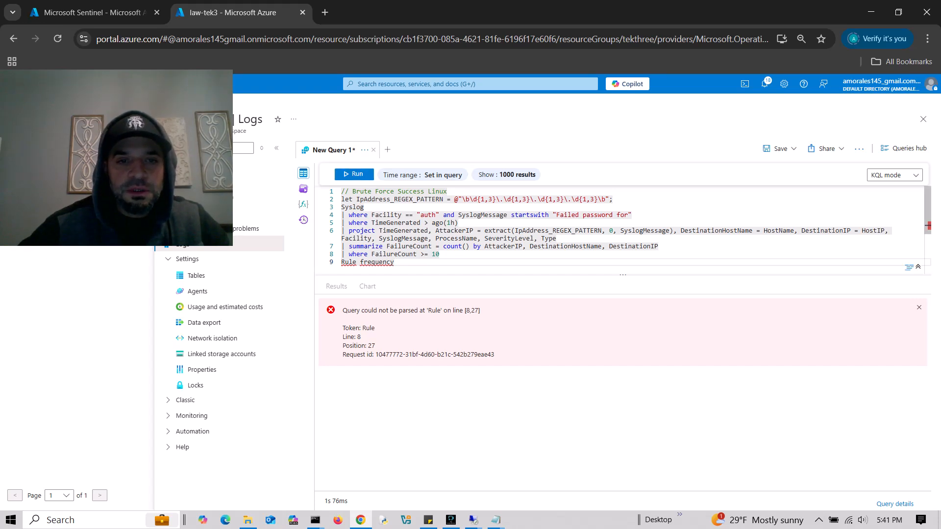
key("ctrl+a")
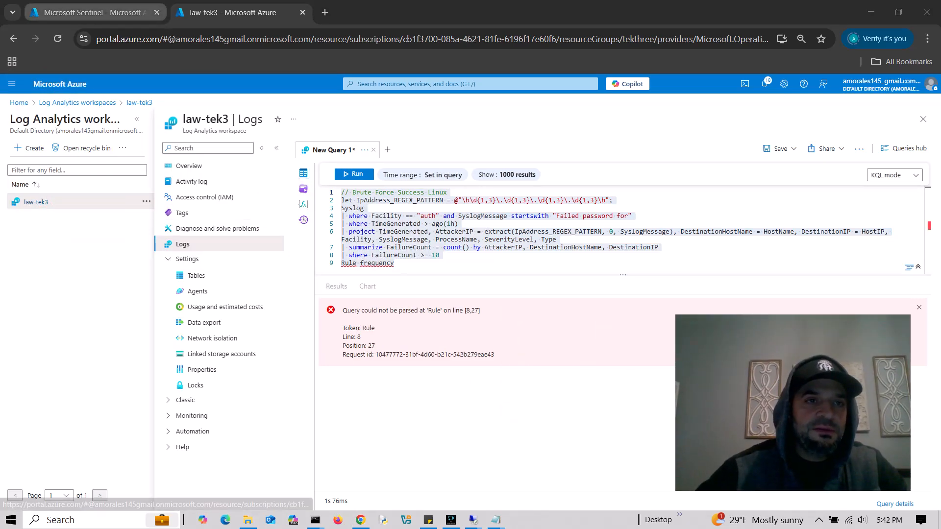
left_click(94, 13)
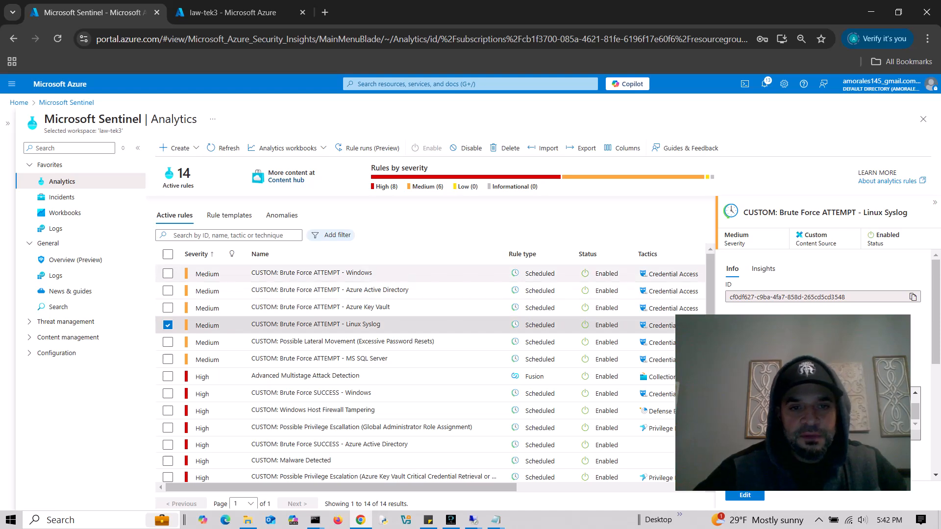
- View the Brute Force ATTEMPT - Windows rule, then go to Sentinel Incidents showing 0 open incidents
left_click(311, 273)
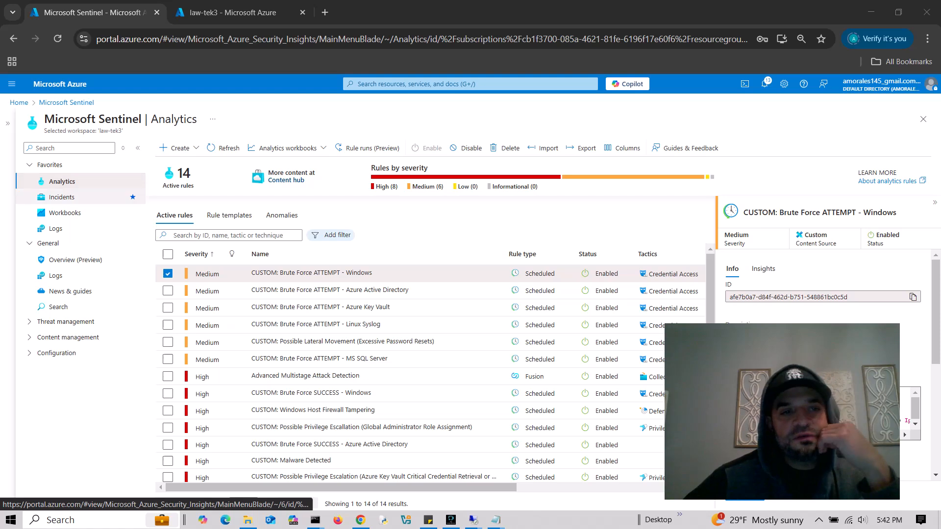
left_click(62, 181)
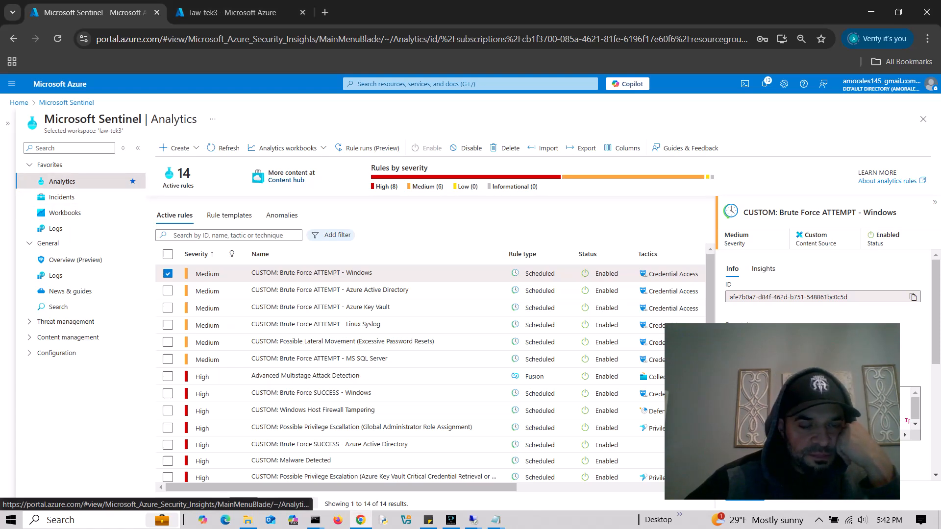
left_click(62, 197)
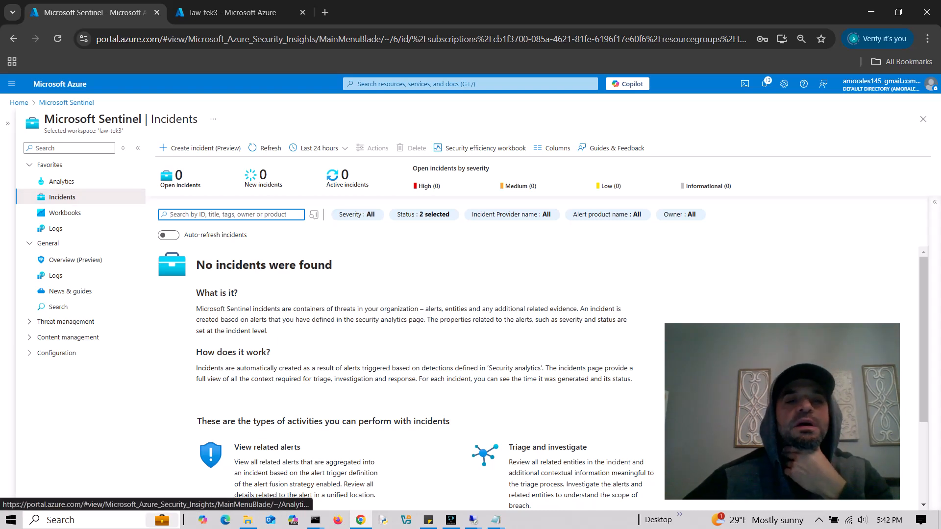
left_click(265, 148)
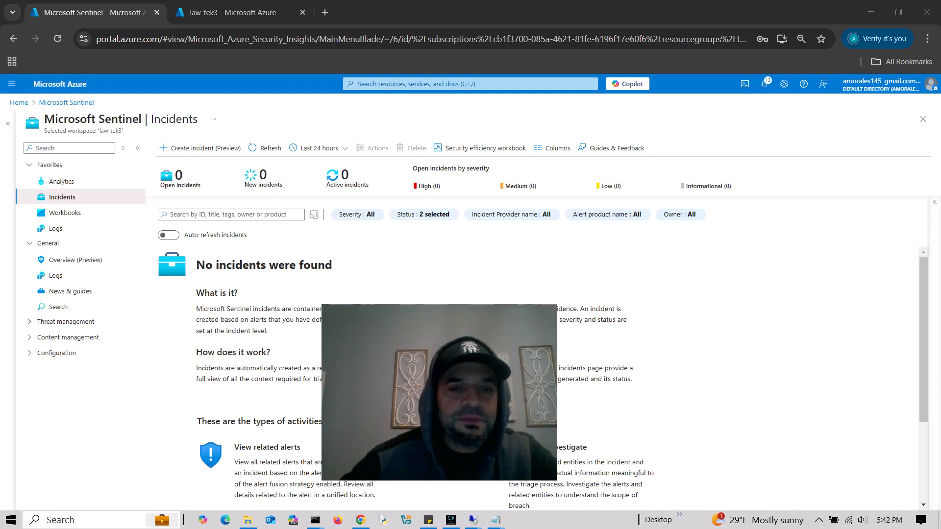
left_click_drag(424, 360, 510, 395)
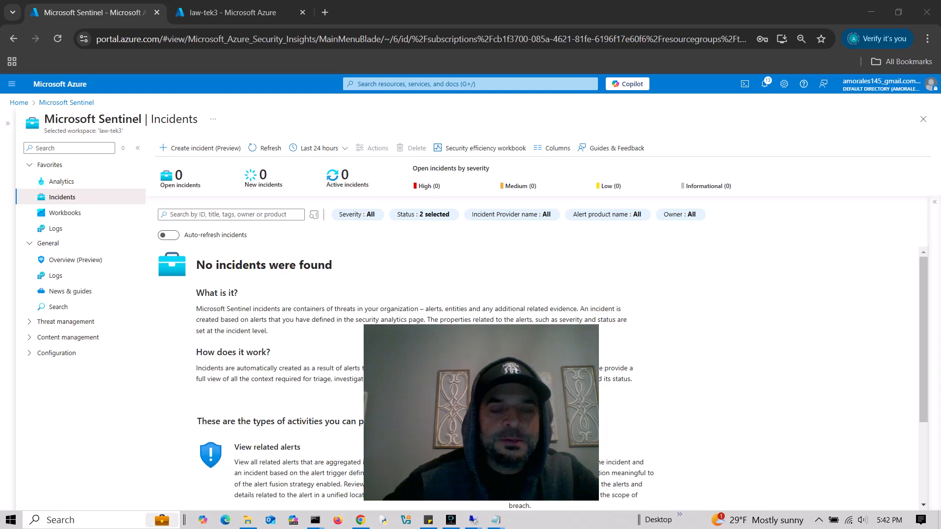
left_click_drag(486, 413, 809, 440)
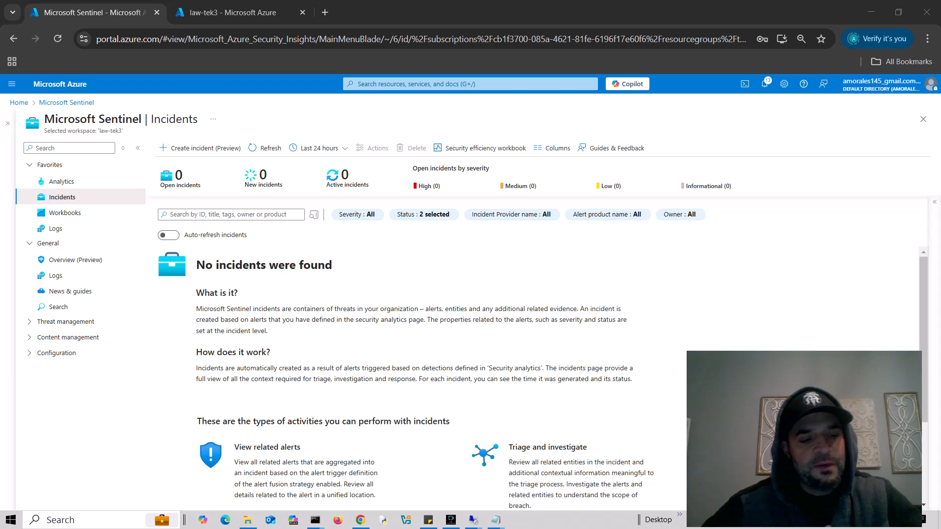